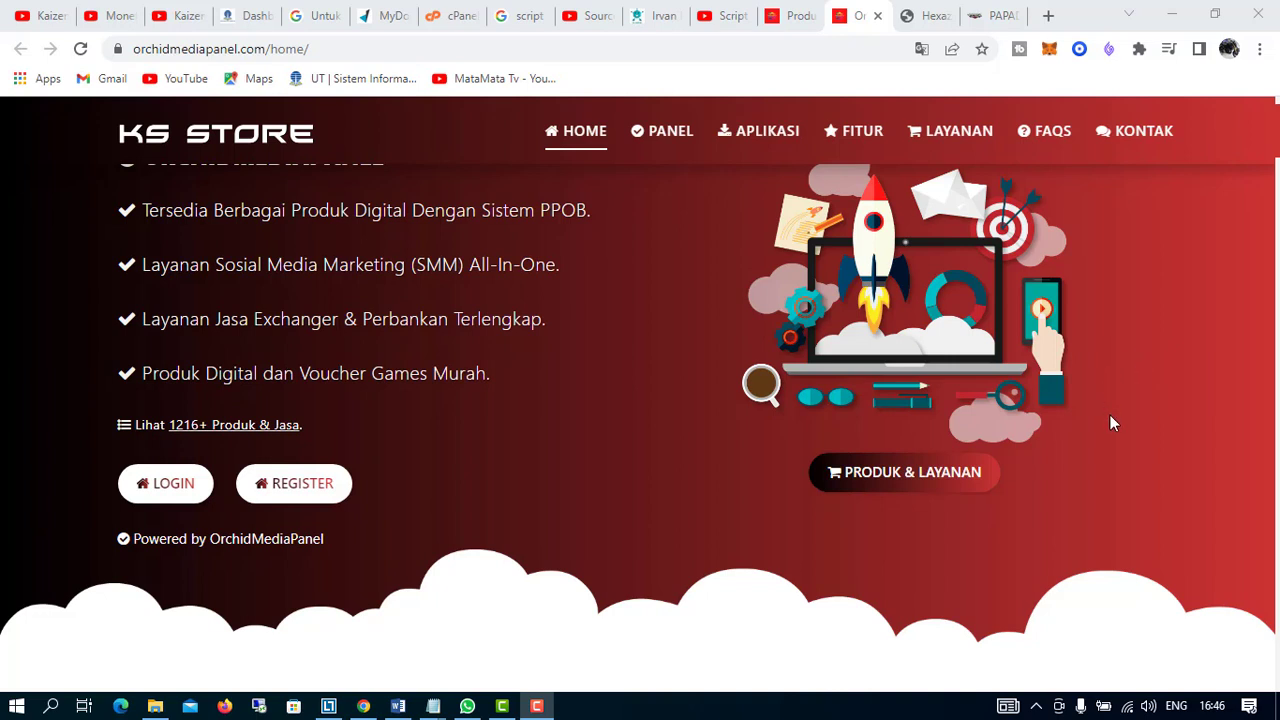
# Step: Scroll through the KS Store demo homepage to look over its sections
pyautogui.scroll(1, 1110, 418)
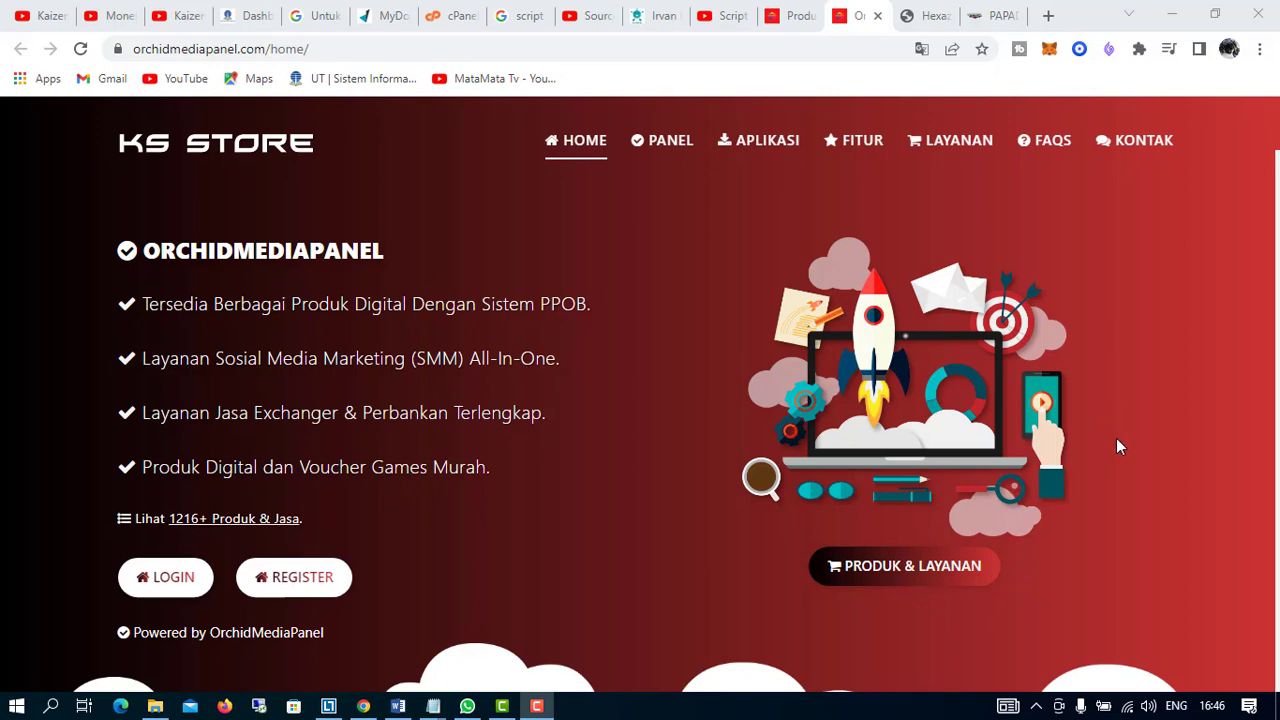
pyautogui.scroll(-1, 1116, 438)
pyautogui.scroll(-1, 1116, 440)
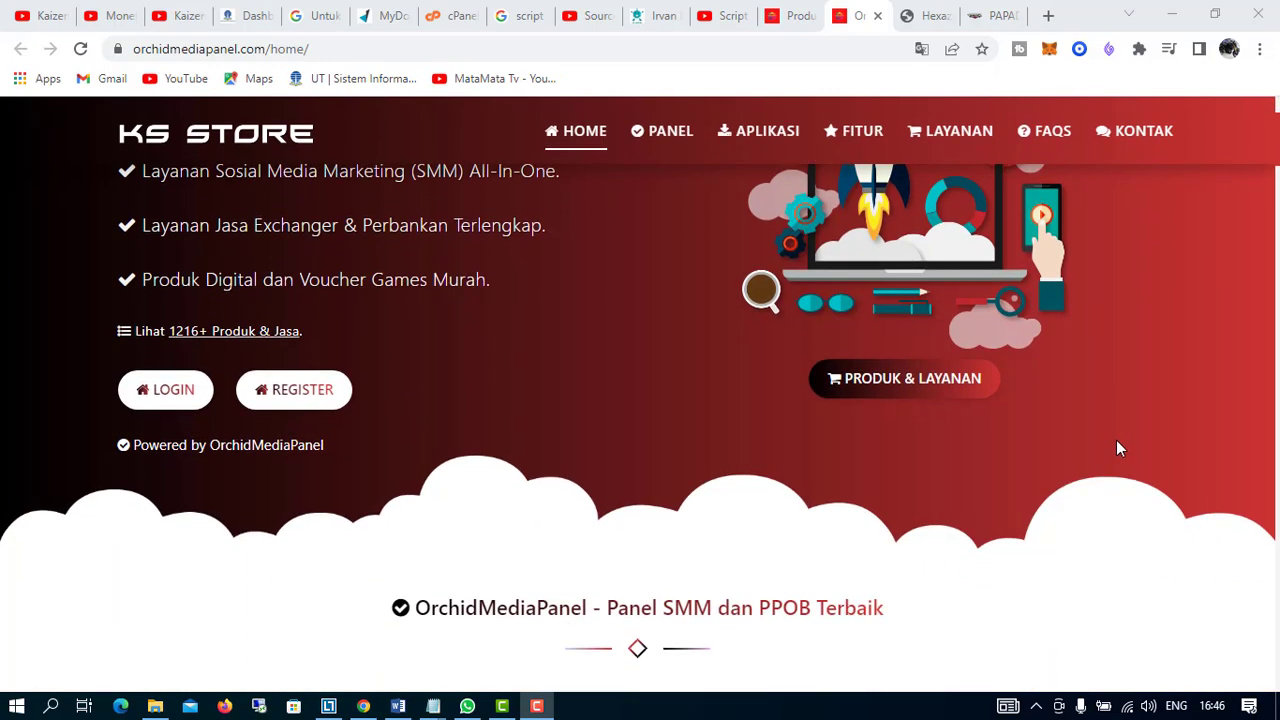
pyautogui.scroll(-3, 1117, 442)
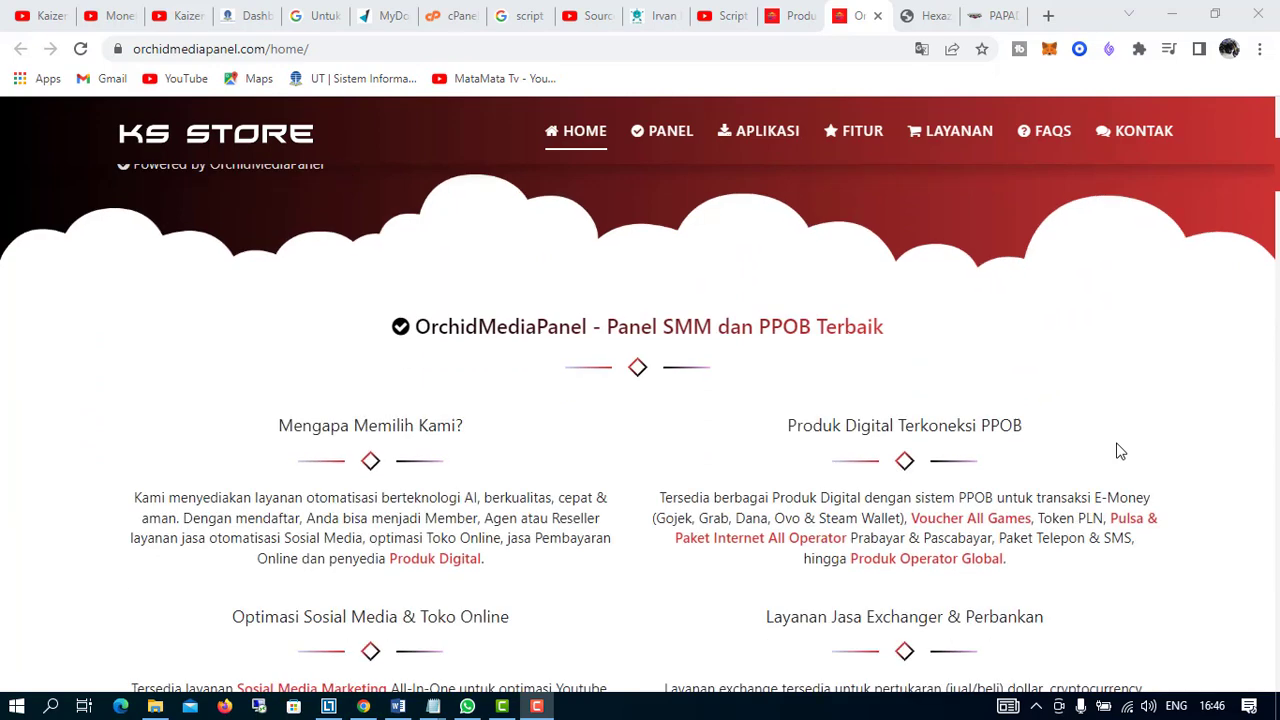
pyautogui.scroll(-1, 1119, 451)
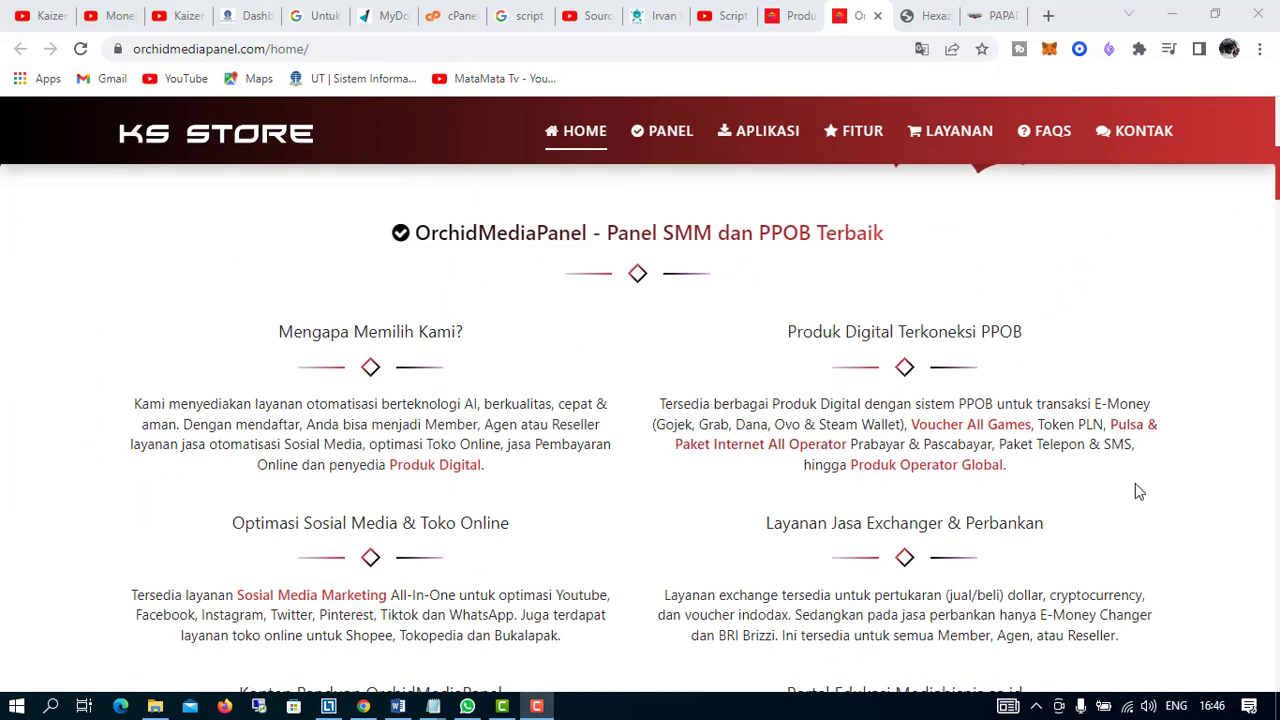
pyautogui.scroll(-1, 1158, 432)
pyautogui.scroll(-1, 1158, 432)
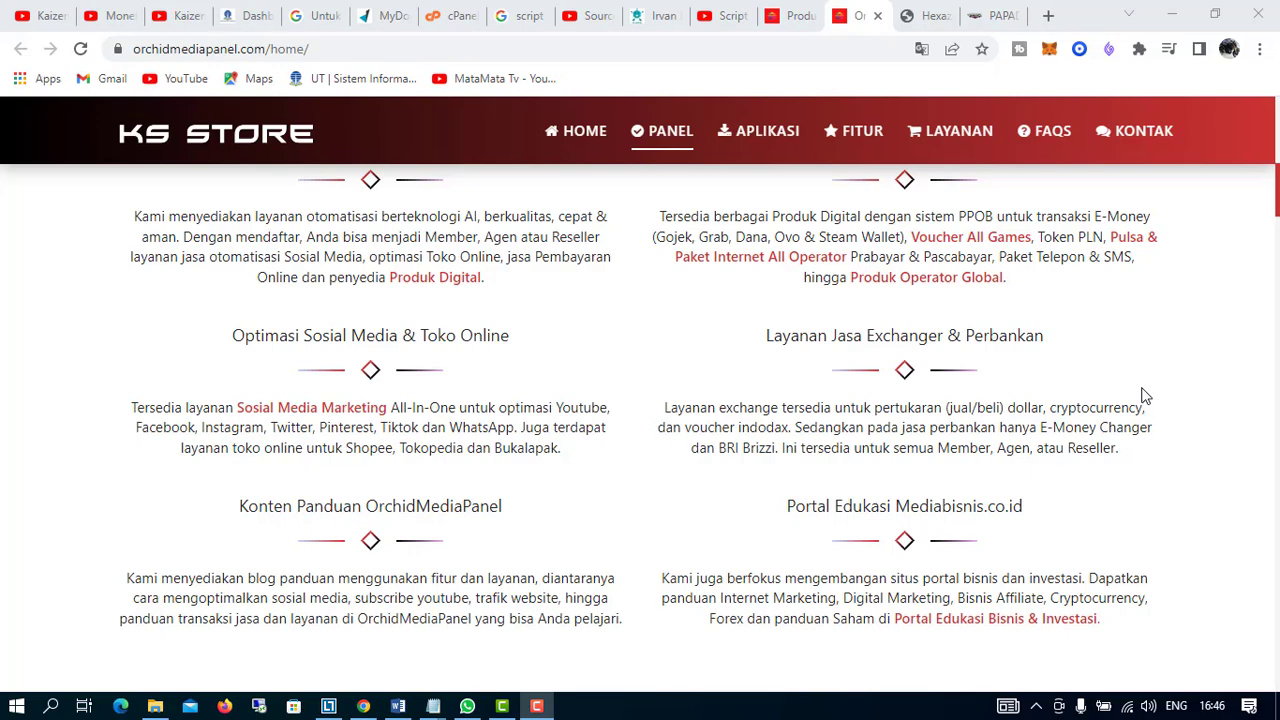
pyautogui.scroll(2, 1145, 395)
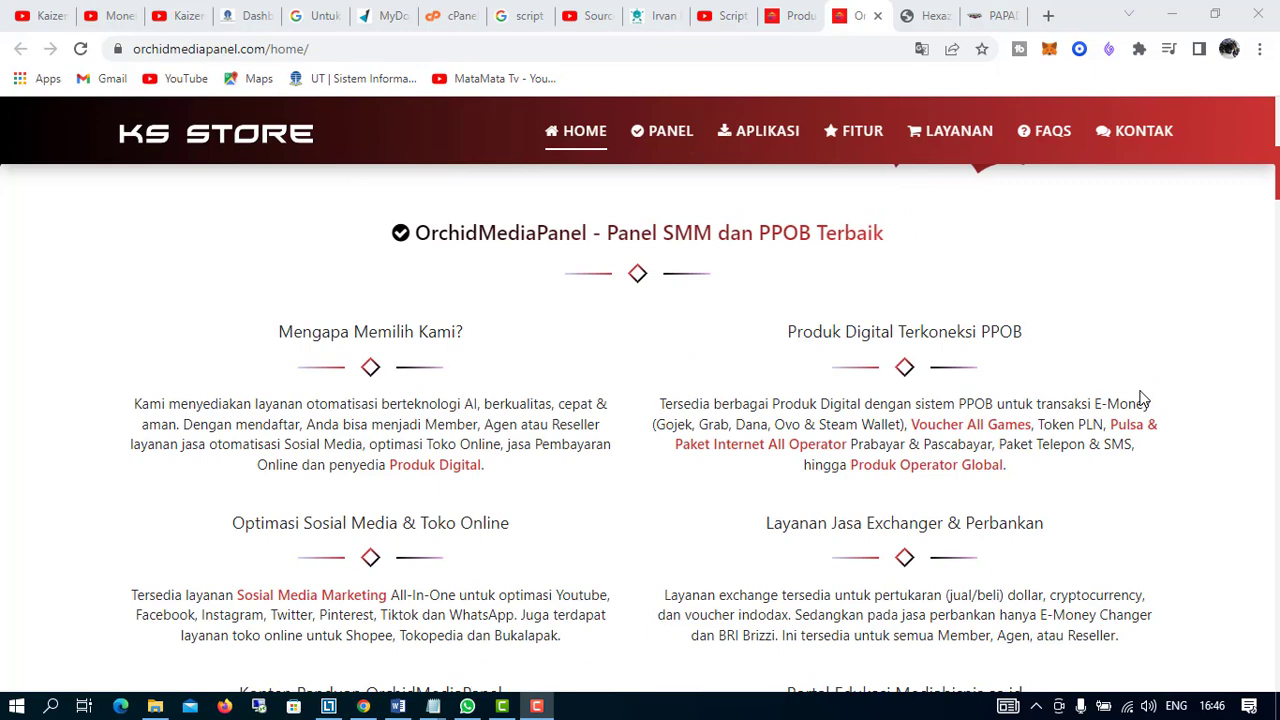
pyautogui.scroll(-1, 1143, 398)
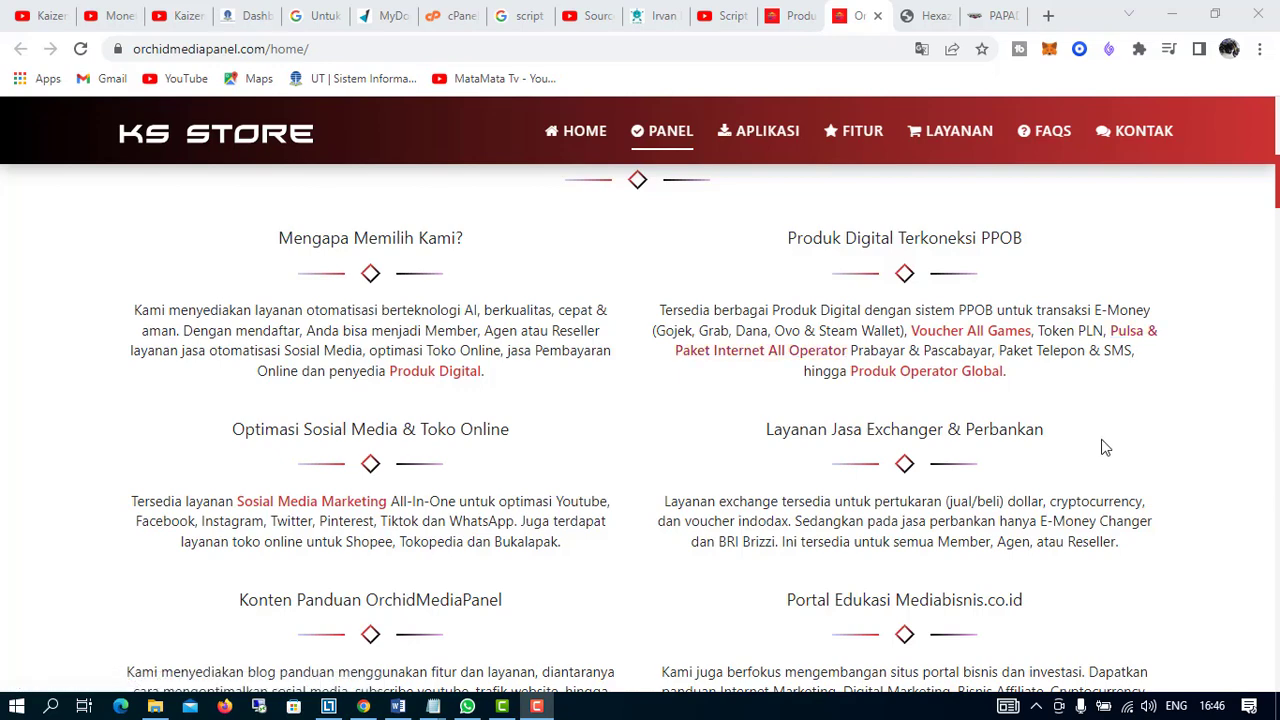
pyautogui.scroll(-3, 1104, 428)
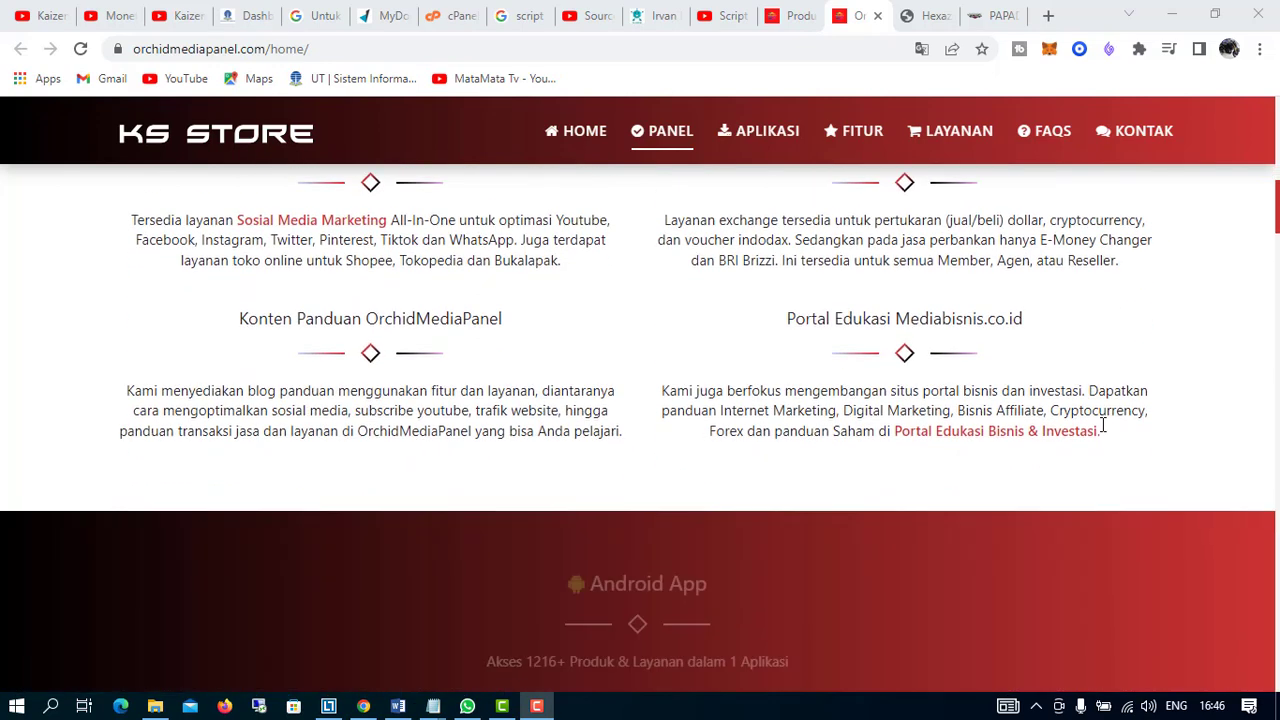
pyautogui.scroll(2, 1104, 428)
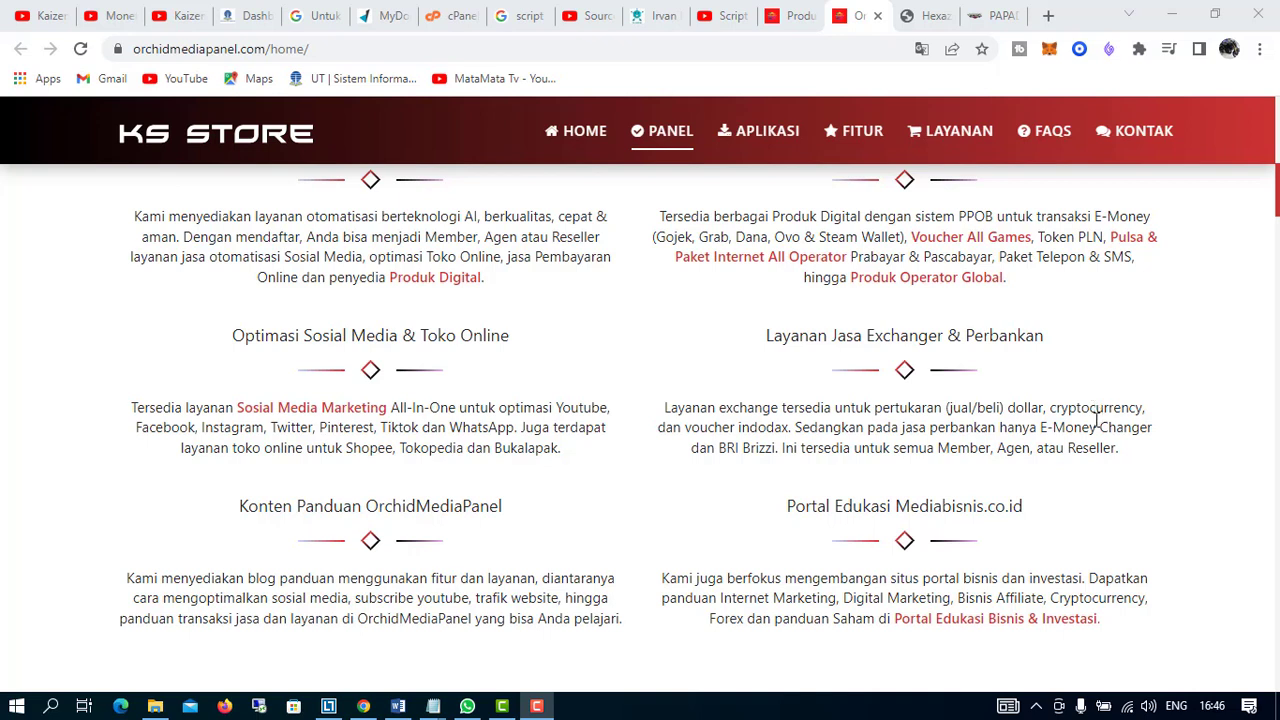
pyautogui.scroll(-1, 1086, 409)
pyautogui.scroll(3, 943, 297)
# Step: Return to the top of the homepage, then switch to File Manager's panel.jasamedia.my.id folder
pyautogui.click(588, 143)
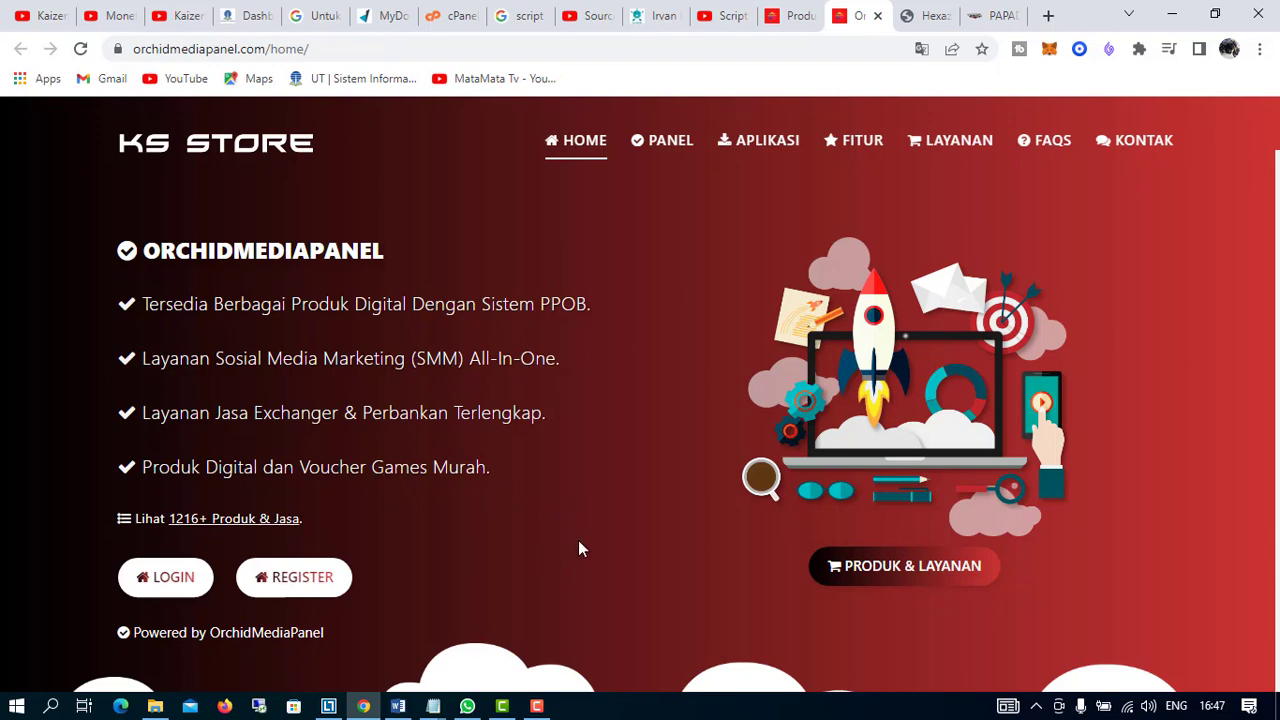
pyautogui.click(440, 20)
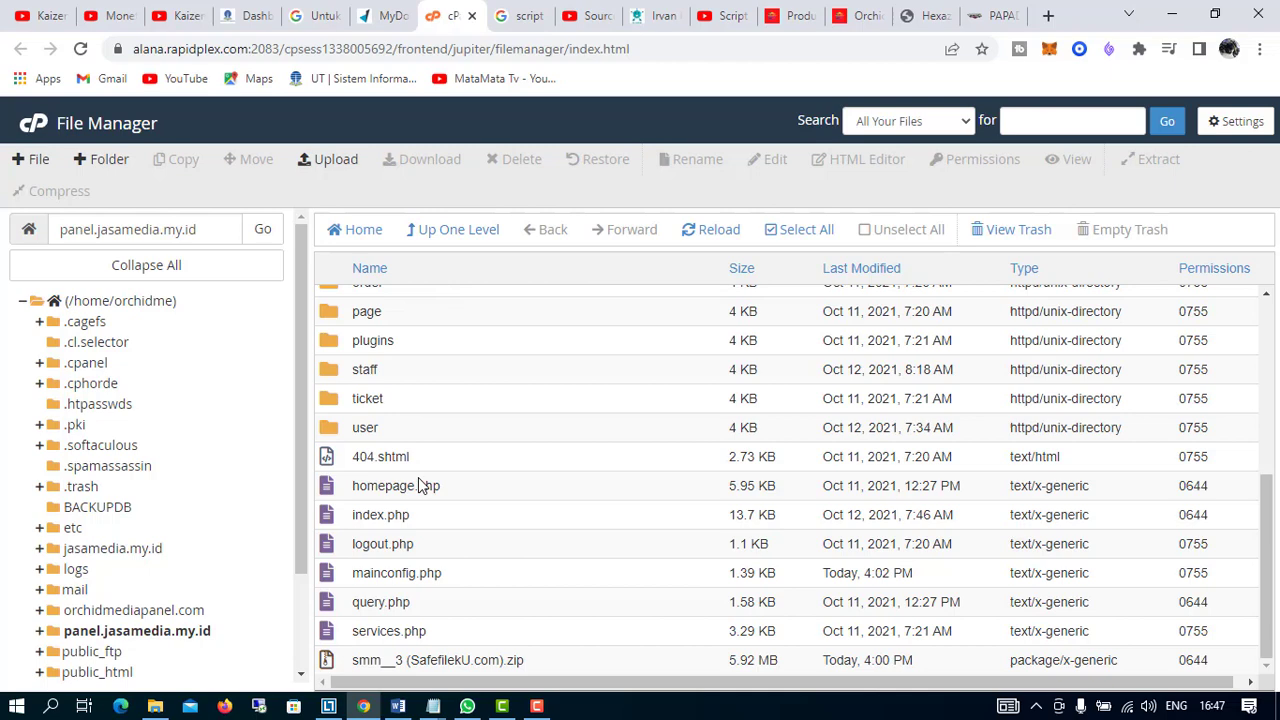
pyautogui.scroll(3, 421, 479)
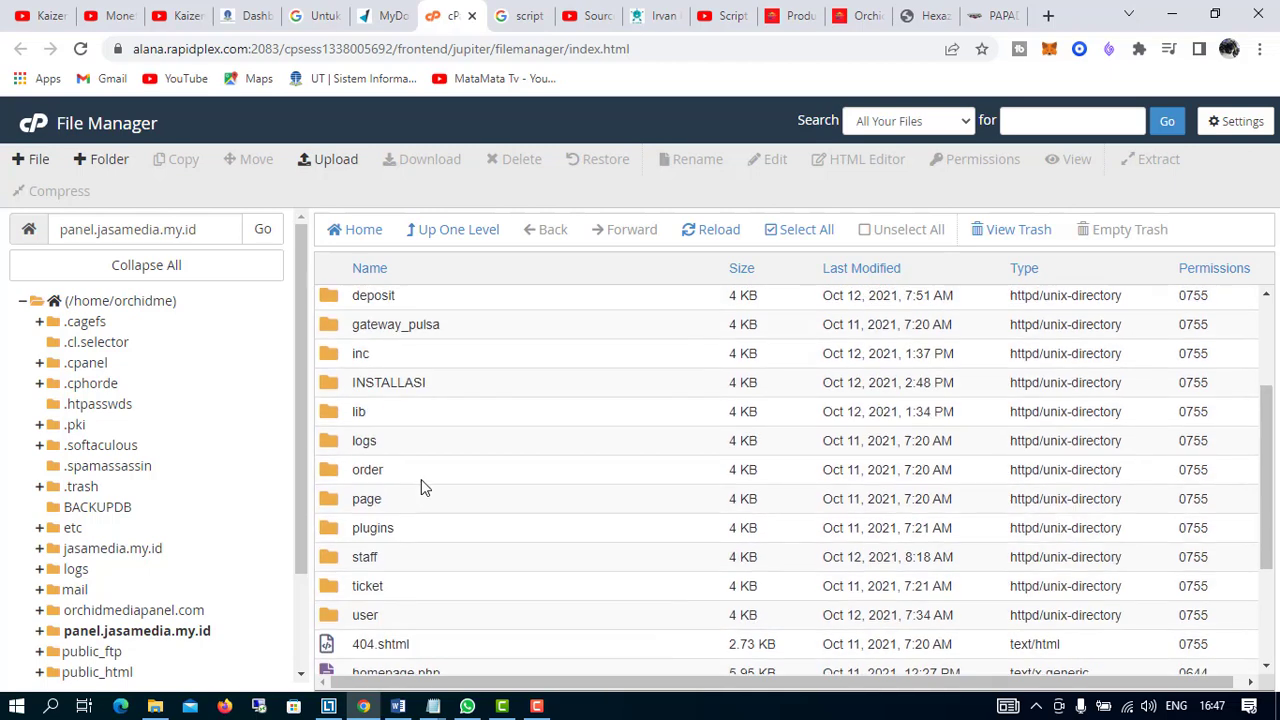
pyautogui.click(850, 20)
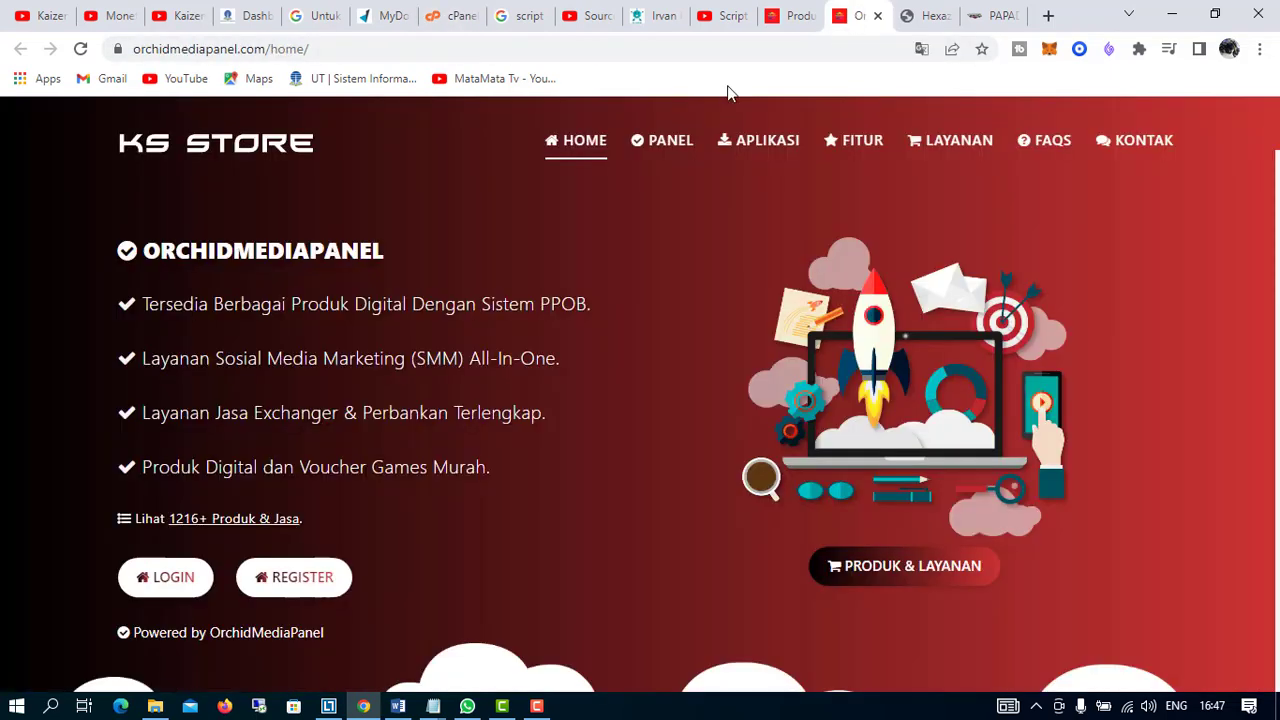
pyautogui.click(440, 20)
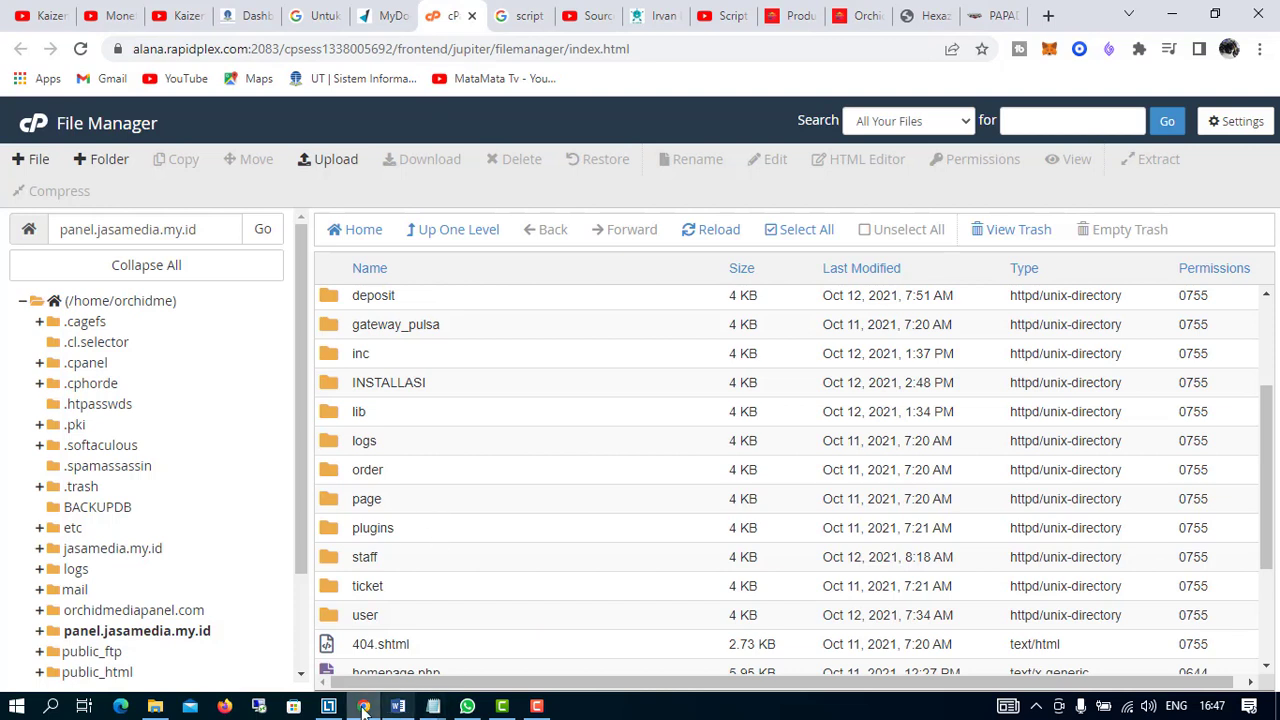
pyautogui.moveTo(157, 706)
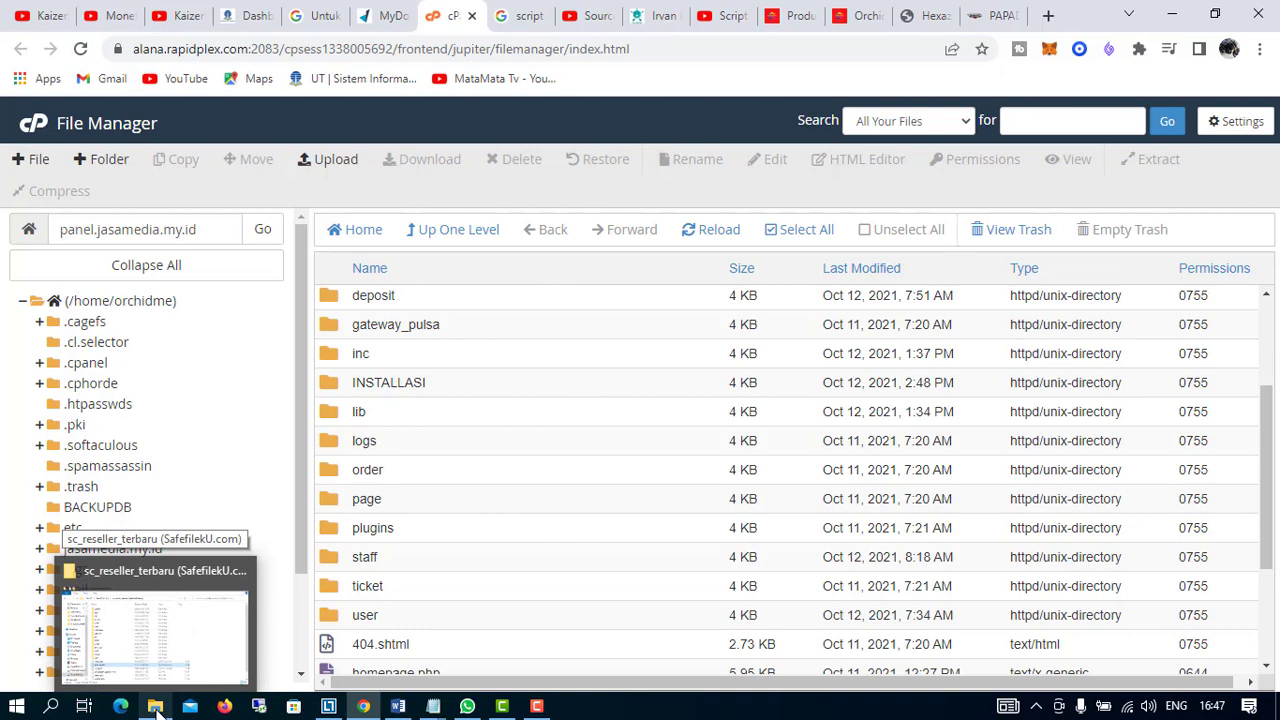
pyautogui.scroll(3, 539, 575)
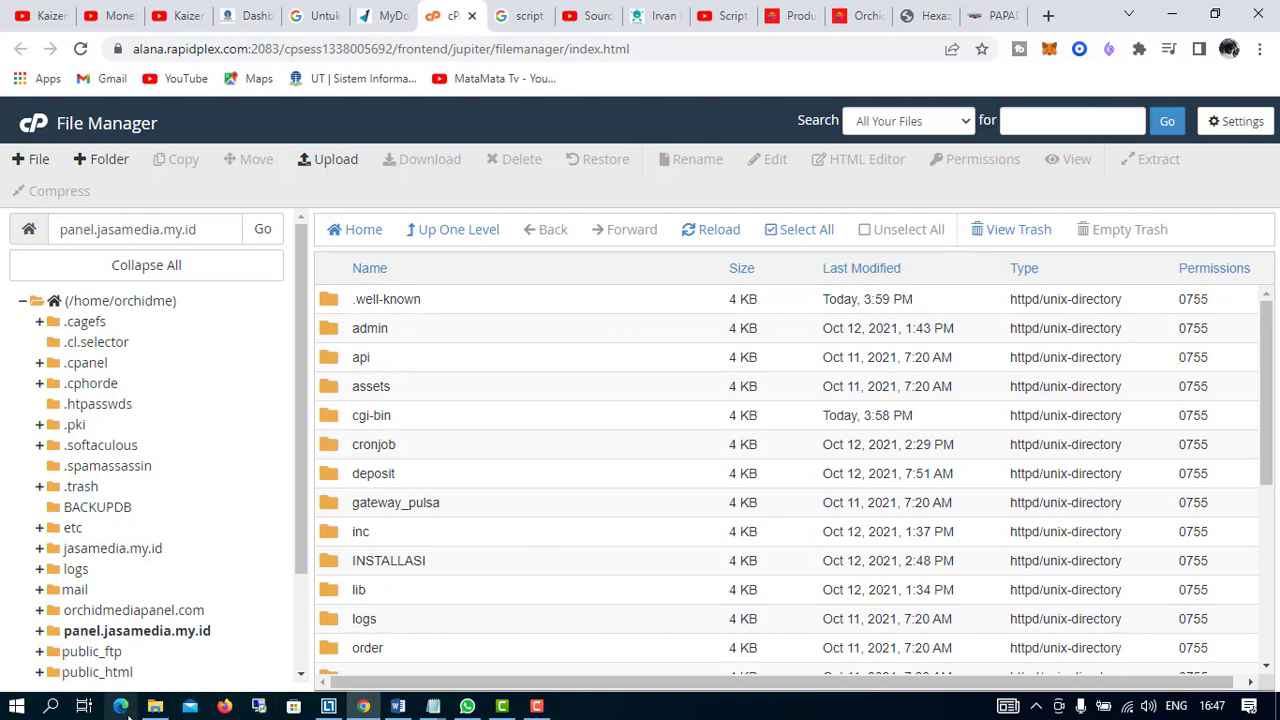
pyautogui.click(121, 706)
pyautogui.click(155, 706)
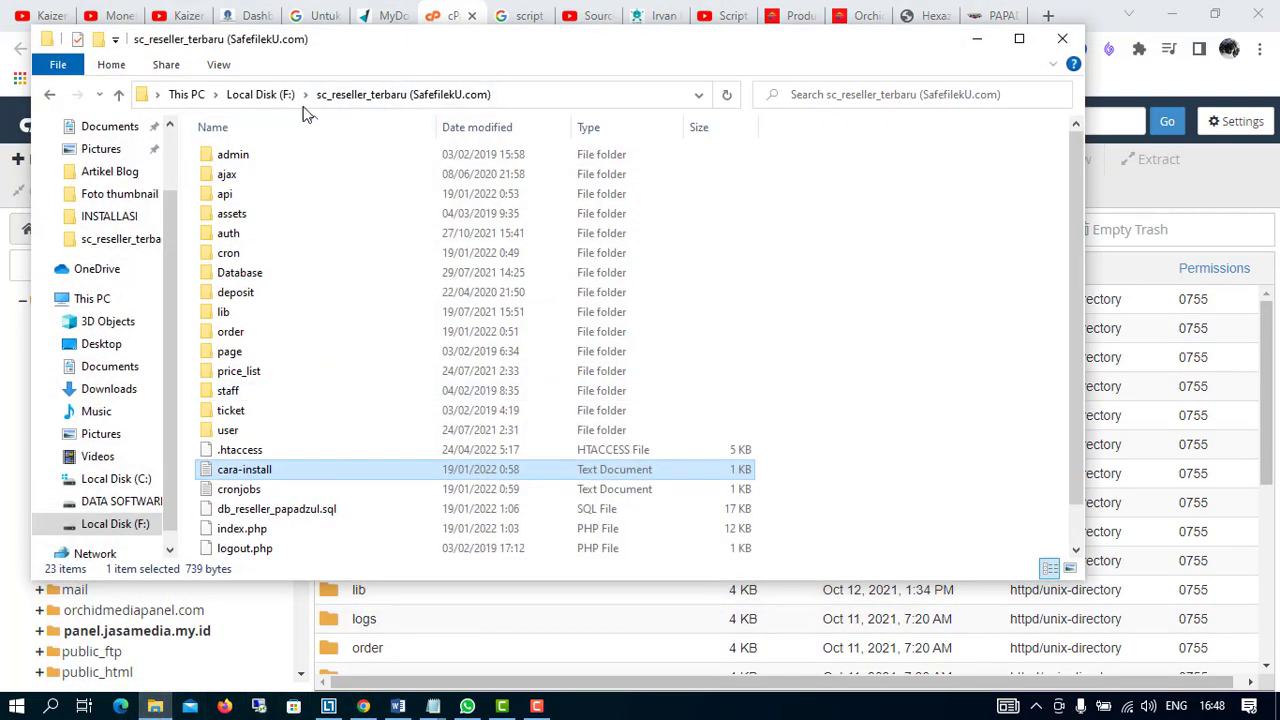
pyautogui.click(262, 95)
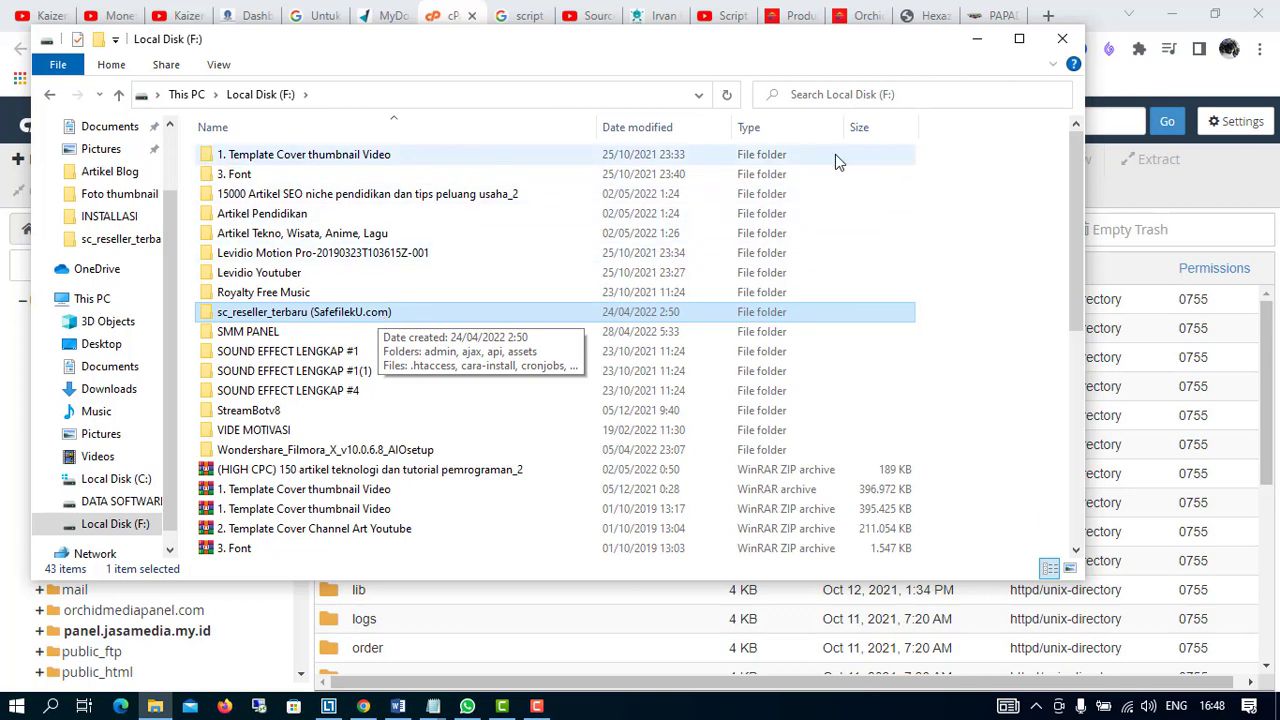
pyautogui.click(978, 45)
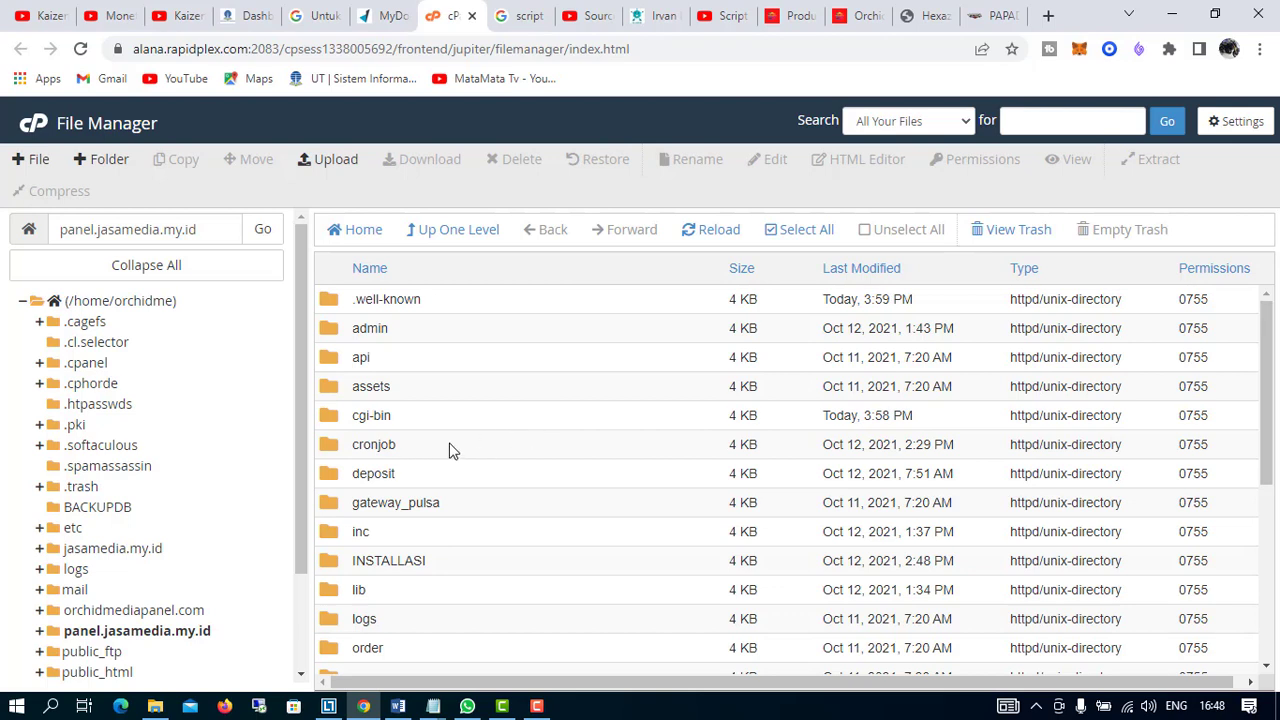
# Step: Move from the File Manager listing to the DomaiNesia service details page (98 M of 2048 M used)
pyautogui.scroll(-2, 447, 443)
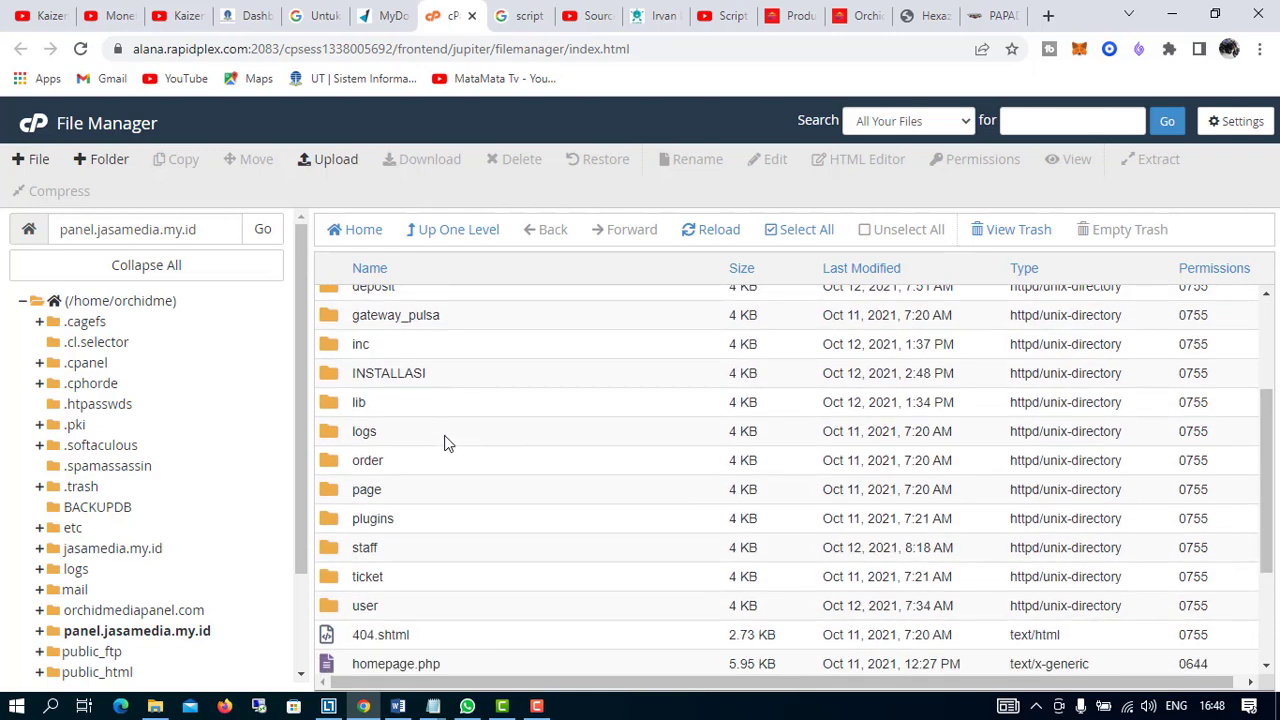
pyautogui.scroll(2, 447, 443)
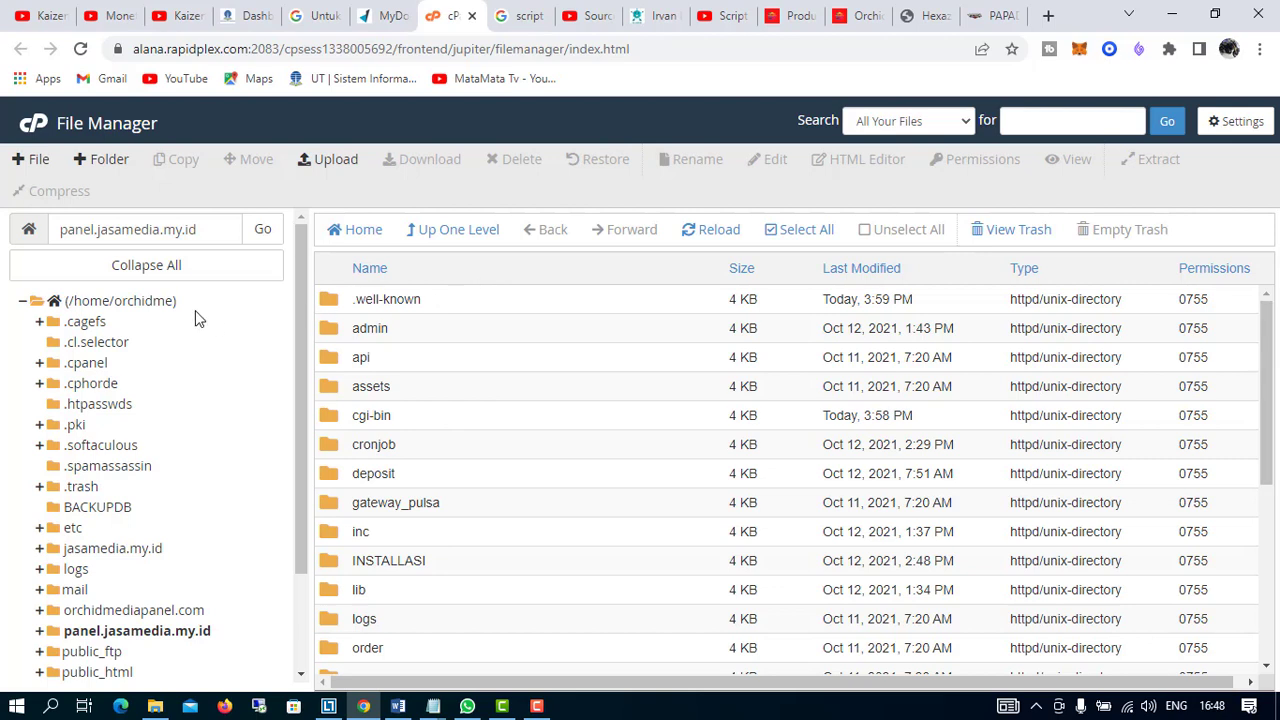
pyautogui.click(384, 14)
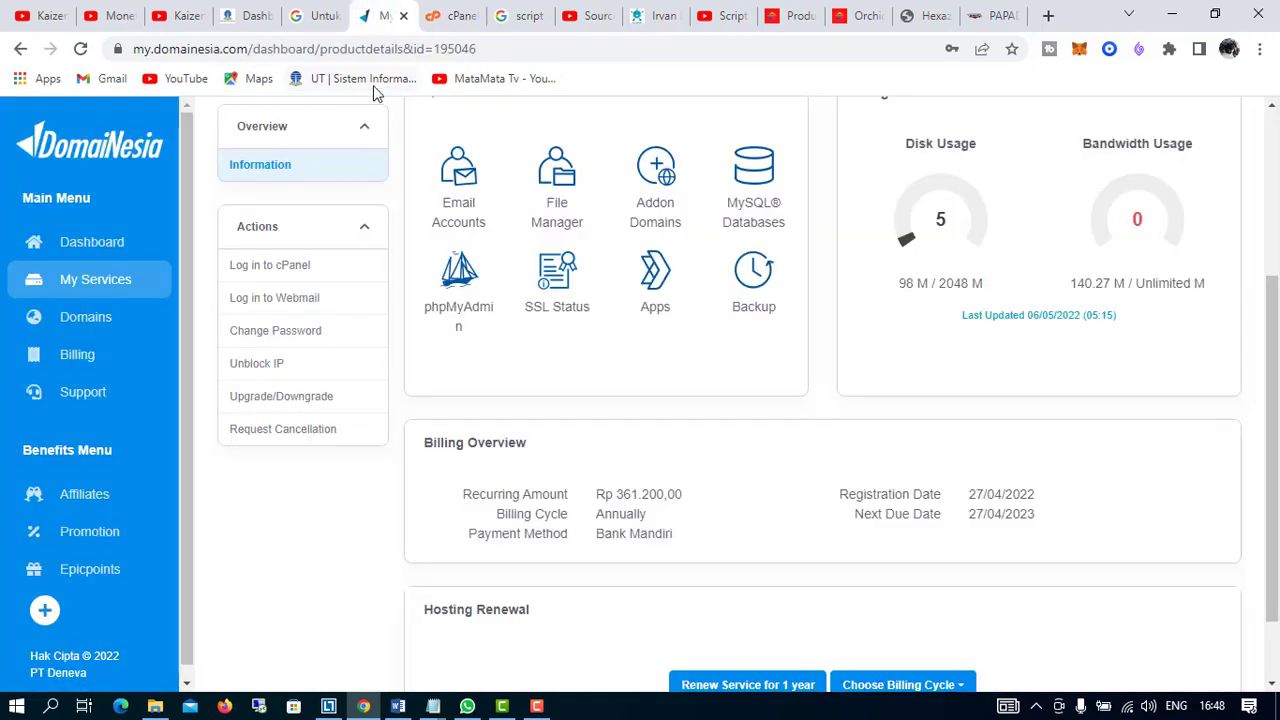
pyautogui.click(459, 17)
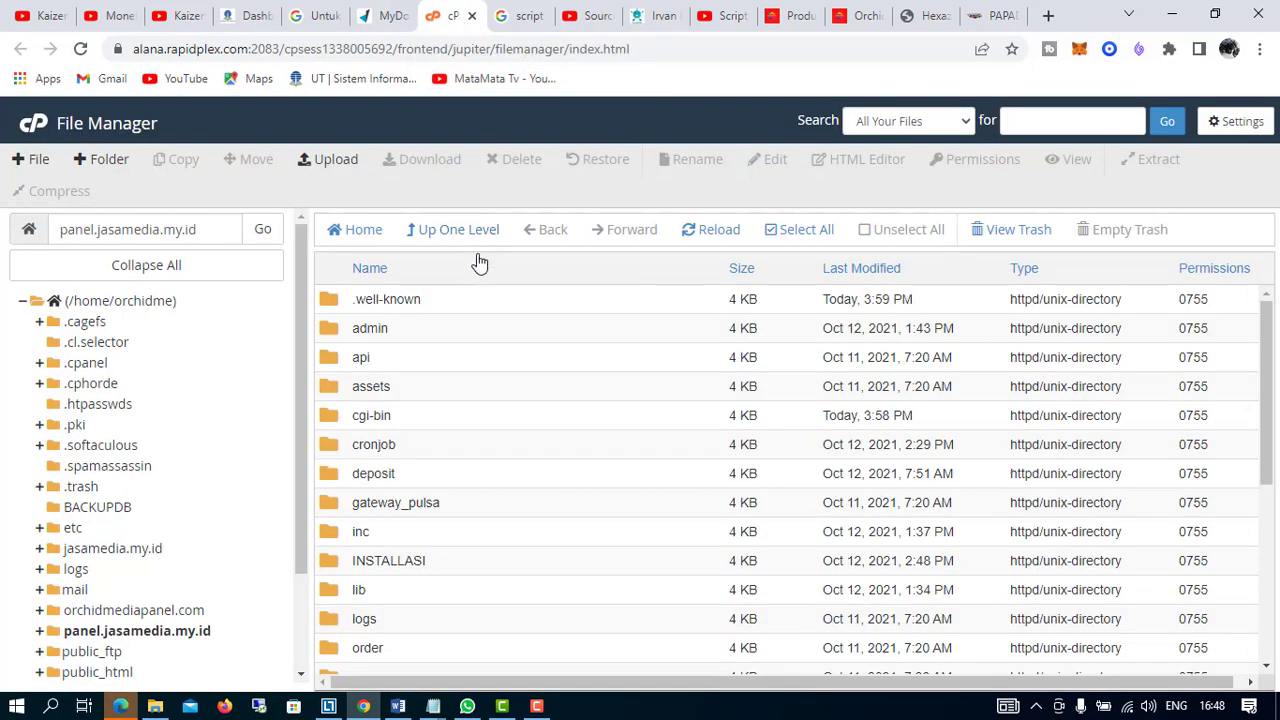
pyautogui.scroll(-1, 245, 437)
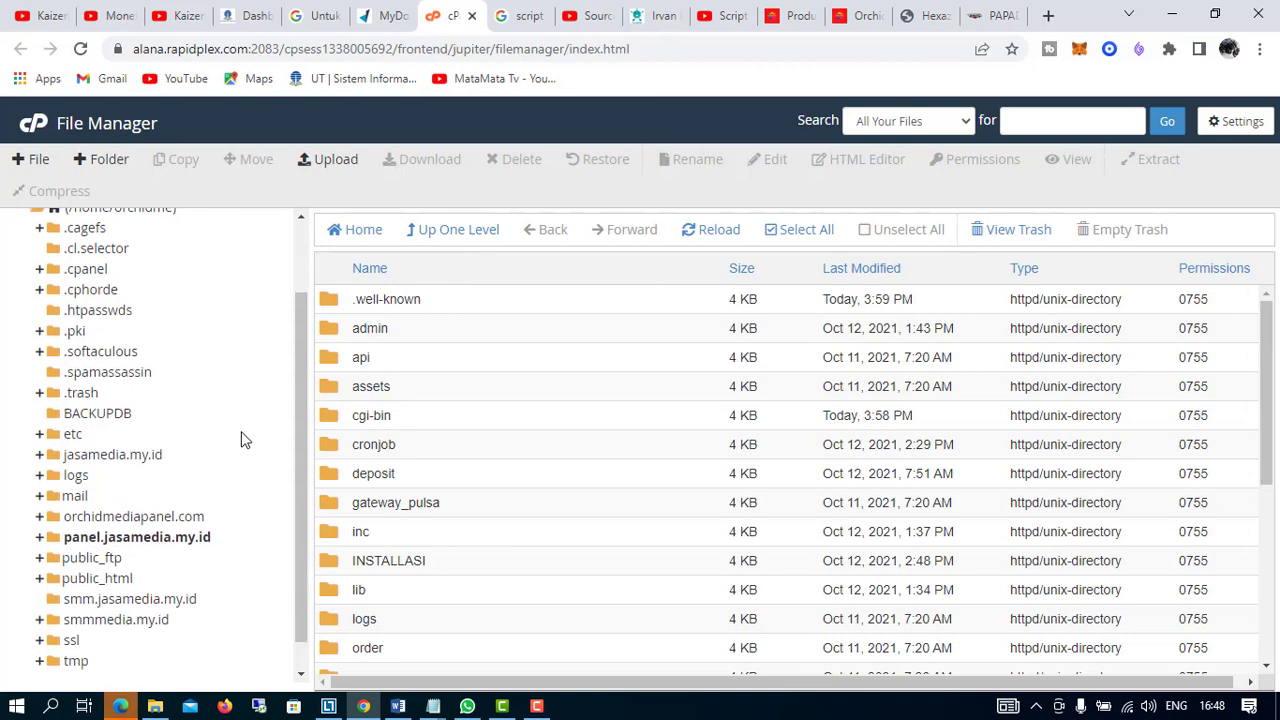
pyautogui.scroll(-1, 241, 431)
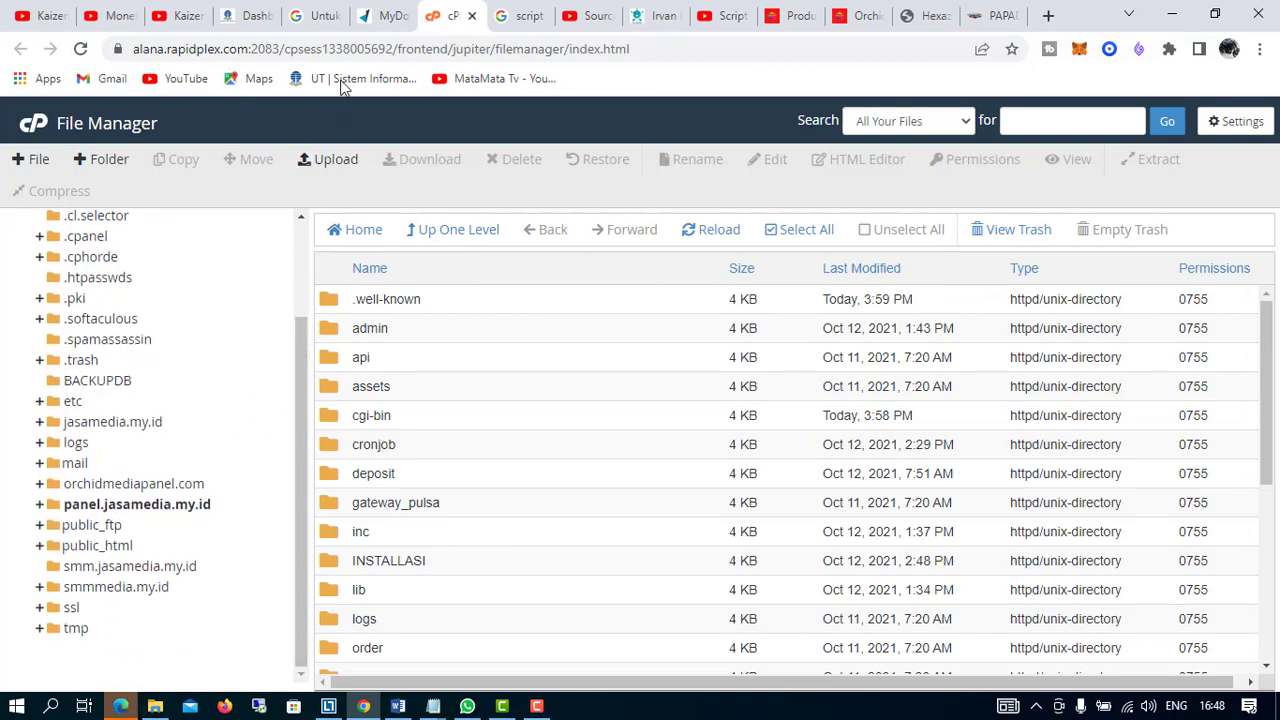
pyautogui.click(388, 15)
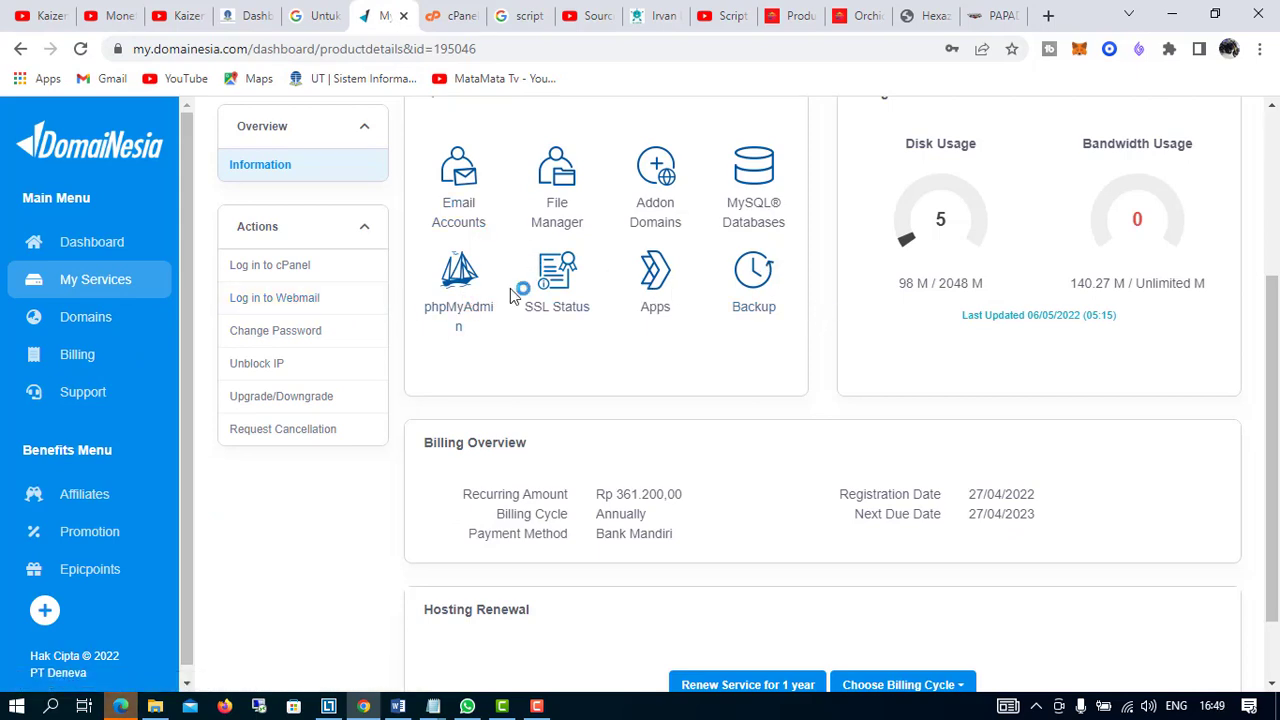
# Step: Log in to cPanel from the DomaiNesia service, close the stray Edge window, and launch File Manager
pyautogui.click(291, 270)
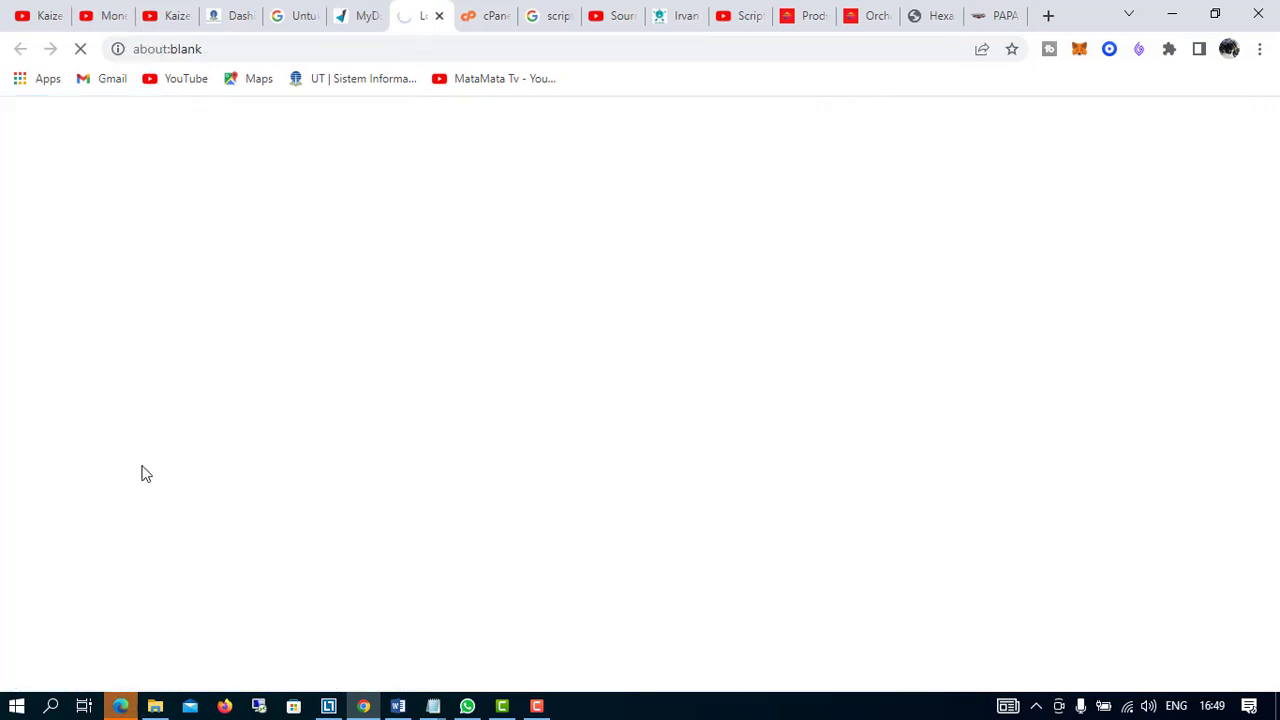
pyautogui.click(120, 706)
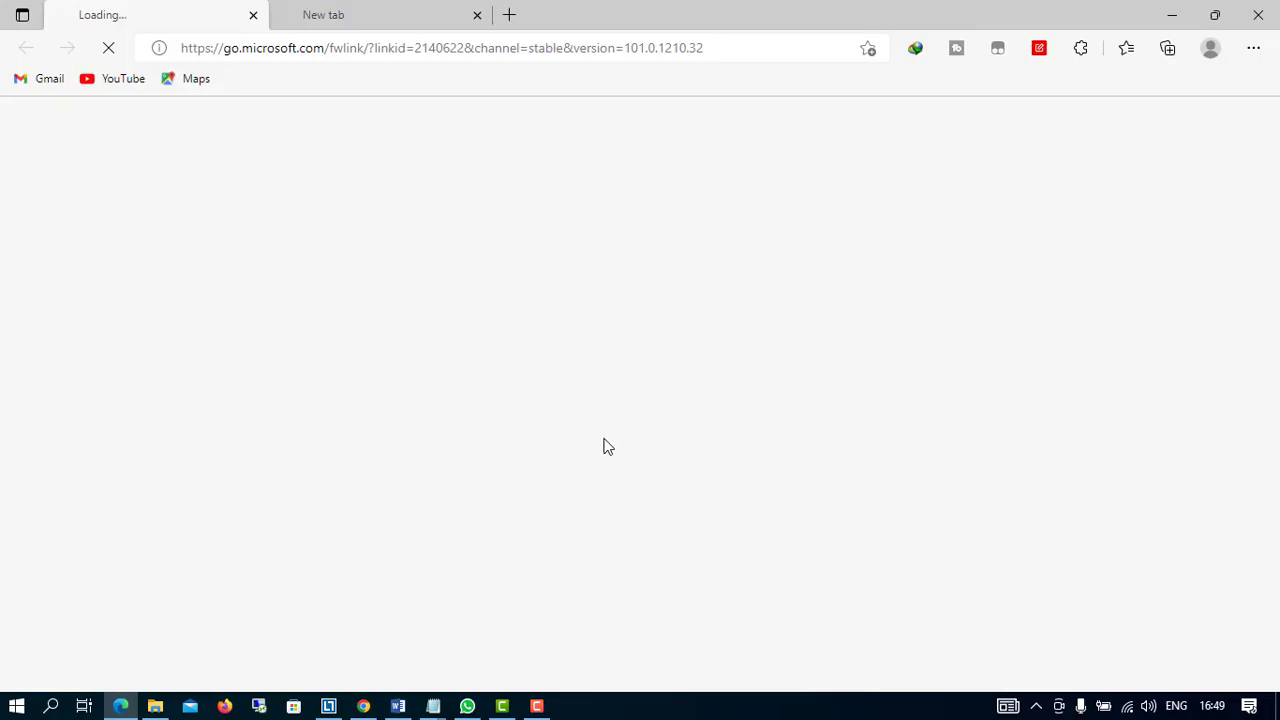
pyautogui.click(1257, 20)
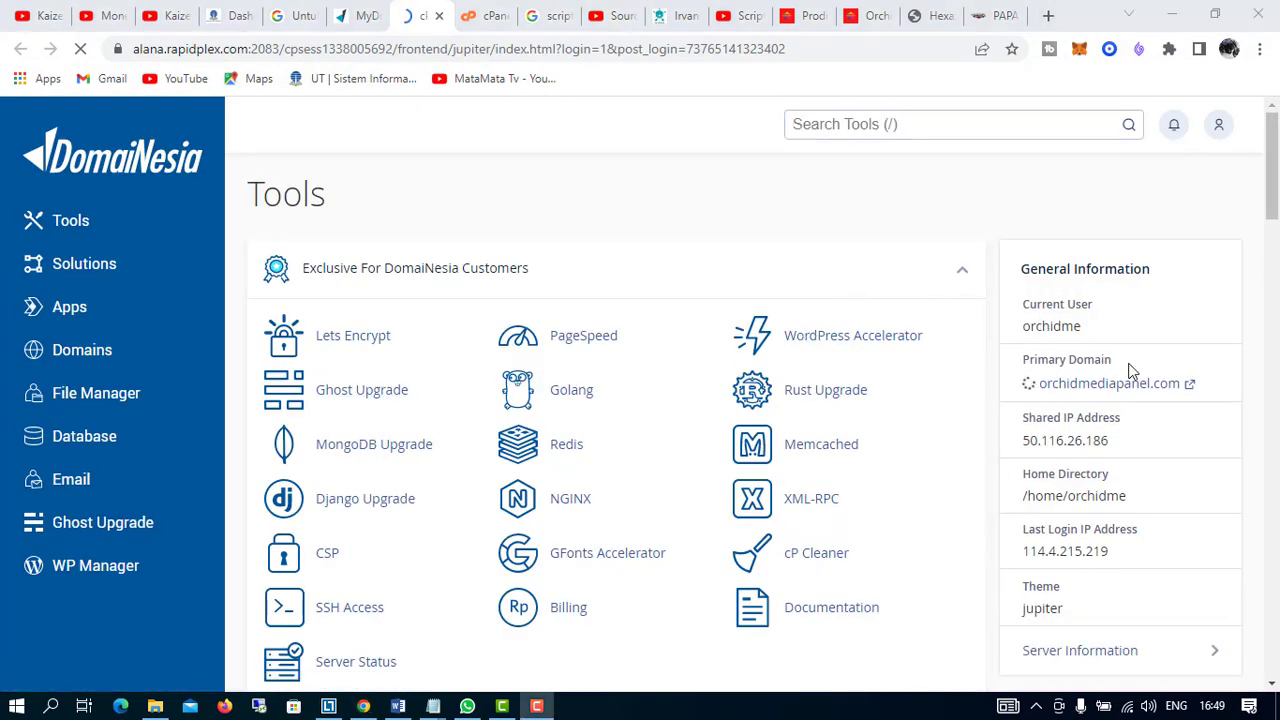
pyautogui.scroll(-3, 420, 392)
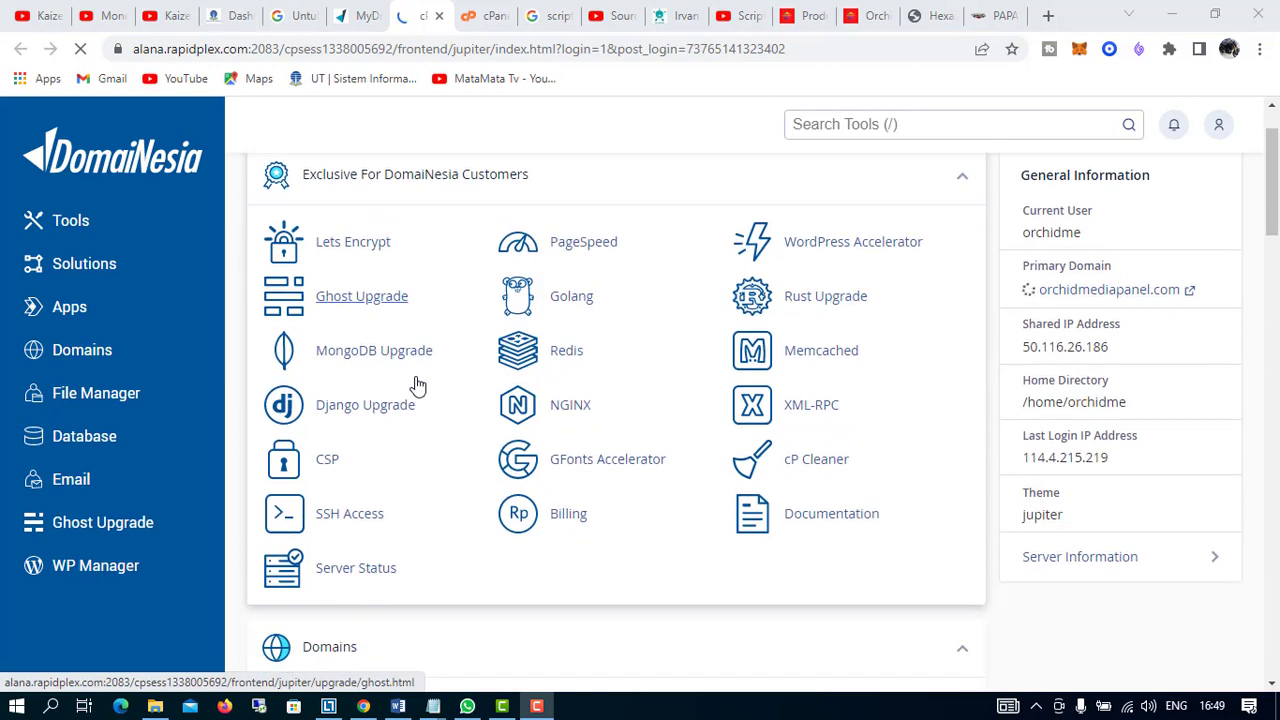
pyautogui.scroll(-2, 417, 388)
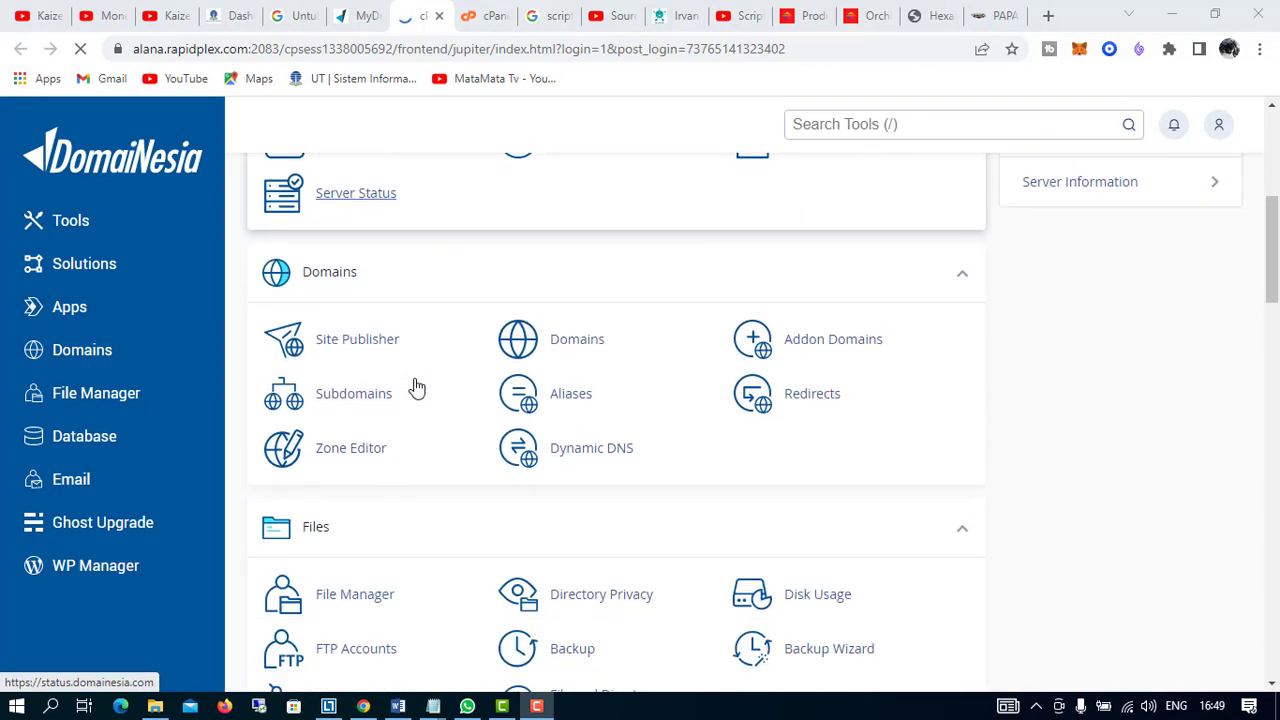
pyautogui.scroll(-1, 358, 500)
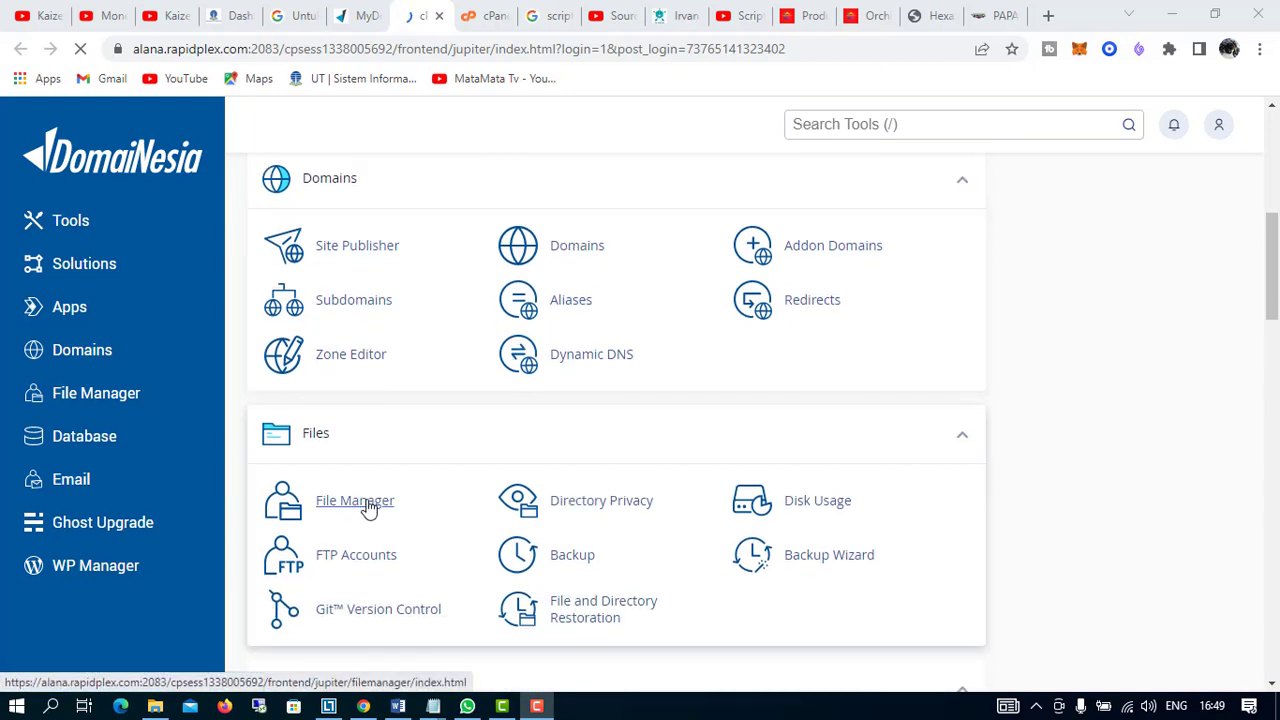
pyautogui.click(368, 507)
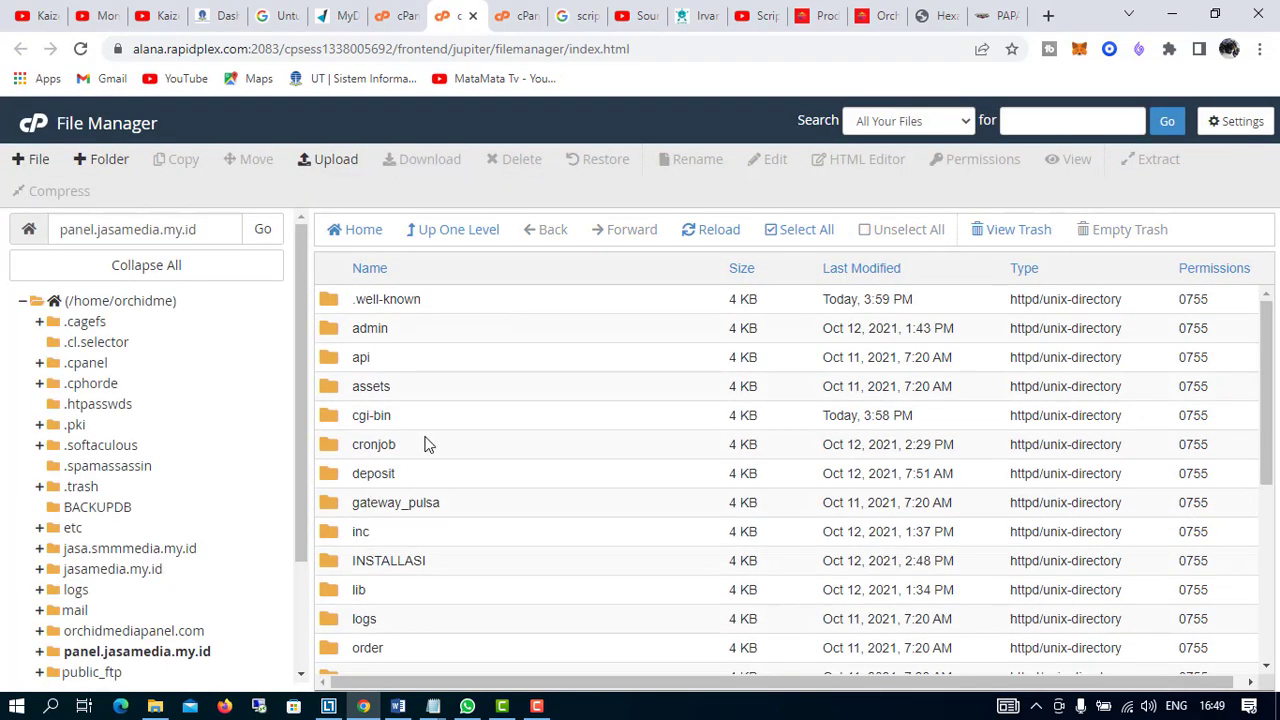
# Step: Select the smmmedia.my.id folder and go to its File Upload page
pyautogui.scroll(-3, 137, 463)
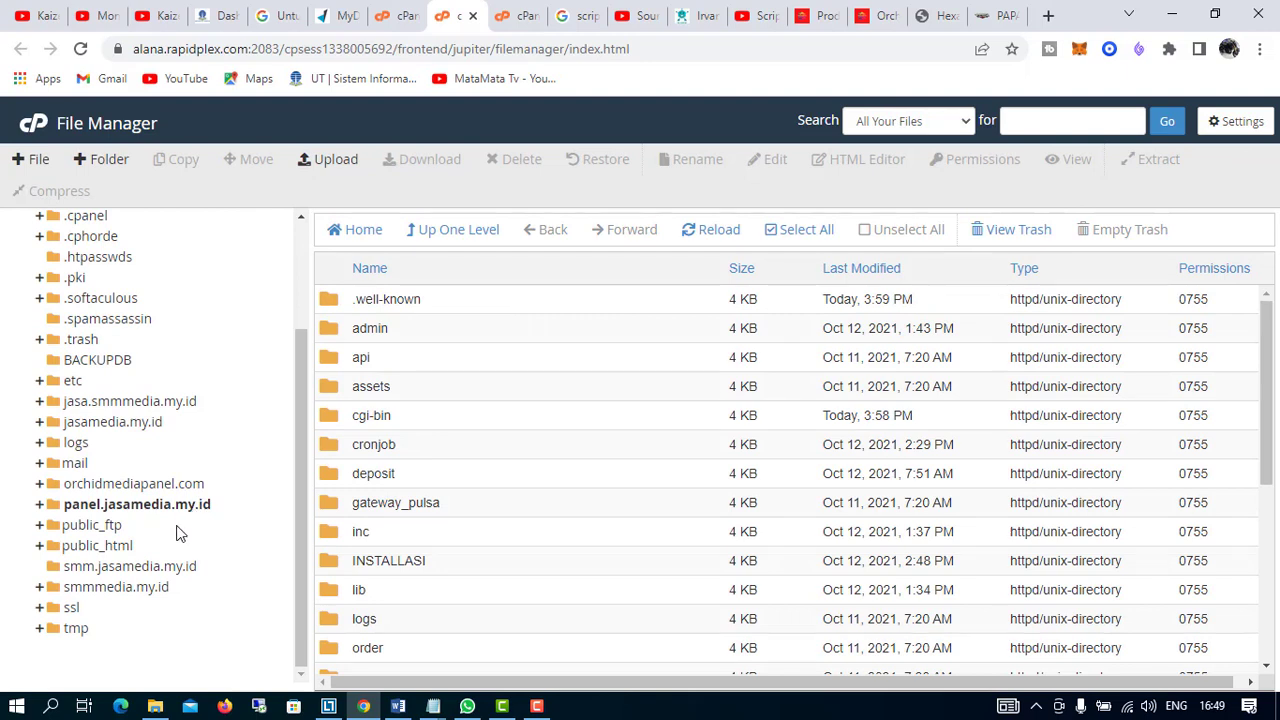
pyautogui.click(120, 588)
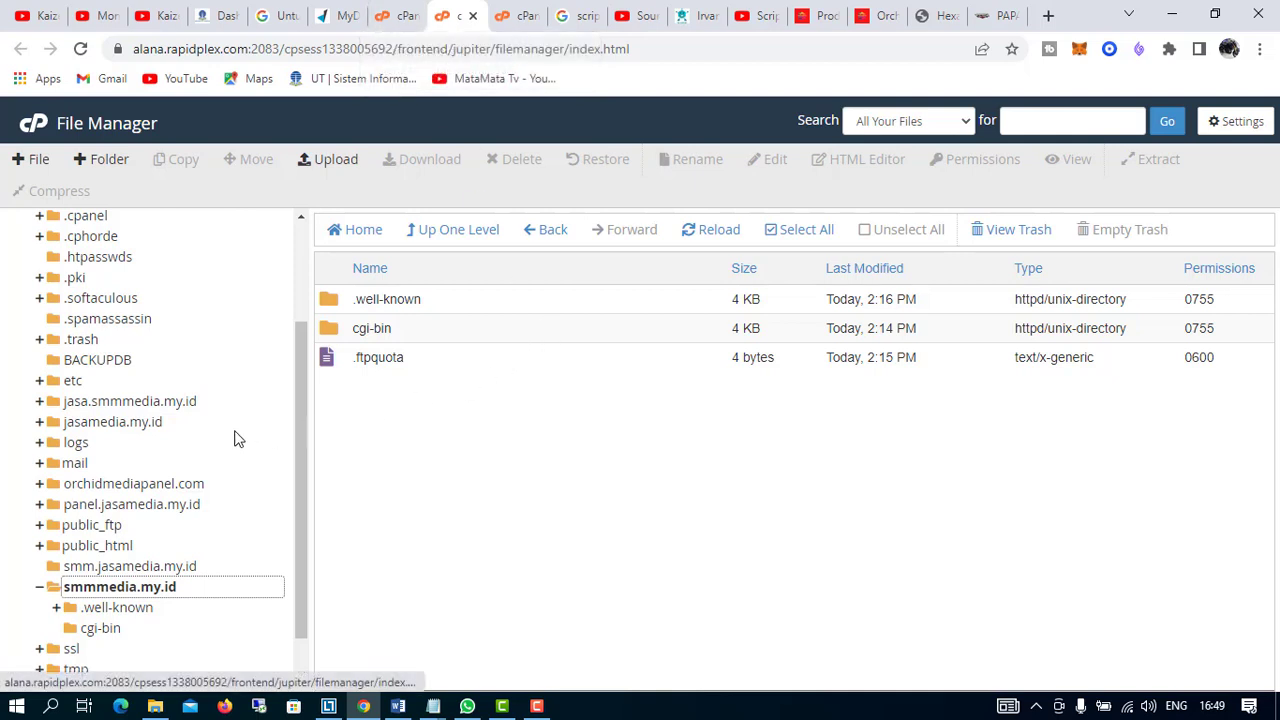
pyautogui.scroll(2, 237, 438)
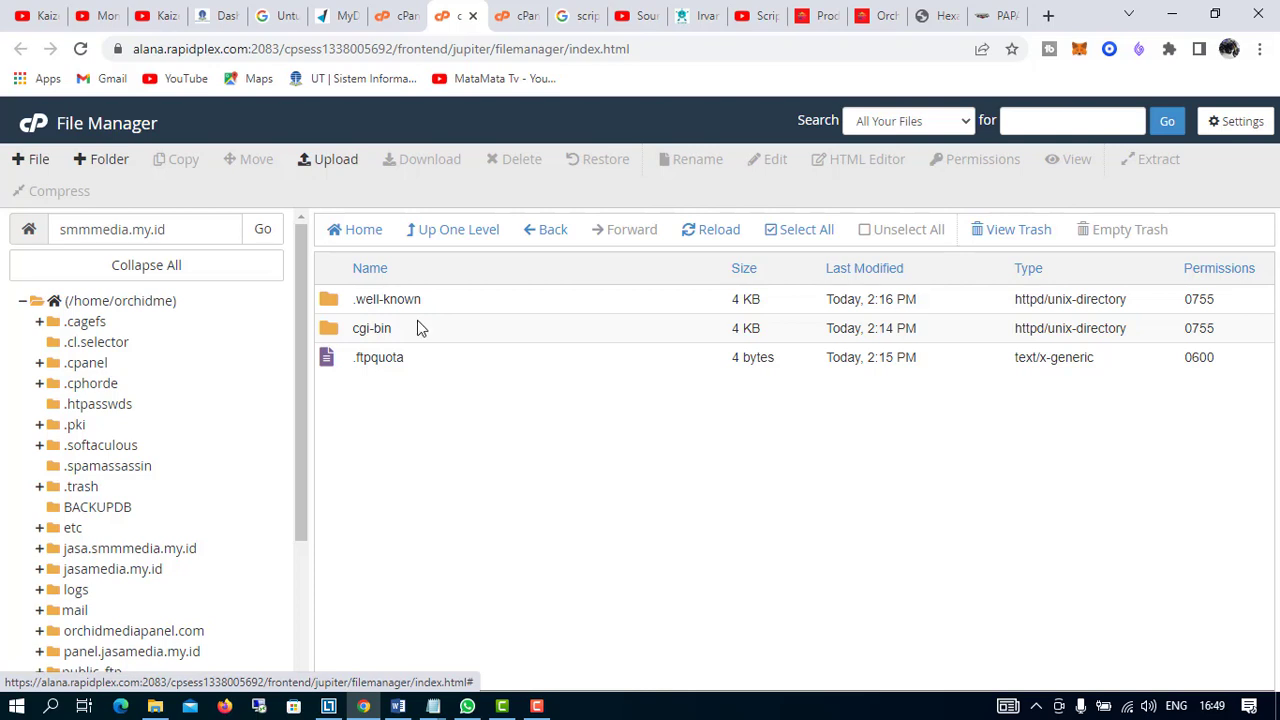
pyautogui.click(330, 162)
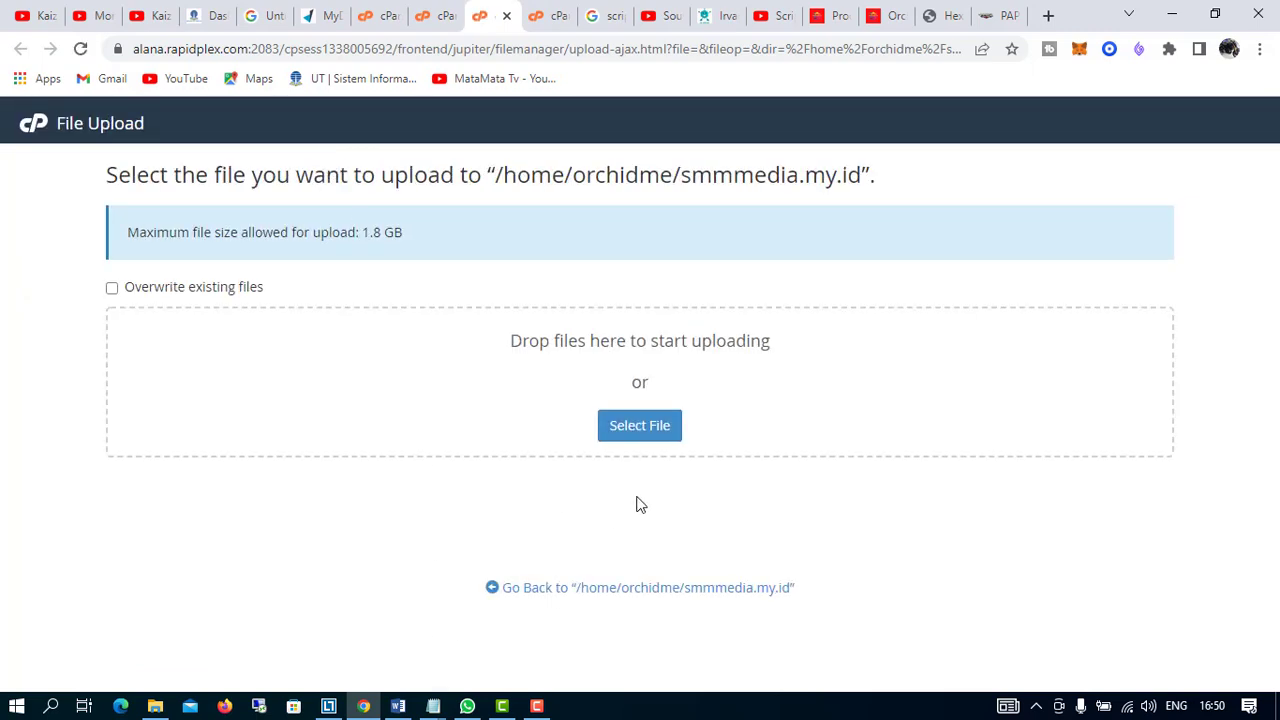
# Step: Upload sc_reseller_terbaru (SafefilekU.com).zip (7.46 MB) from Local Disk F: into smmmedia.my.id
pyautogui.click(155, 706)
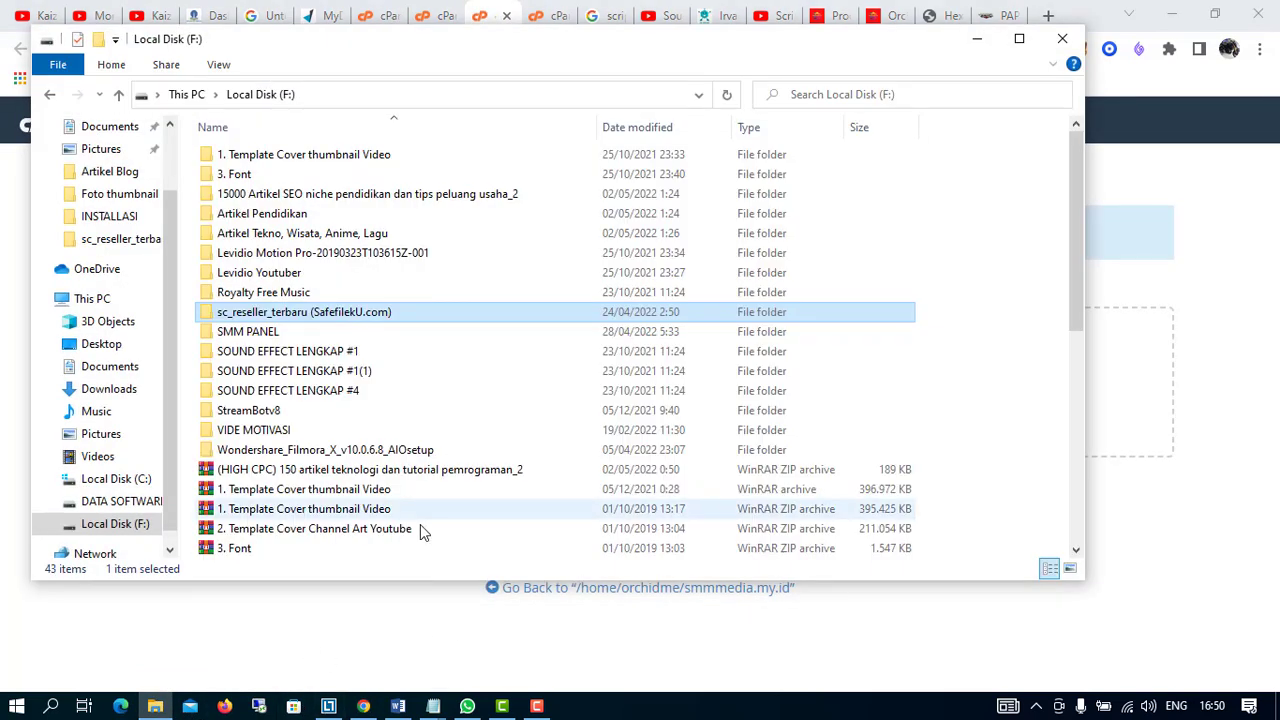
pyautogui.scroll(-6, 437, 430)
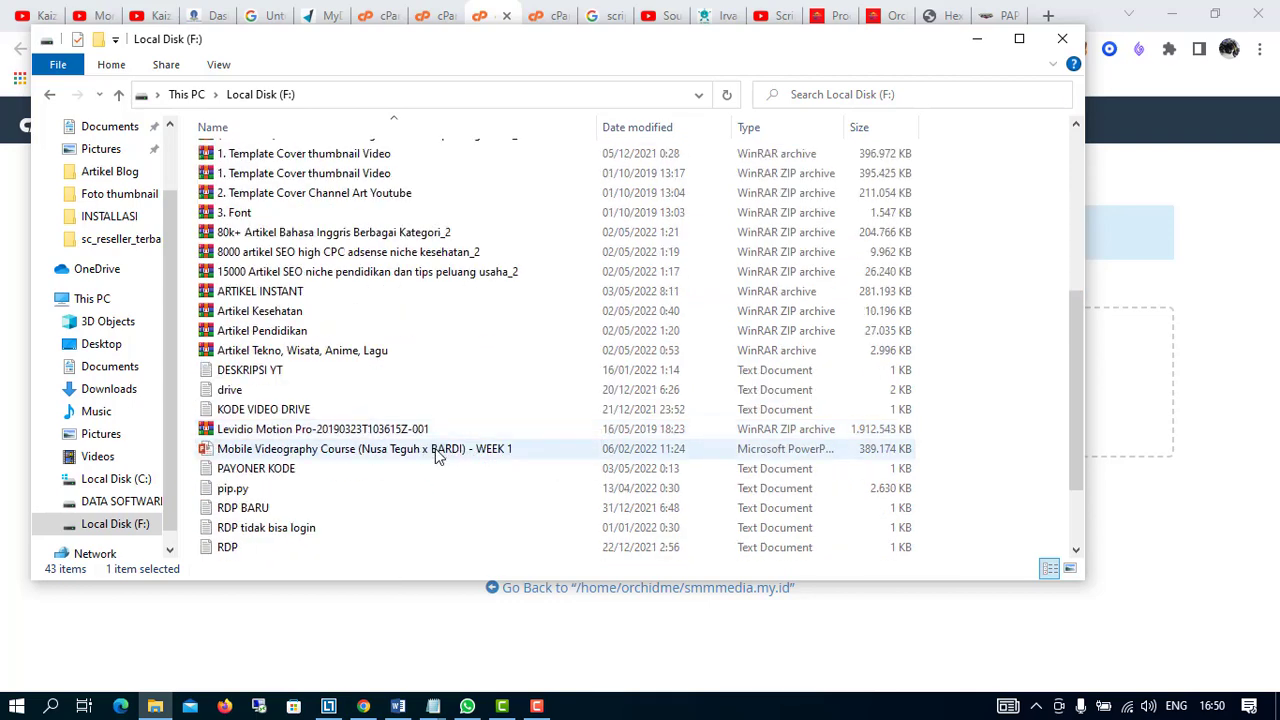
pyautogui.scroll(-2, 410, 493)
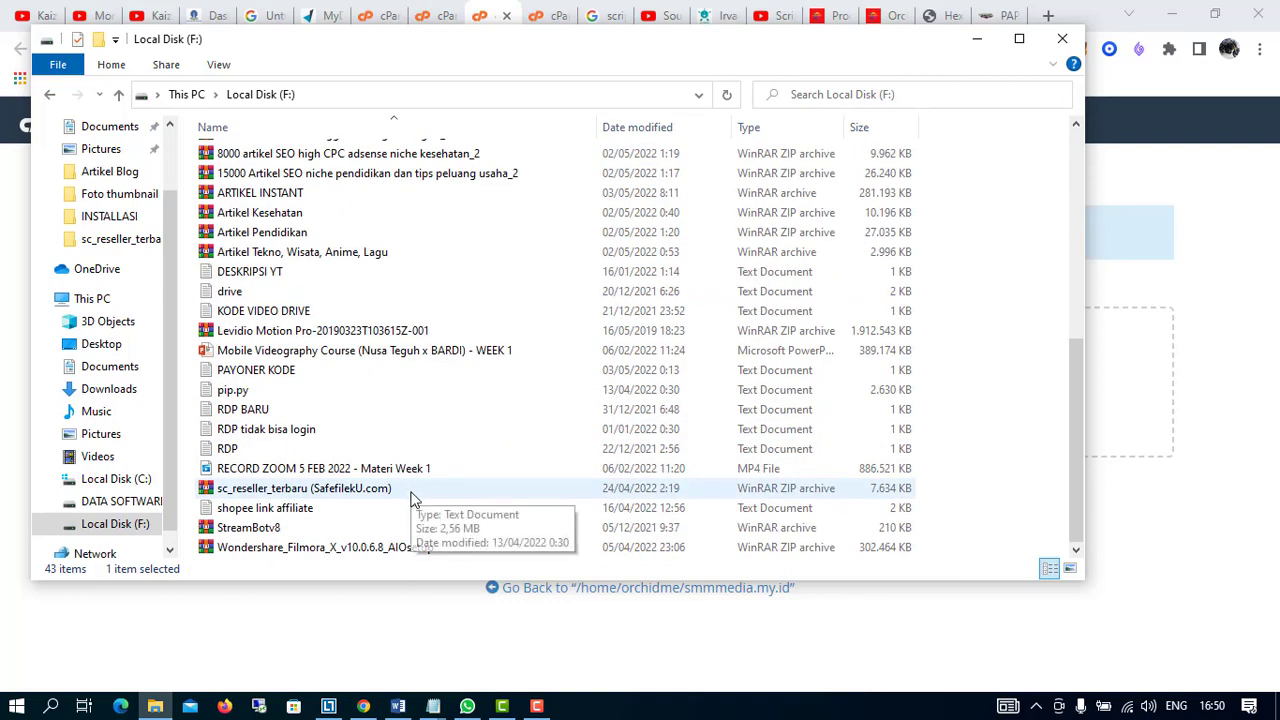
pyautogui.click(412, 492)
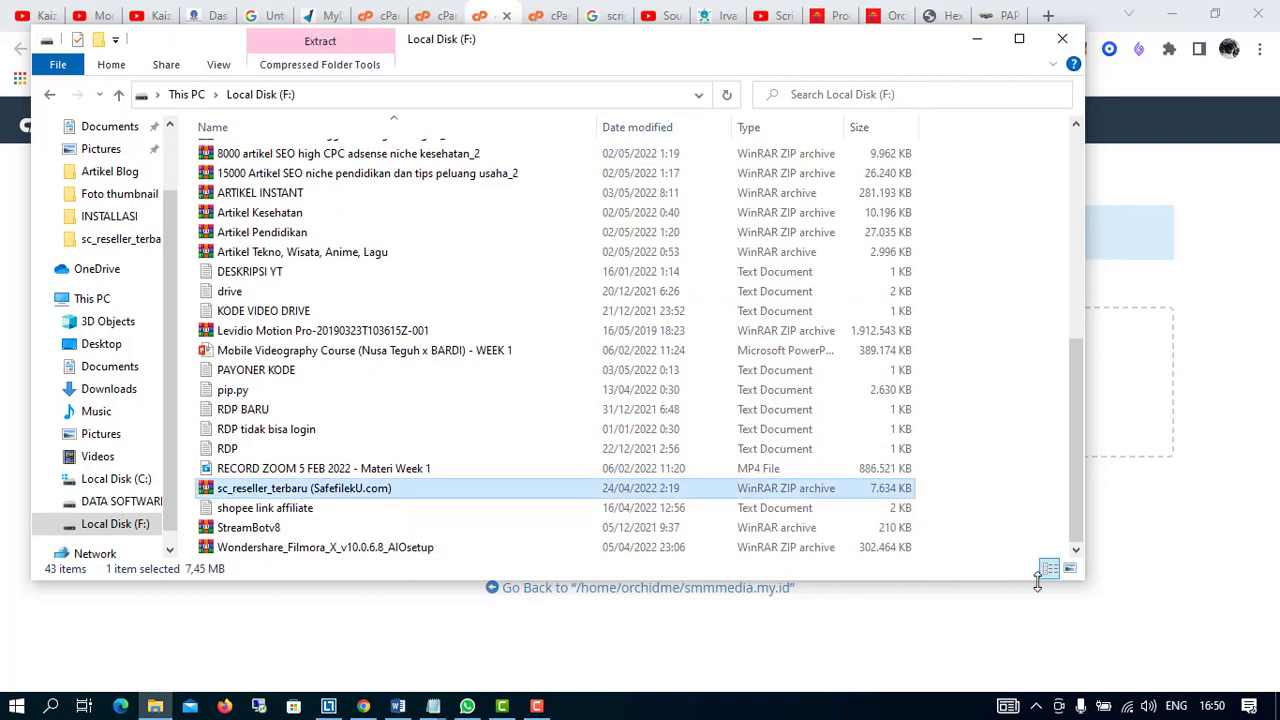
pyautogui.click(1195, 570)
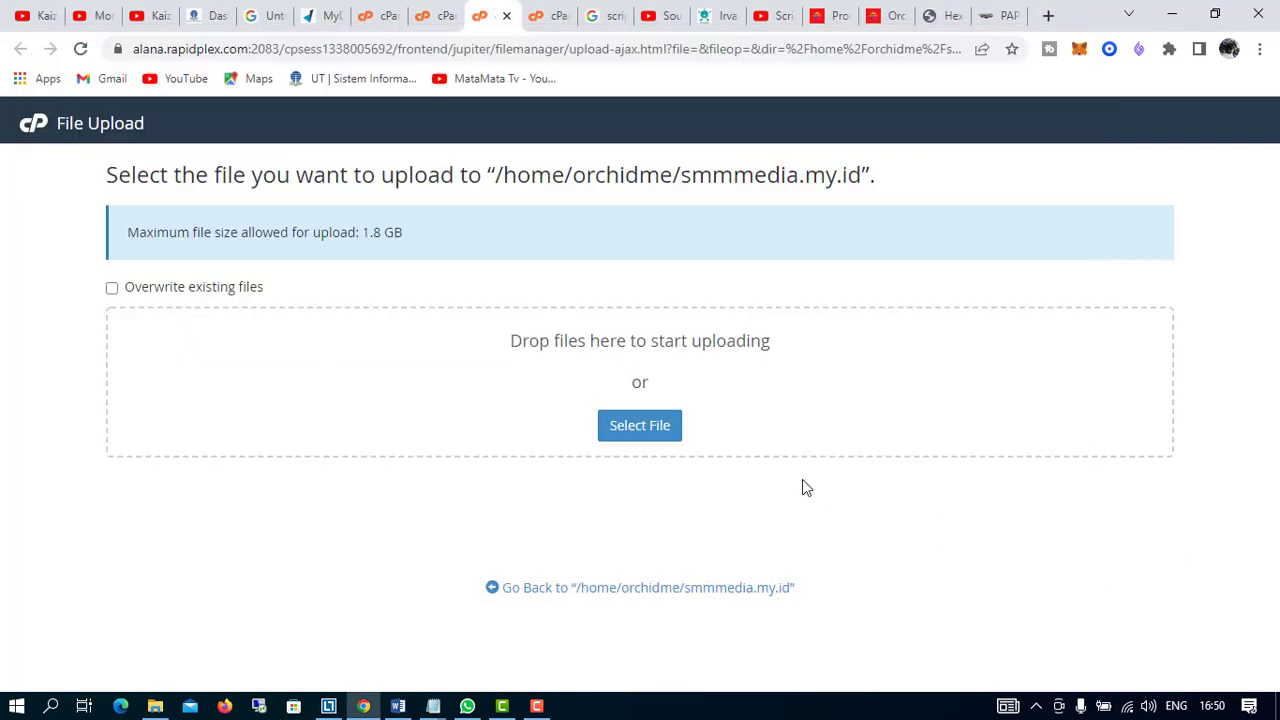
pyautogui.click(645, 437)
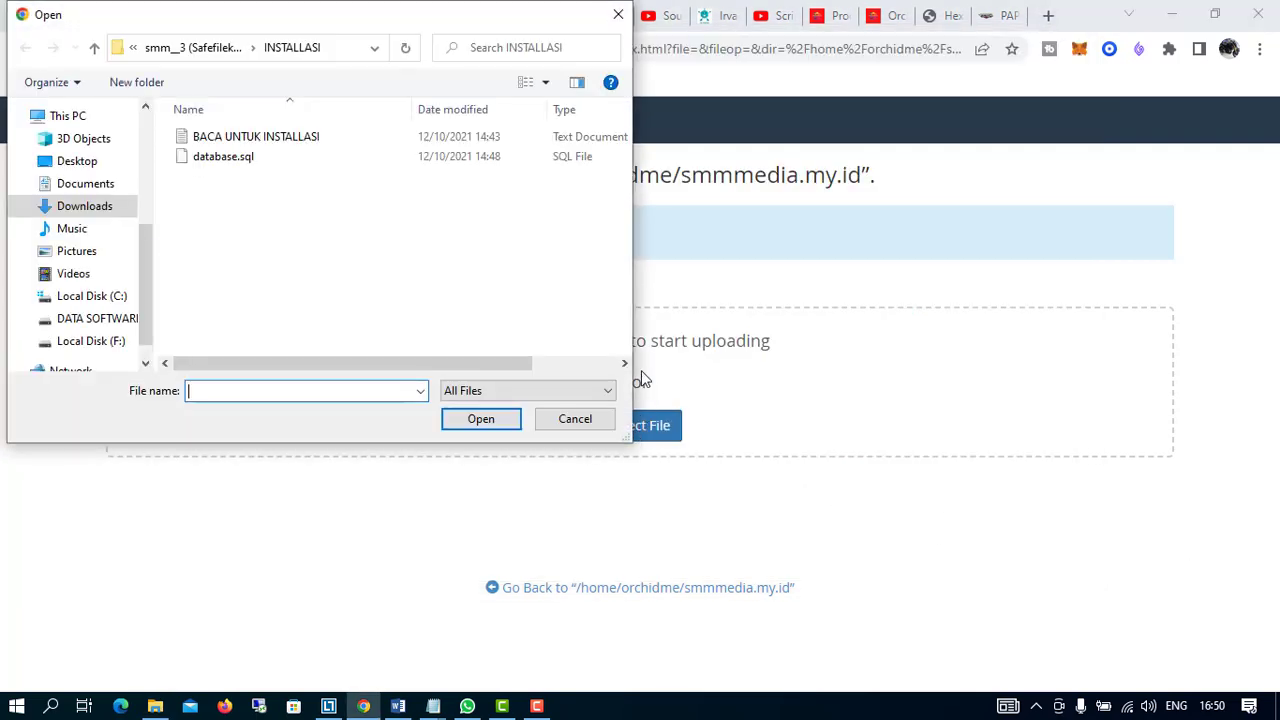
pyautogui.click(620, 16)
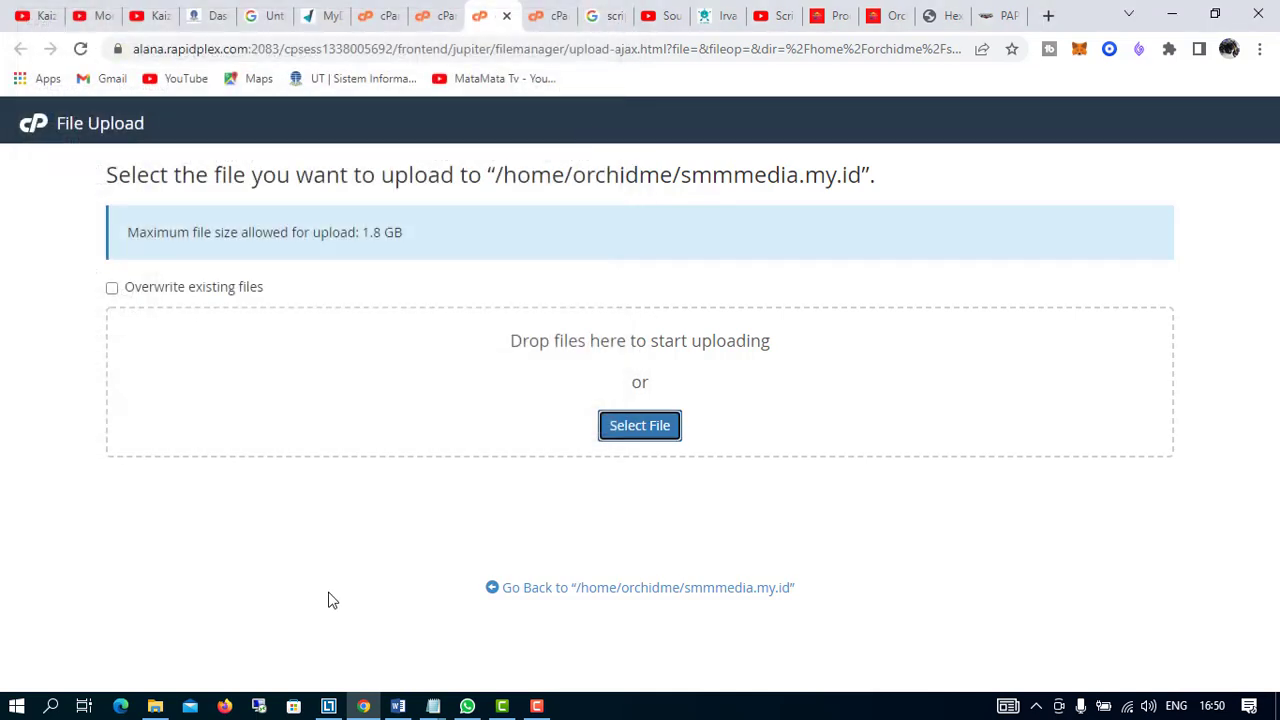
pyautogui.click(157, 702)
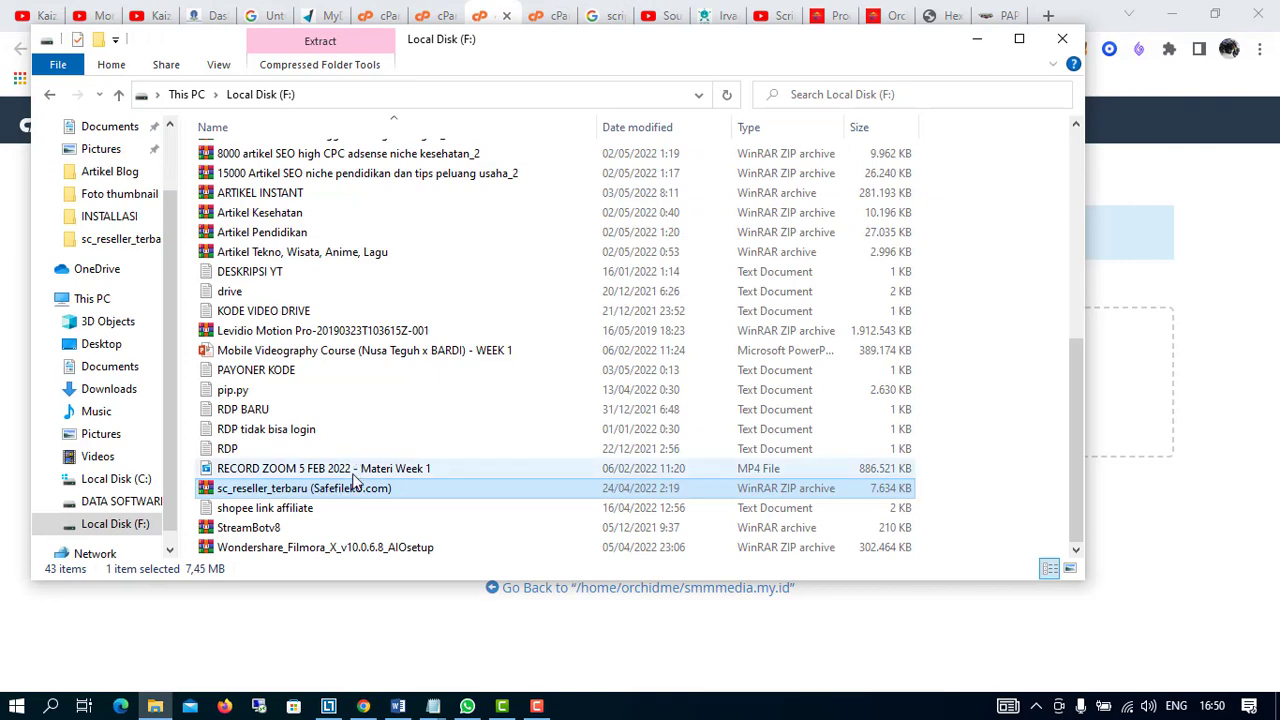
pyautogui.moveTo(341, 497); pyautogui.dragTo(1128, 372)
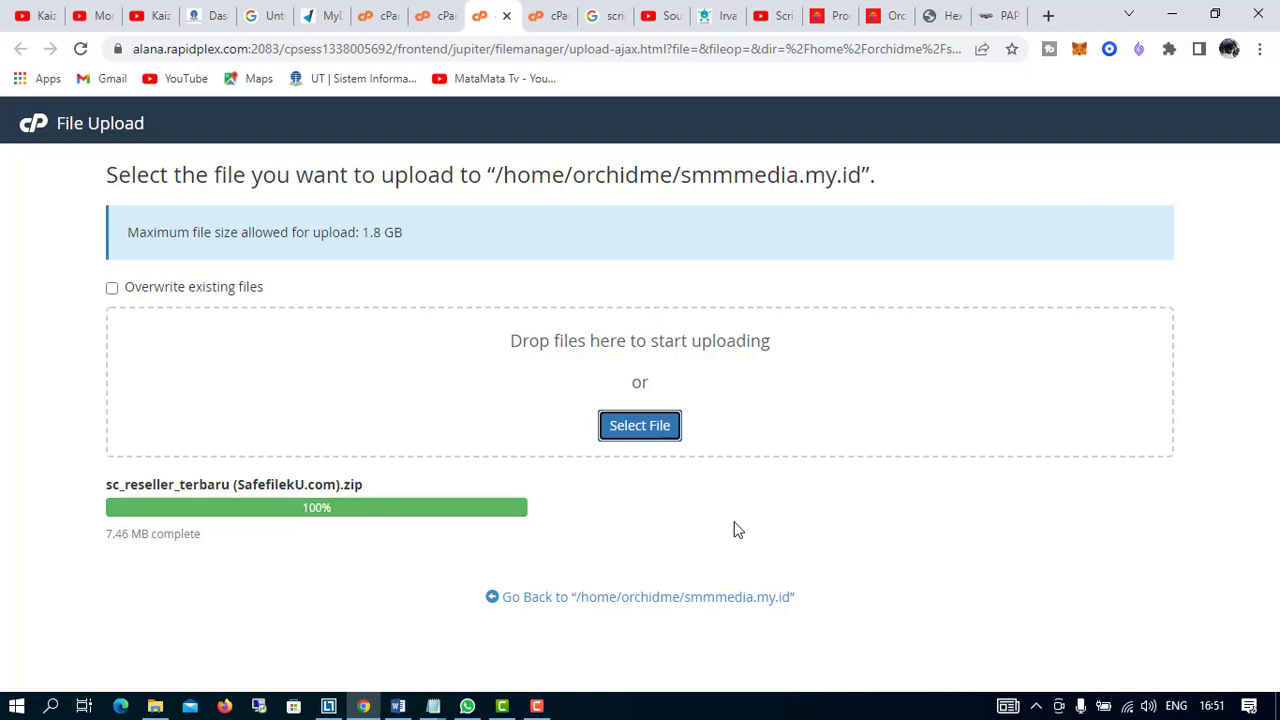
pyautogui.click(620, 603)
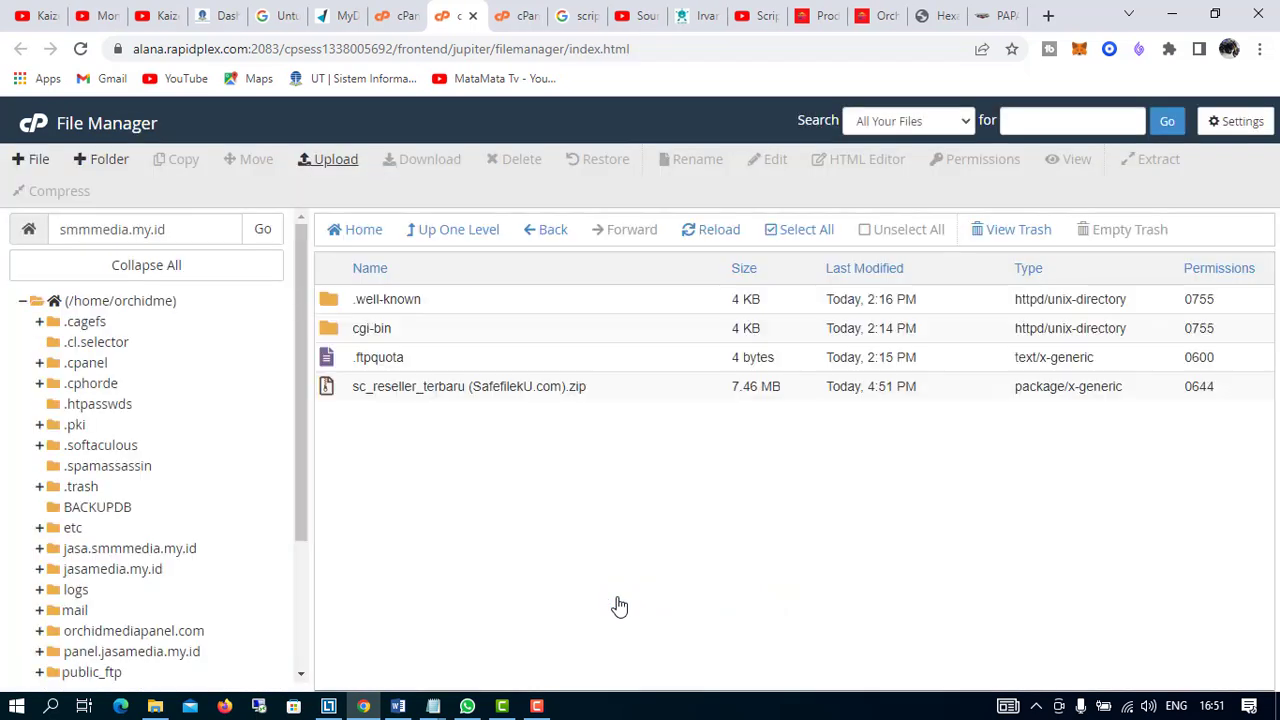
# Step: Extract the sc_reseller_terbaru zip into /smmmedia.my.id, producing admin, api, assets and mainconfig.php
pyautogui.click(456, 390)
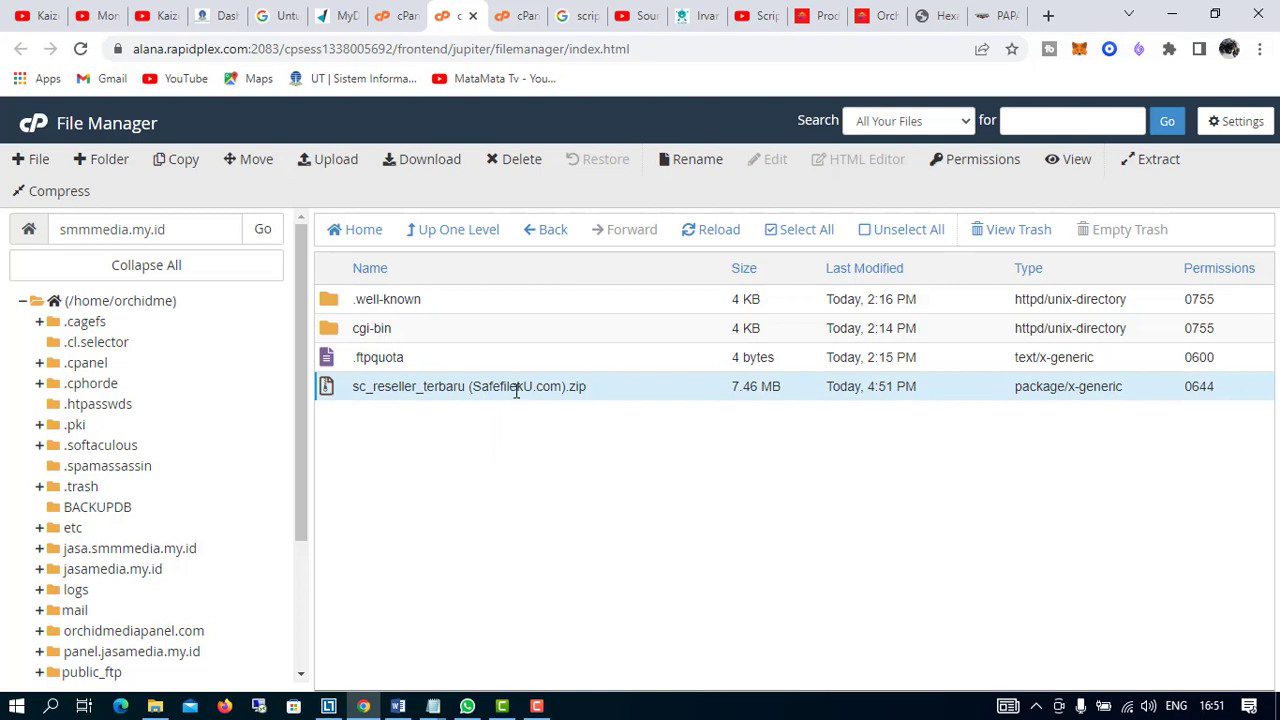
pyautogui.click(1150, 166)
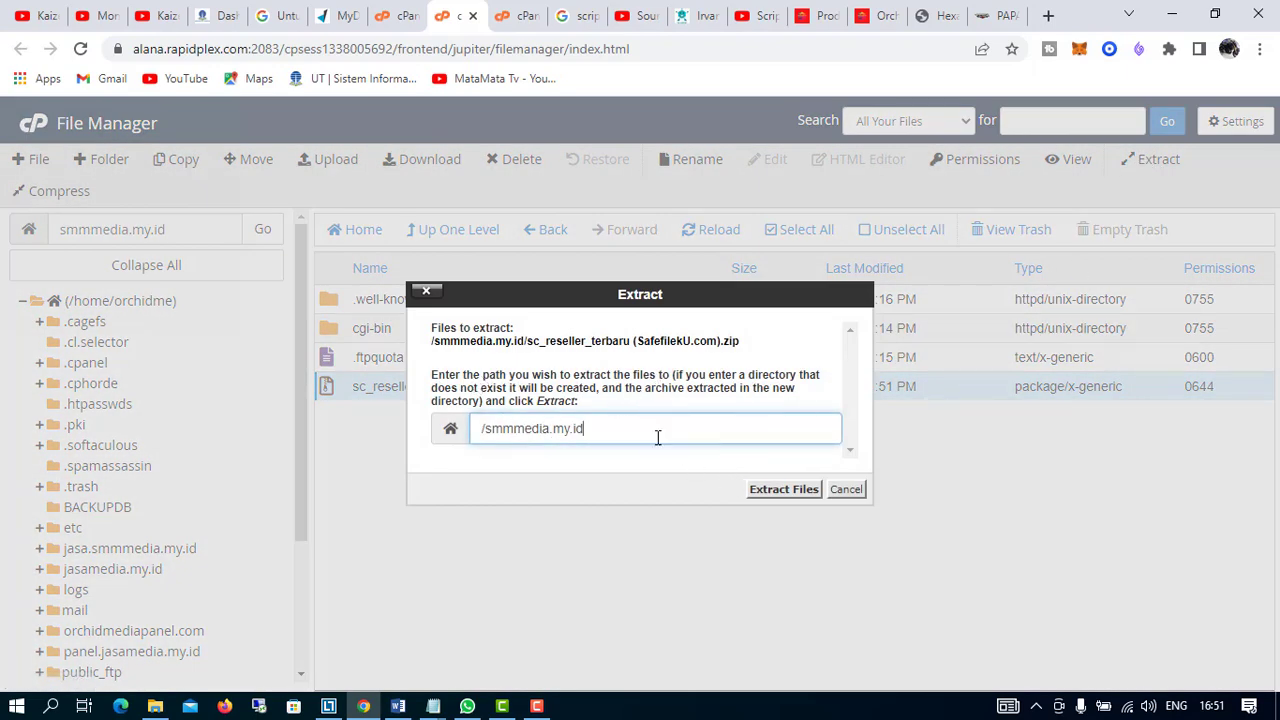
pyautogui.click(768, 490)
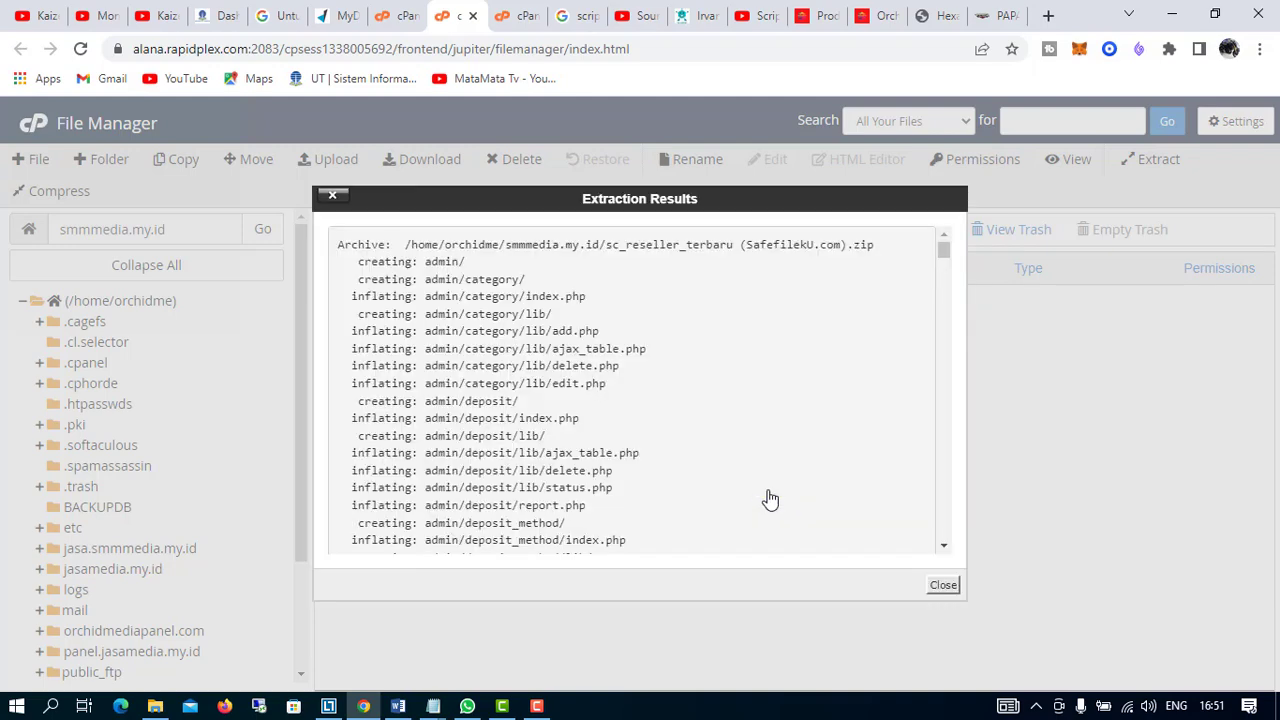
pyautogui.click(940, 586)
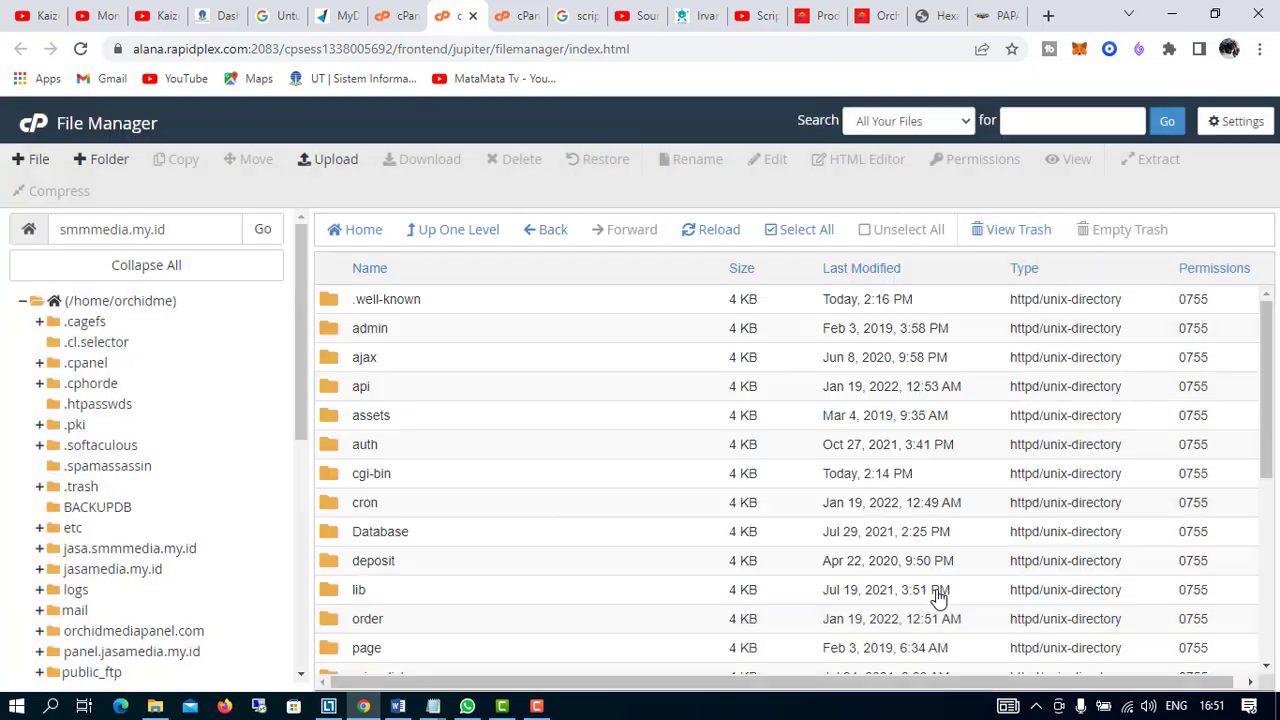
pyautogui.scroll(-5, 640, 440)
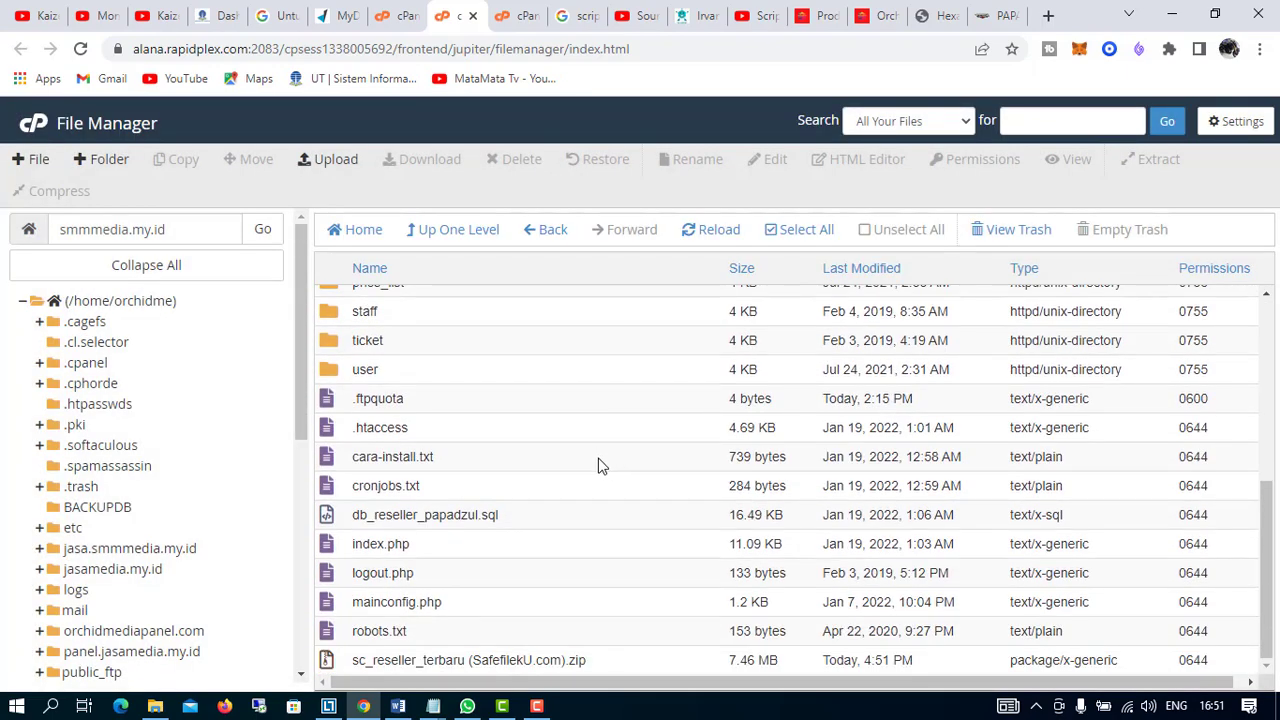
pyautogui.scroll(10, 549, 507)
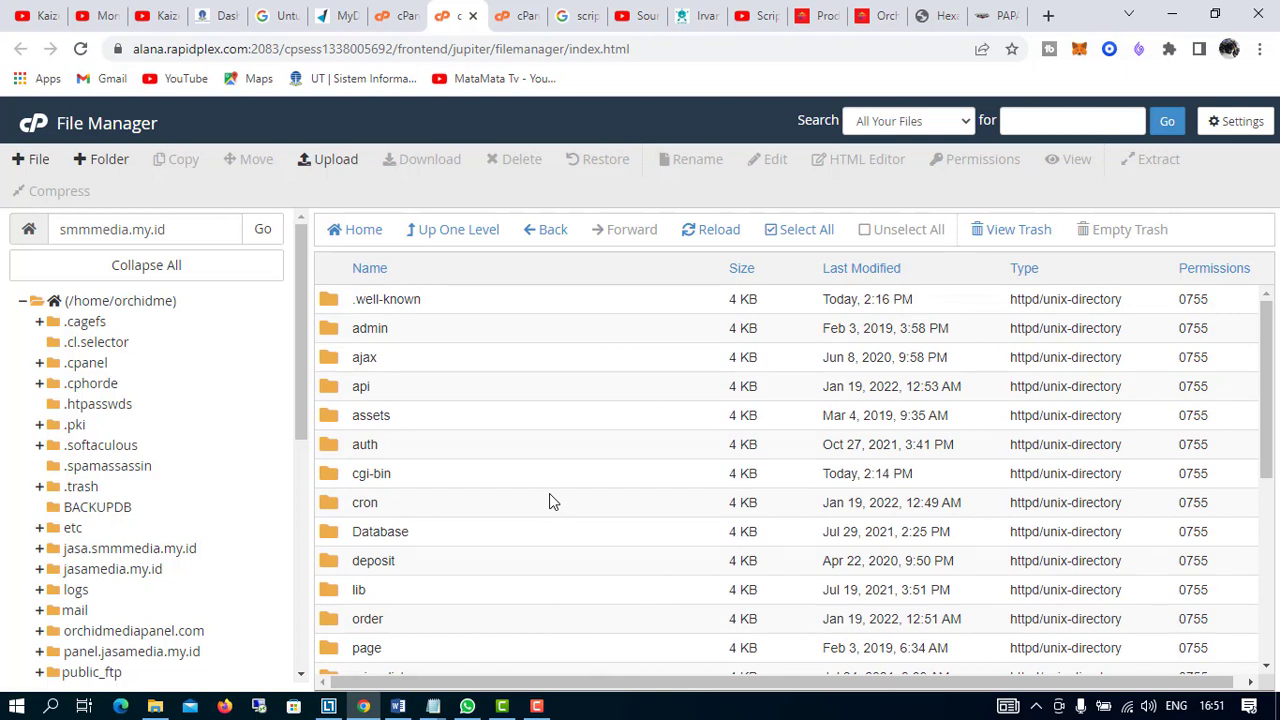
# Step: From the MyDomaiNesia product details, go to cPanel's MySQL Databases page
pyautogui.click(344, 17)
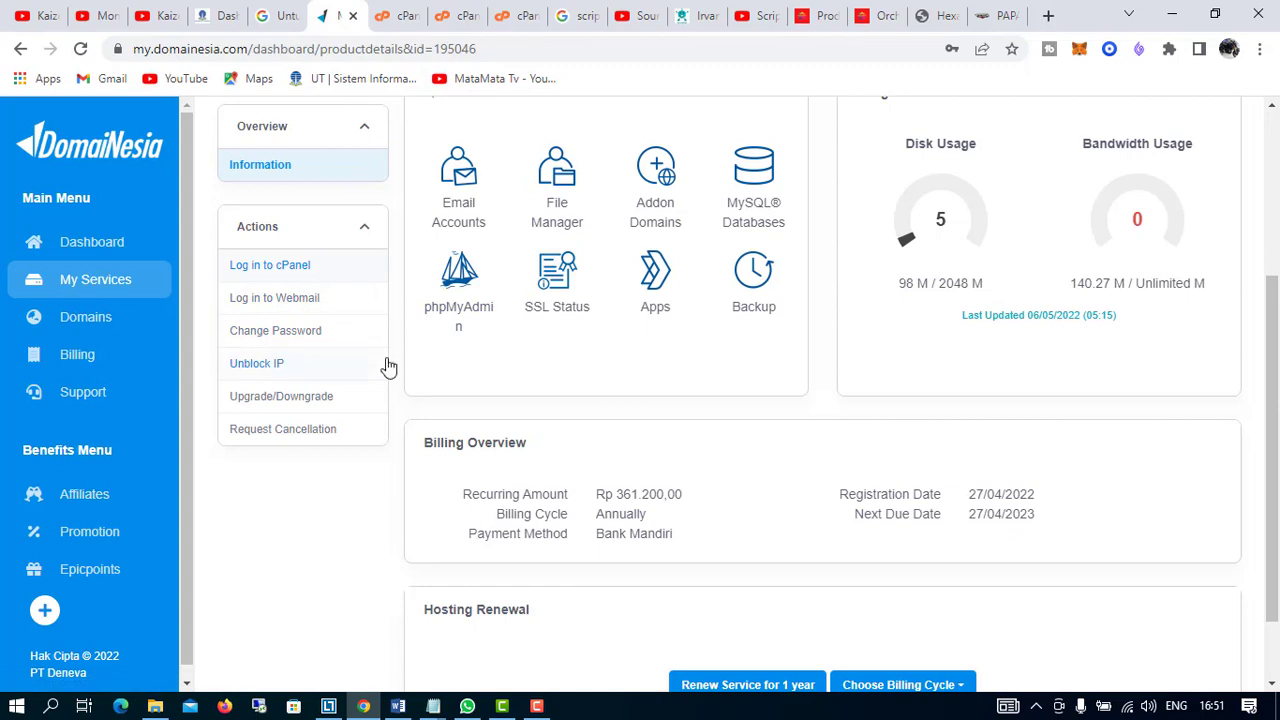
pyautogui.click(740, 227)
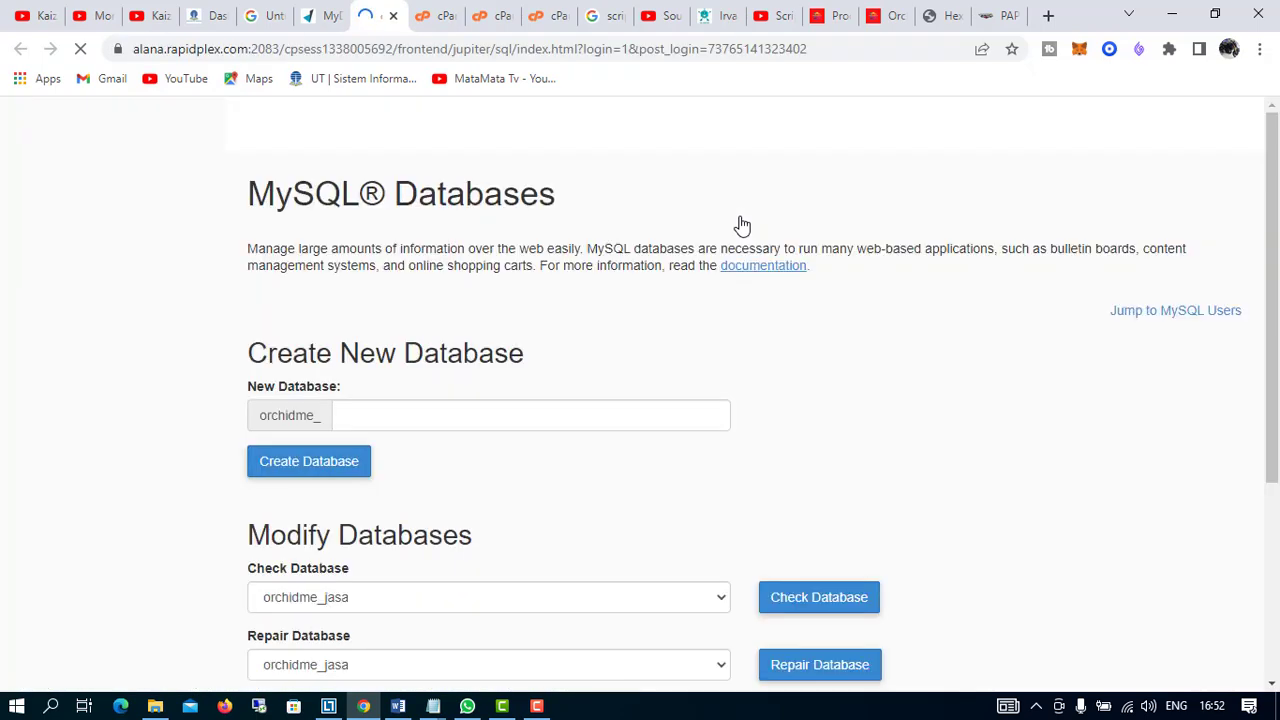
pyautogui.scroll(-1, 547, 370)
pyautogui.scroll(1, 538, 379)
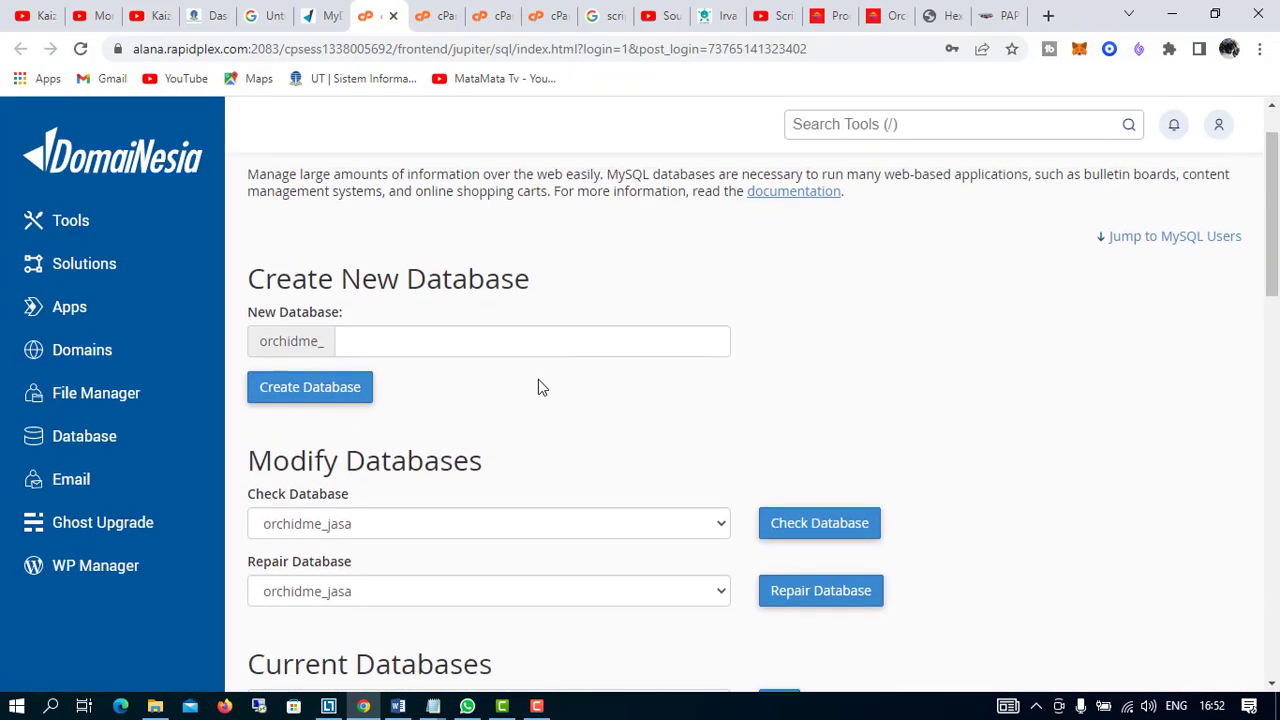
# Step: Create the database orchidme_smmreseller and go back to the MySQL Databases page
pyautogui.click(455, 420)
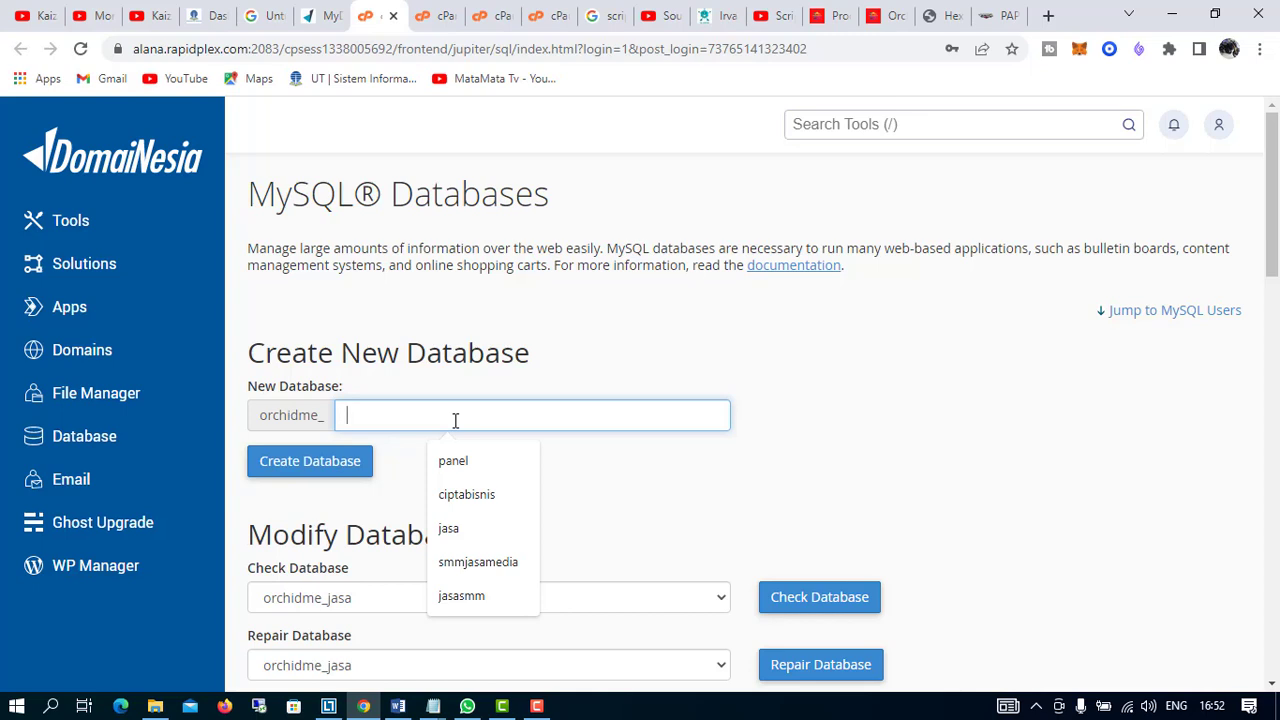
pyautogui.write('smm')
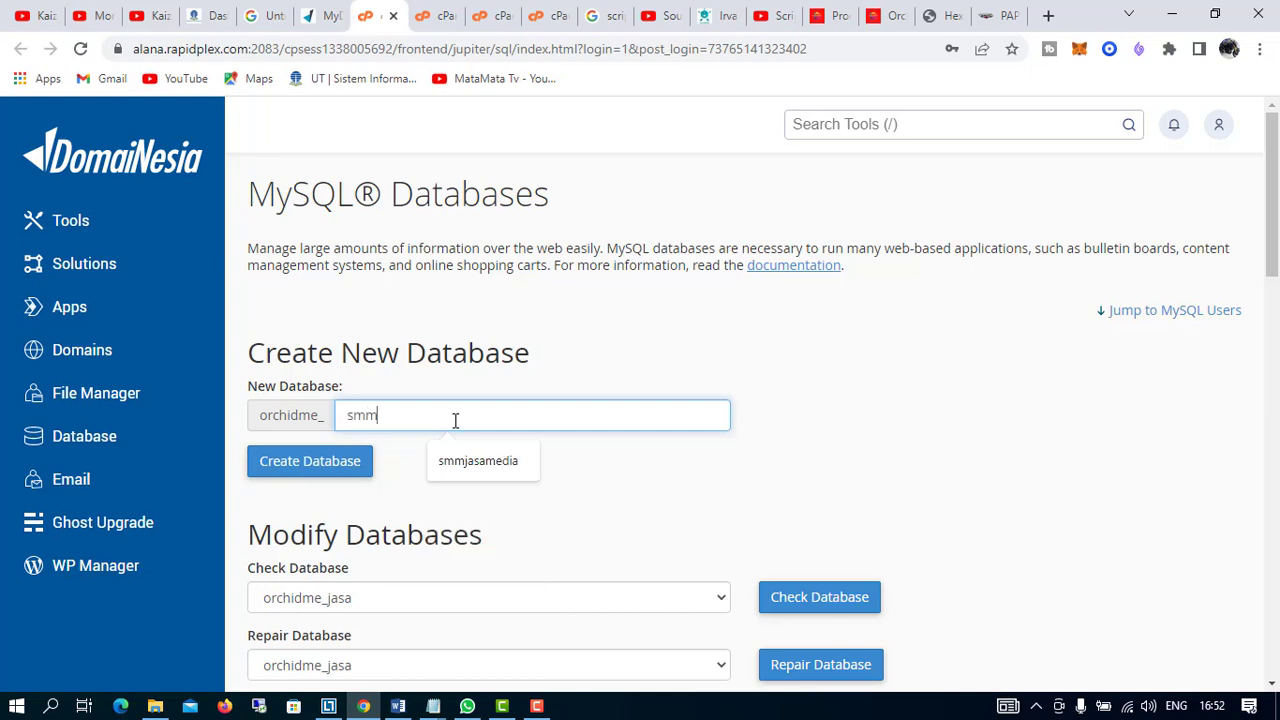
pyautogui.write('resell')
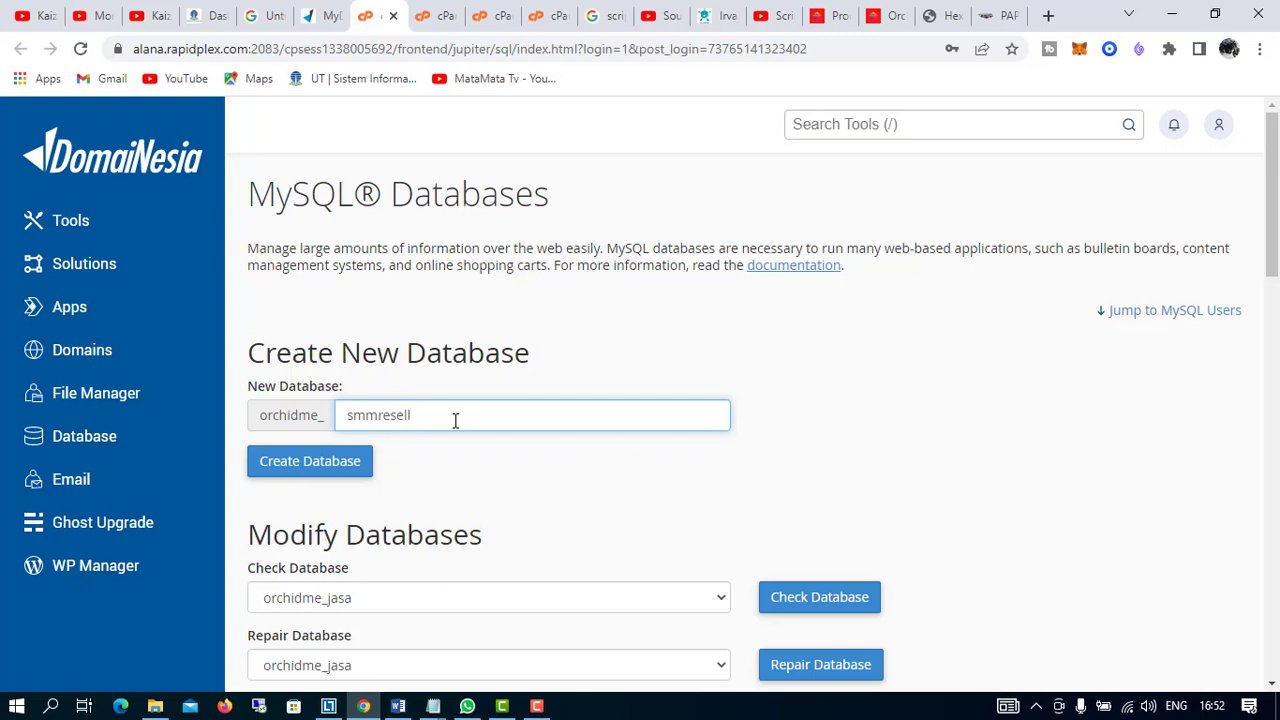
pyautogui.write('er')
pyautogui.click(350, 466)
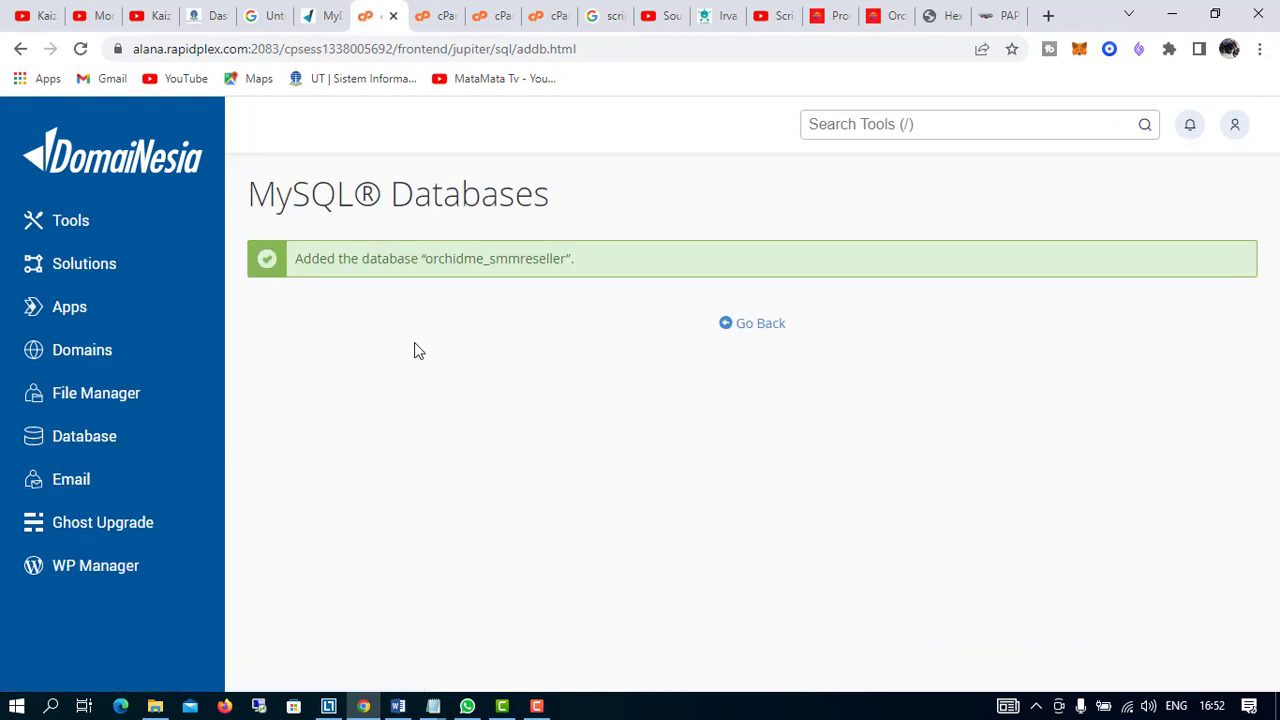
pyautogui.click(767, 338)
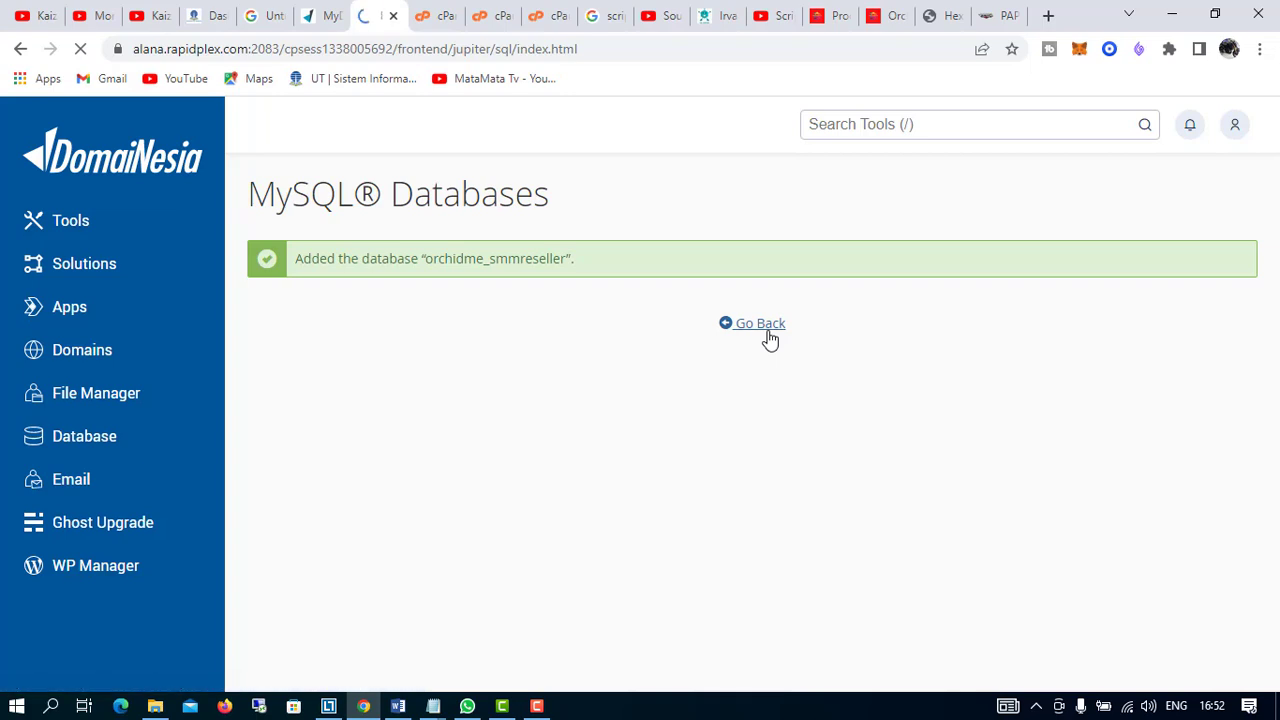
pyautogui.scroll(-2, 606, 471)
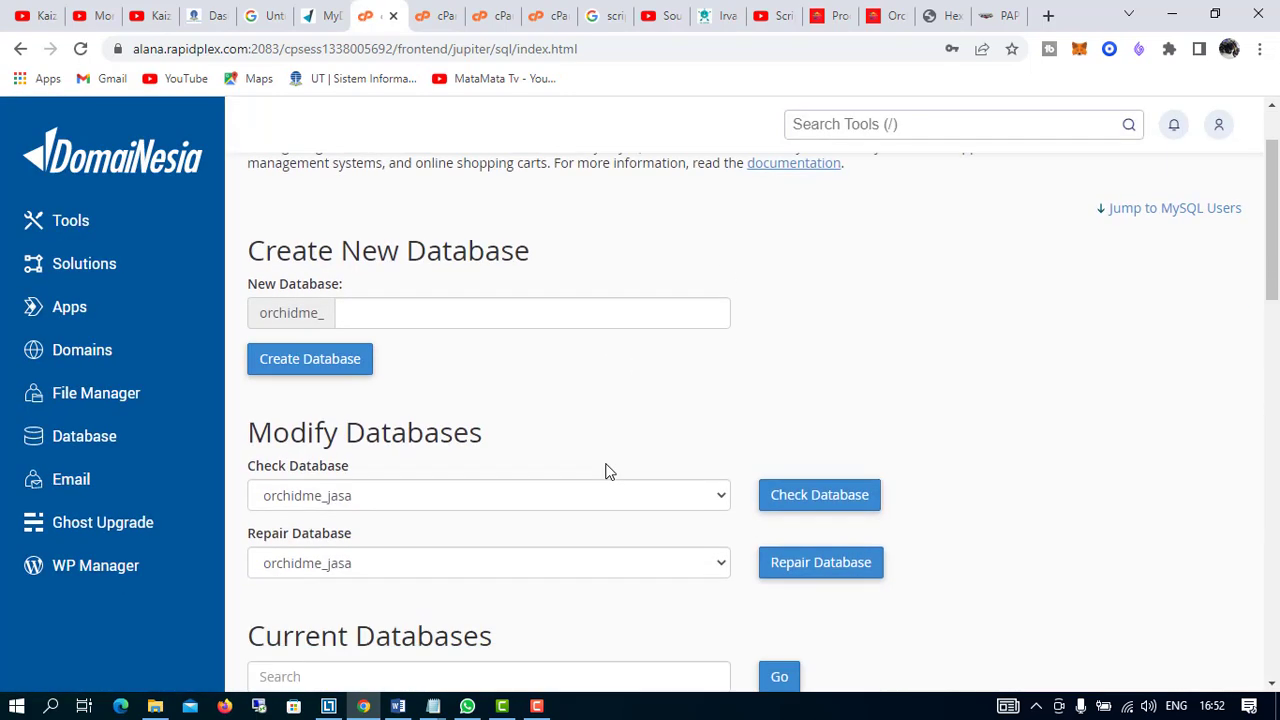
# Step: Enter username smmreseller with a password and confirmation, and try to create the user
pyautogui.scroll(-2, 548, 428)
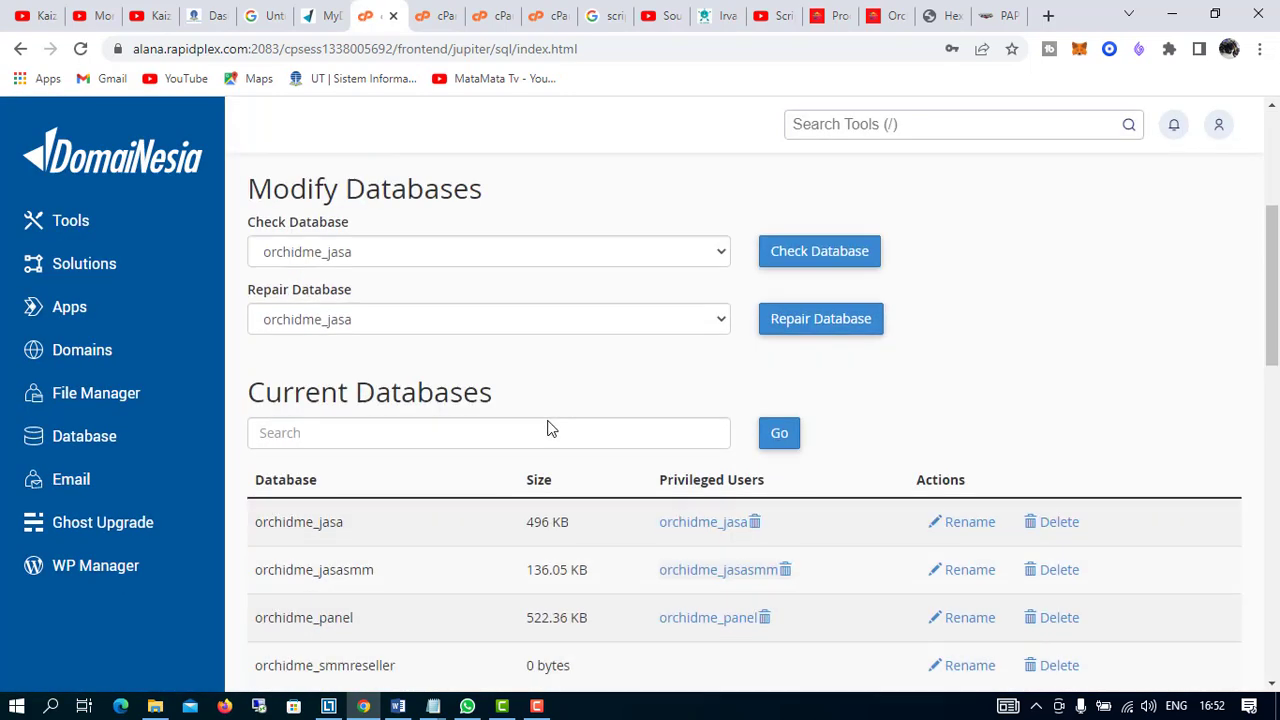
pyautogui.scroll(-4, 548, 428)
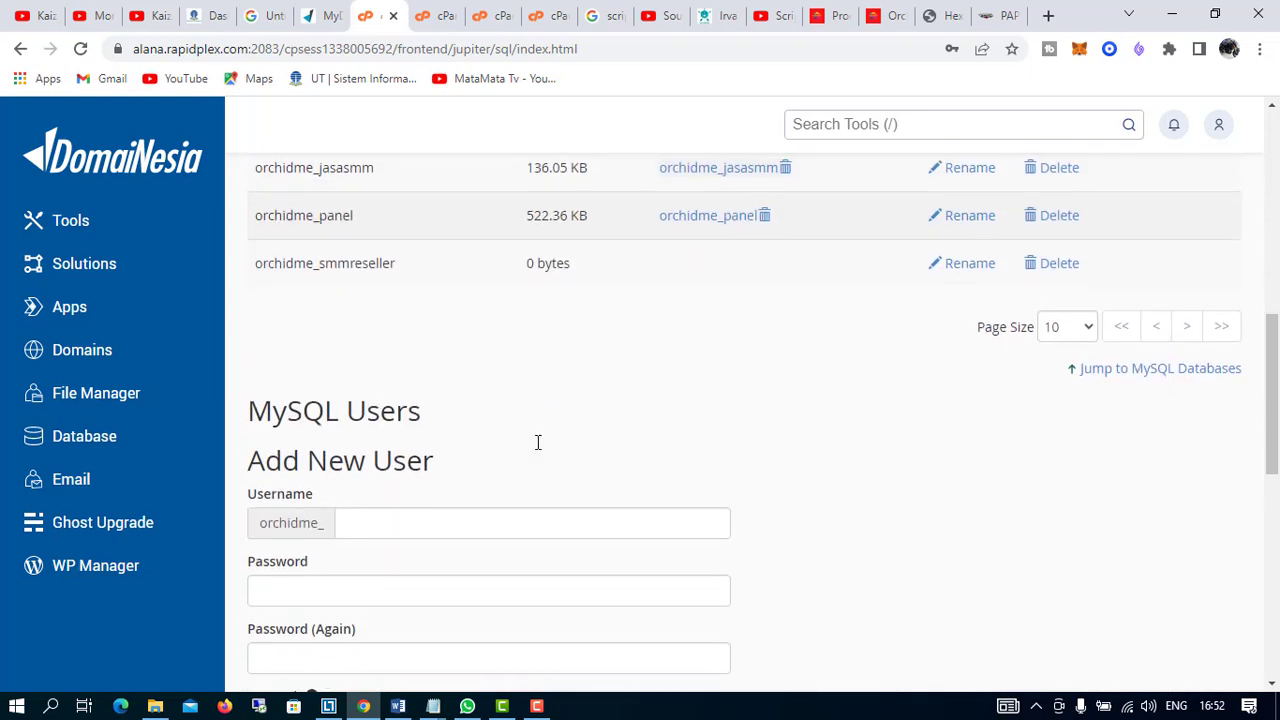
pyautogui.click(399, 517)
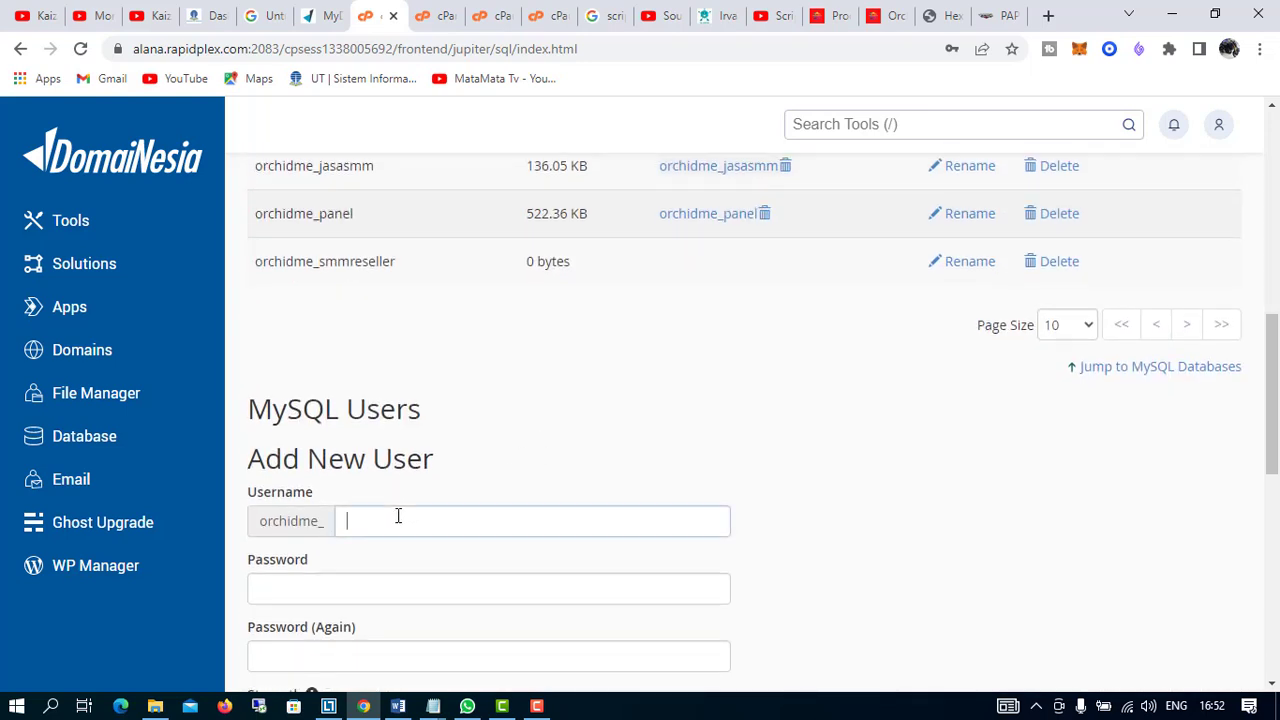
pyautogui.write('s')
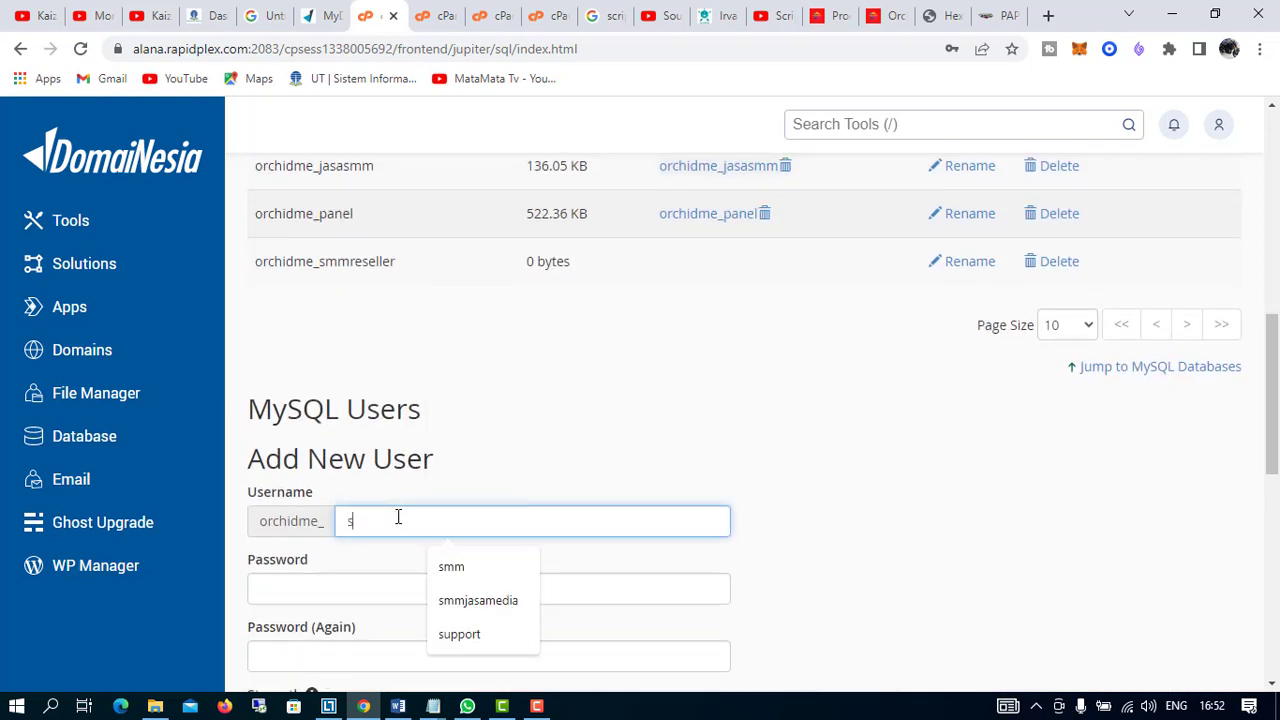
pyautogui.write('mm')
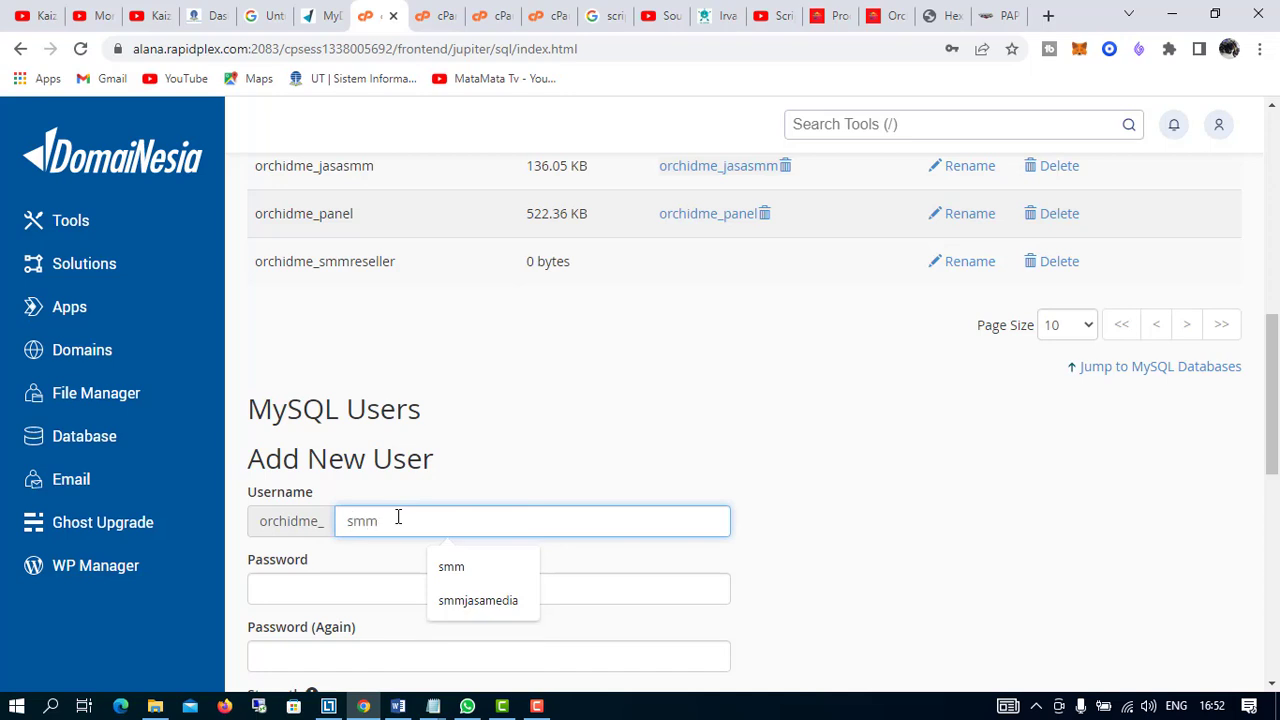
pyautogui.write('re')
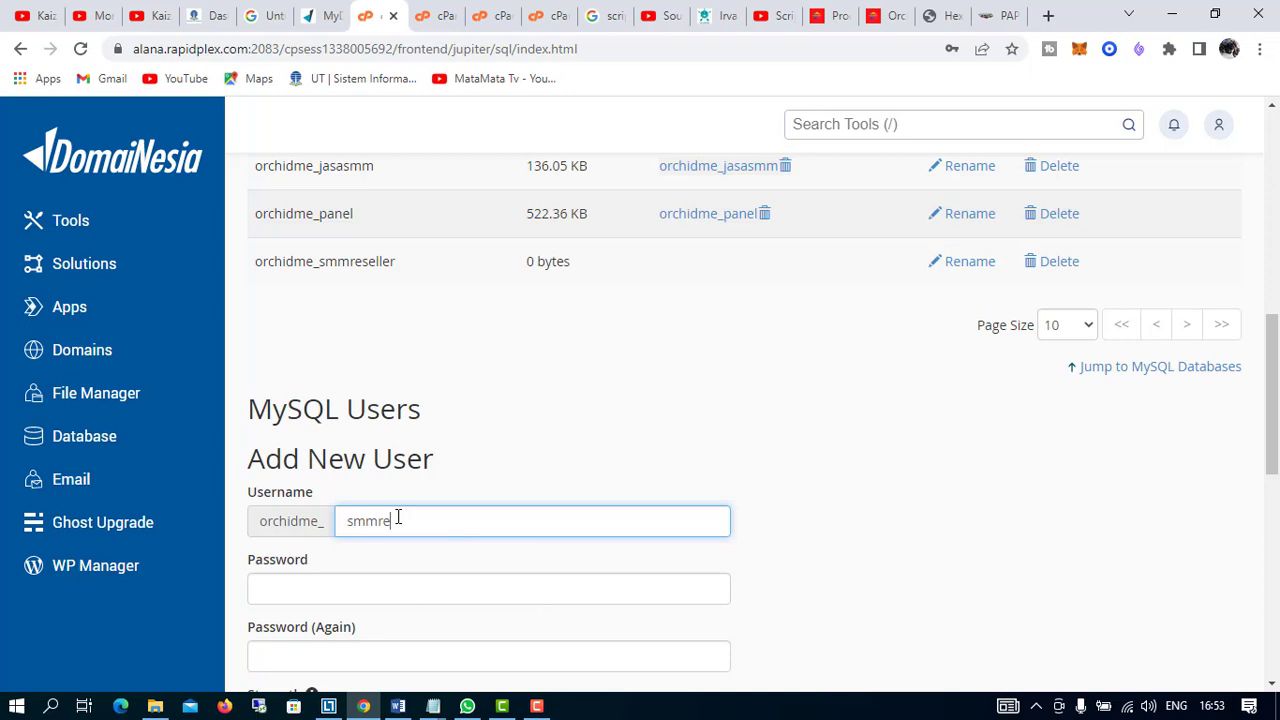
pyautogui.write('seller')
pyautogui.click(440, 577)
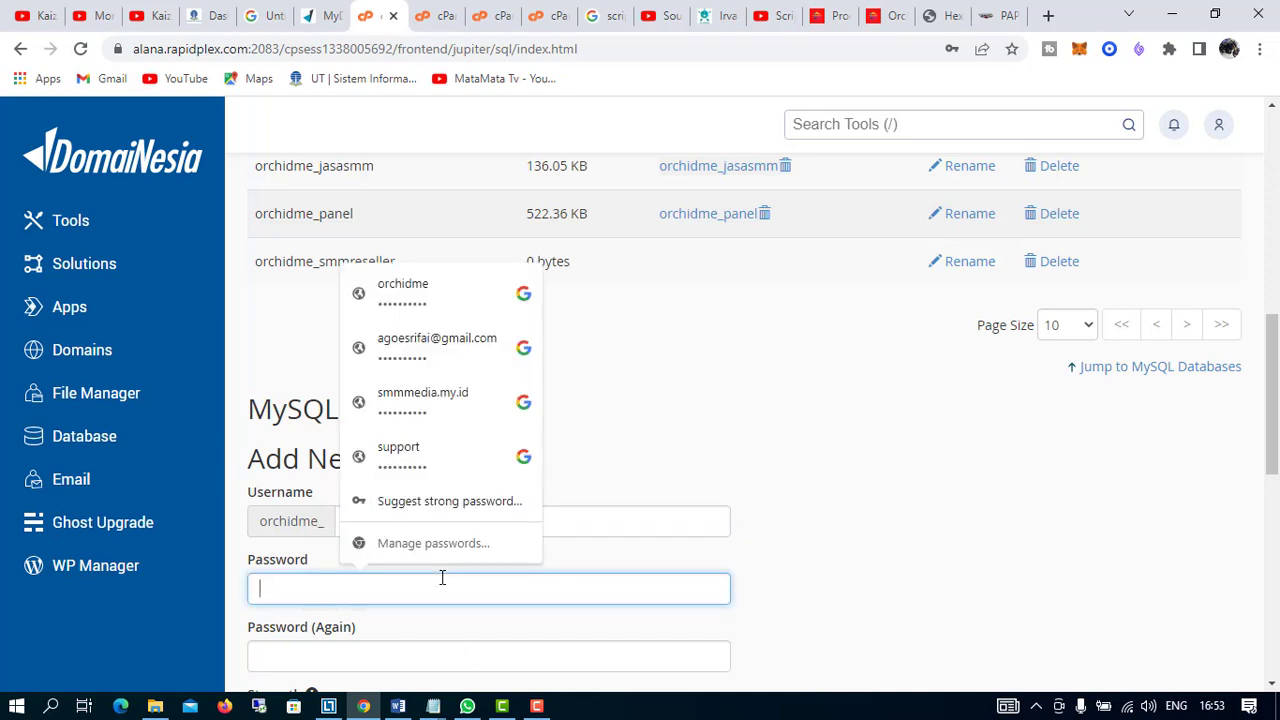
pyautogui.write('o')
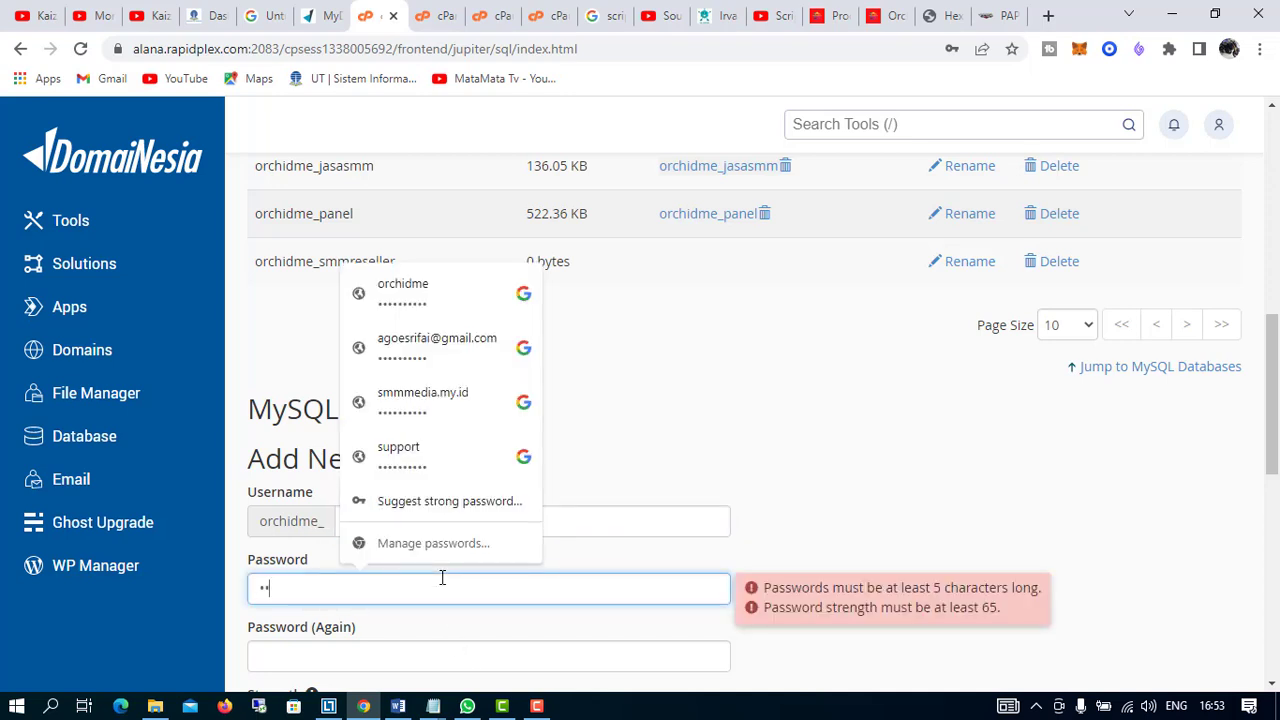
pyautogui.write('••••')
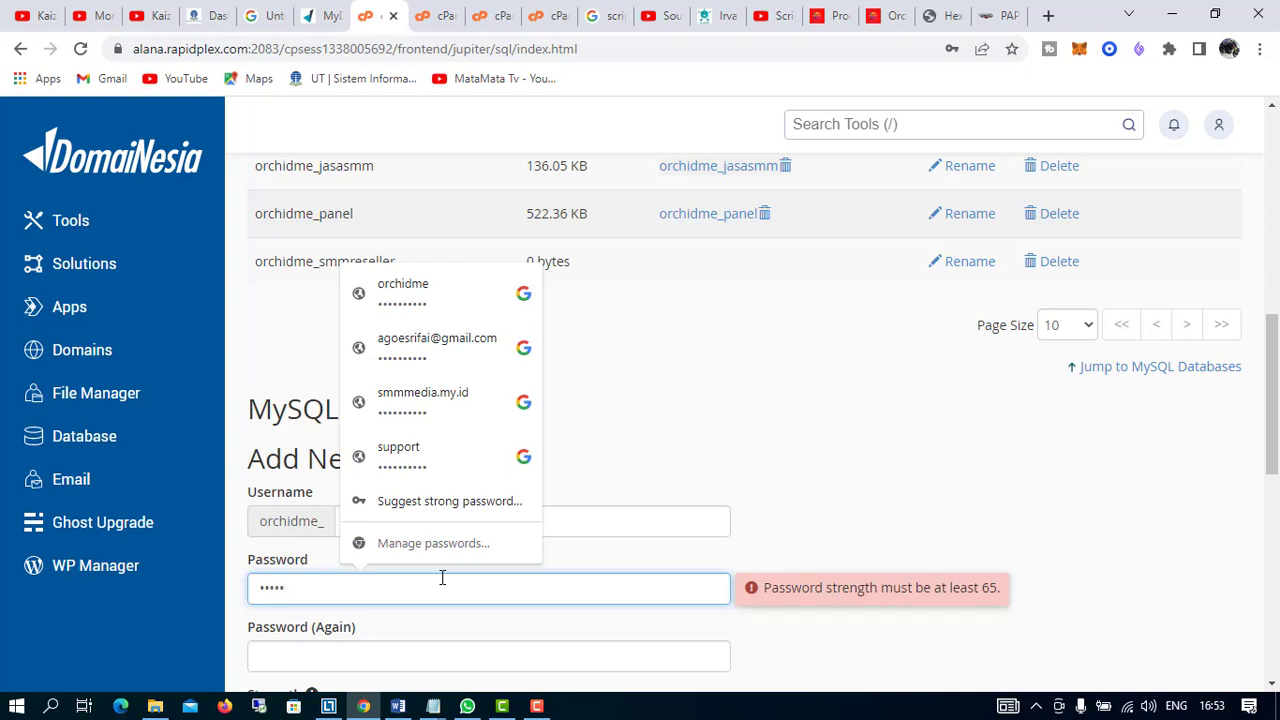
pyautogui.write('••••')
pyautogui.write('•')
pyautogui.click(390, 656)
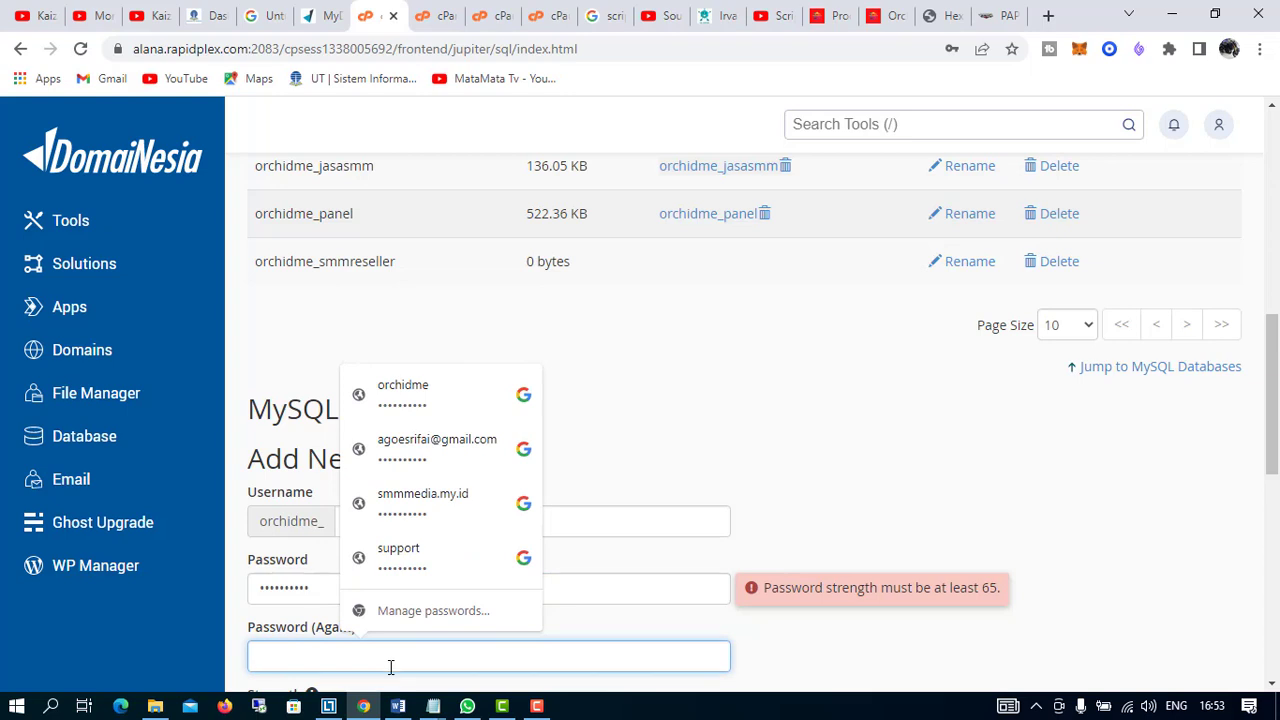
pyautogui.write('•')
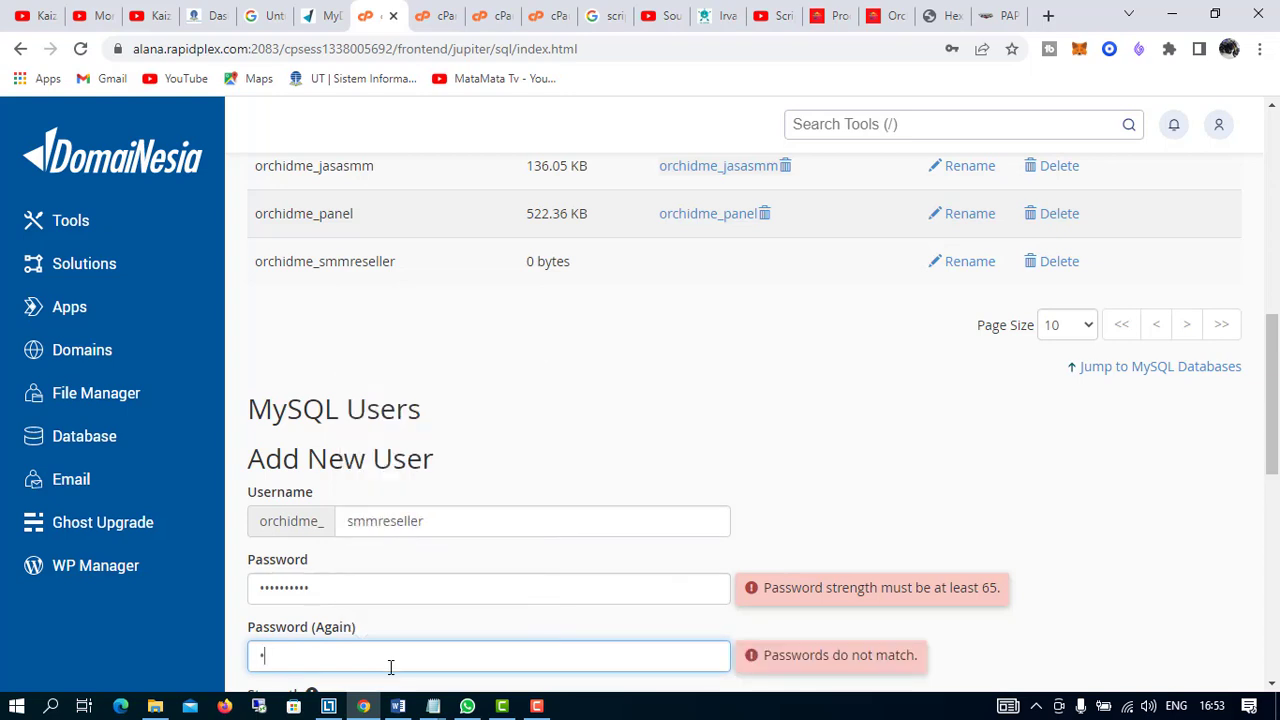
pyautogui.write('•••••••••')
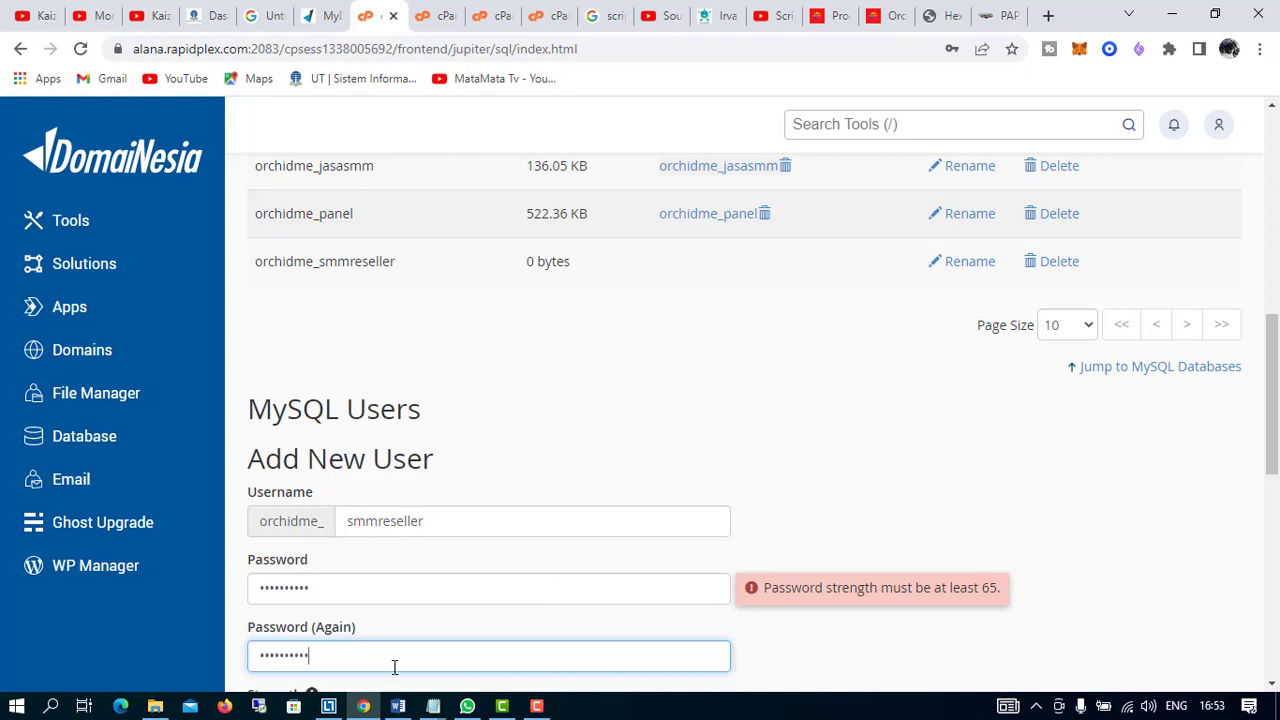
pyautogui.scroll(-2, 460, 529)
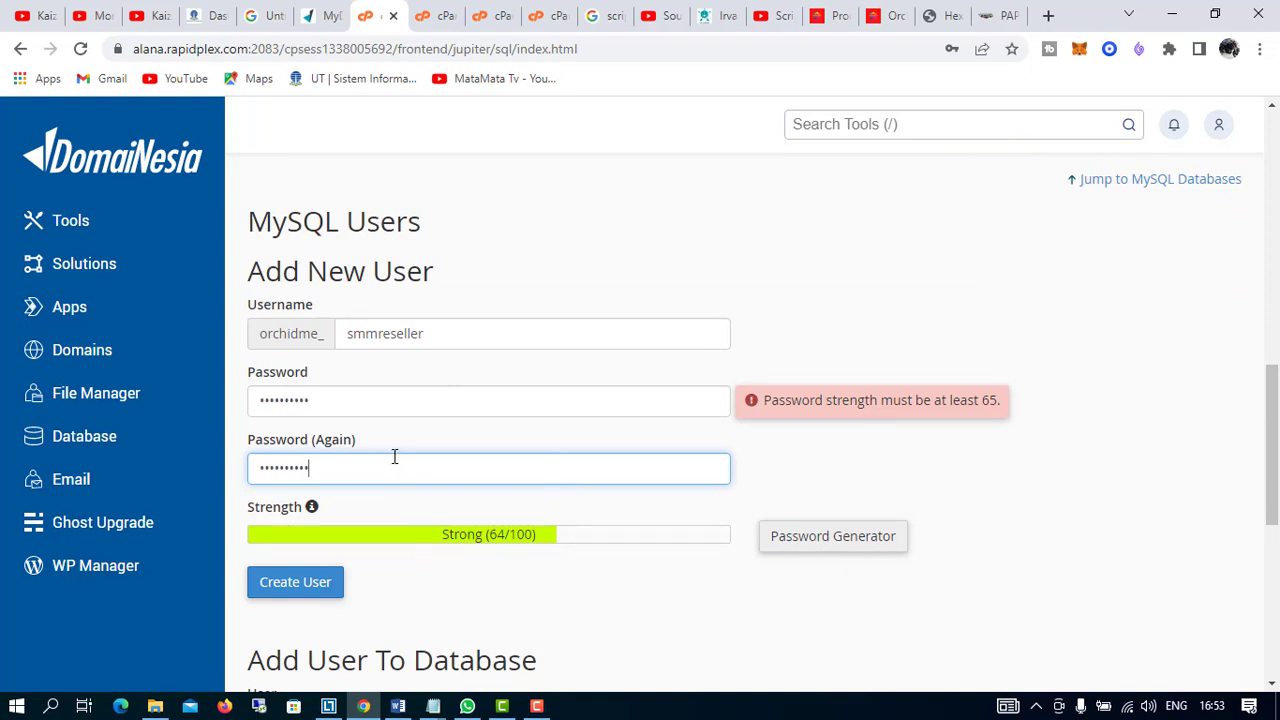
pyautogui.click(321, 587)
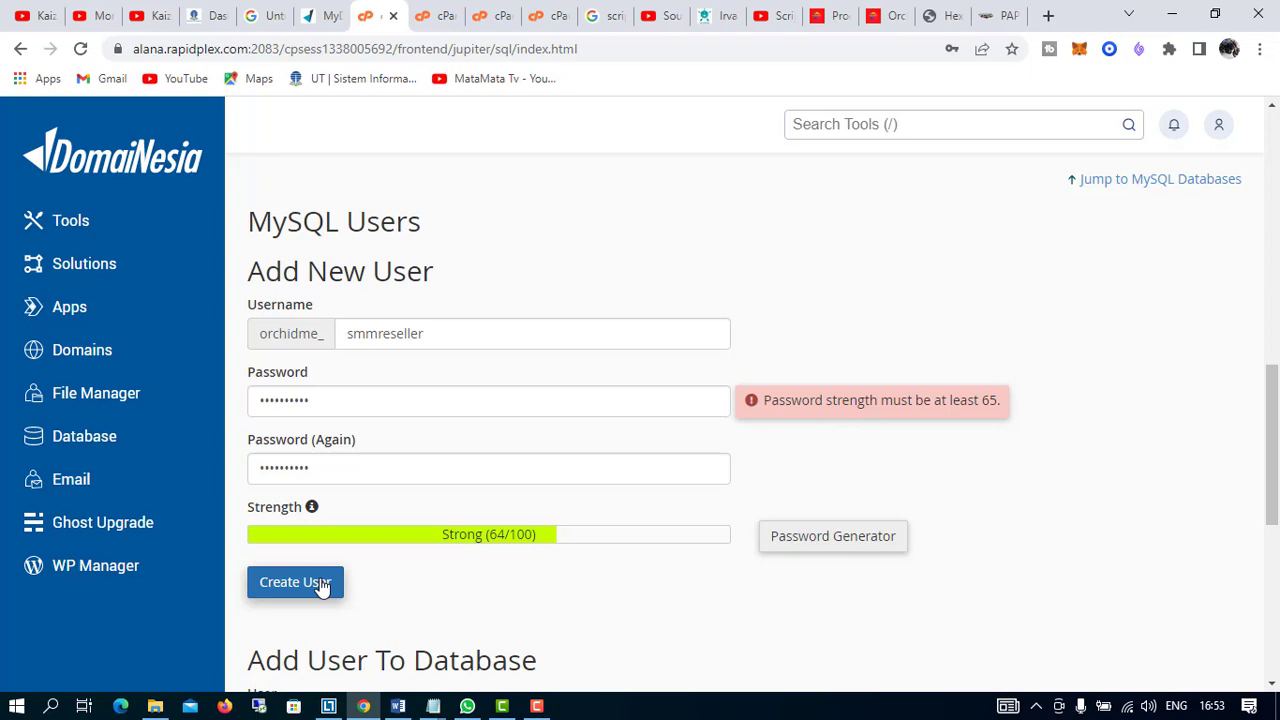
pyautogui.scroll(-1, 470, 585)
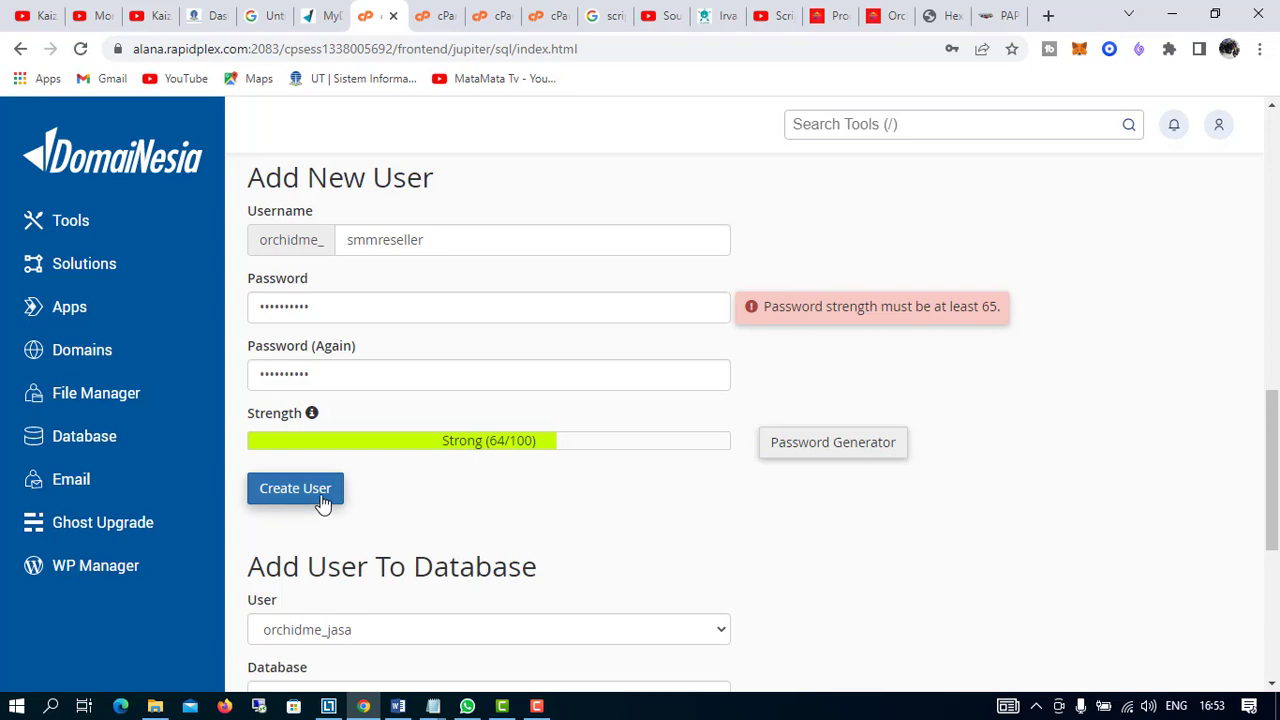
# Step: Replace the password and its confirmation with new values and resubmit the user
pyautogui.click(361, 313)
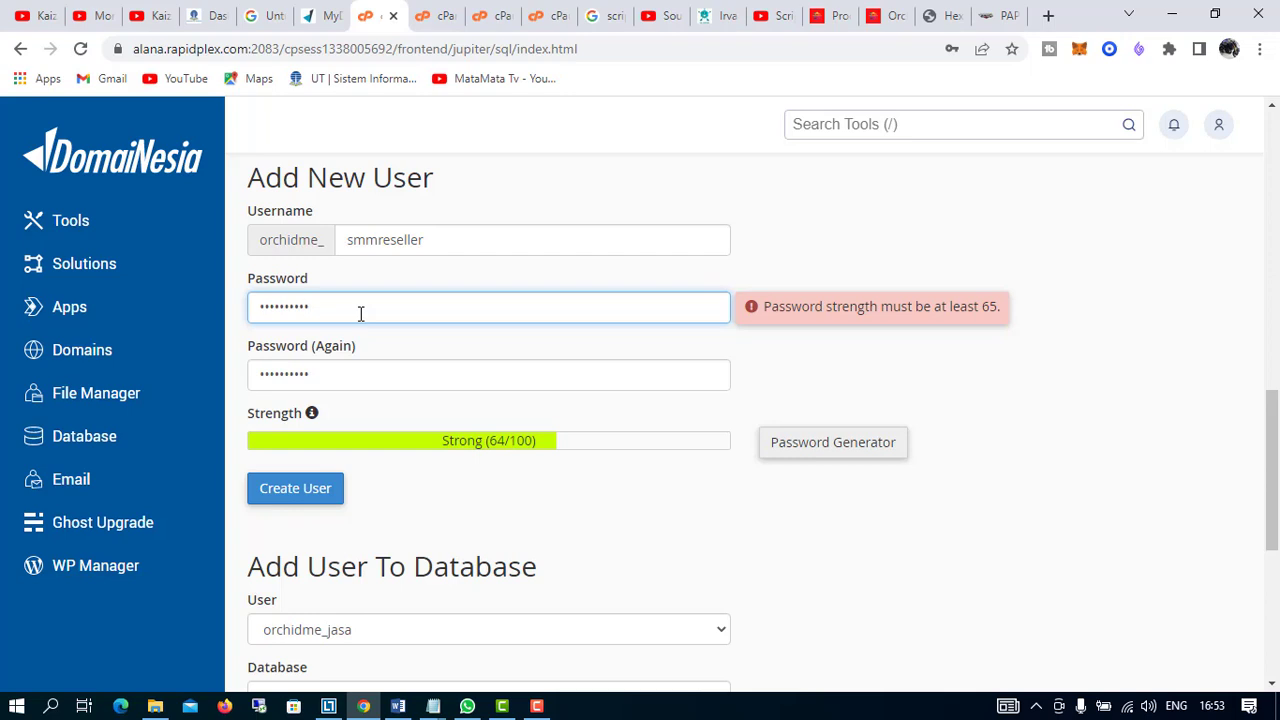
pyautogui.press('BackSpace')
pyautogui.press('BackSpace')
pyautogui.press('BackSpace')
pyautogui.press('BackSpace')
pyautogui.press('BackSpace')
pyautogui.press('BackSpace')
pyautogui.press('BackSpace')
pyautogui.press('BackSpace')
pyautogui.press('BackSpace')
pyautogui.press('BackSpace')
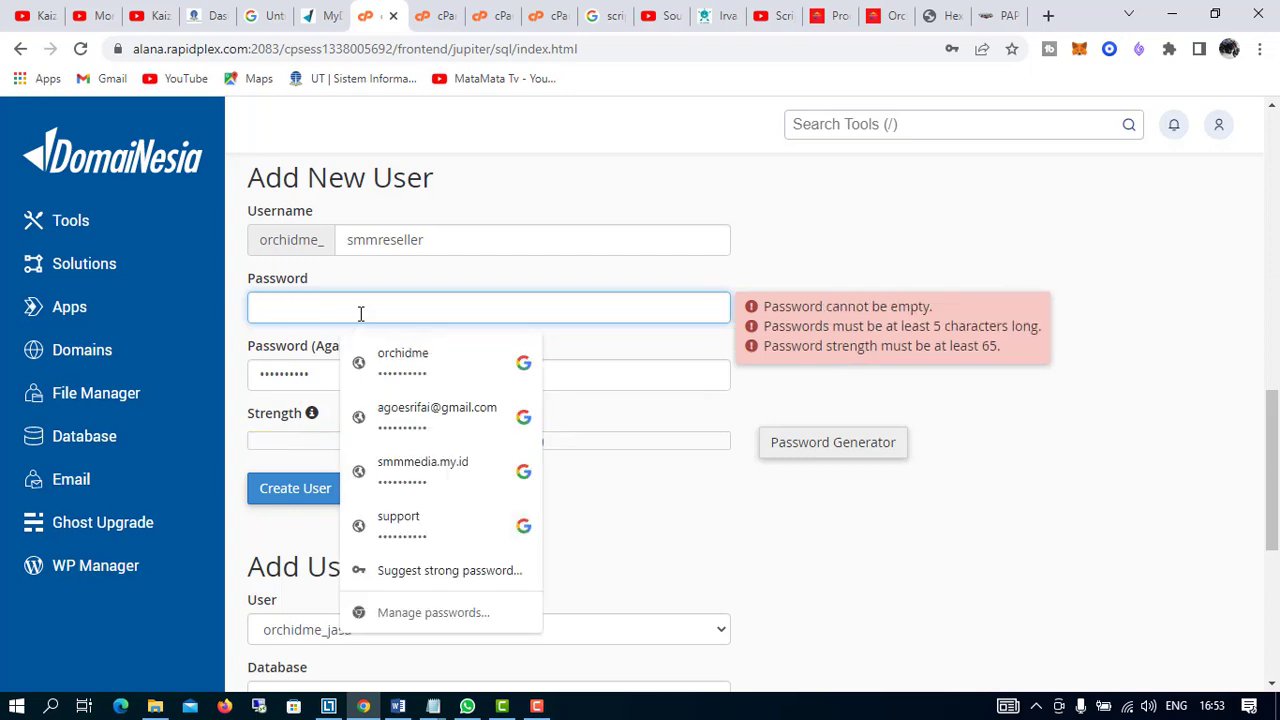
pyautogui.write('aa')
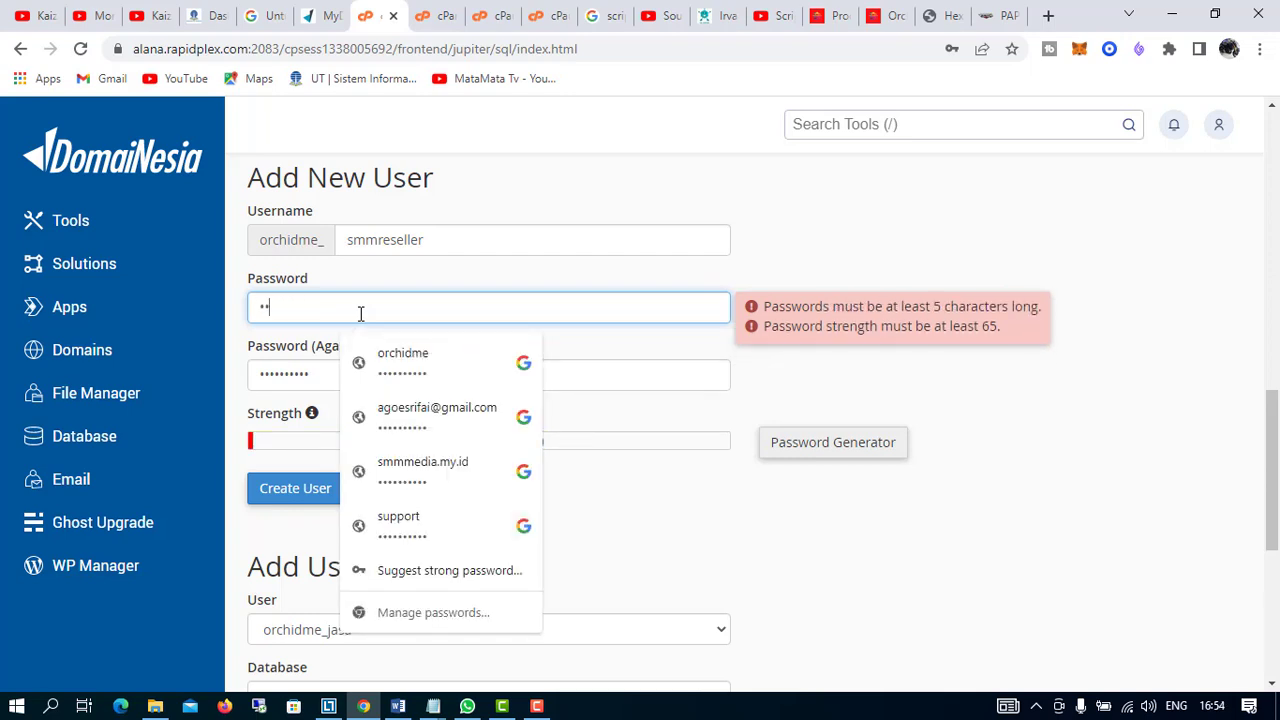
pyautogui.write('aaa')
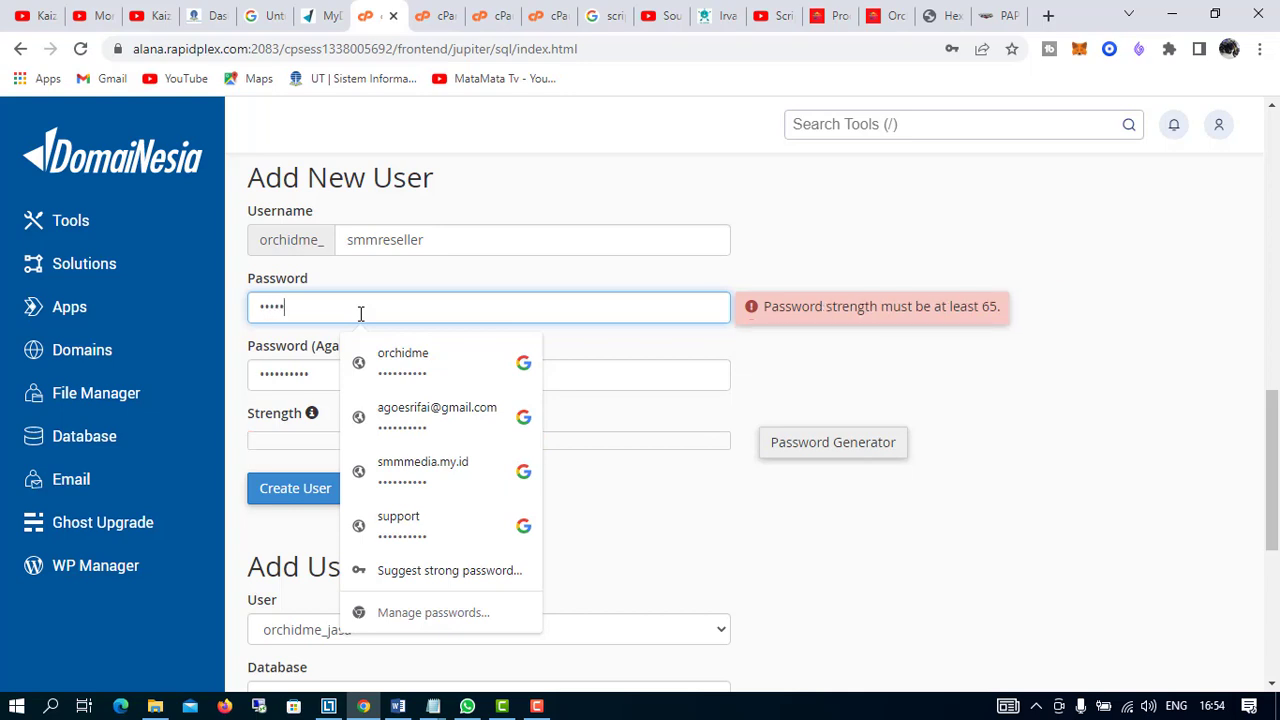
pyautogui.write('aaaaa')
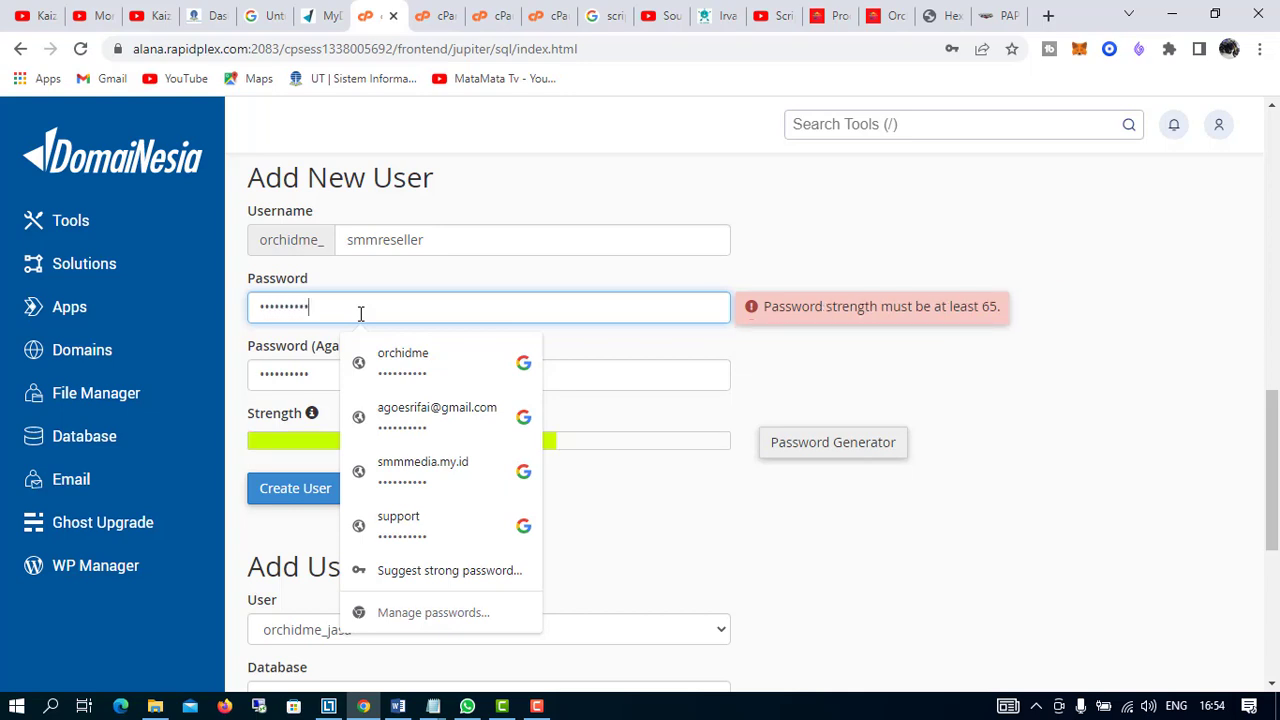
pyautogui.click(323, 376)
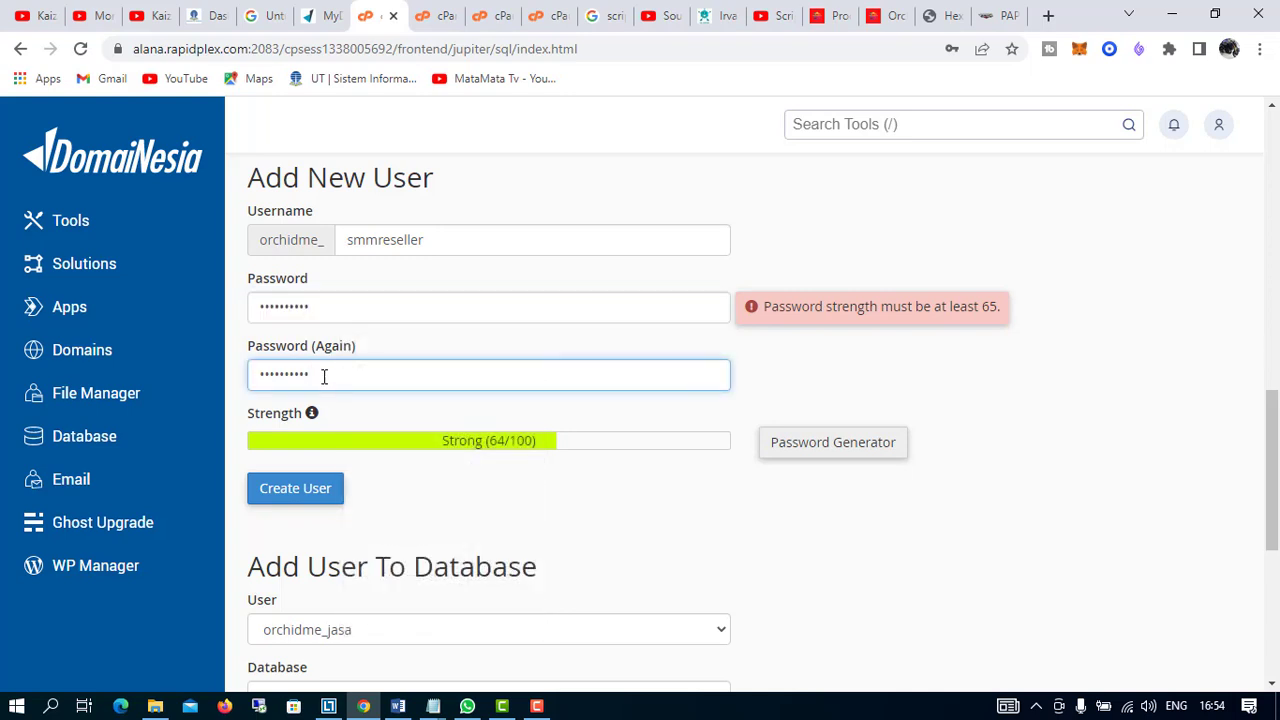
pyautogui.press('BackSpace')
pyautogui.press('BackSpace')
pyautogui.press('BackSpace')
pyautogui.press('BackSpace')
pyautogui.press('BackSpace')
pyautogui.press('BackSpace')
pyautogui.press('BackSpace')
pyautogui.press('BackSpace')
pyautogui.press('BackSpace')
pyautogui.press('BackSpace')
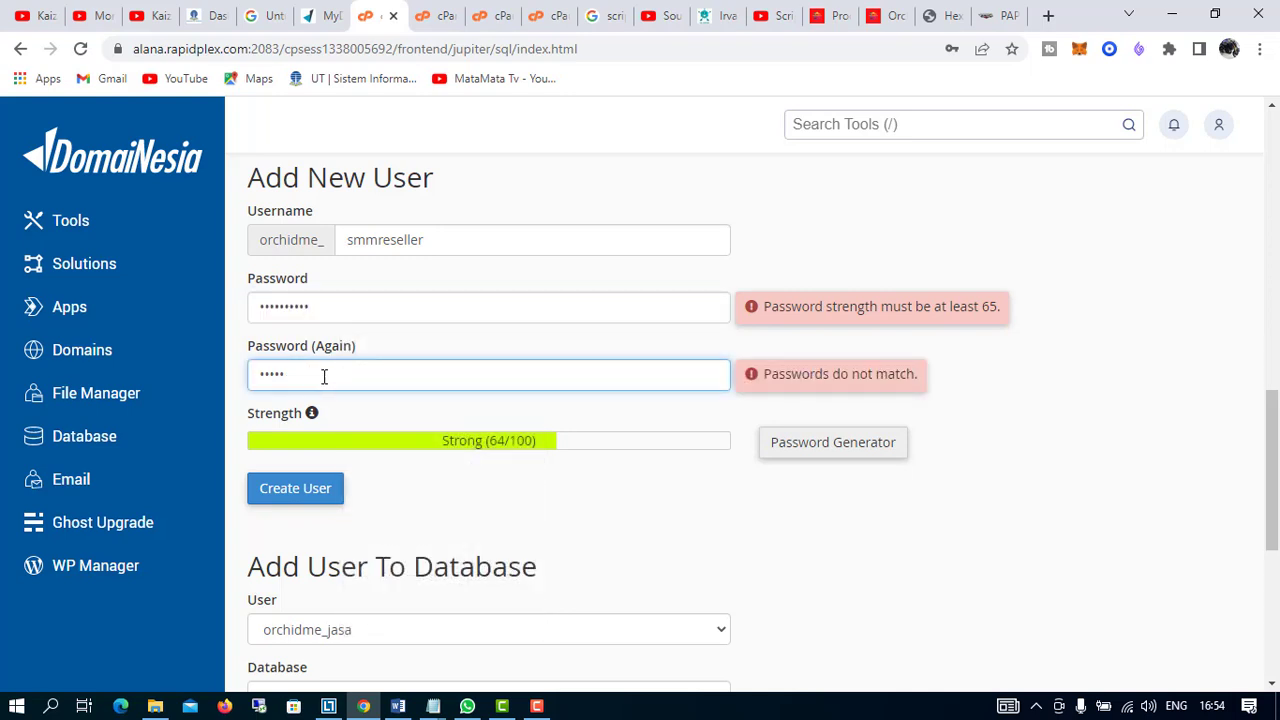
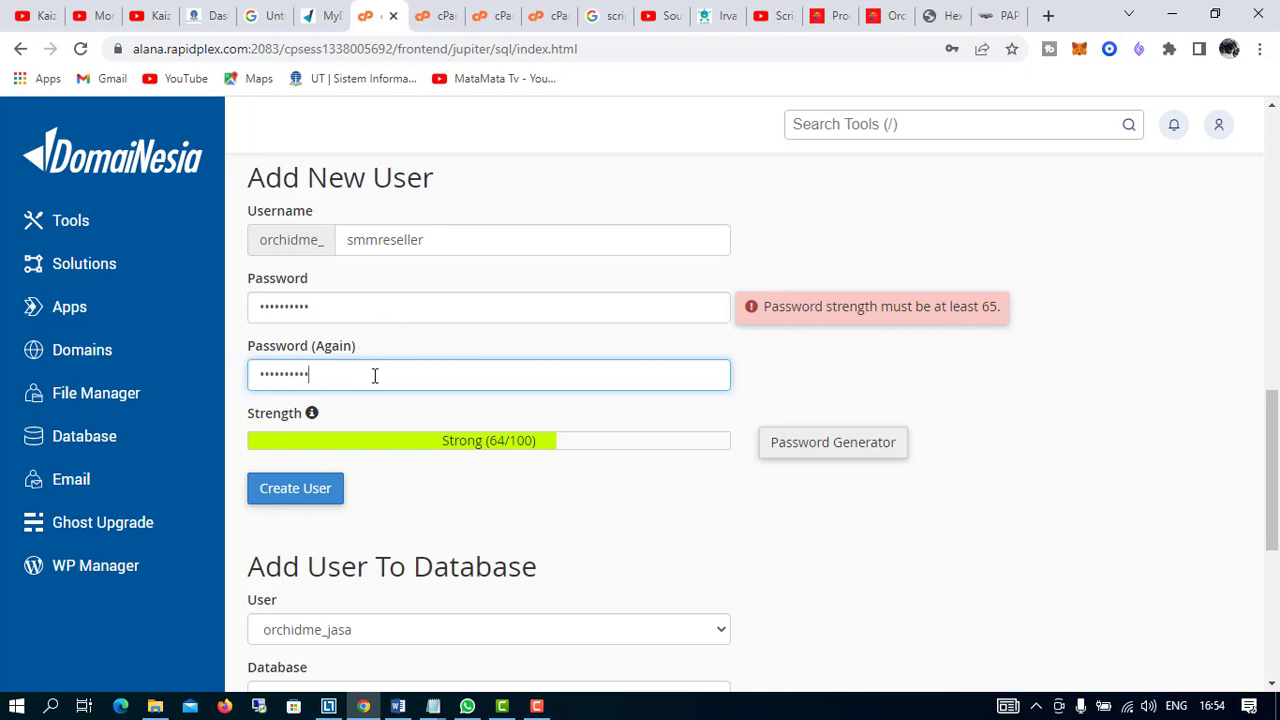
pyautogui.click(383, 305)
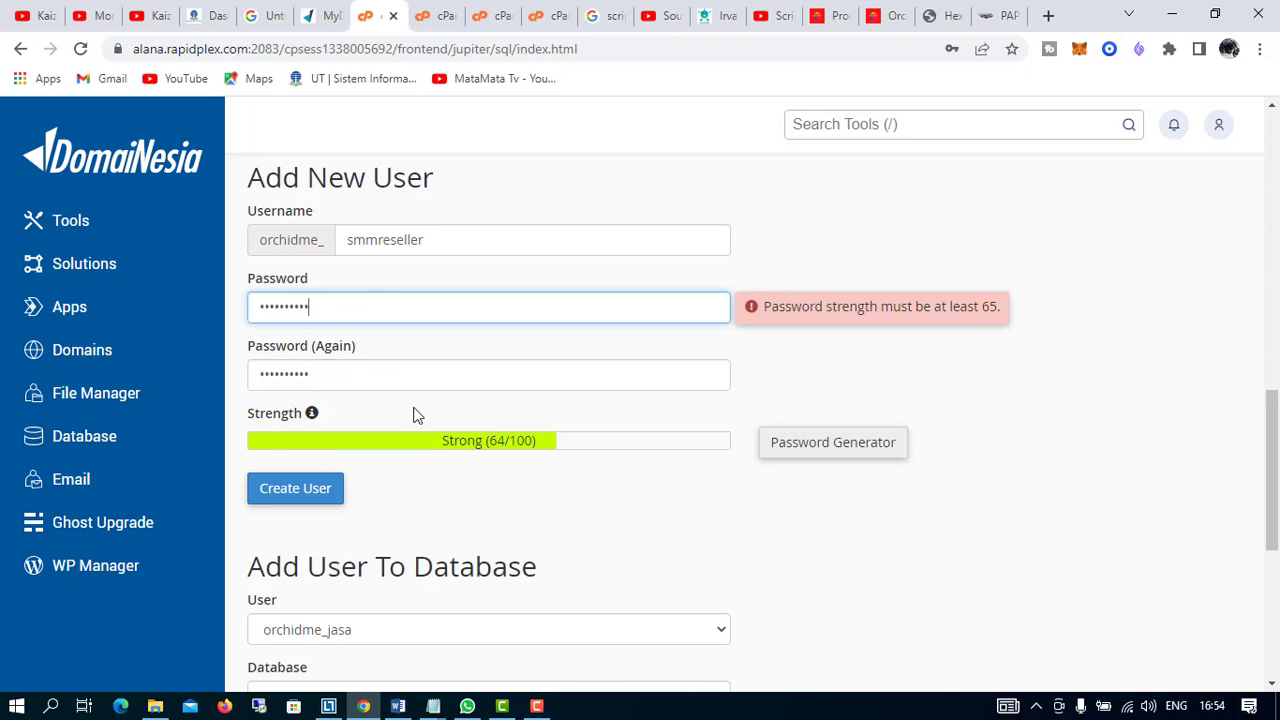
pyautogui.click(320, 496)
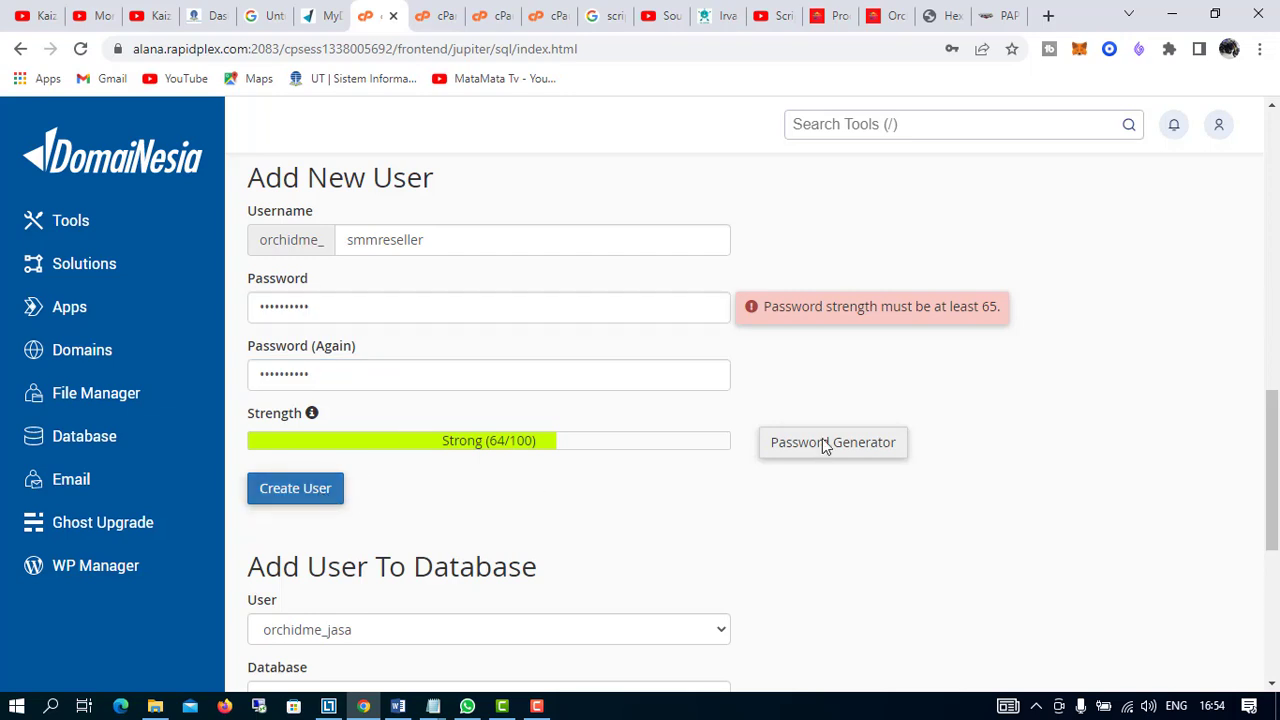
pyautogui.scroll(-3, 790, 455)
pyautogui.scroll(1, 755, 380)
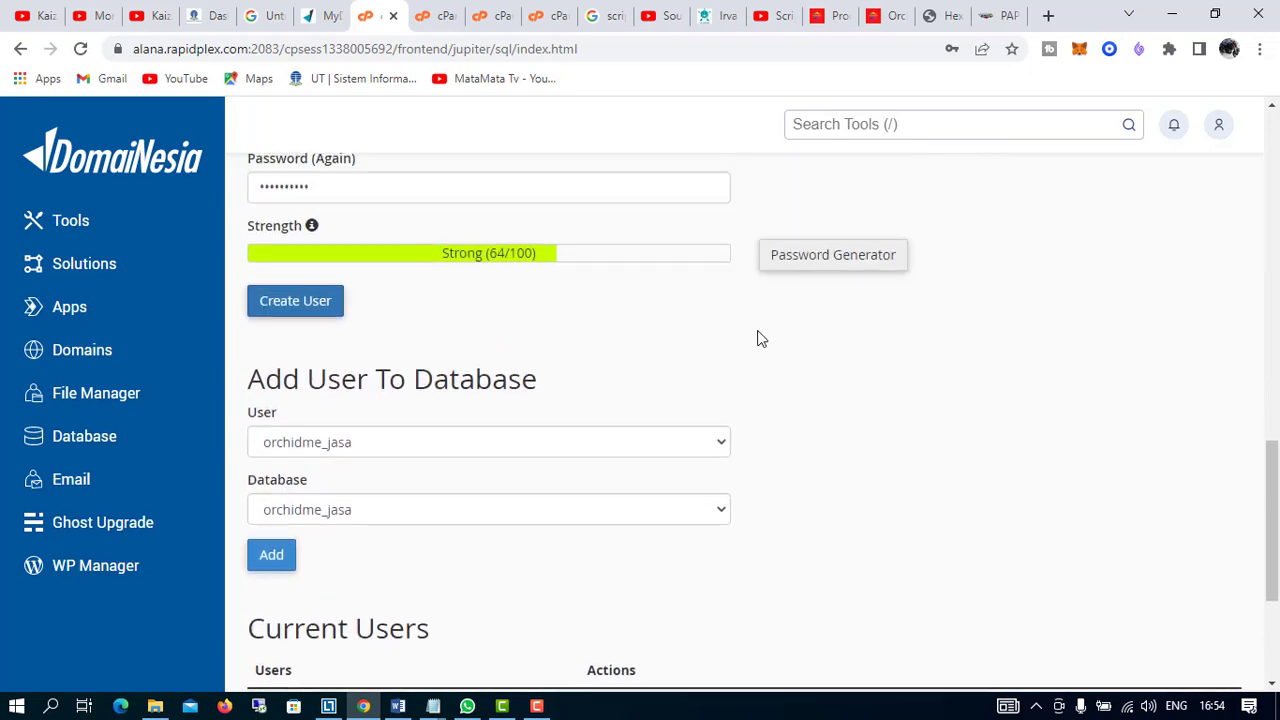
# Step: Retype a stronger password and confirmation until strength reads Very Strong (92/100)
pyautogui.click(336, 311)
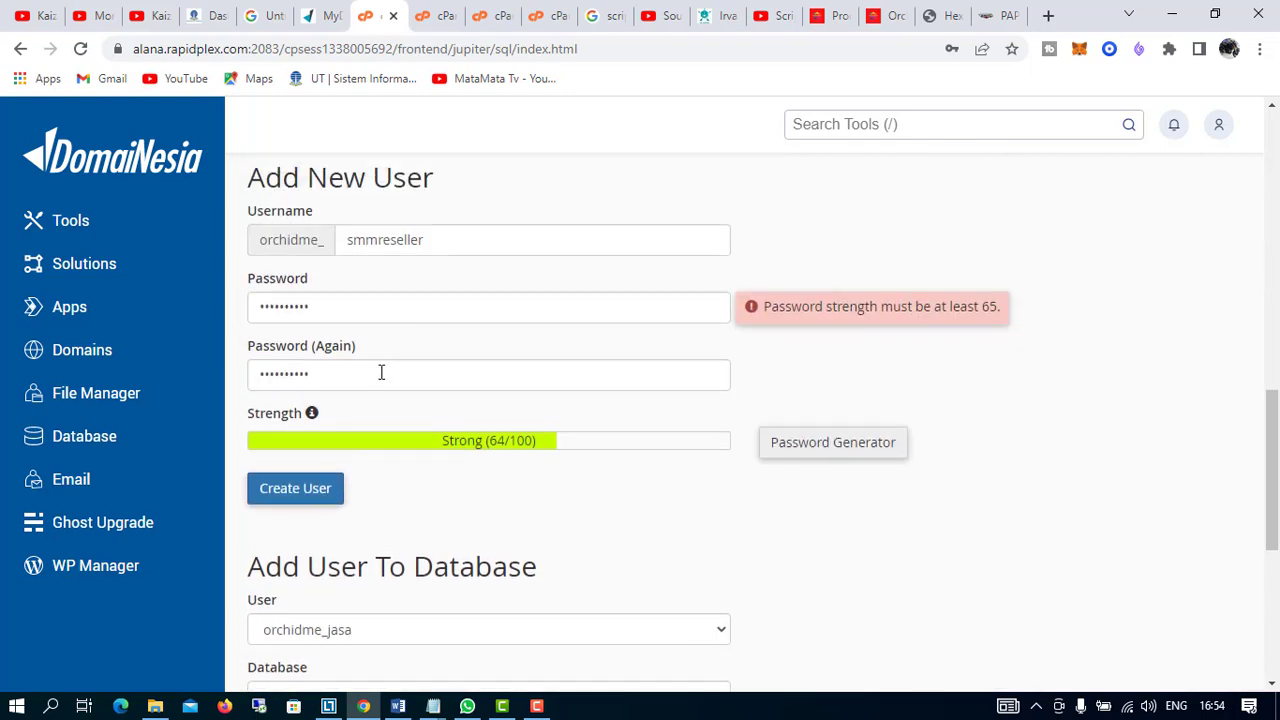
pyautogui.click(348, 306)
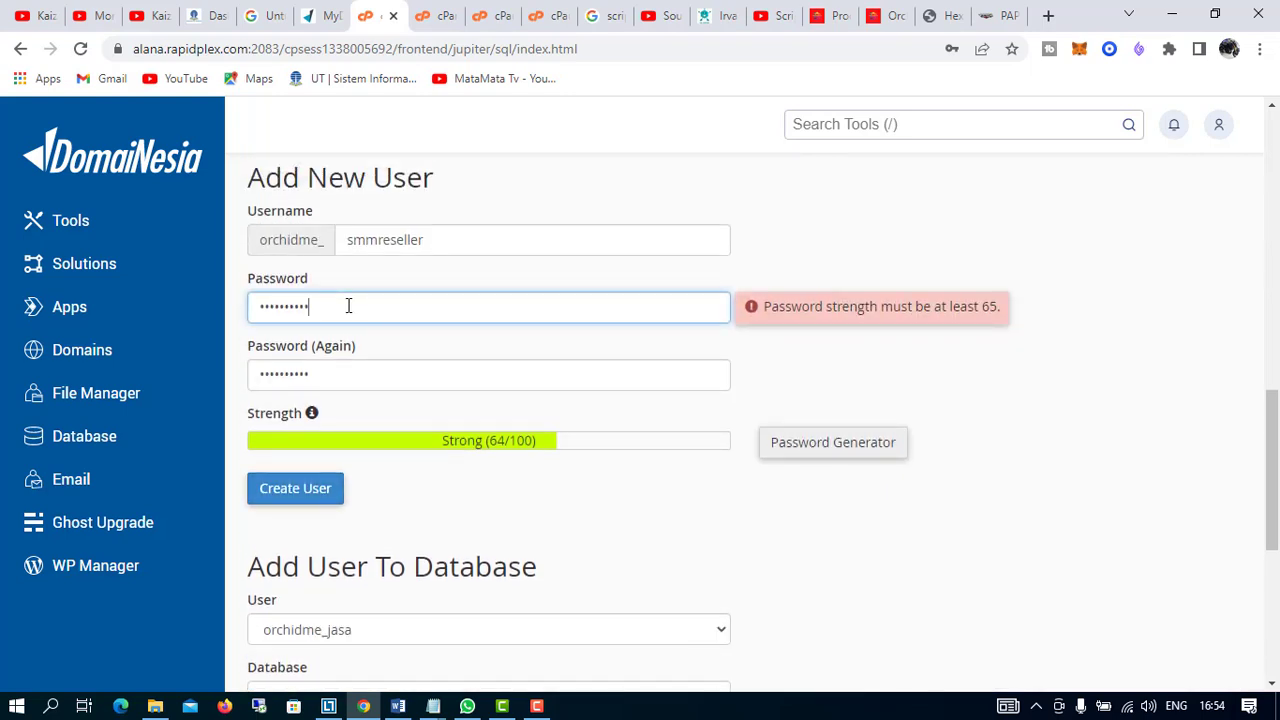
pyautogui.press('BackSpace')
pyautogui.press('BackSpace')
pyautogui.press('BackSpace')
pyautogui.press('BackSpace')
pyautogui.press('BackSpace')
pyautogui.press('BackSpace')
pyautogui.press('BackSpace')
pyautogui.press('BackSpace')
pyautogui.press('BackSpace')
pyautogui.press('BackSpace')
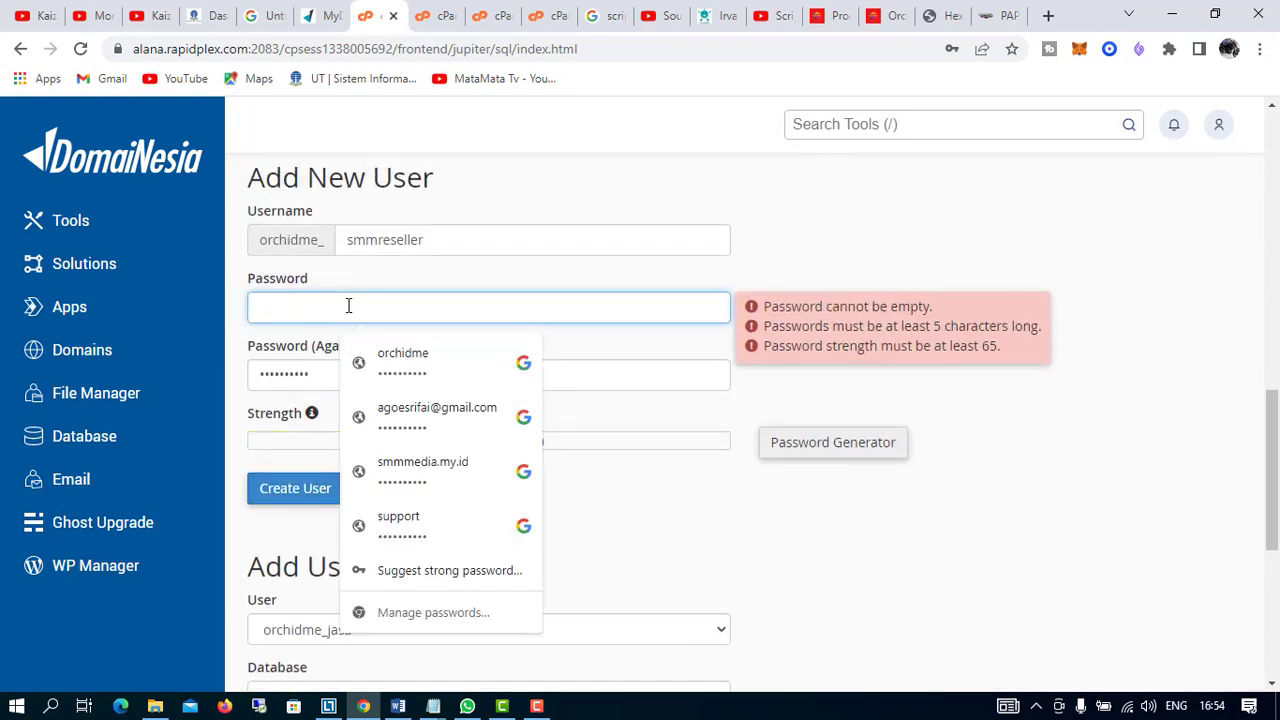
pyautogui.write('s•')
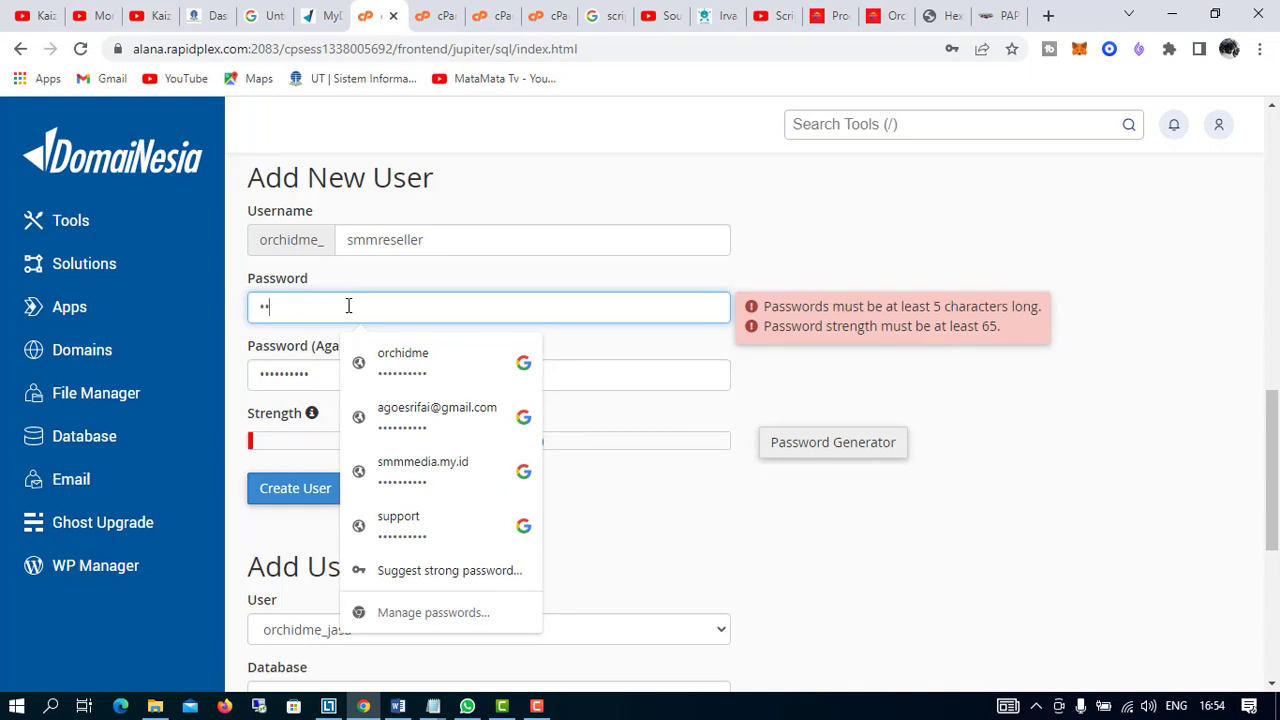
pyautogui.write('••••')
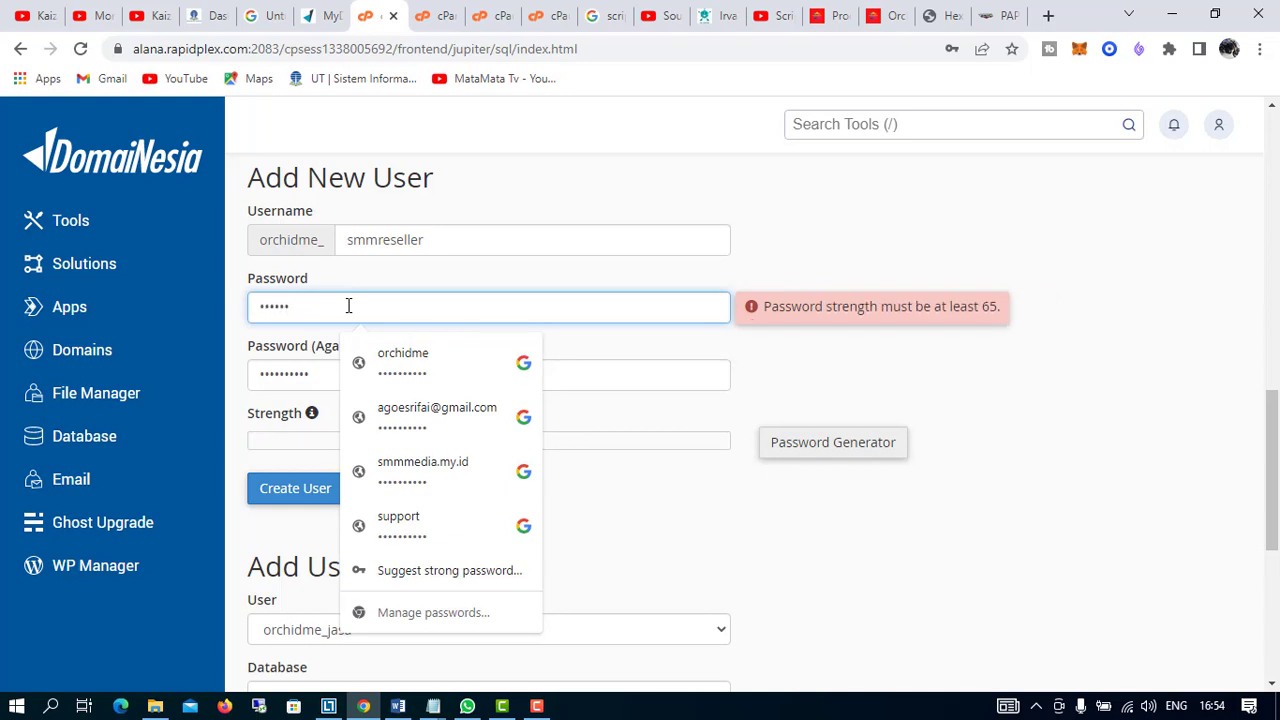
pyautogui.write('••••••')
pyautogui.press('BackSpace')
pyautogui.press('BackSpace')
pyautogui.press('BackSpace')
pyautogui.press('BackSpace')
pyautogui.press('BackSpace')
pyautogui.press('BackSpace')
pyautogui.press('BackSpace')
pyautogui.press('BackSpace')
pyautogui.press('BackSpace')
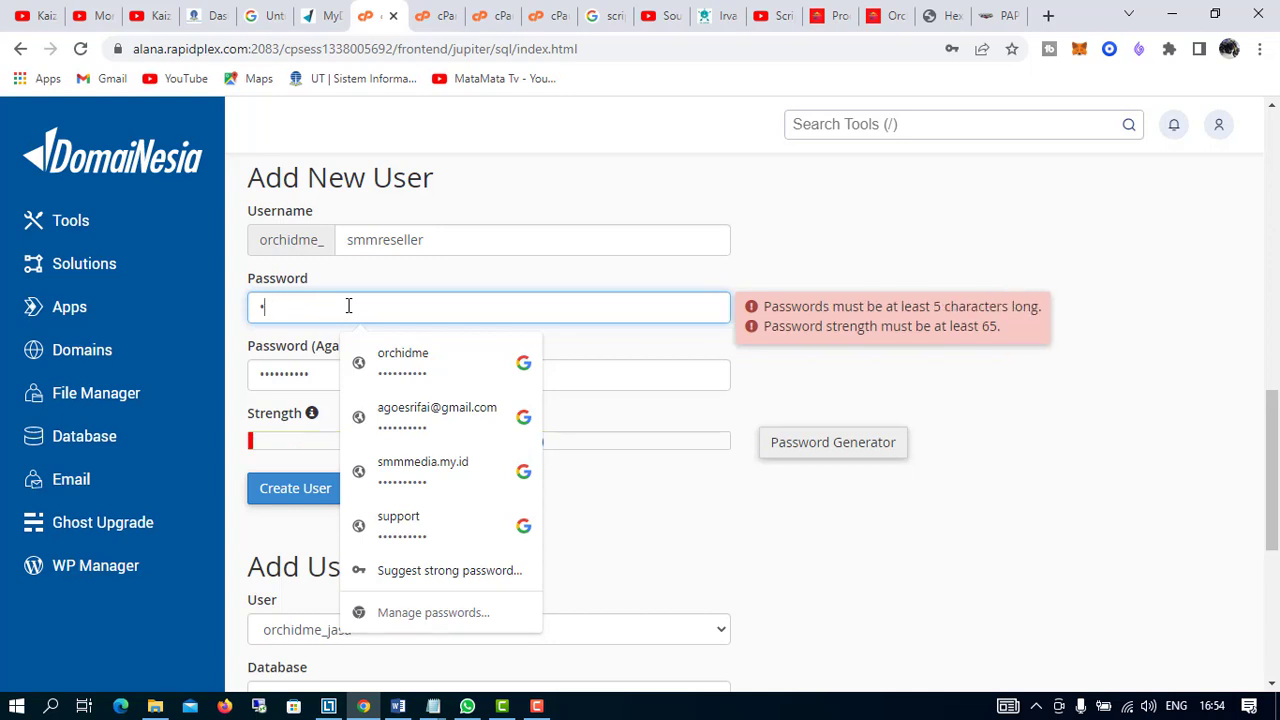
pyautogui.press('BackSpace')
pyautogui.write('•••••')
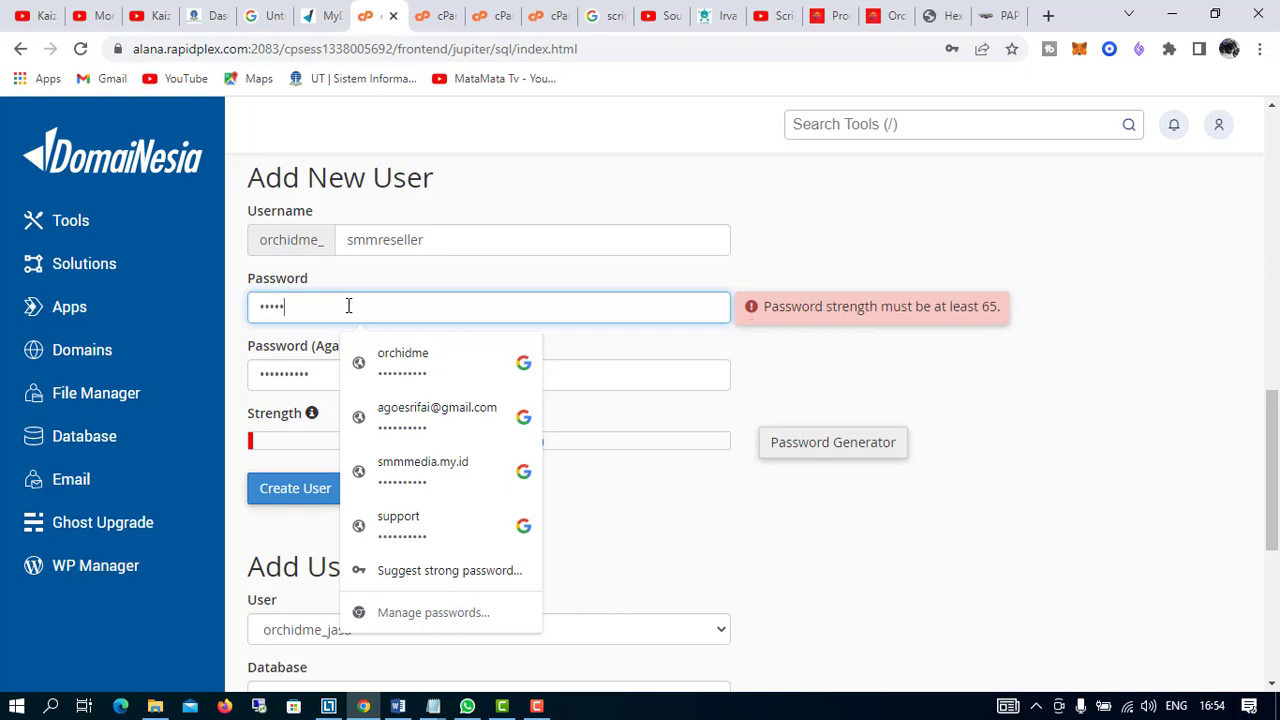
pyautogui.write('•••••')
pyautogui.click(325, 375)
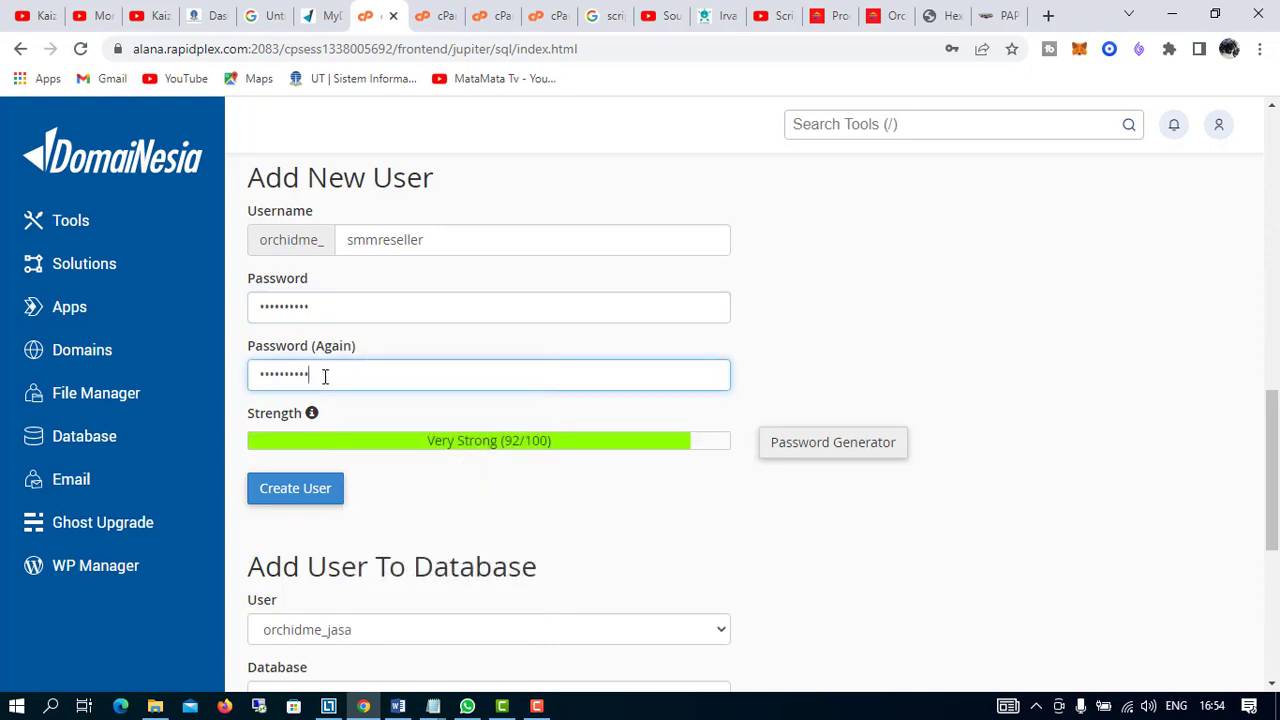
pyautogui.press('BackSpace')
pyautogui.press('BackSpace')
pyautogui.press('BackSpace')
pyautogui.press('BackSpace')
pyautogui.press('BackSpace')
pyautogui.press('BackSpace')
pyautogui.press('BackSpace')
pyautogui.press('BackSpace')
pyautogui.press('BackSpace')
pyautogui.press('BackSpace')
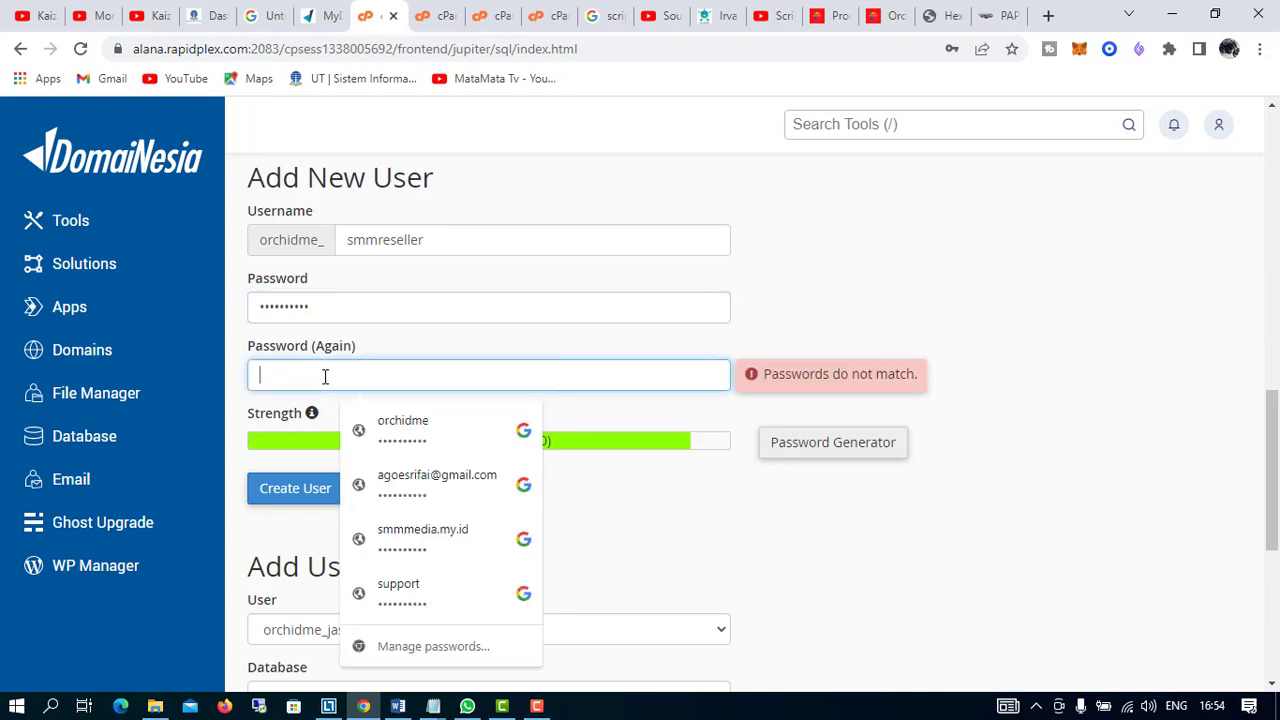
pyautogui.write('••••')
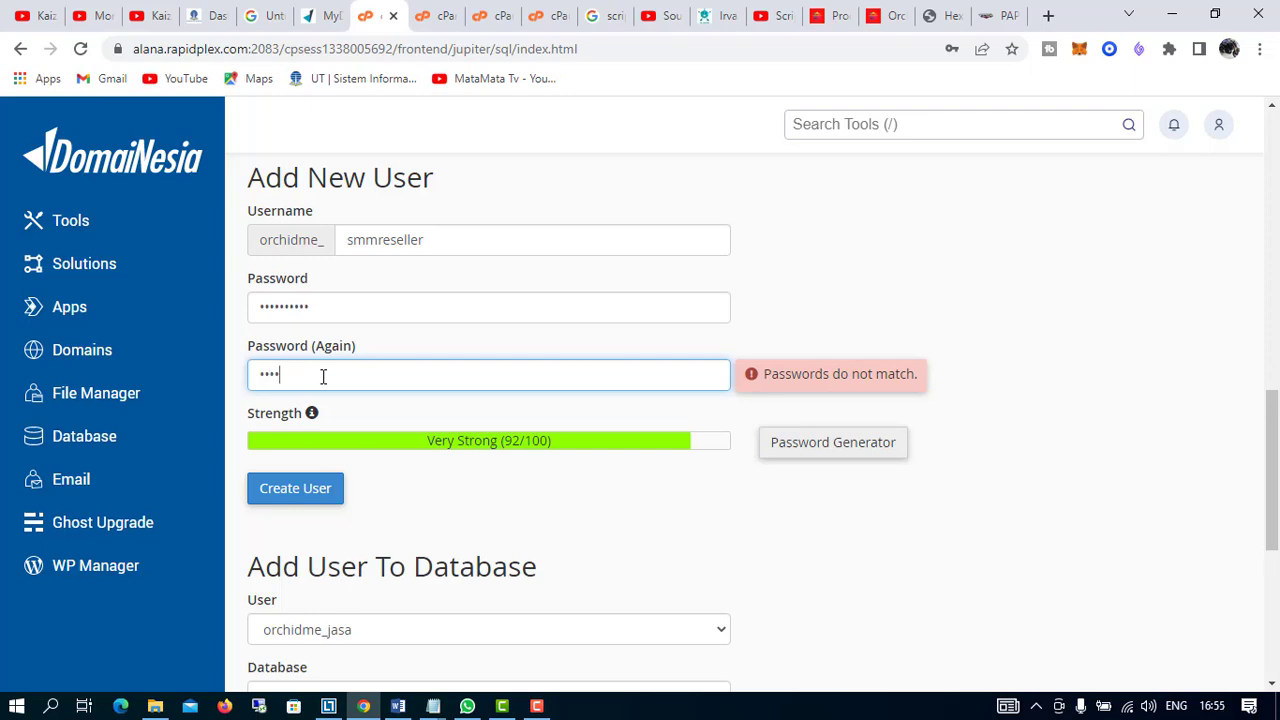
pyautogui.write('•••••')
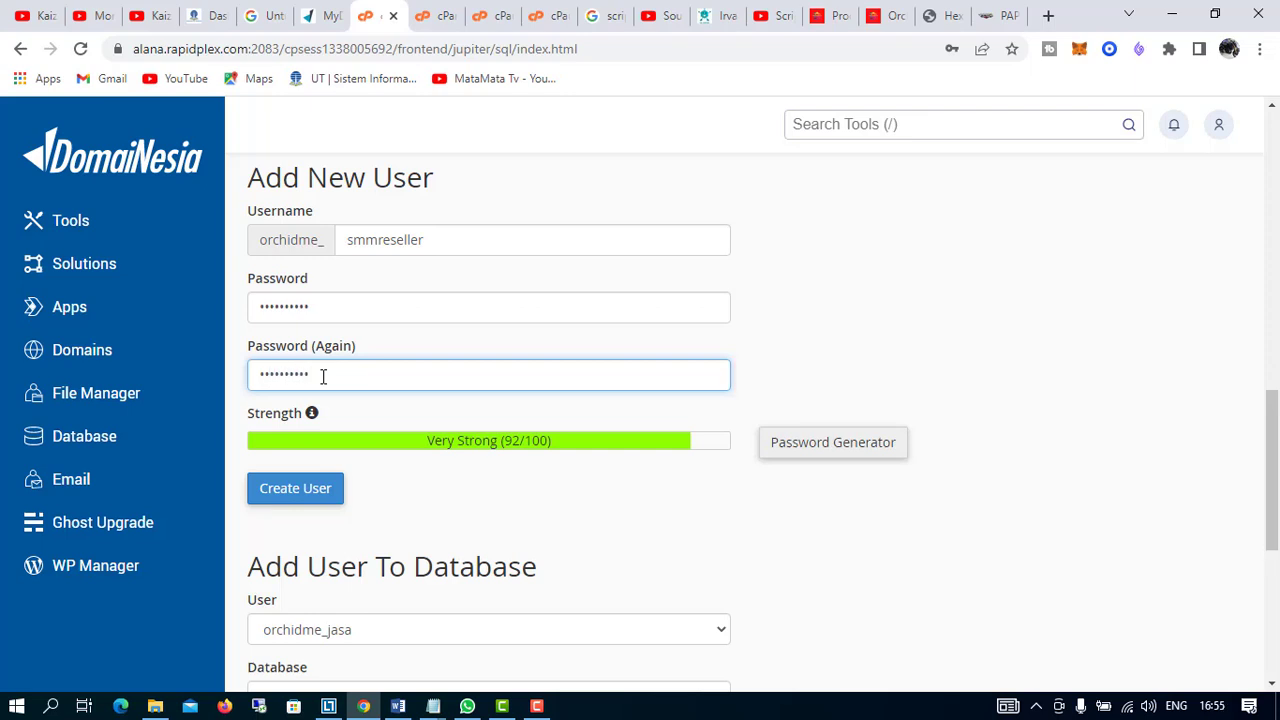
# Step: Create MySQL user orchidme_smmreseller and return to the databases overview's Add User To Database form
pyautogui.click(287, 500)
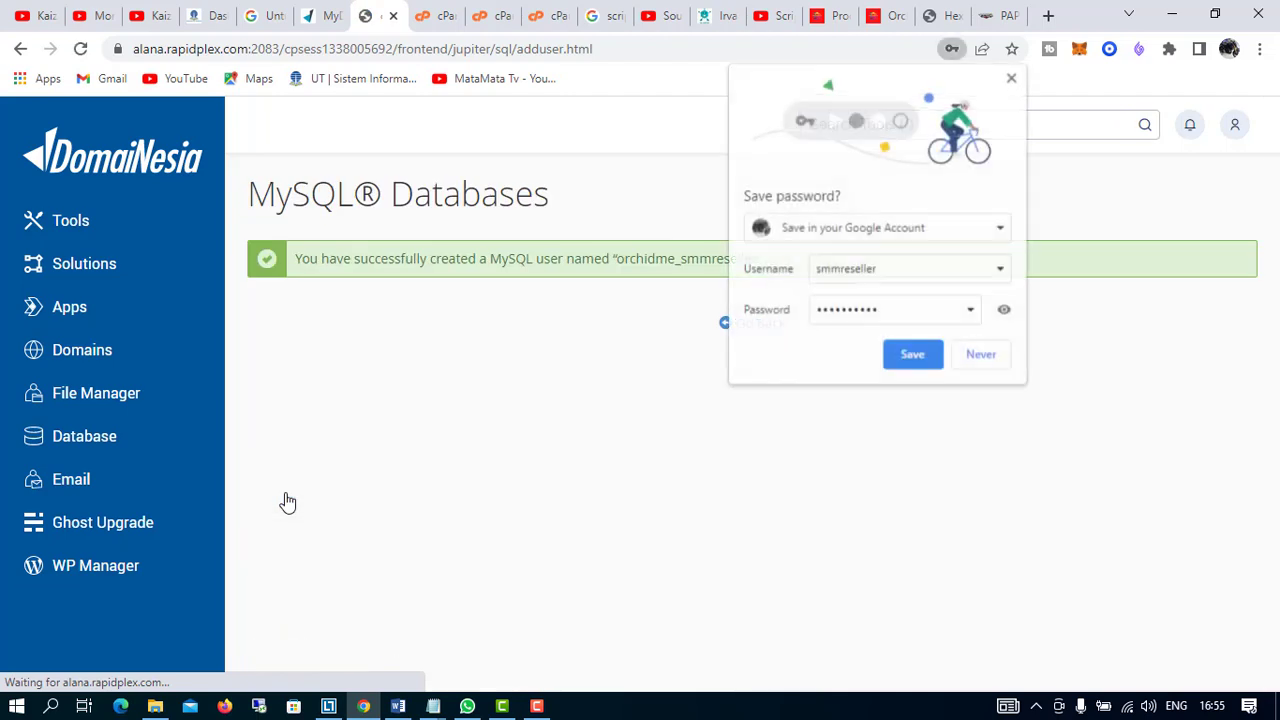
pyautogui.click(1011, 79)
pyautogui.click(757, 330)
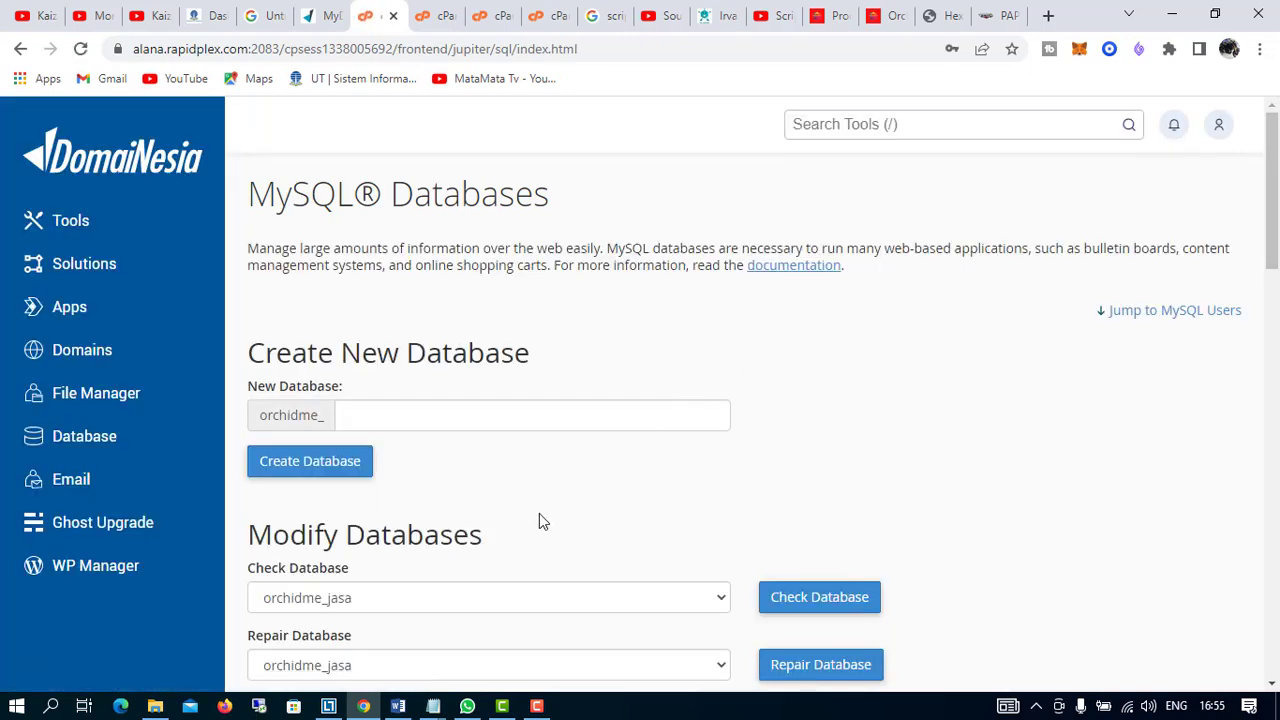
pyautogui.scroll(-2, 539, 521)
pyautogui.scroll(-5, 539, 517)
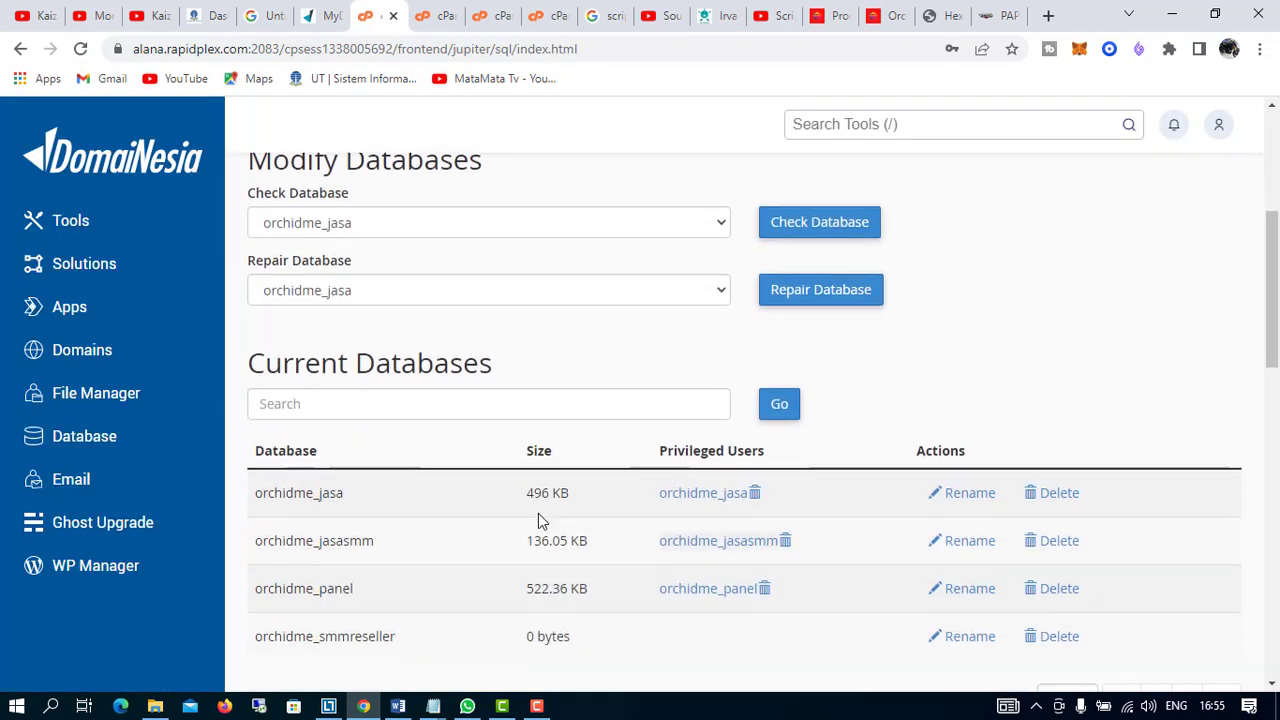
pyautogui.scroll(-1, 529, 513)
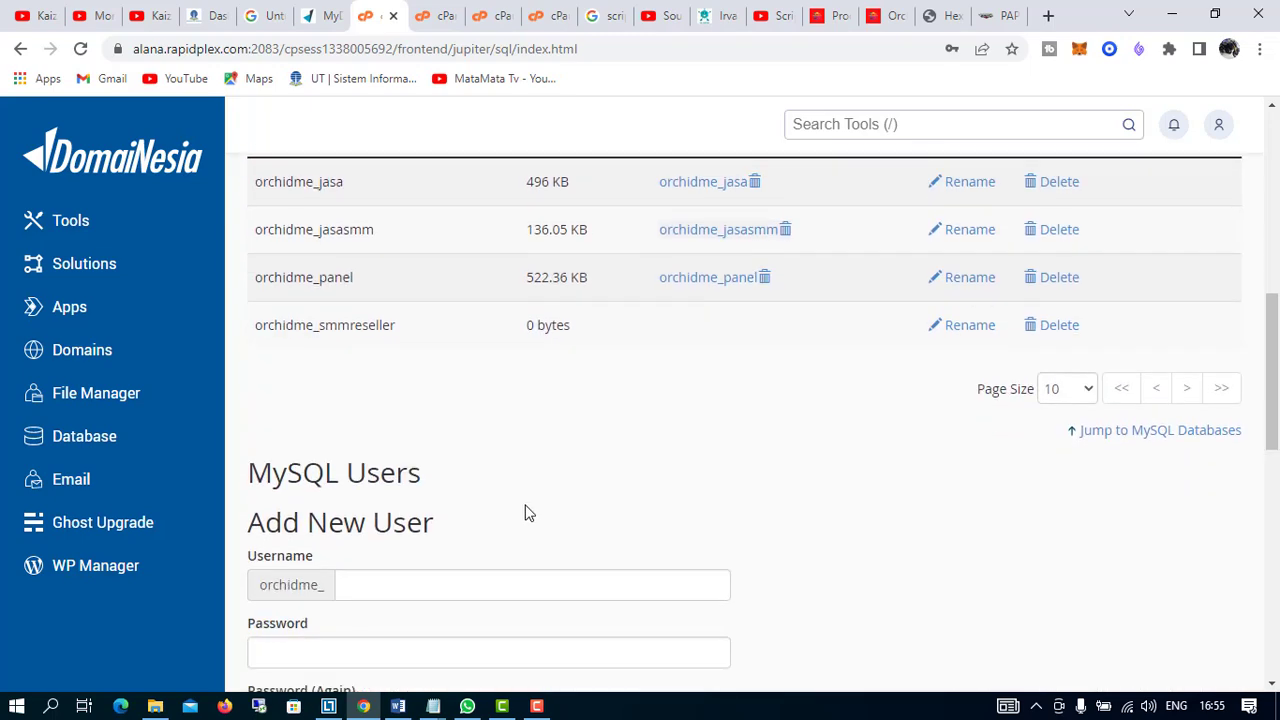
pyautogui.scroll(-3, 521, 500)
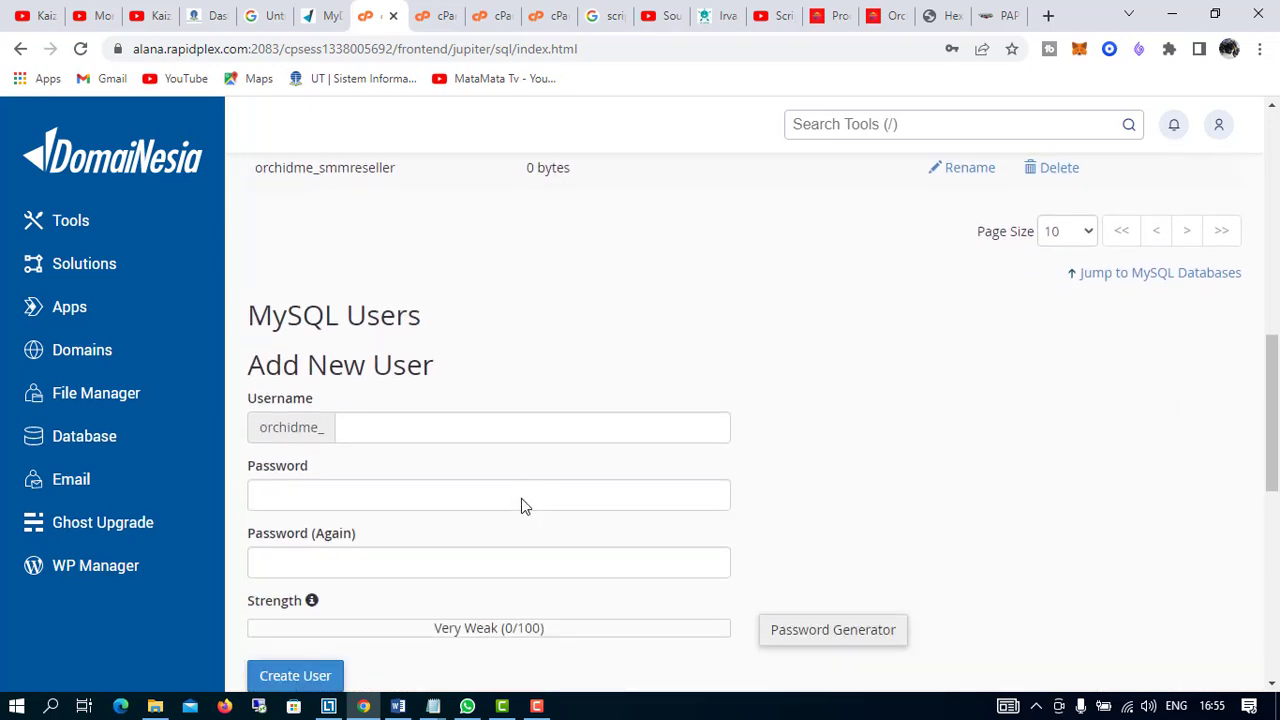
pyautogui.scroll(-2, 520, 514)
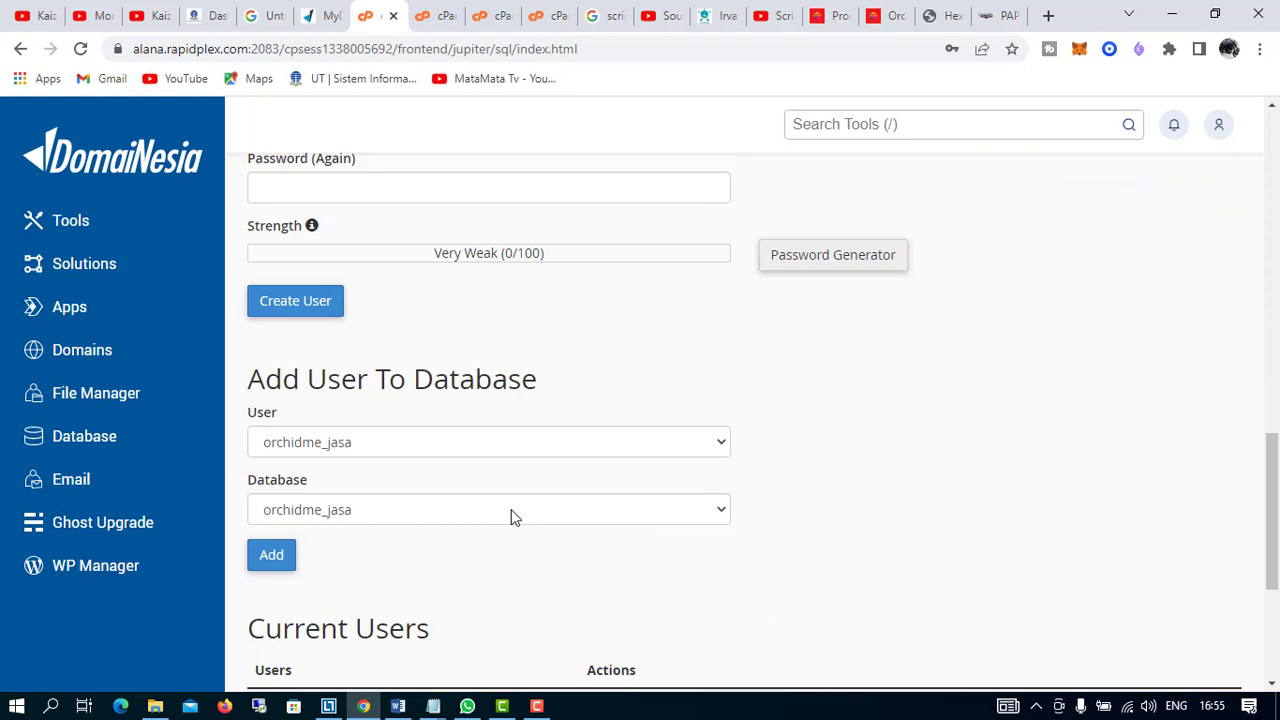
# Step: Add user orchidme_smmreseller to the orchidme_smmreseller database
pyautogui.click(466, 446)
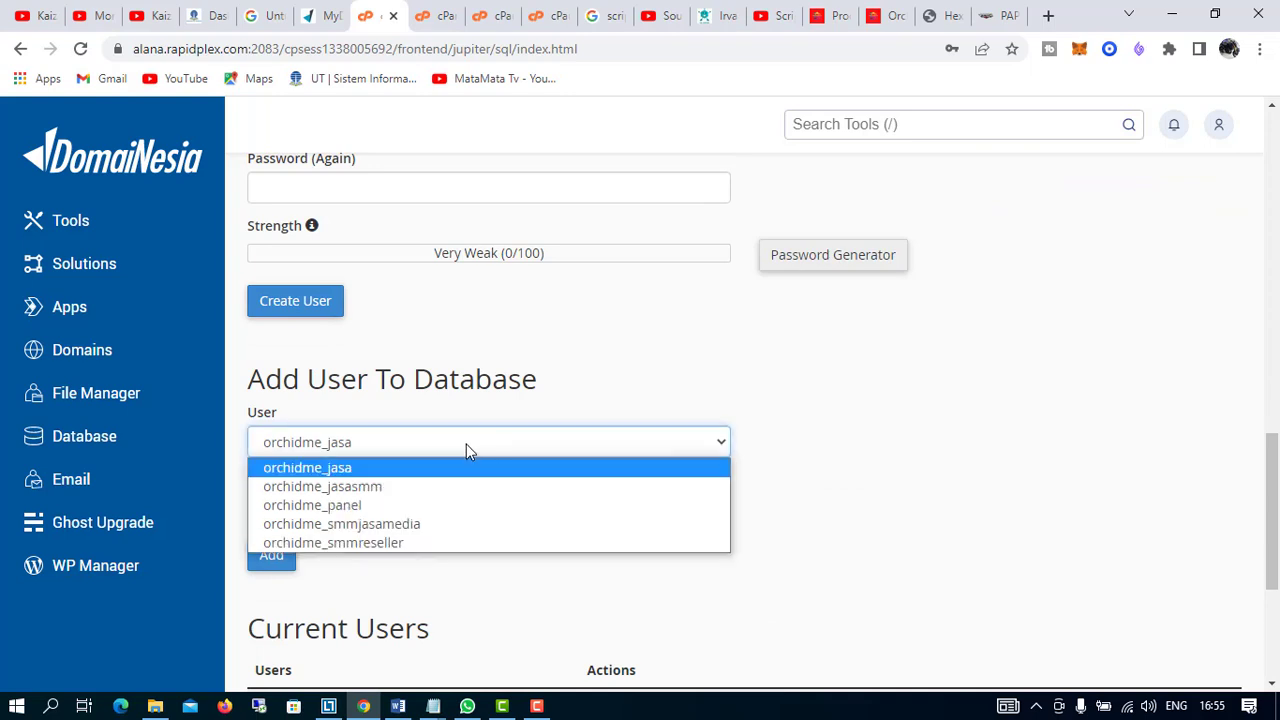
pyautogui.click(450, 541)
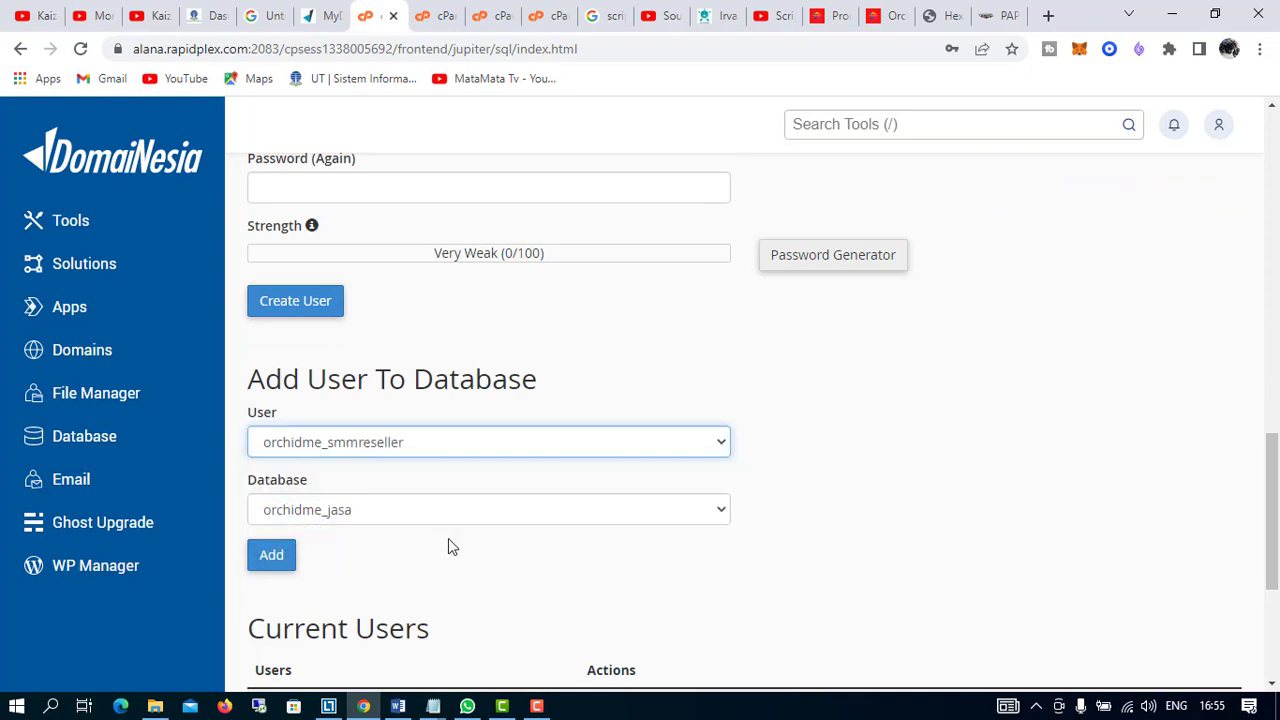
pyautogui.click(400, 515)
pyautogui.click(424, 591)
pyautogui.scroll(-1, 423, 591)
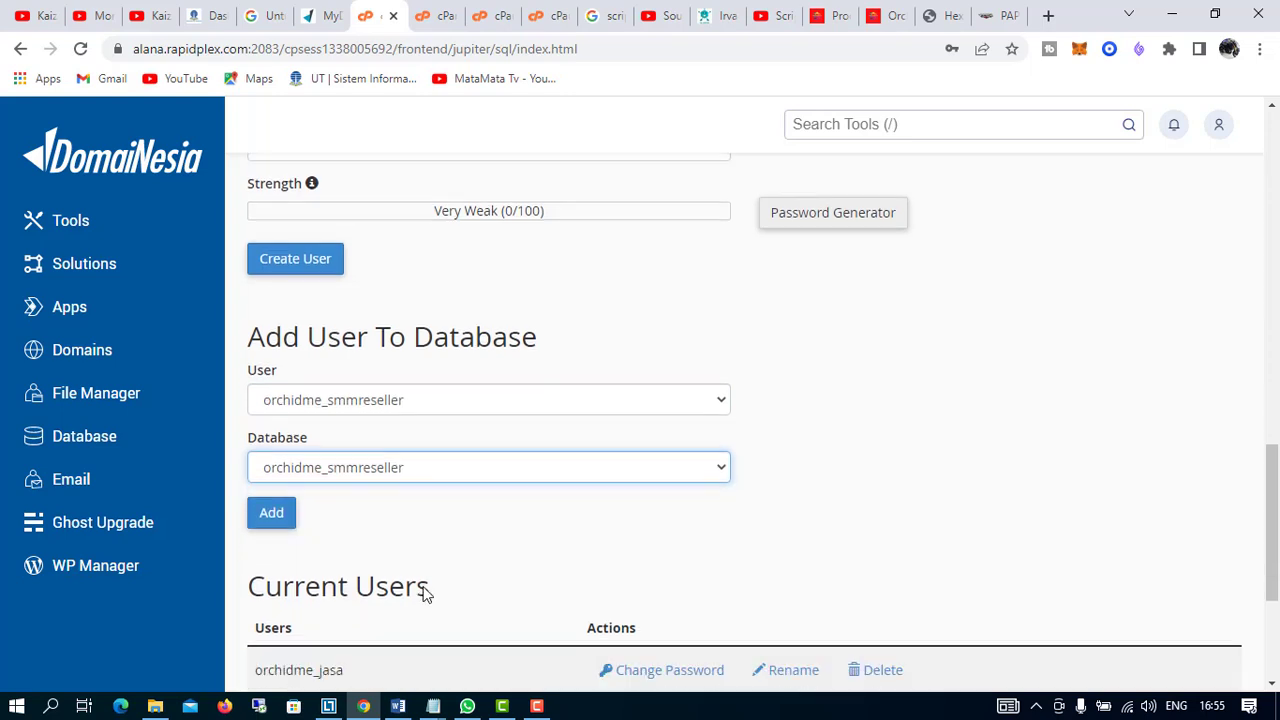
pyautogui.click(284, 467)
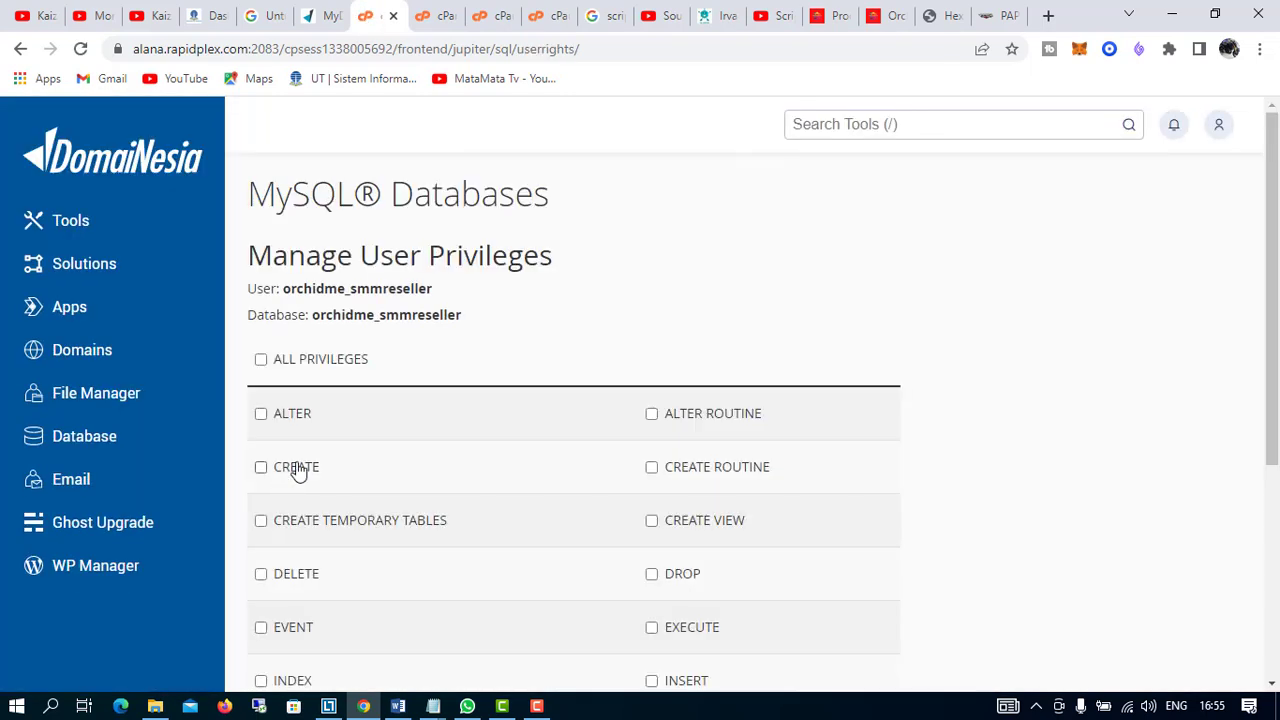
# Step: Grant ALL PRIVILEGES to the user on that database and save the changes
pyautogui.click(261, 361)
pyautogui.scroll(-4, 343, 400)
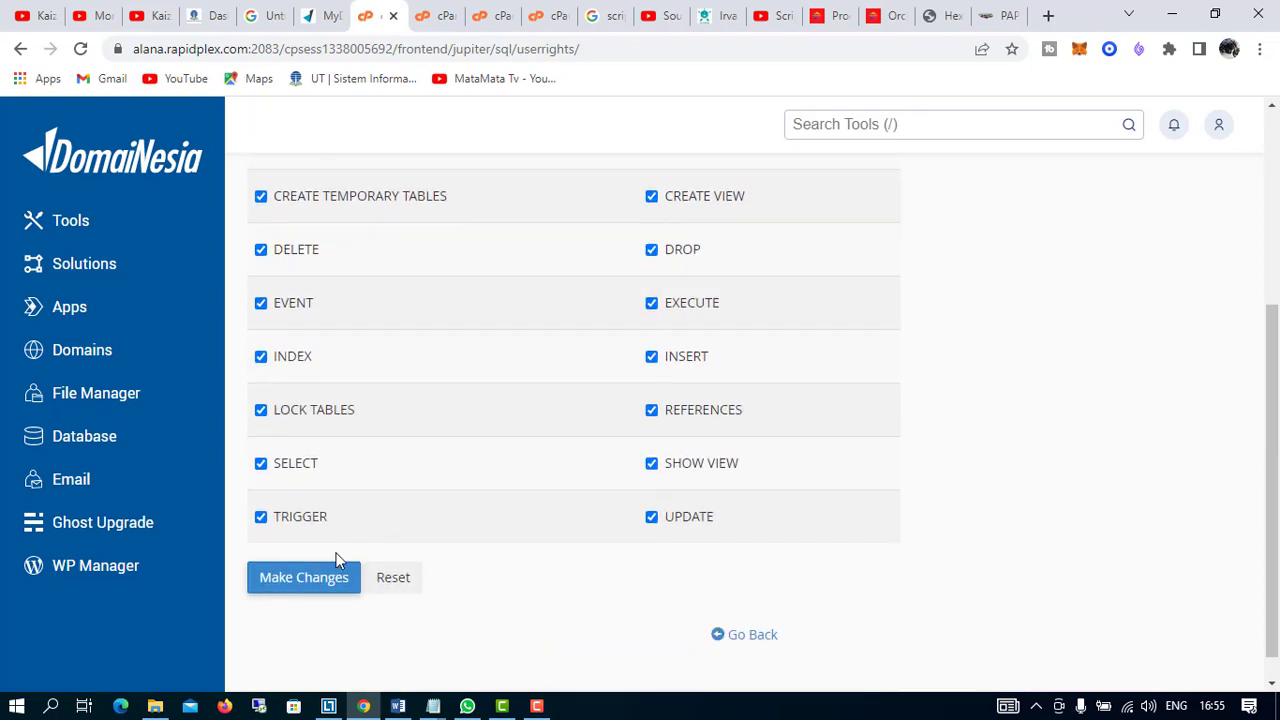
pyautogui.click(302, 557)
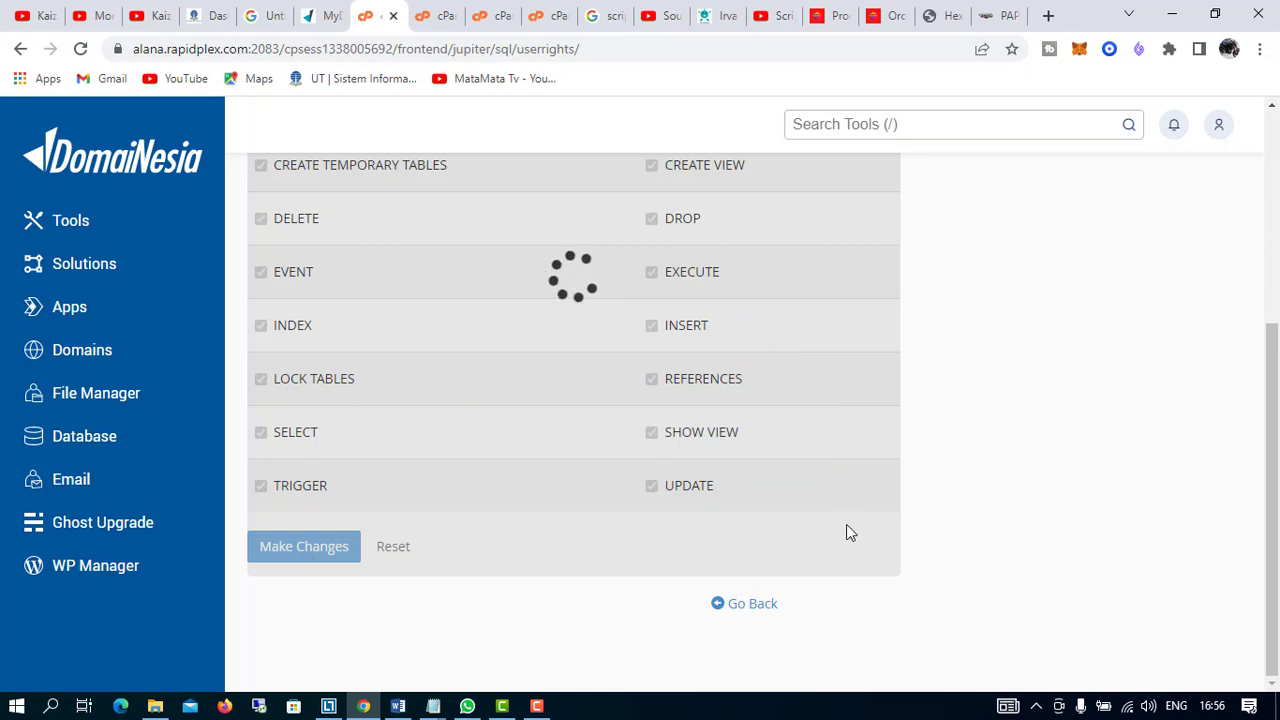
pyautogui.press('F9')
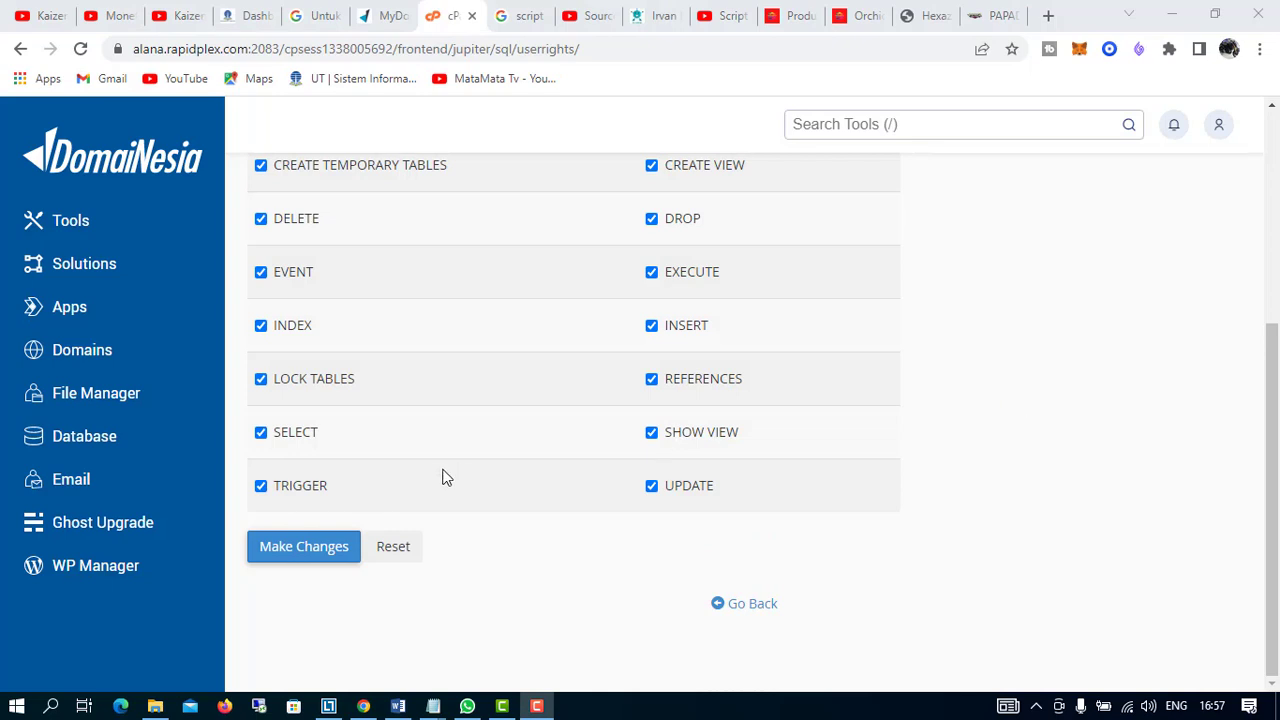
pyautogui.scroll(3, 457, 471)
pyautogui.scroll(-3, 460, 471)
# Step: Return to the MySQL Databases overview, then go to the cPanel Tools page
pyautogui.click(748, 605)
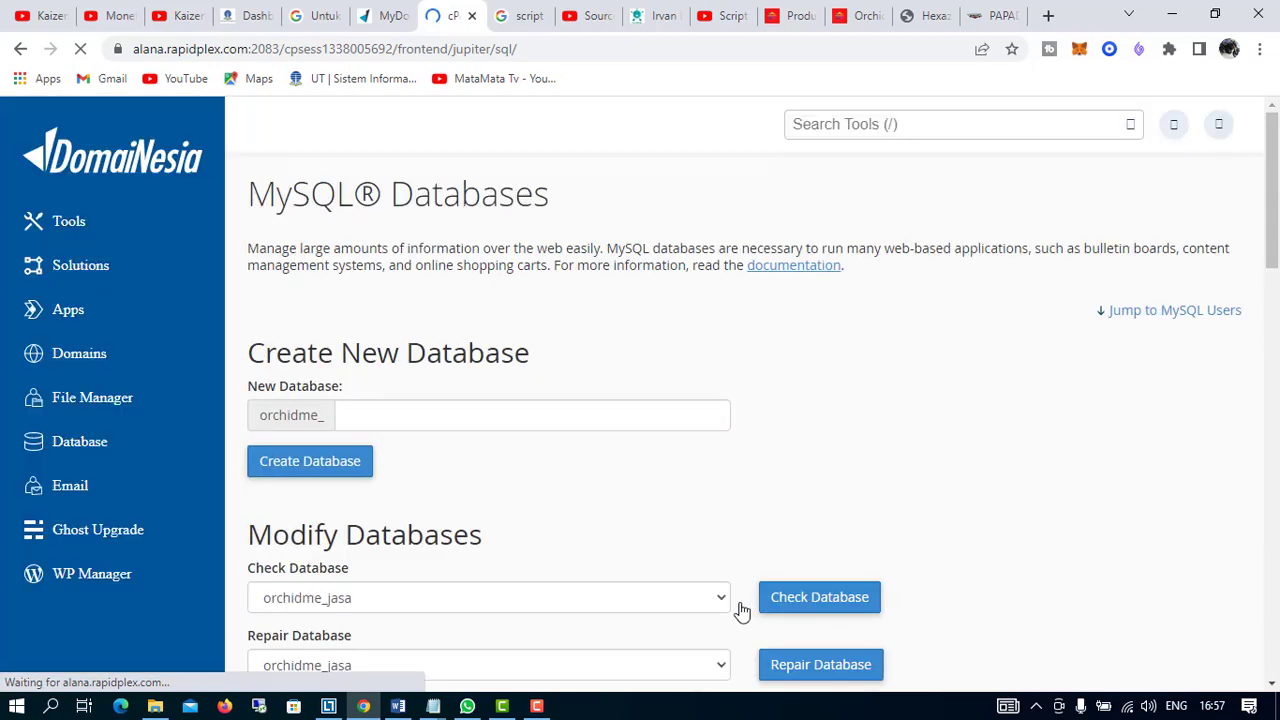
pyautogui.scroll(-5, 571, 477)
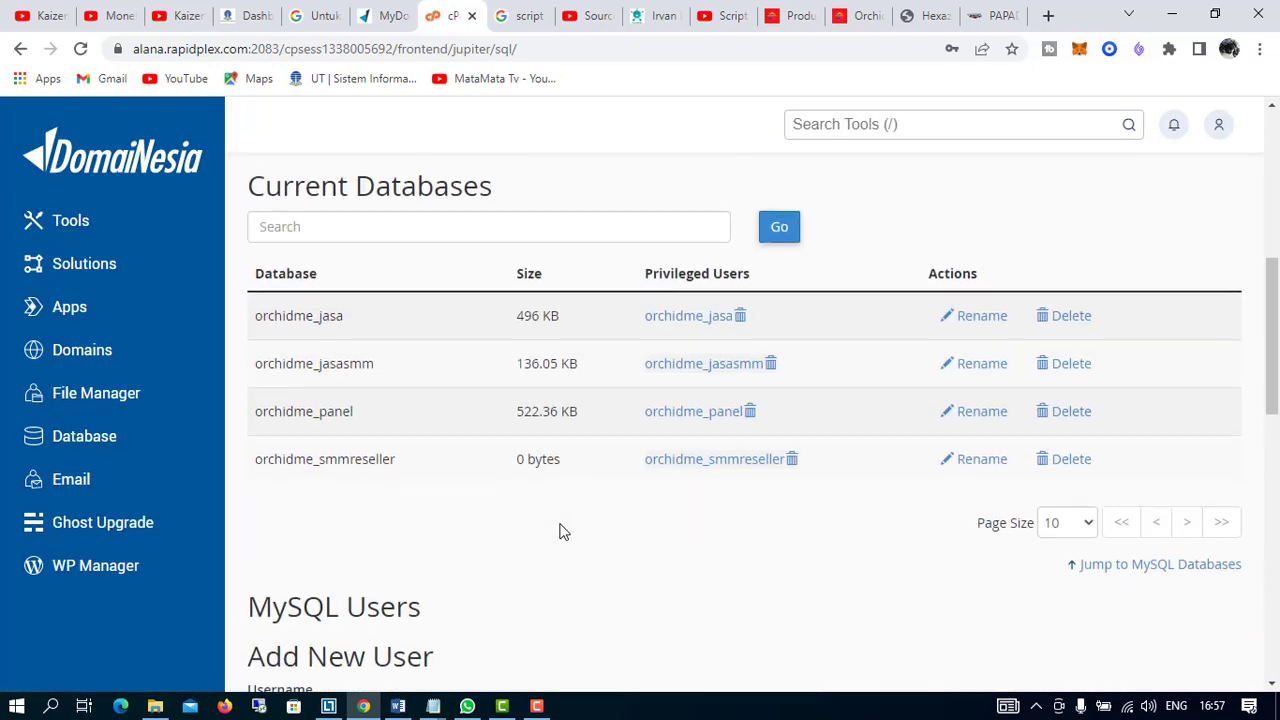
pyautogui.scroll(1, 563, 532)
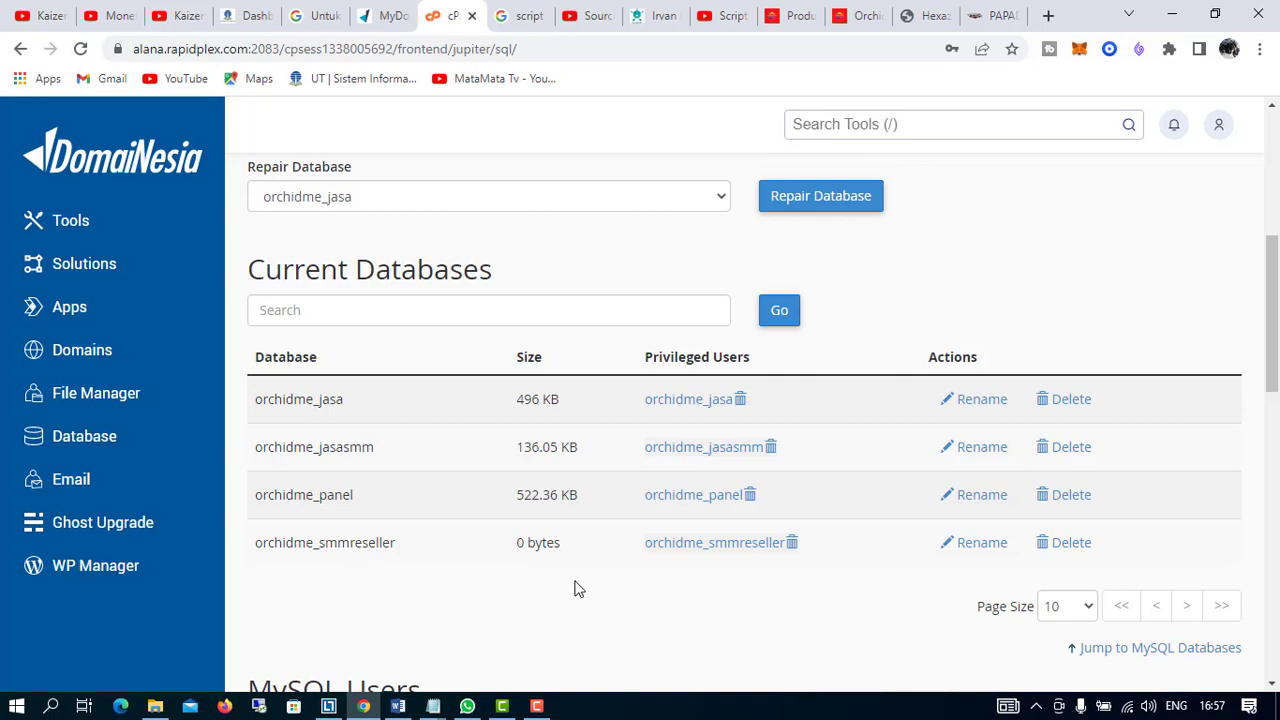
pyautogui.scroll(3, 395, 360)
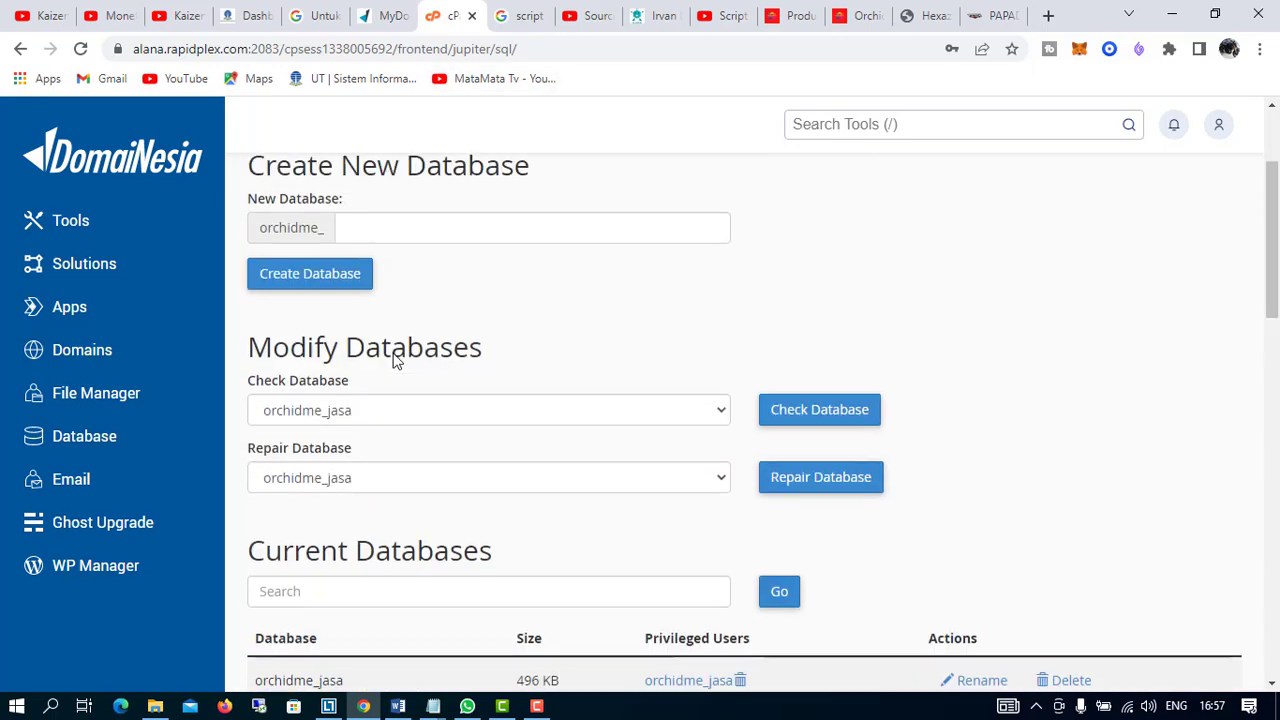
pyautogui.scroll(2, 395, 360)
pyautogui.click(85, 233)
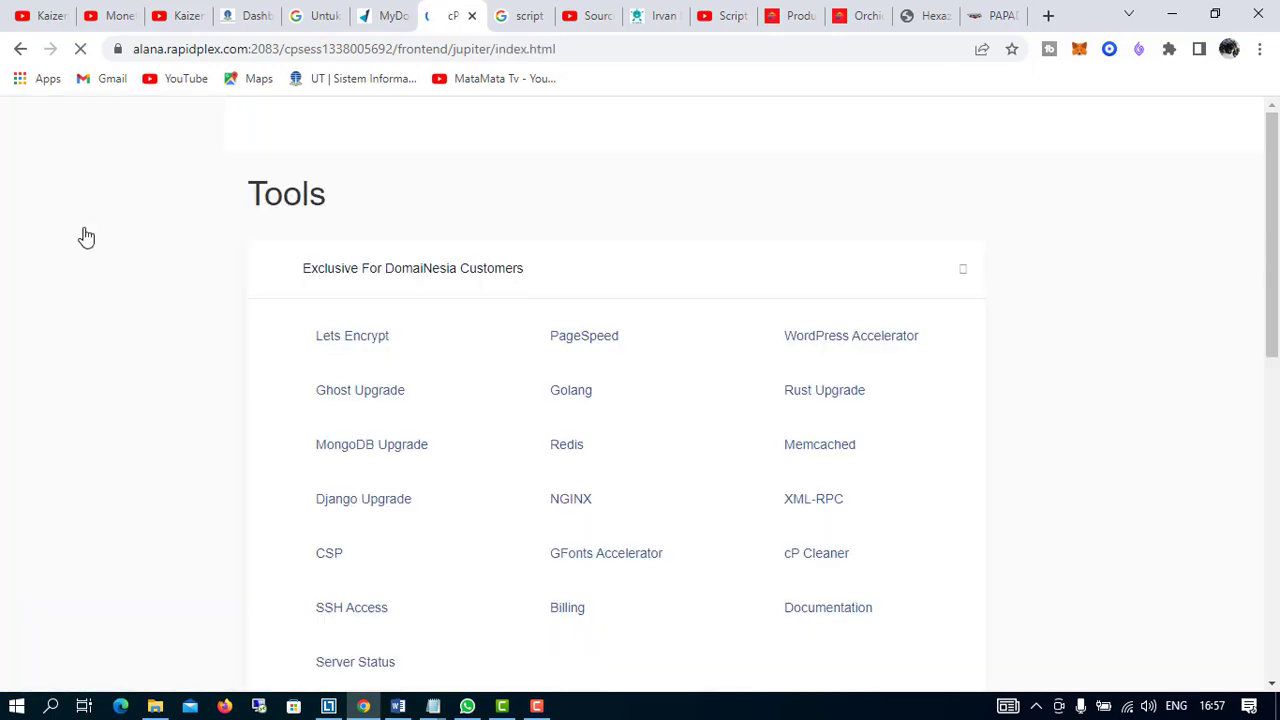
# Step: Open File Manager and select the smmmedia.my.id folder in the tree
pyautogui.scroll(-4, 383, 400)
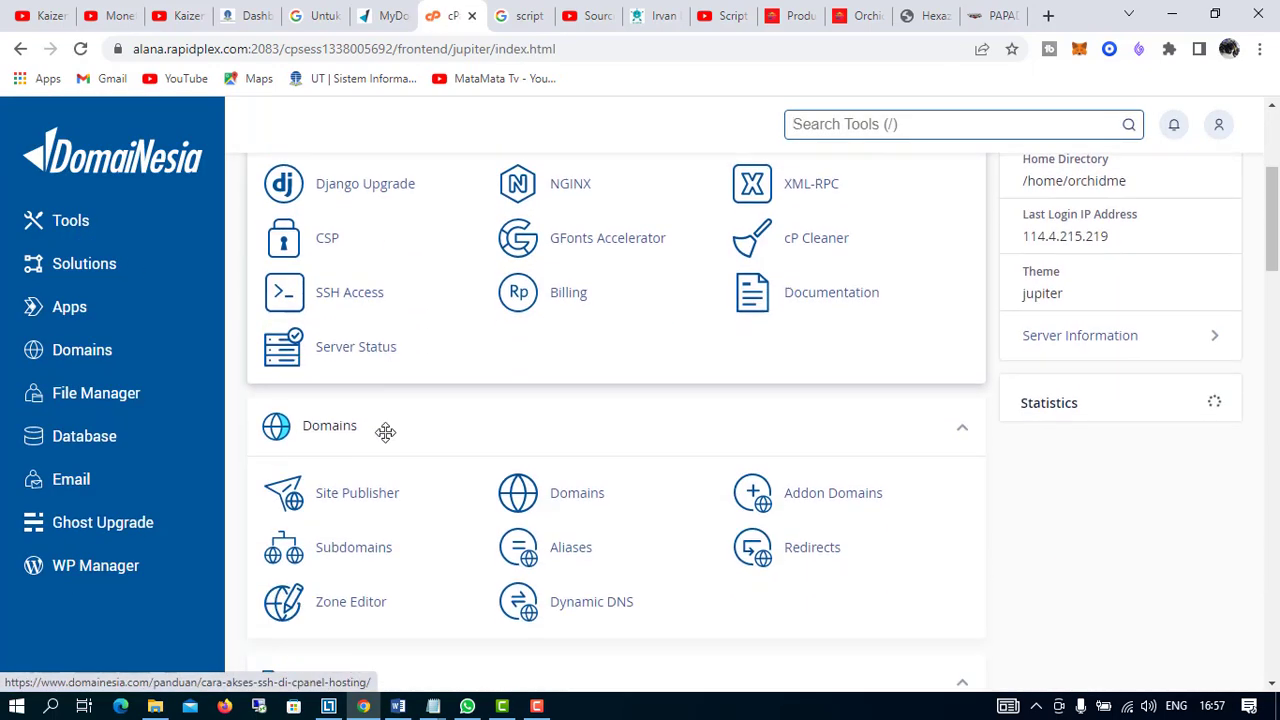
pyautogui.scroll(-2, 375, 505)
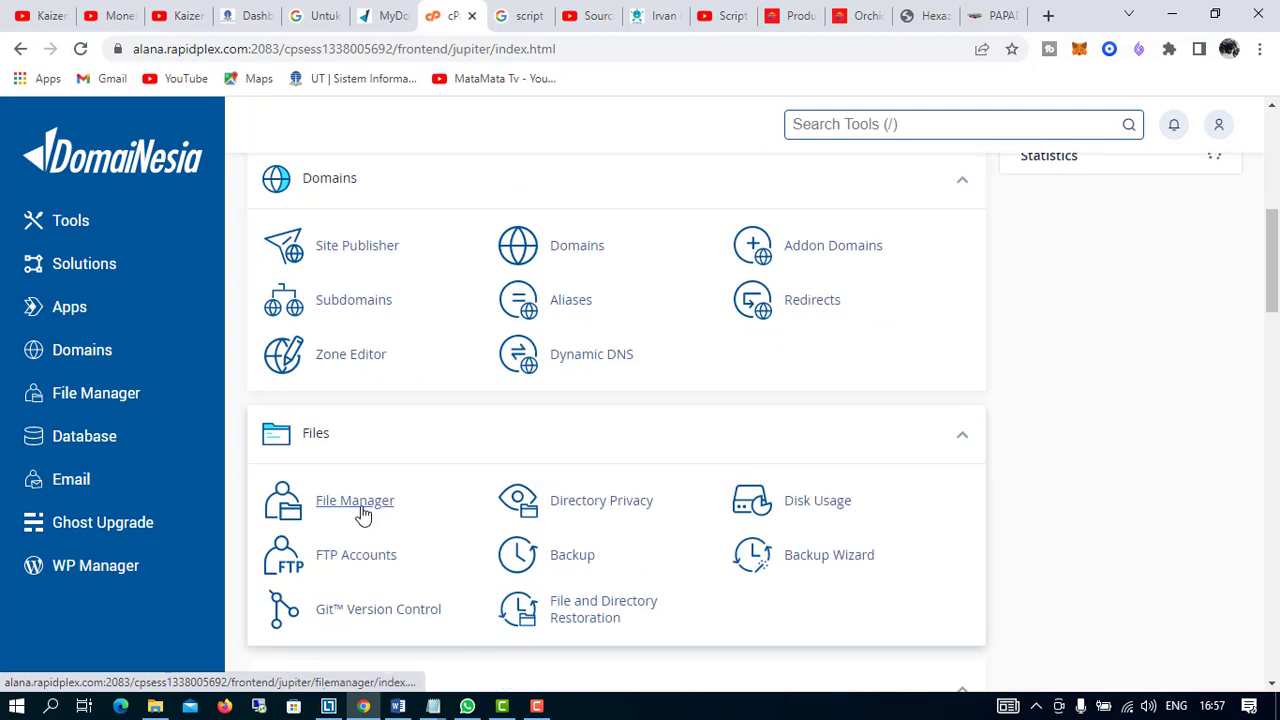
pyautogui.click(363, 513)
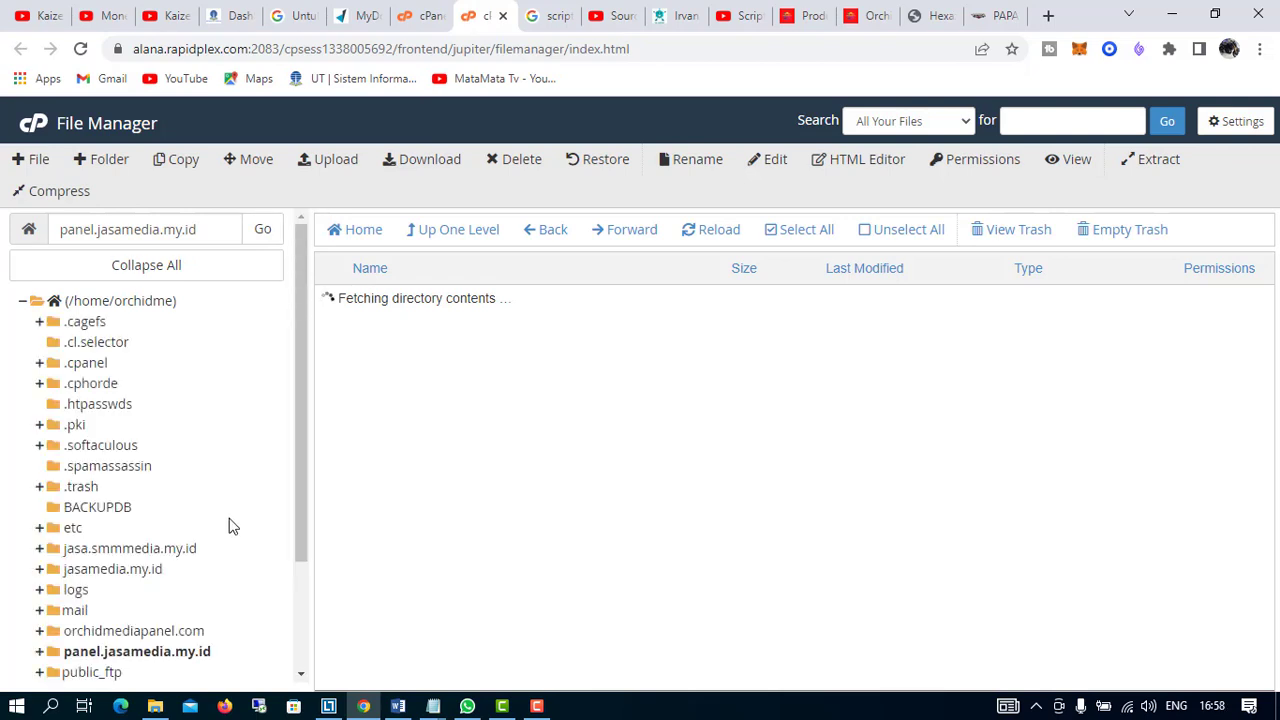
pyautogui.scroll(-1, 229, 523)
pyautogui.scroll(-1, 208, 540)
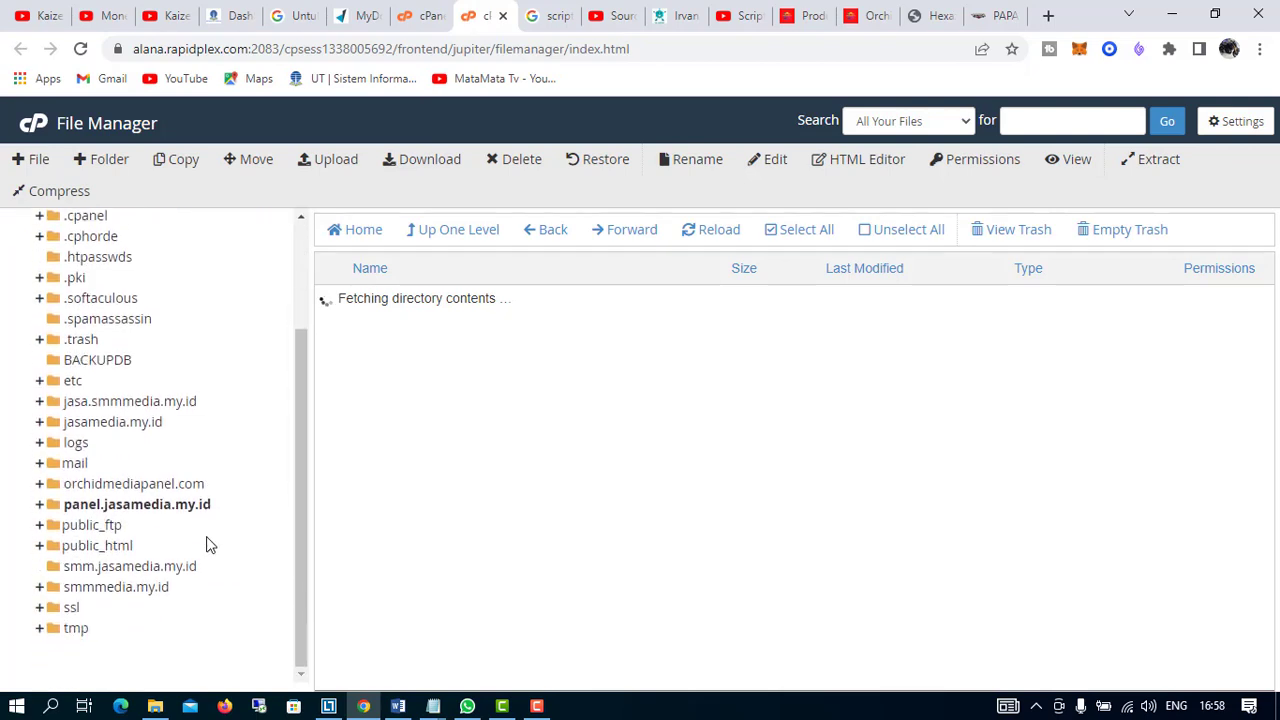
pyautogui.click(113, 590)
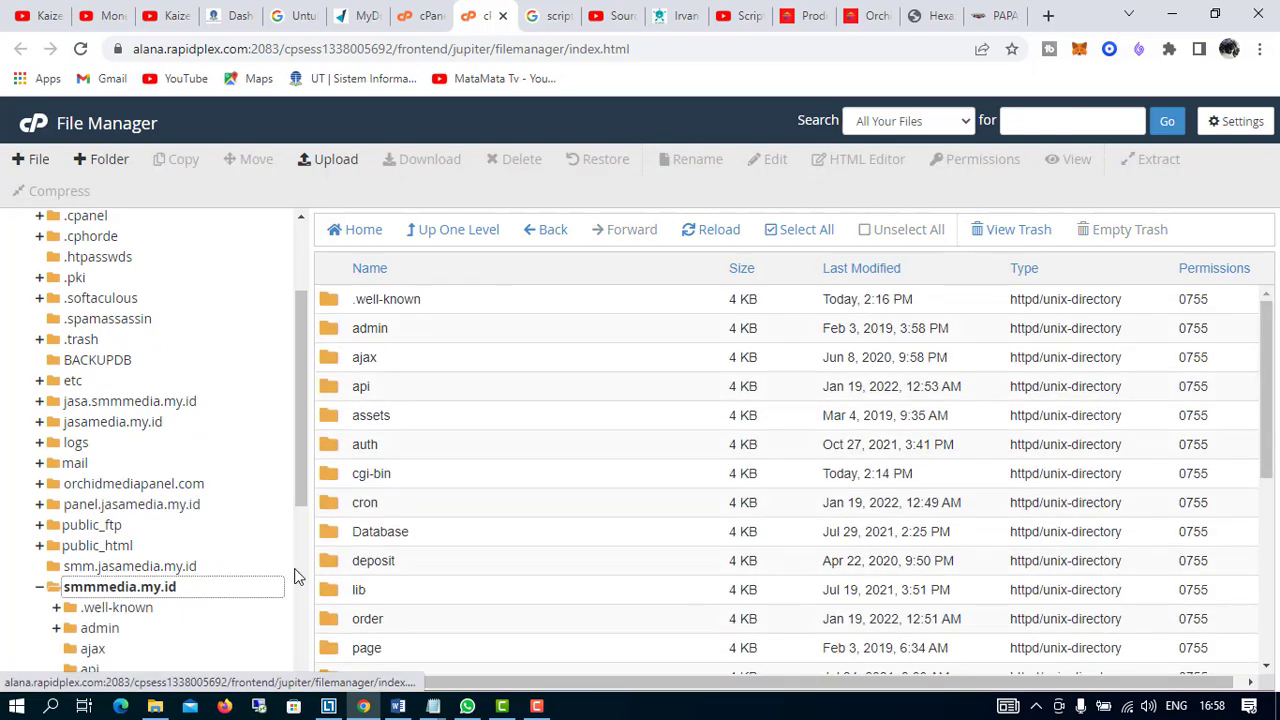
# Step: Review the cara-install notes in Notepad, then return to the File Manager listing
pyautogui.scroll(-4, 507, 463)
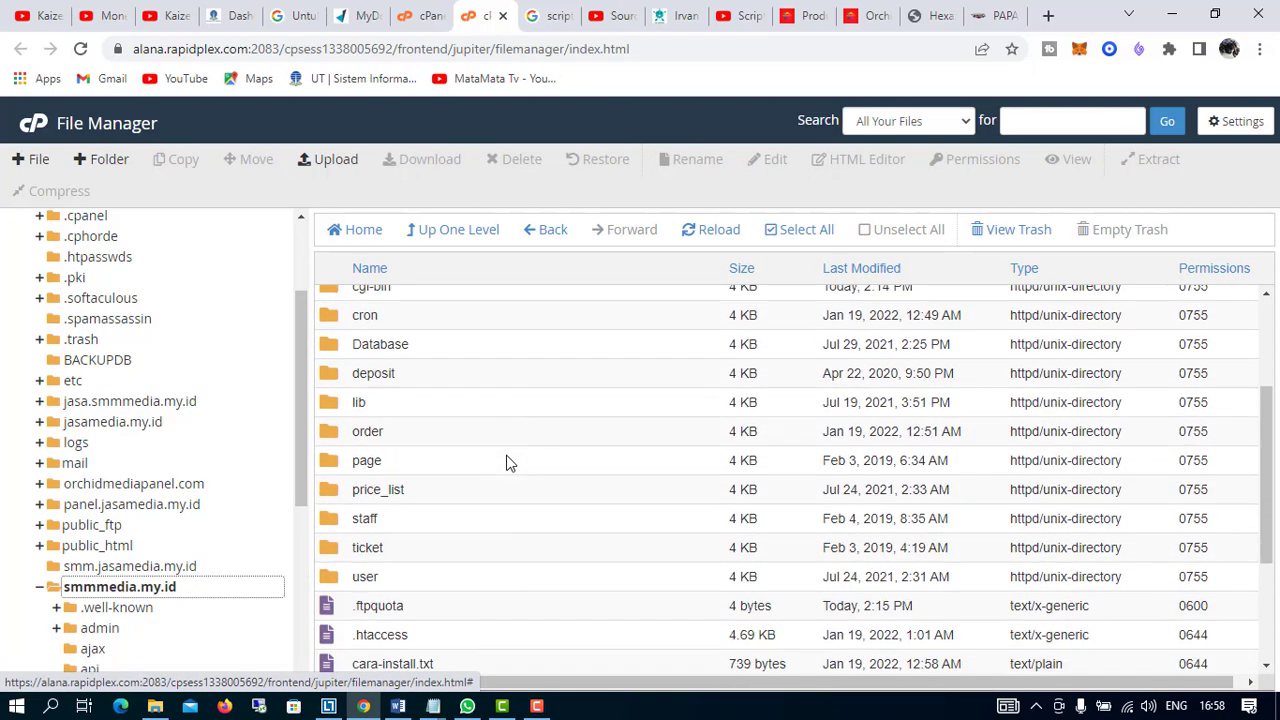
pyautogui.scroll(-1, 507, 465)
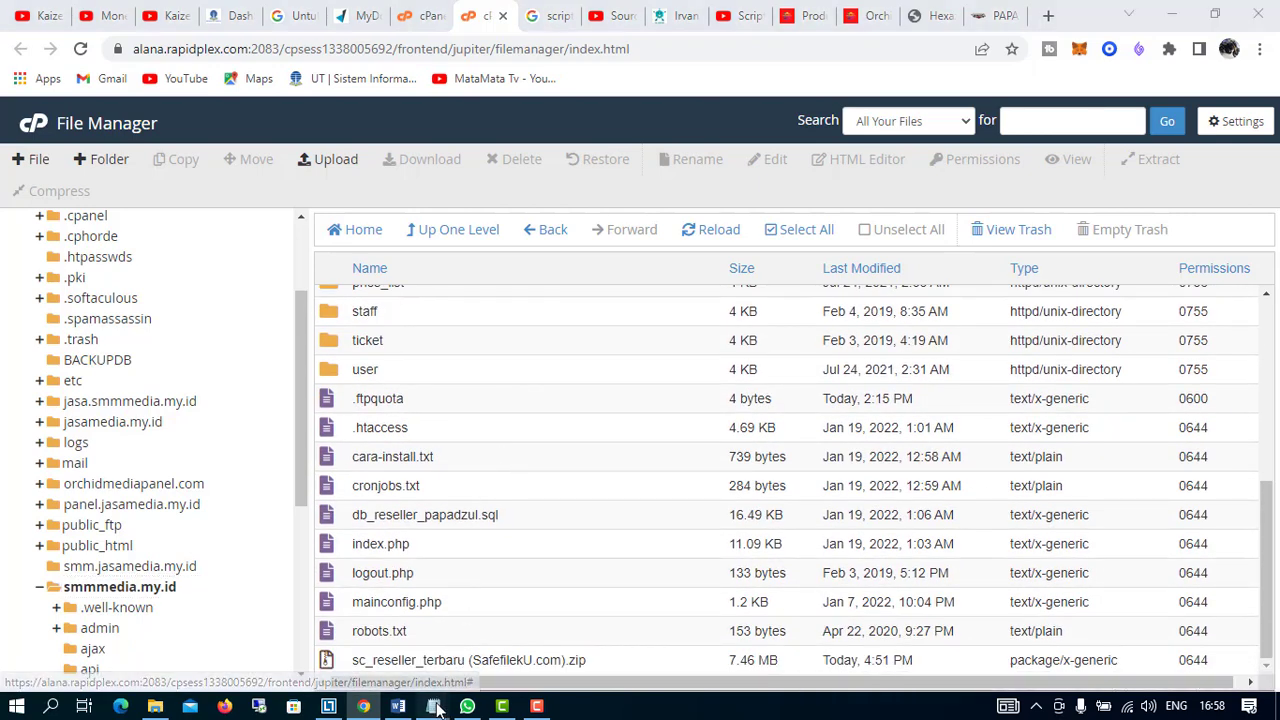
pyautogui.moveTo(433, 706)
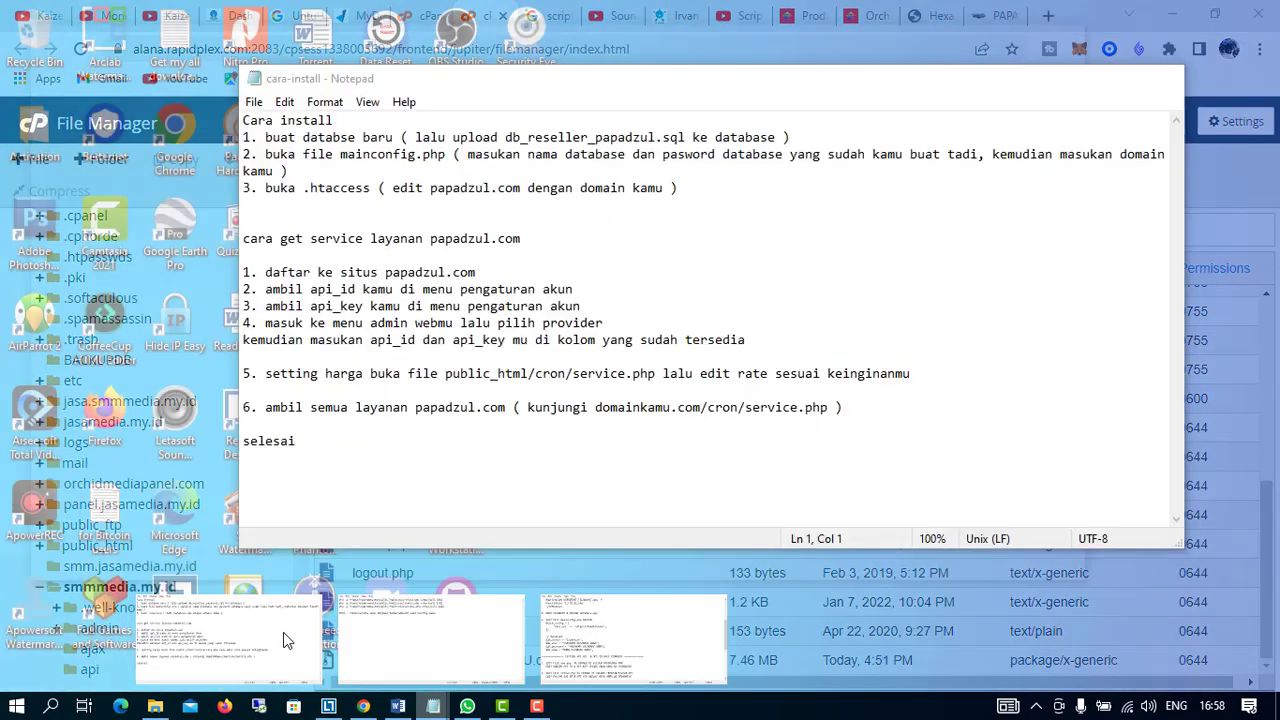
pyautogui.click(283, 632)
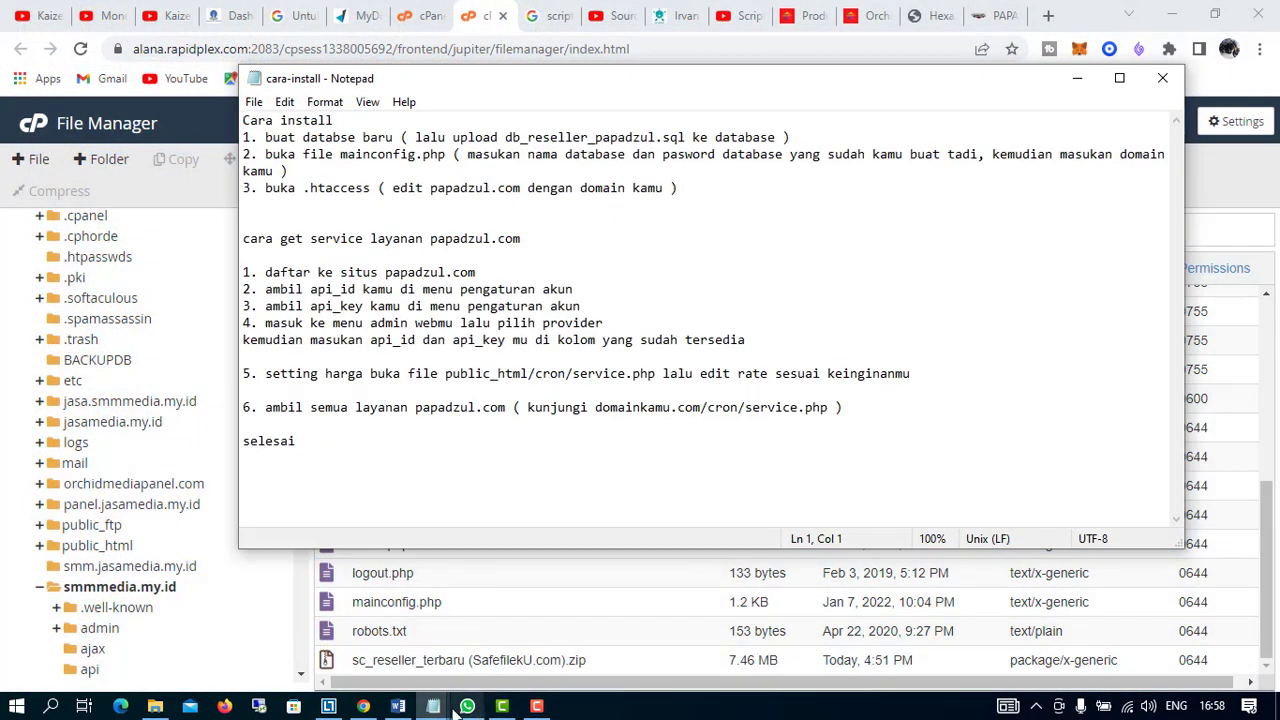
pyautogui.click(363, 706)
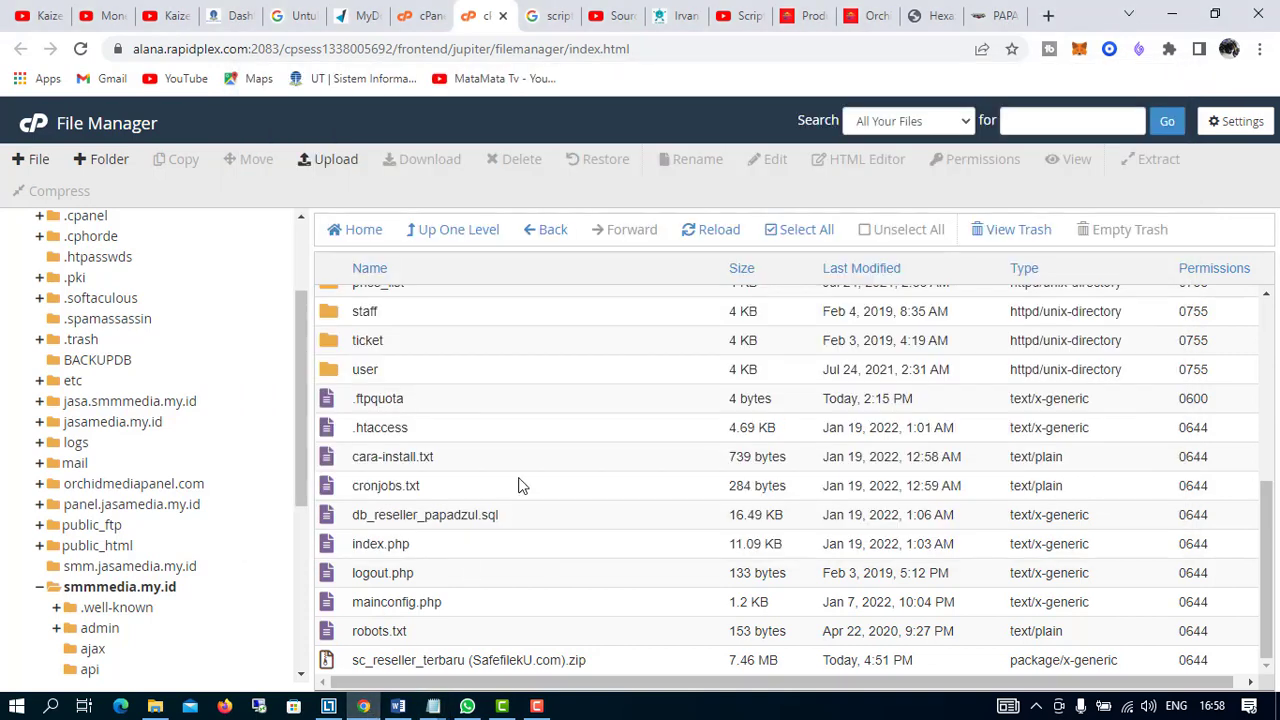
pyautogui.scroll(3, 515, 485)
pyautogui.scroll(2, 509, 485)
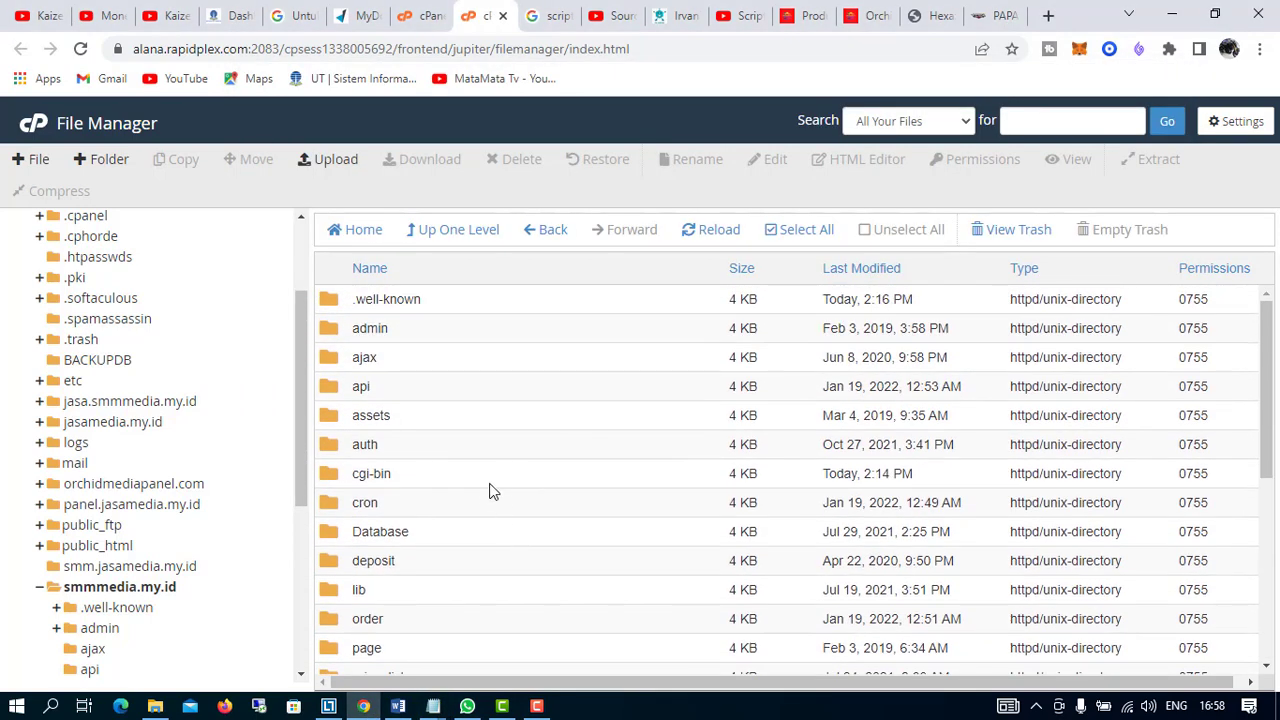
# Step: From the MyDomaiNesia product details page, launch phpMyAdmin for the hosting service
pyautogui.click(365, 16)
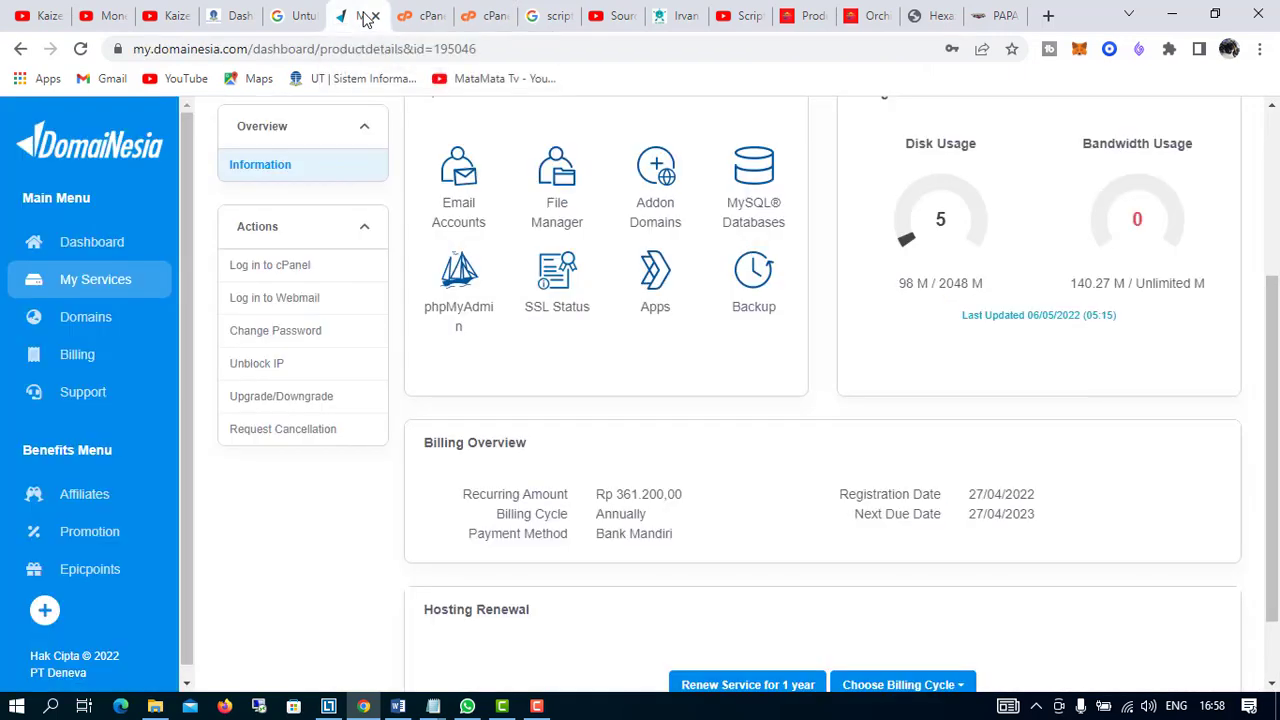
pyautogui.click(457, 312)
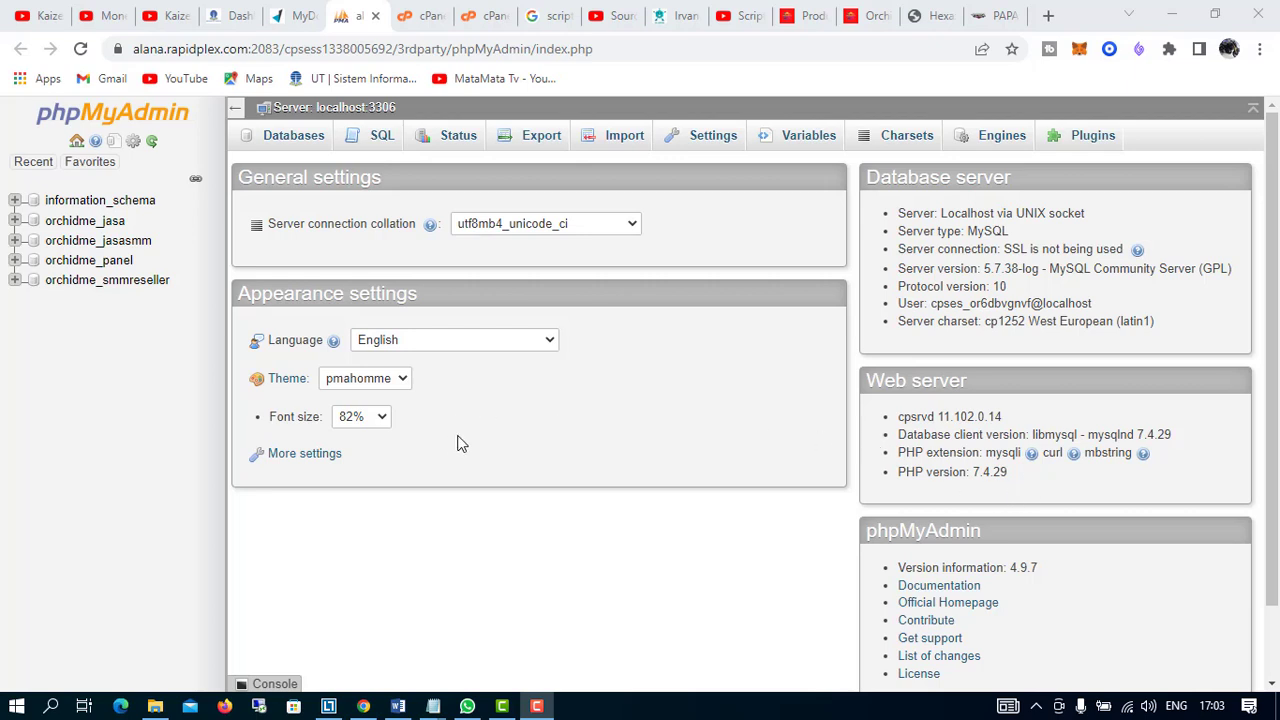
# Step: On orchidme_smmreseller's Import page, choose F:\sc_reseller_terbaru\db_reseller_papadzul.sql as the file
pyautogui.click(141, 285)
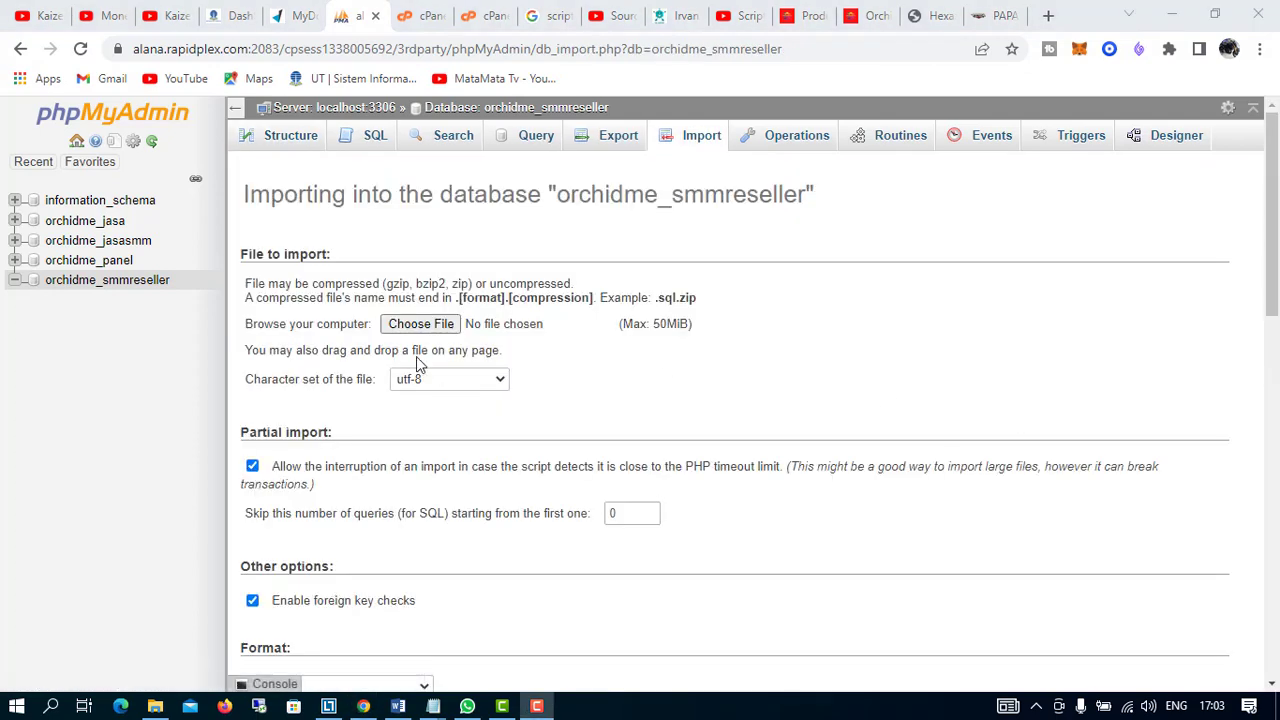
pyautogui.click(421, 330)
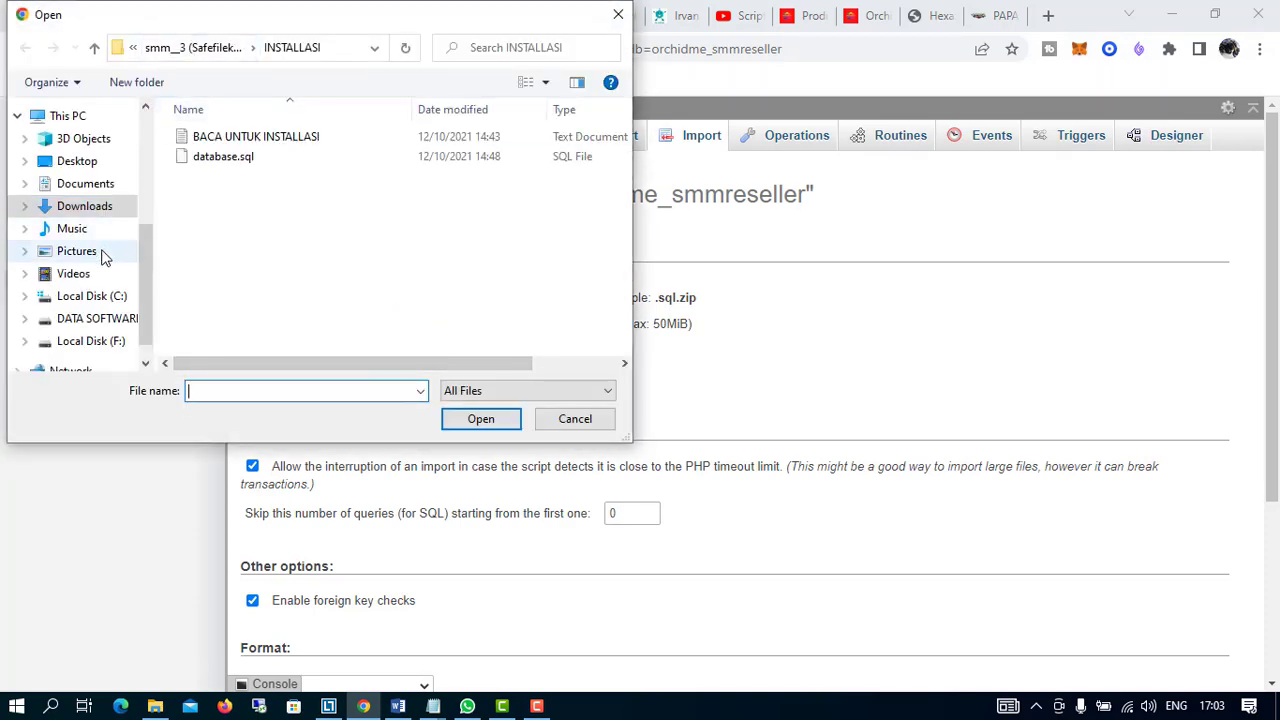
pyautogui.click(110, 330)
pyautogui.scroll(-5, 200, 320)
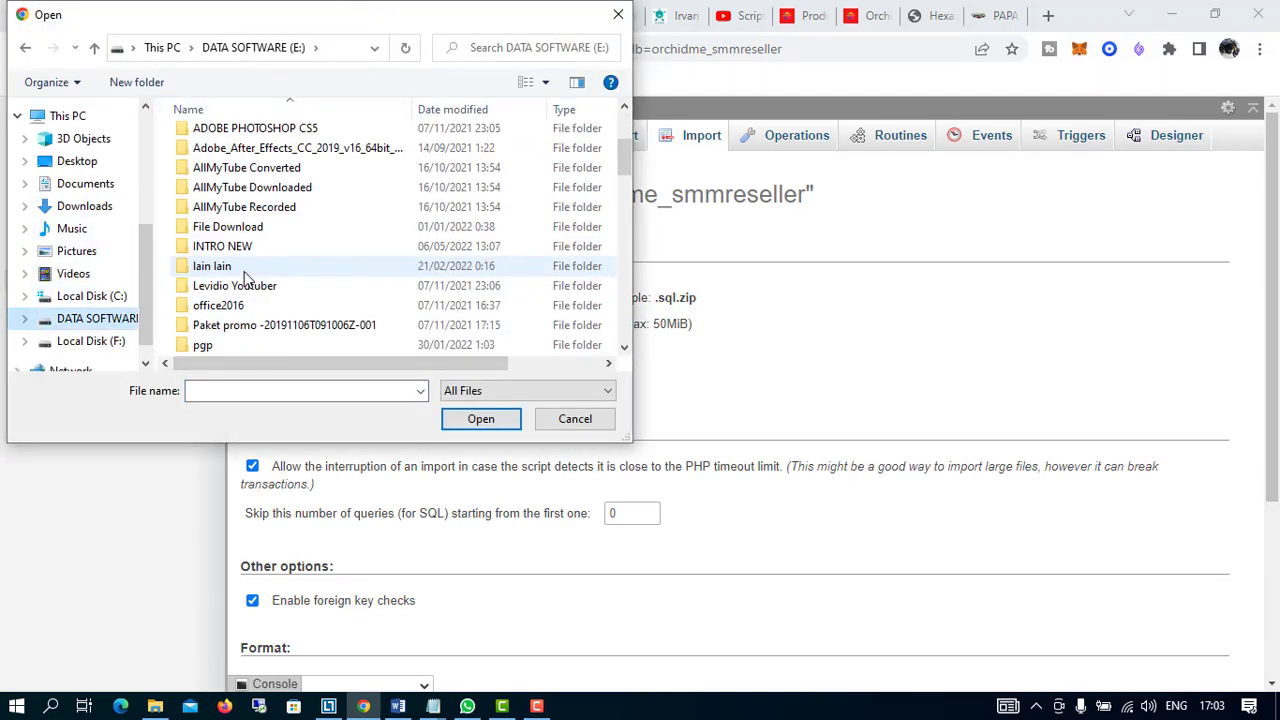
pyautogui.click(110, 341)
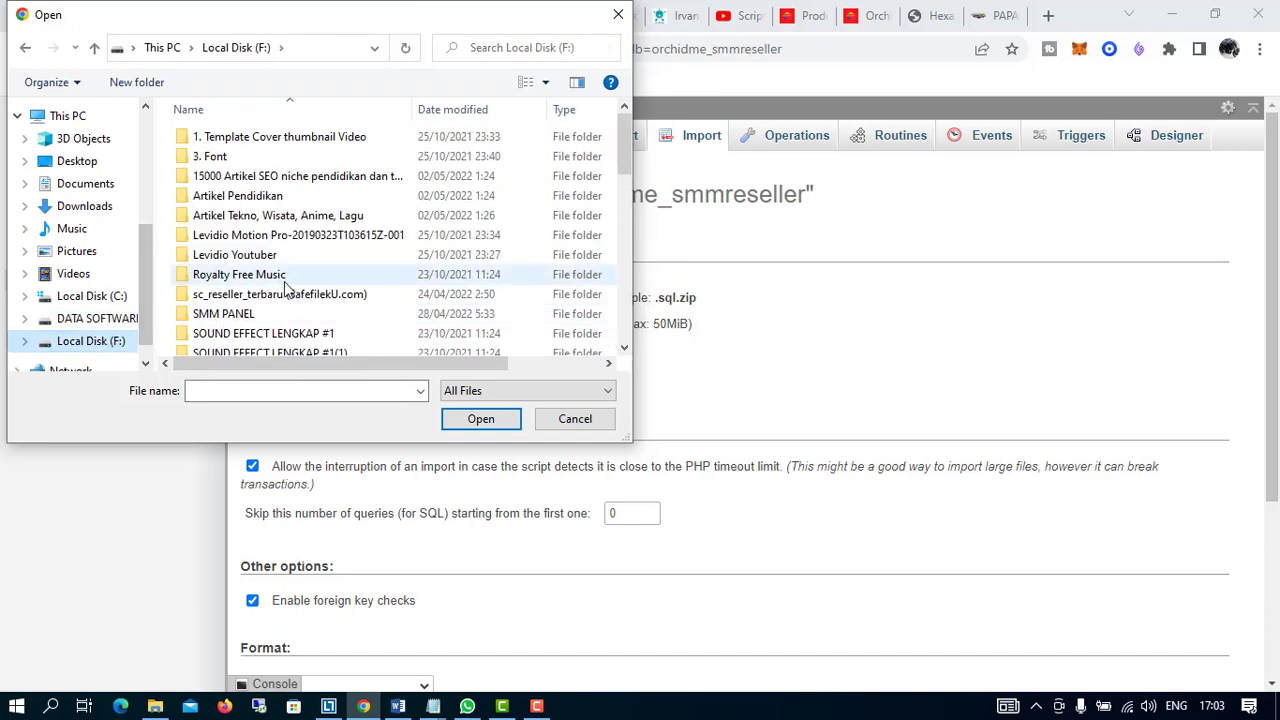
pyautogui.scroll(-5, 288, 288)
pyautogui.scroll(2, 293, 284)
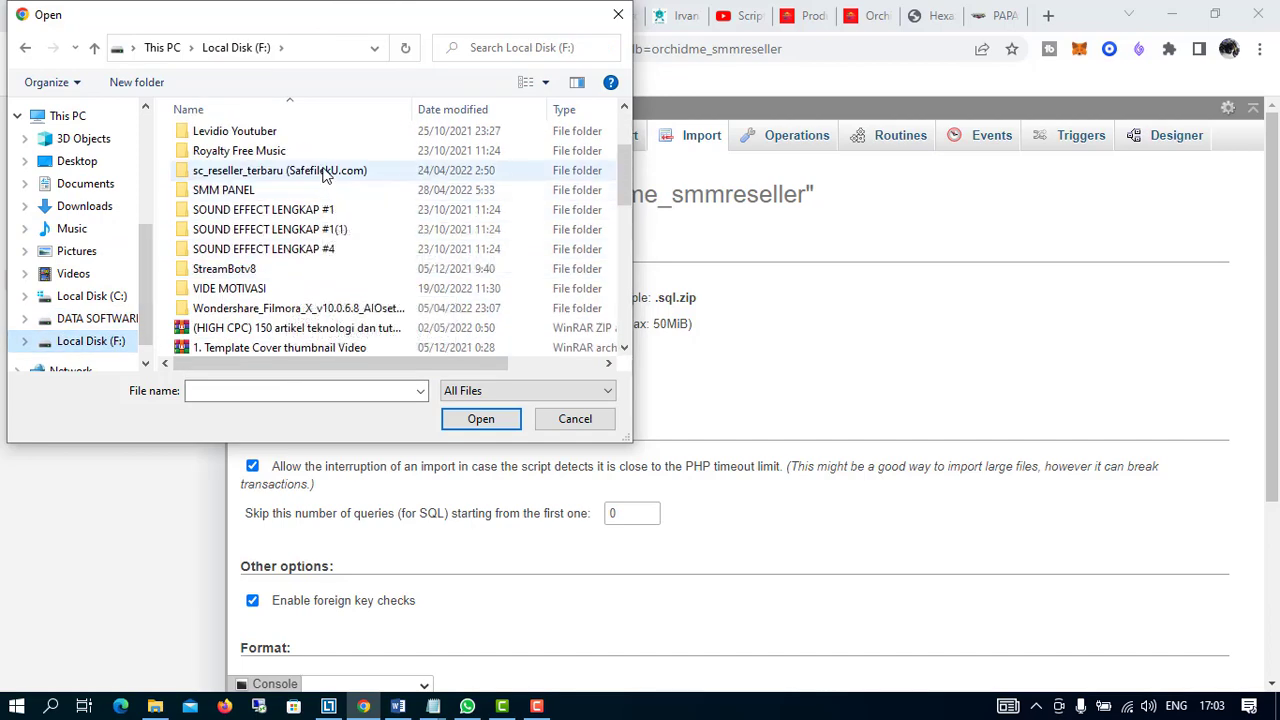
pyautogui.doubleClick(300, 171)
pyautogui.scroll(-4, 312, 225)
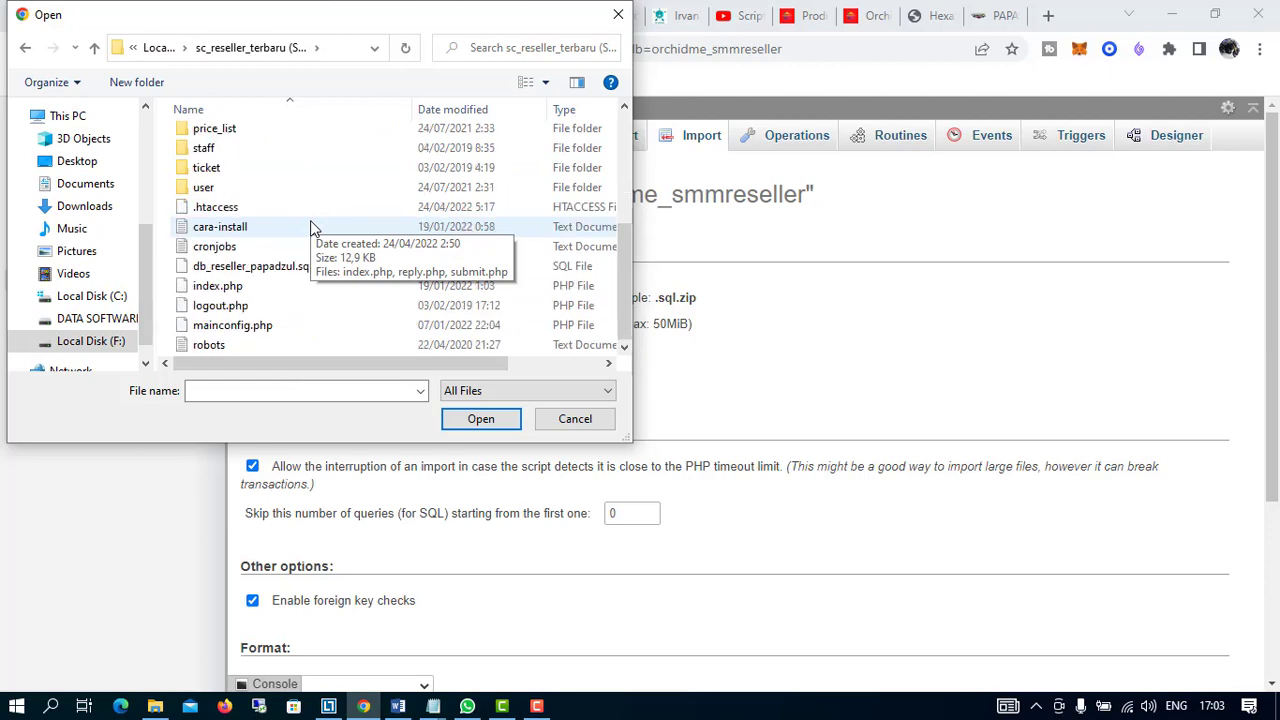
pyautogui.click(303, 268)
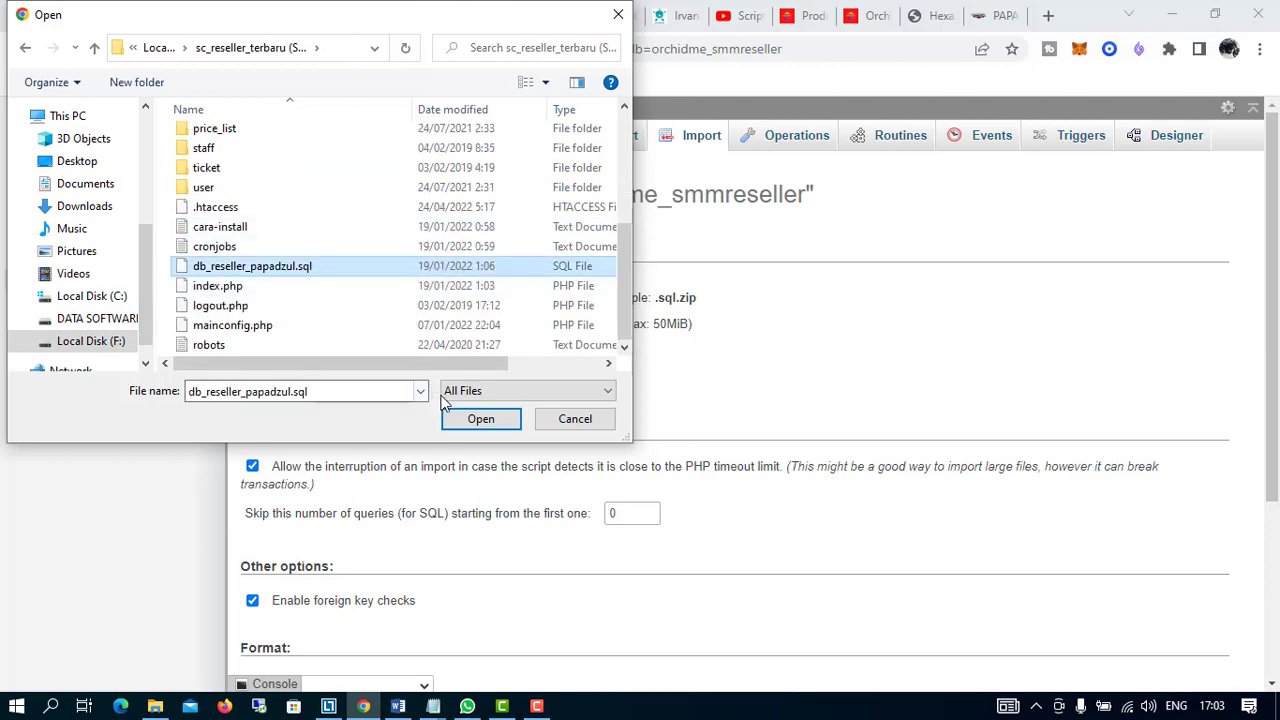
pyautogui.click(481, 418)
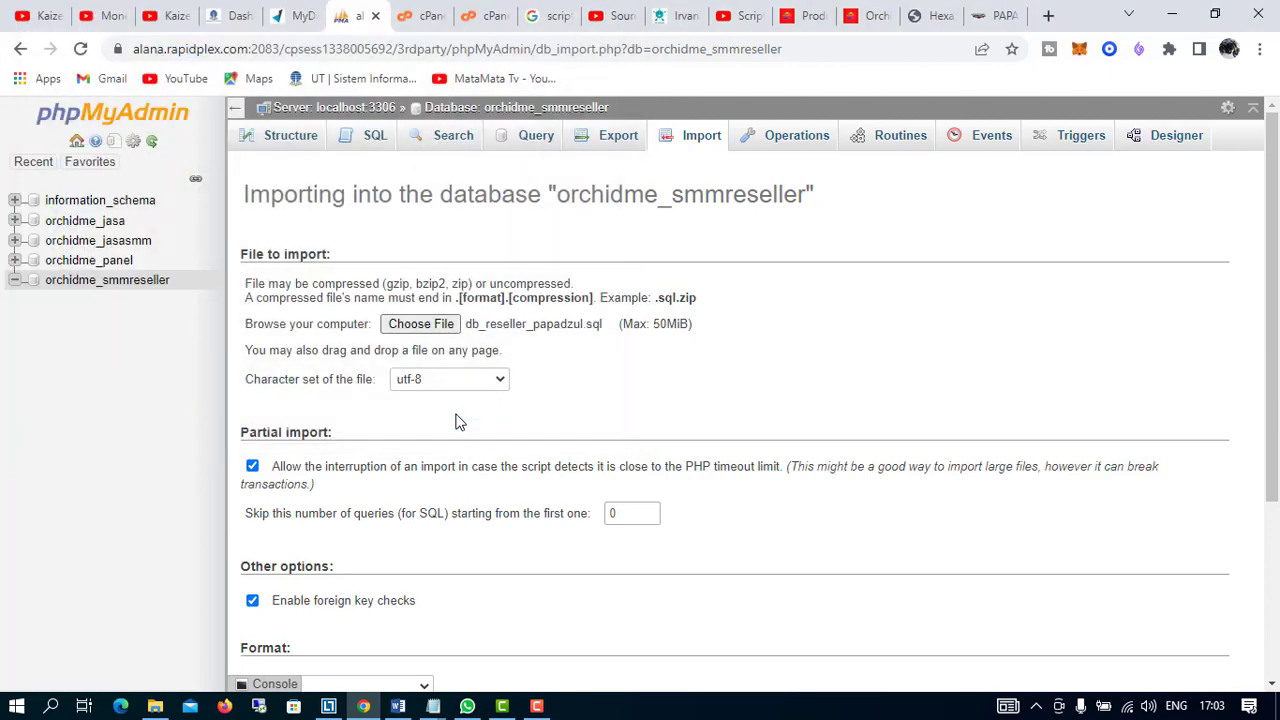
# Step: Run the import, confirm the 16 tables under Structure, then return to File Manager
pyautogui.scroll(-3, 480, 422)
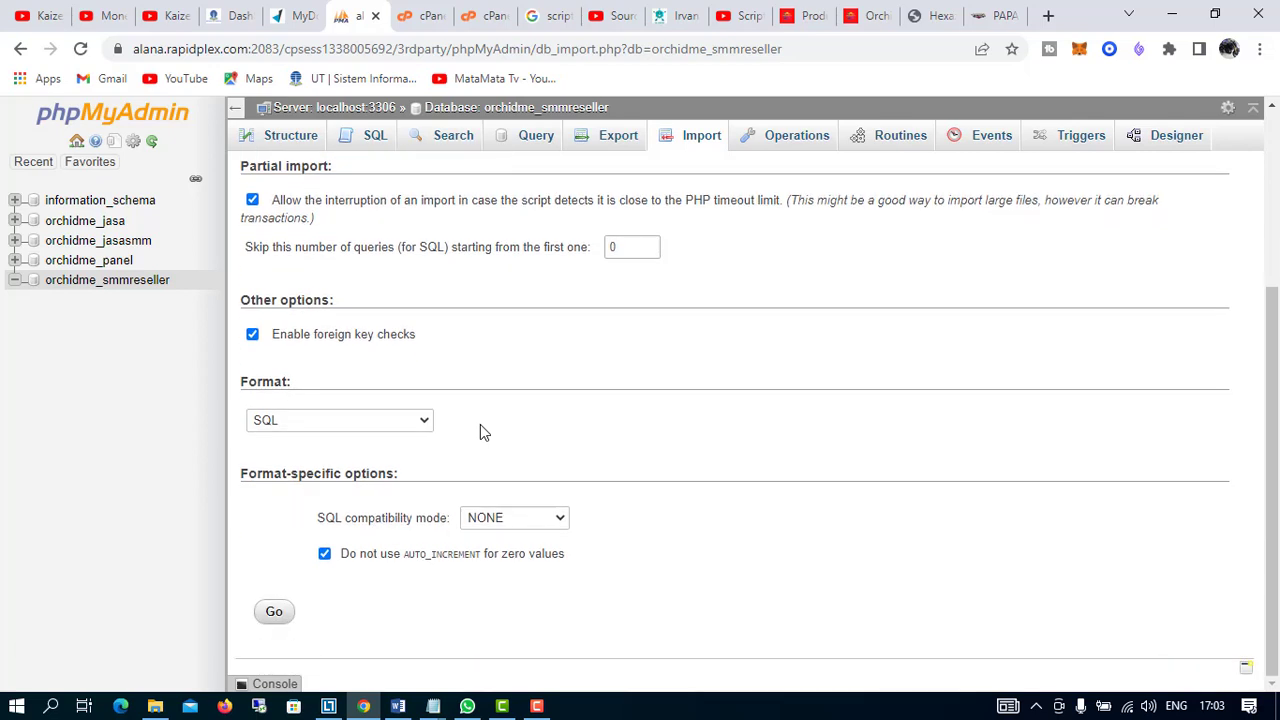
pyautogui.click(275, 613)
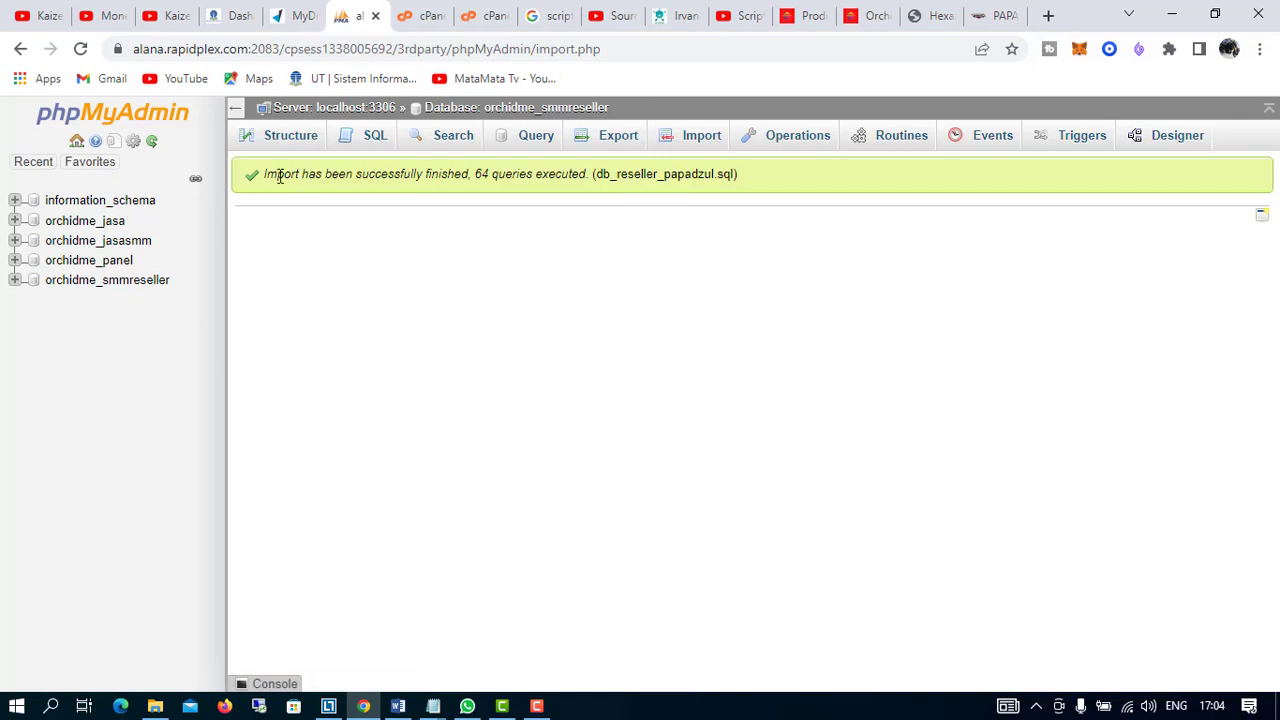
pyautogui.click(288, 137)
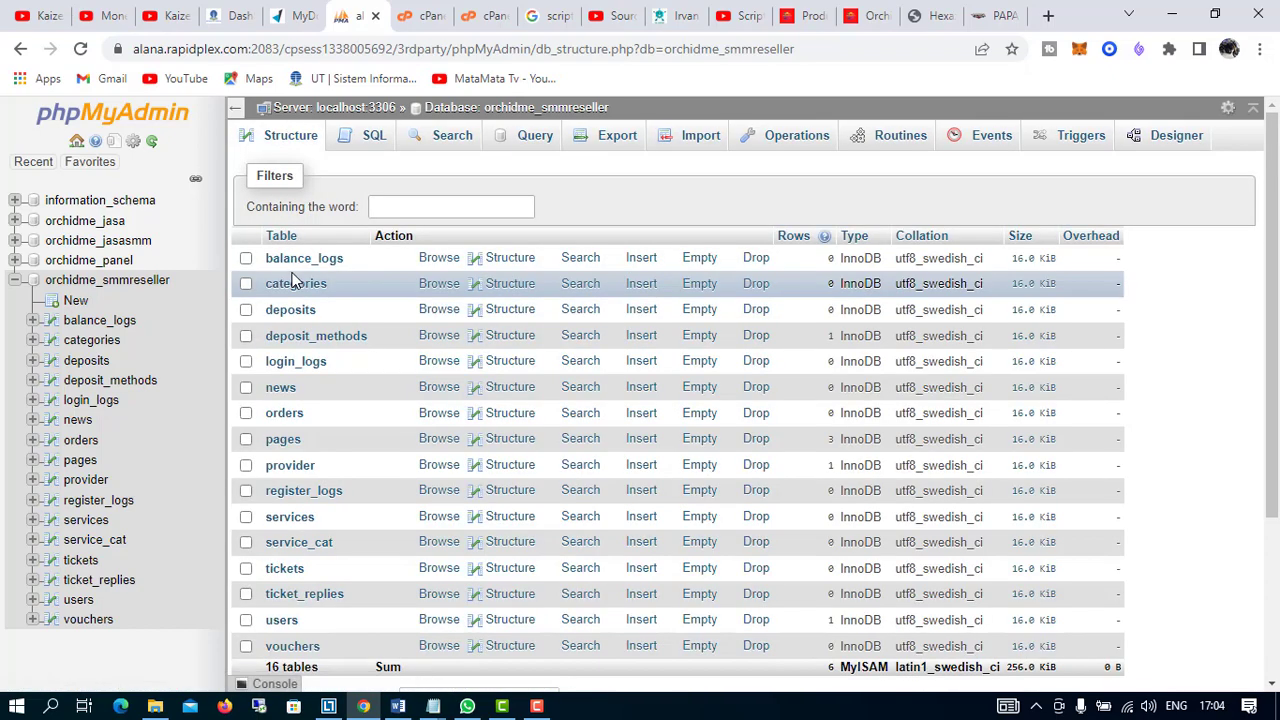
pyautogui.scroll(-3, 414, 391)
pyautogui.scroll(3, 420, 390)
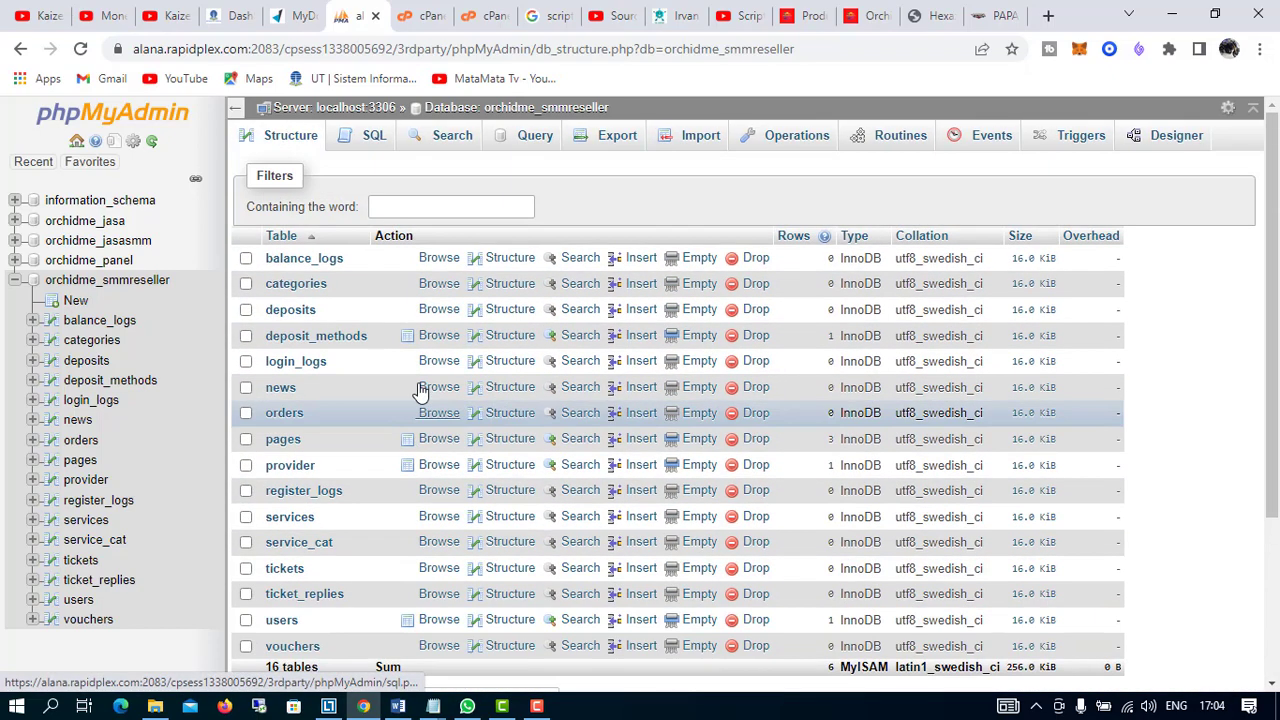
pyautogui.scroll(-3, 420, 390)
pyautogui.scroll(3, 420, 390)
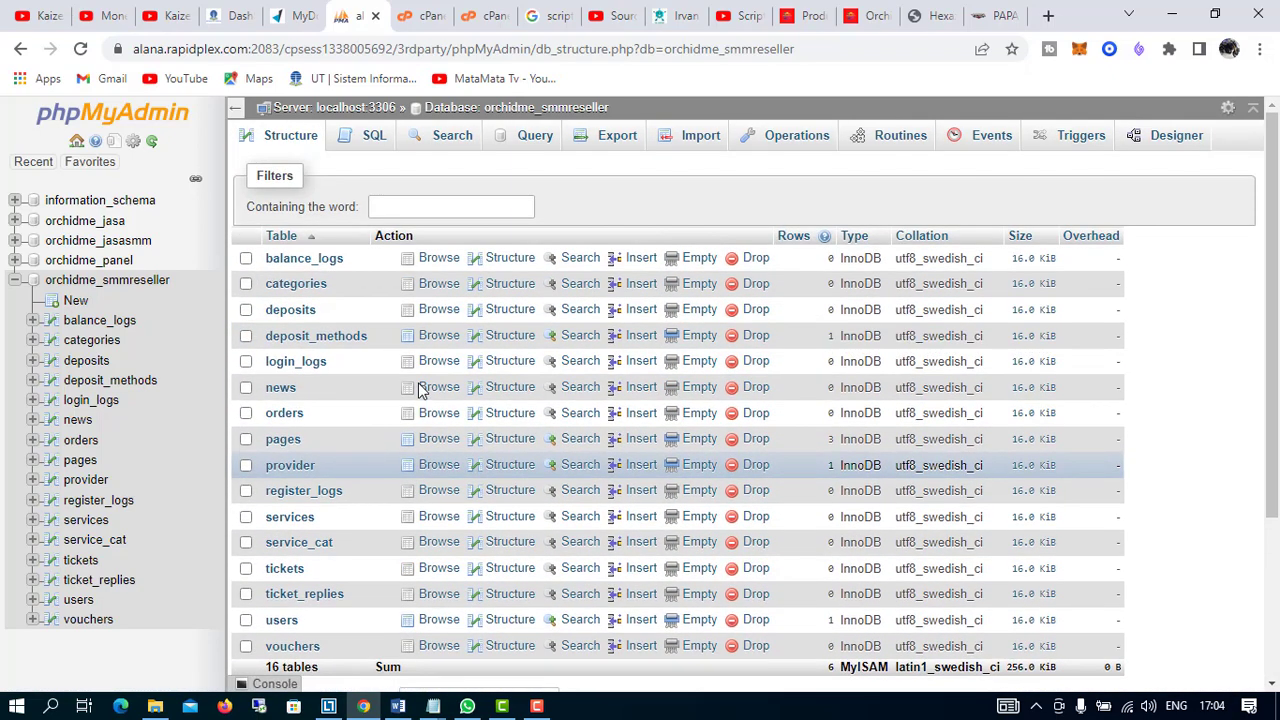
pyautogui.click(491, 18)
pyautogui.scroll(-4, 443, 430)
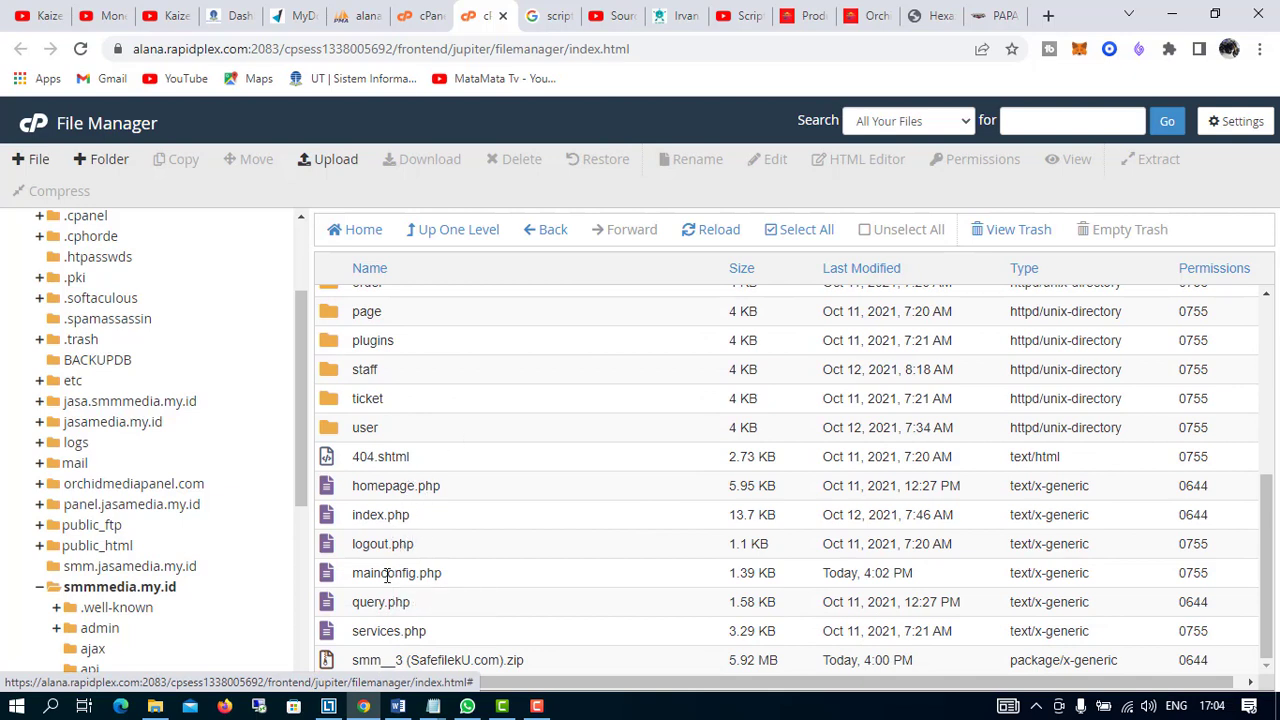
# Step: Open mainconfig.php from smmmedia.my.id in the File Manager code editor
pyautogui.click(387, 574)
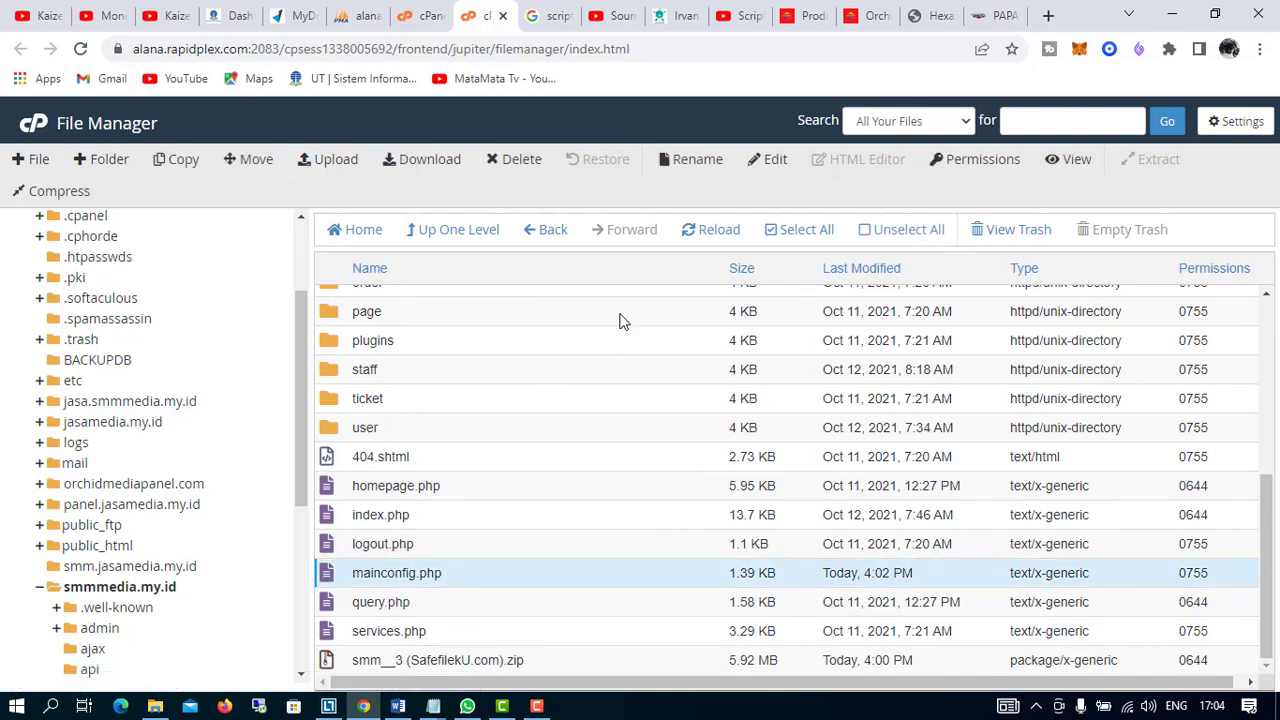
pyautogui.click(776, 162)
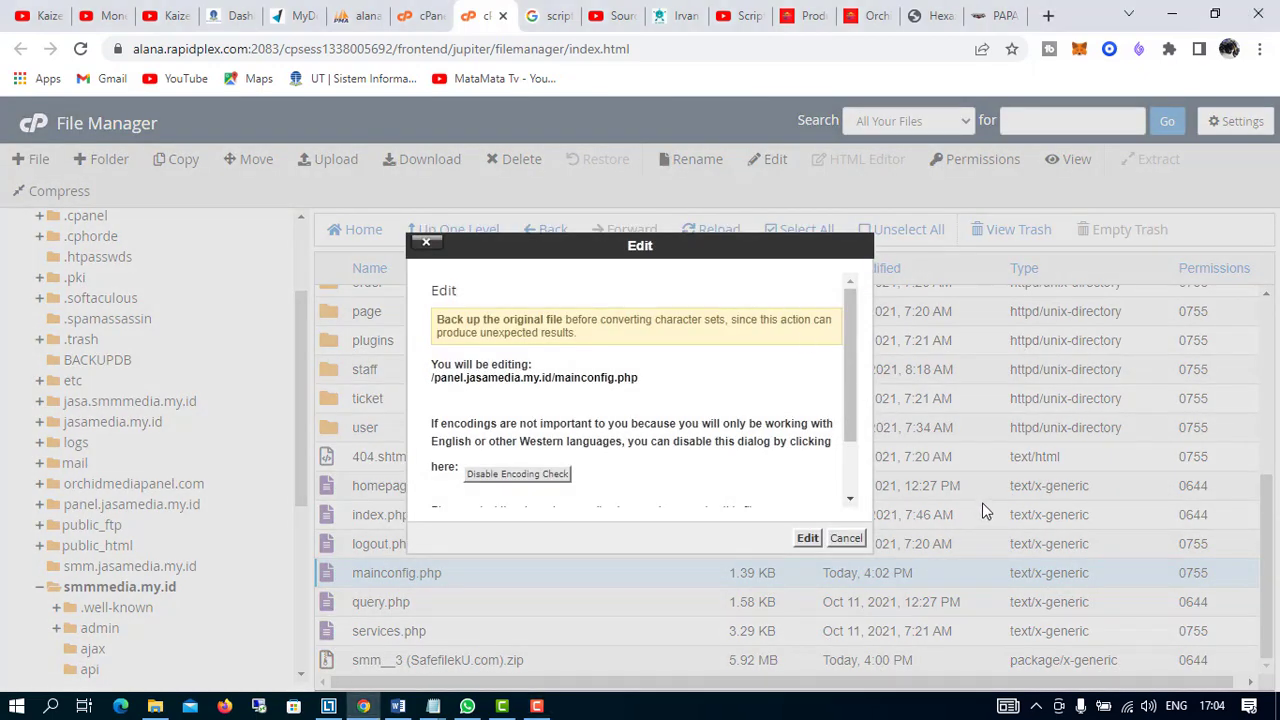
pyautogui.click(807, 538)
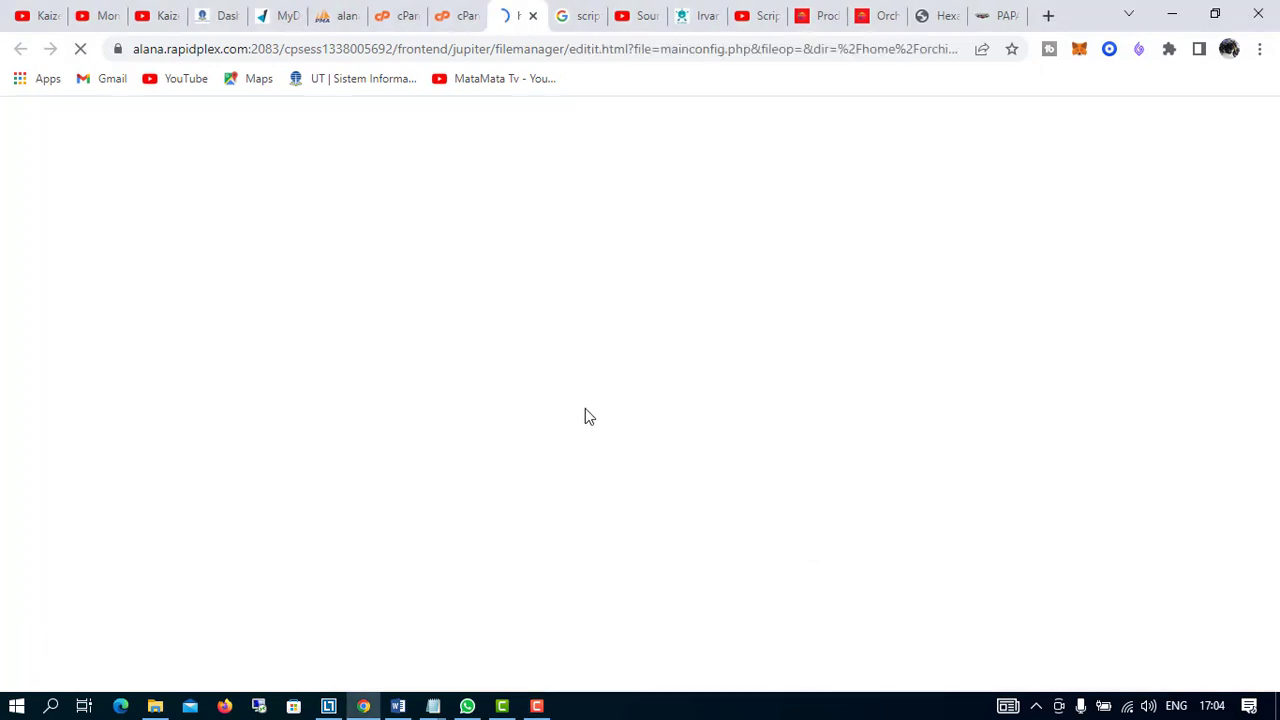
pyautogui.scroll(-1, 383, 375)
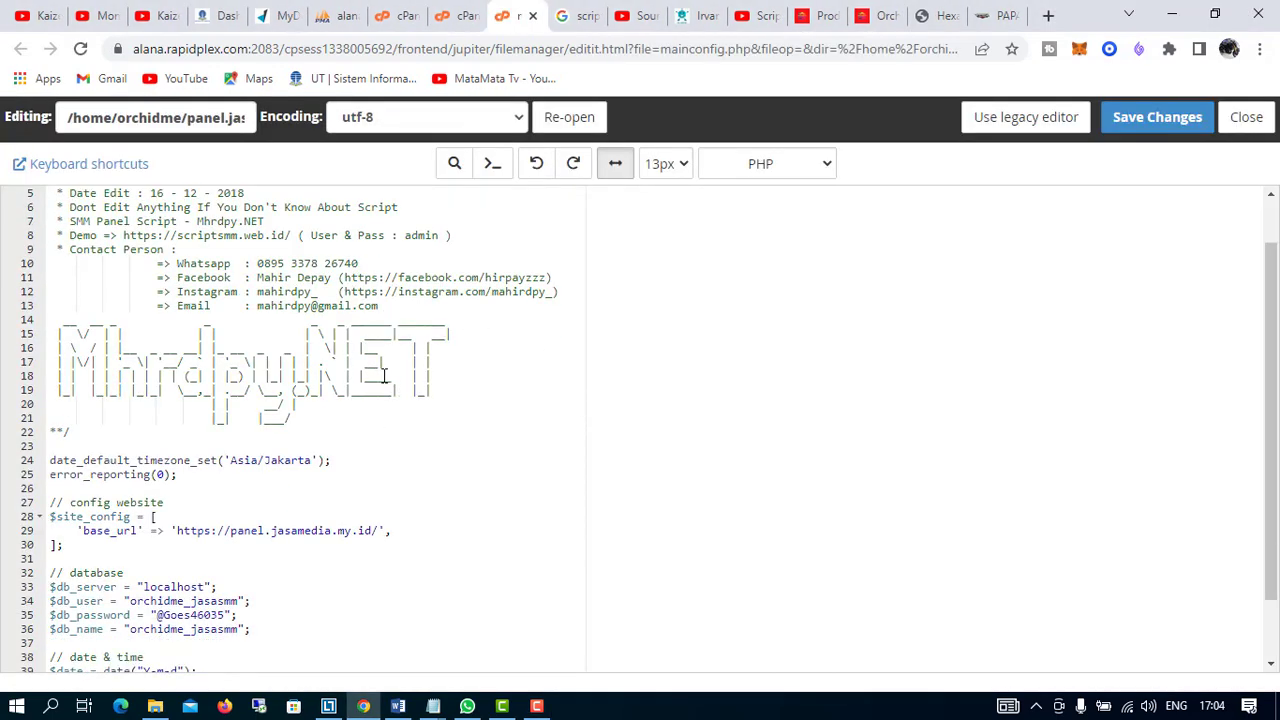
pyautogui.scroll(-1, 383, 375)
pyautogui.scroll(-1, 351, 389)
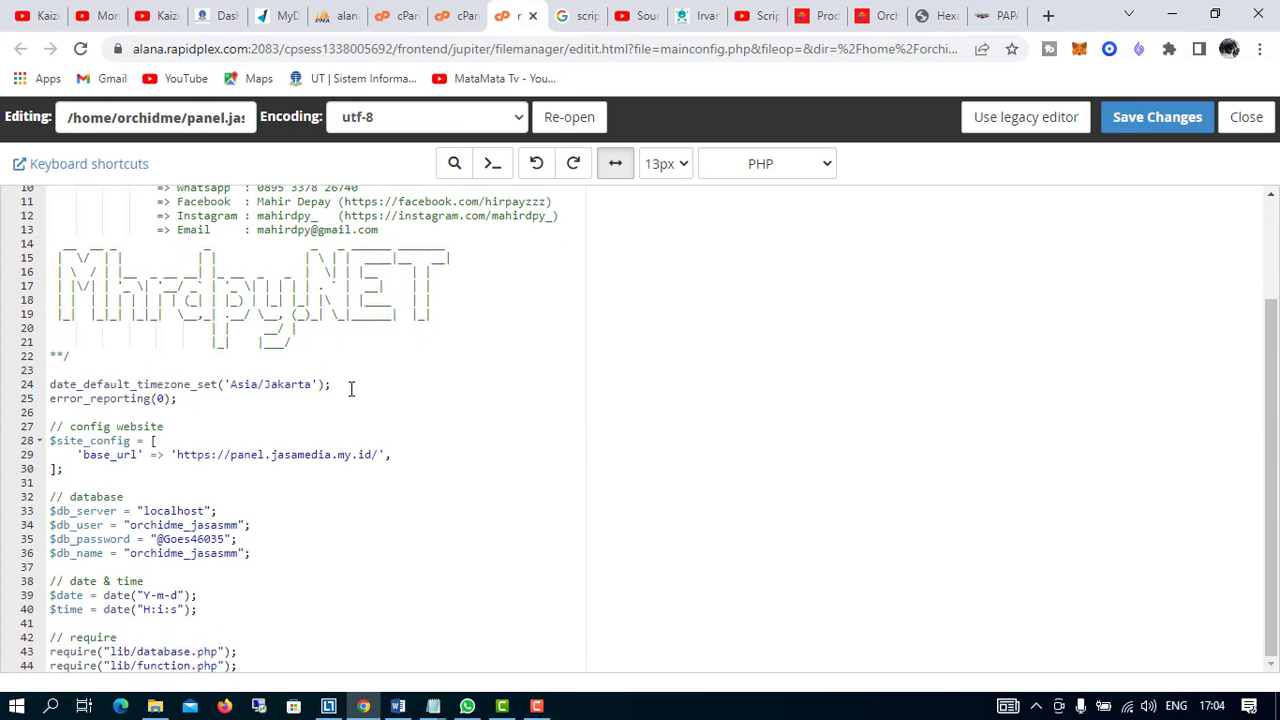
pyautogui.click(372, 453)
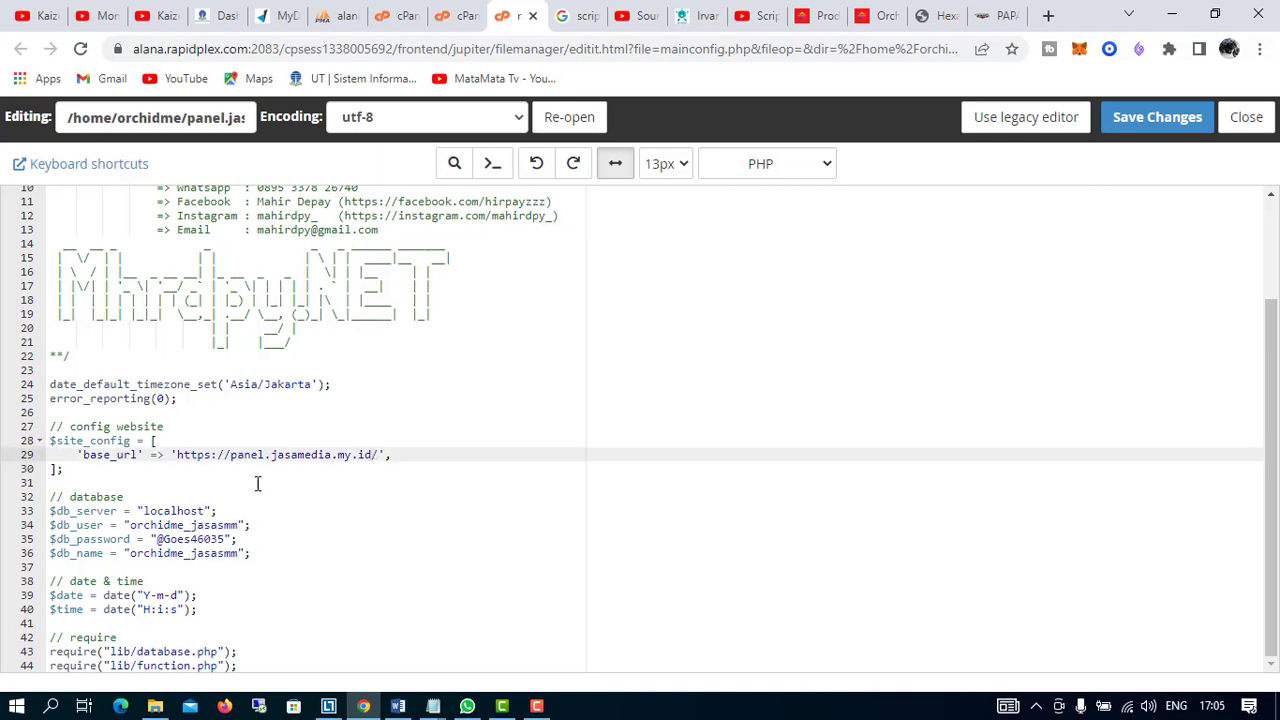
pyautogui.click(333, 454)
pyautogui.press('BackSpace')
pyautogui.press('BackSpace')
pyautogui.press('BackSpace')
pyautogui.press('BackSpace')
pyautogui.press('BackSpace')
pyautogui.press('BackSpace')
pyautogui.press('BackSpace')
pyautogui.press('BackSpace')
pyautogui.press('BackSpace')
pyautogui.press('BackSpace')
pyautogui.press('BackSpace')
pyautogui.press('BackSpace')
pyautogui.press('BackSpace')
pyautogui.press('BackSpace')
pyautogui.press('BackSpace')
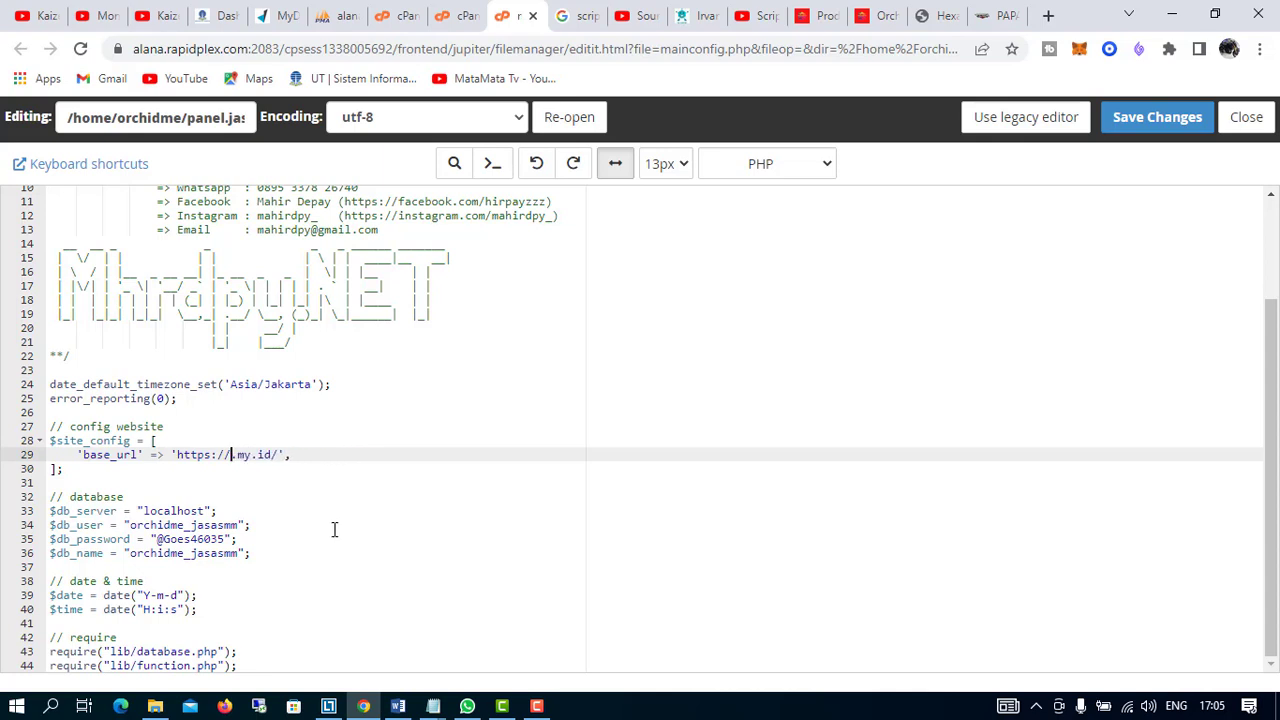
# Step: Retype the database password, set $db_user and $db_name to orchidme_smmreseller, and save
pyautogui.click(226, 539)
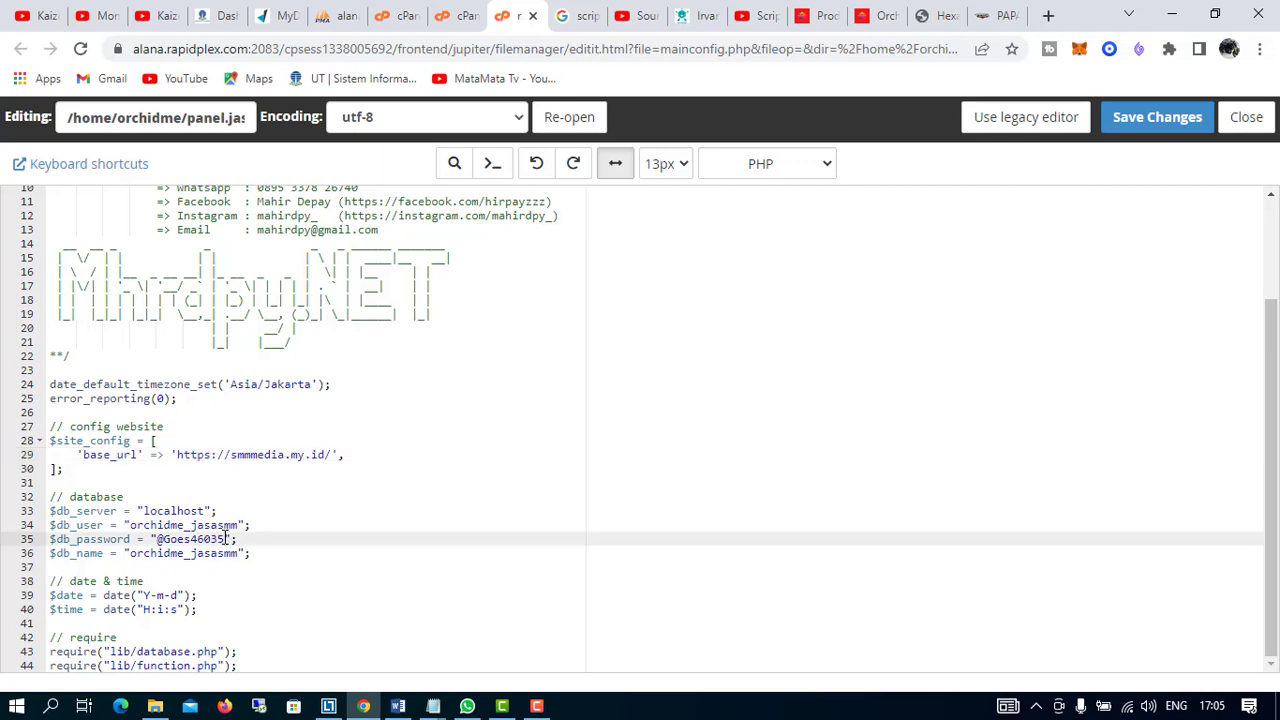
pyautogui.press('BackSpace')
pyautogui.press('BackSpace')
pyautogui.press('BackSpace')
pyautogui.press('BackSpace')
pyautogui.press('BackSpace')
pyautogui.click(241, 525)
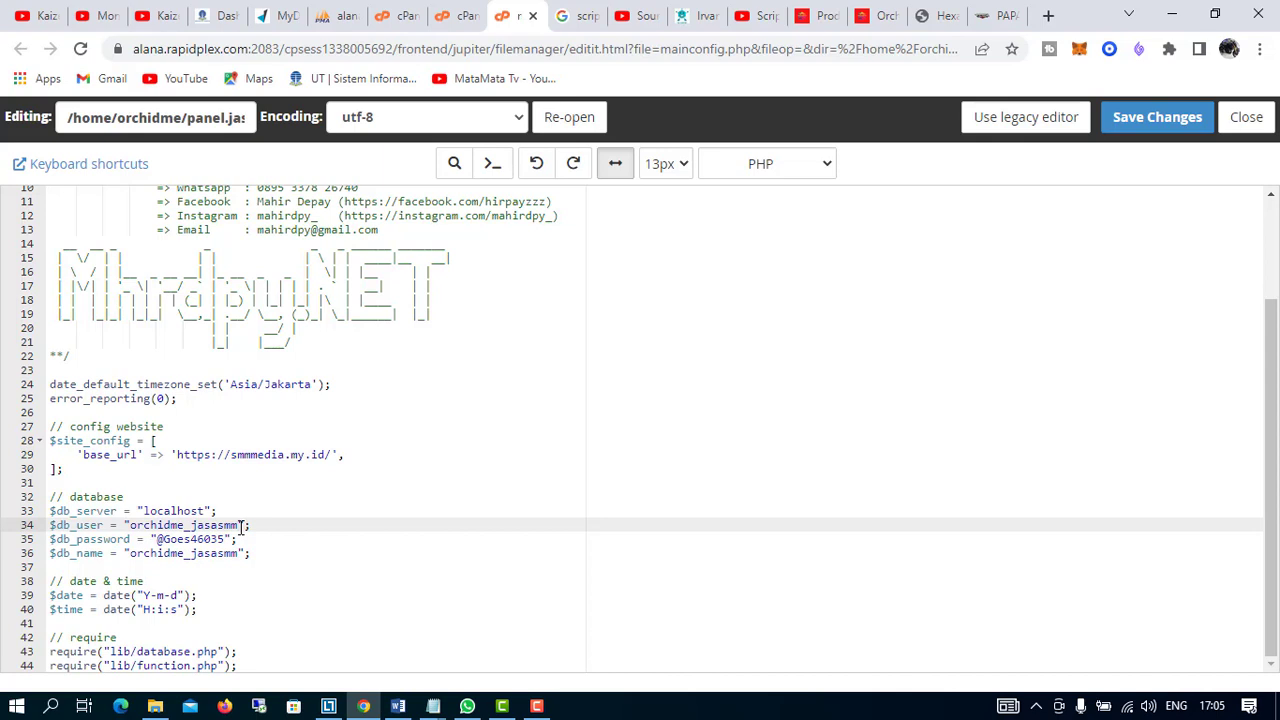
pyautogui.press('BackSpace')
pyautogui.press('BackSpace')
pyautogui.press('BackSpace')
pyautogui.press('BackSpace')
pyautogui.press('BackSpace')
pyautogui.press('BackSpace')
pyautogui.press('BackSpace')
pyautogui.click(239, 553)
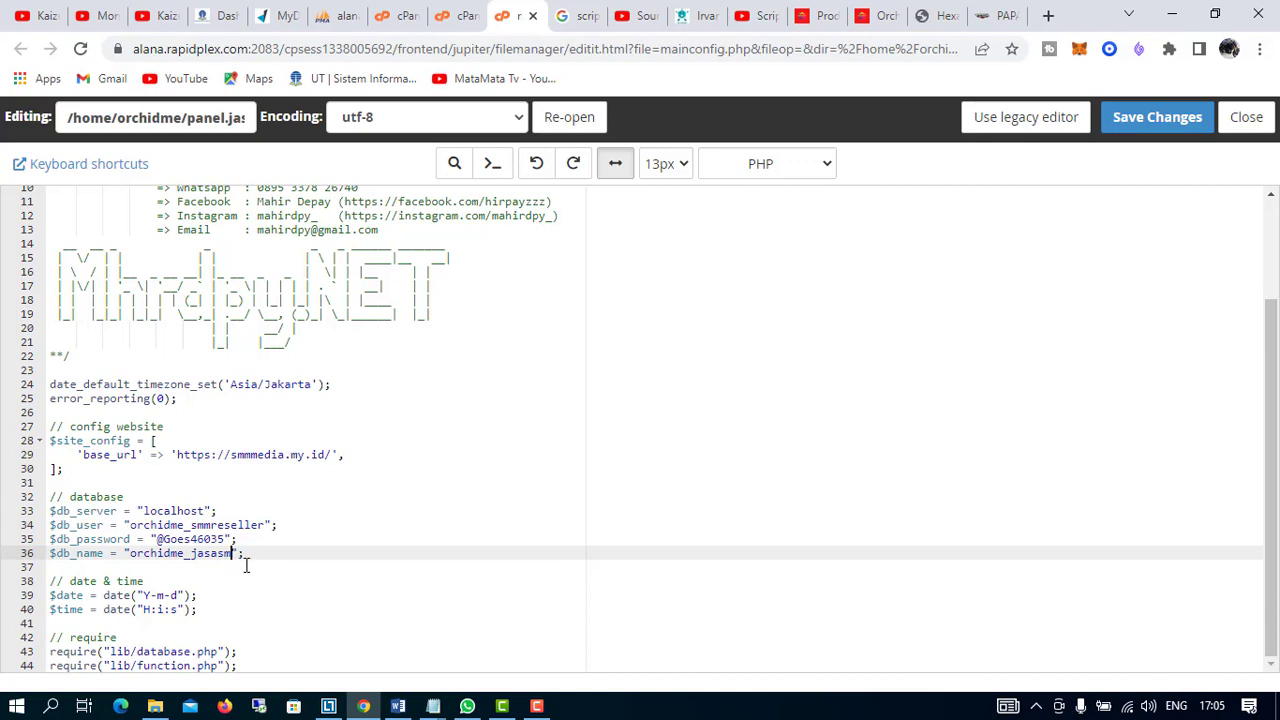
pyautogui.press('BackSpace')
pyautogui.press('BackSpace')
pyautogui.press('BackSpace')
pyautogui.press('BackSpace')
pyautogui.press('BackSpace')
pyautogui.press('BackSpace')
pyautogui.write('smmreseller')
pyautogui.click(1155, 122)
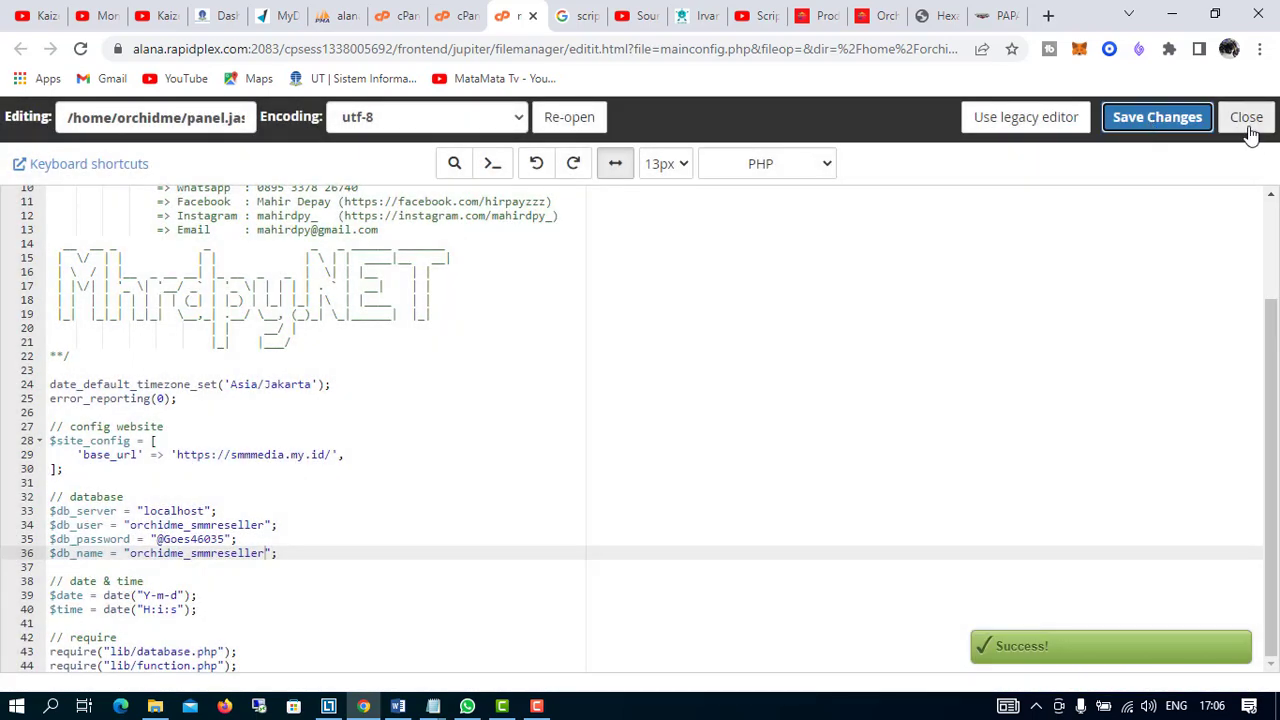
# Step: Close the mainconfig.php editor and recheck the cara-install notes before returning to File Manager
pyautogui.click(1247, 118)
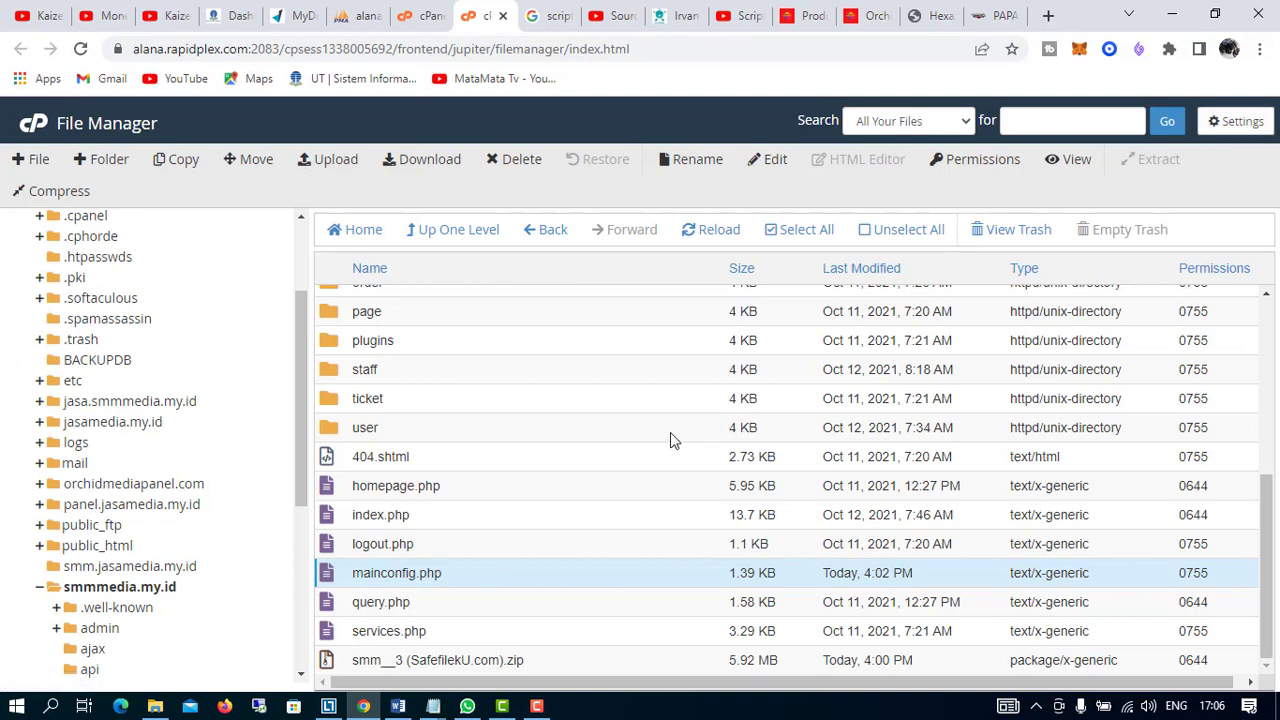
pyautogui.click(434, 707)
pyautogui.click(284, 645)
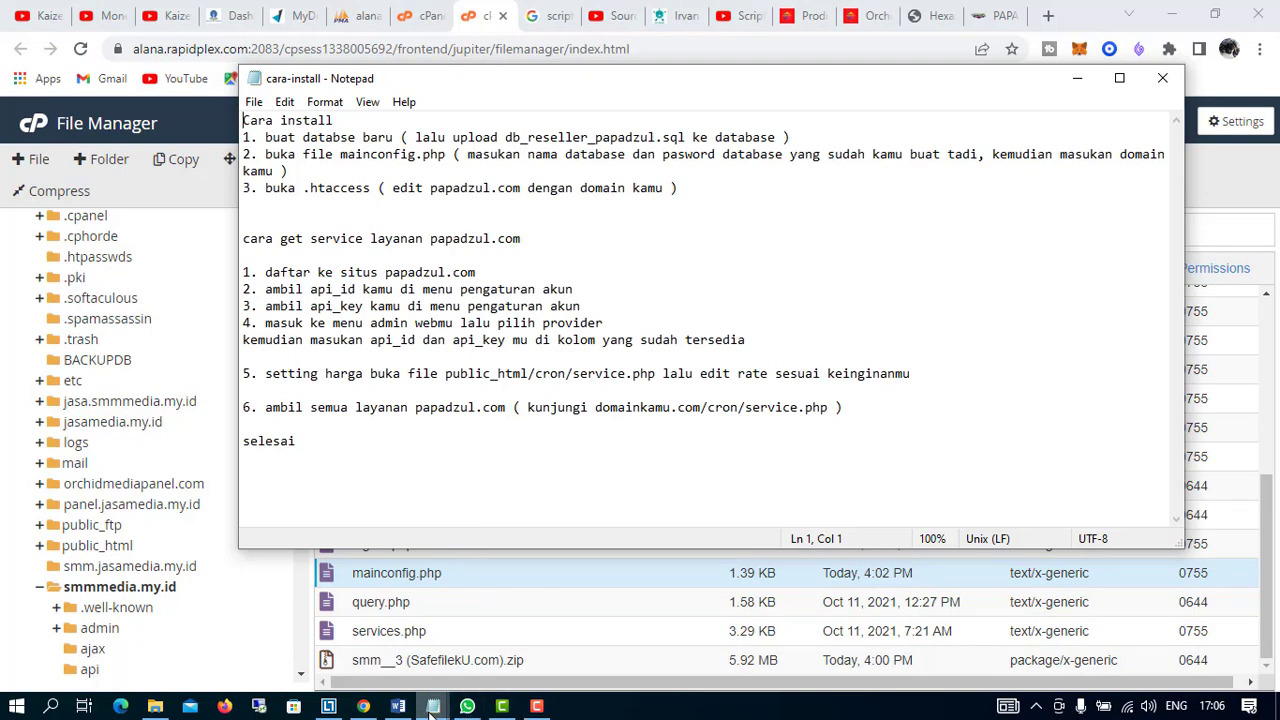
pyautogui.click(363, 707)
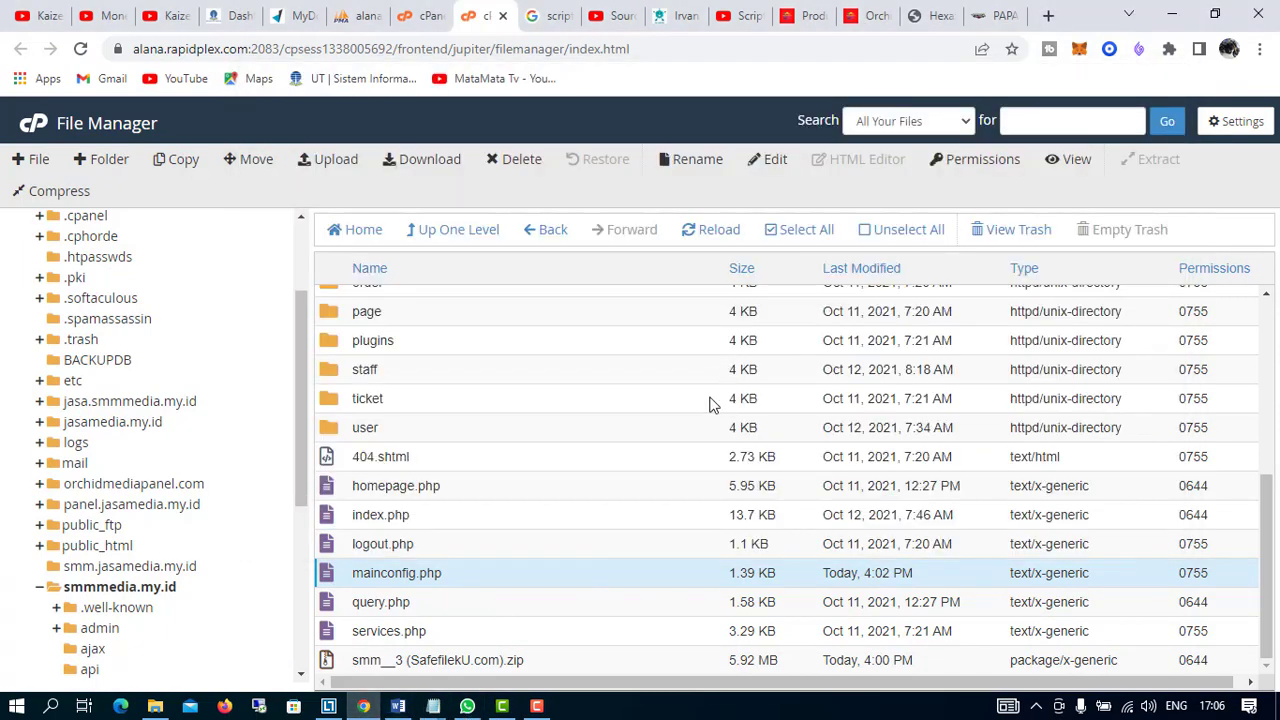
# Step: Try smmmedia.my.id in a new tab, get ERR_SSL_VERSION_OR_CIPHER_MISMATCH, then return to File Manager
pyautogui.click(1048, 15)
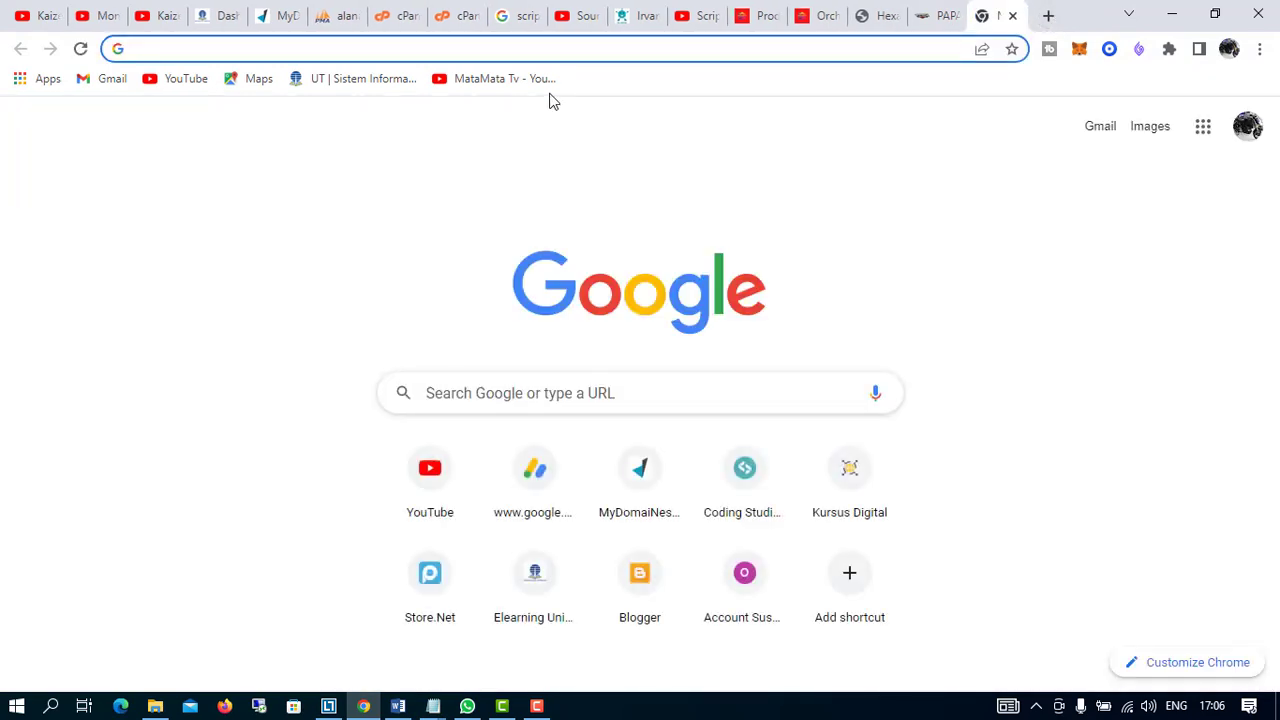
pyautogui.write('smm')
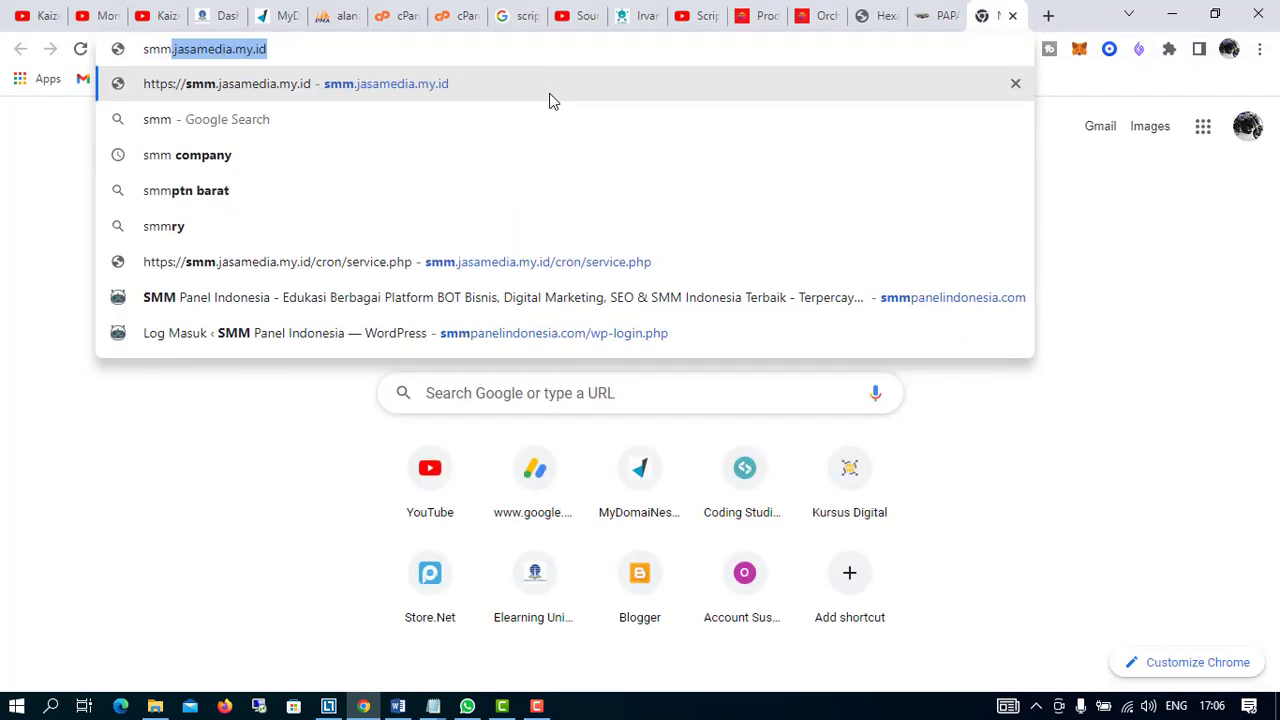
pyautogui.write('med')
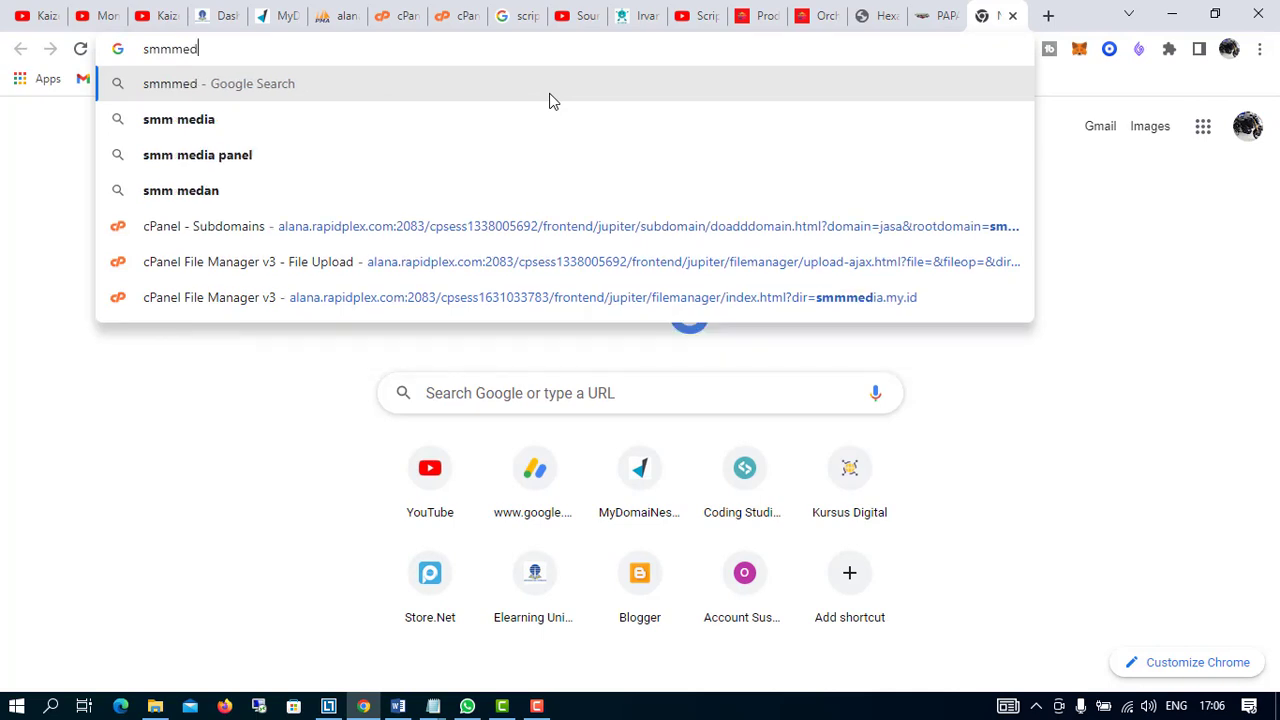
pyautogui.write('ia')
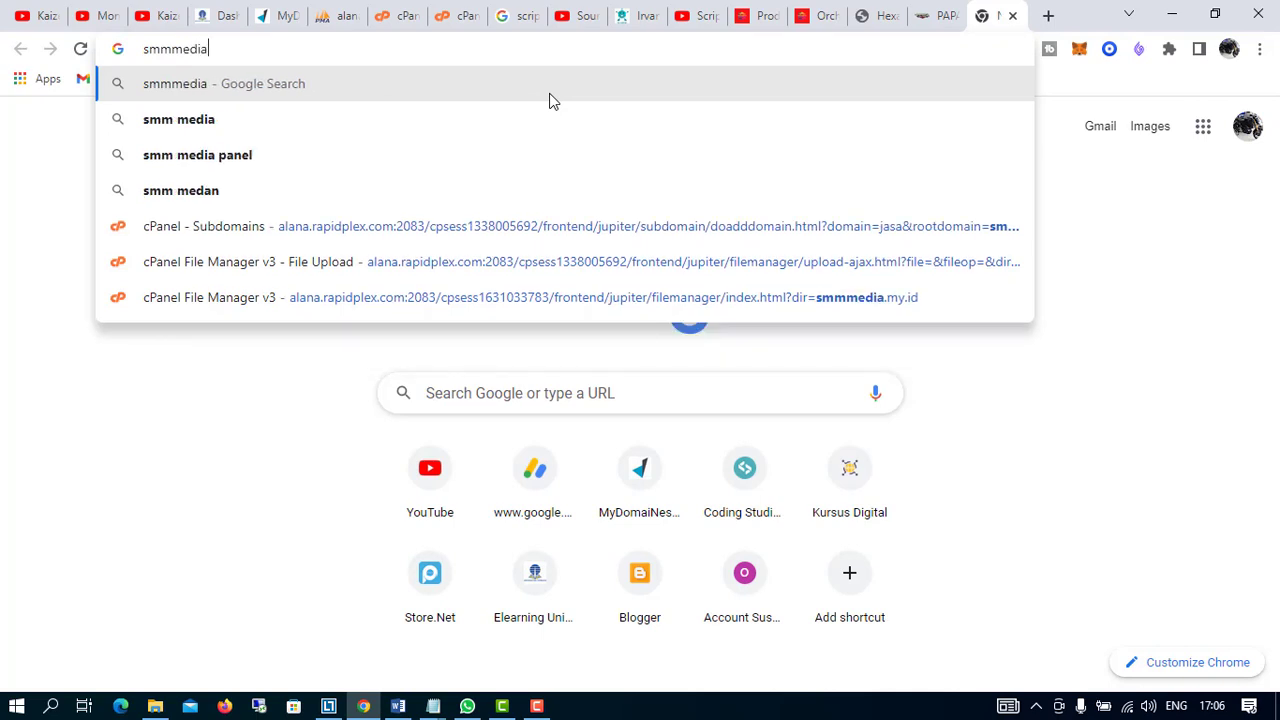
pyautogui.write('.m')
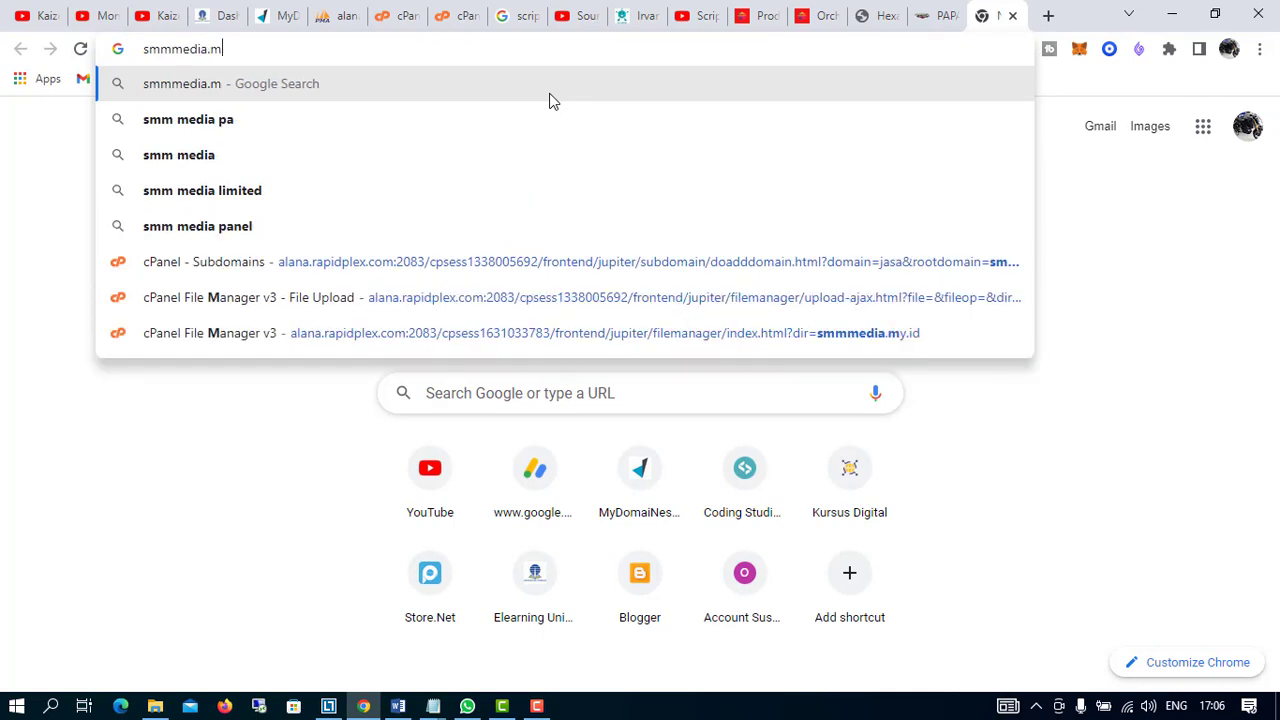
pyautogui.write('y.id')
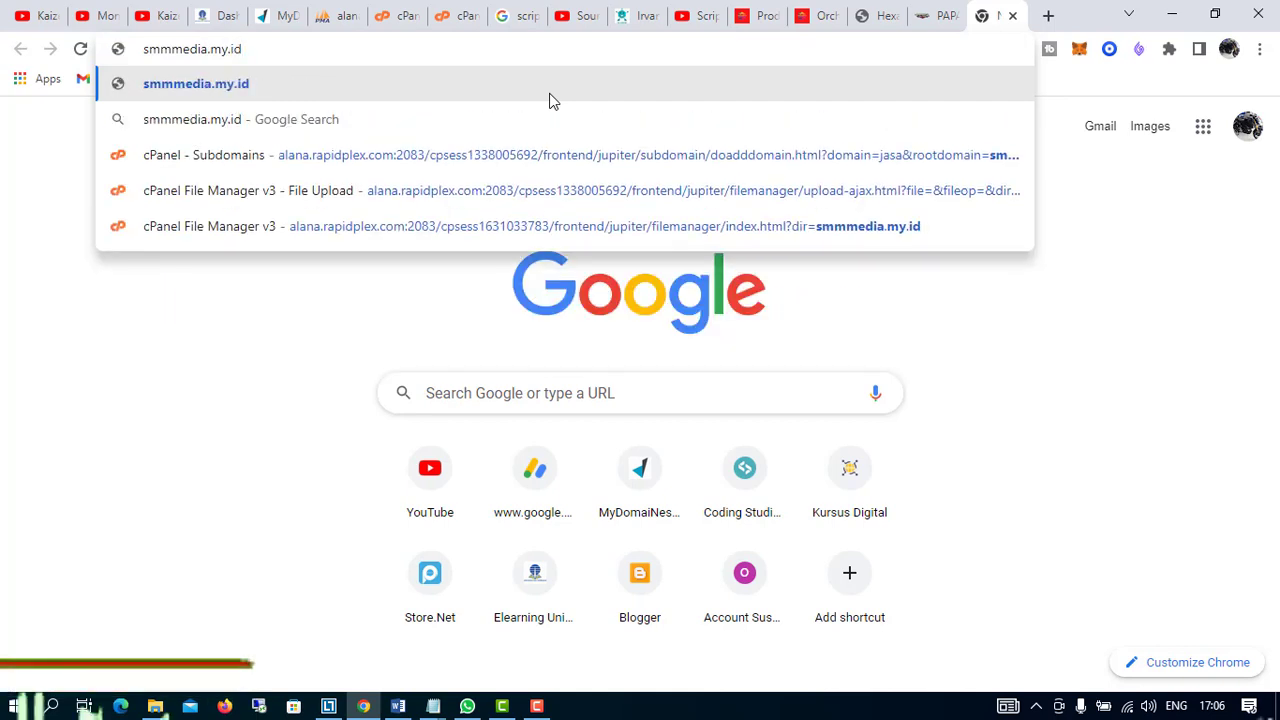
pyautogui.press('Return')
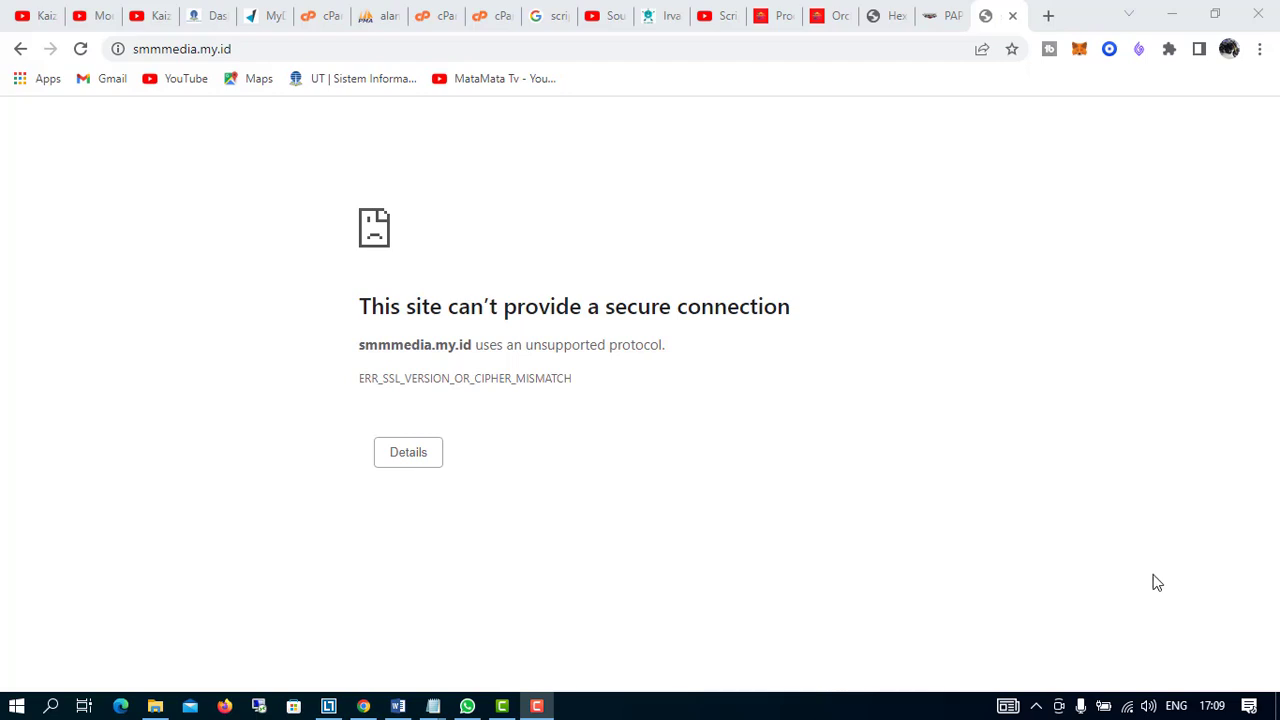
pyautogui.click(489, 28)
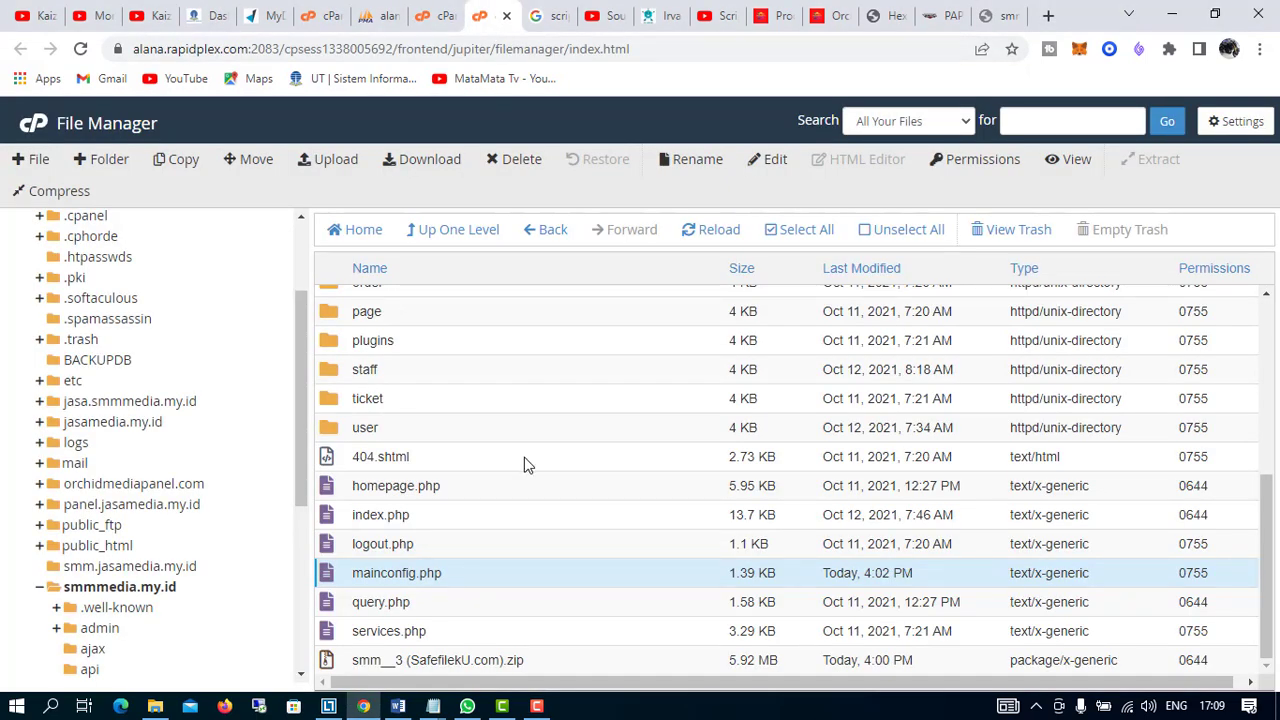
# Step: Open the local .htaccess from the sc_reseller_terbaru folder in Notepad++
pyautogui.click(157, 707)
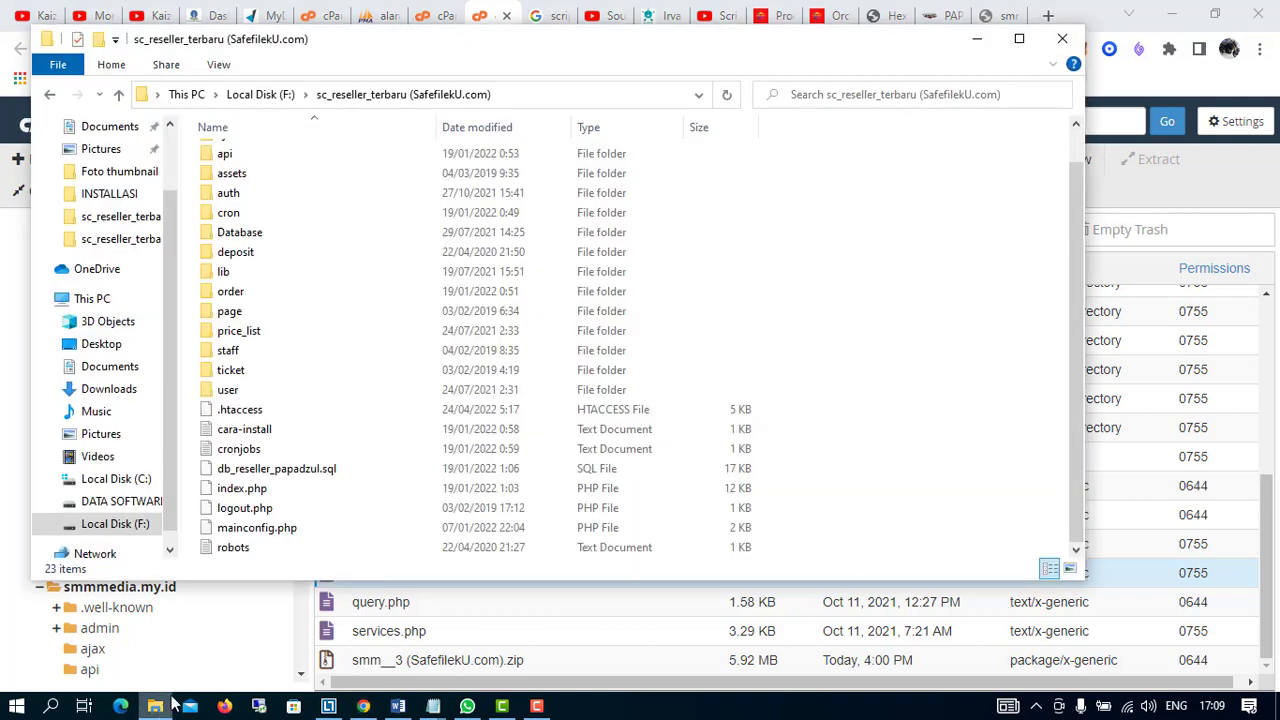
pyautogui.click(299, 408)
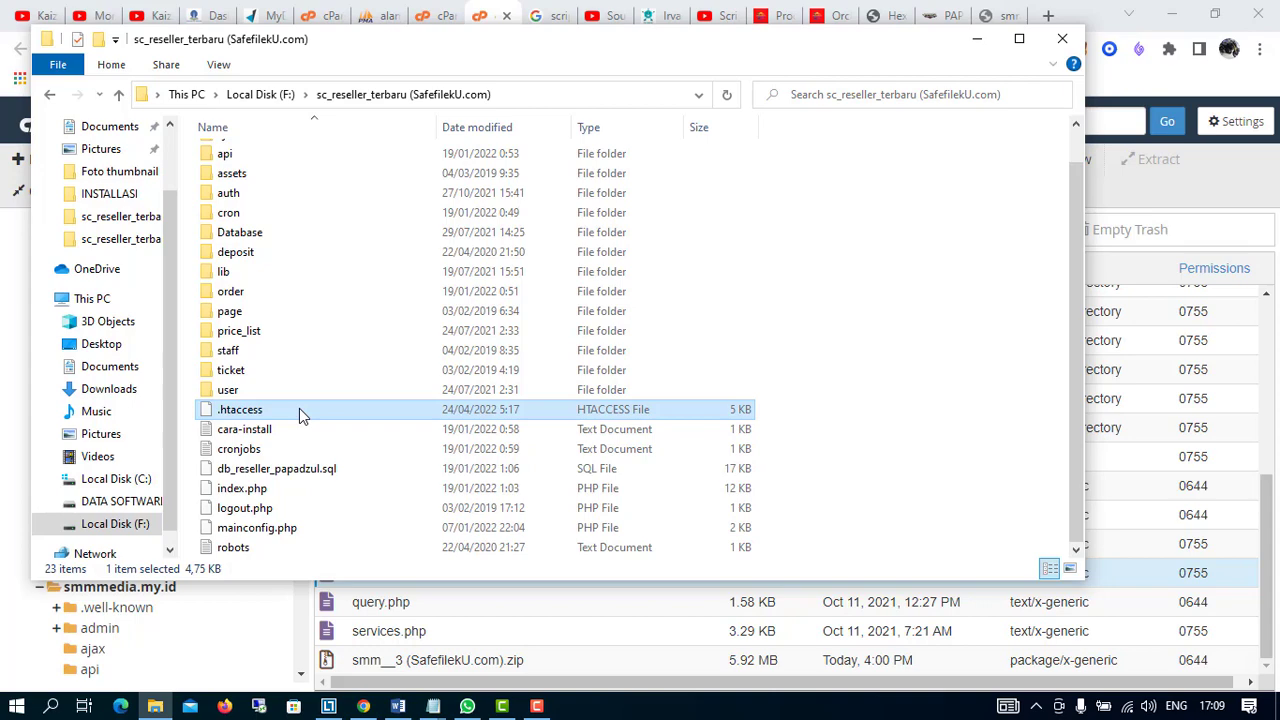
pyautogui.rightClick(299, 408)
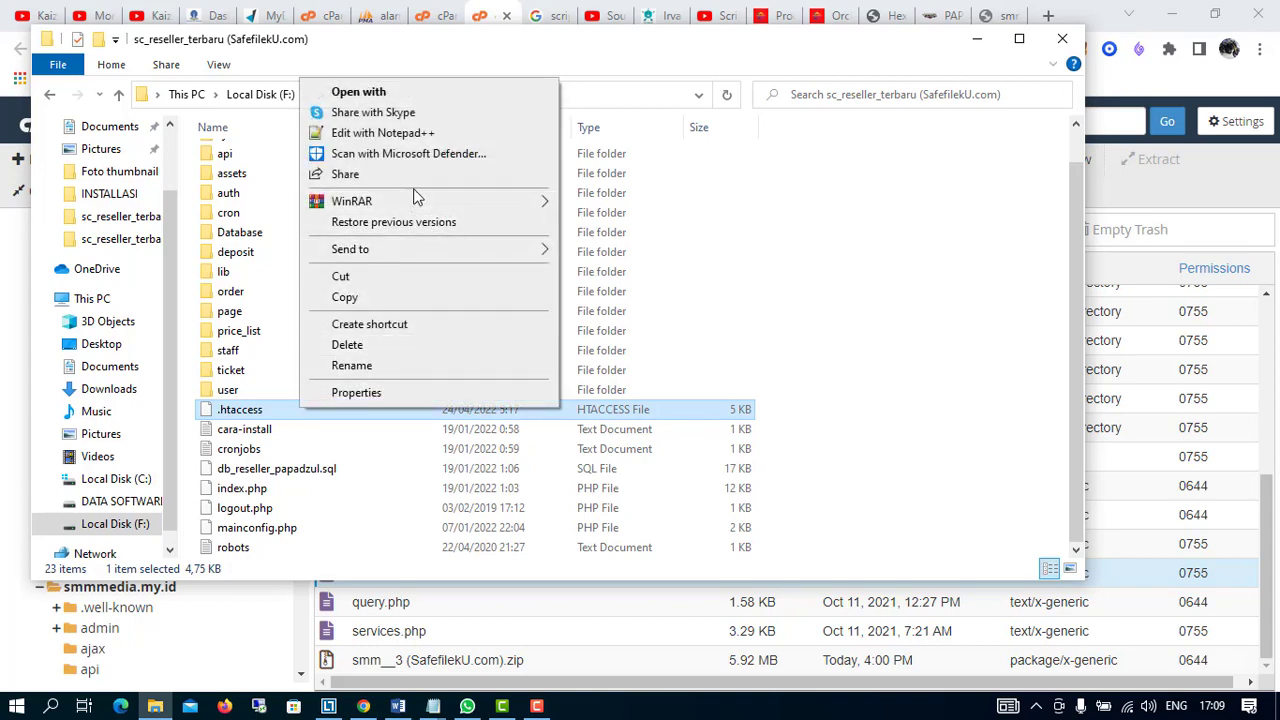
pyautogui.click(407, 138)
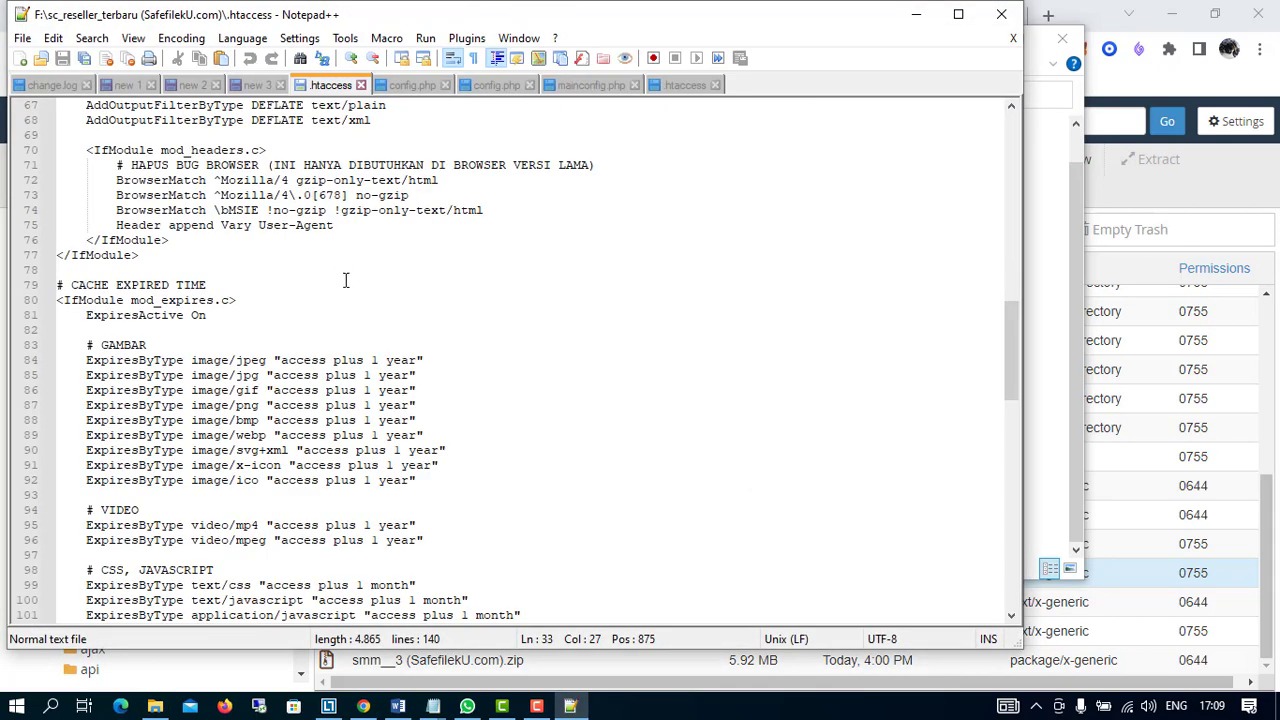
# Step: Save .htaccess with its referer rules pointing at smmmedia.my.id, then return to cPanel
pyautogui.scroll(-2, 346, 280)
pyautogui.scroll(-3, 358, 430)
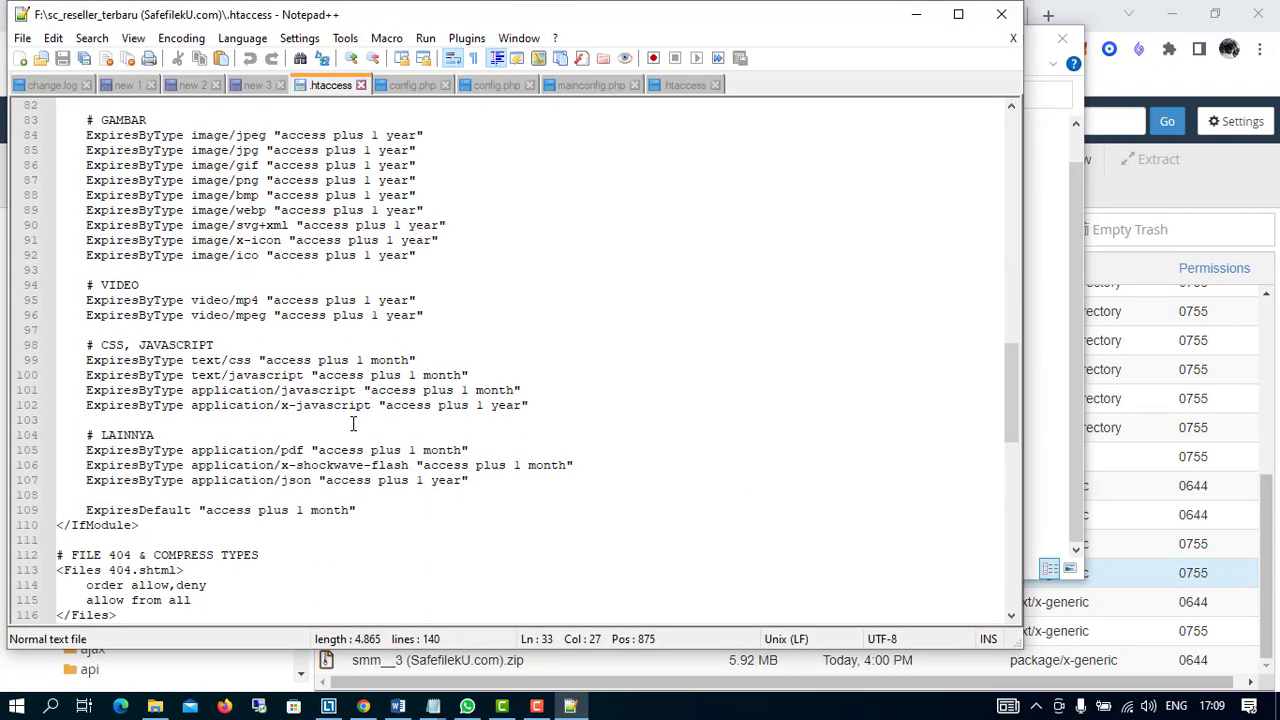
pyautogui.scroll(-2, 372, 488)
pyautogui.scroll(-8, 372, 495)
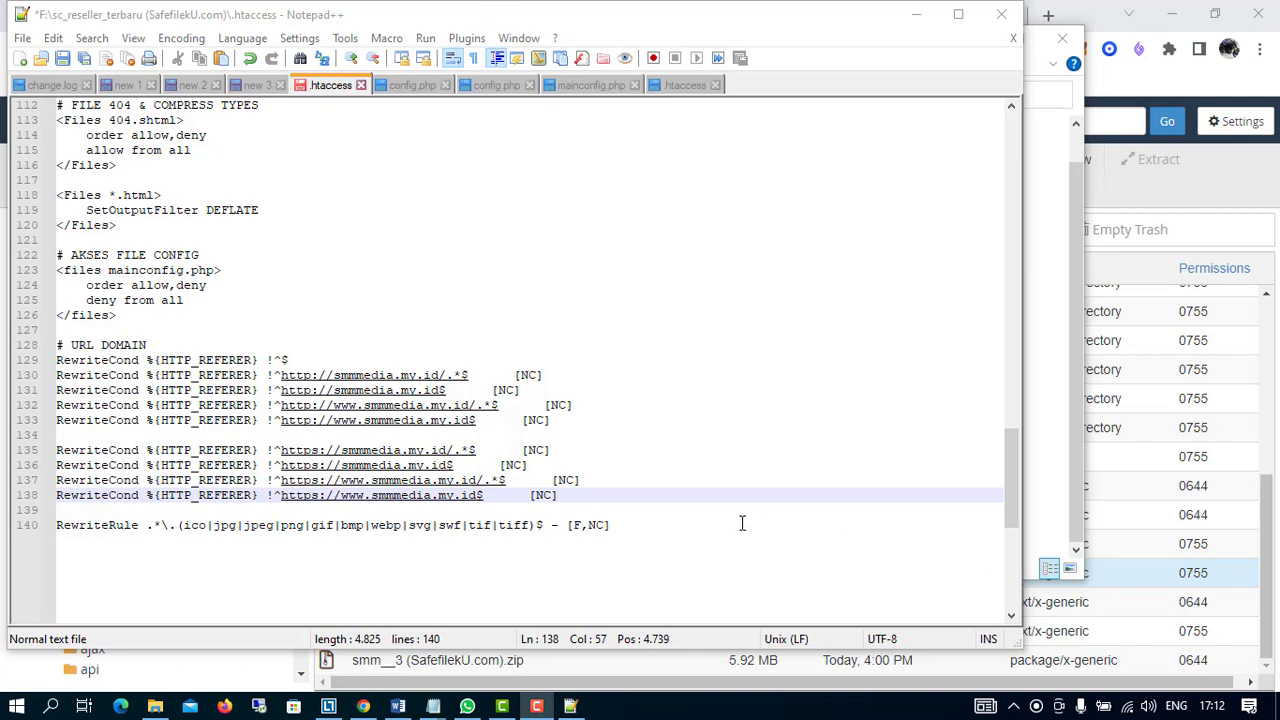
pyautogui.scroll(-1, 452, 505)
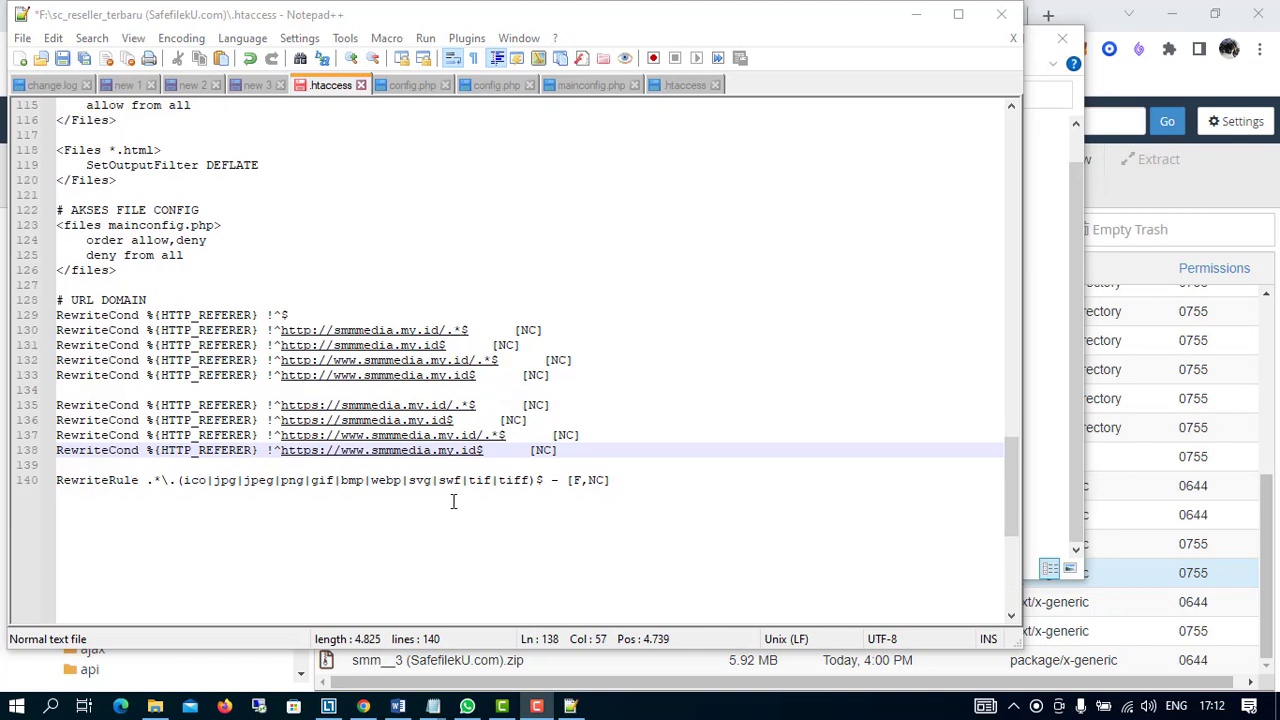
pyautogui.scroll(2, 464, 458)
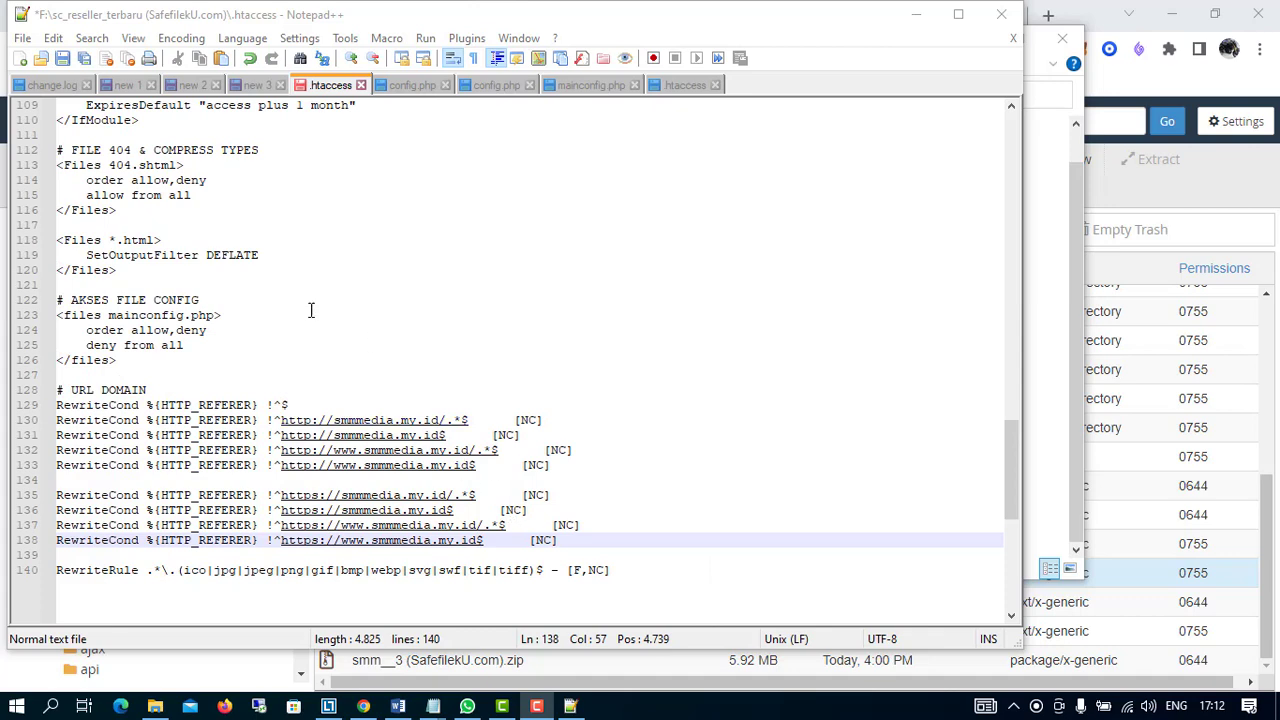
pyautogui.click(62, 58)
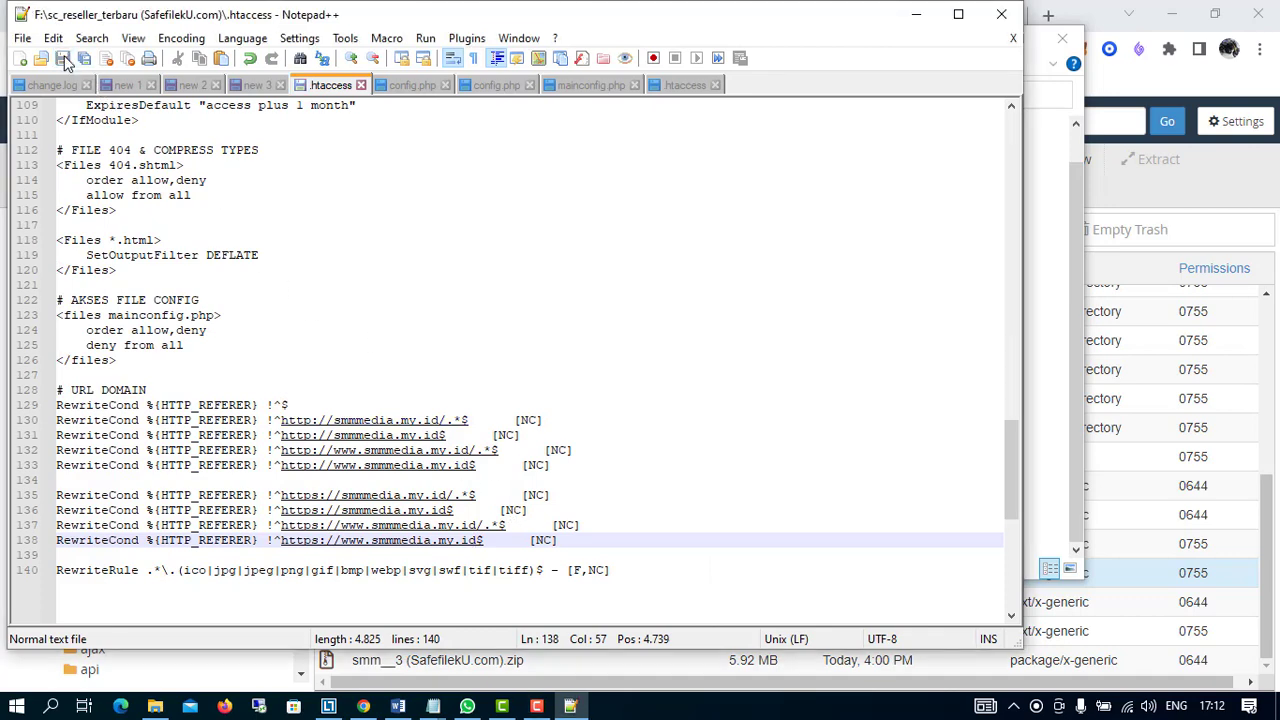
pyautogui.click(1185, 600)
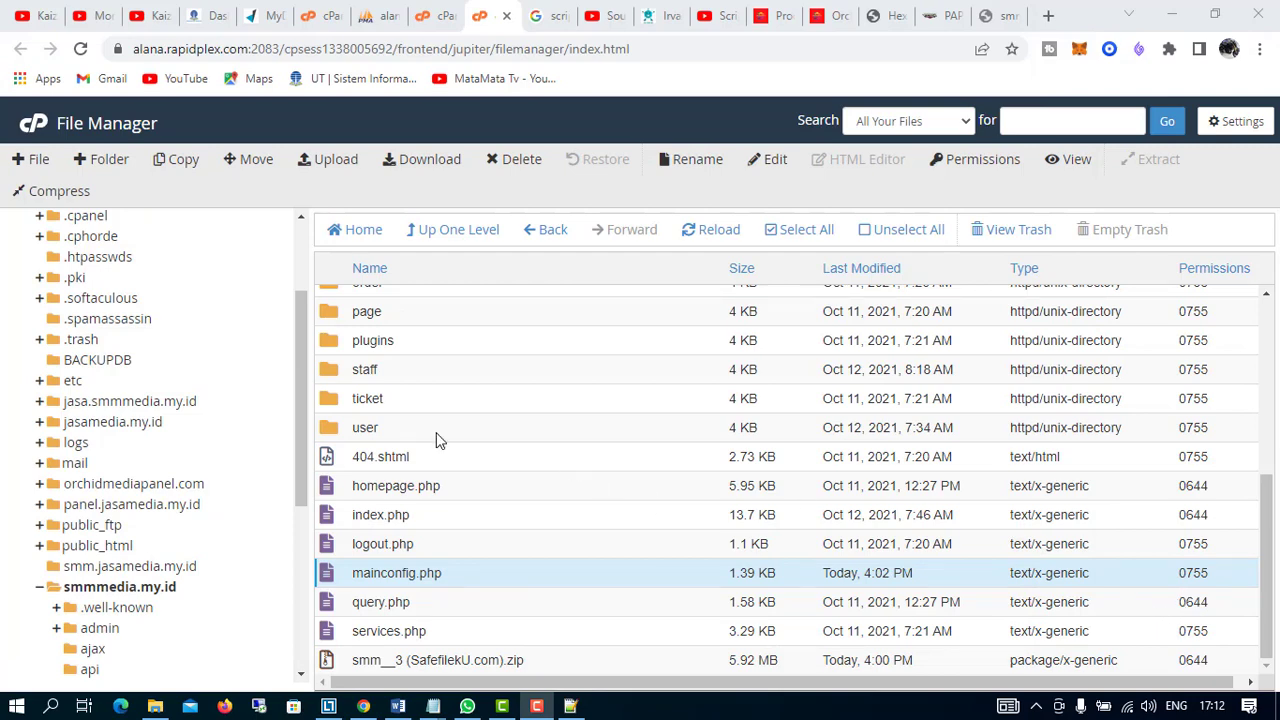
# Step: Upload the edited 4.71 KB .htaccess into the smmmedia.my.id folder and return to its listing
pyautogui.scroll(2, 433, 440)
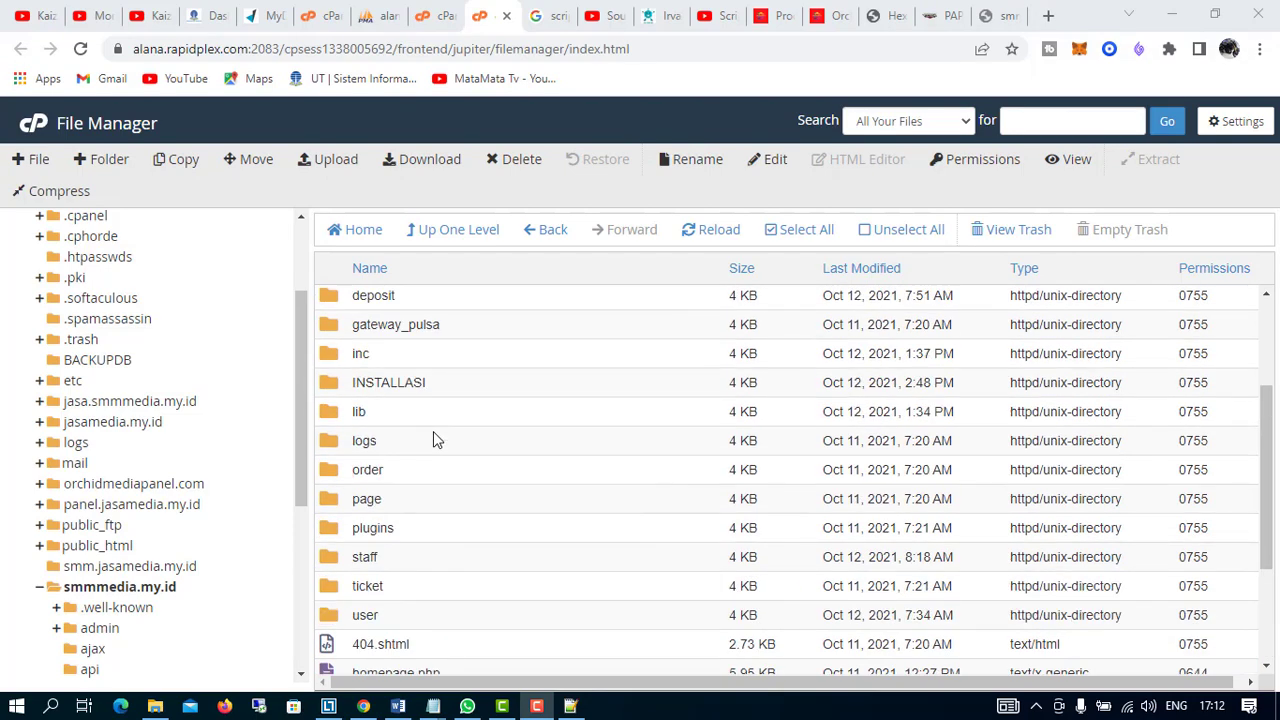
pyautogui.scroll(-2, 440, 471)
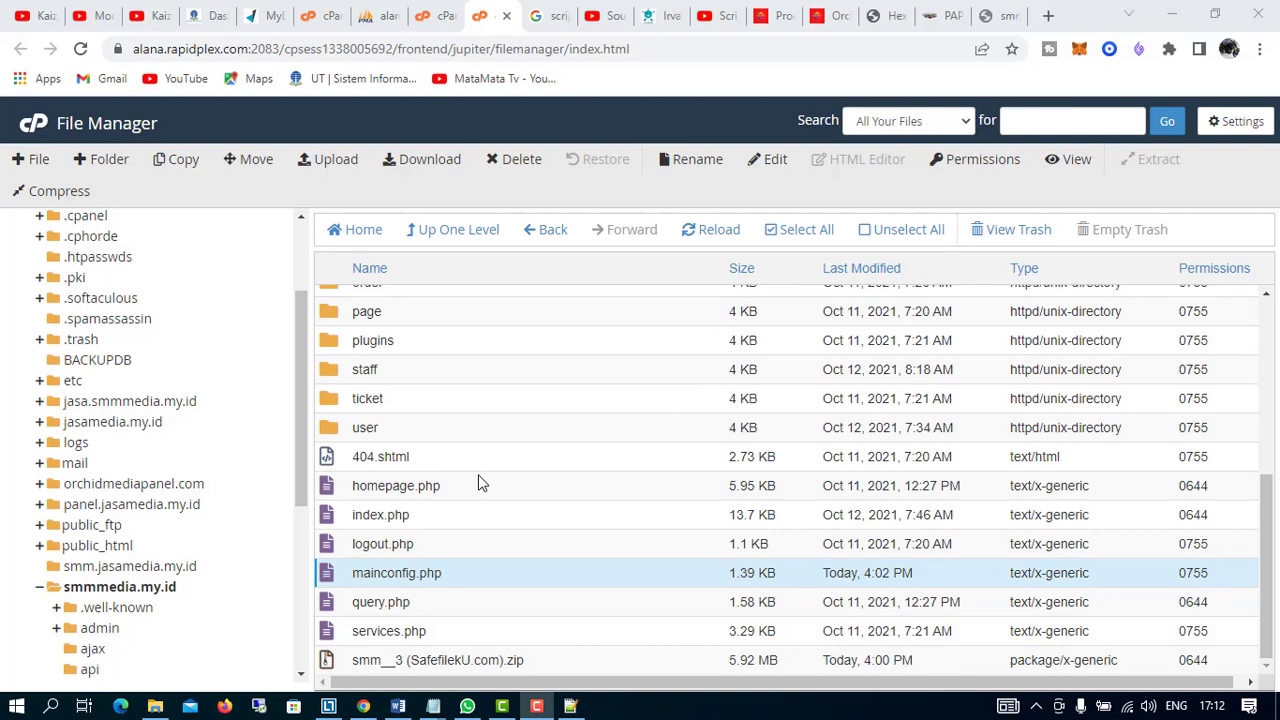
pyautogui.scroll(2, 476, 472)
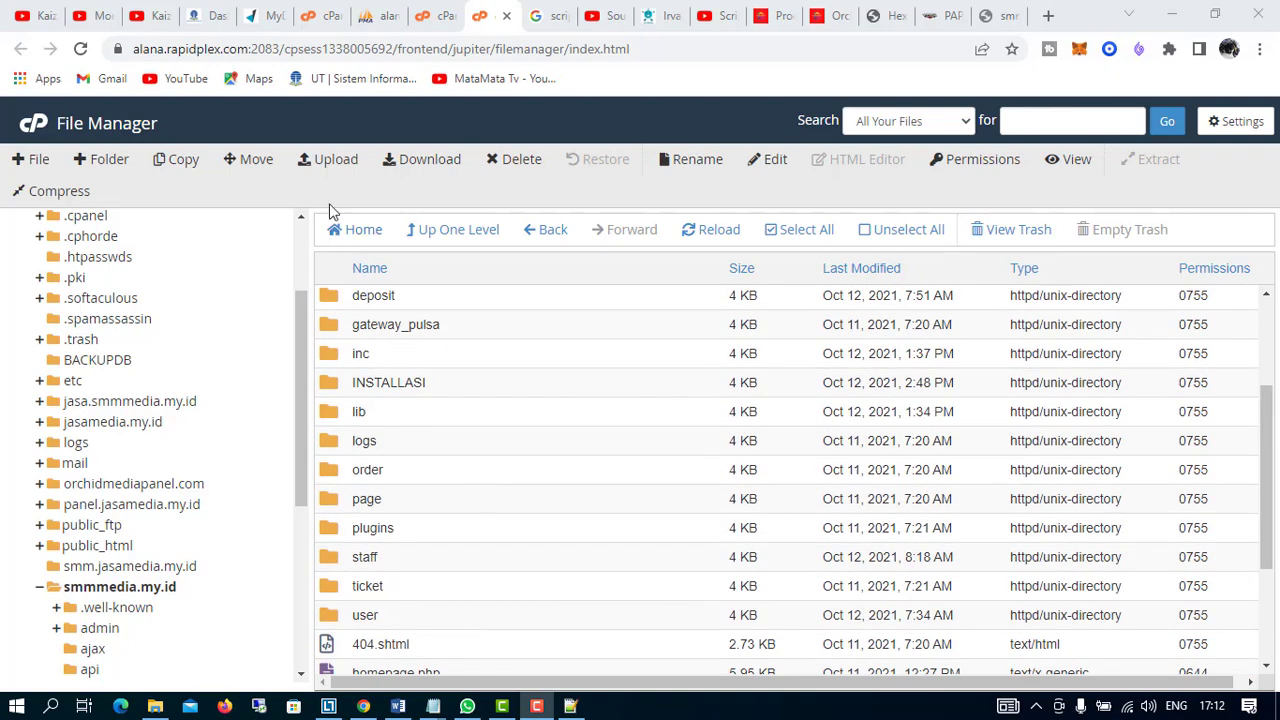
pyautogui.click(333, 162)
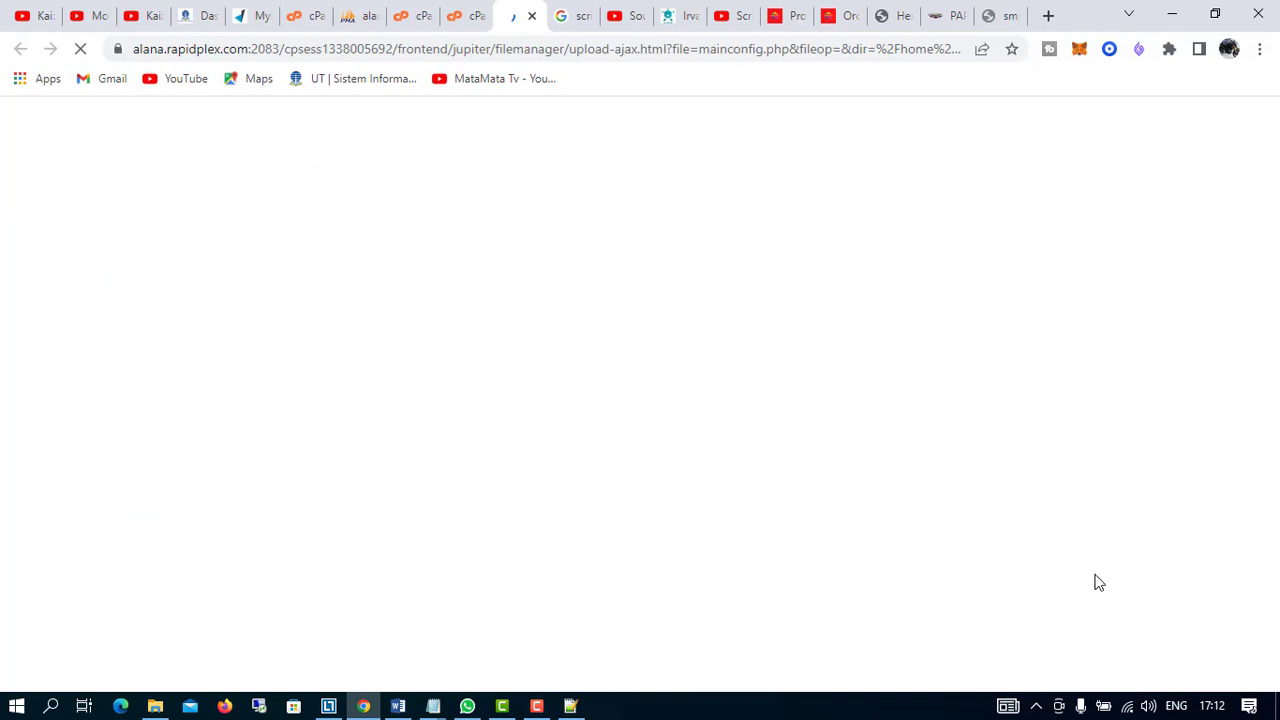
pyautogui.click(155, 706)
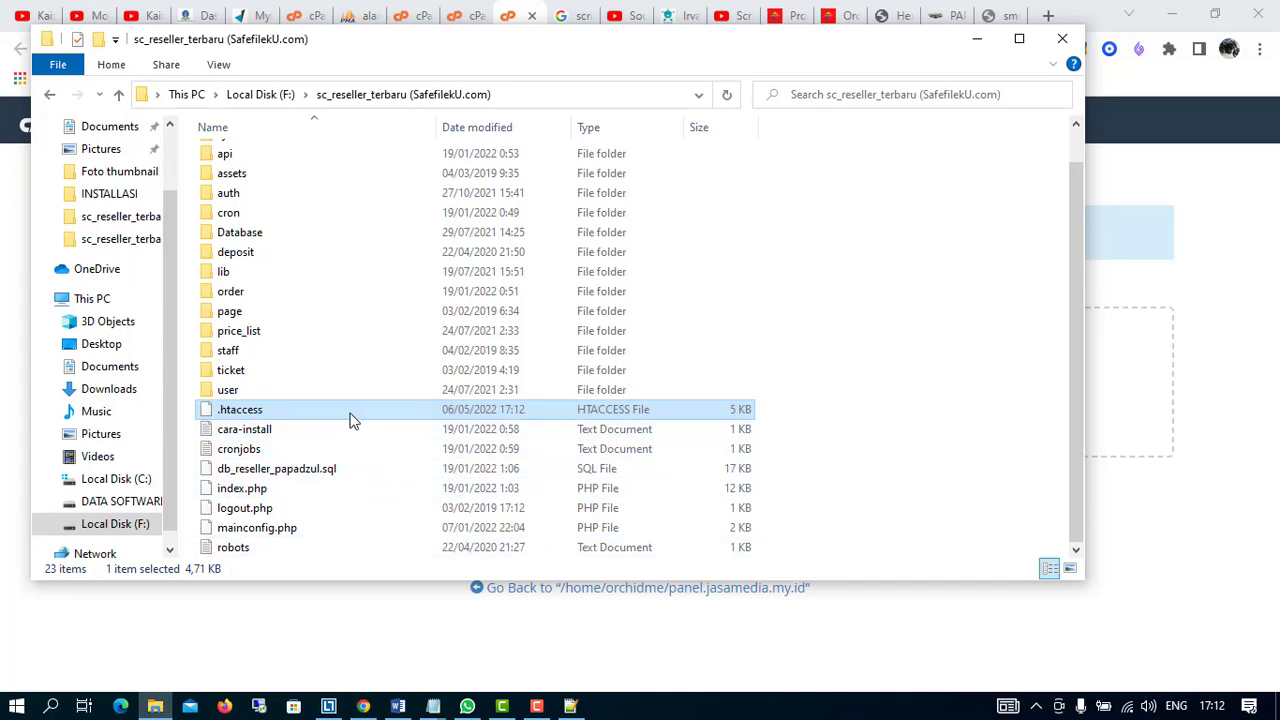
pyautogui.moveTo(355, 417); pyautogui.dragTo(1130, 436)
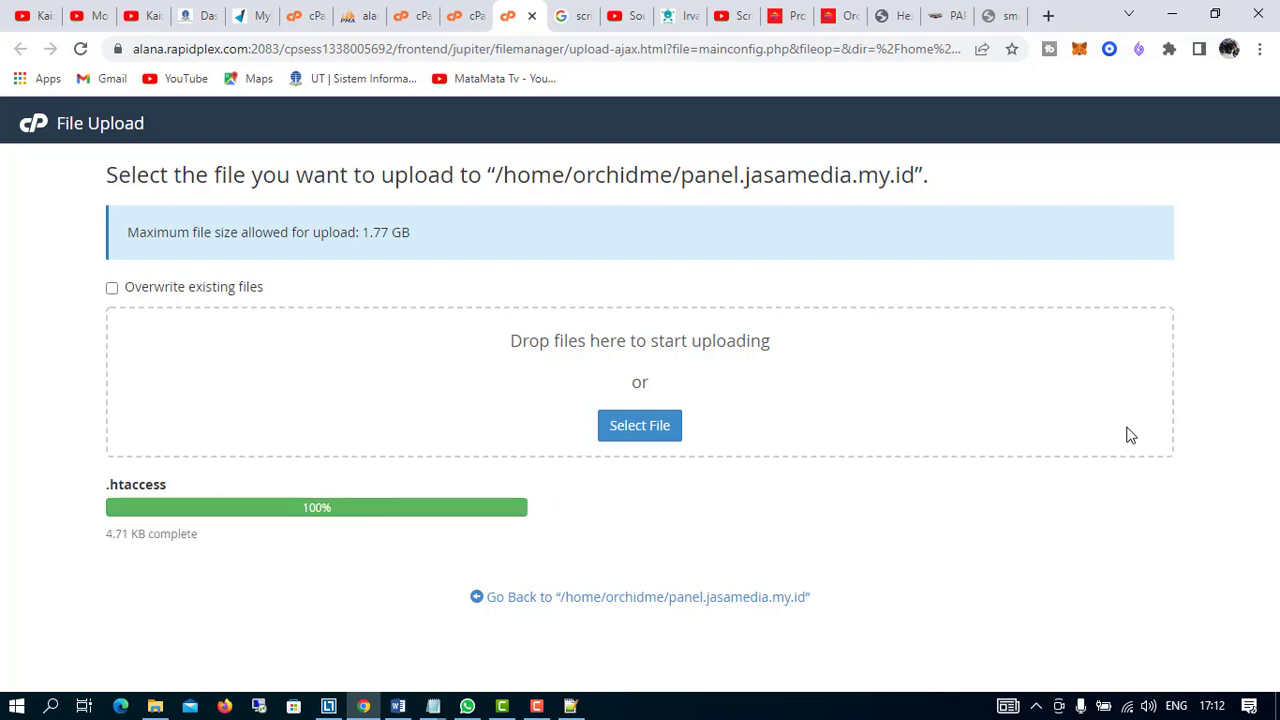
pyautogui.click(737, 598)
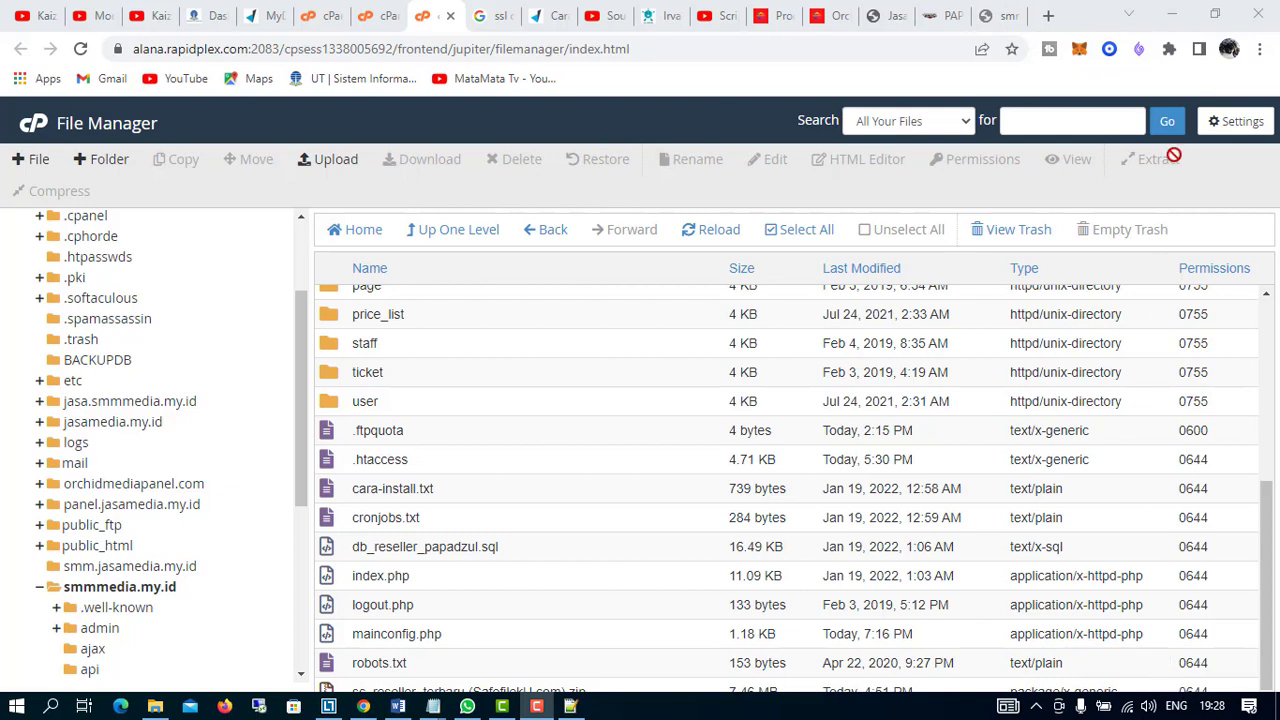
# Step: Load jasamedia.my.id in a new tab and dismiss the translation offer
pyautogui.click(1049, 16)
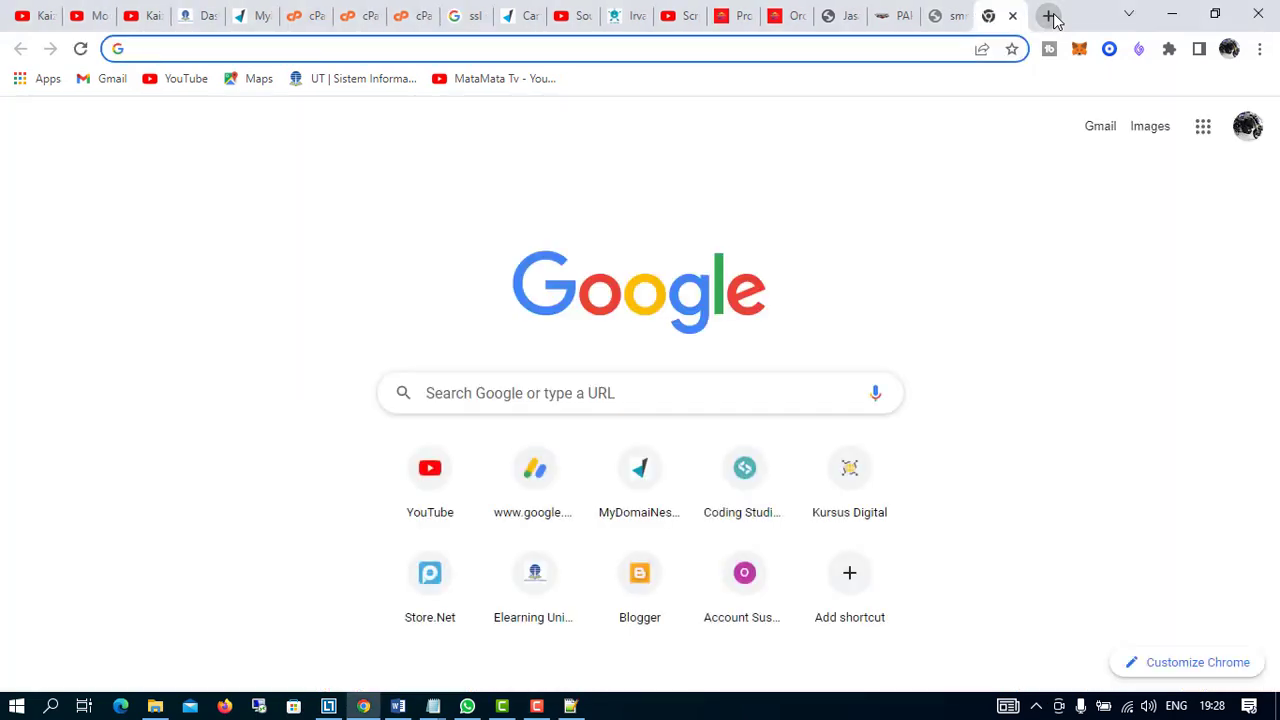
pyautogui.write('j')
pyautogui.press('Return')
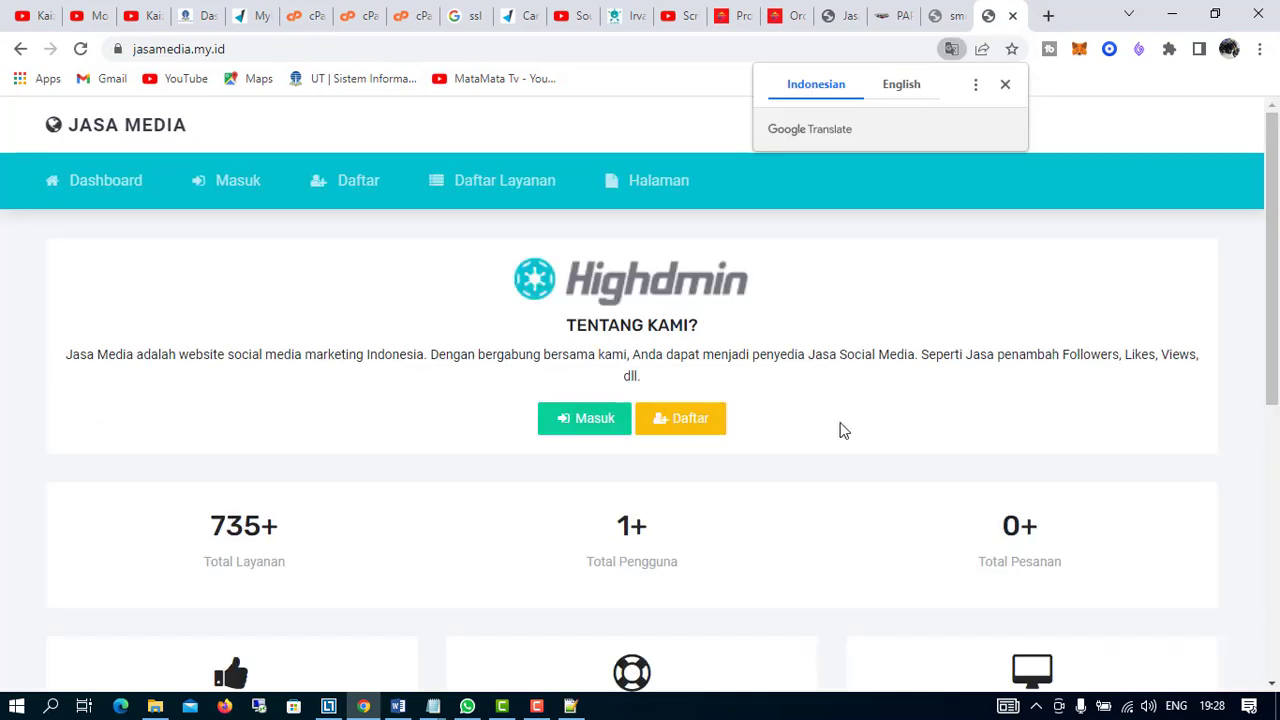
pyautogui.scroll(-2, 475, 496)
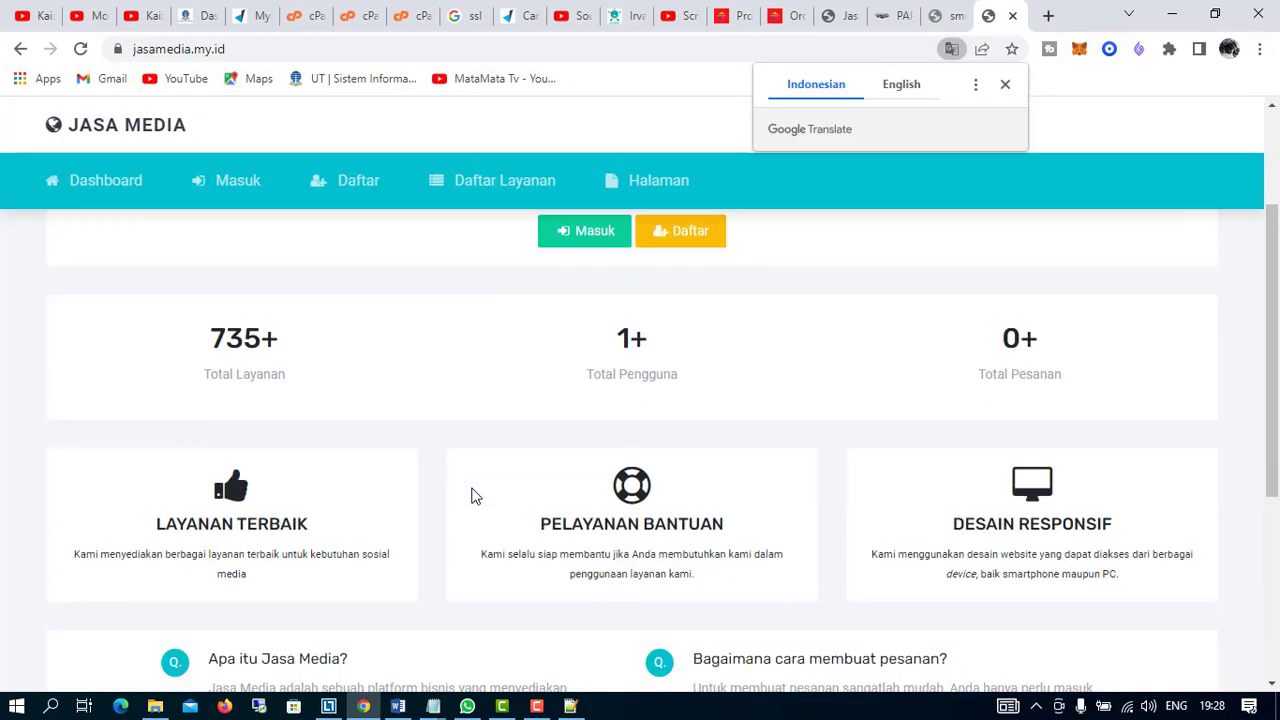
pyautogui.click(1006, 89)
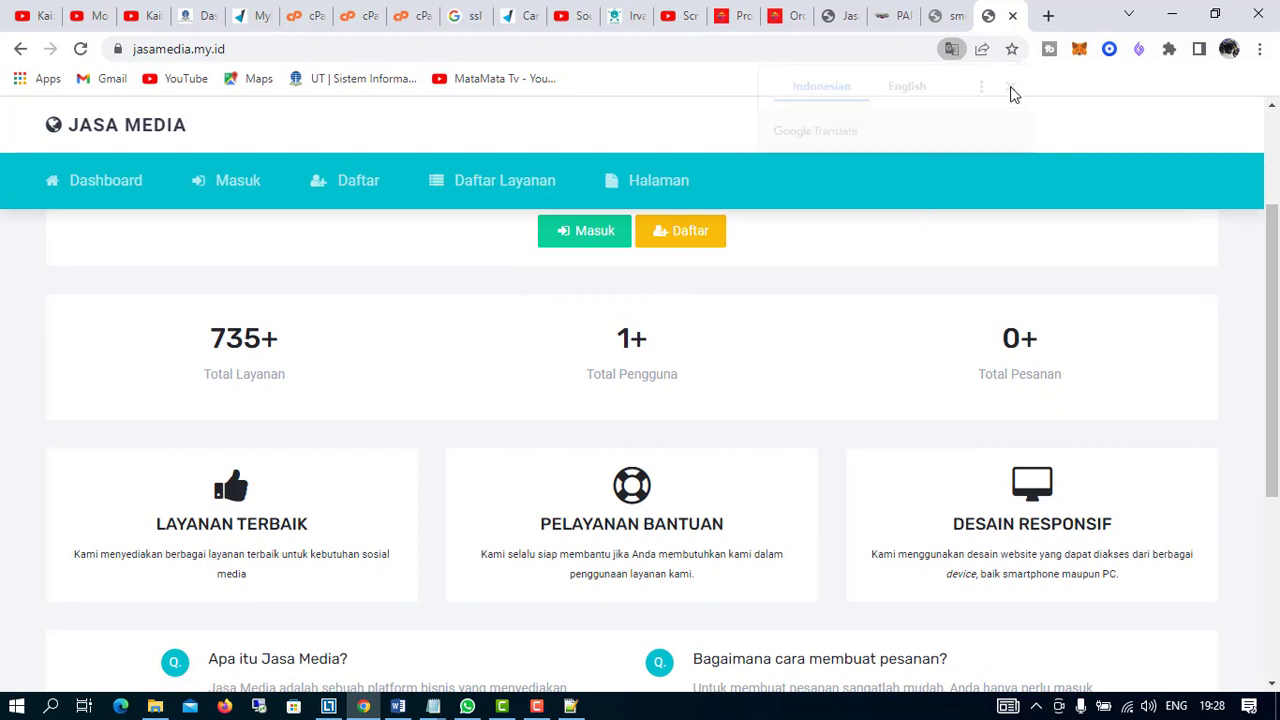
pyautogui.scroll(2, 473, 549)
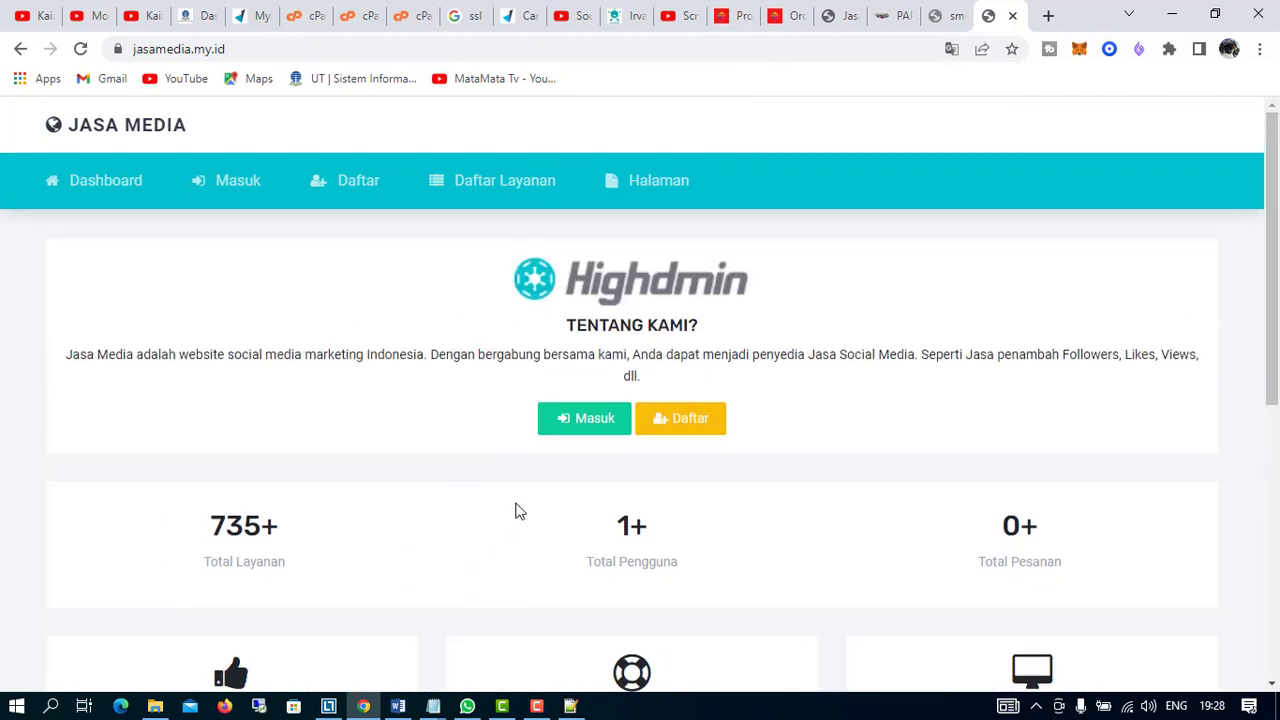
# Step: Open the Masuk login page and fill in the saved admin username, moving to the password
pyautogui.click(605, 421)
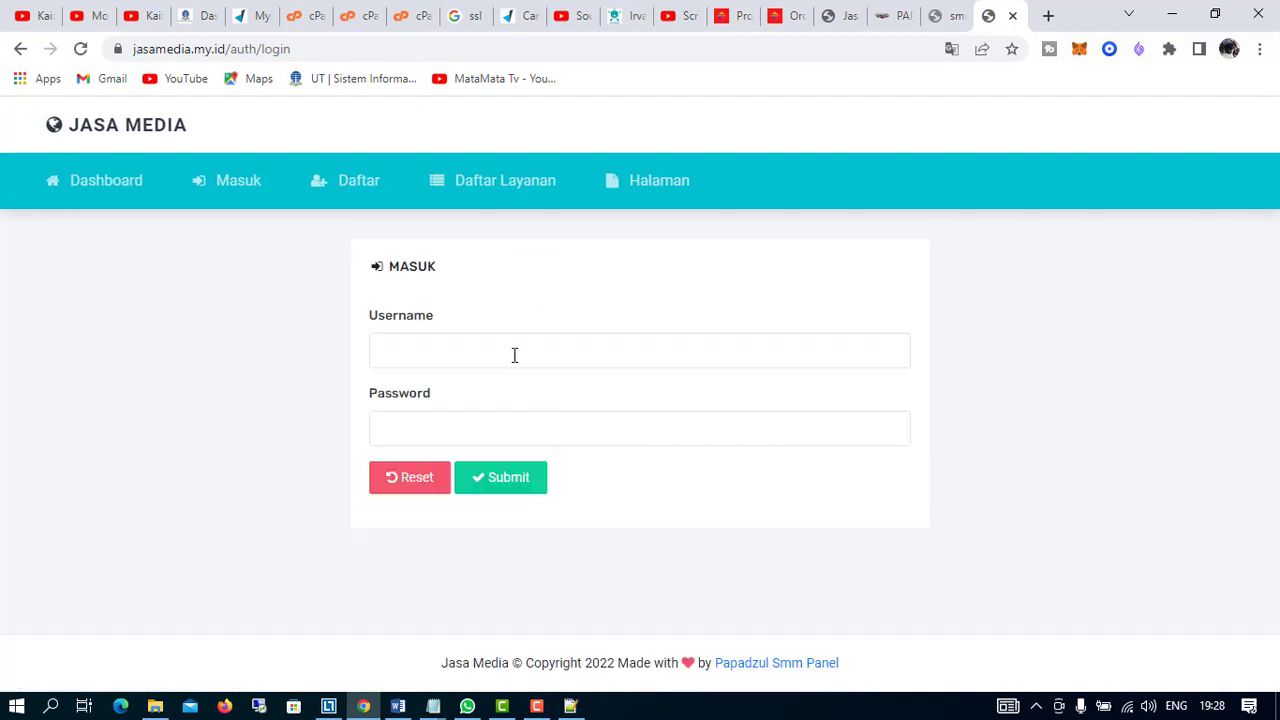
pyautogui.click(514, 355)
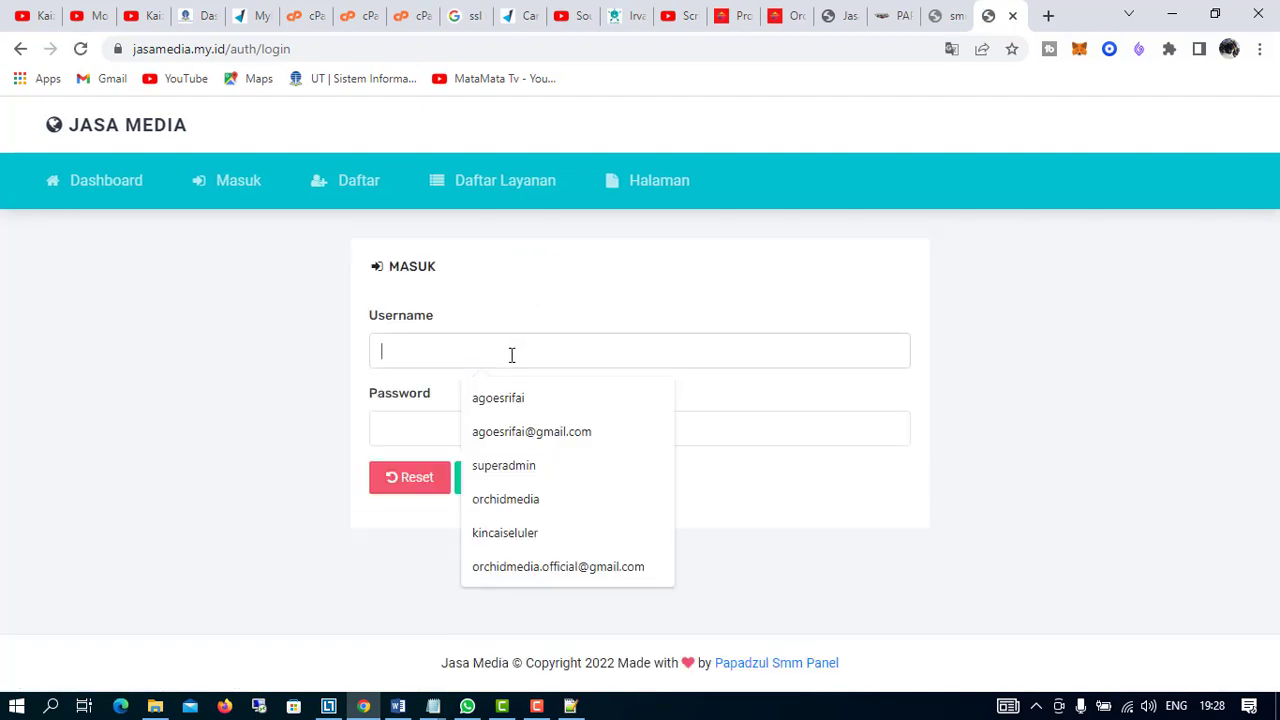
pyautogui.click(494, 470)
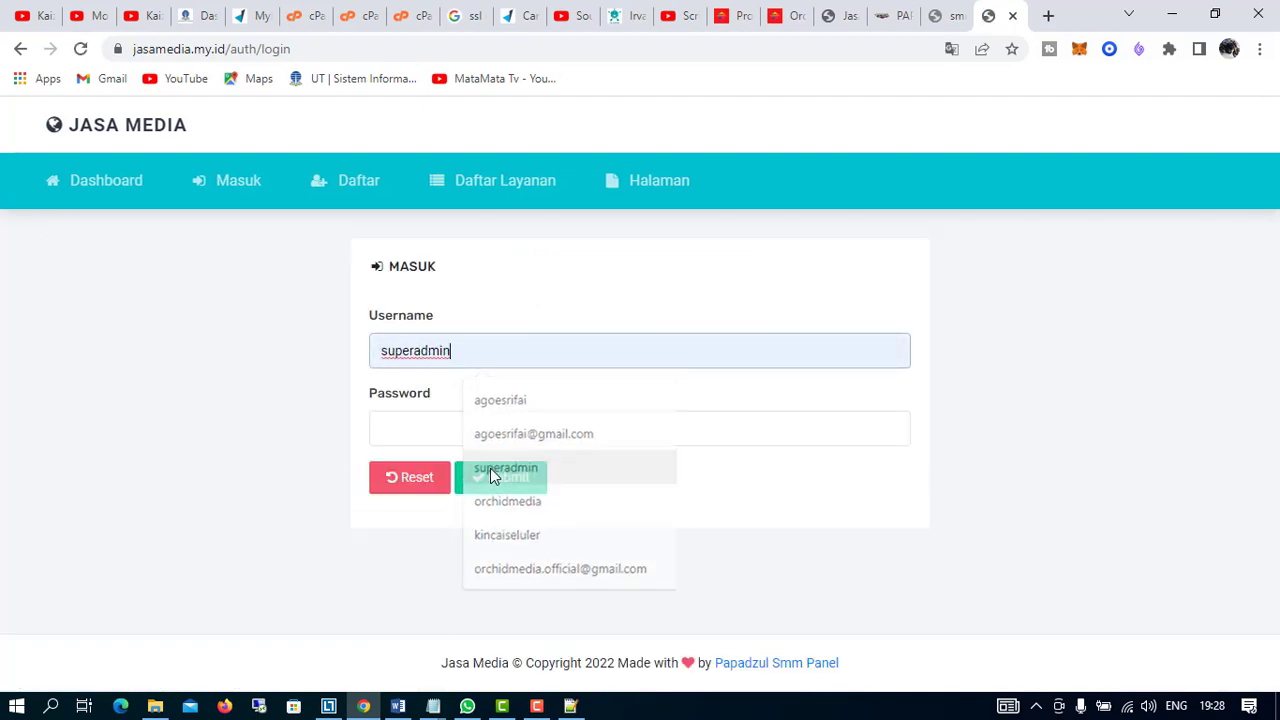
pyautogui.click(477, 438)
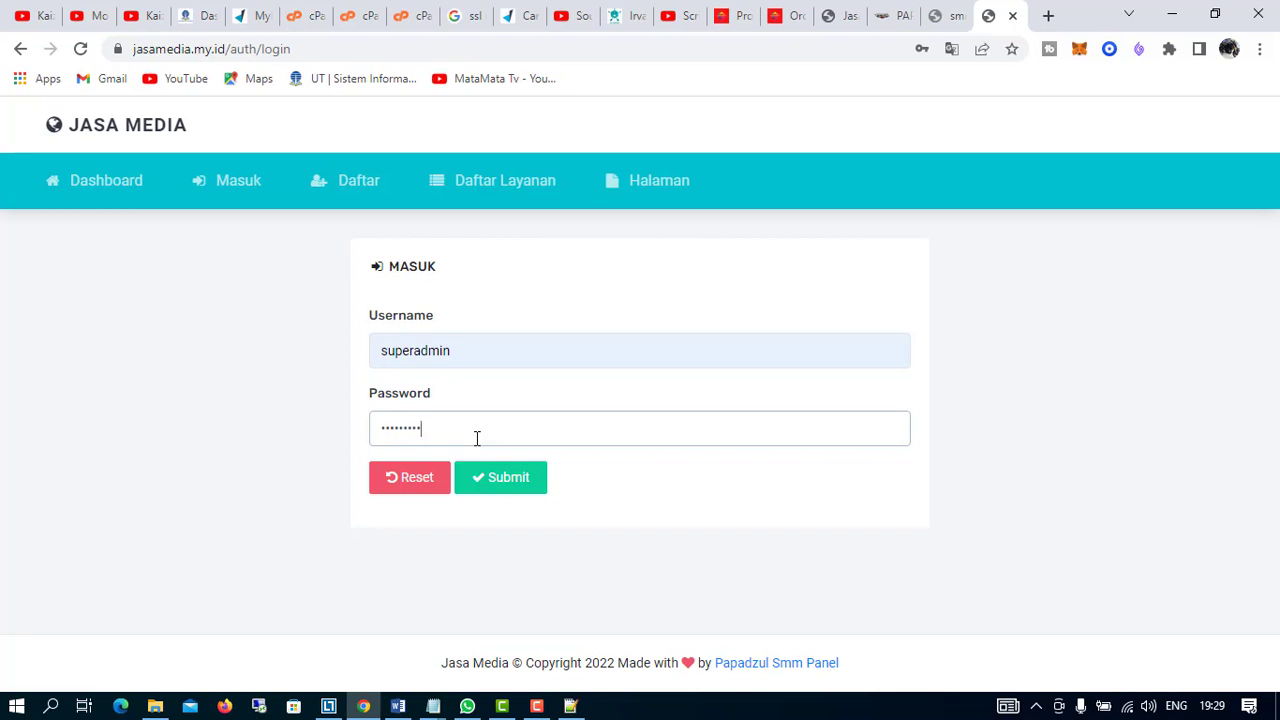
# Step: Submit the admin login and dismiss Chrome's breached-password and save-password popups
pyautogui.click(506, 484)
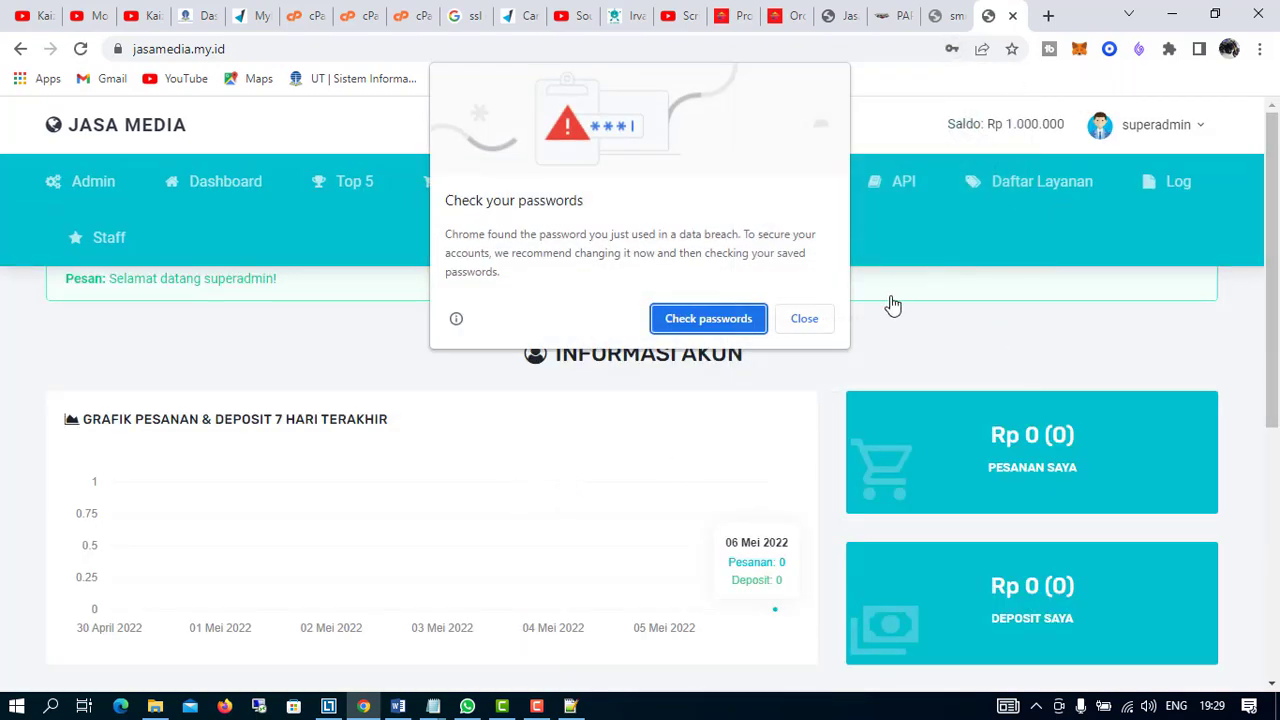
pyautogui.click(812, 318)
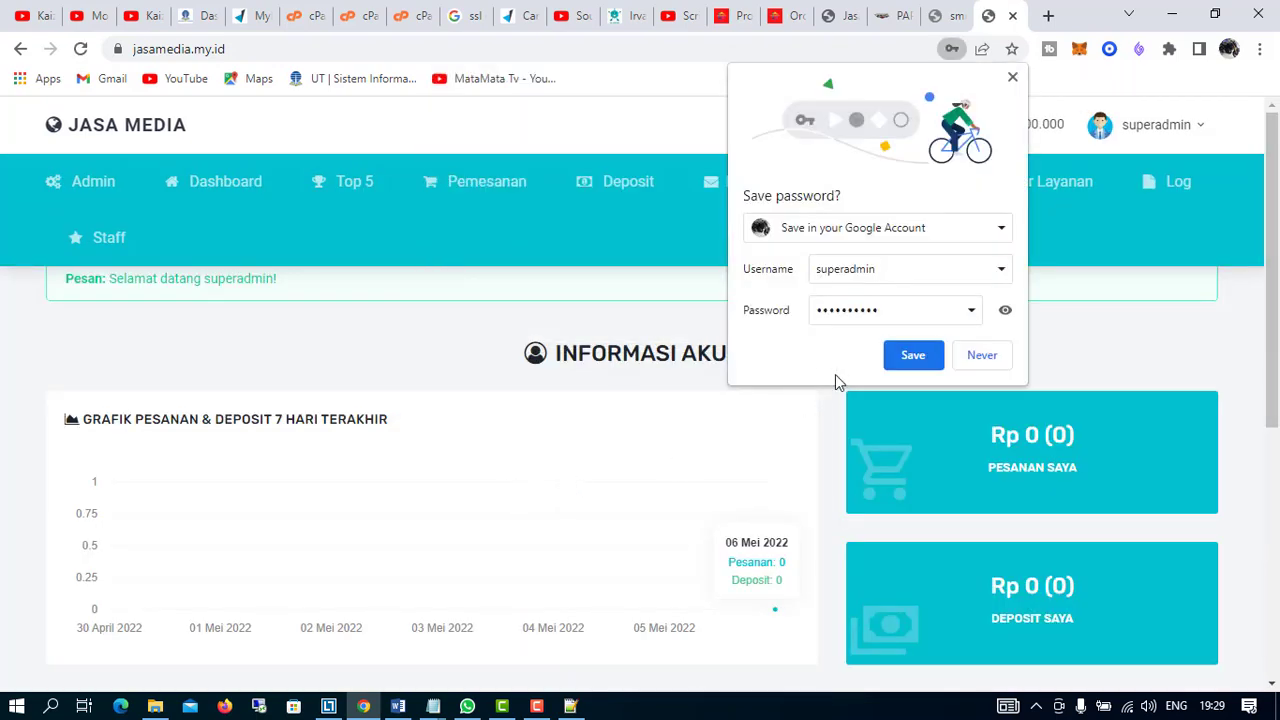
pyautogui.click(1012, 77)
pyautogui.scroll(-2, 671, 477)
pyautogui.scroll(1, 624, 507)
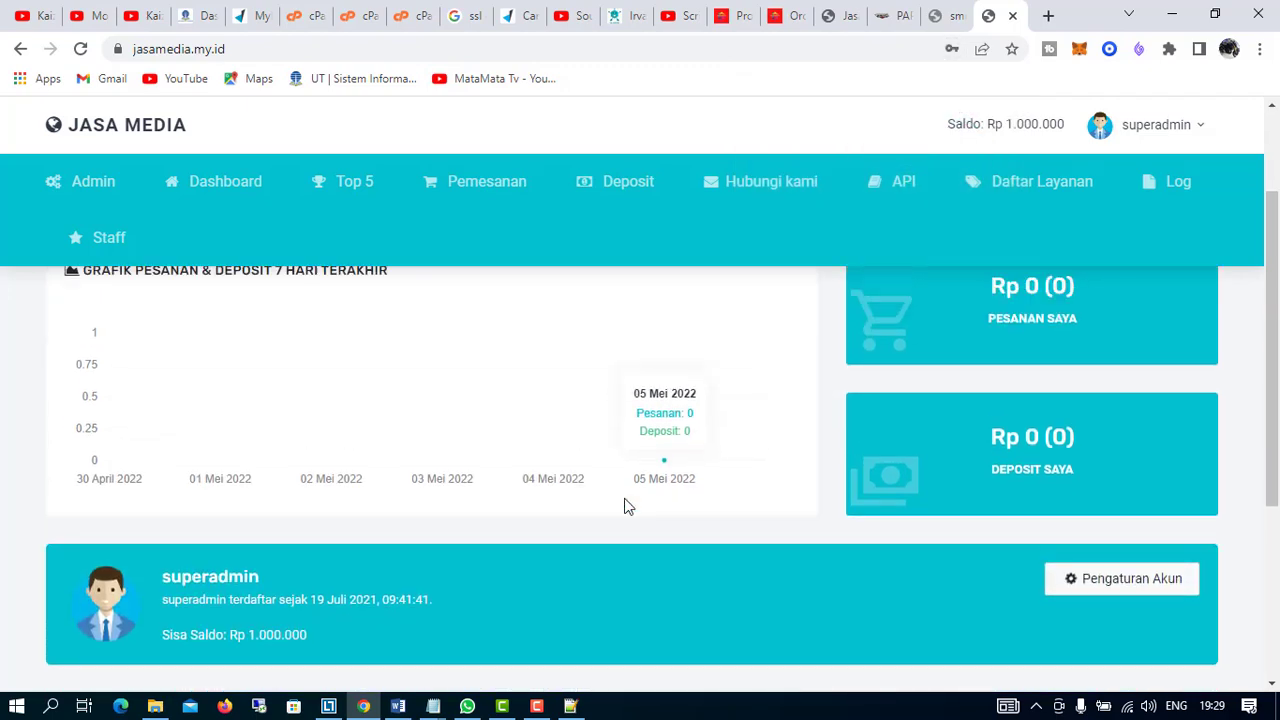
pyautogui.scroll(2, 624, 507)
pyautogui.scroll(-5, 620, 510)
pyautogui.scroll(3, 606, 540)
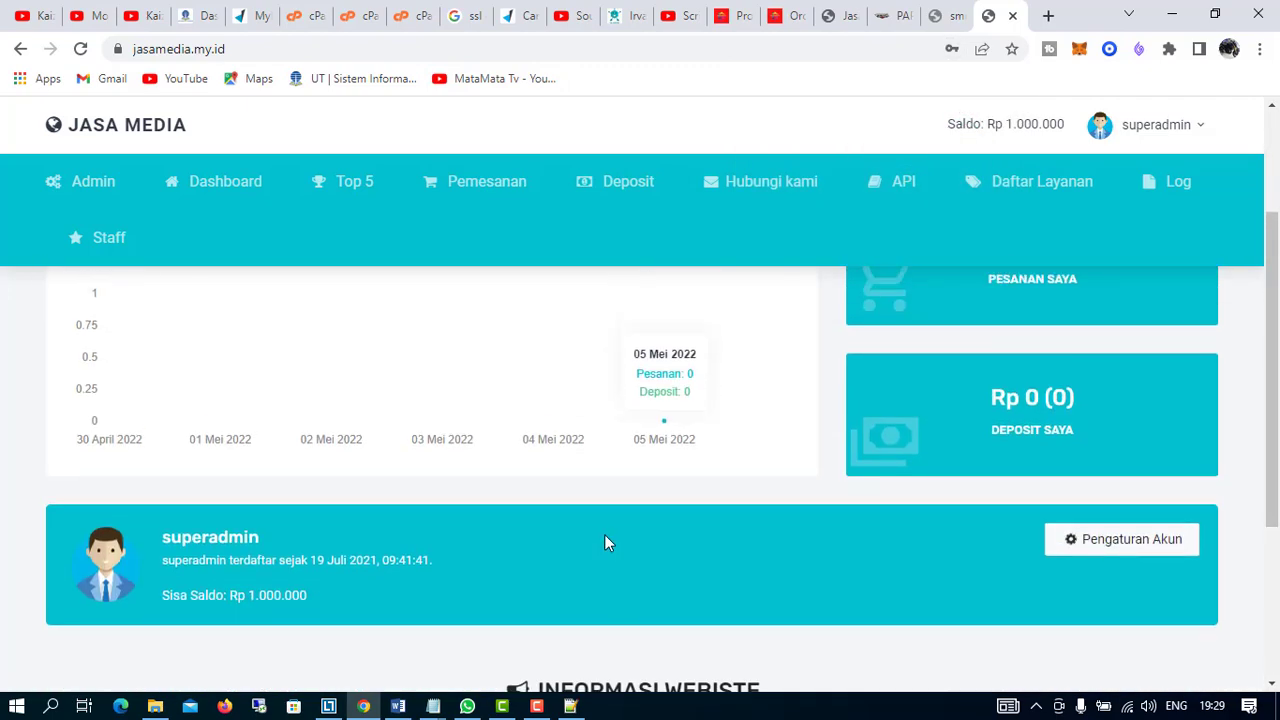
pyautogui.scroll(2, 605, 543)
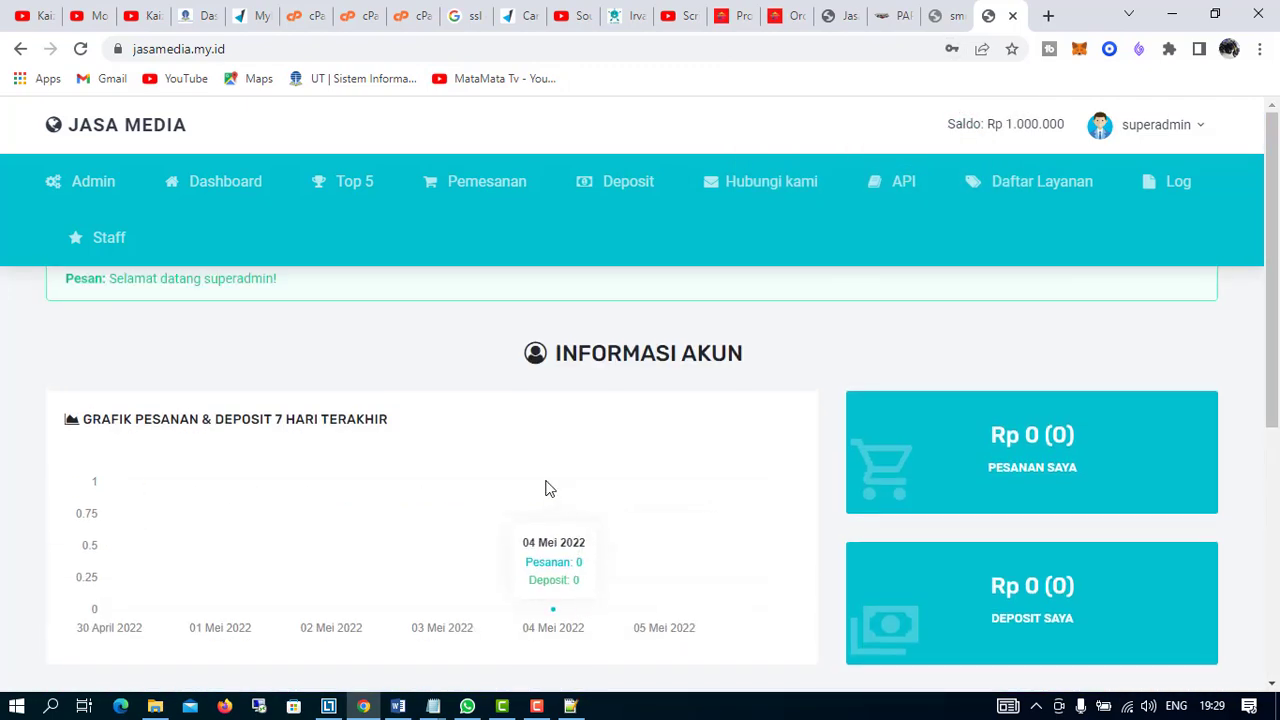
# Step: Open the Admin page under Halaman to view the admin dashboard
pyautogui.click(100, 184)
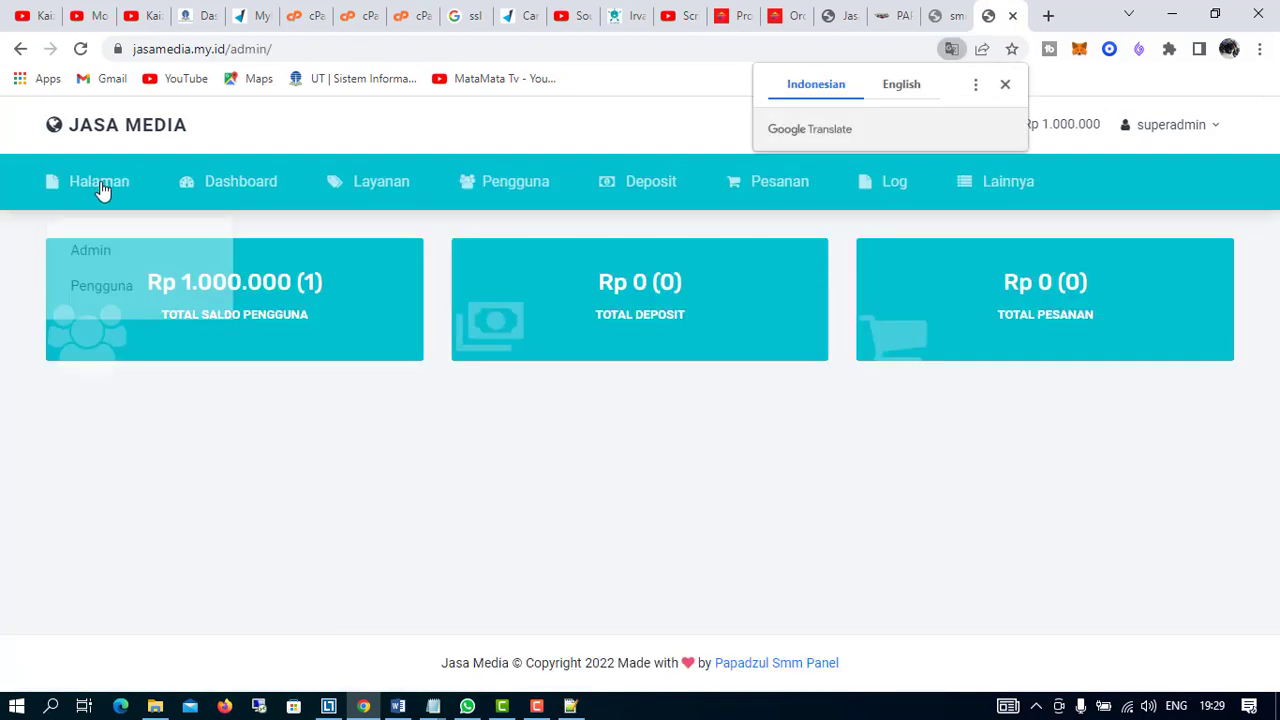
pyautogui.moveTo(370, 186)
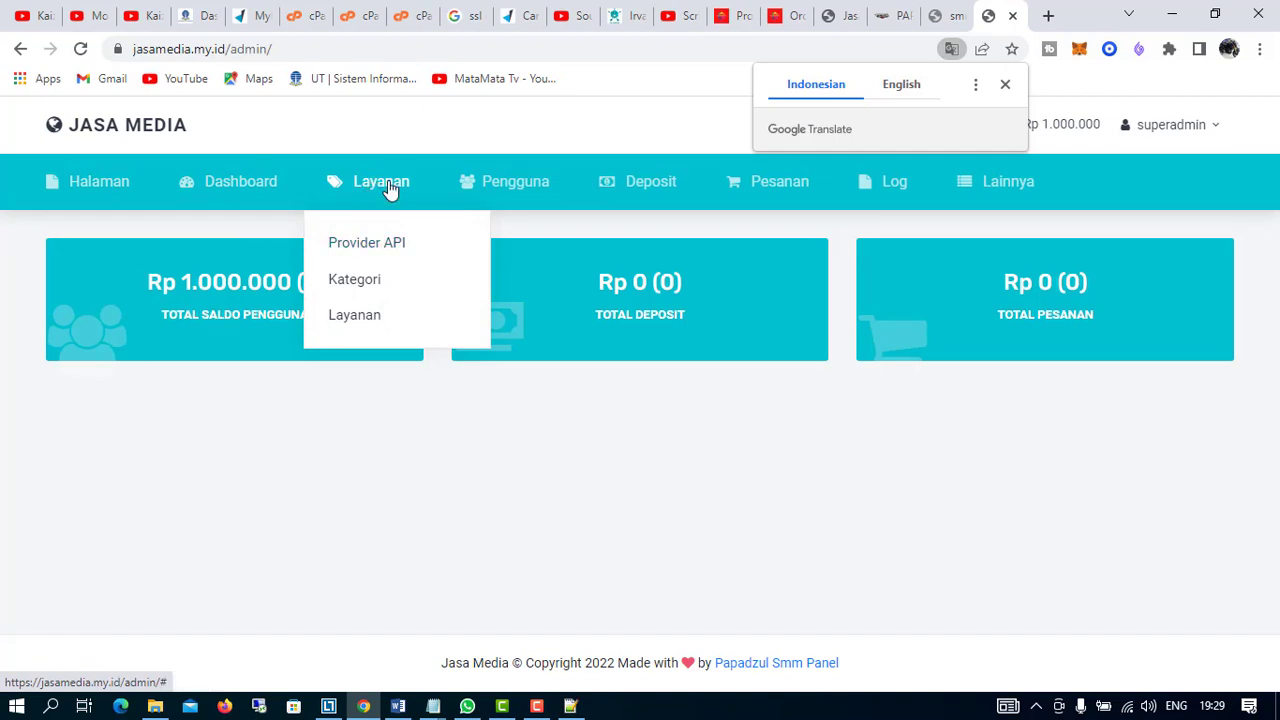
pyautogui.moveTo(100, 193)
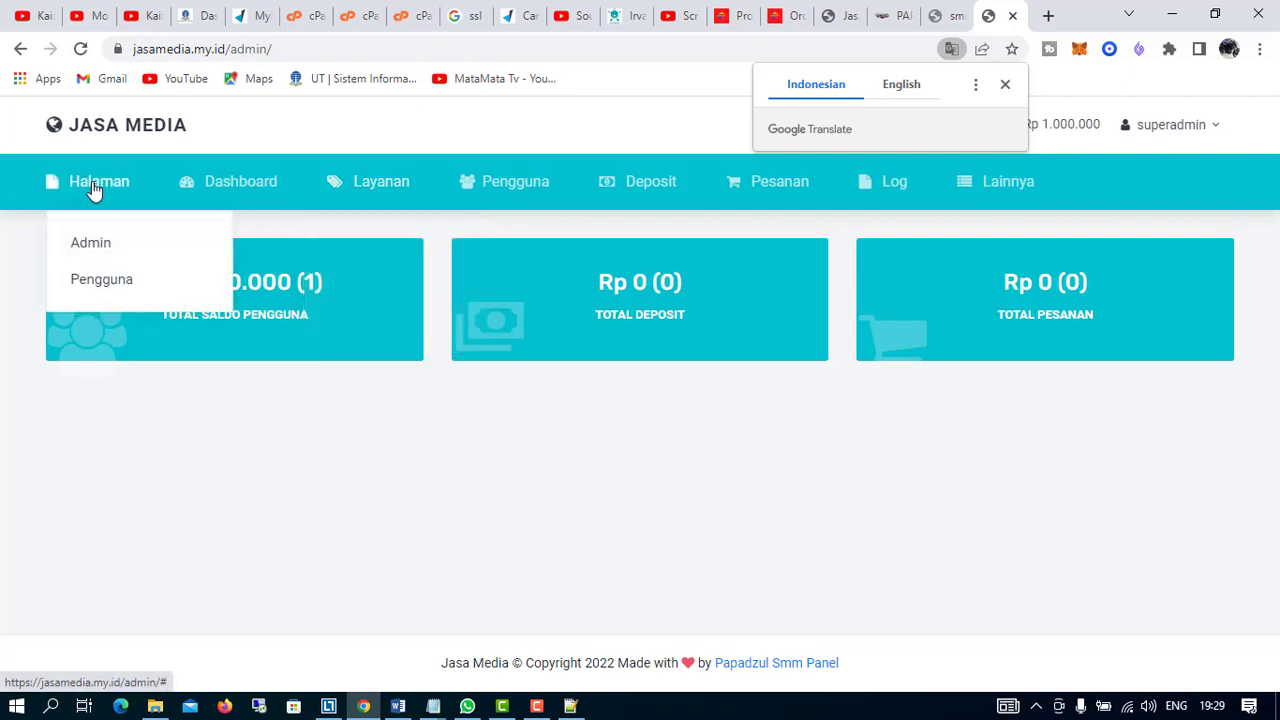
pyautogui.click(97, 255)
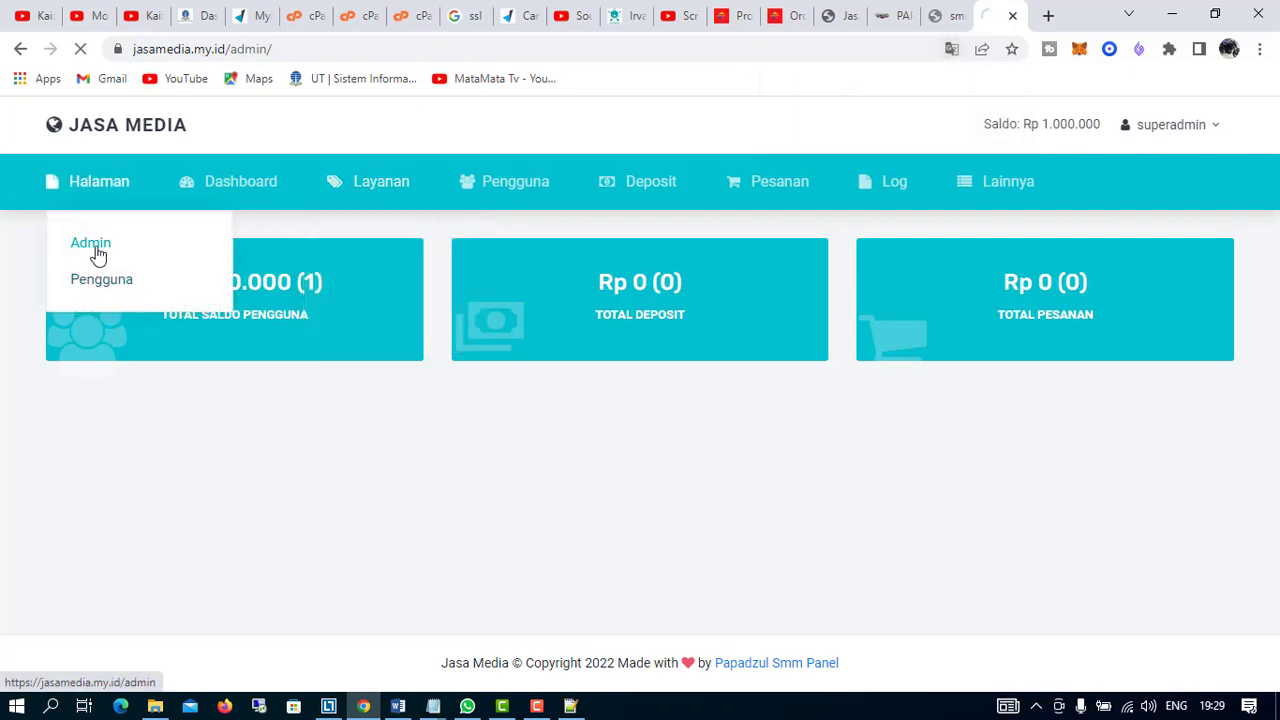
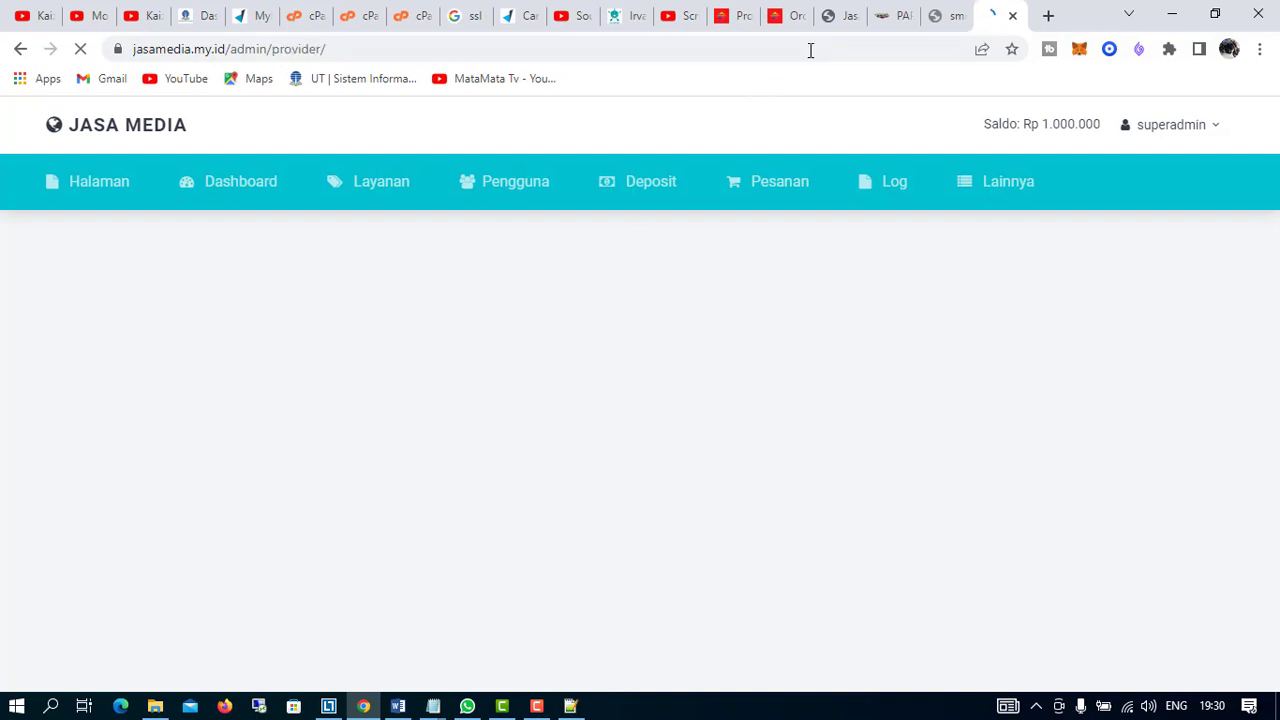
# Step: Open the Papadzul SMM Panel's Dokumentasi API page, then return to Jasa Media's provider list
pyautogui.click(893, 20)
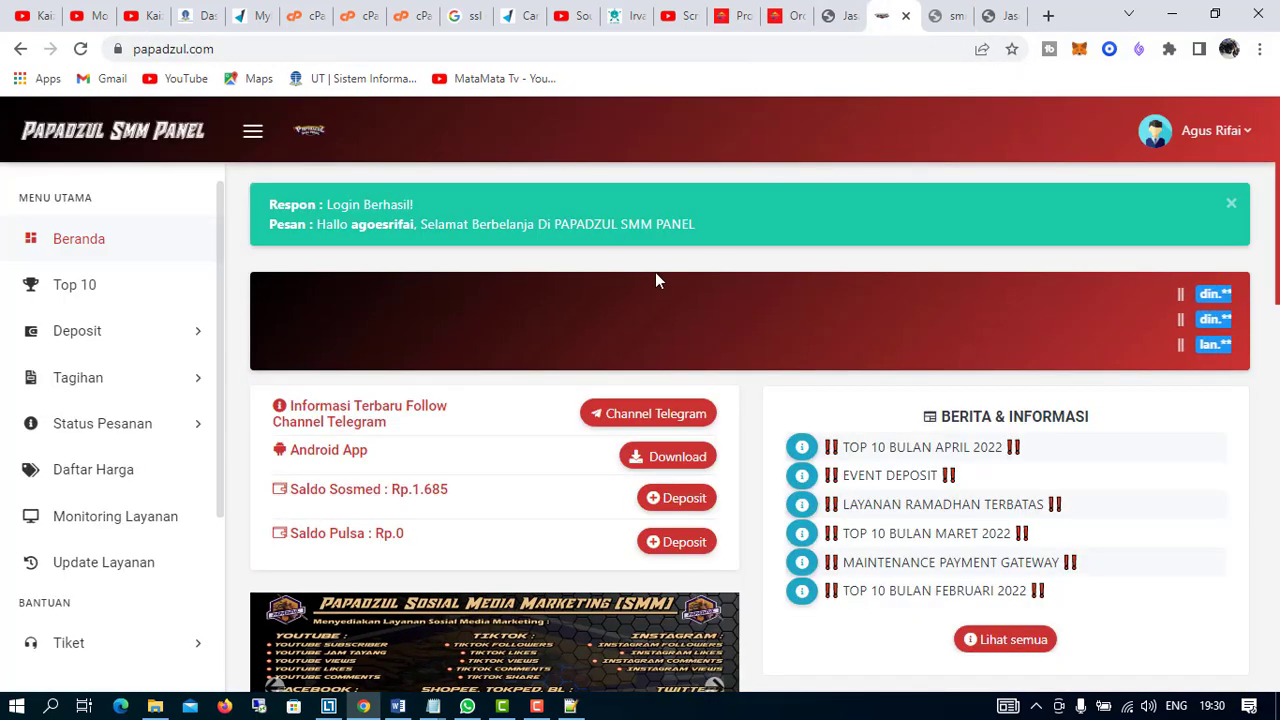
pyautogui.scroll(-3, 402, 284)
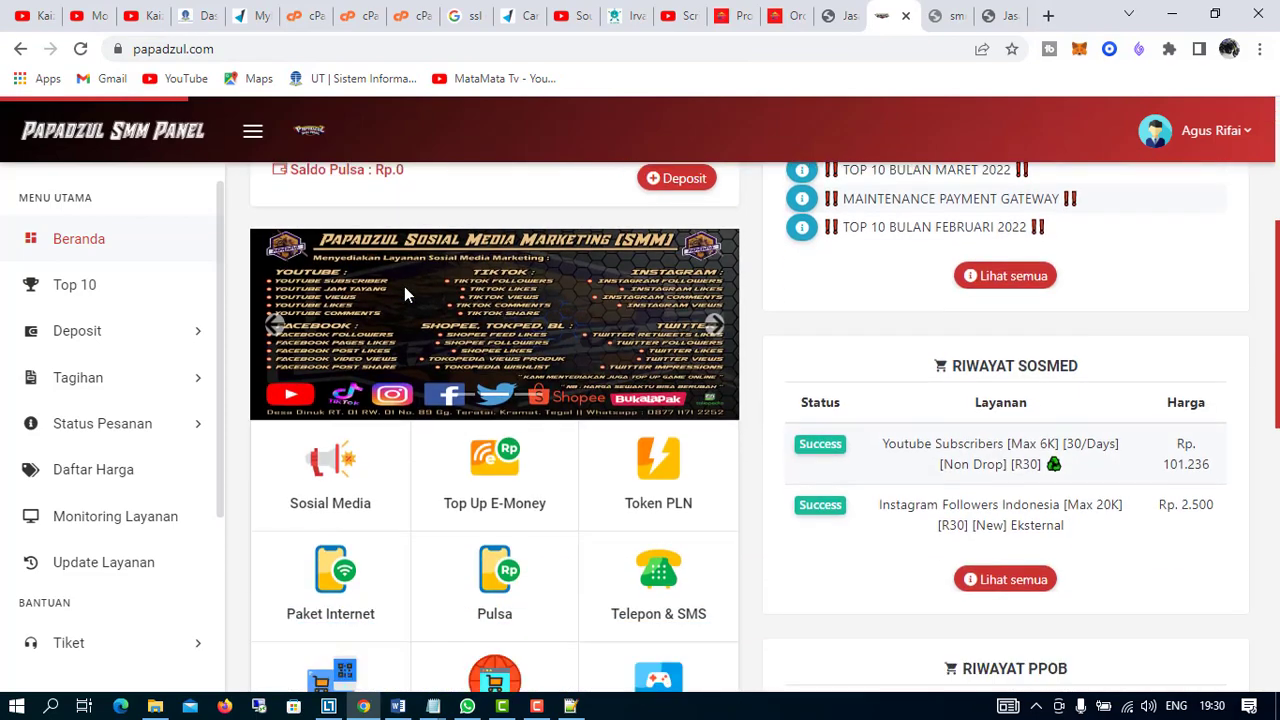
pyautogui.scroll(3, 400, 371)
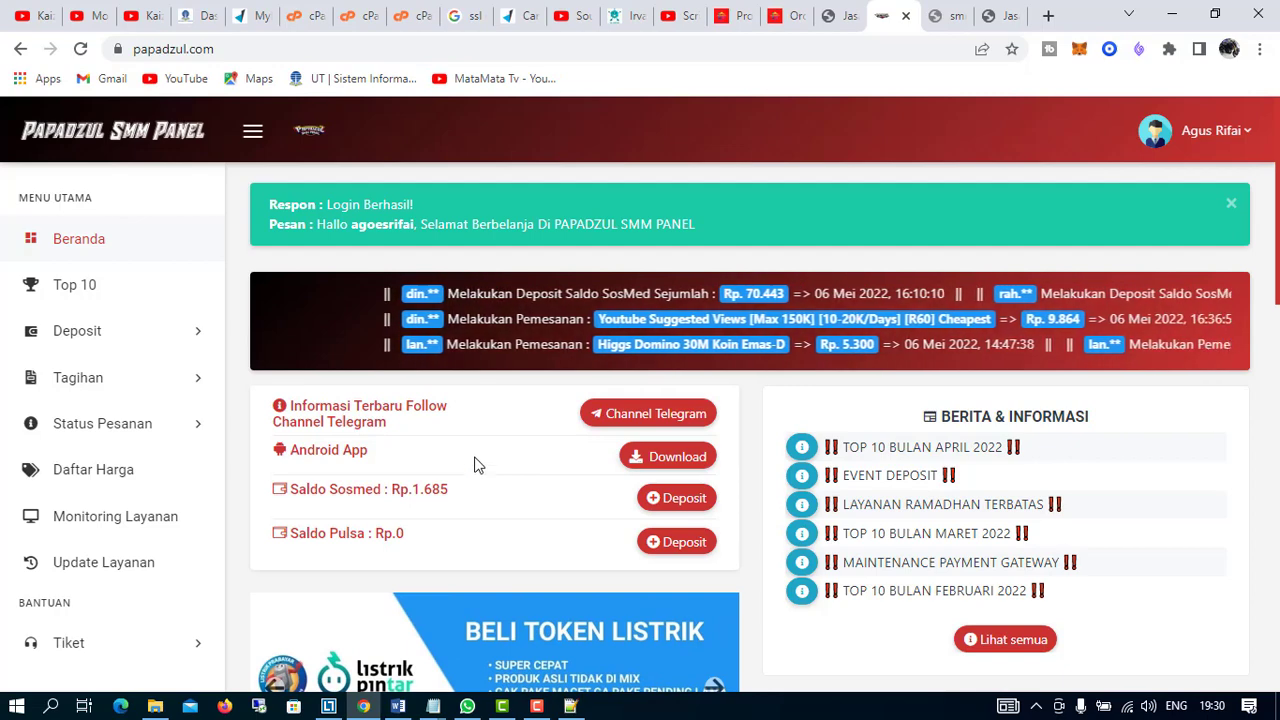
pyautogui.scroll(-3, 234, 366)
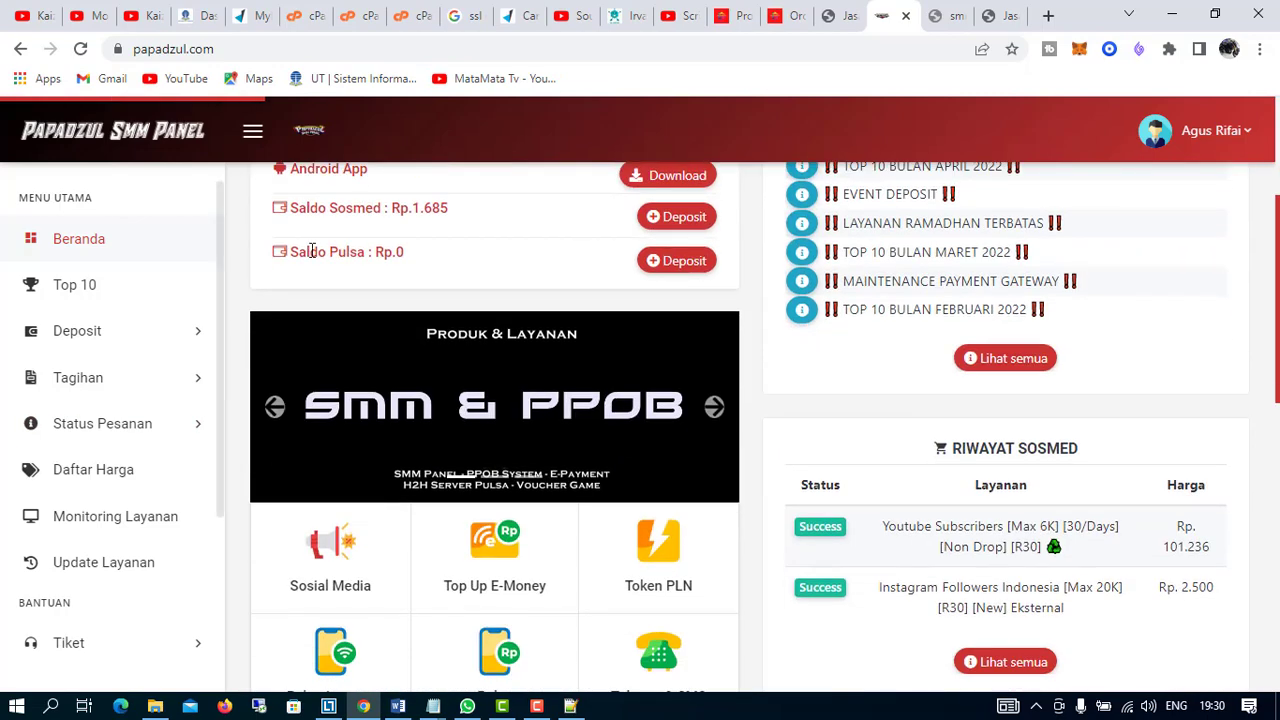
pyautogui.scroll(-1, 200, 400)
pyautogui.scroll(-4, 200, 403)
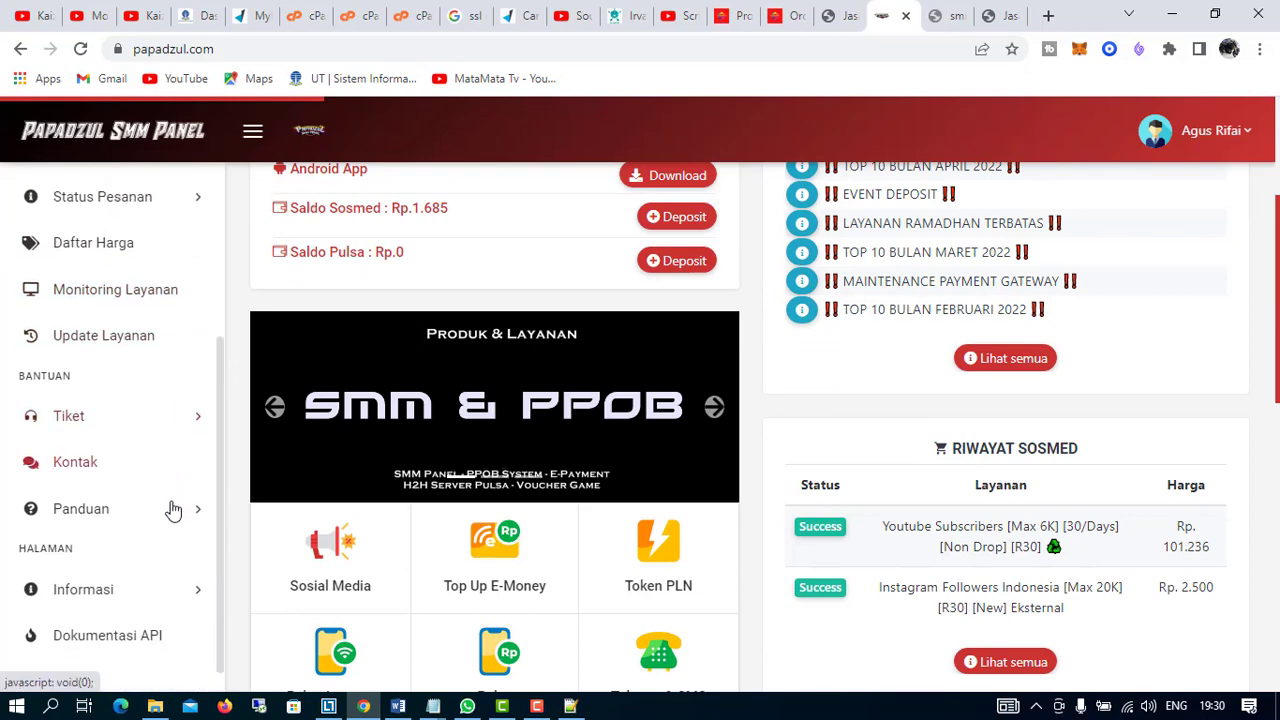
pyautogui.click(145, 638)
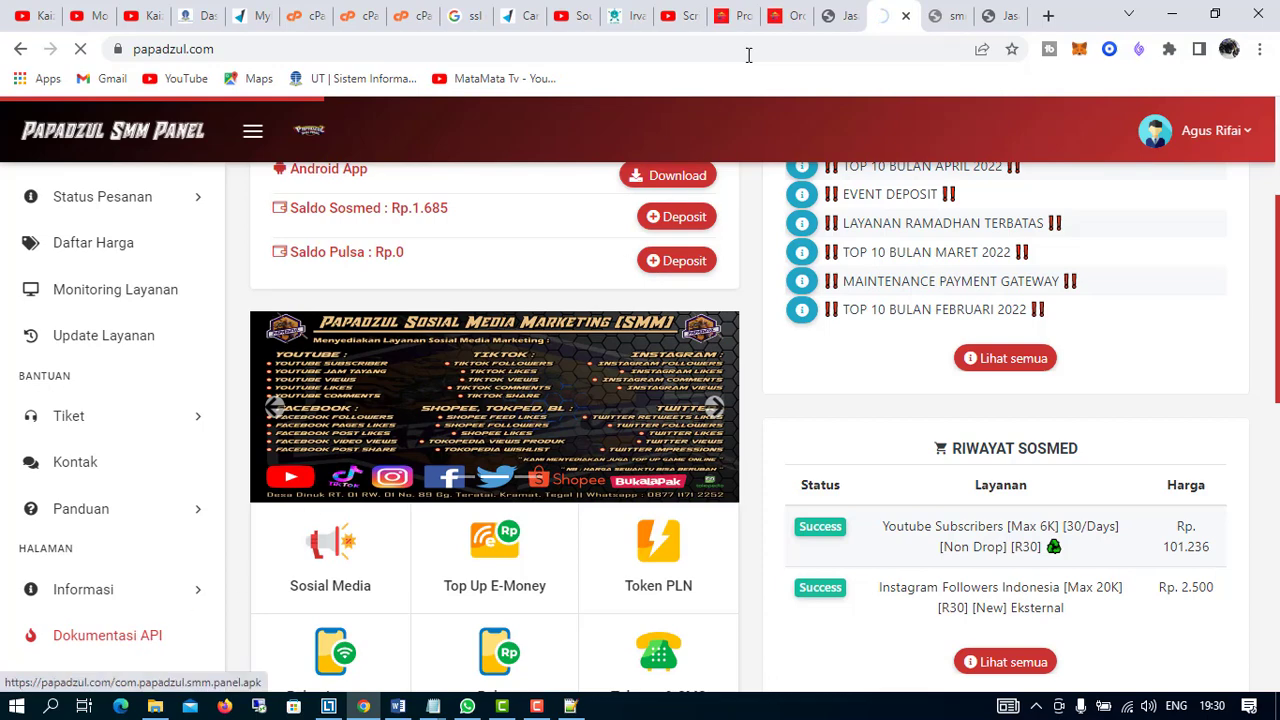
pyautogui.click(840, 17)
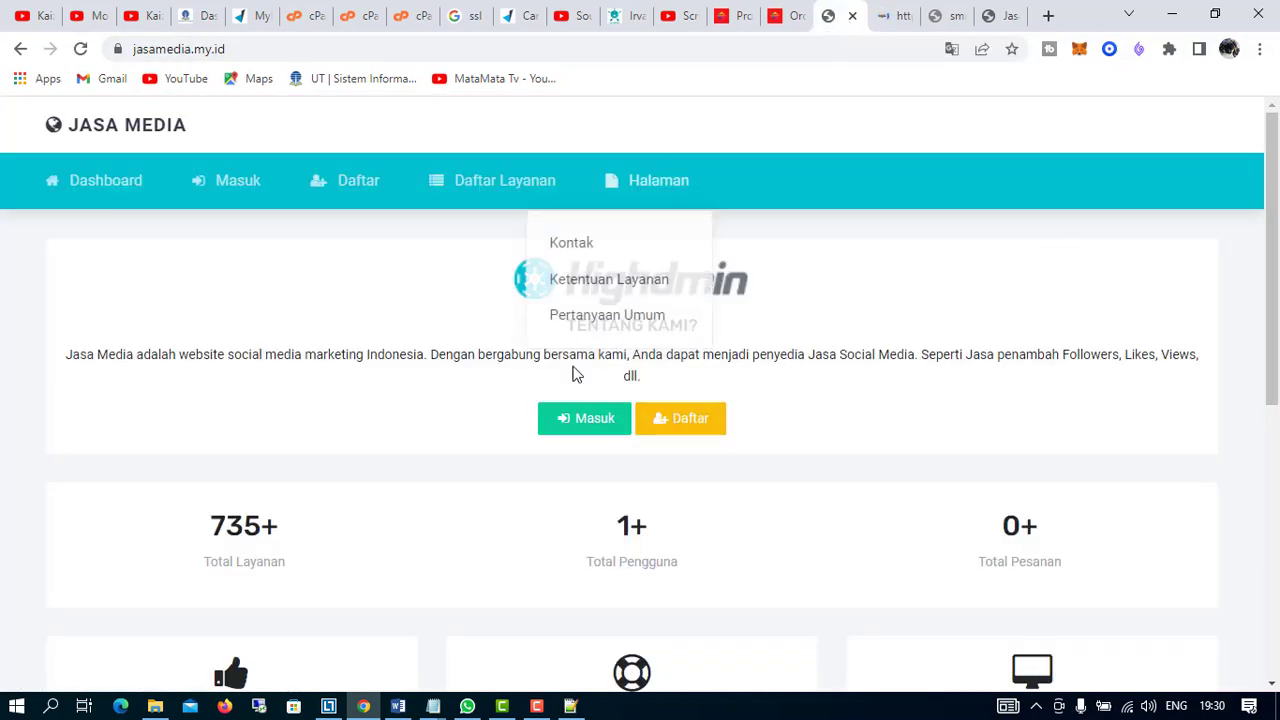
pyautogui.click(897, 17)
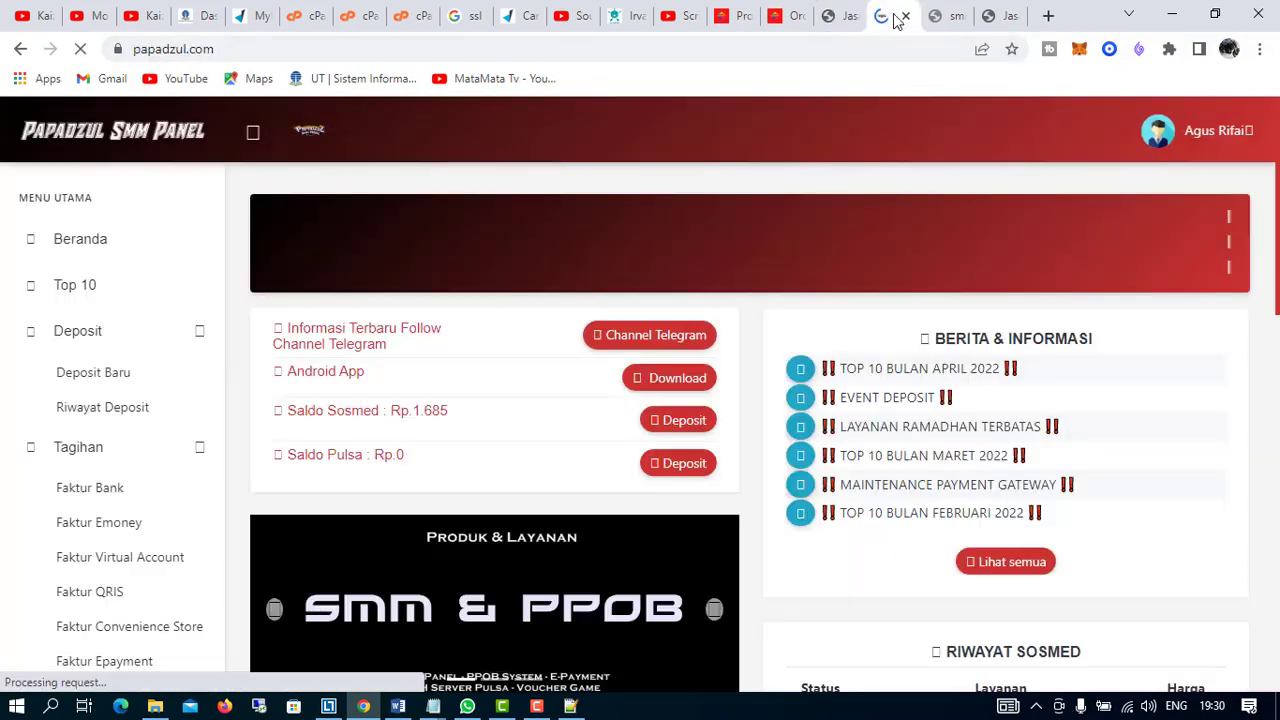
# Step: Open the Ubah Data edit form for the PAPADZUL provider in Jasa Media admin
pyautogui.click(1000, 17)
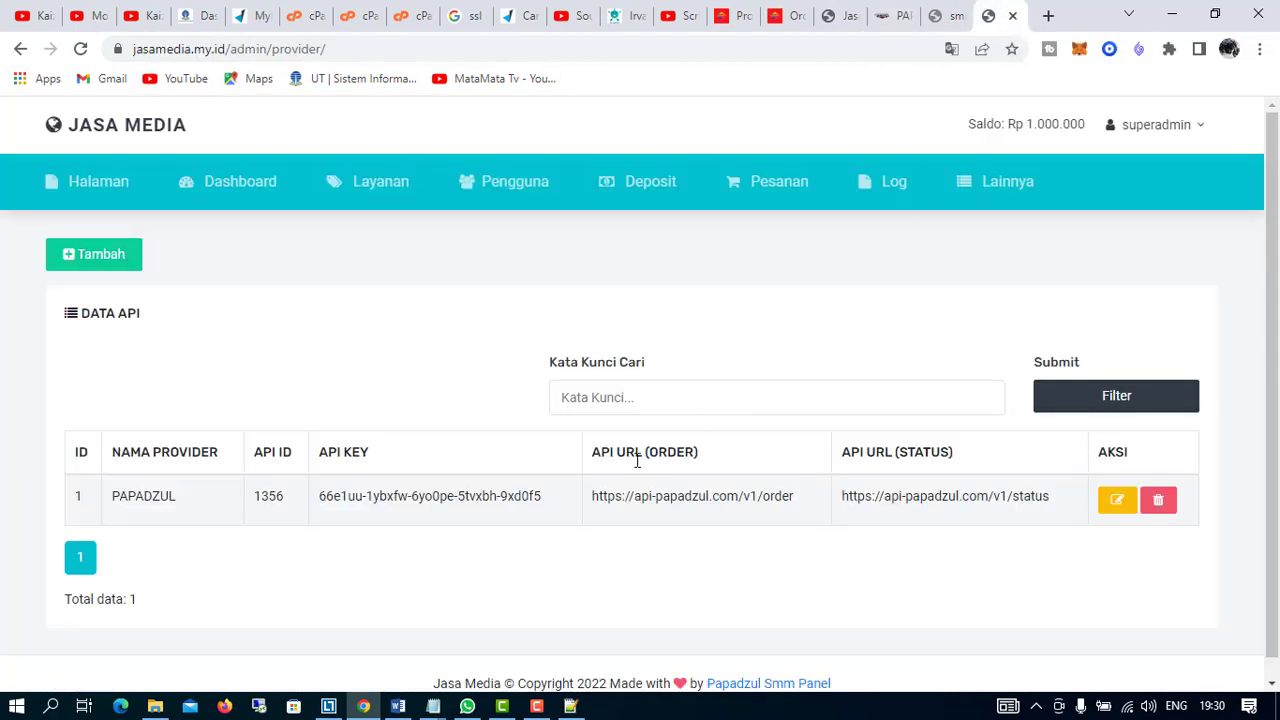
pyautogui.click(1115, 501)
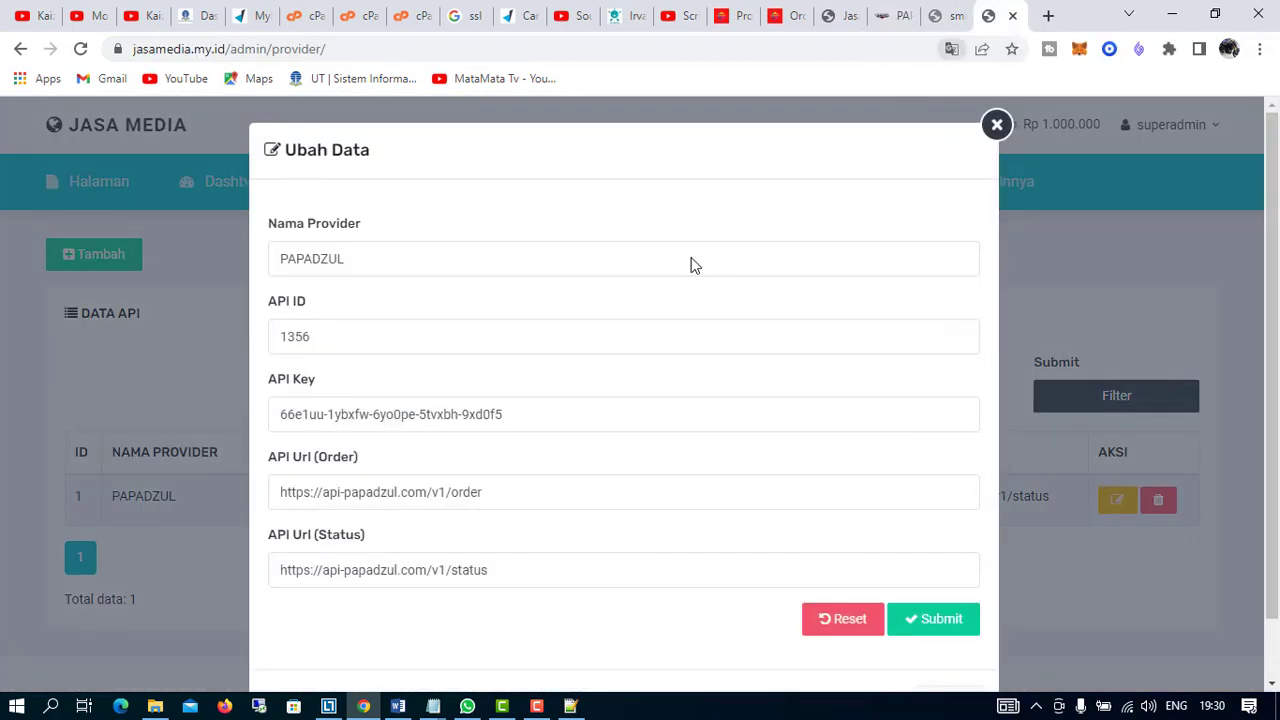
pyautogui.click(881, 16)
pyautogui.scroll(-3, 585, 373)
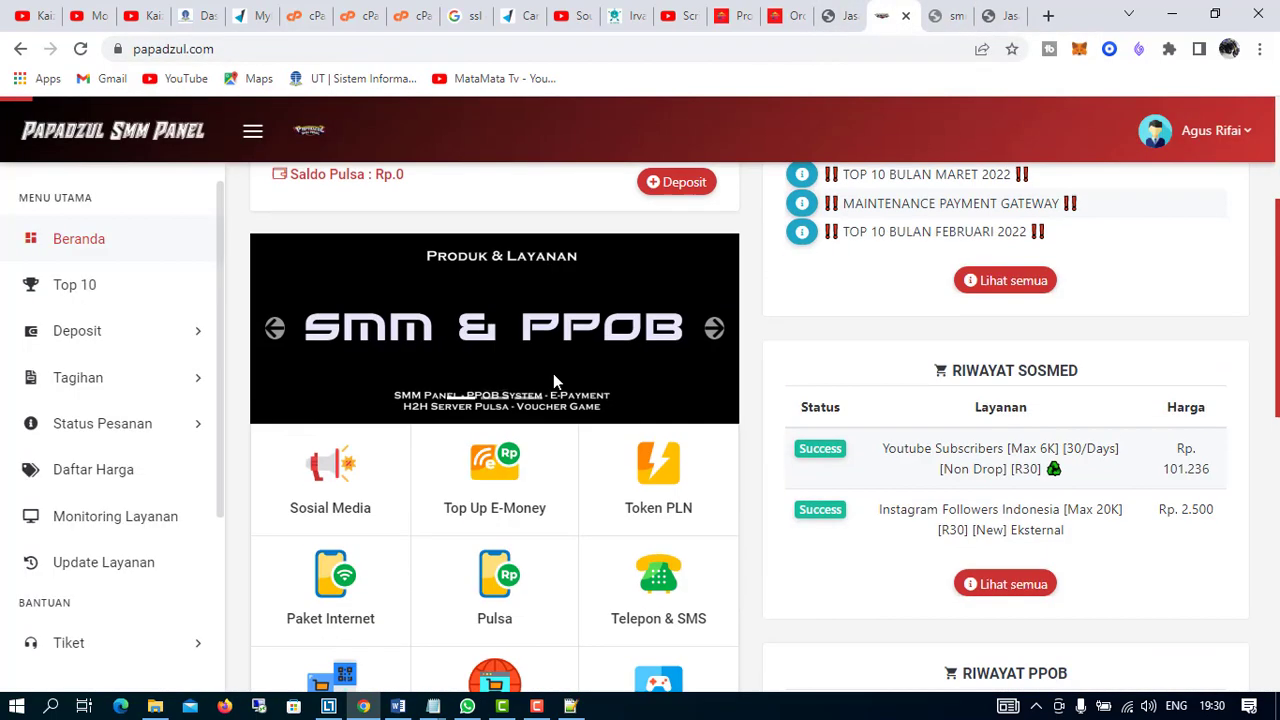
pyautogui.scroll(-3, 108, 632)
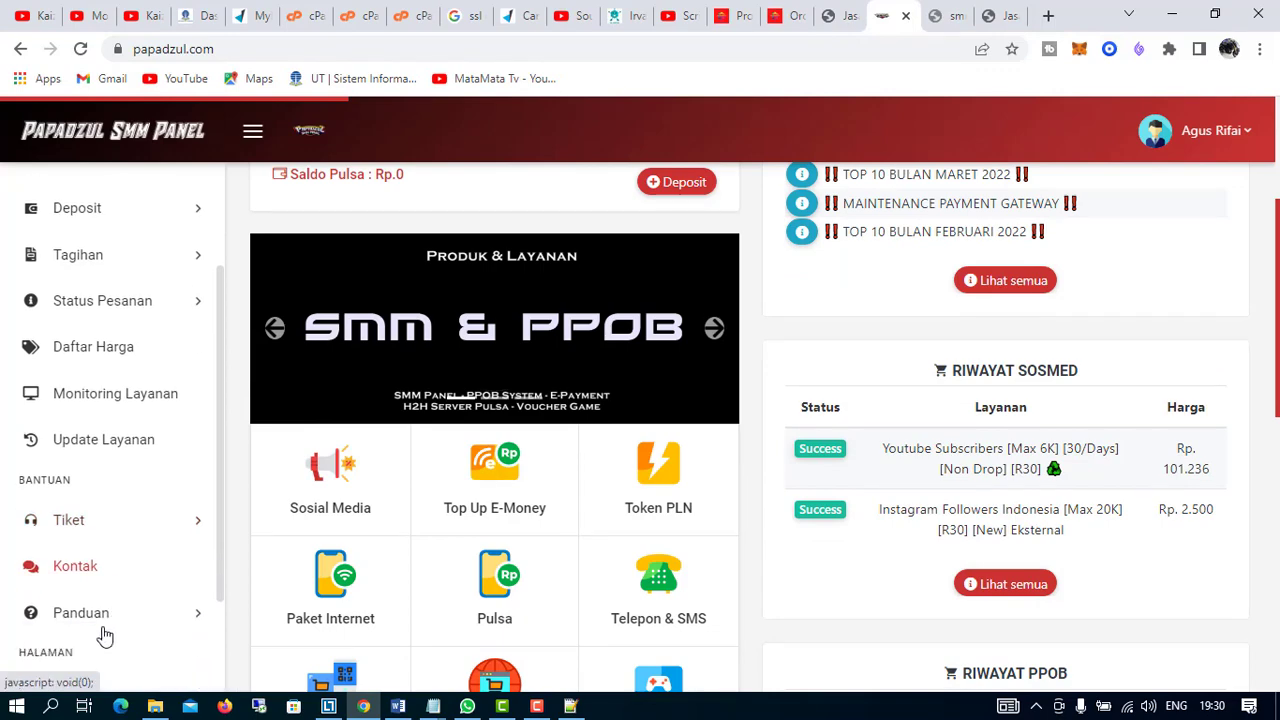
# Step: Copy the account's API KEY from Papadzul's Dokumentasi API page
pyautogui.click(116, 645)
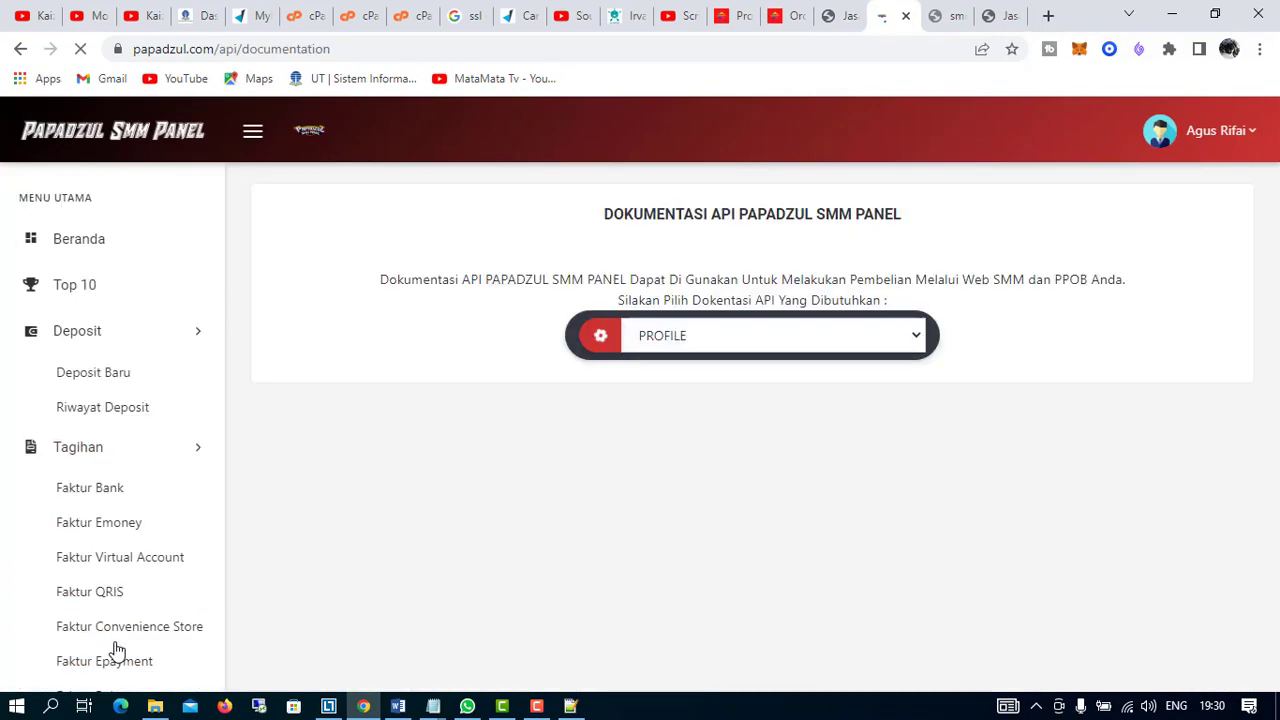
pyautogui.scroll(-6, 575, 397)
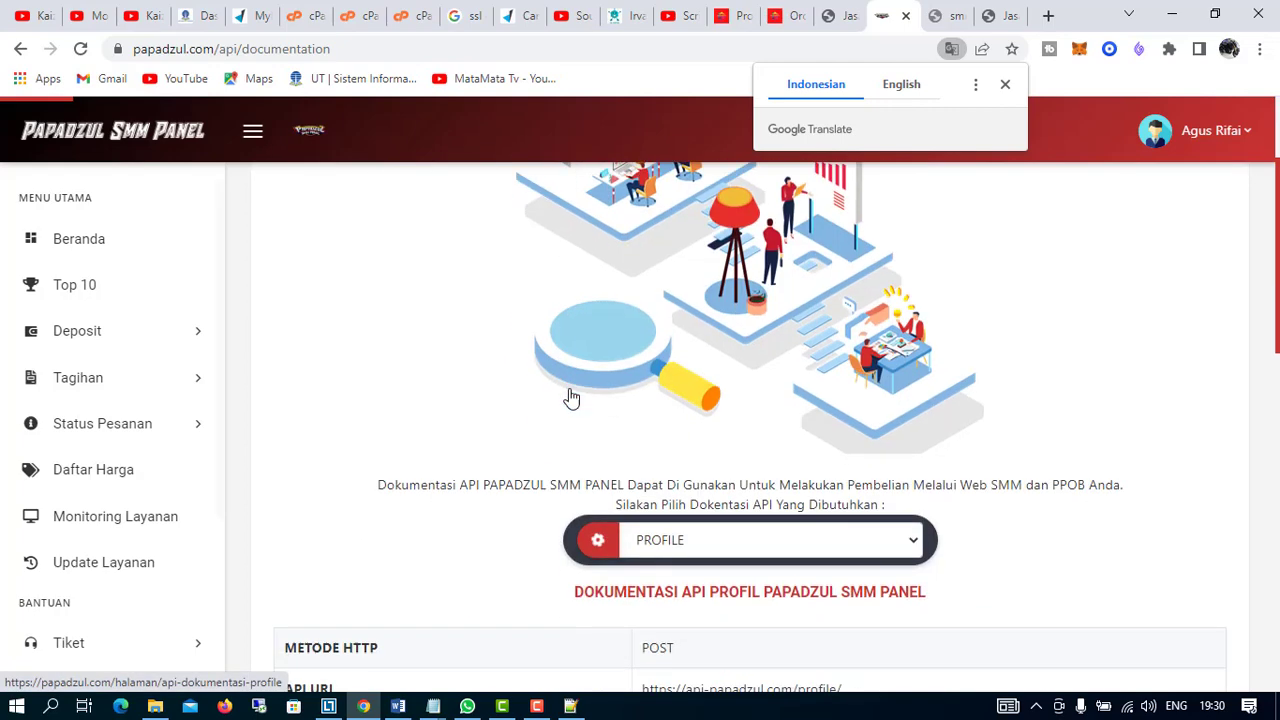
pyautogui.scroll(1, 829, 357)
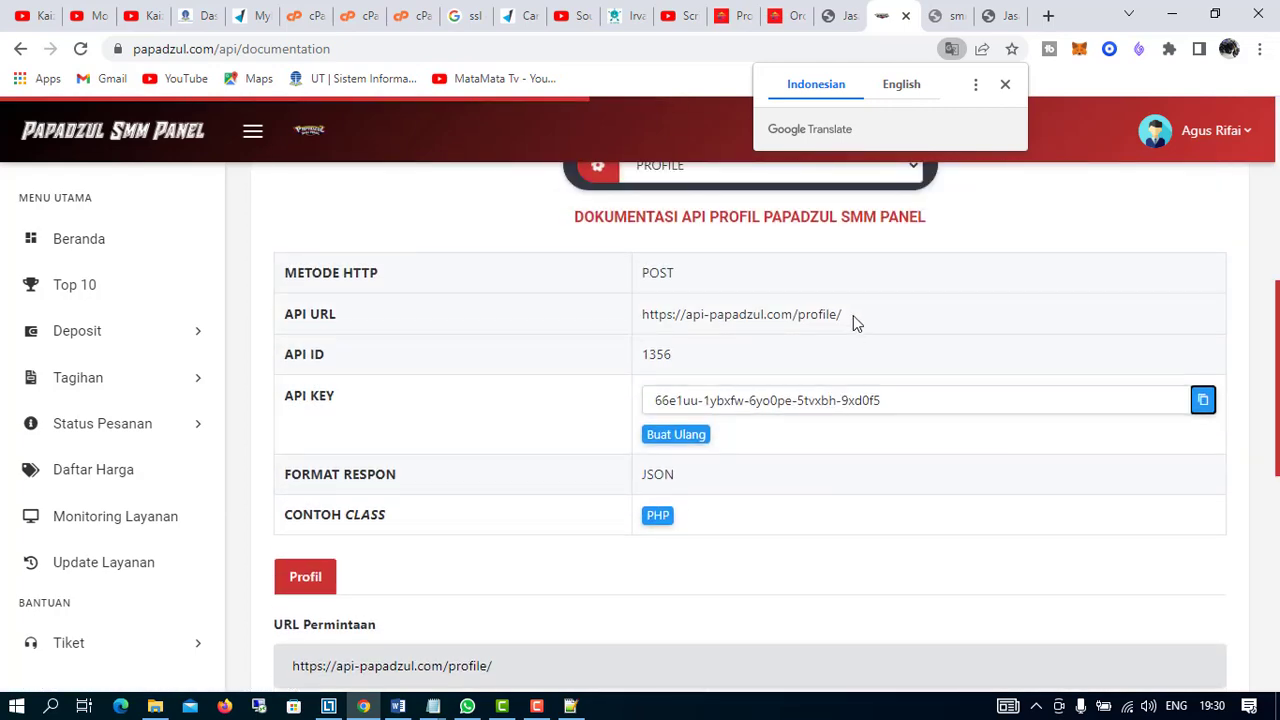
pyautogui.moveTo(853, 315); pyautogui.dragTo(646, 322)
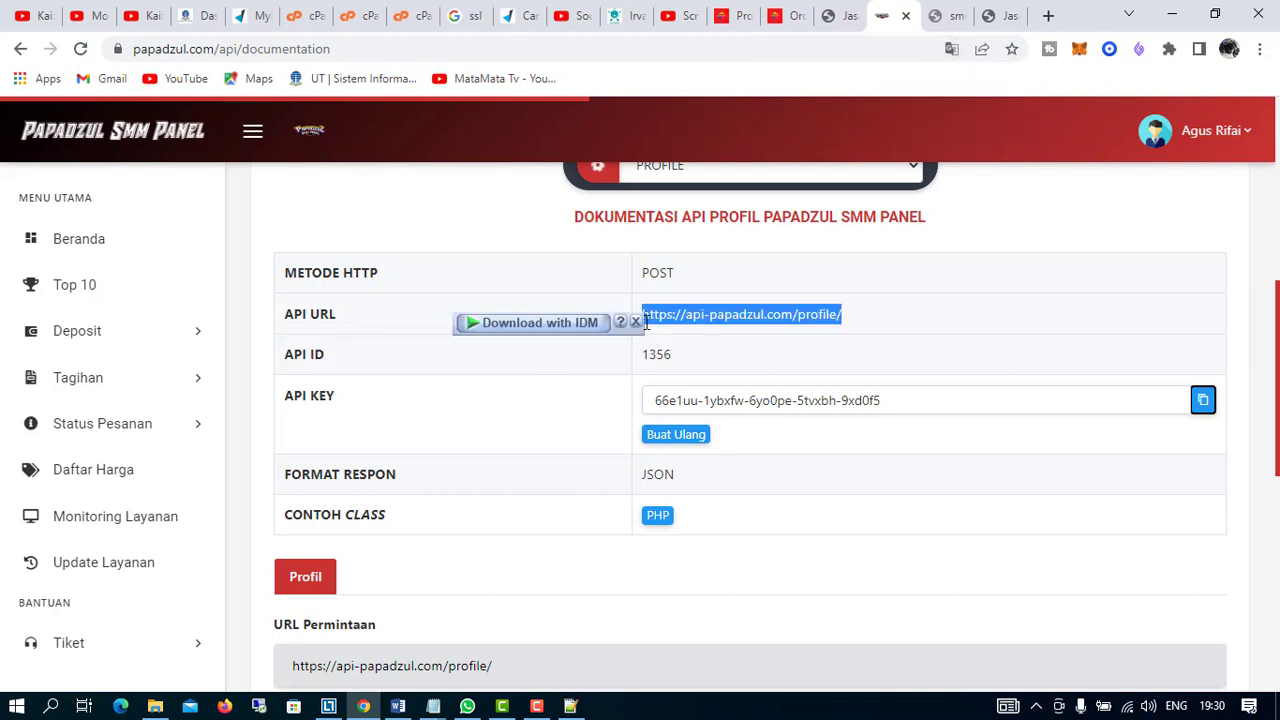
pyautogui.click(750, 375)
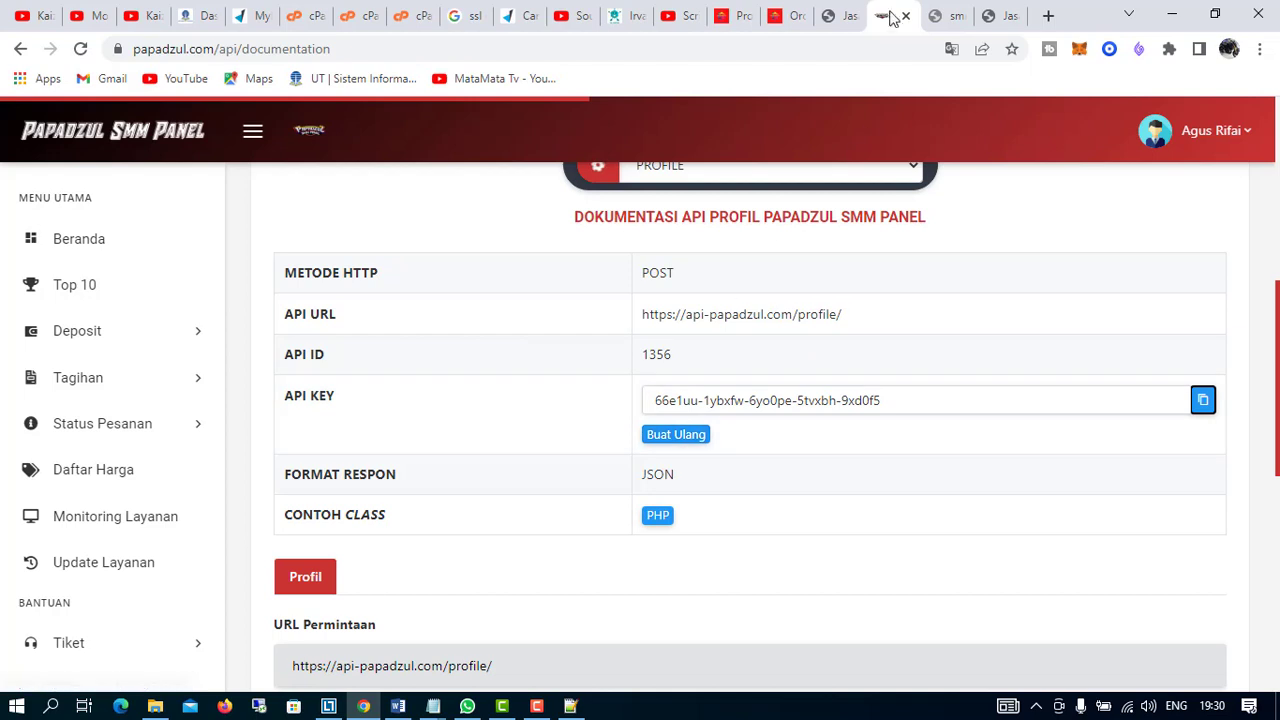
pyautogui.moveTo(877, 400); pyautogui.dragTo(637, 420)
pyautogui.hotkey('ctrl', 'c')
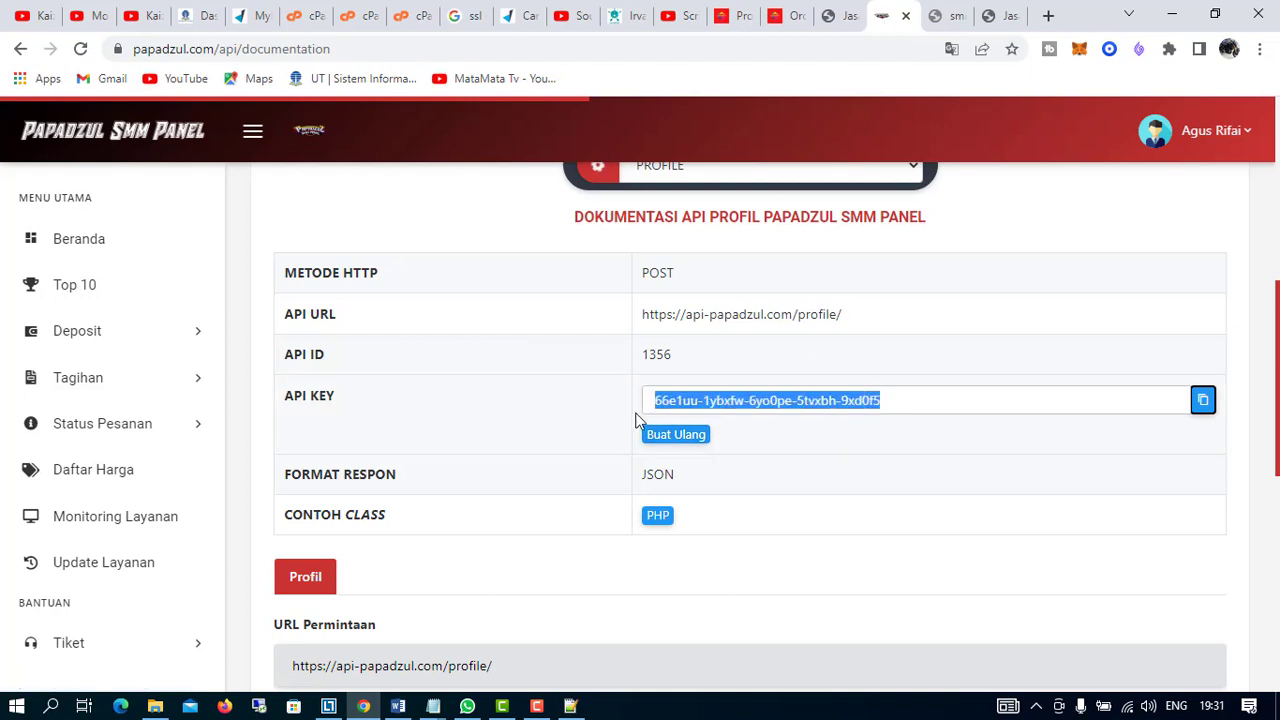
pyautogui.rightClick(661, 407)
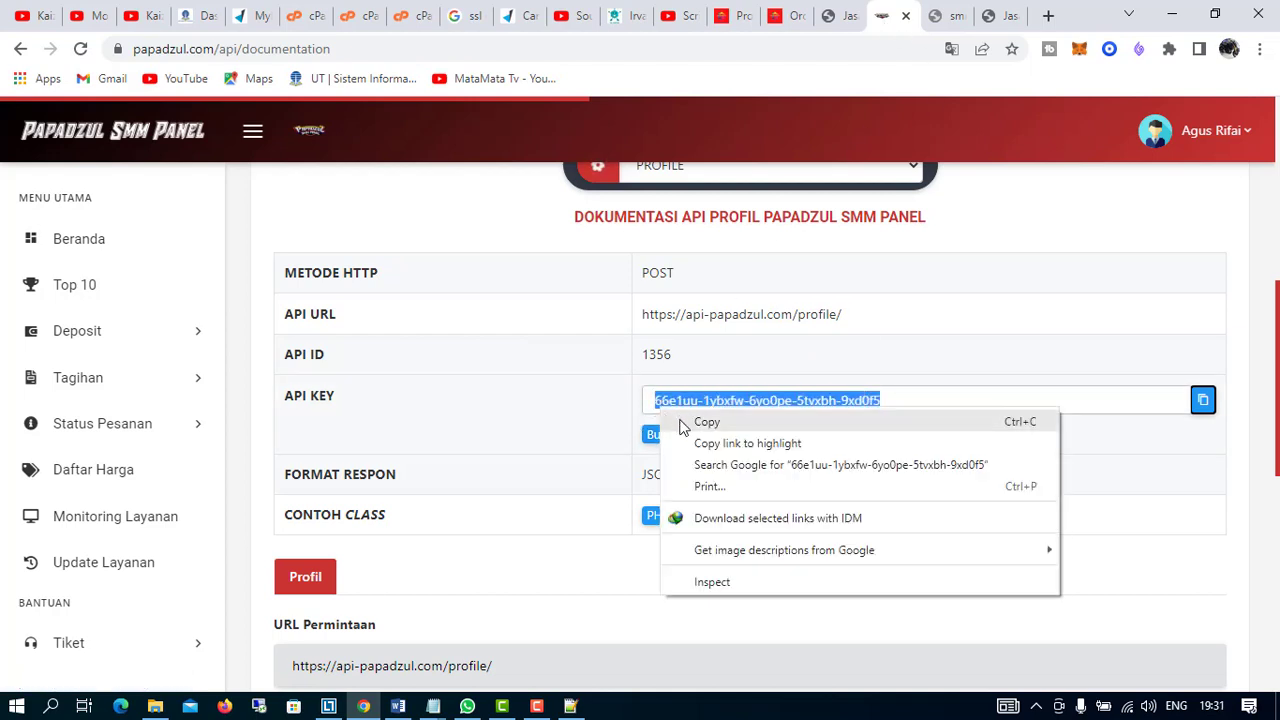
pyautogui.click(706, 422)
pyautogui.click(995, 15)
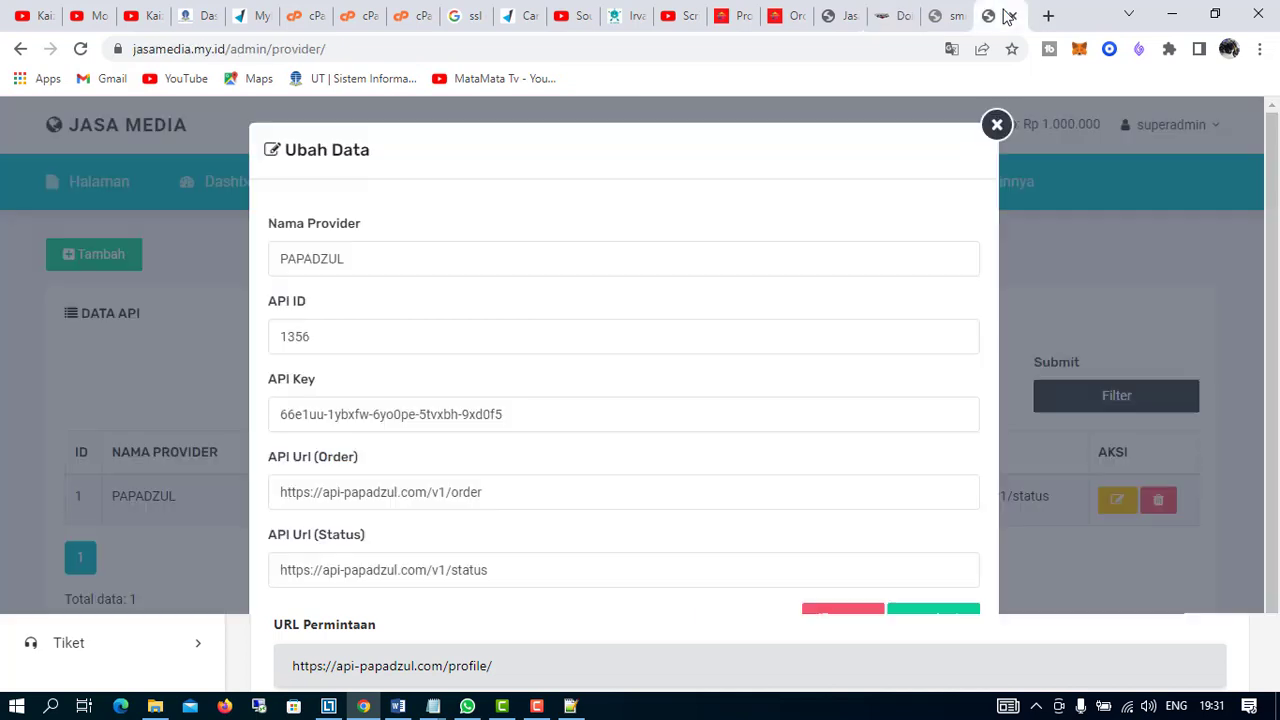
# Step: Clear the PAPADZUL form's API Key field and paste in the copied Papadzul key
pyautogui.click(527, 413)
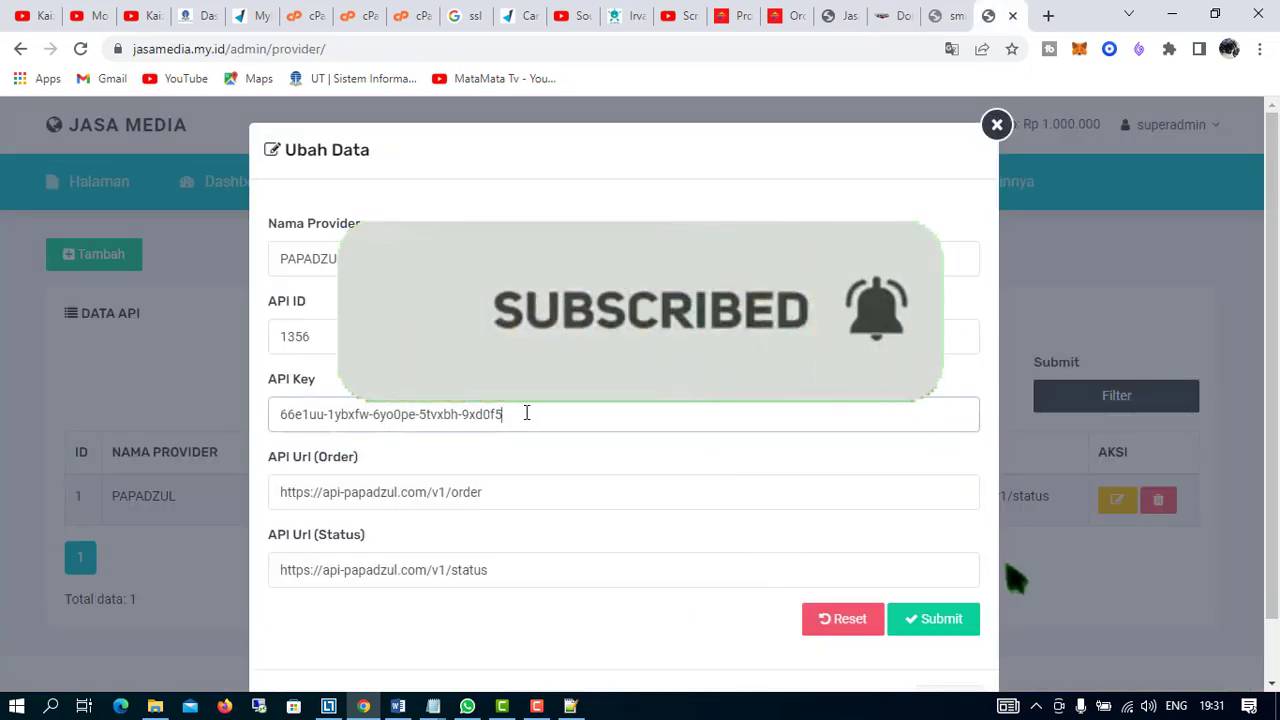
pyautogui.press('BackSpace')
pyautogui.press('BackSpace')
pyautogui.press('BackSpace')
pyautogui.press('BackSpace')
pyautogui.press('BackSpace')
pyautogui.press('BackSpace')
pyautogui.press('BackSpace')
pyautogui.press('BackSpace')
pyautogui.press('BackSpace')
pyautogui.press('BackSpace')
pyautogui.press('BackSpace')
pyautogui.press('BackSpace')
pyautogui.press('BackSpace')
pyautogui.press('BackSpace')
pyautogui.press('BackSpace')
pyautogui.press('BackSpace')
pyautogui.press('BackSpace')
pyautogui.press('BackSpace')
pyautogui.press('BackSpace')
pyautogui.press('BackSpace')
pyautogui.press('BackSpace')
pyautogui.press('BackSpace')
pyautogui.press('BackSpace')
pyautogui.press('BackSpace')
pyautogui.press('BackSpace')
pyautogui.press('BackSpace')
pyautogui.press('BackSpace')
pyautogui.press('BackSpace')
pyautogui.press('BackSpace')
pyautogui.press('BackSpace')
pyautogui.press('BackSpace')
pyautogui.press('BackSpace')
pyautogui.press('BackSpace')
pyautogui.press('BackSpace')
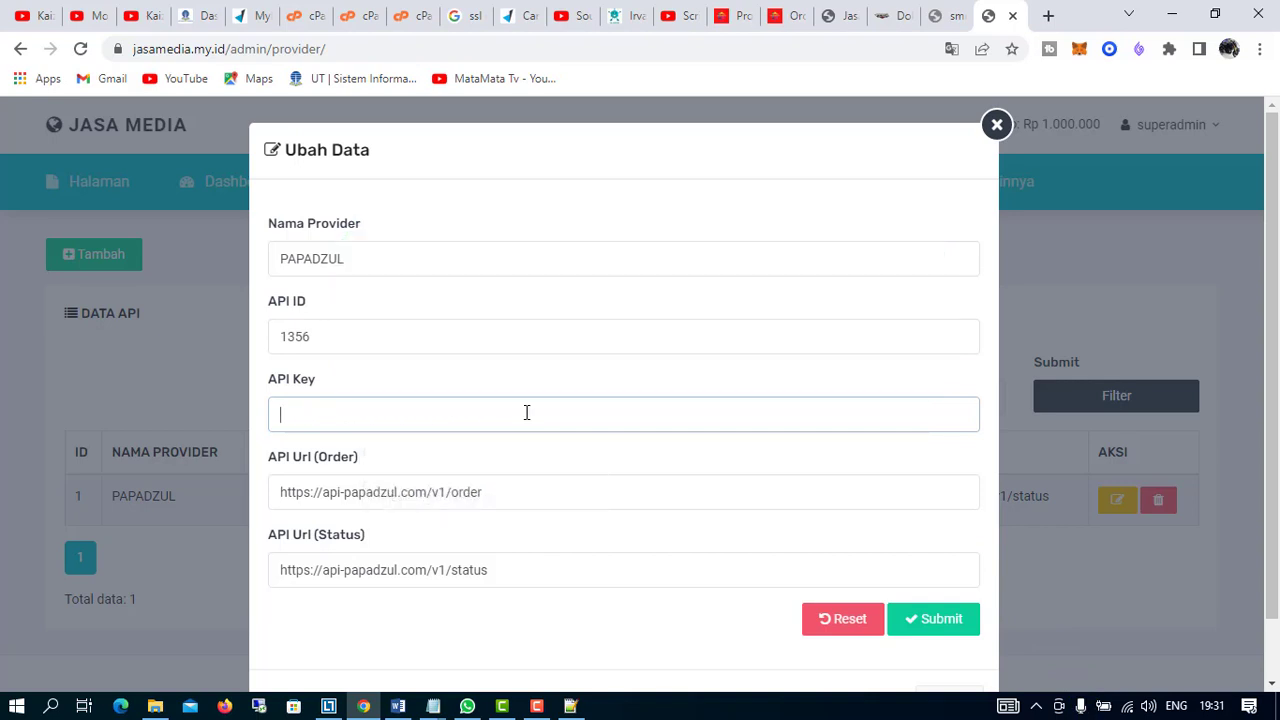
pyautogui.hotkey('ctrl', 'v')
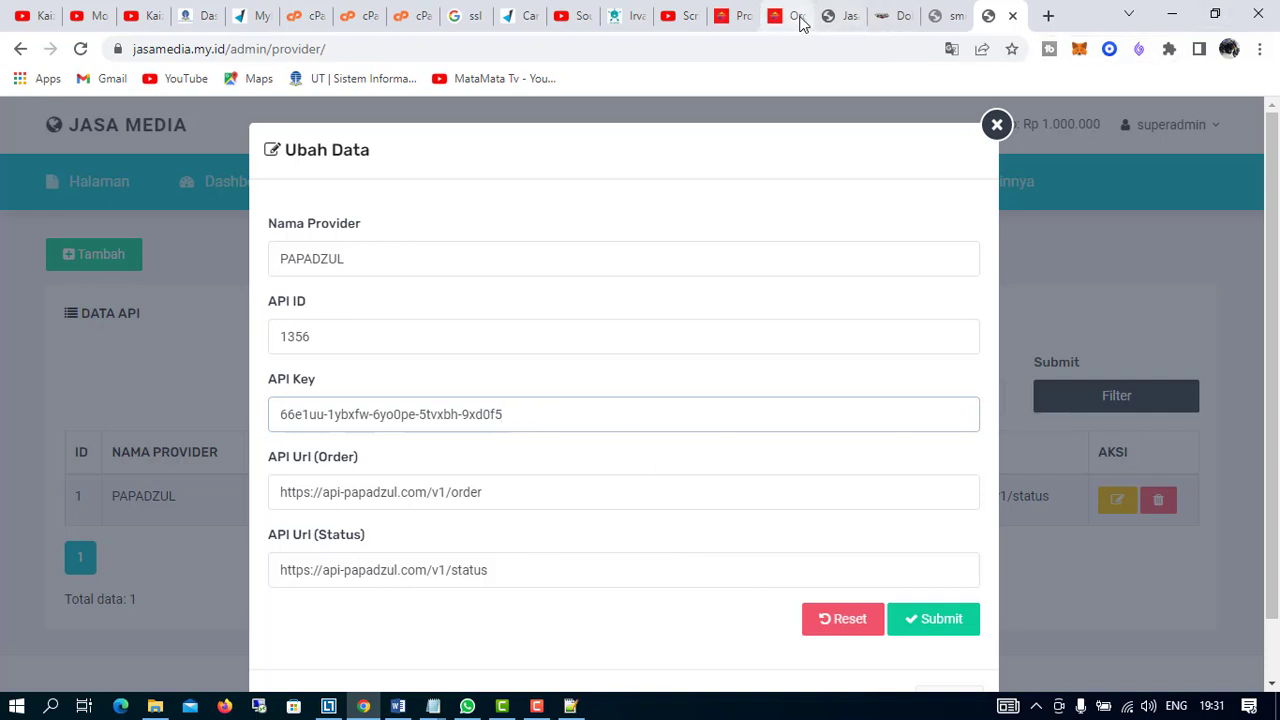
pyautogui.click(846, 17)
# Step: Check the API ID and API KEY rows in Papadzul's API documentation against the form
pyautogui.click(893, 17)
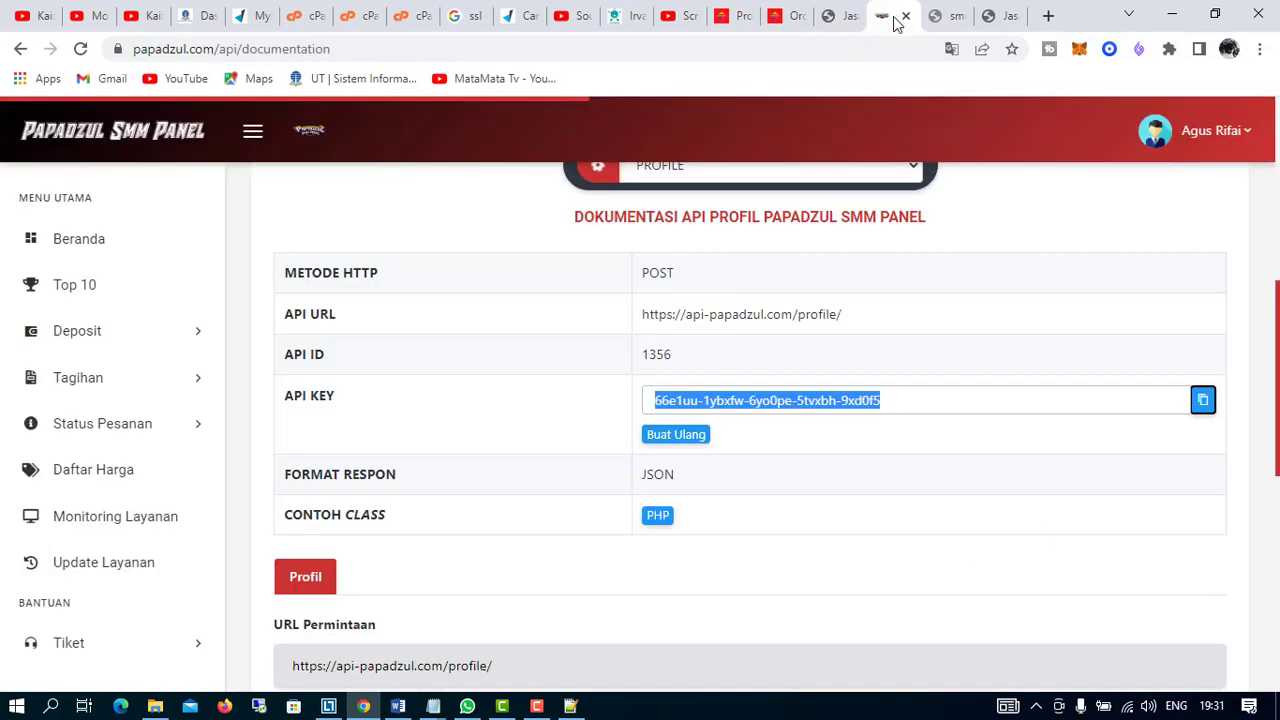
pyautogui.scroll(-3, 614, 575)
pyautogui.scroll(3, 617, 516)
pyautogui.scroll(-5, 617, 516)
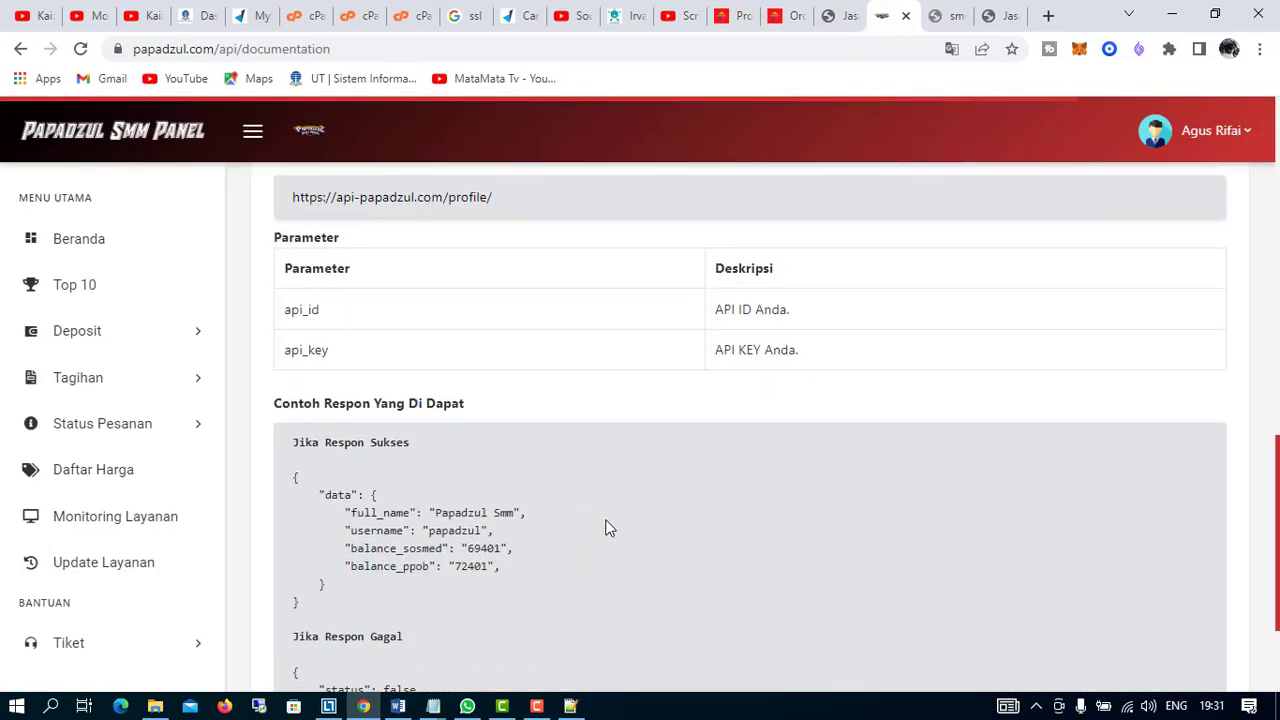
pyautogui.scroll(-2, 600, 519)
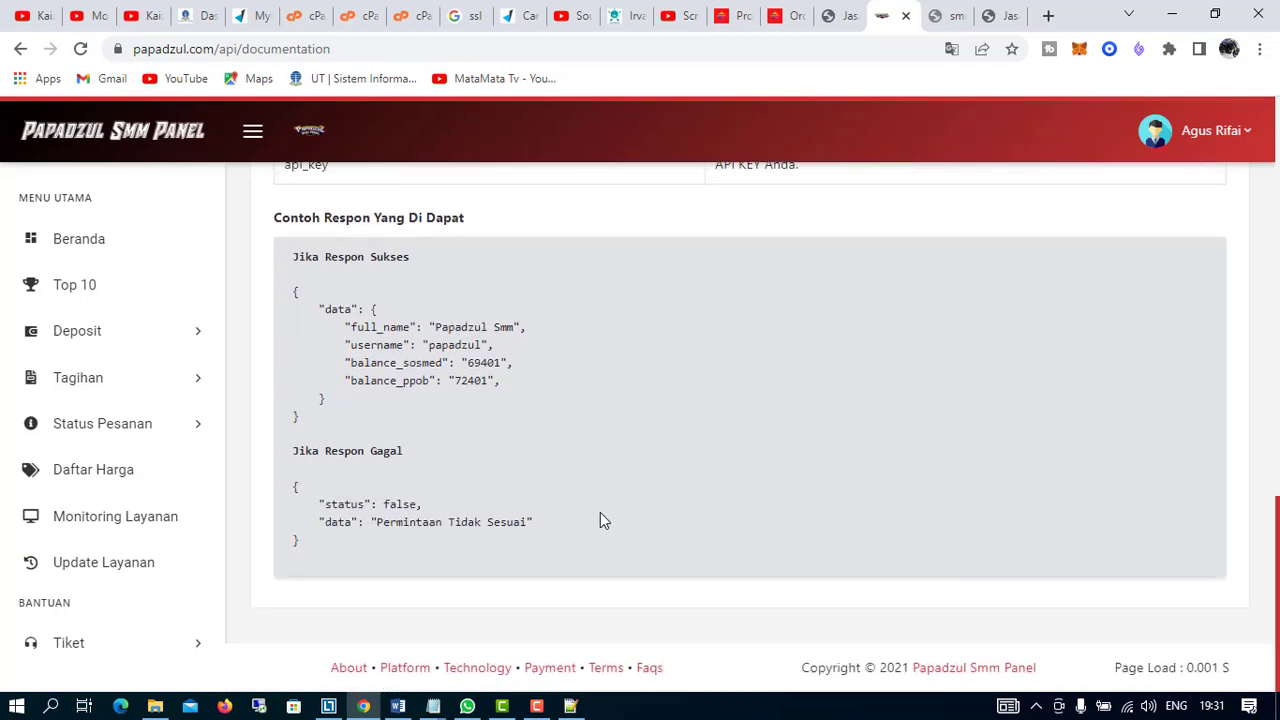
pyautogui.scroll(3, 587, 525)
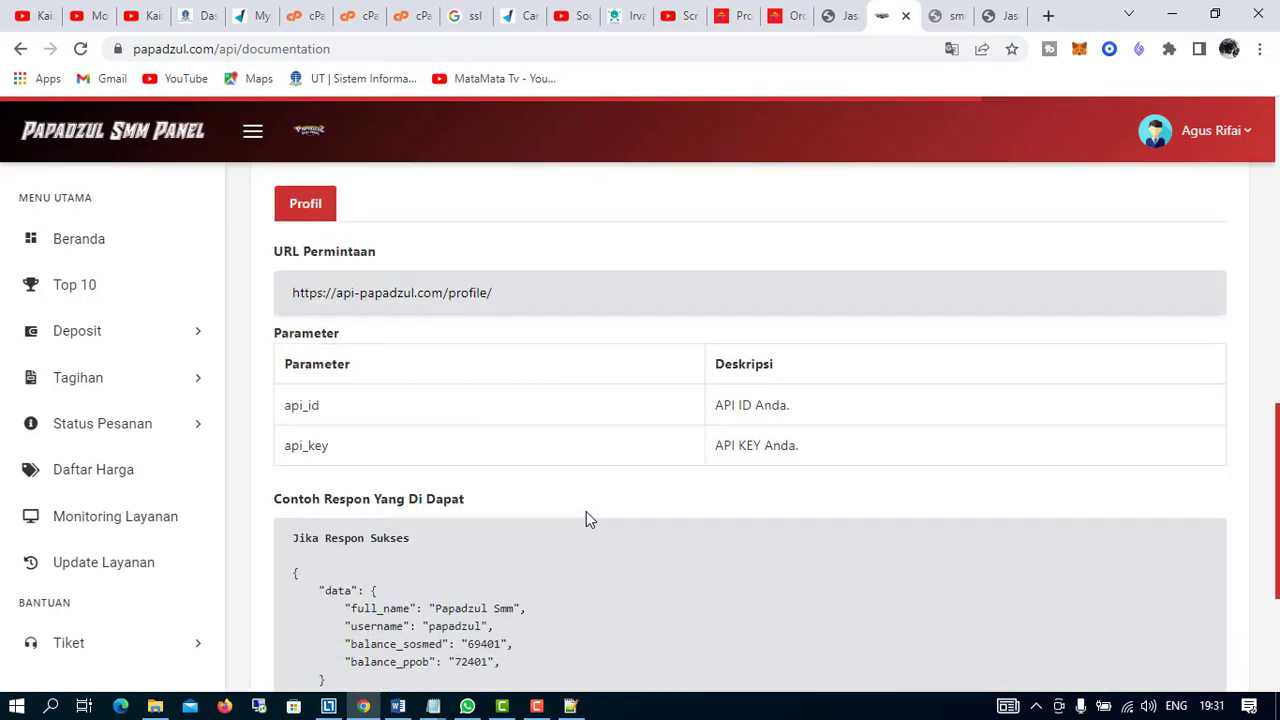
pyautogui.scroll(3, 586, 511)
pyautogui.scroll(-5, 586, 511)
pyautogui.scroll(-2, 586, 511)
pyautogui.scroll(3, 586, 511)
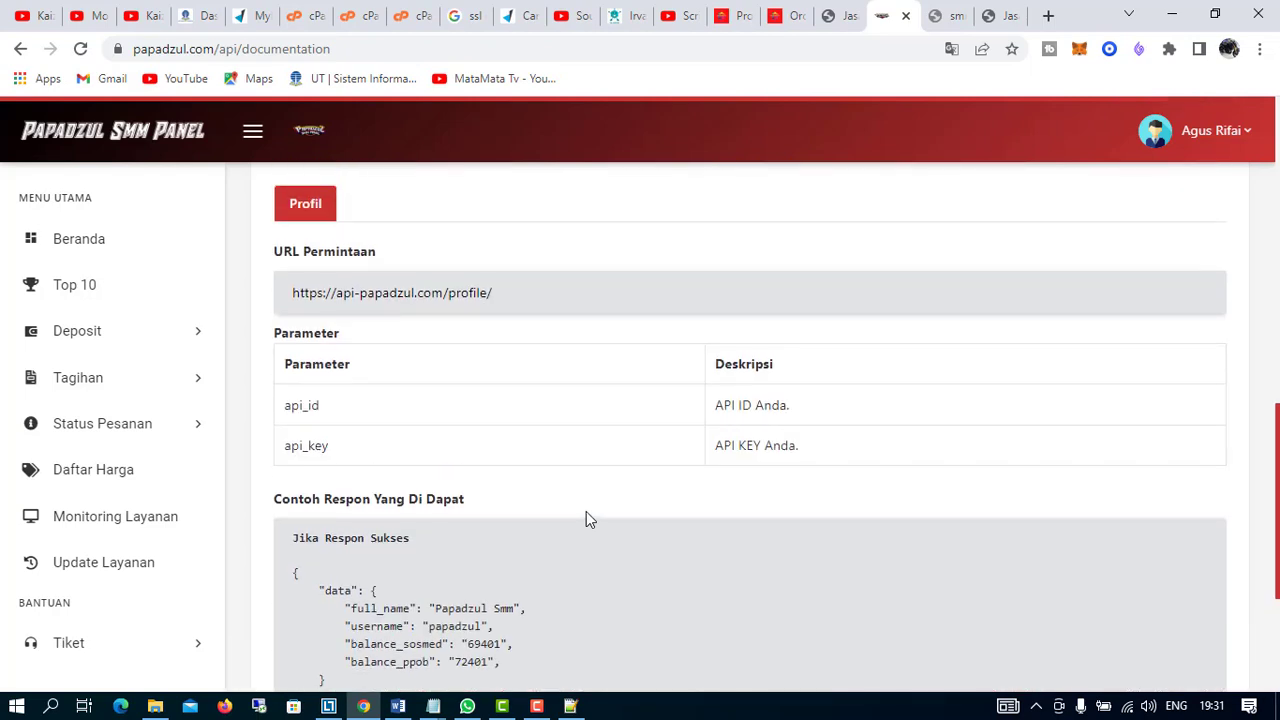
pyautogui.scroll(3, 495, 460)
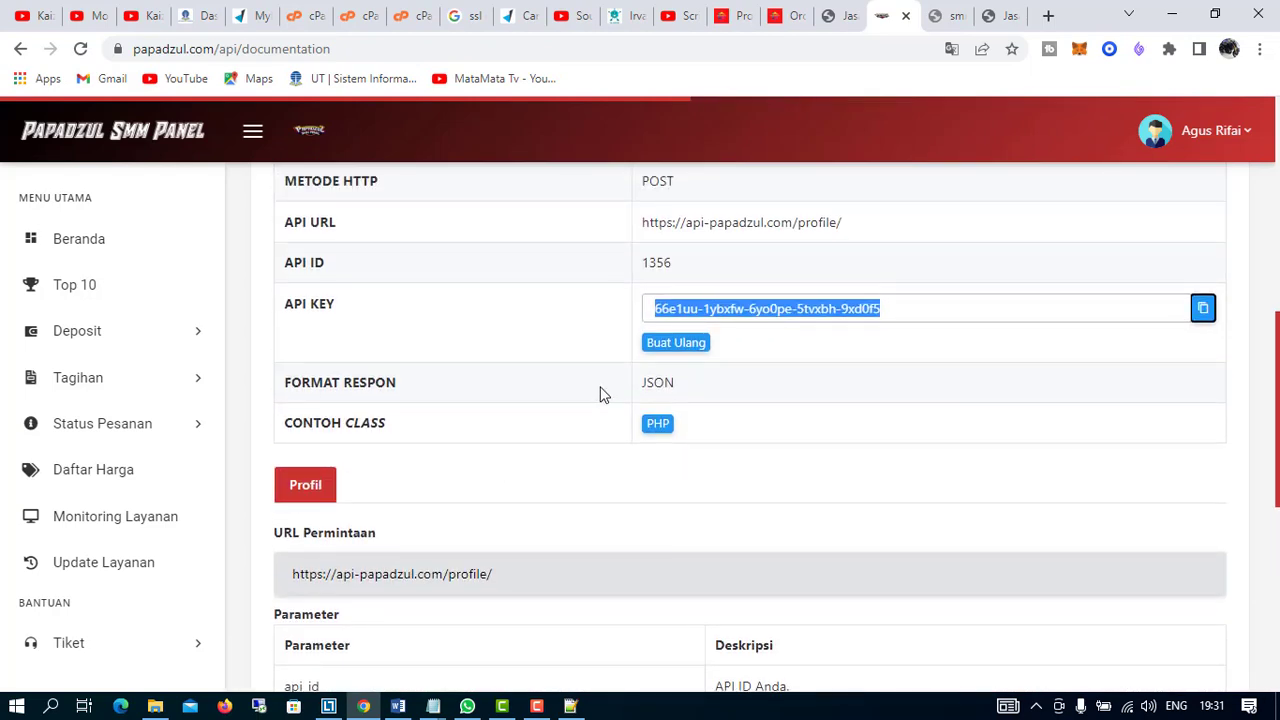
pyautogui.scroll(2, 625, 472)
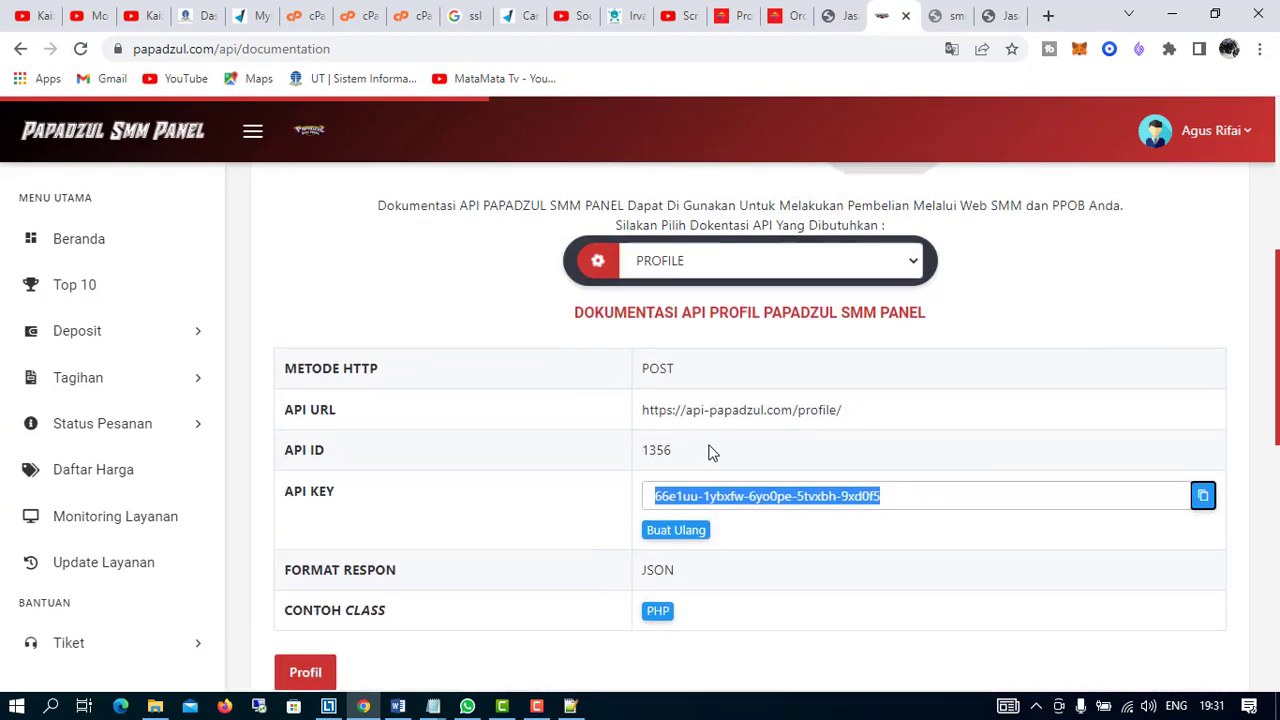
pyautogui.click(1008, 16)
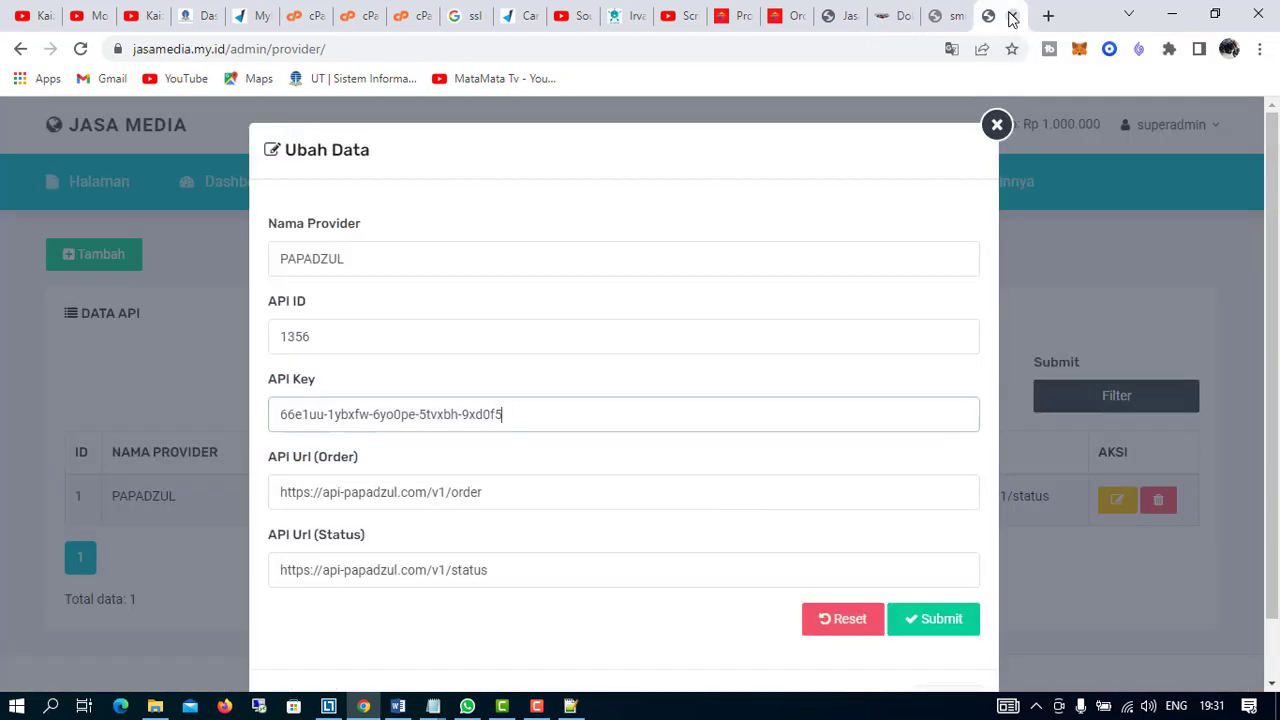
# Step: Confirm API ID 1356 and the new key in the PAPADZUL form and submit it
pyautogui.click(346, 345)
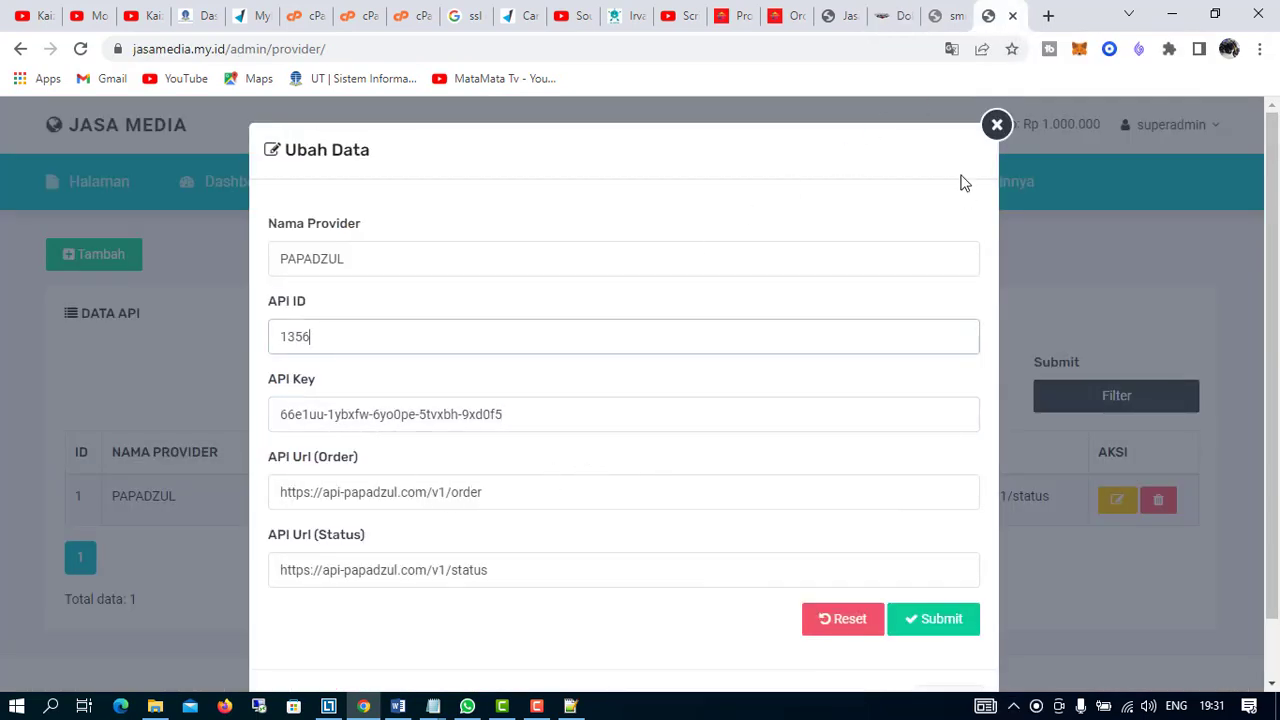
pyautogui.click(866, 161)
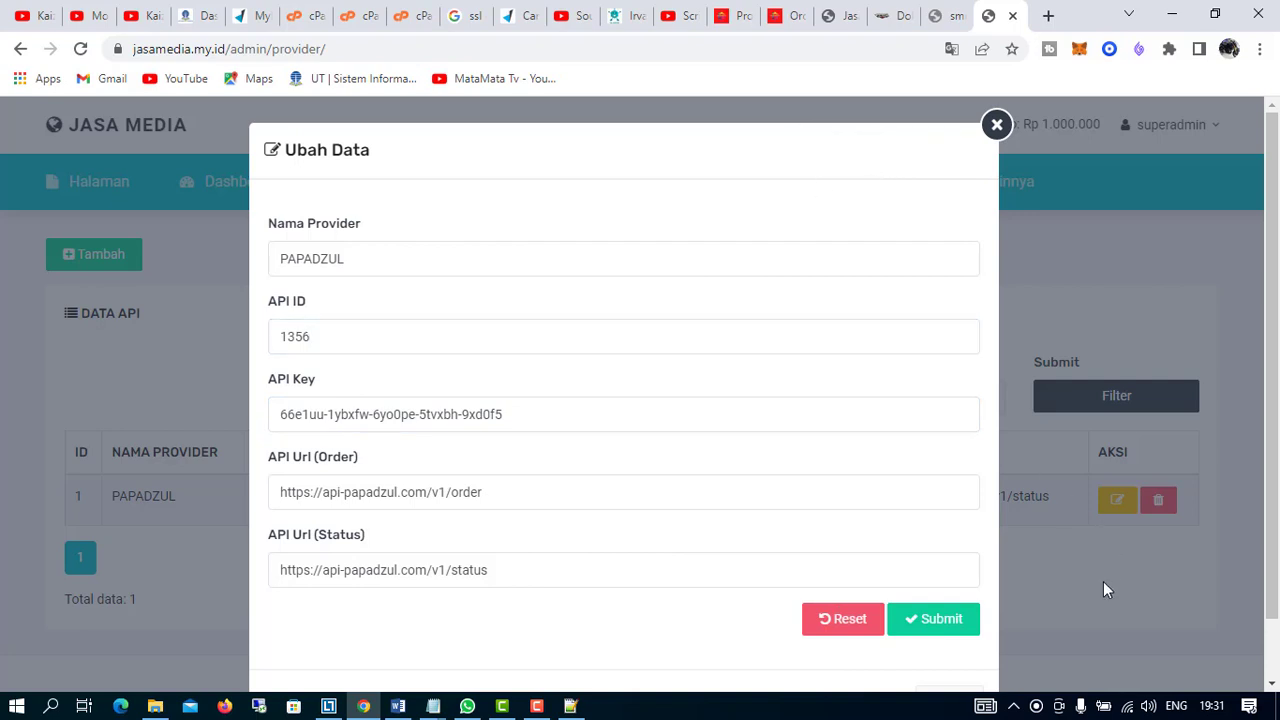
pyautogui.click(944, 624)
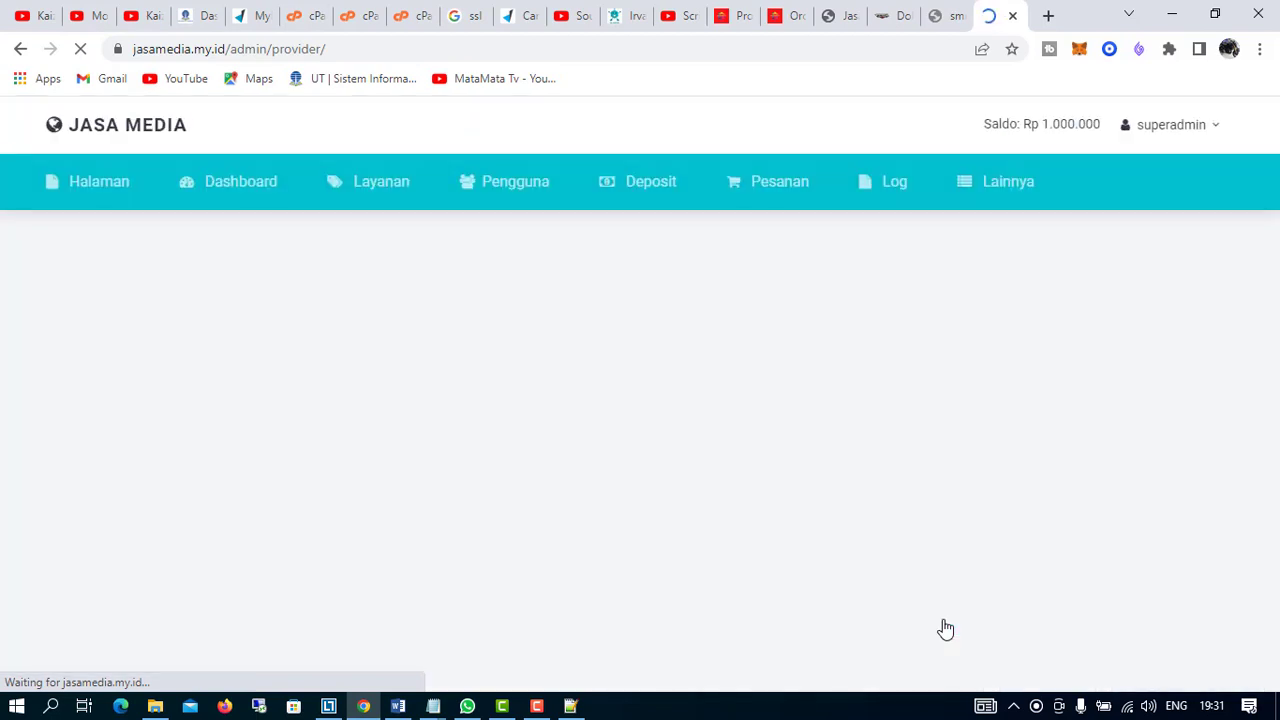
pyautogui.scroll(-1, 475, 427)
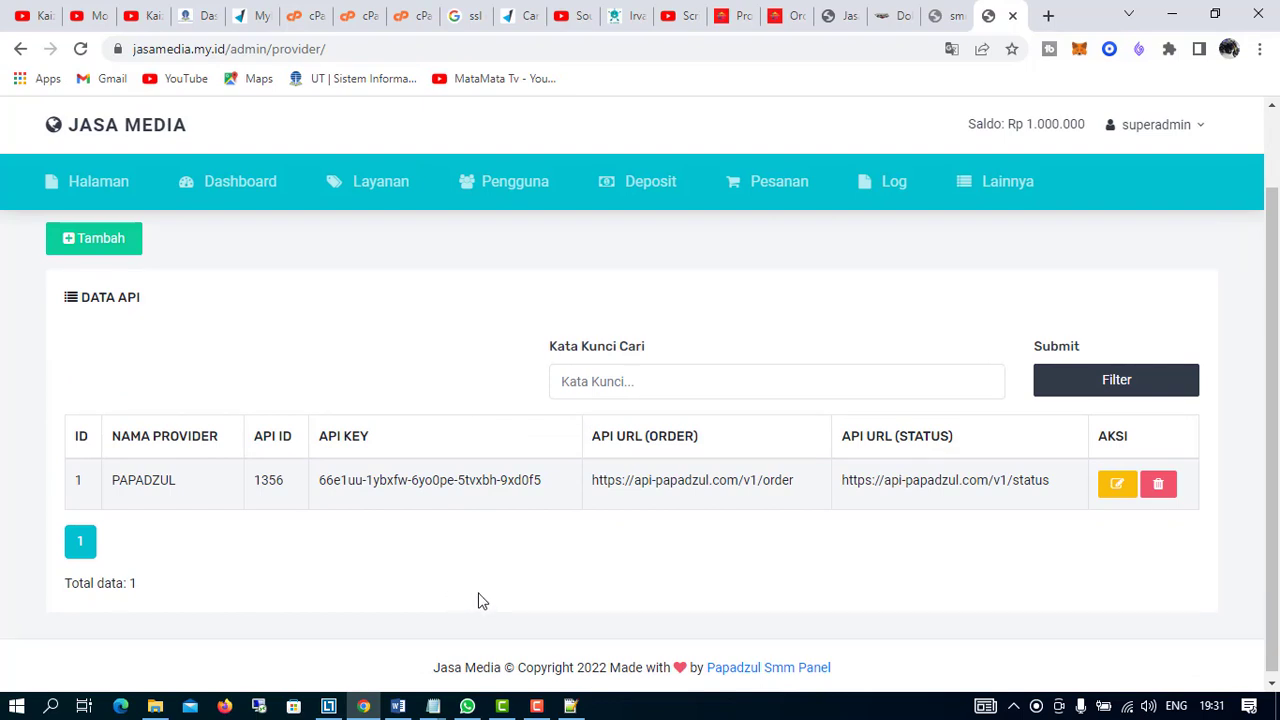
pyautogui.click(380, 190)
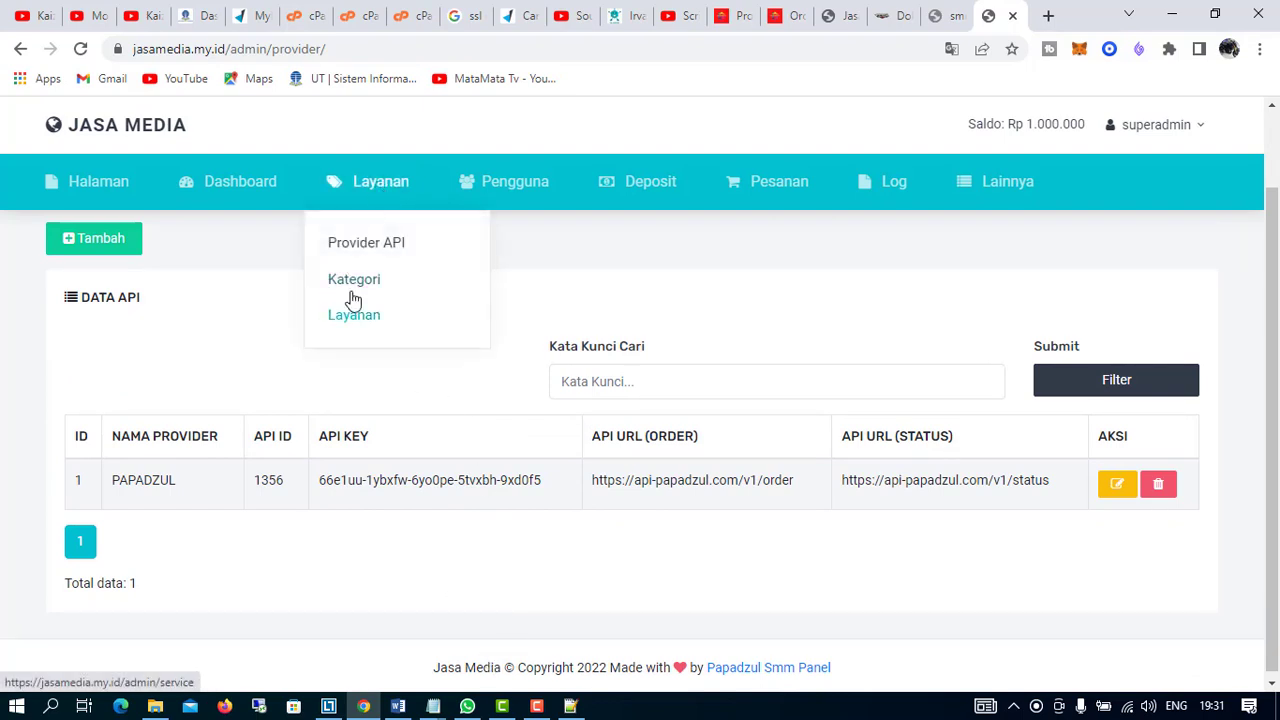
pyautogui.click(366, 48)
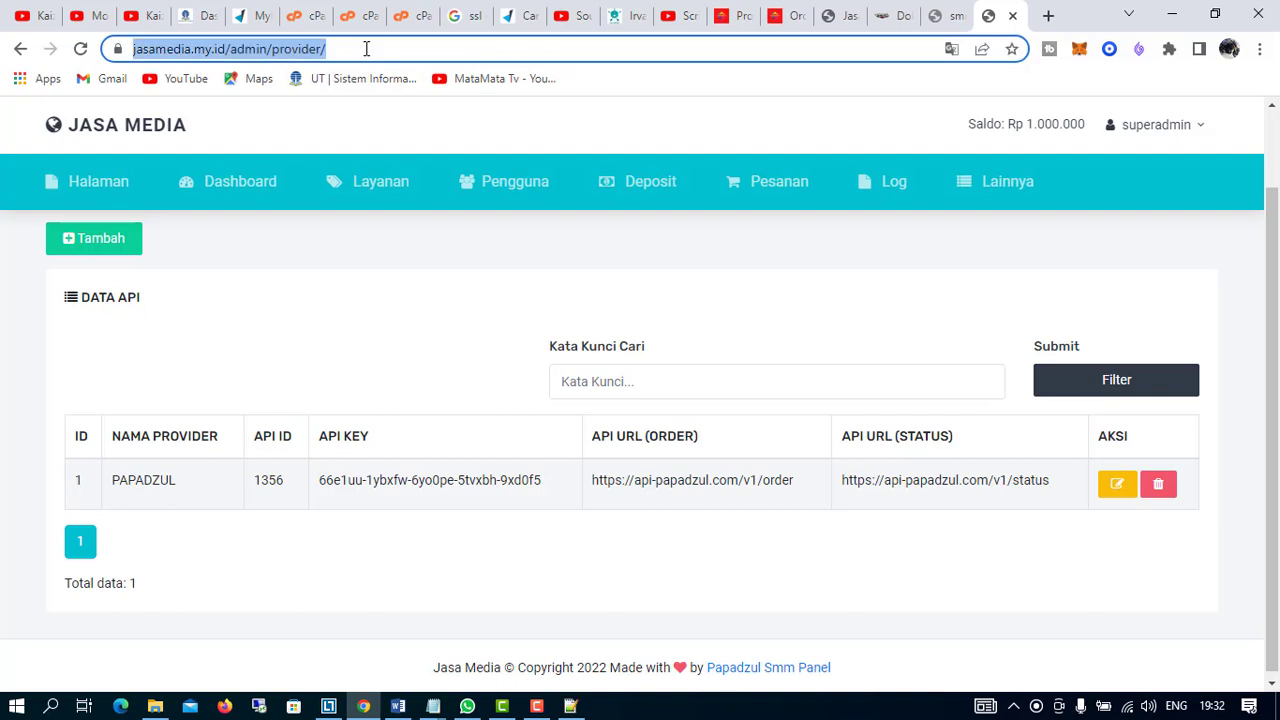
pyautogui.click(366, 48)
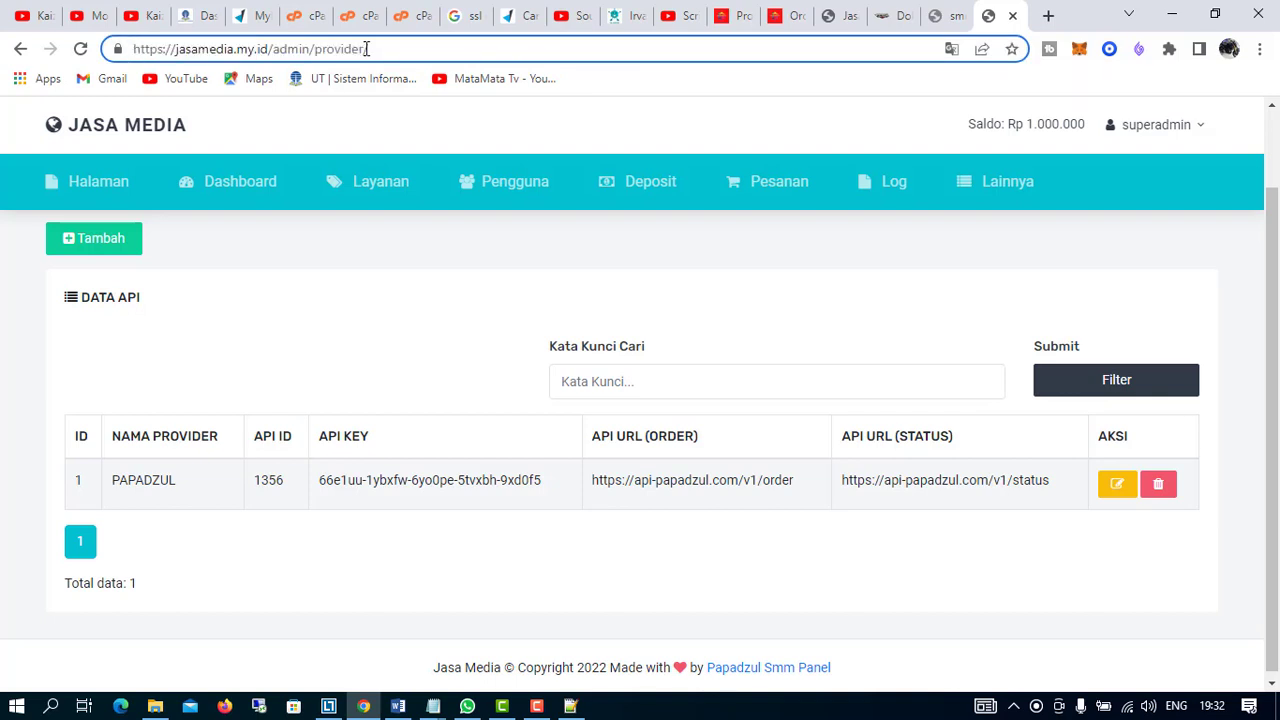
pyautogui.press('BackSpace')
pyautogui.press('BackSpace')
pyautogui.press('BackSpace')
pyautogui.press('BackSpace')
pyautogui.press('BackSpace')
pyautogui.press('BackSpace')
pyautogui.press('BackSpace')
pyautogui.press('BackSpace')
pyautogui.press('BackSpace')
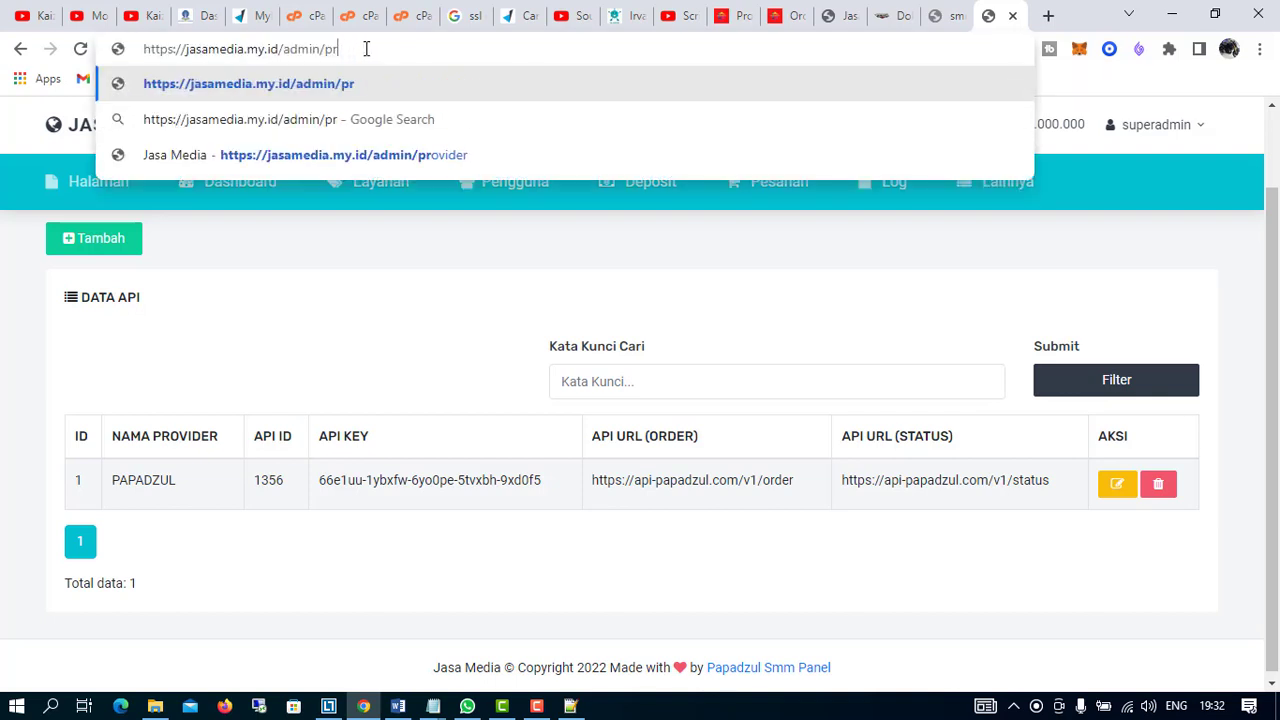
pyautogui.press('BackSpace')
pyautogui.press('BackSpace')
pyautogui.press('BackSpace')
pyautogui.press('BackSpace')
pyautogui.press('BackSpace')
pyautogui.press('BackSpace')
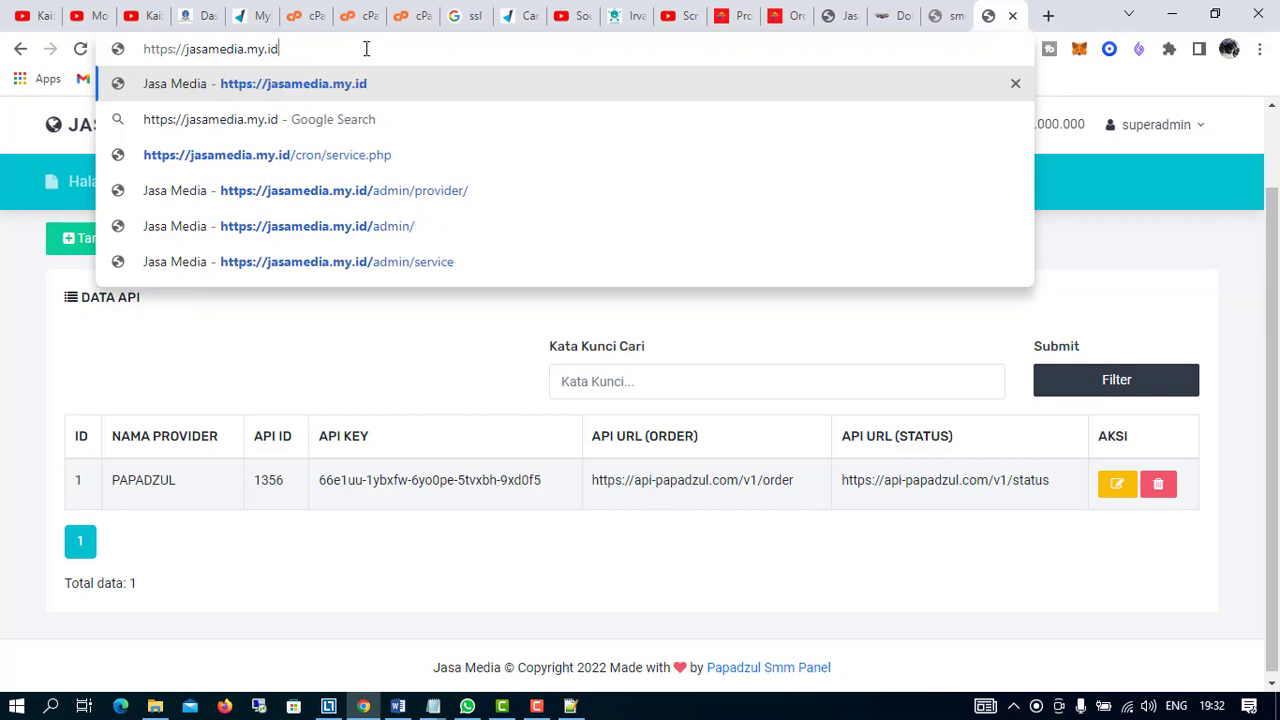
pyautogui.write('/')
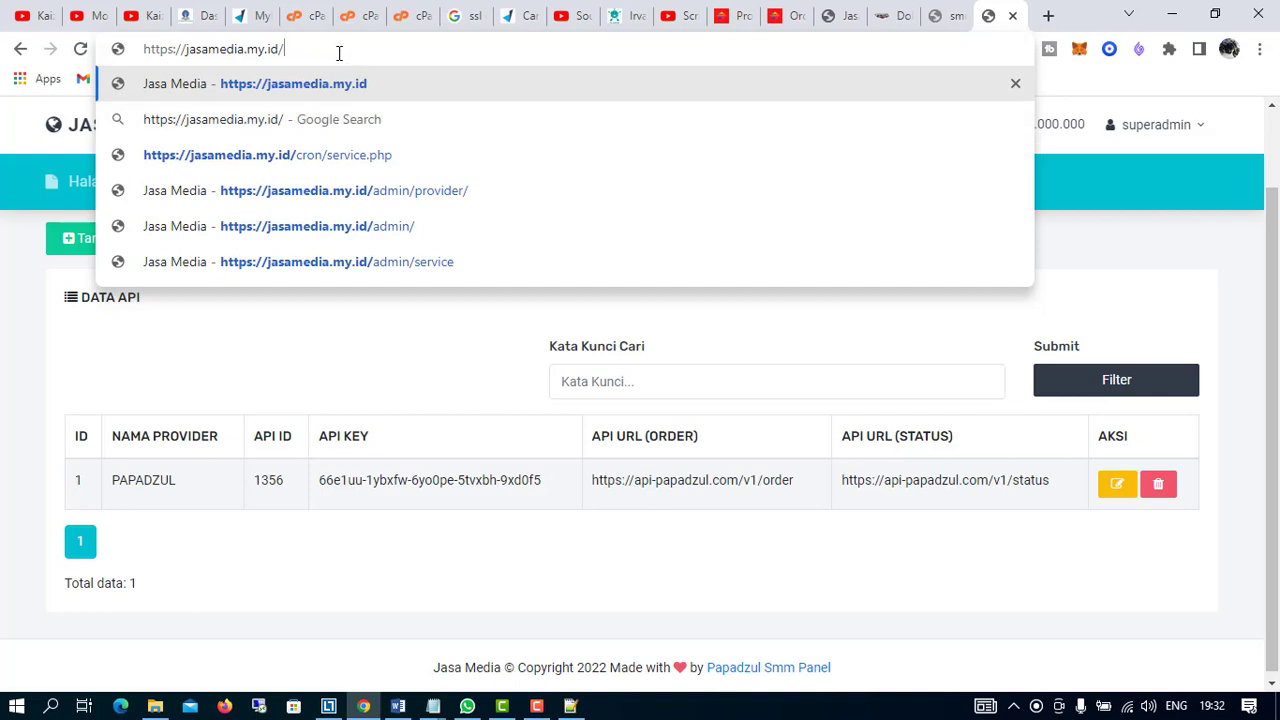
pyautogui.write('c')
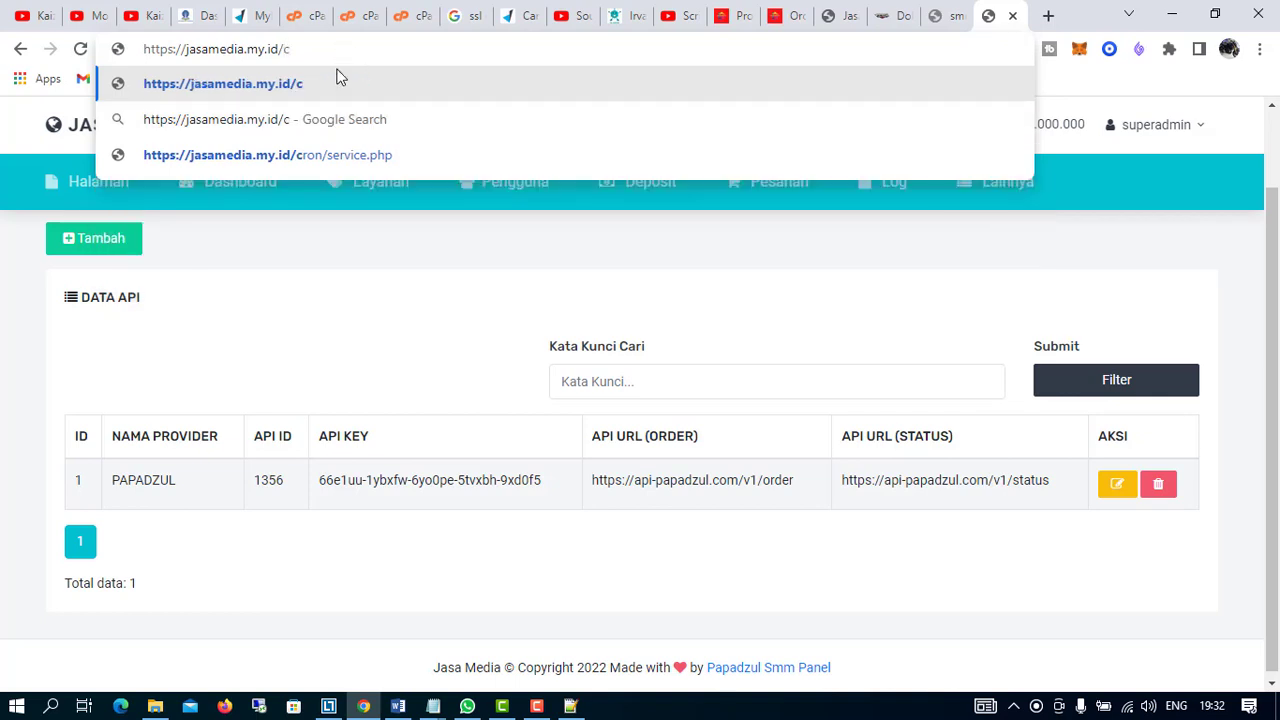
pyautogui.click(318, 151)
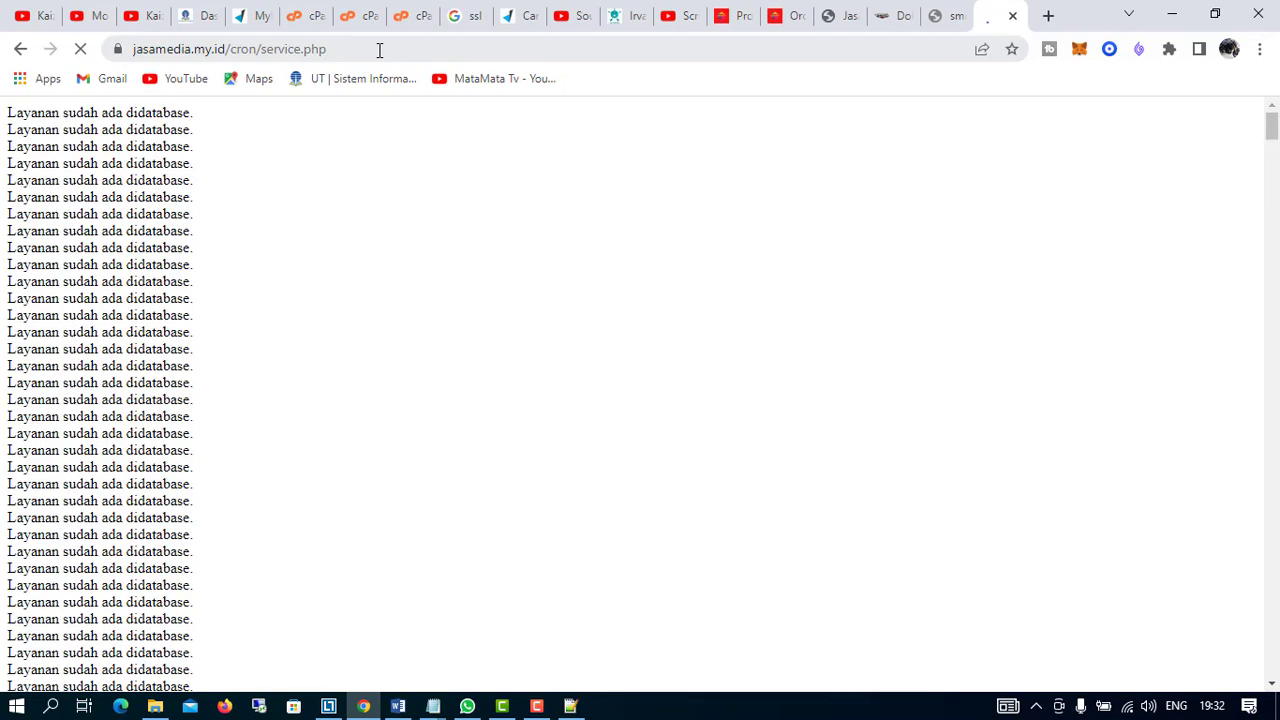
# Step: Review the cron output reporting every service already in the database, then go back
pyautogui.scroll(-1, 166, 365)
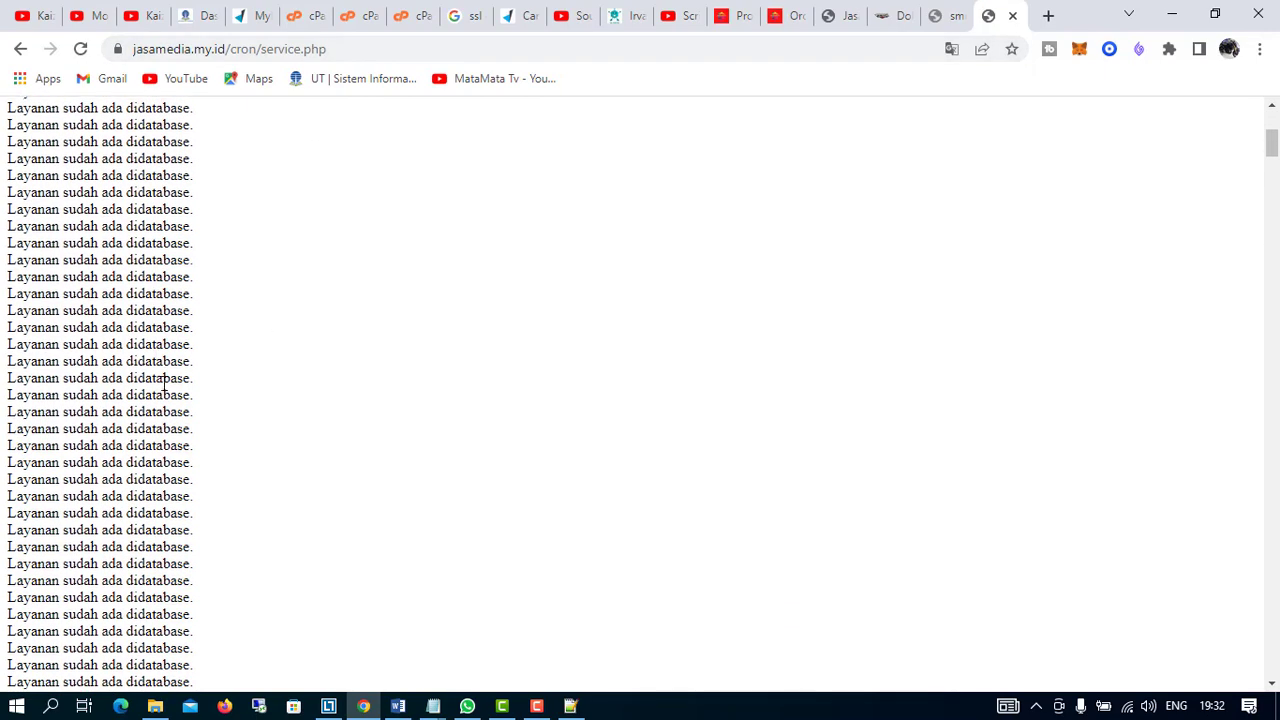
pyautogui.scroll(1, 164, 387)
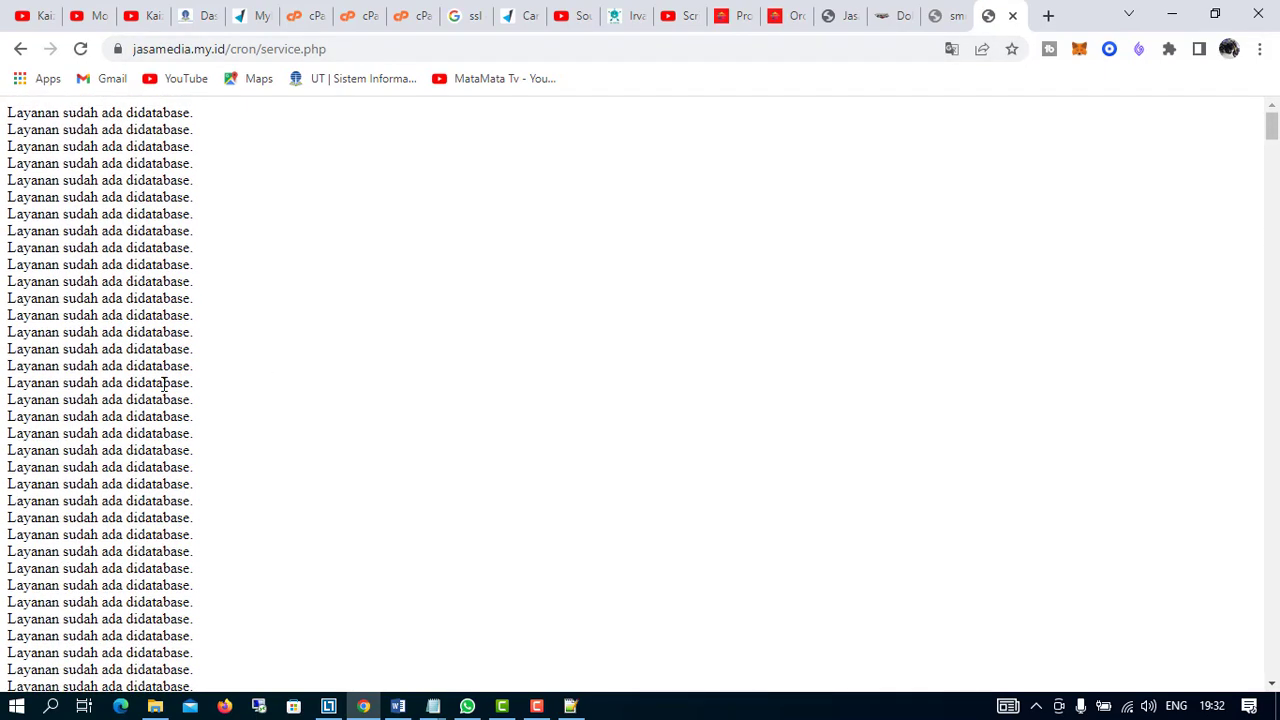
pyautogui.scroll(-5, 416, 387)
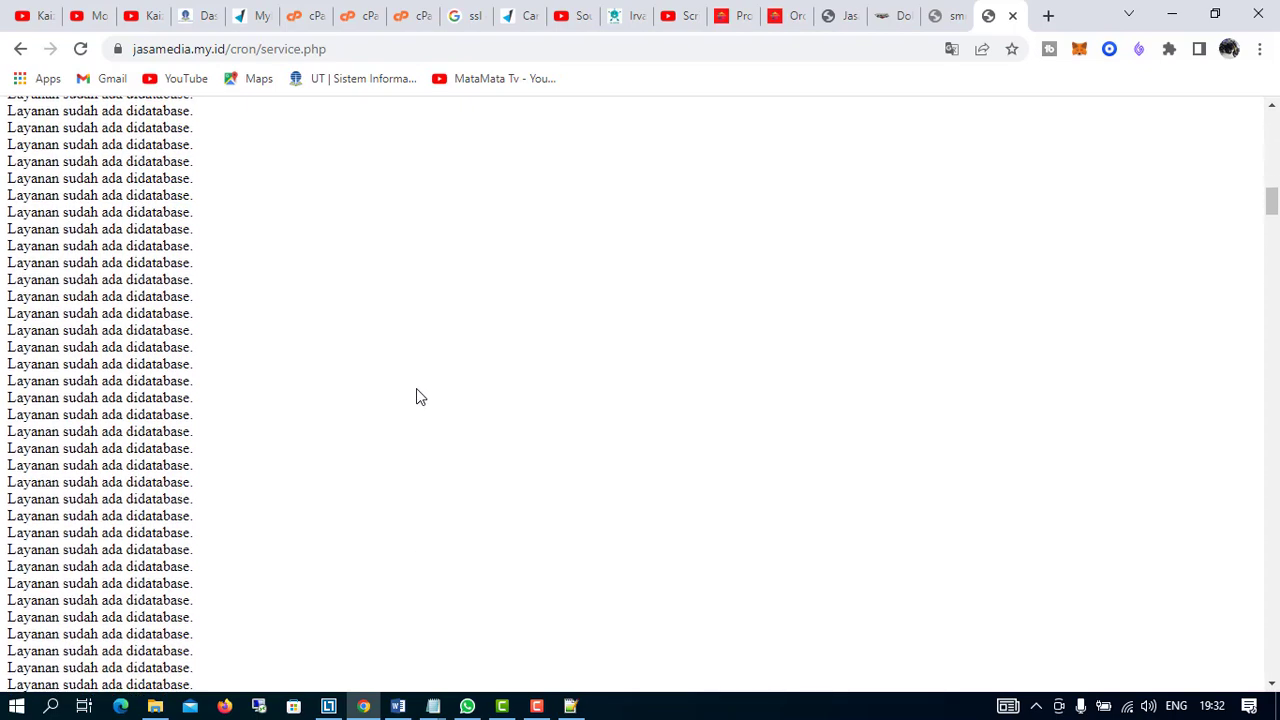
pyautogui.scroll(-11, 415, 399)
pyautogui.scroll(12, 415, 399)
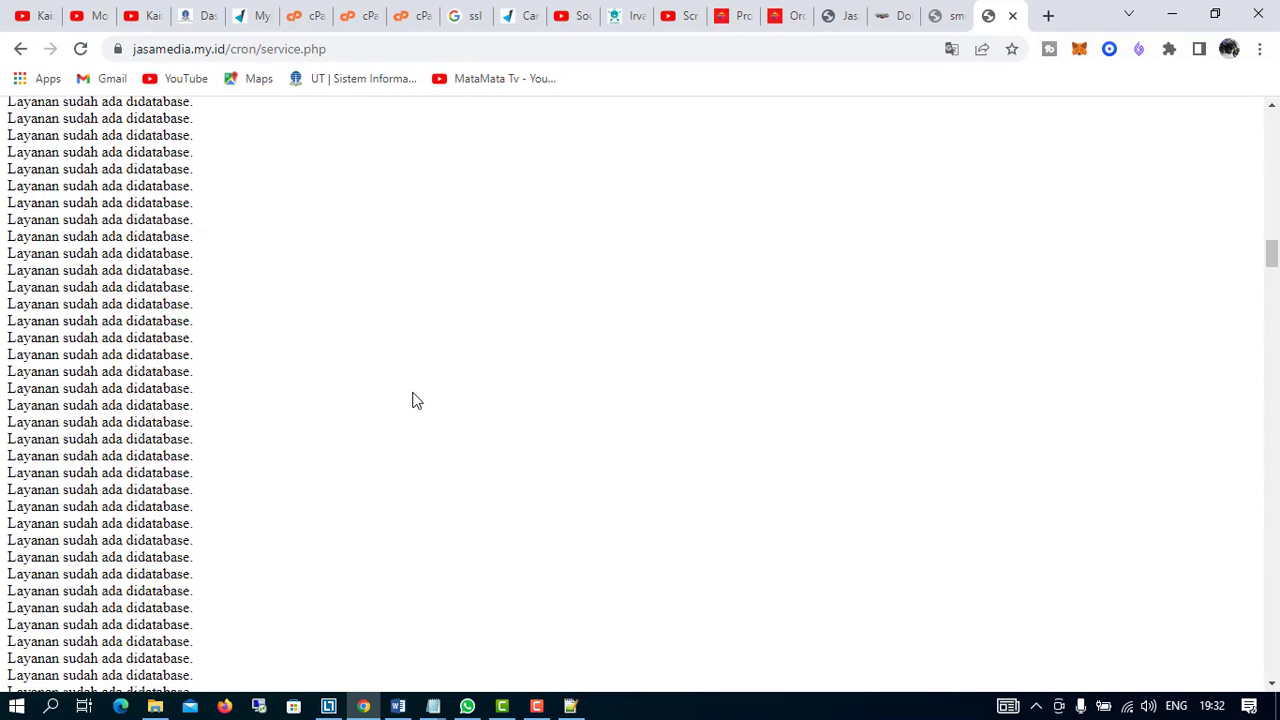
pyautogui.scroll(1, 416, 400)
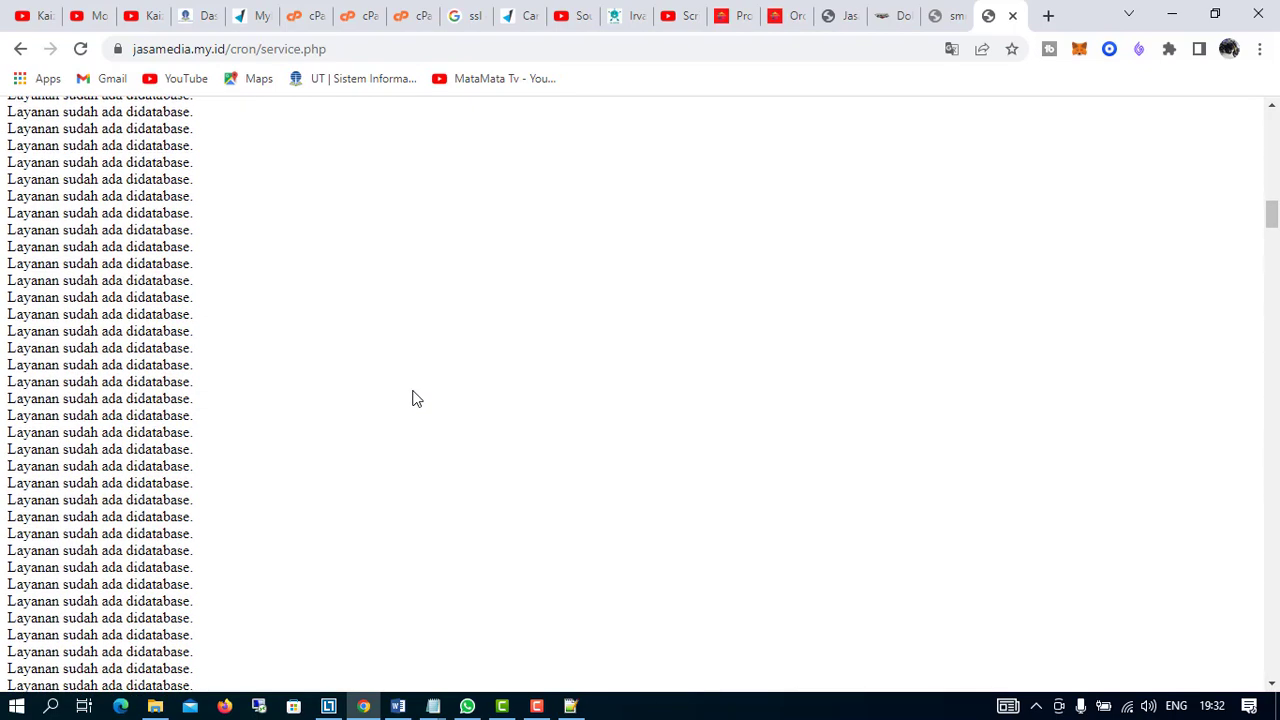
pyautogui.click(20, 49)
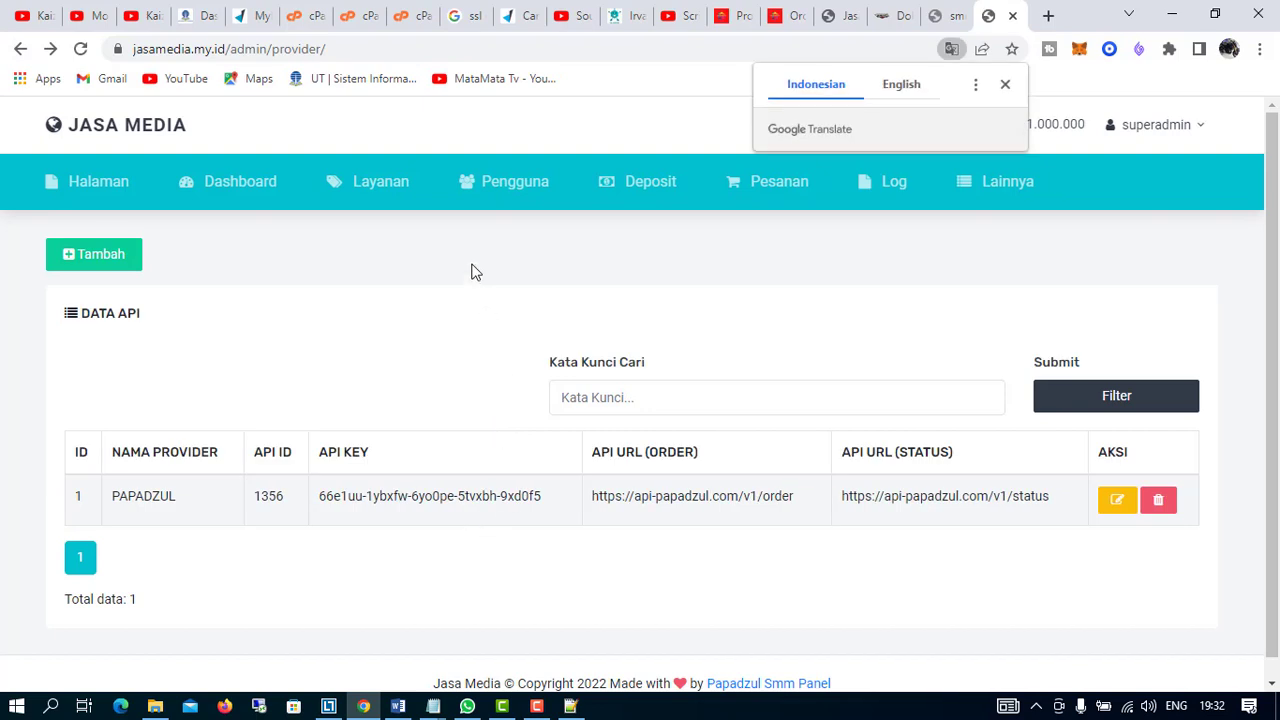
pyautogui.click(389, 184)
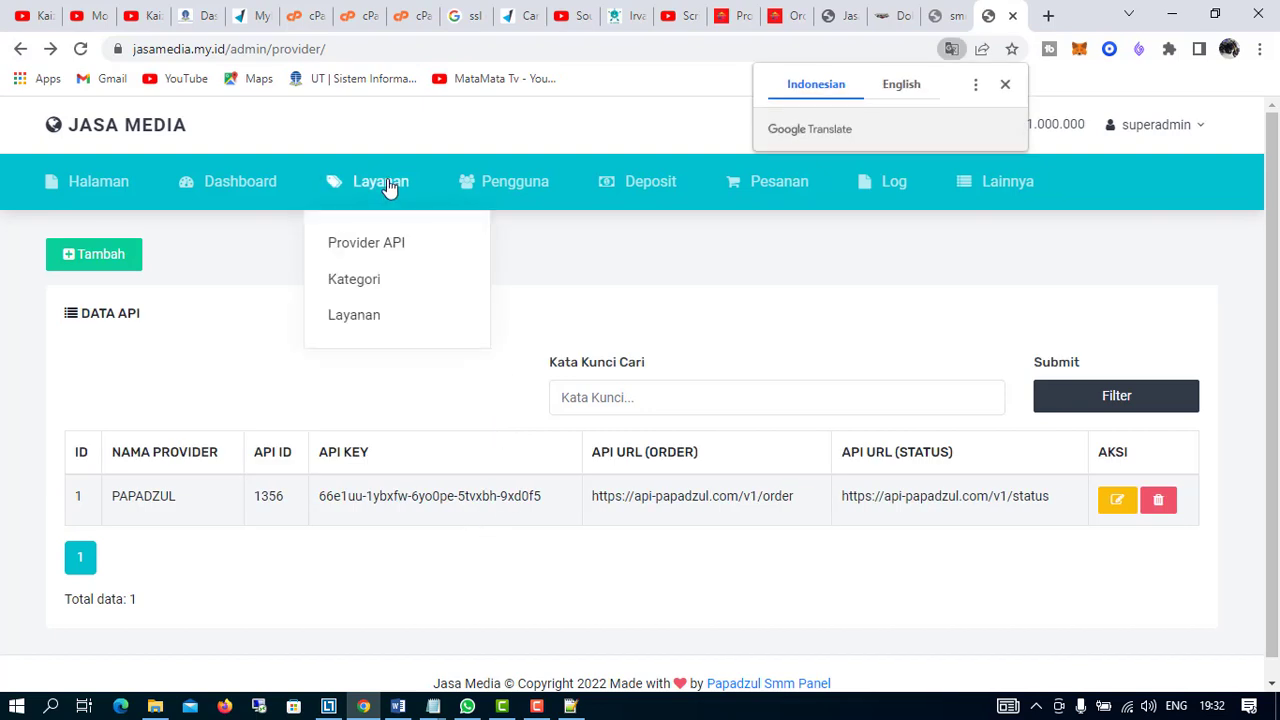
pyautogui.click(354, 318)
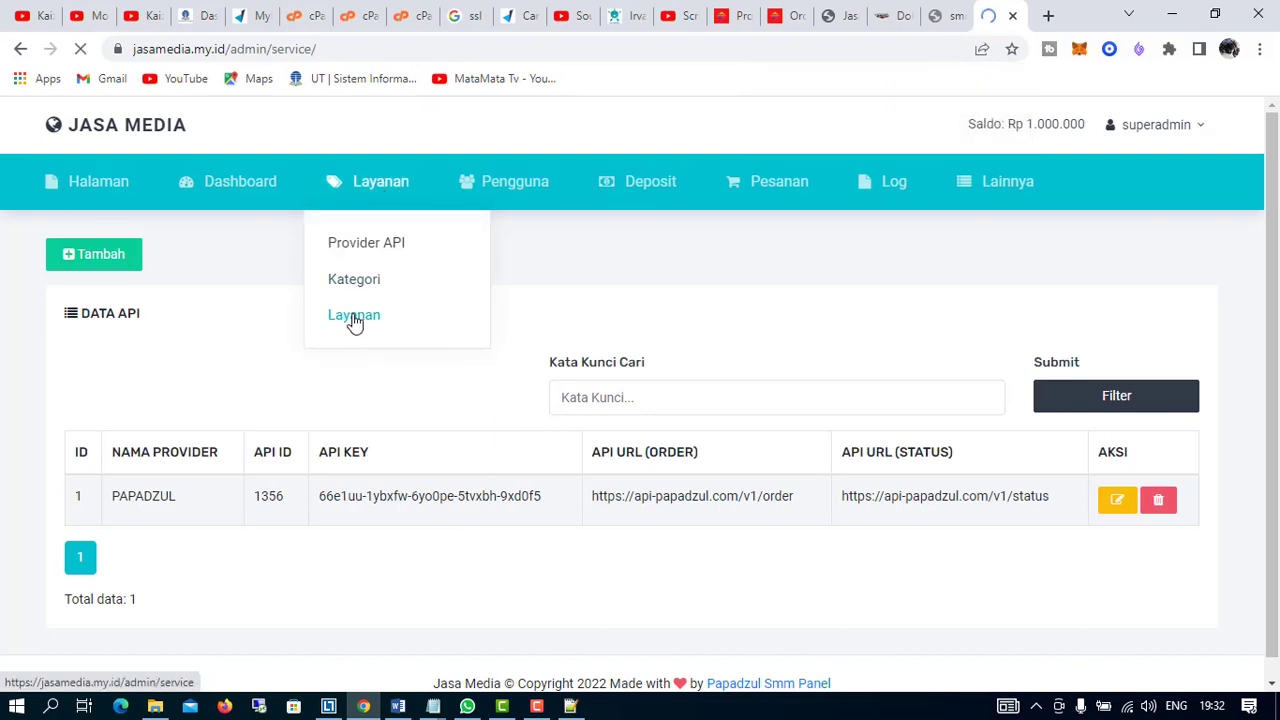
pyautogui.scroll(-12, 352, 459)
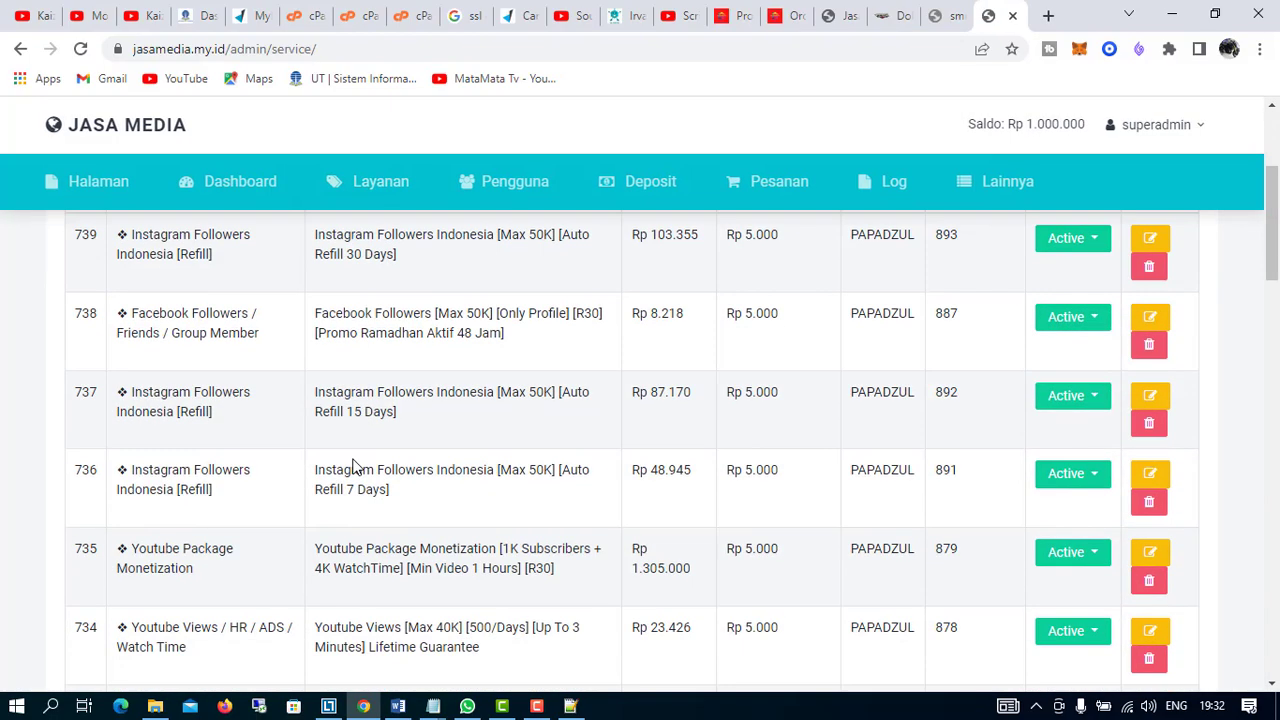
pyautogui.scroll(-11, 380, 506)
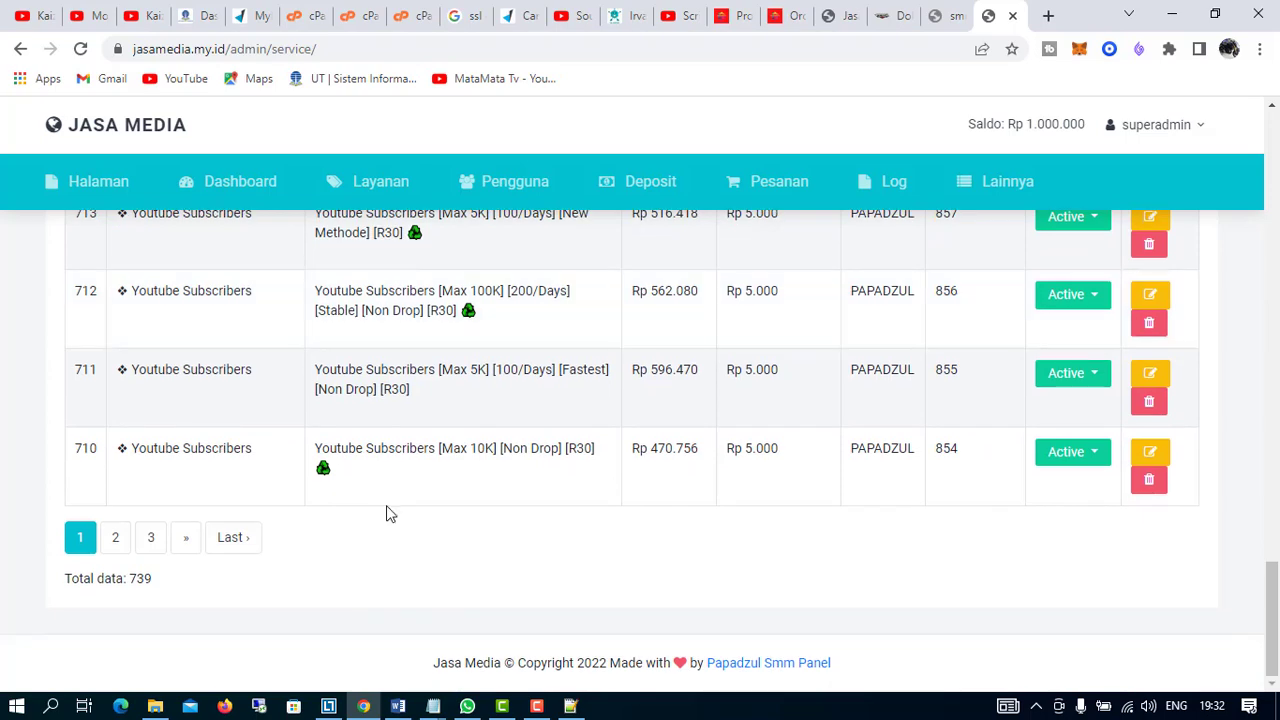
pyautogui.scroll(8, 388, 506)
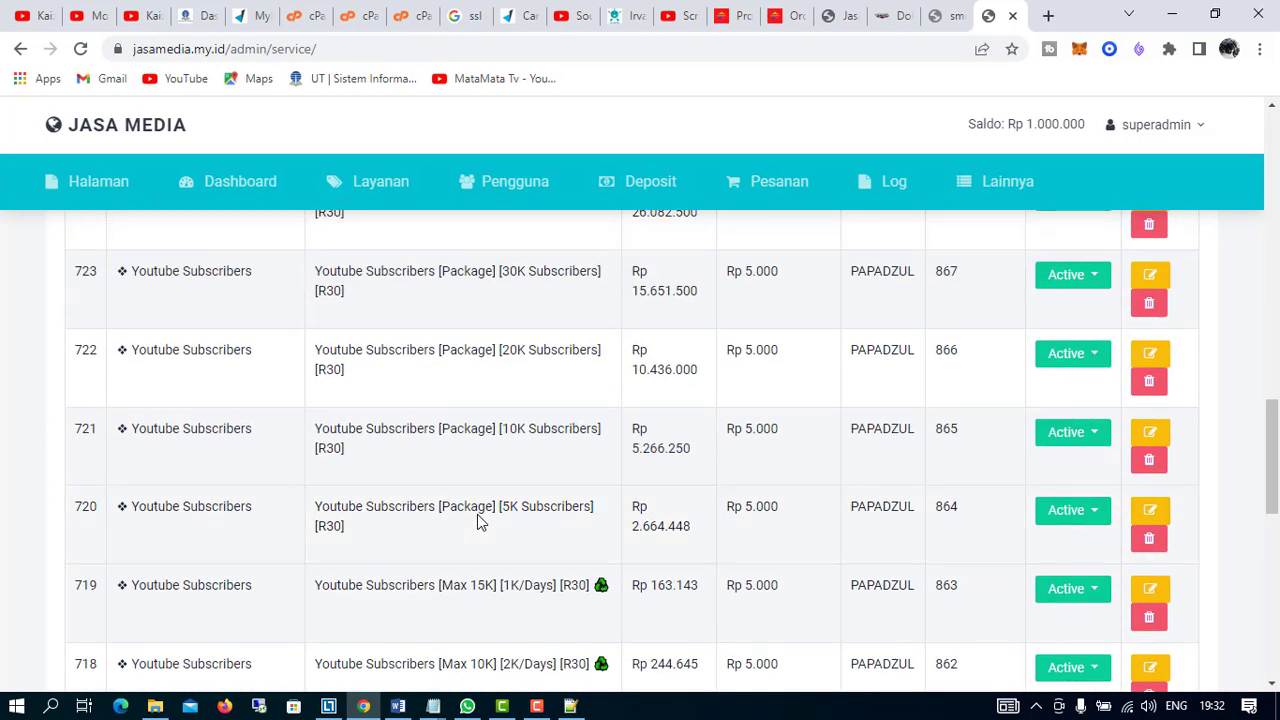
pyautogui.scroll(3, 350, 535)
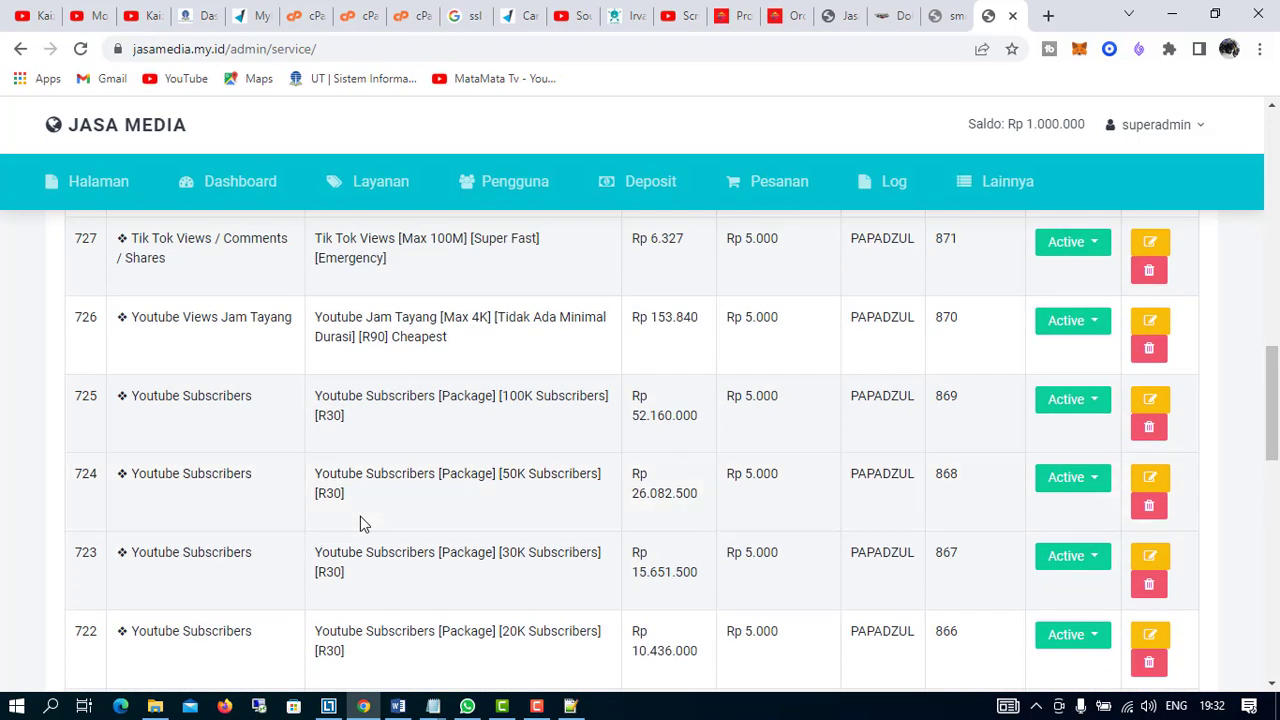
pyautogui.scroll(7, 360, 516)
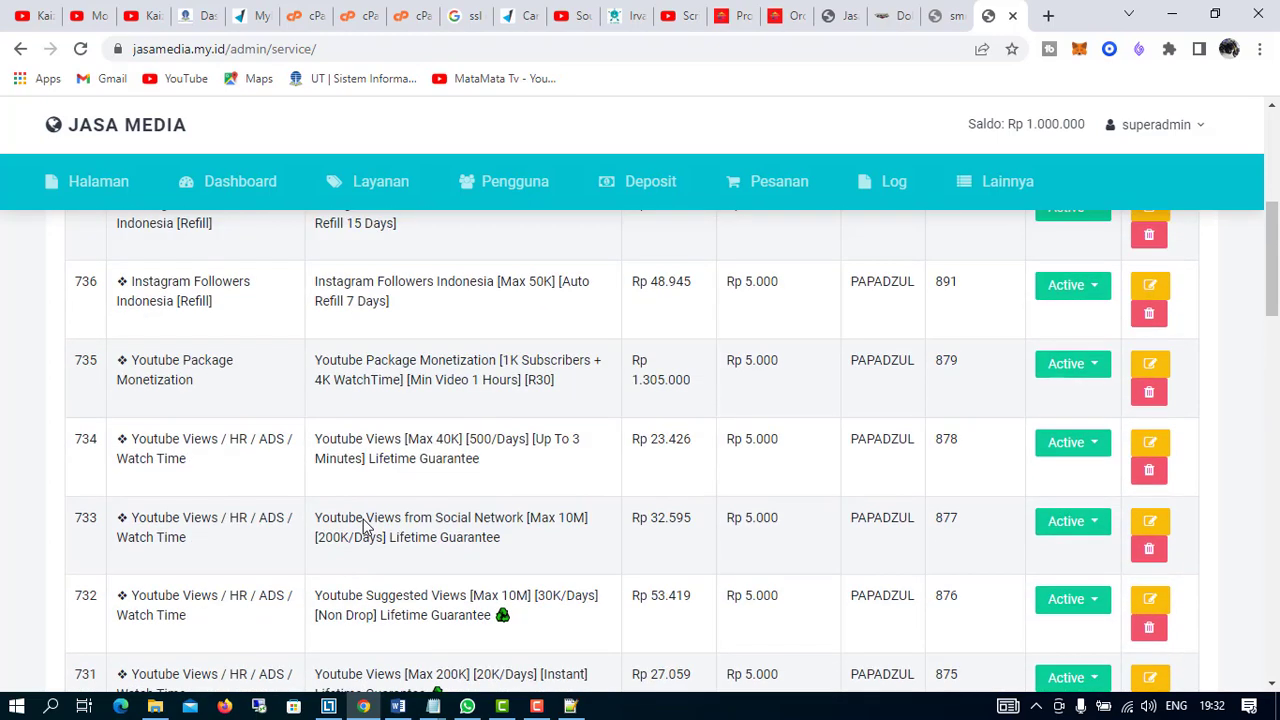
pyautogui.scroll(5, 390, 545)
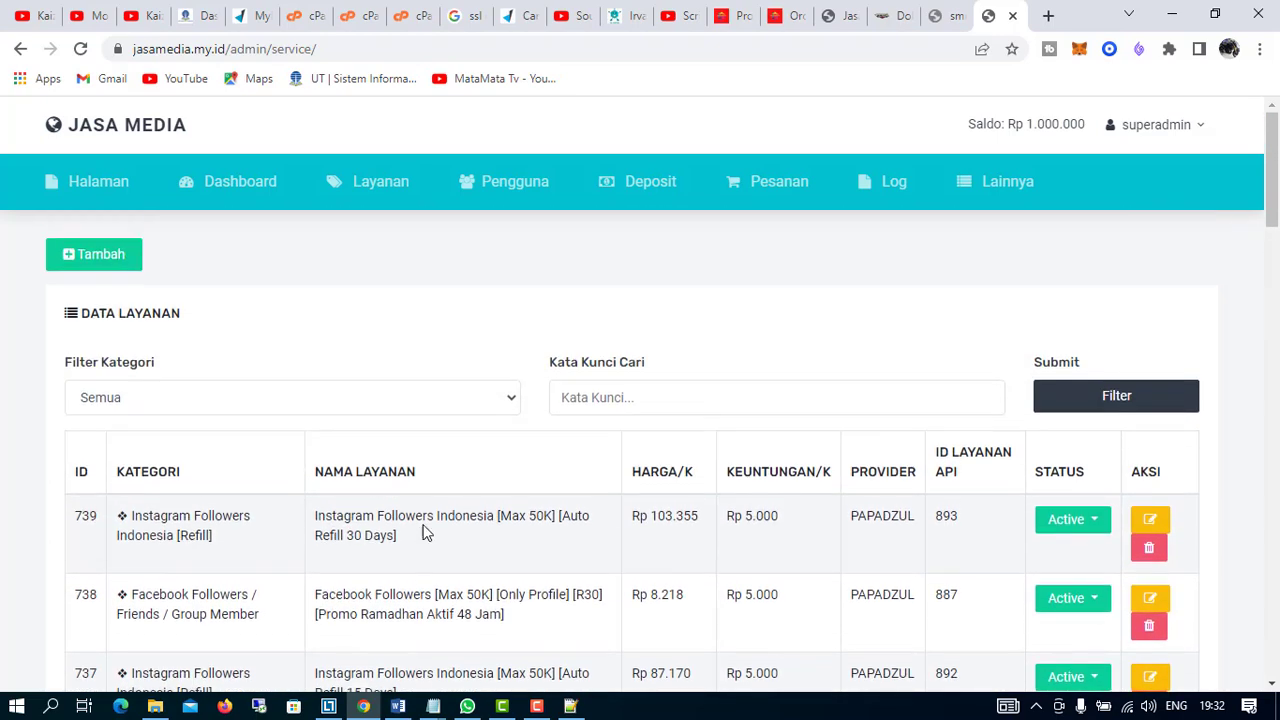
pyautogui.scroll(-2, 457, 457)
pyautogui.scroll(2, 457, 457)
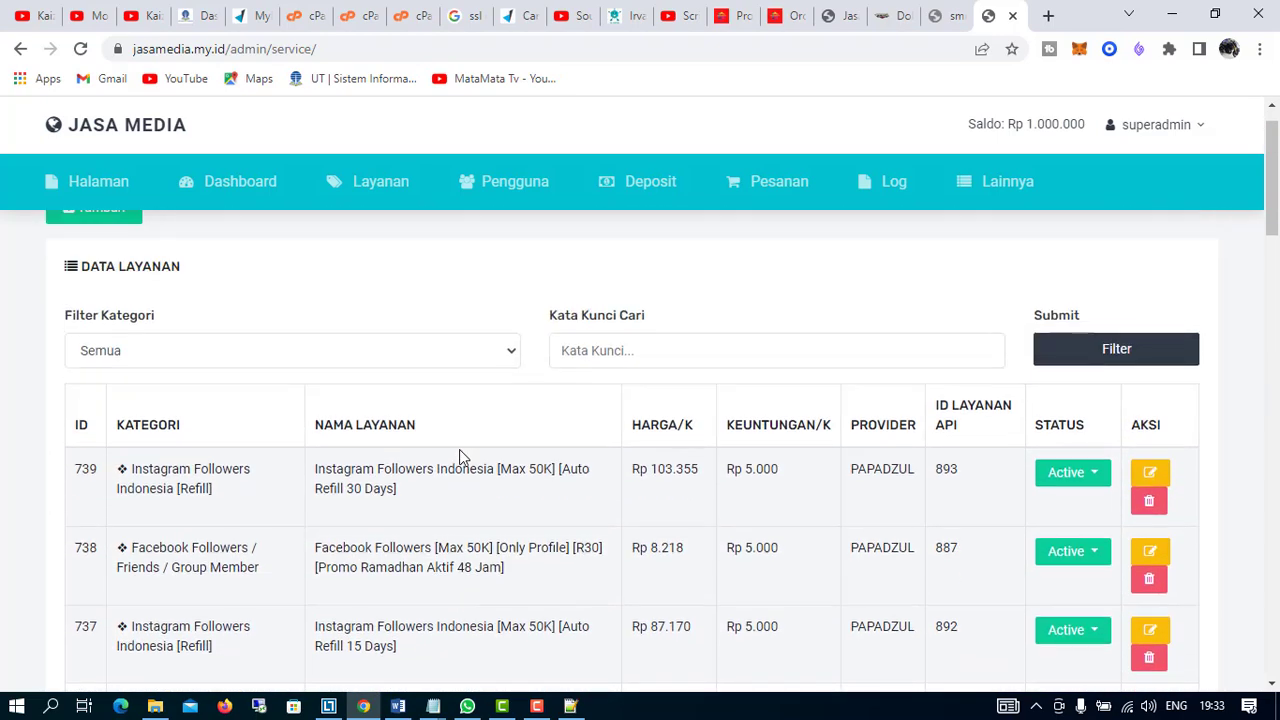
pyautogui.scroll(-2, 462, 429)
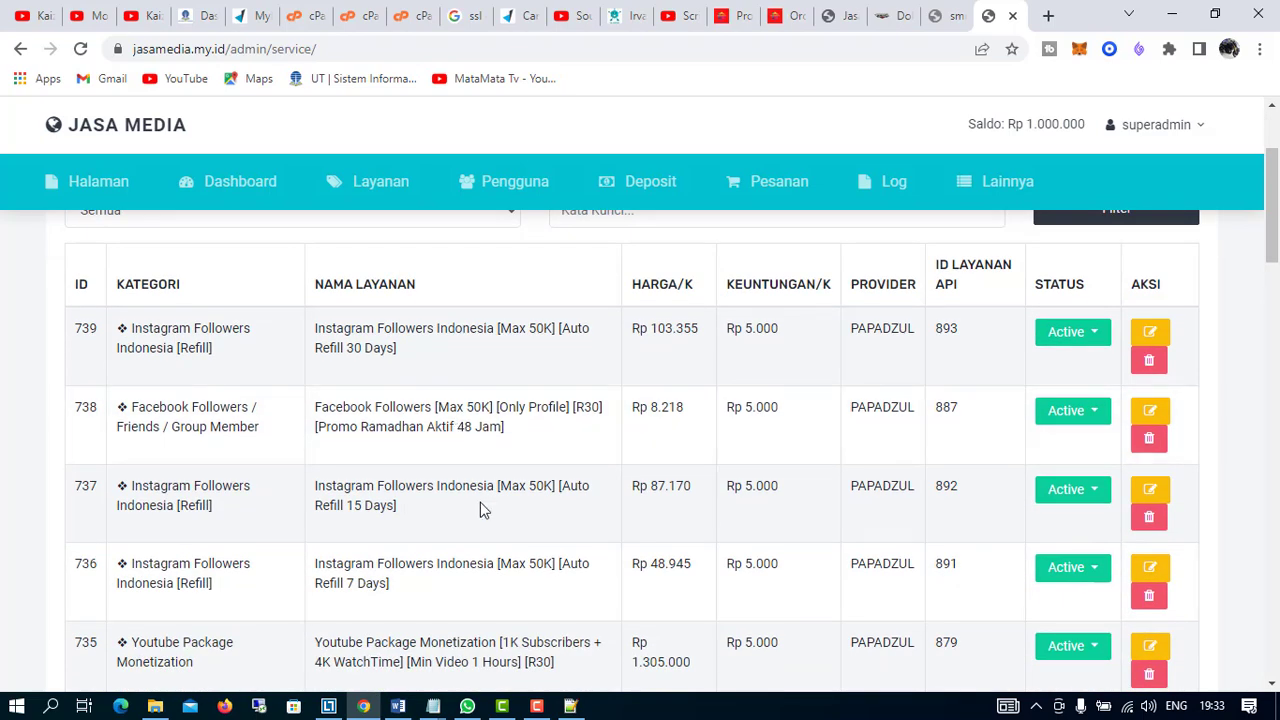
pyautogui.scroll(-3, 480, 502)
pyautogui.scroll(4, 480, 502)
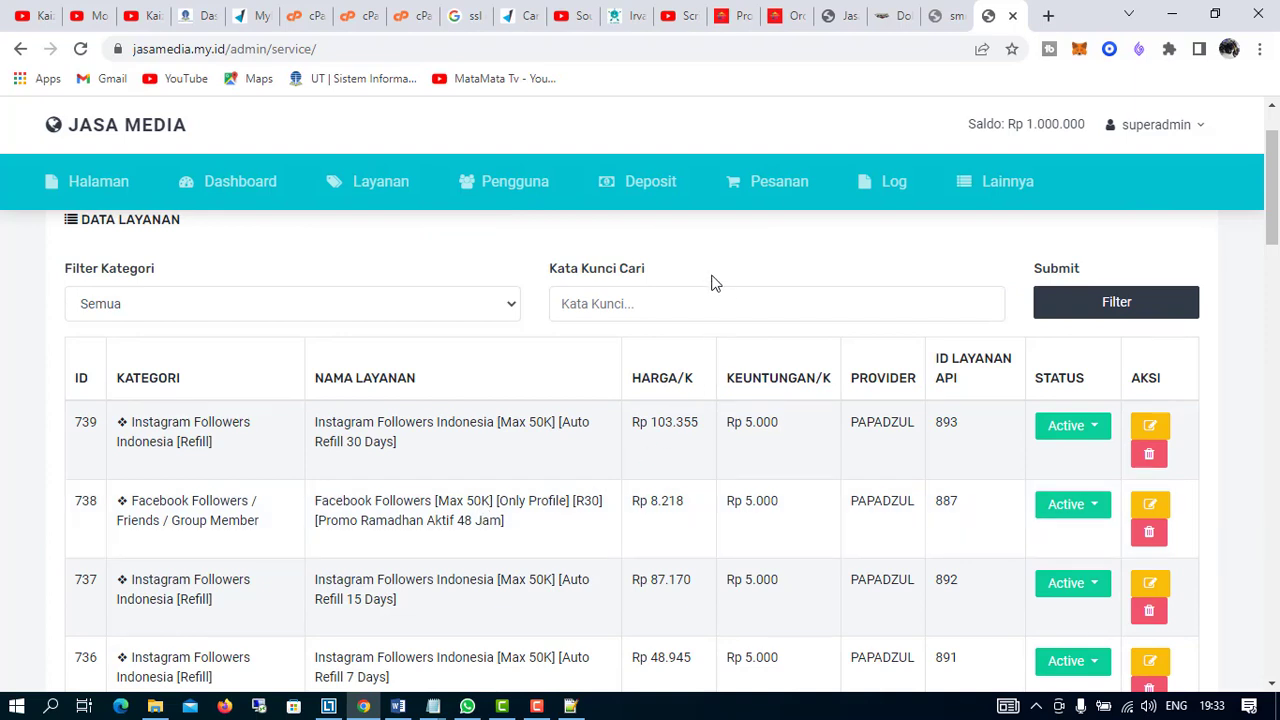
pyautogui.scroll(-3, 400, 528)
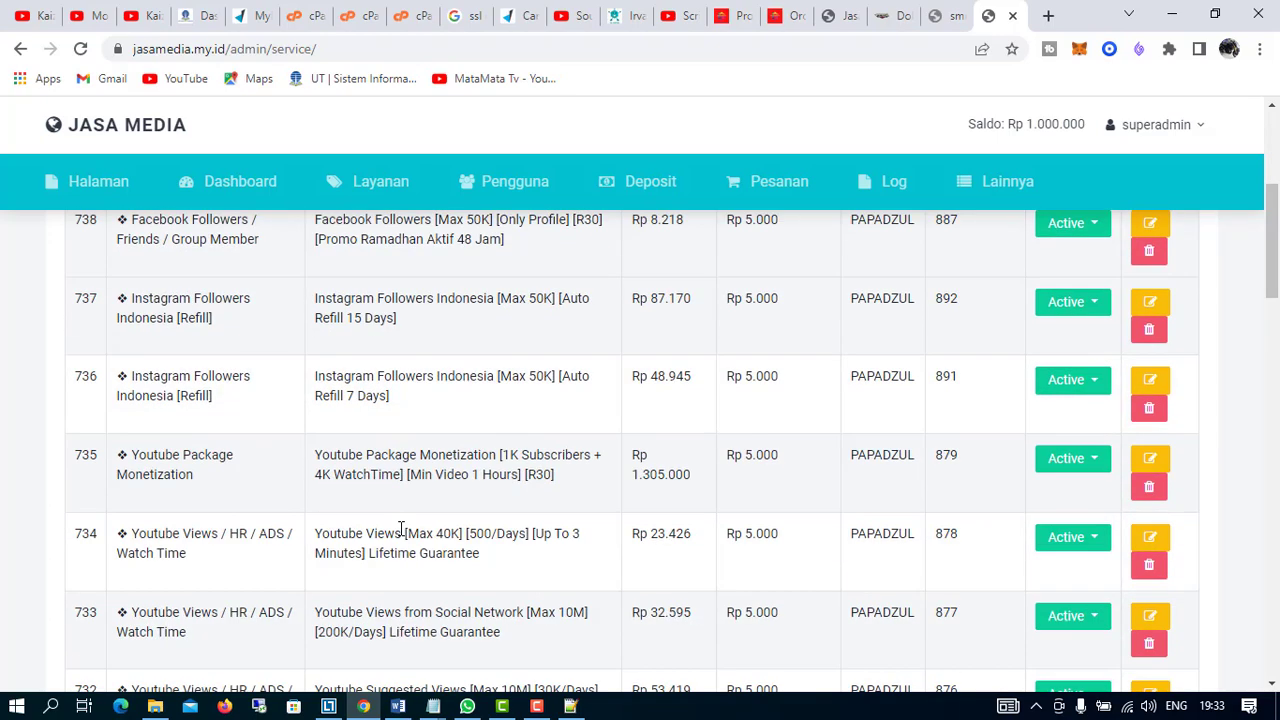
pyautogui.scroll(3, 400, 528)
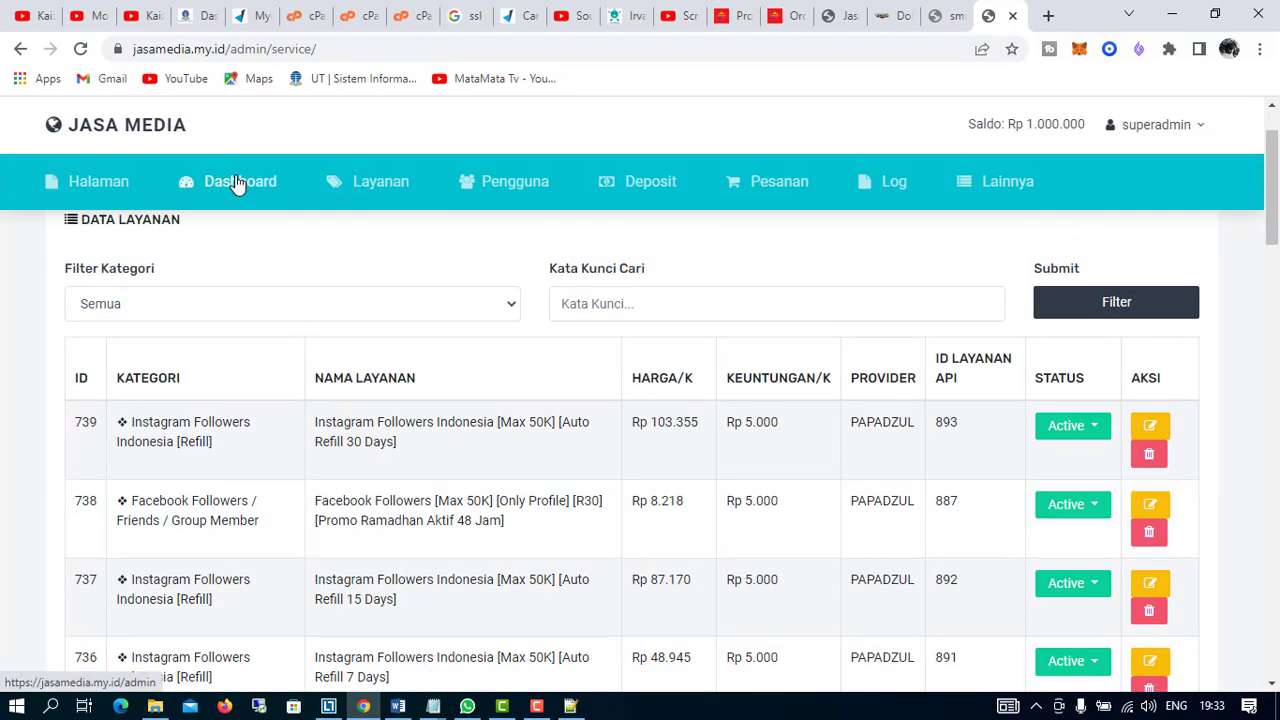
# Step: Open the Jasa Media admin Dashboard showing Rp 1.000.000 user balance and Rp 0 deposits and orders
pyautogui.click(238, 185)
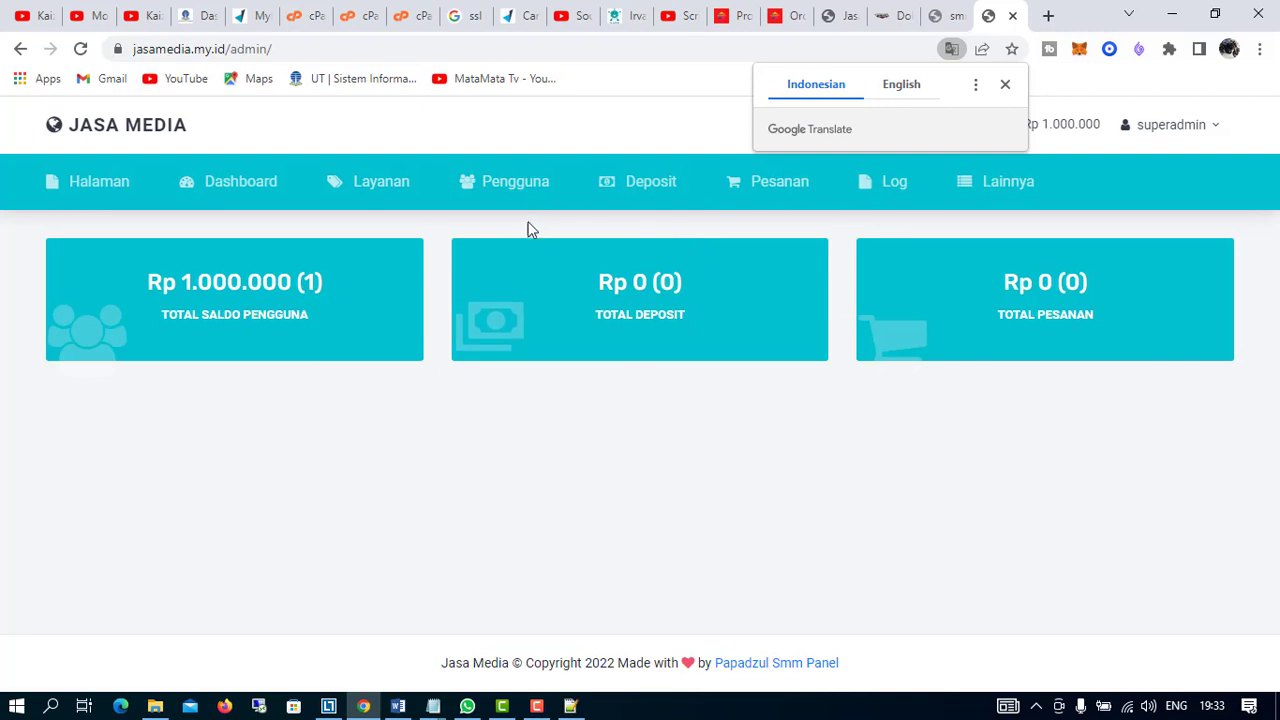
pyautogui.click(252, 192)
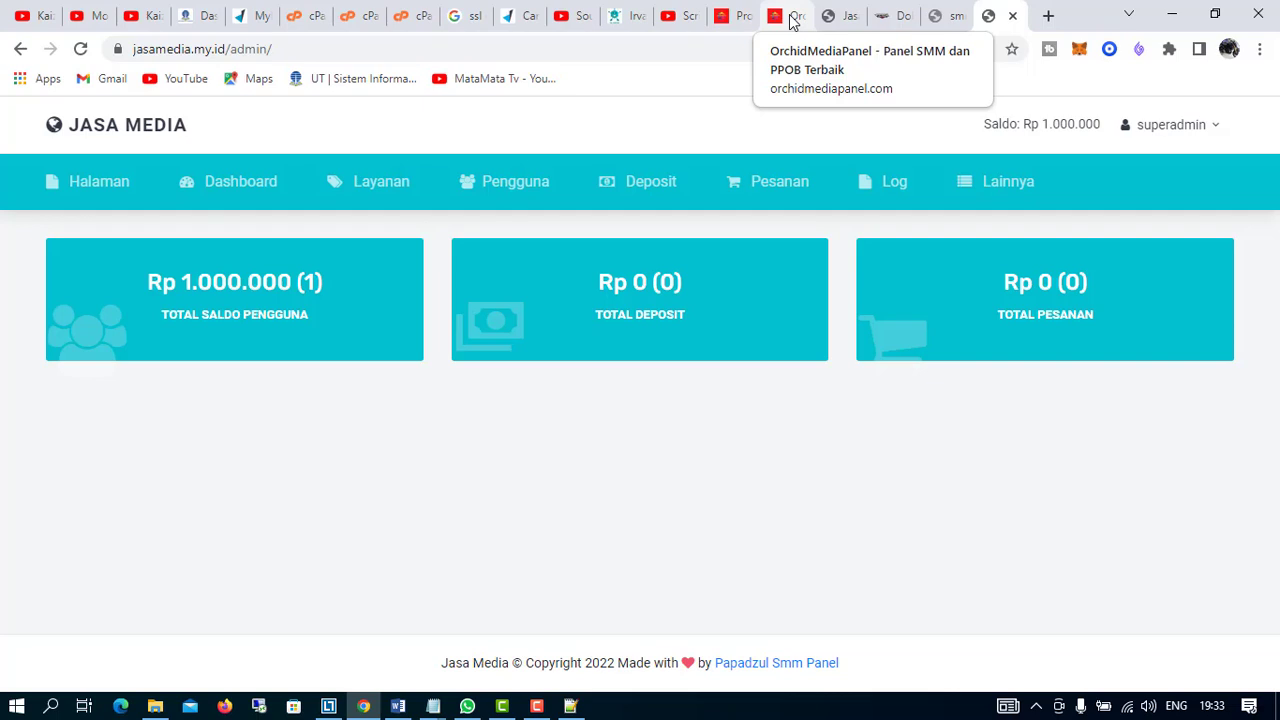
# Step: View Papadzul's Beranda dashboard with its Sosmed balance, then return to Jasa Media admin
pyautogui.click(893, 18)
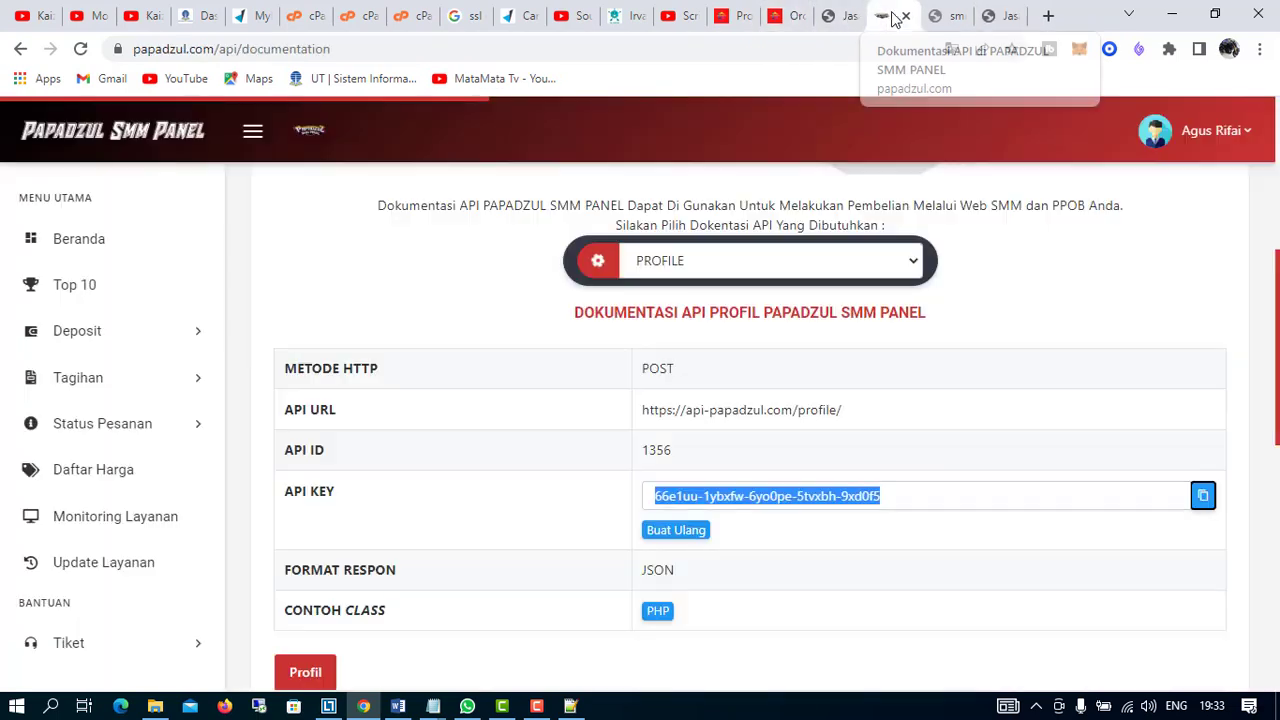
pyautogui.click(98, 241)
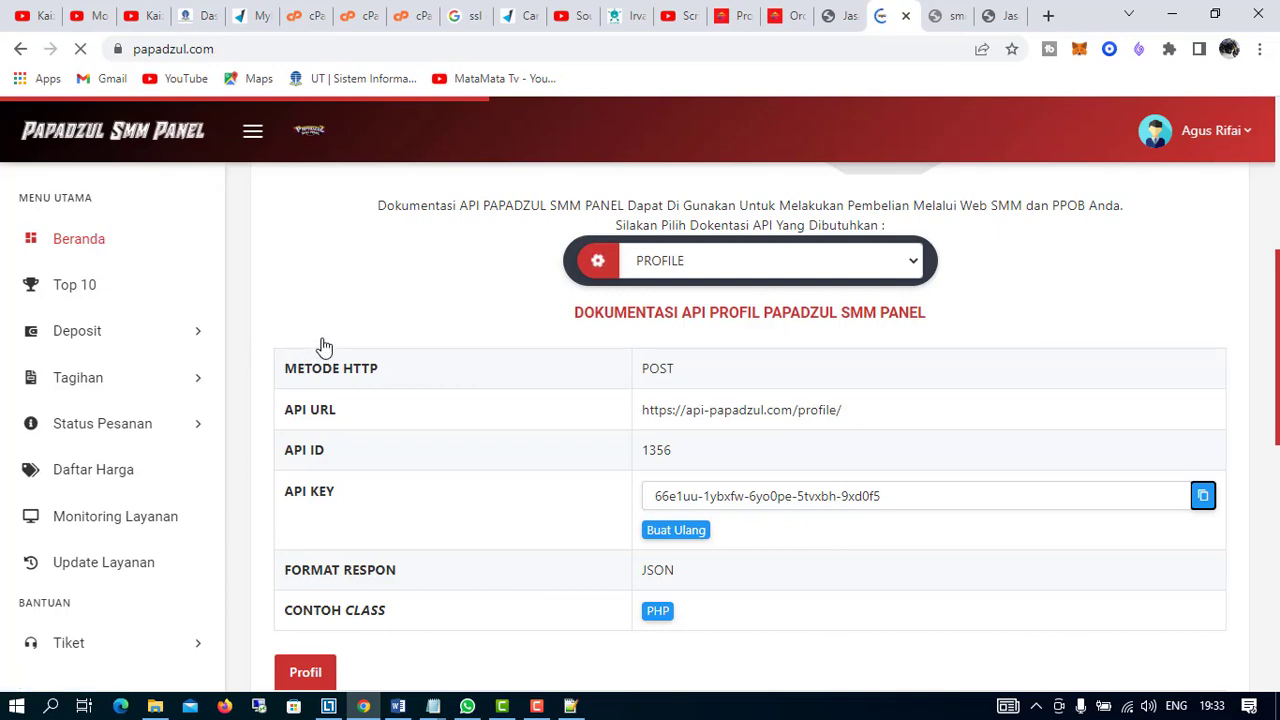
pyautogui.scroll(-1, 457, 406)
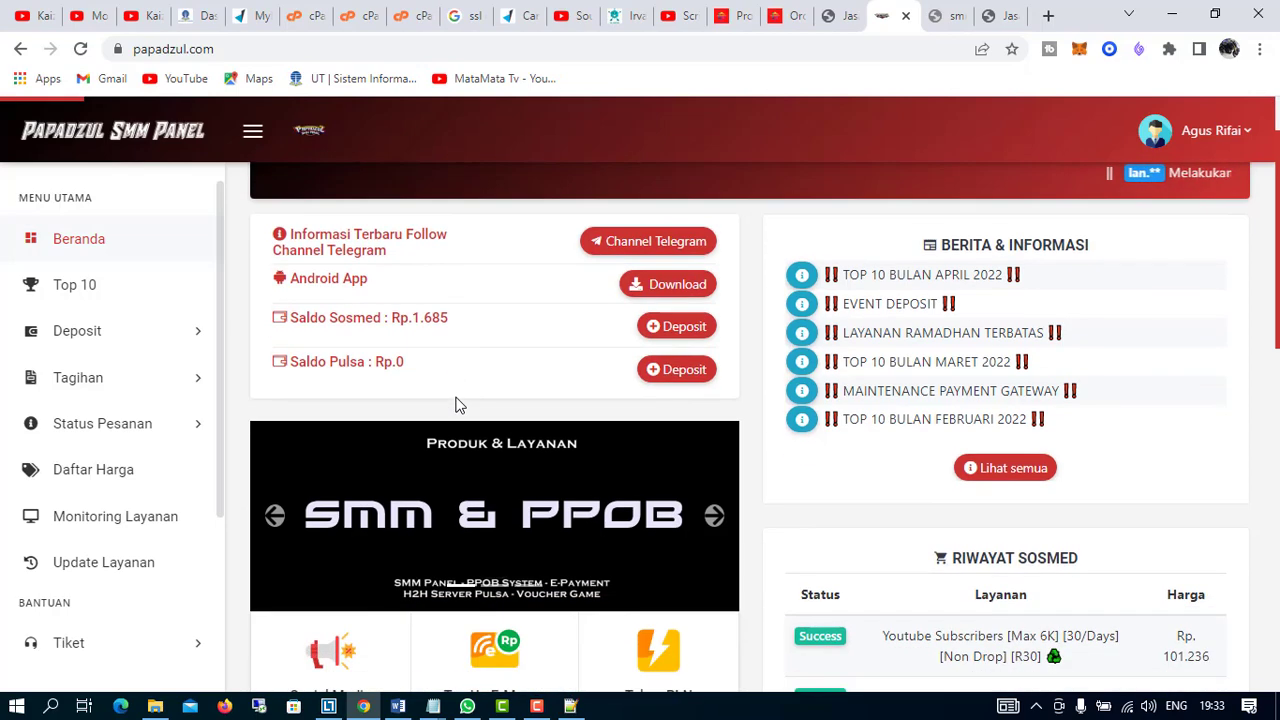
pyautogui.scroll(-2, 471, 366)
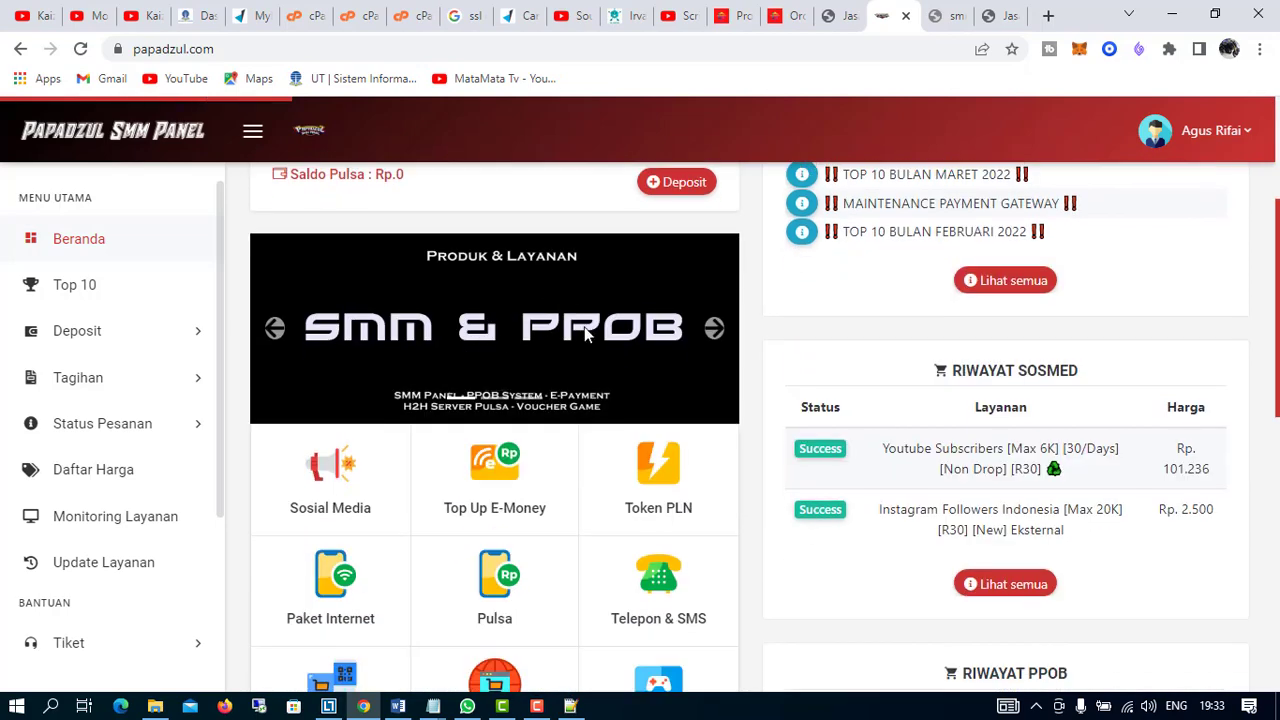
pyautogui.click(1005, 16)
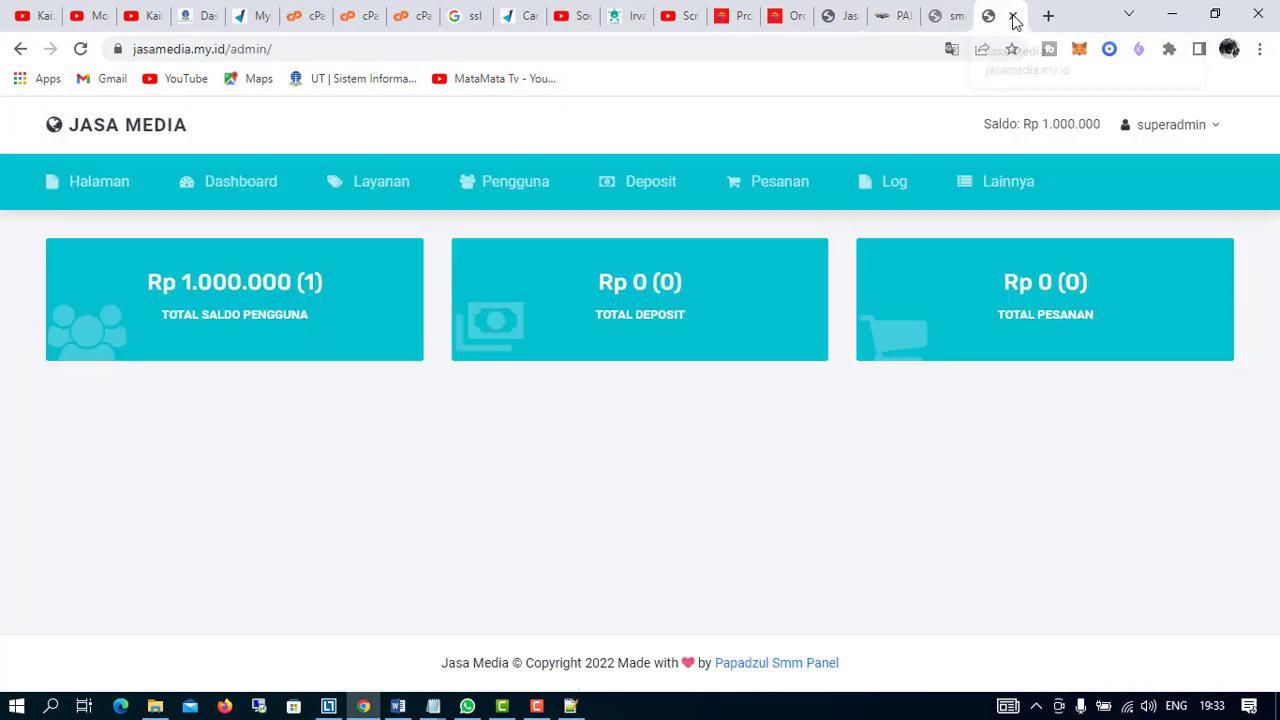
# Step: Review the imported categories under Layanan > Kategori, with a brief look at the Papadzul dashboard
pyautogui.moveTo(391, 186)
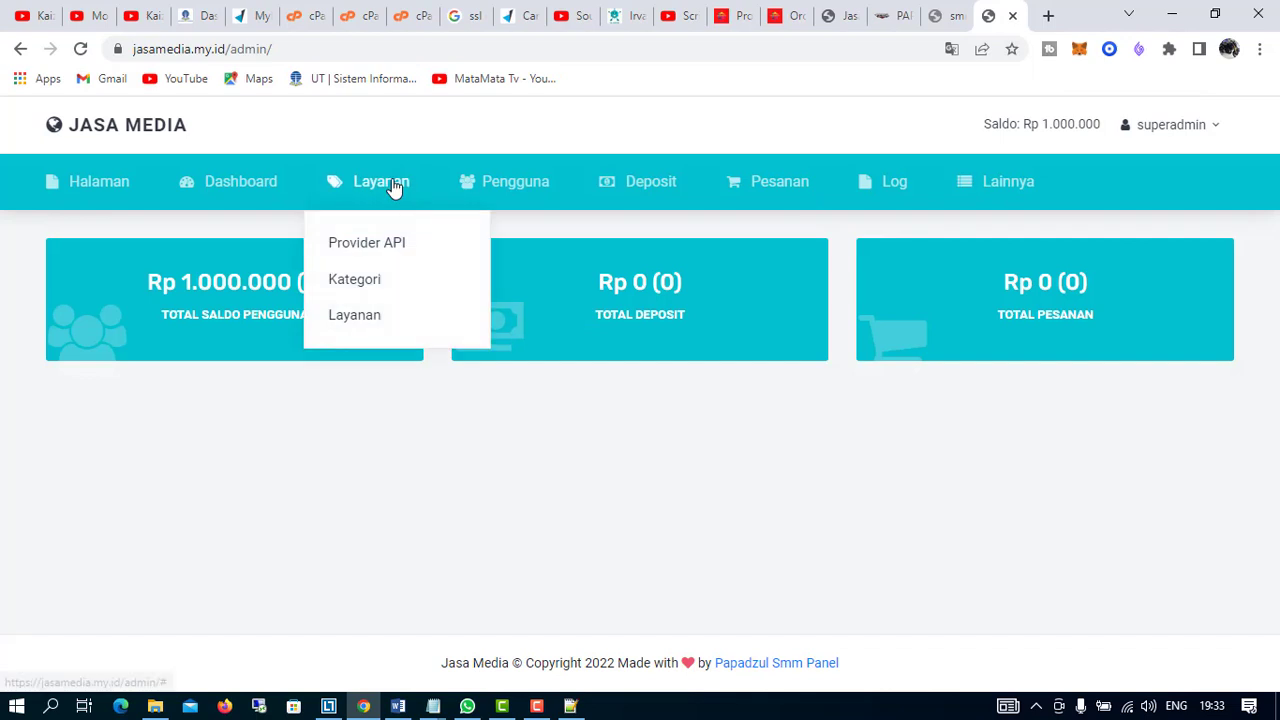
pyautogui.click(352, 290)
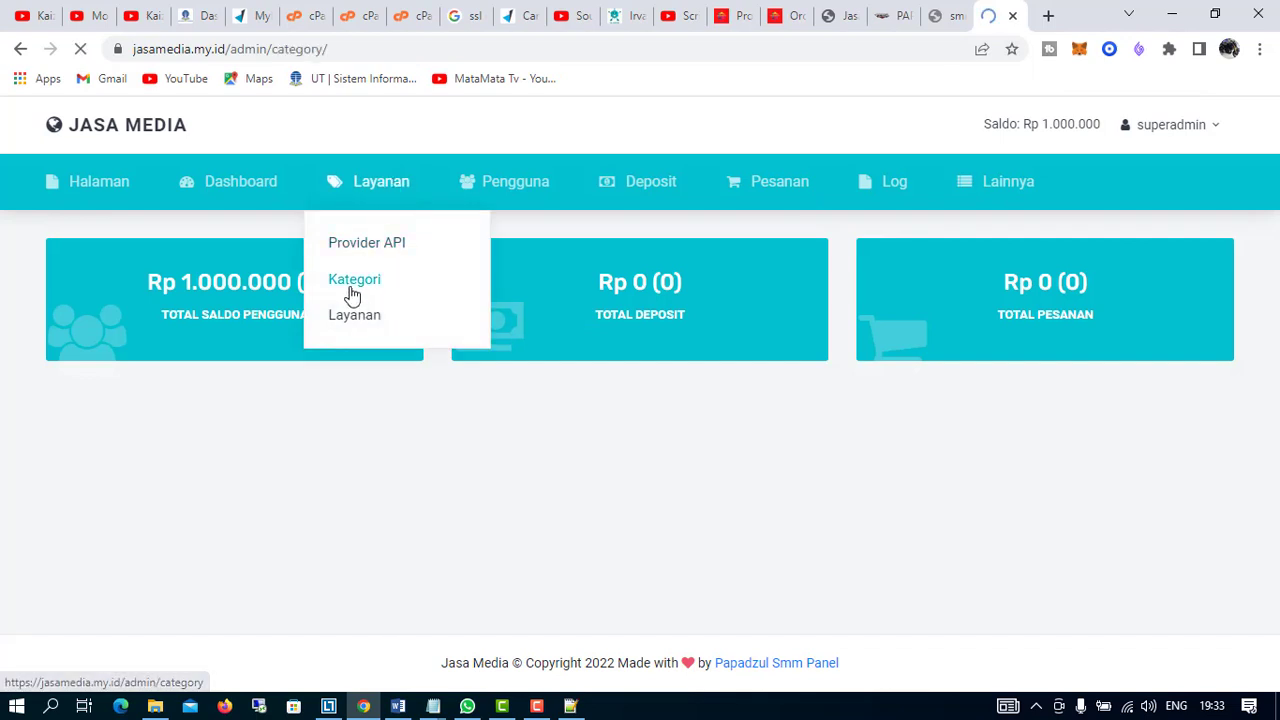
pyautogui.scroll(-2, 375, 515)
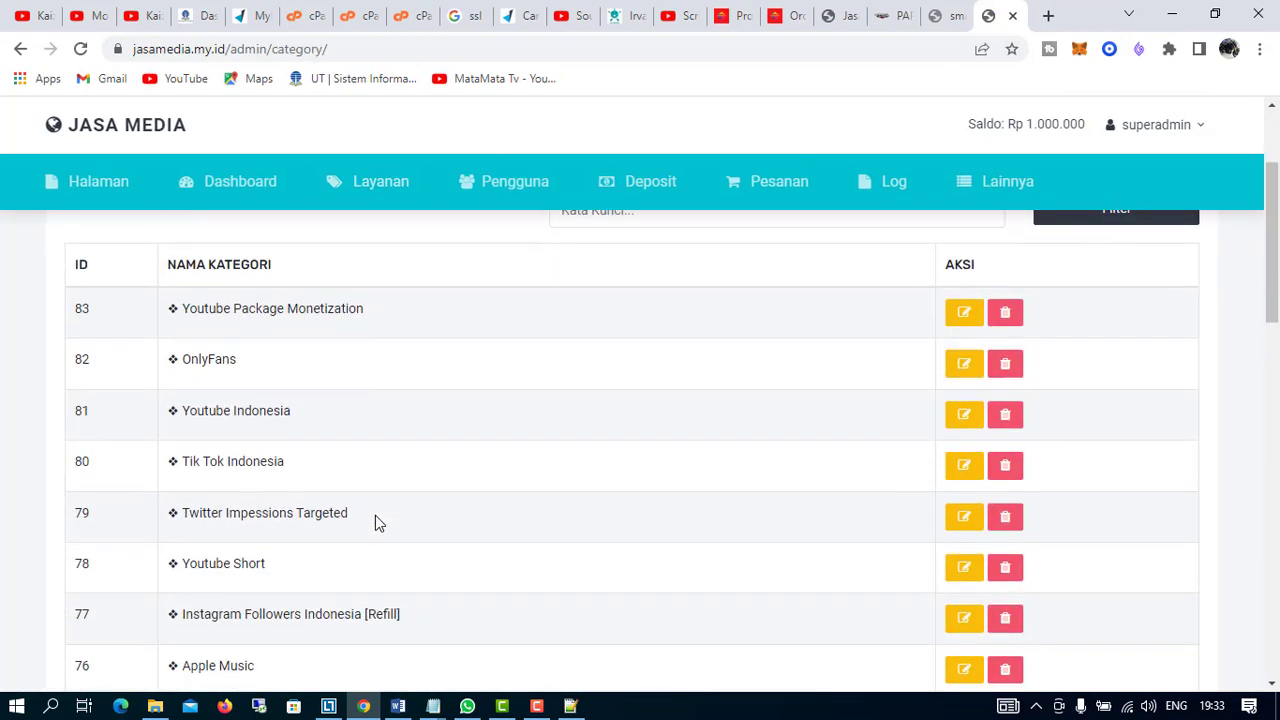
pyautogui.scroll(2, 377, 520)
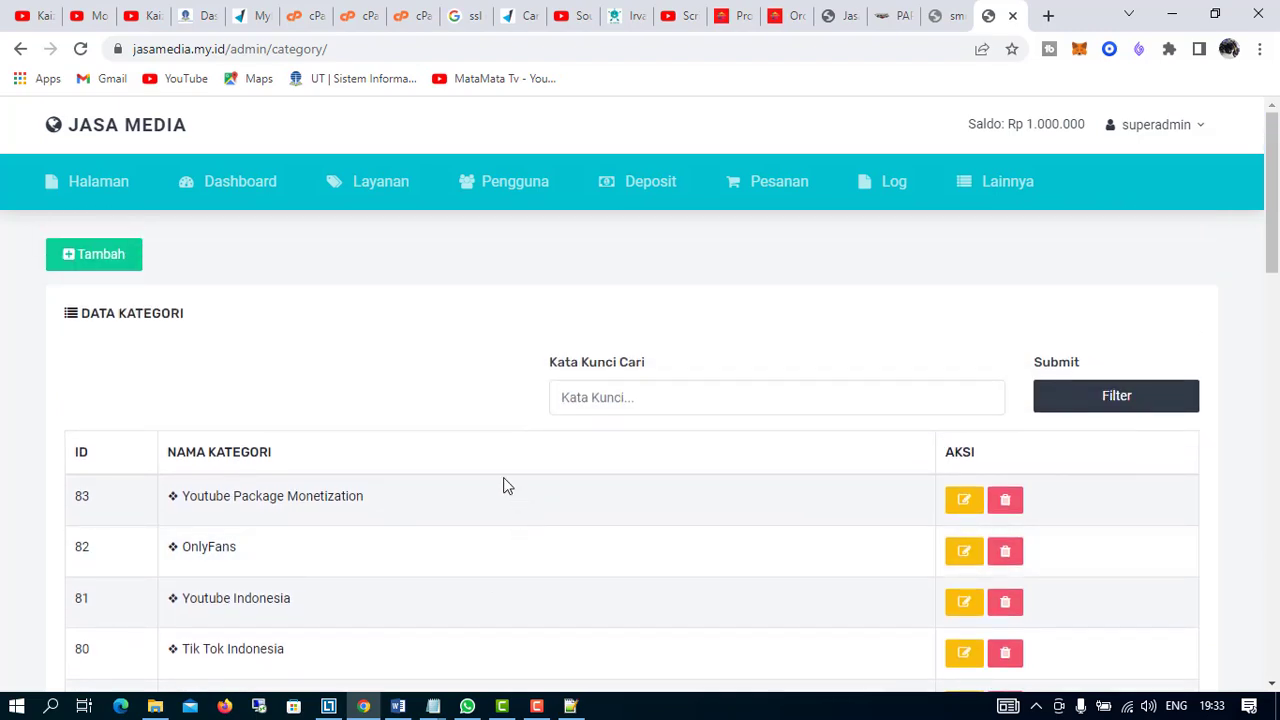
pyautogui.scroll(-5, 458, 478)
pyautogui.scroll(-3, 458, 488)
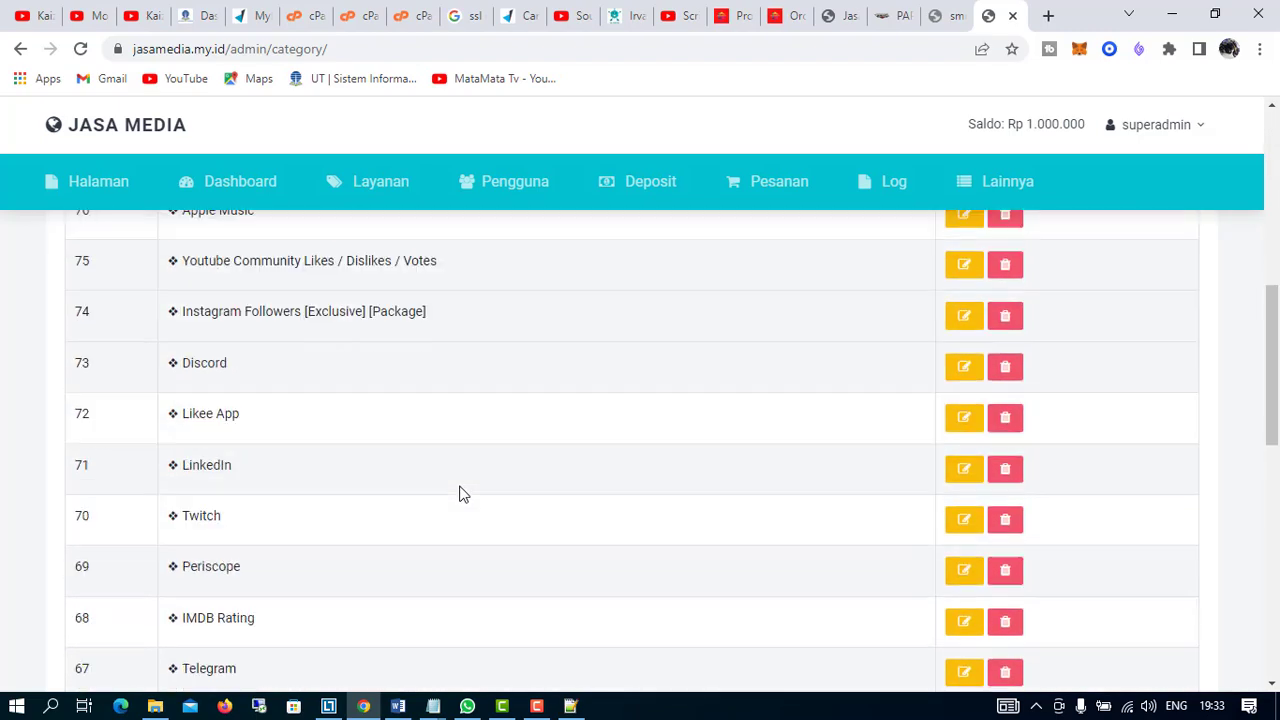
pyautogui.scroll(7, 460, 490)
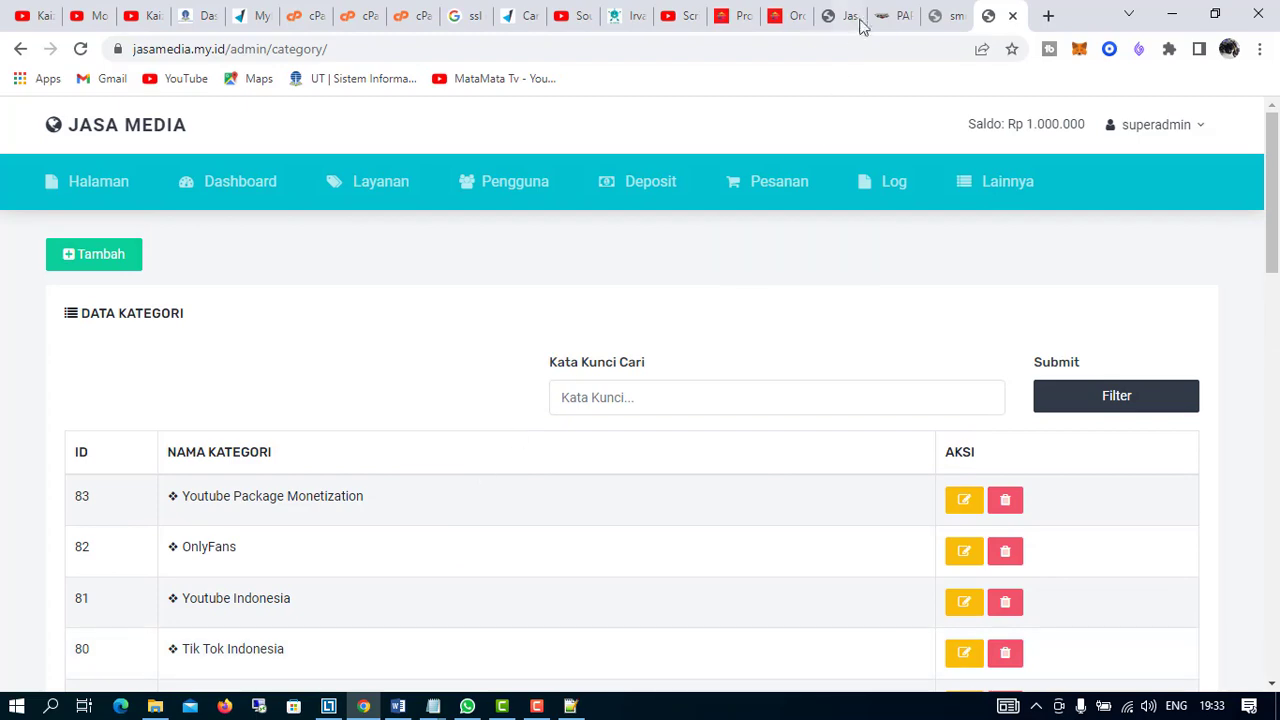
pyautogui.click(893, 18)
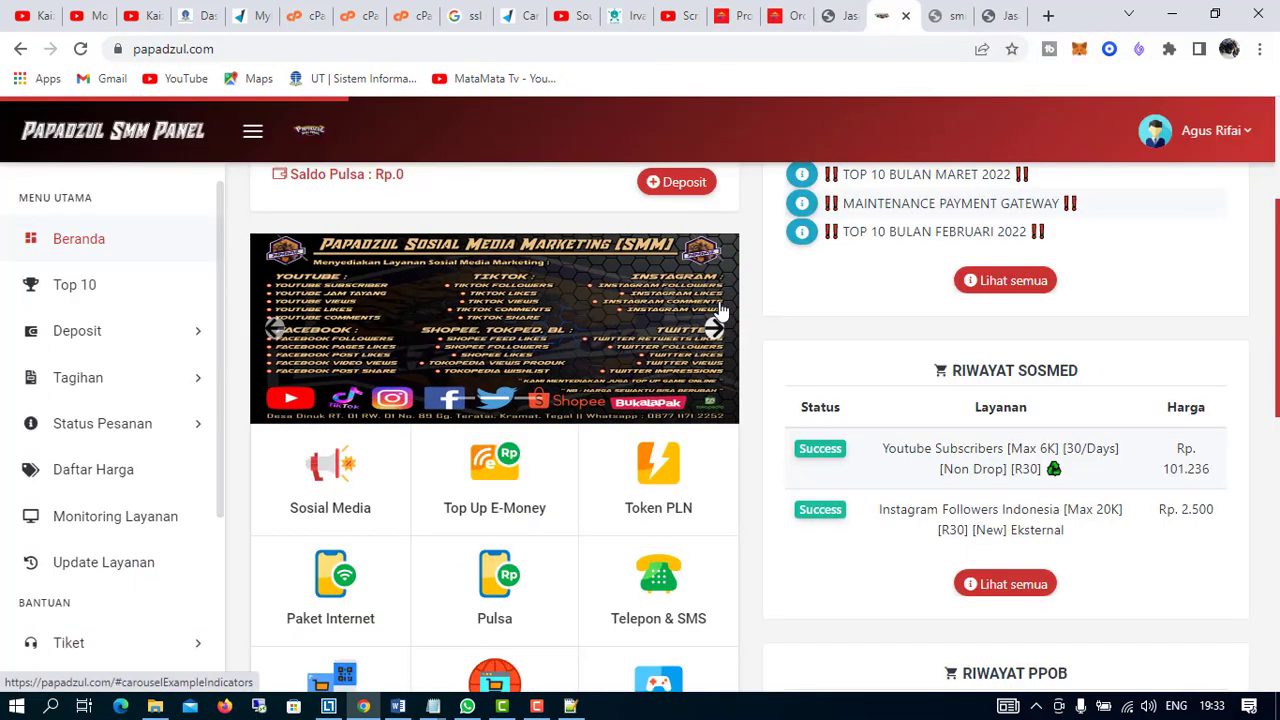
pyautogui.scroll(3, 597, 434)
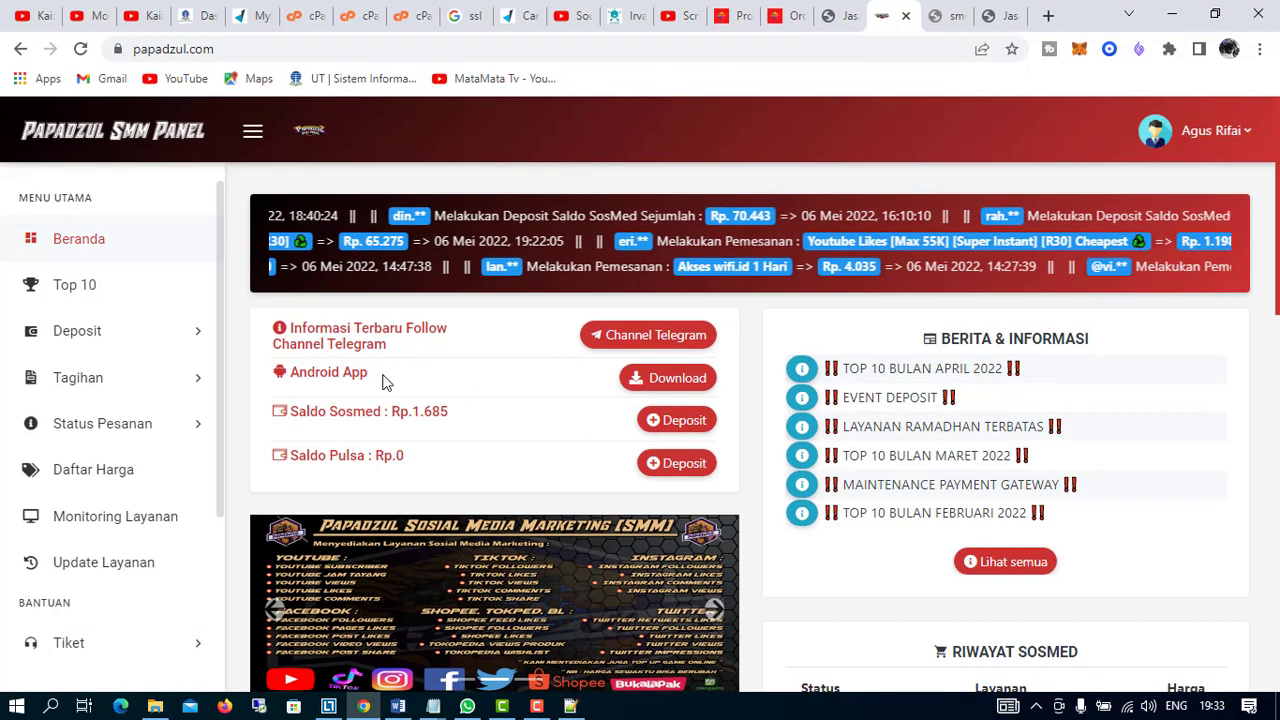
pyautogui.click(1000, 15)
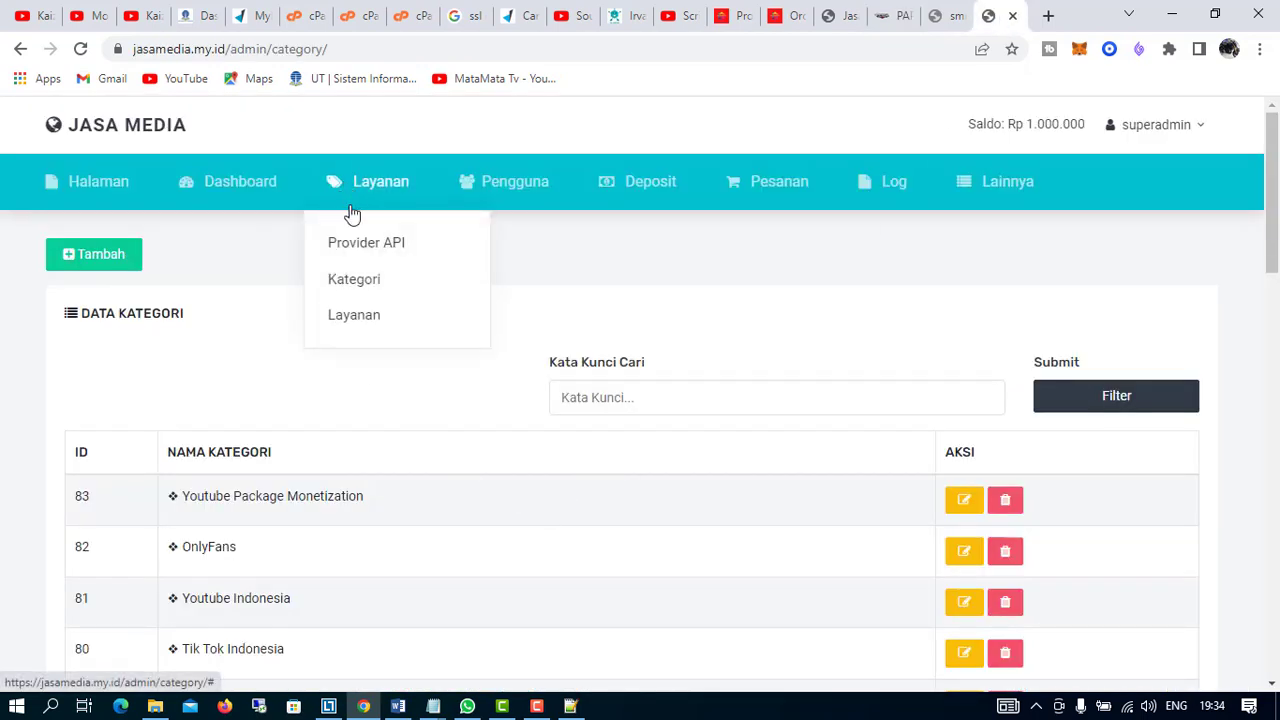
# Step: Open the Pesanan > Data Pesanan list in Jasa Media admin, which shows Total data: 0
pyautogui.moveTo(770, 195)
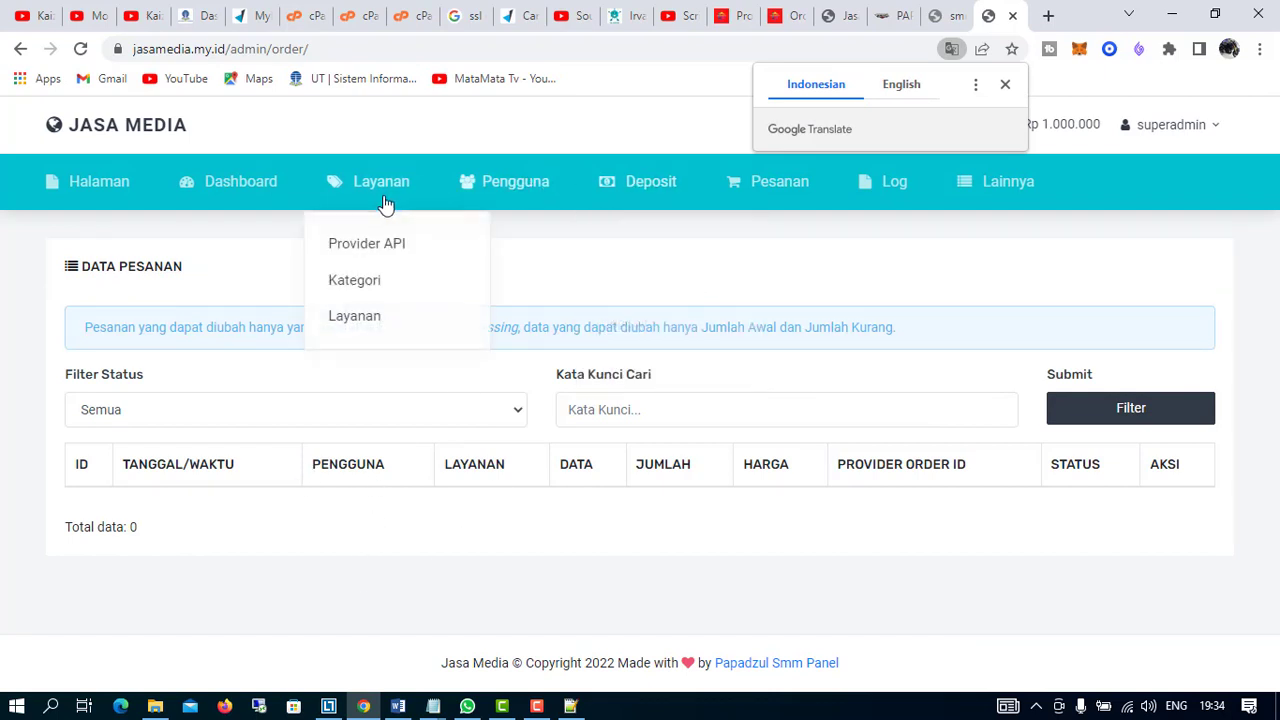
pyautogui.moveTo(730, 190)
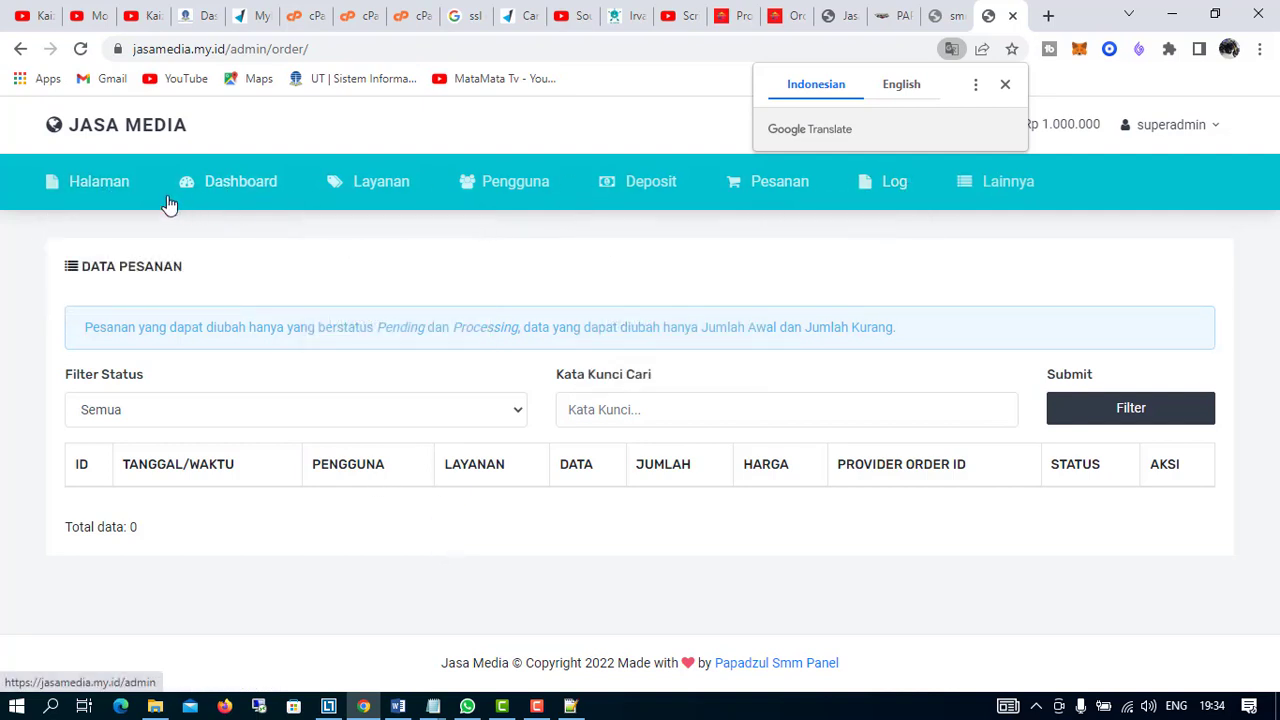
pyautogui.moveTo(105, 190)
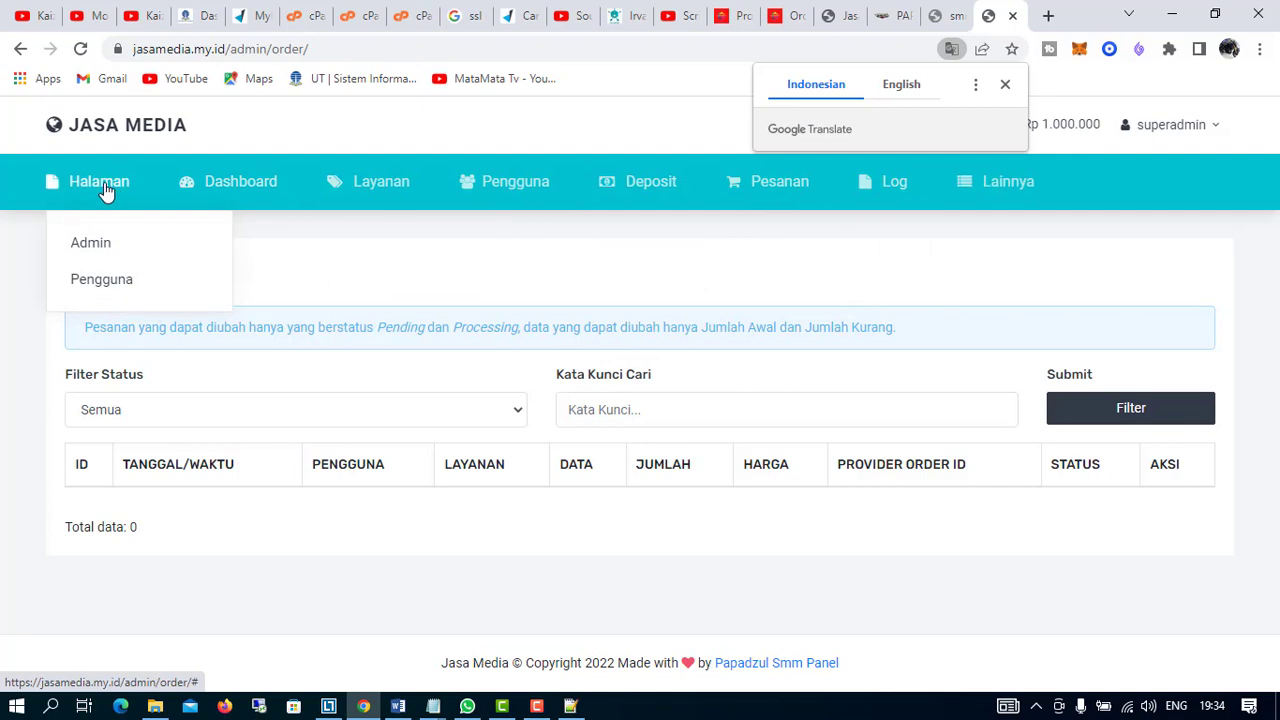
# Step: Switch to the Pengguna dashboard showing Rp 0 orders and deposits and a Rp 1.000.000 balance
pyautogui.click(92, 284)
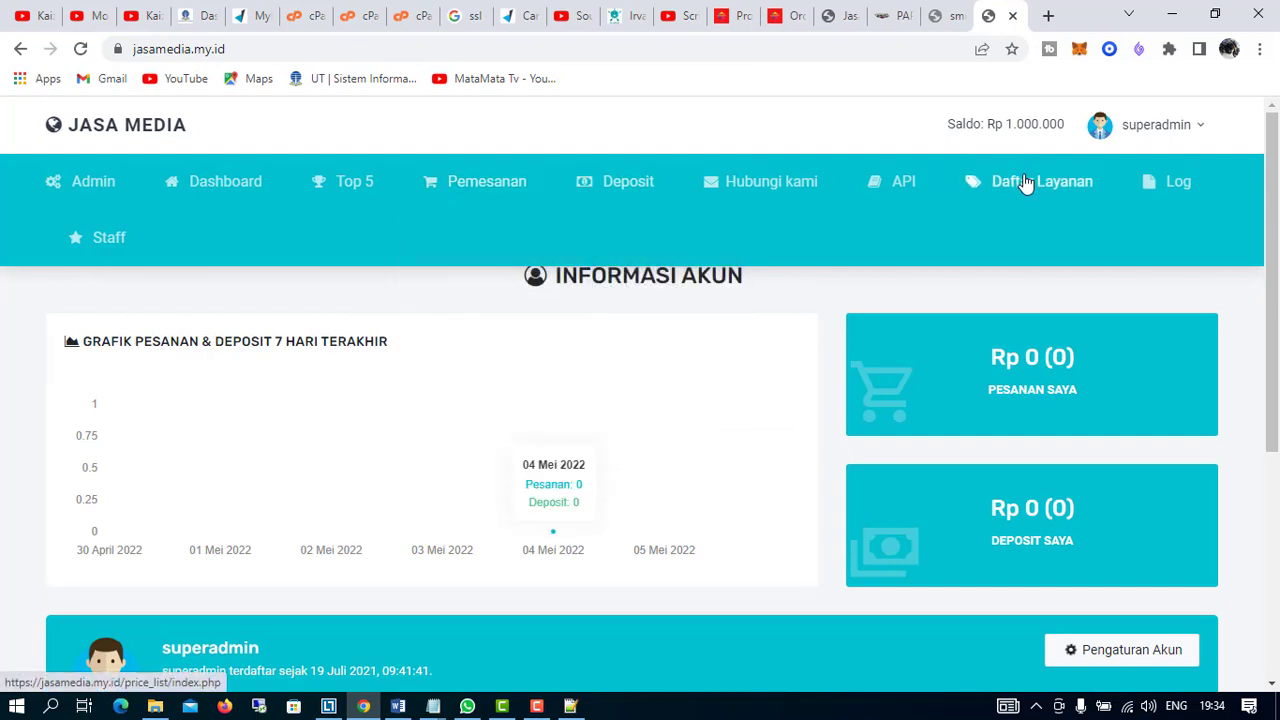
pyautogui.scroll(-4, 449, 531)
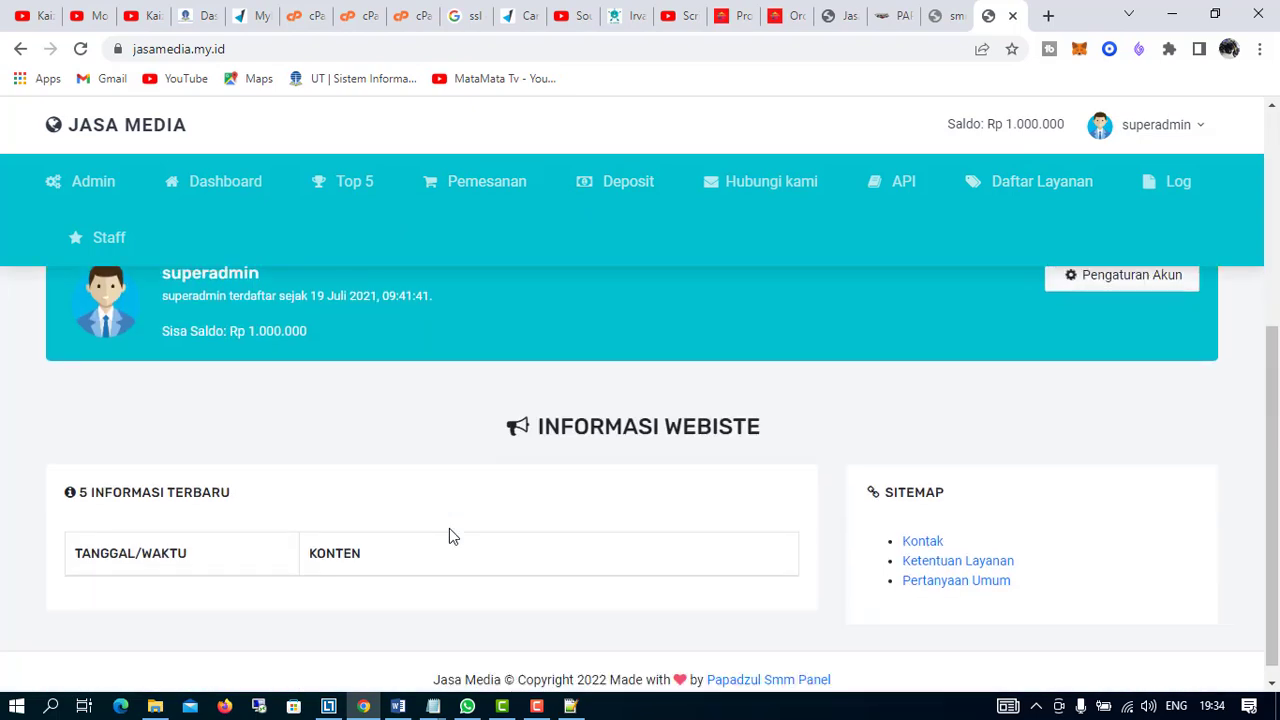
pyautogui.scroll(4, 449, 534)
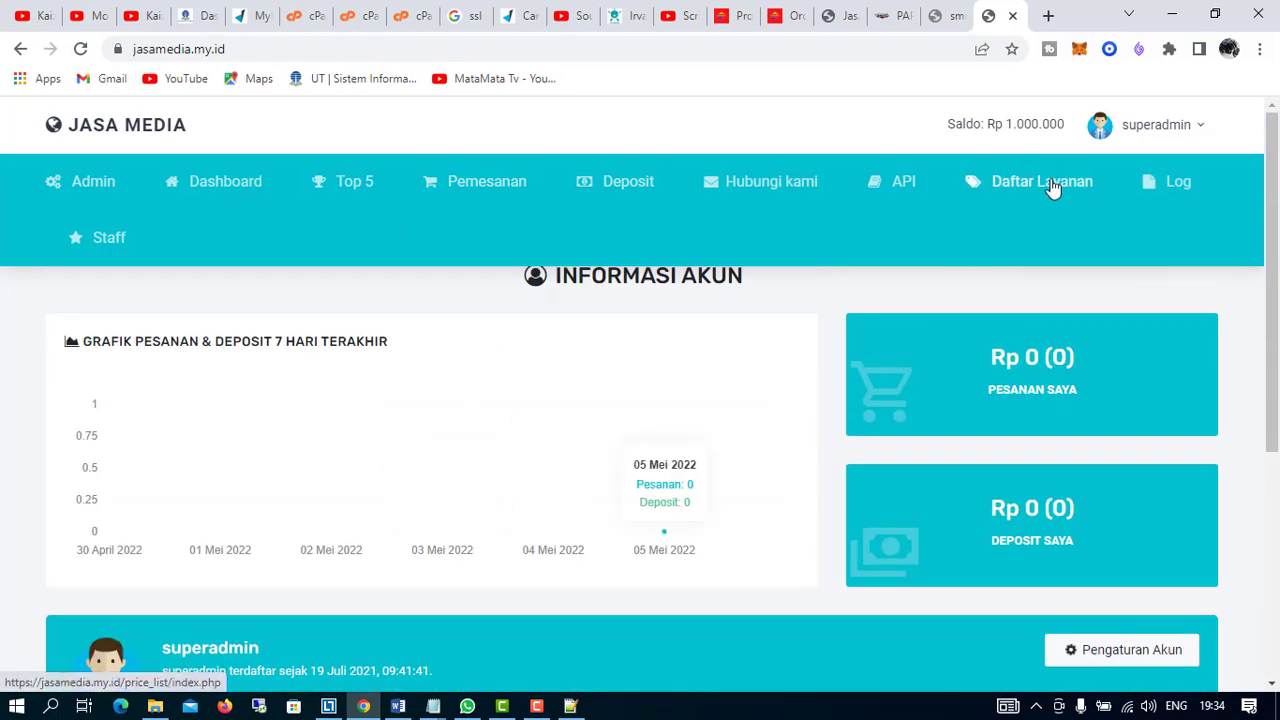
# Step: Review the Daftar Layanan price list, from service ID 739, with per-K prices and min/max limits
pyautogui.click(1052, 189)
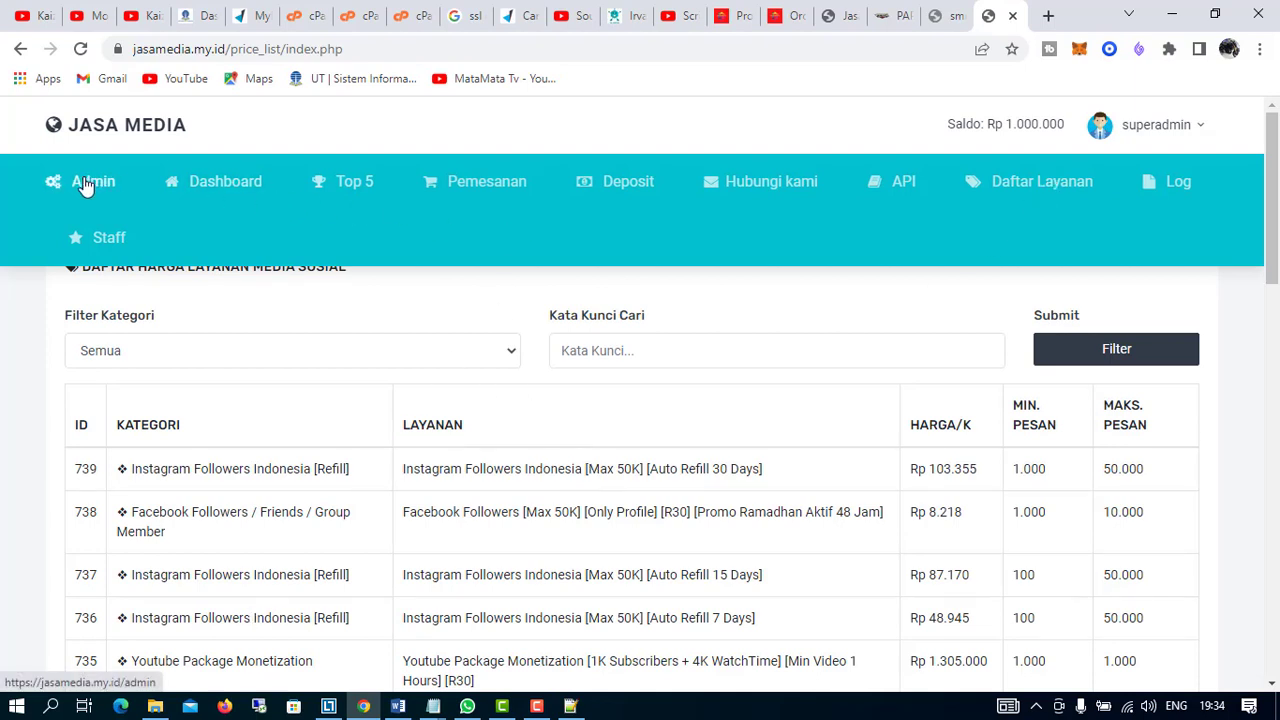
pyautogui.scroll(-4, 296, 400)
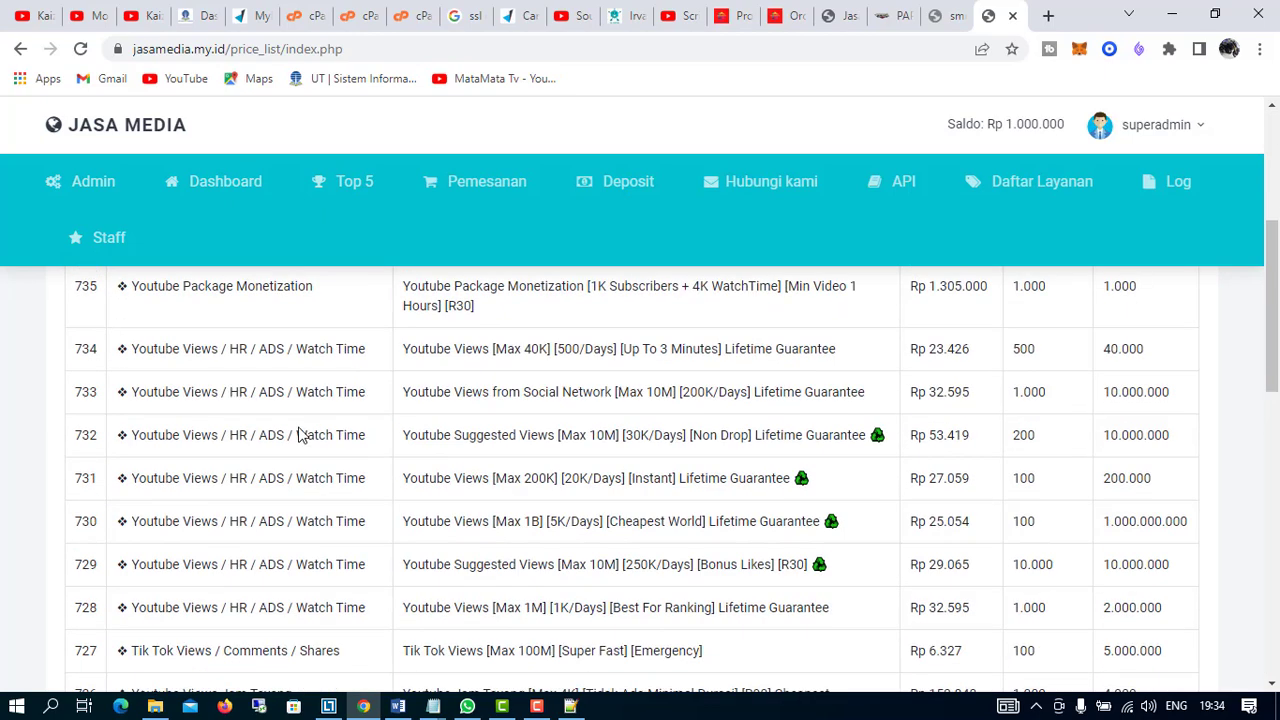
pyautogui.scroll(4, 300, 432)
pyautogui.moveTo(508, 190)
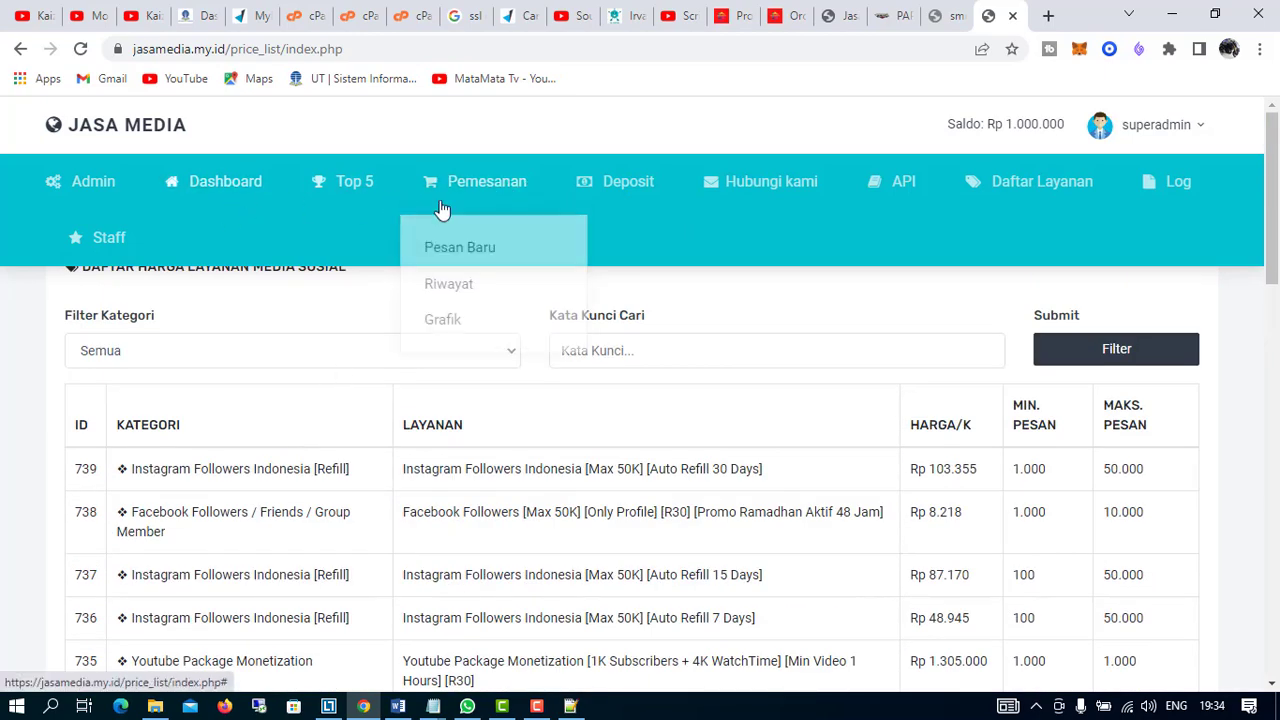
# Step: Open the Pesan Baru order form and browse its Kategori list without choosing a category
pyautogui.click(465, 251)
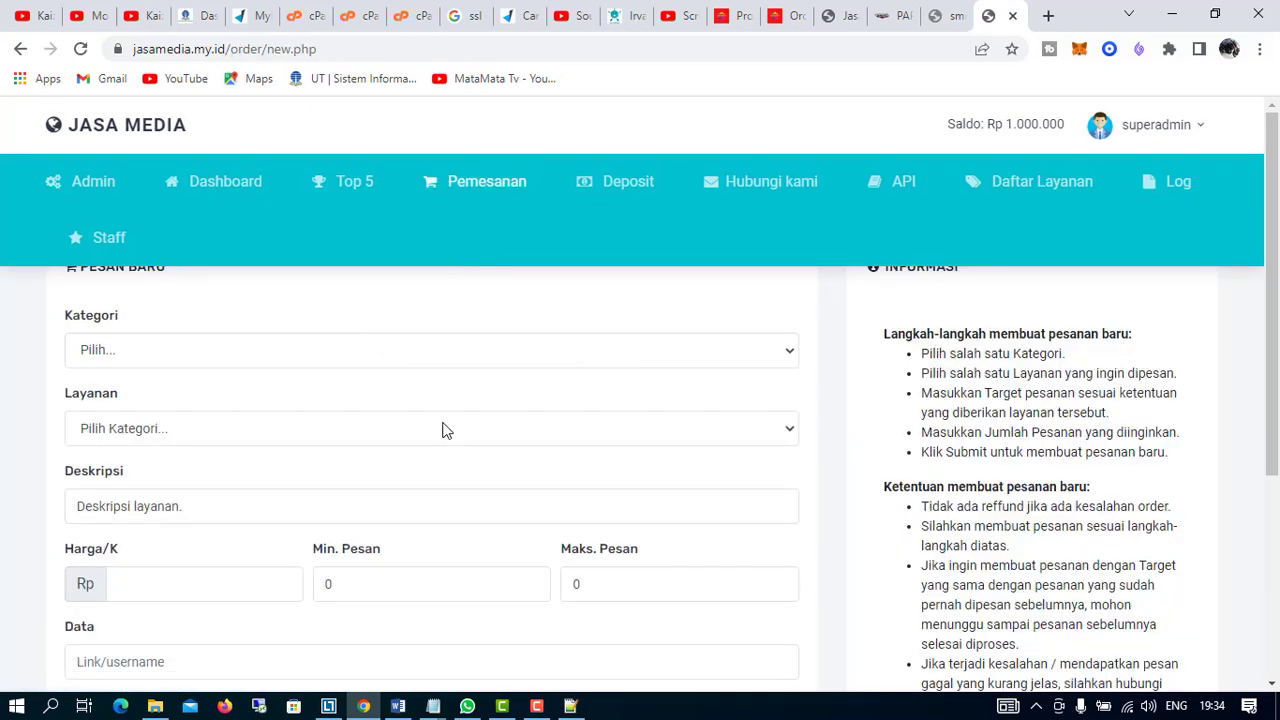
pyautogui.scroll(-4, 443, 425)
pyautogui.scroll(4, 443, 423)
pyautogui.click(314, 360)
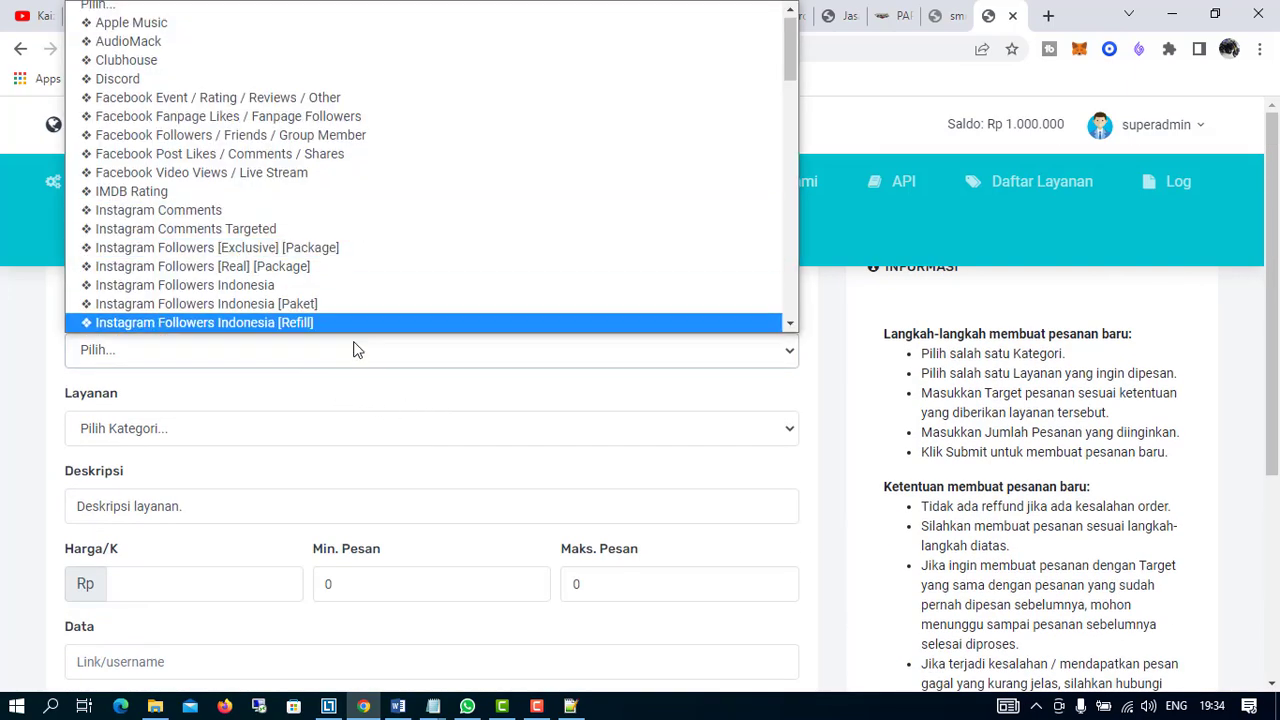
pyautogui.click(836, 355)
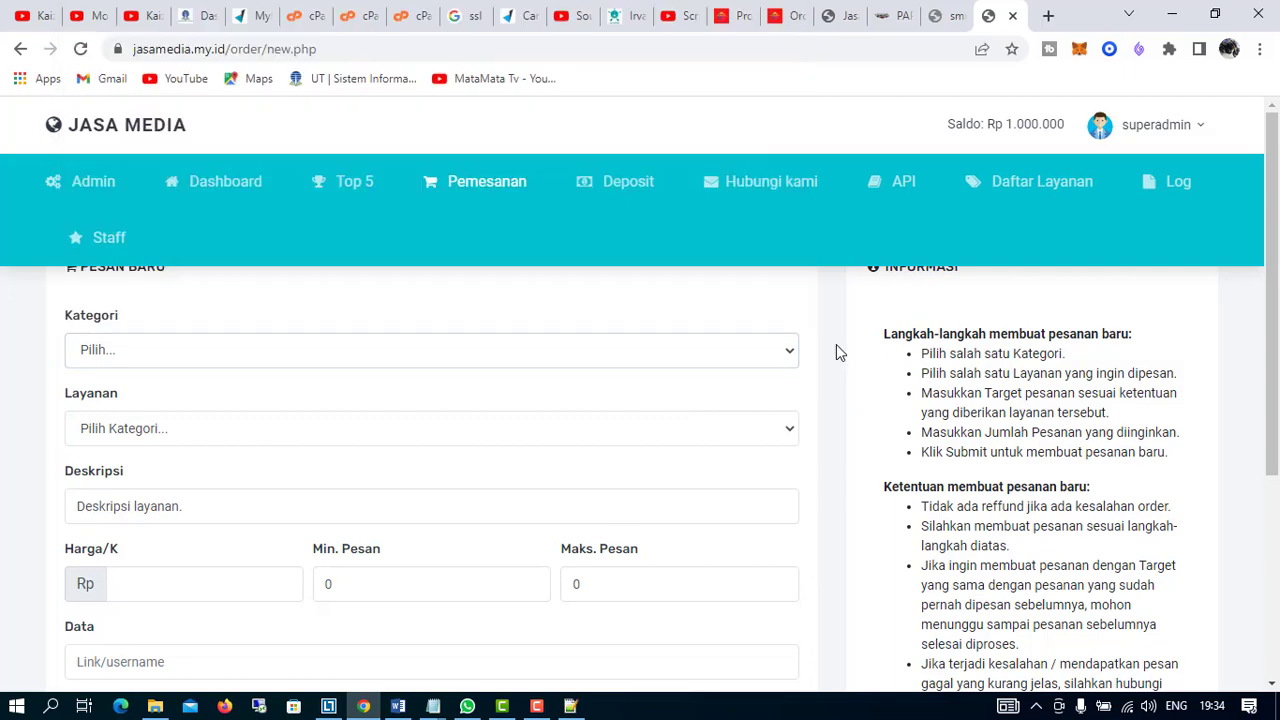
pyautogui.scroll(-2, 337, 487)
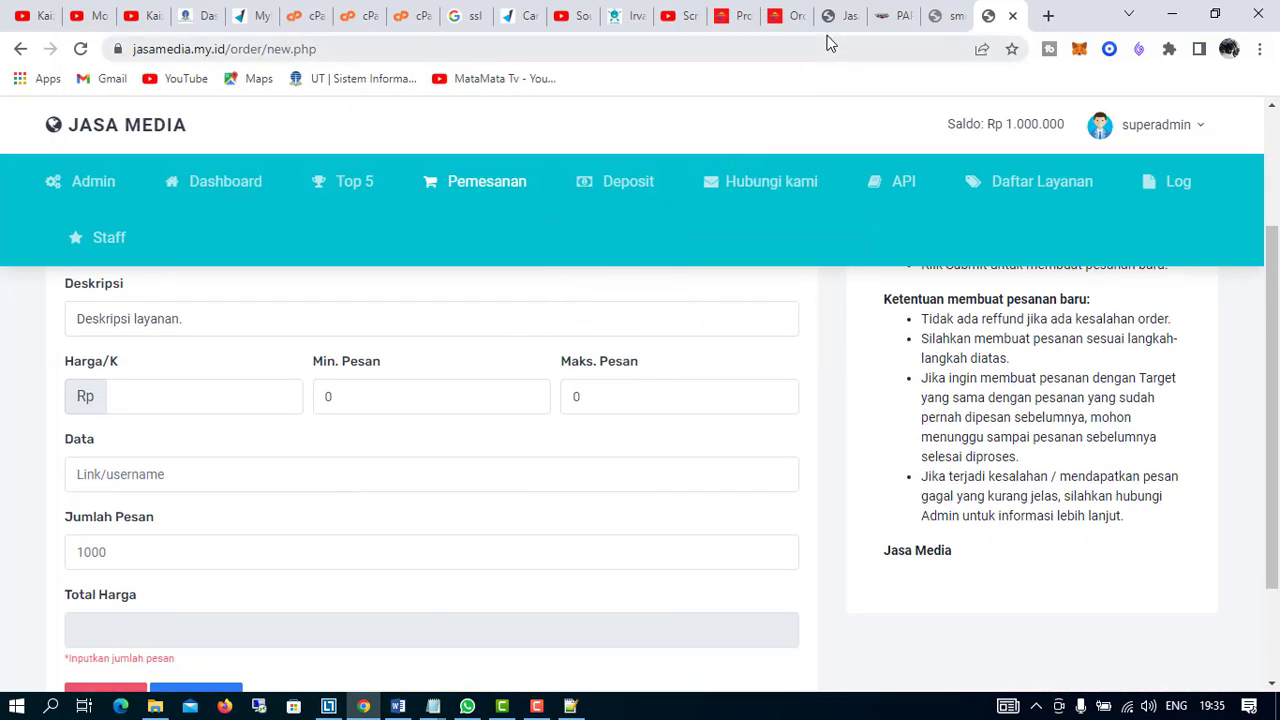
pyautogui.click(878, 18)
# Step: View Papadzul's Status Pesanan > Sosial Media history, then return to the Jasa Media order form
pyautogui.scroll(-2, 196, 468)
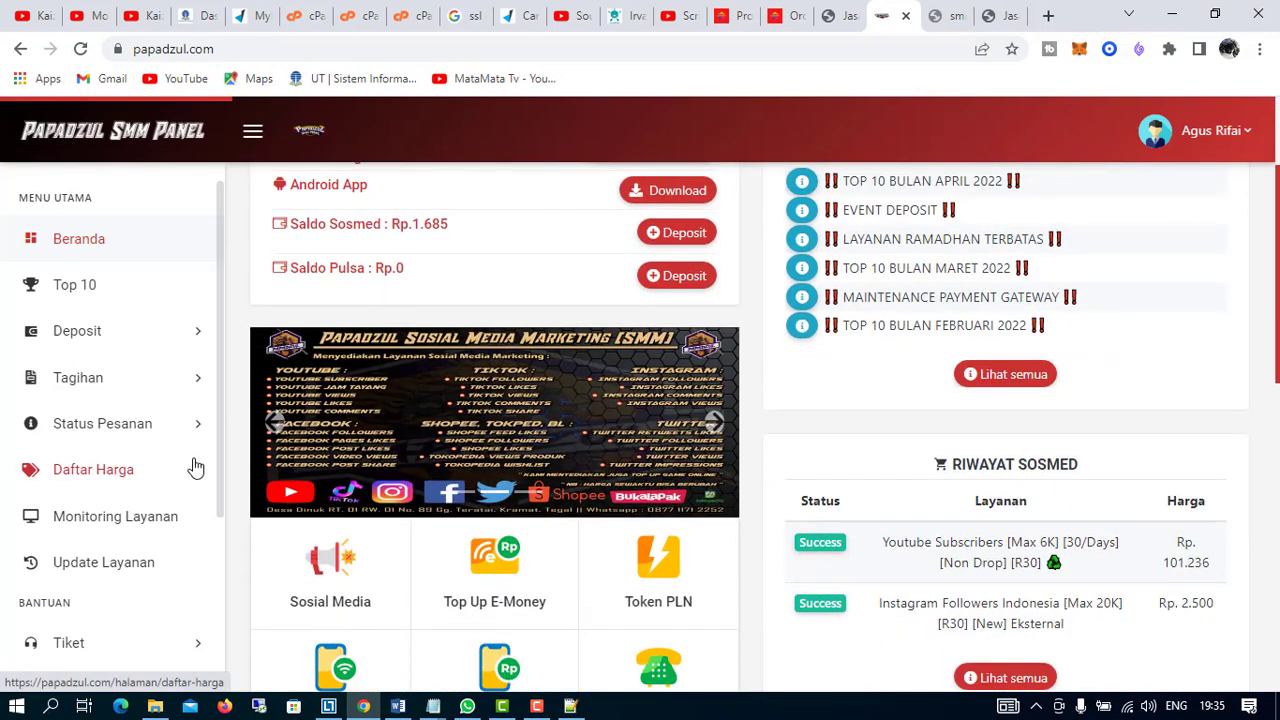
pyautogui.click(107, 438)
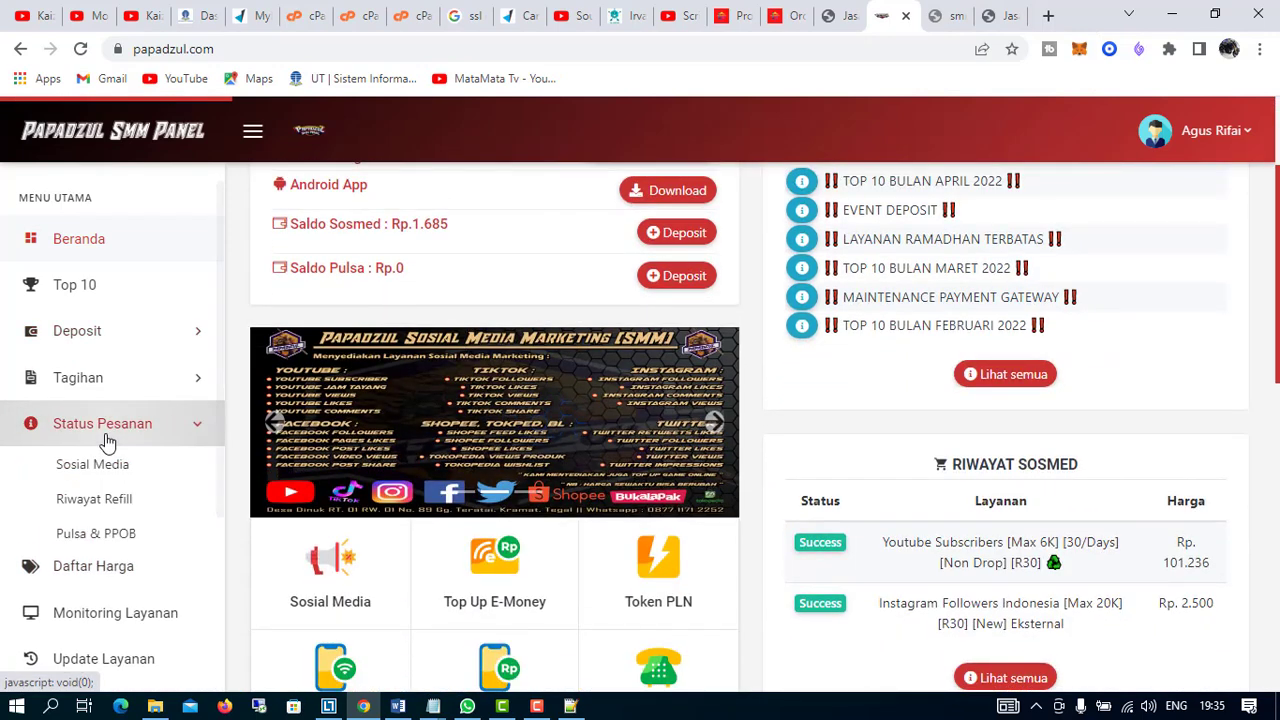
pyautogui.click(107, 477)
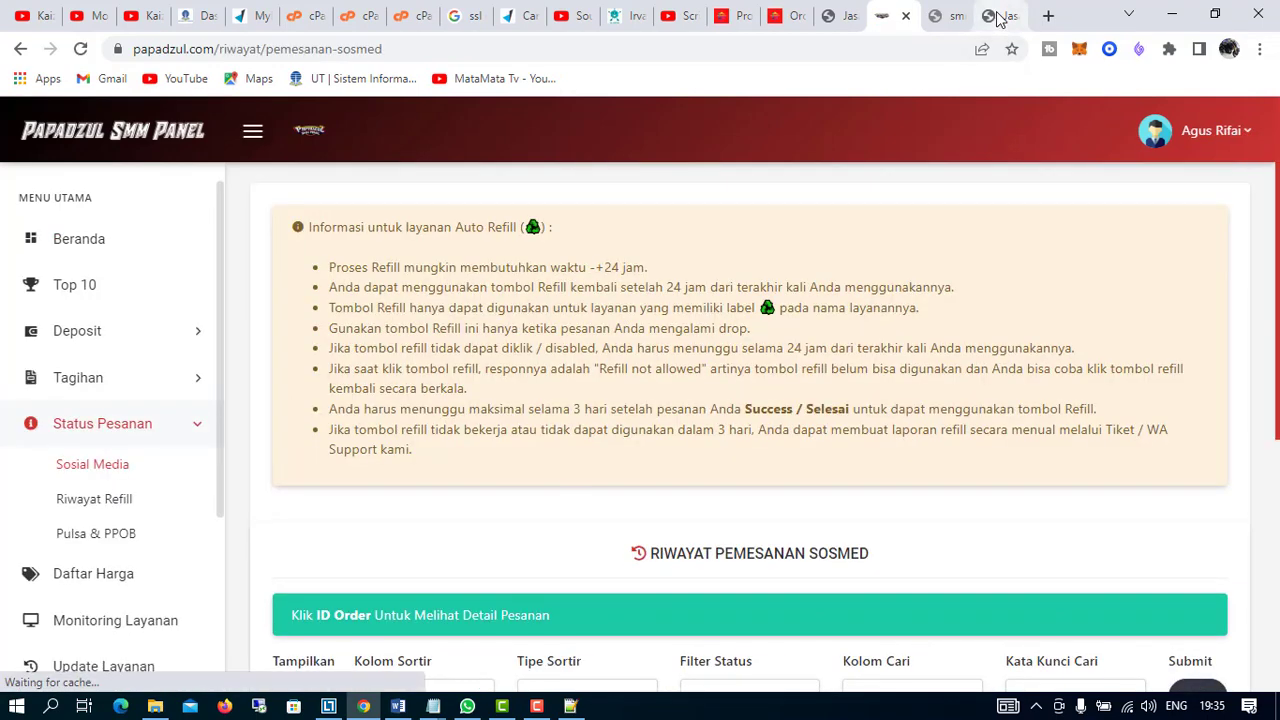
pyautogui.scroll(-4, 660, 590)
pyautogui.scroll(4, 660, 574)
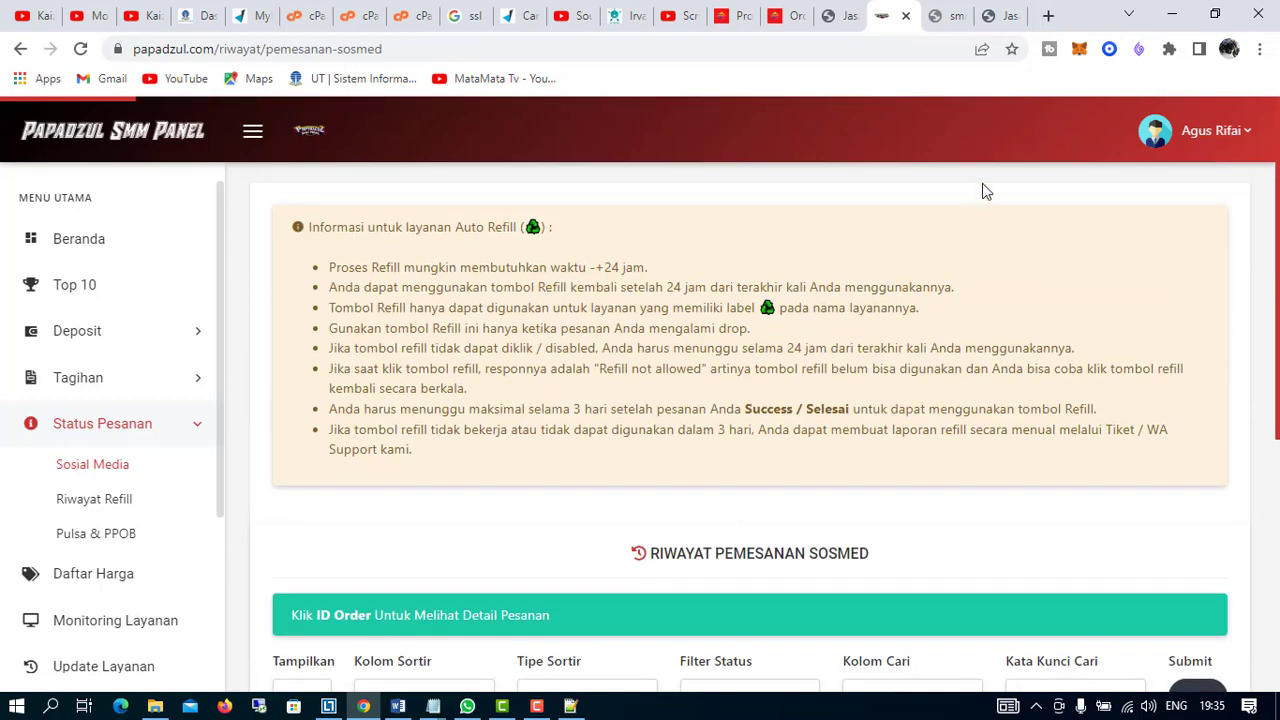
pyautogui.click(997, 17)
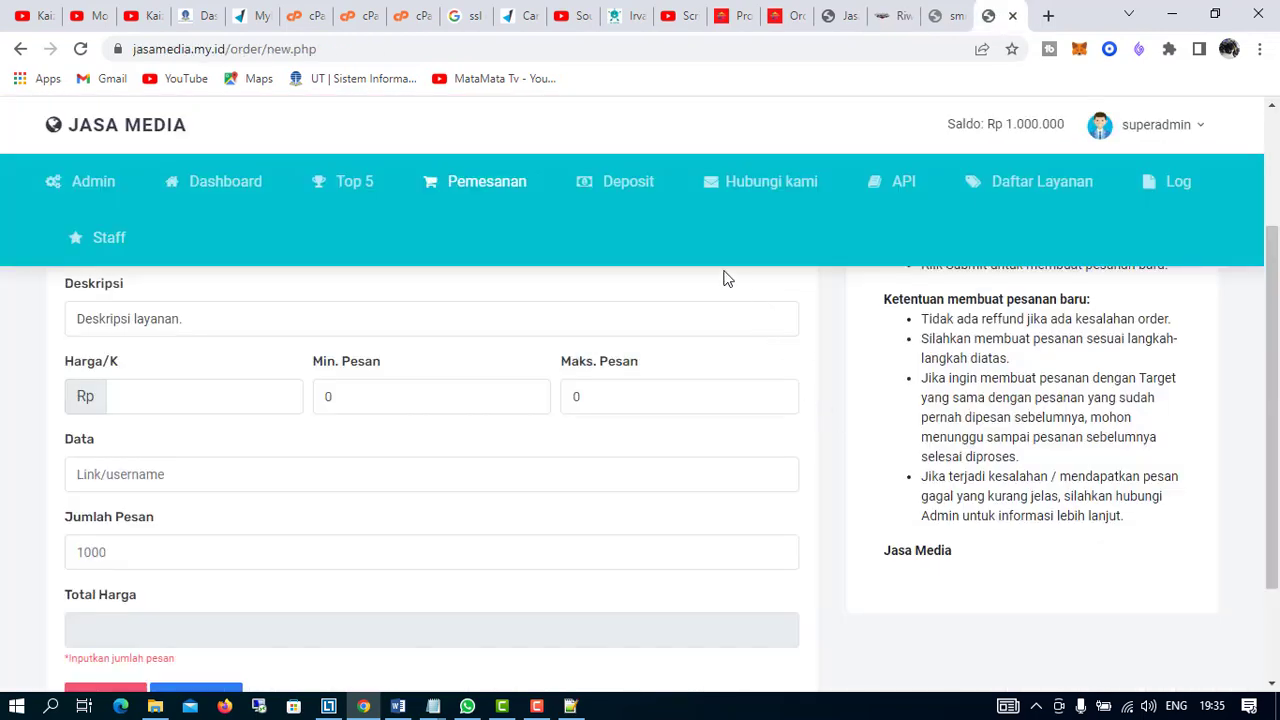
# Step: Open Pengaturan Akun from the superadmin menu to see the profile and password-change forms
pyautogui.click(638, 190)
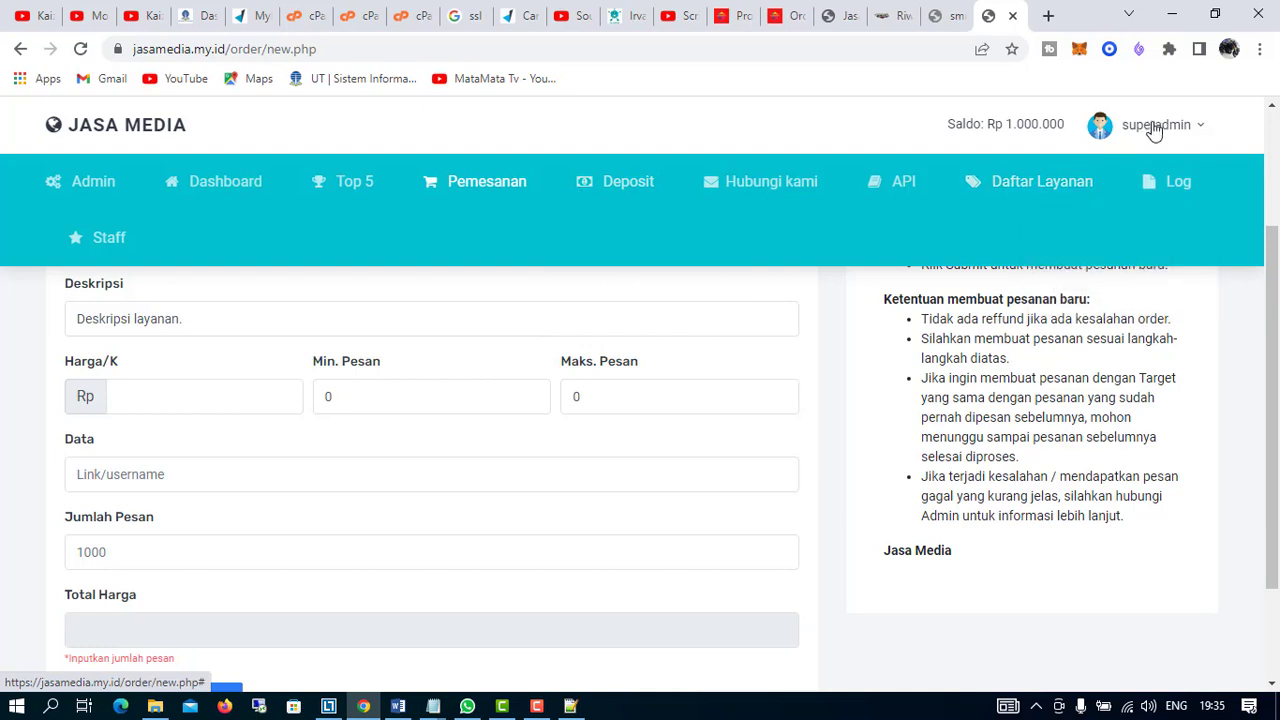
pyautogui.moveTo(1151, 129)
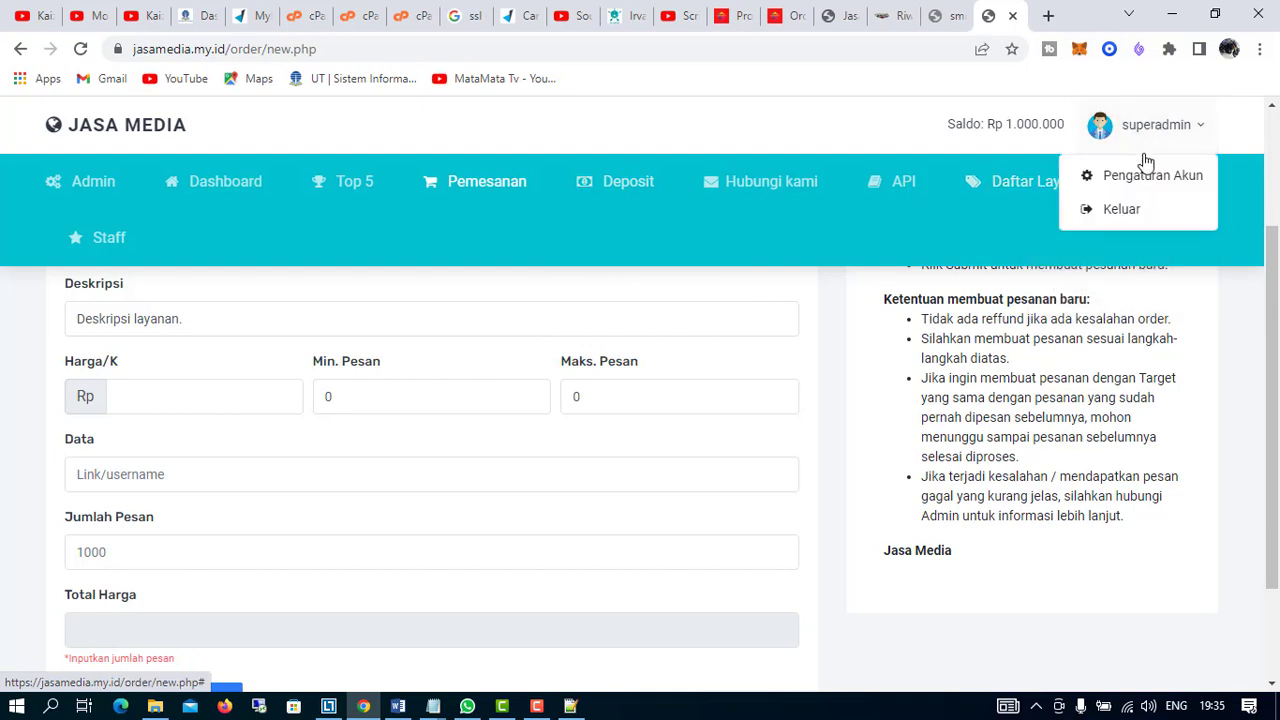
pyautogui.click(1140, 178)
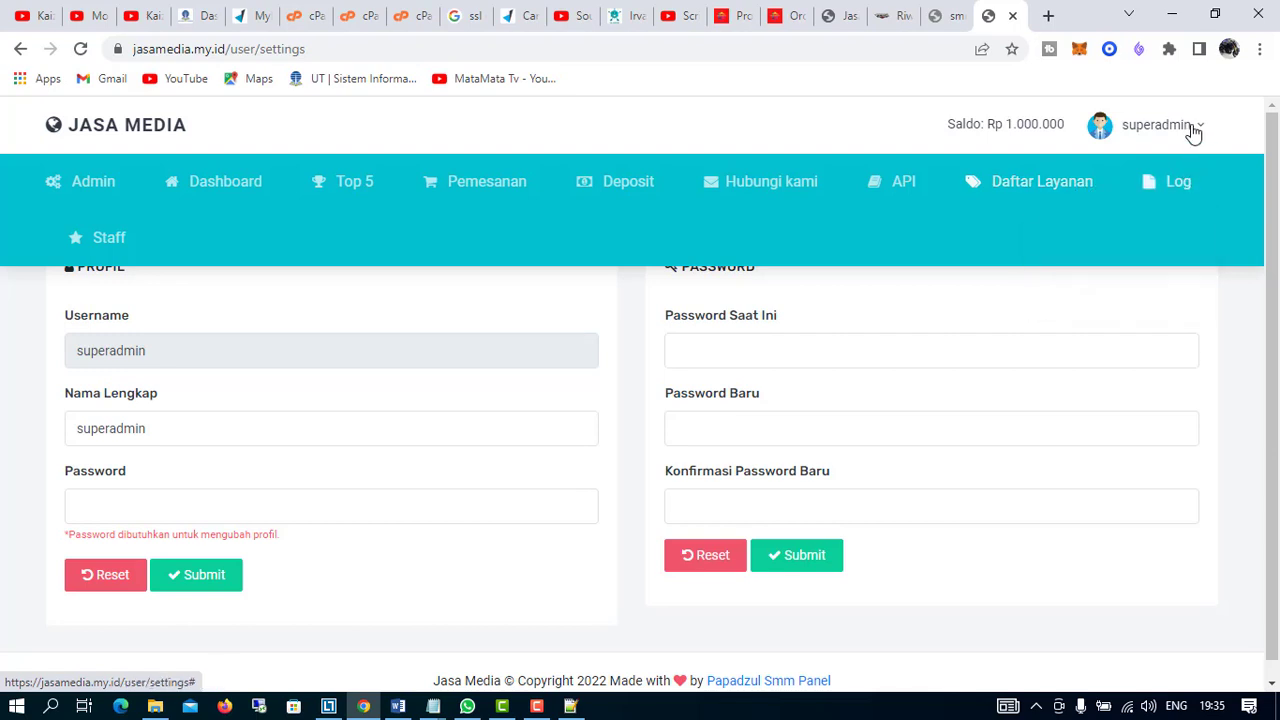
pyautogui.moveTo(1168, 185)
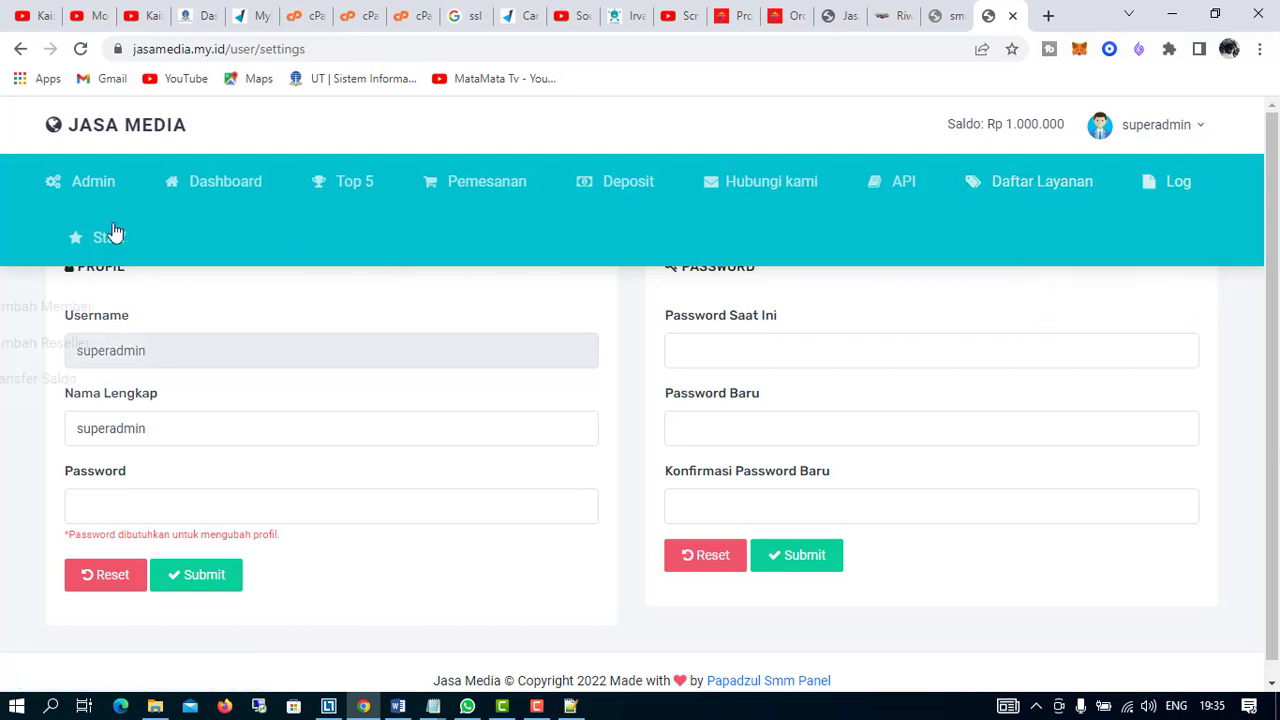
# Step: Open the Admin dashboard and reload it
pyautogui.click(84, 190)
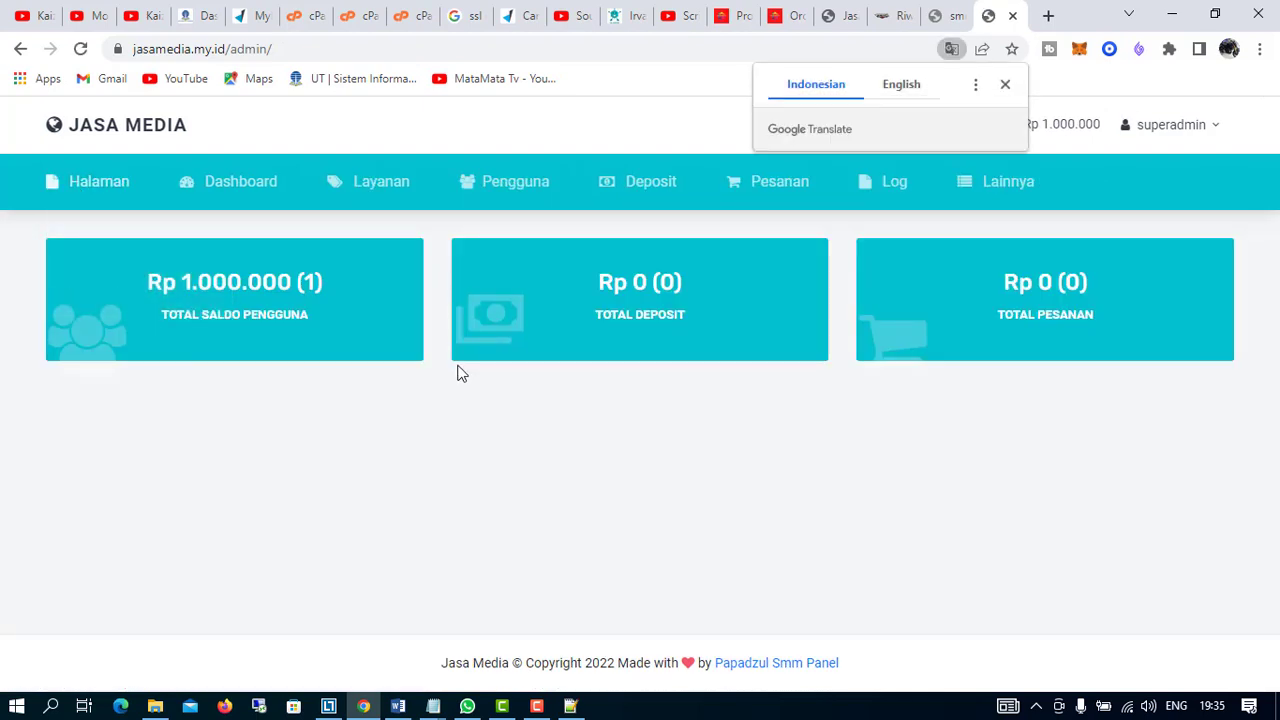
pyautogui.moveTo(134, 208)
pyautogui.click(96, 256)
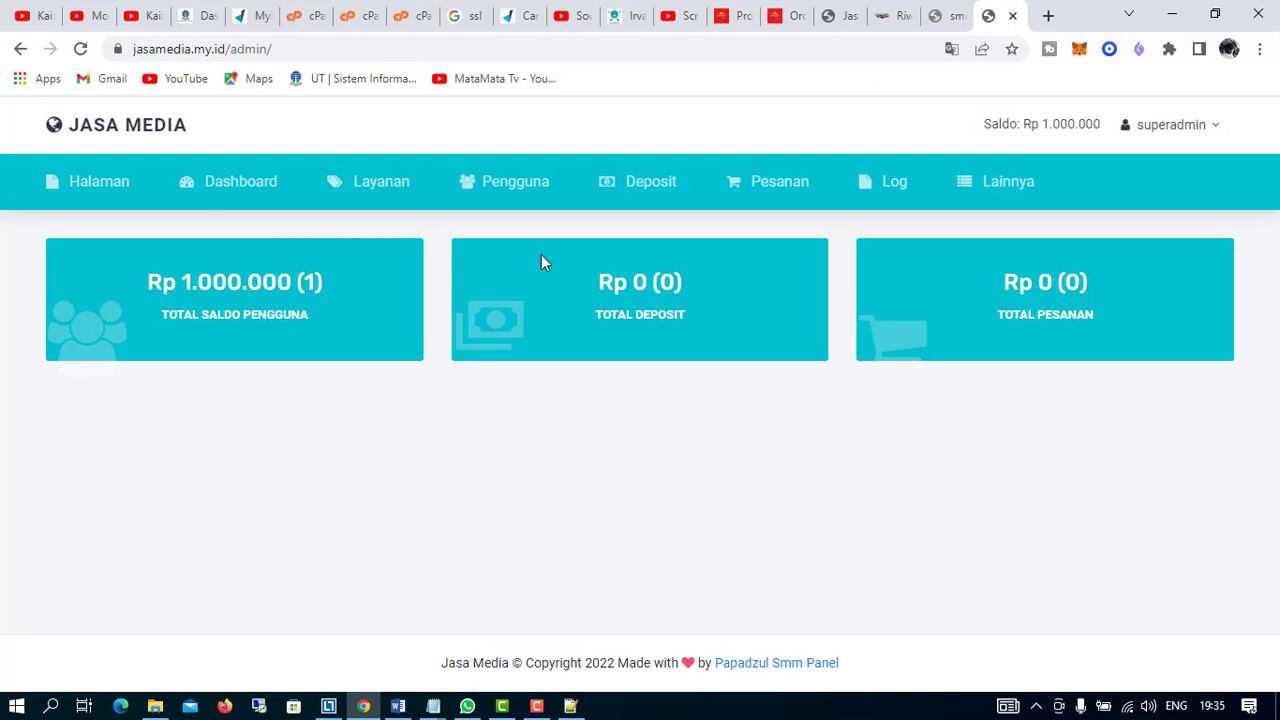
# Step: Revisit Pengaturan Akun from the superadmin menu, then head back to the Admin dashboard
pyautogui.moveTo(1205, 131)
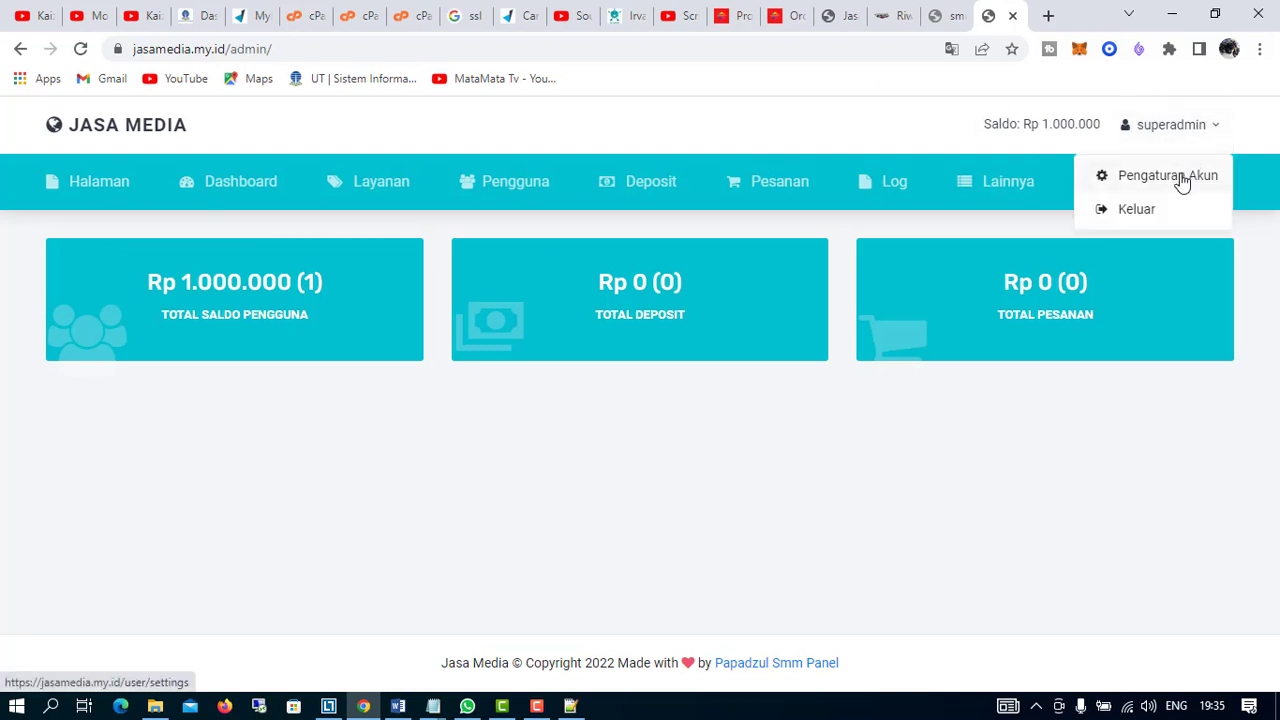
pyautogui.click(1182, 180)
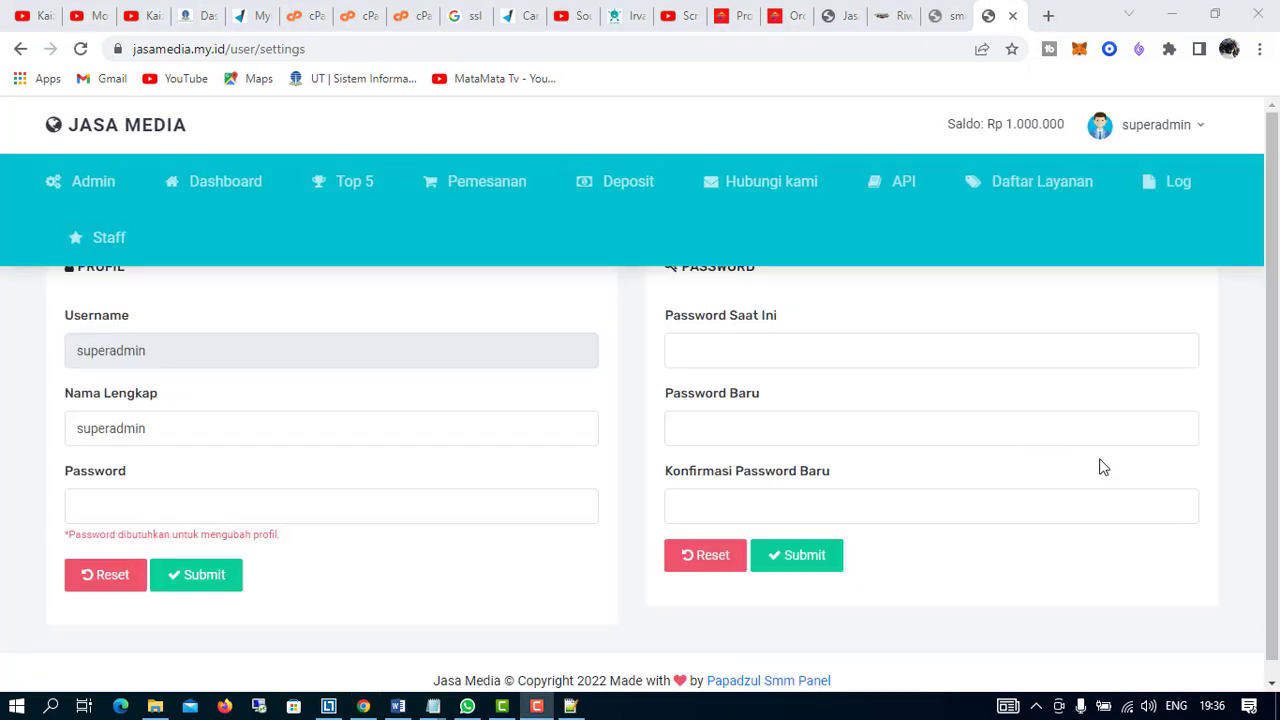
pyautogui.scroll(-1, 1091, 455)
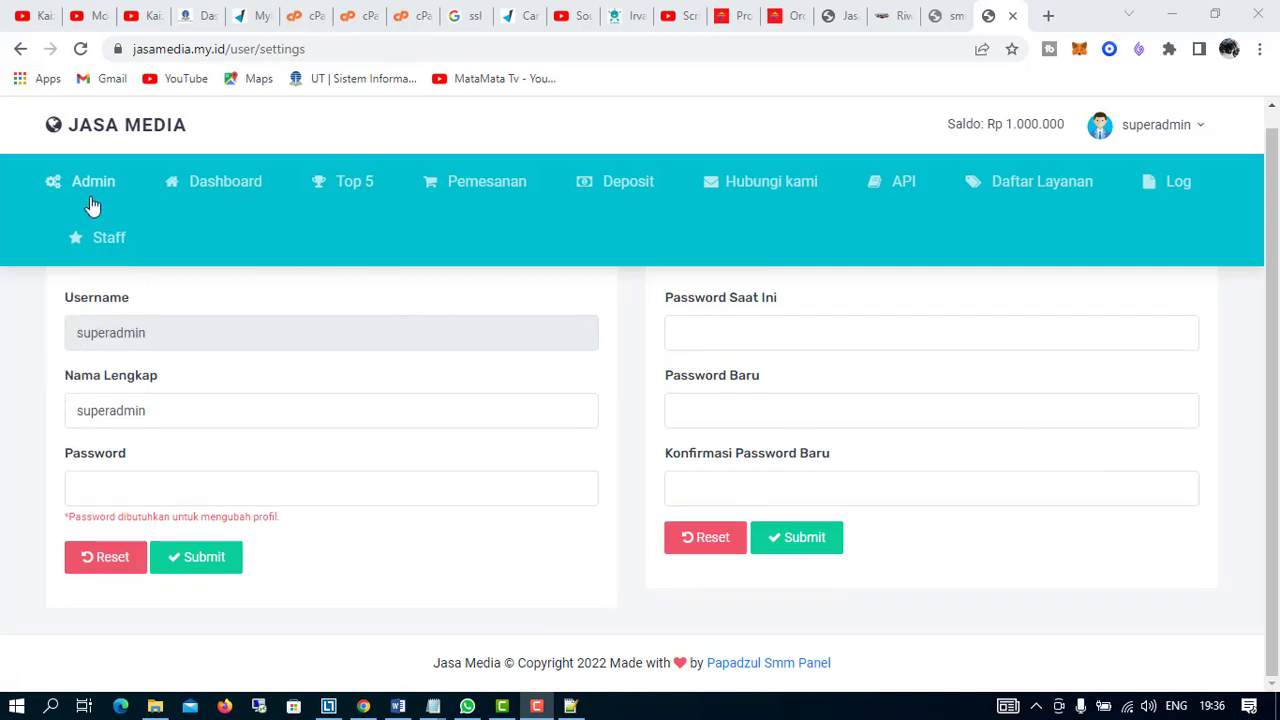
pyautogui.moveTo(592, 187)
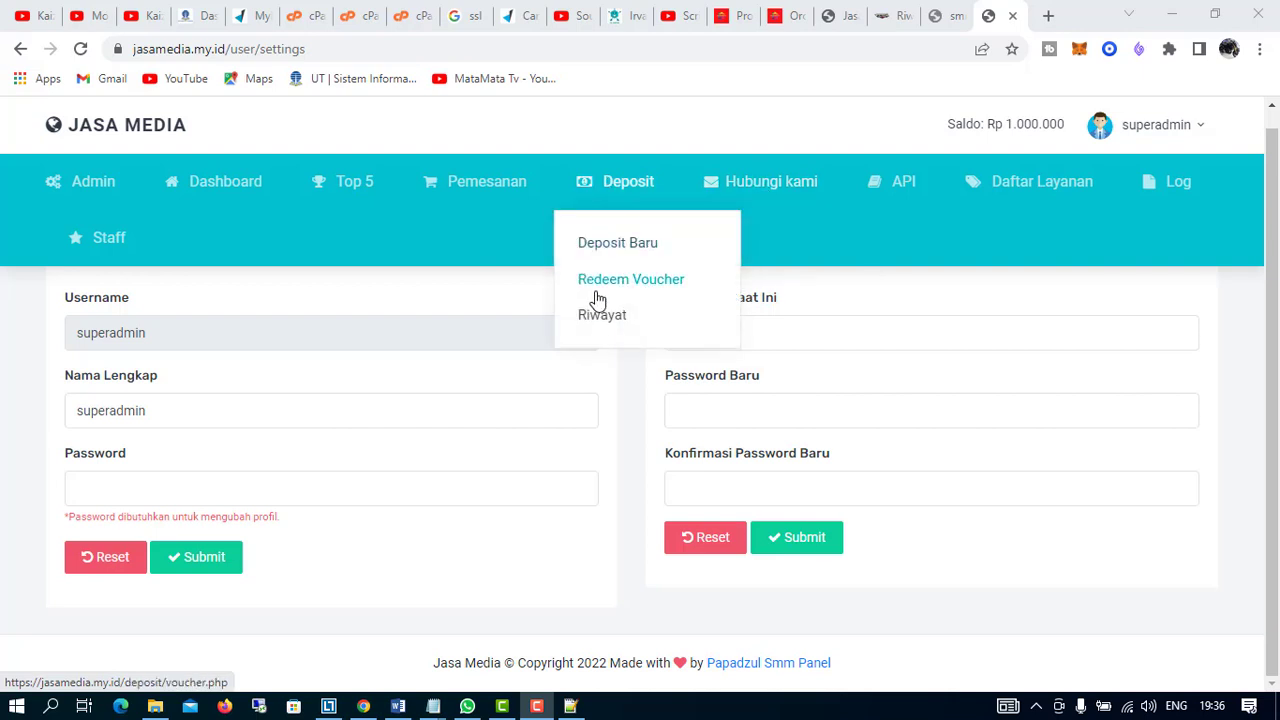
pyautogui.click(104, 200)
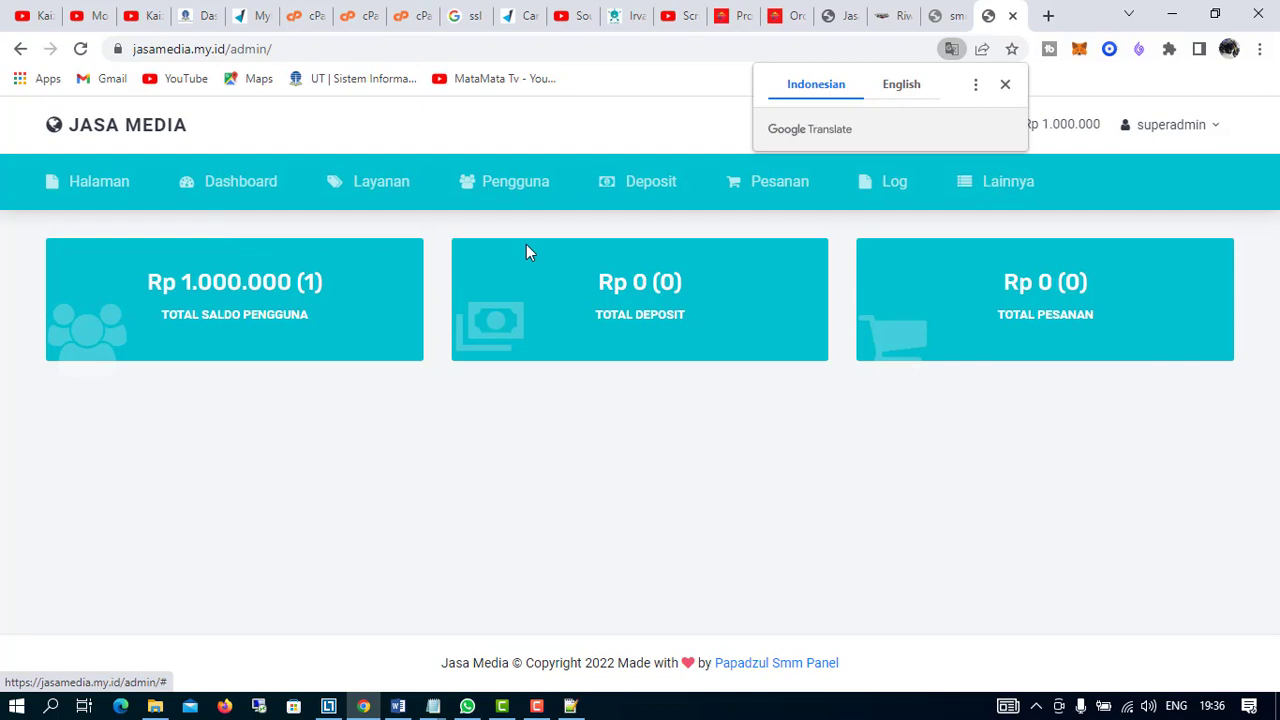
# Step: Browse the admin Lainnya sections in turn: Halaman, Berita & Informasi, and Tiket
pyautogui.moveTo(836, 176)
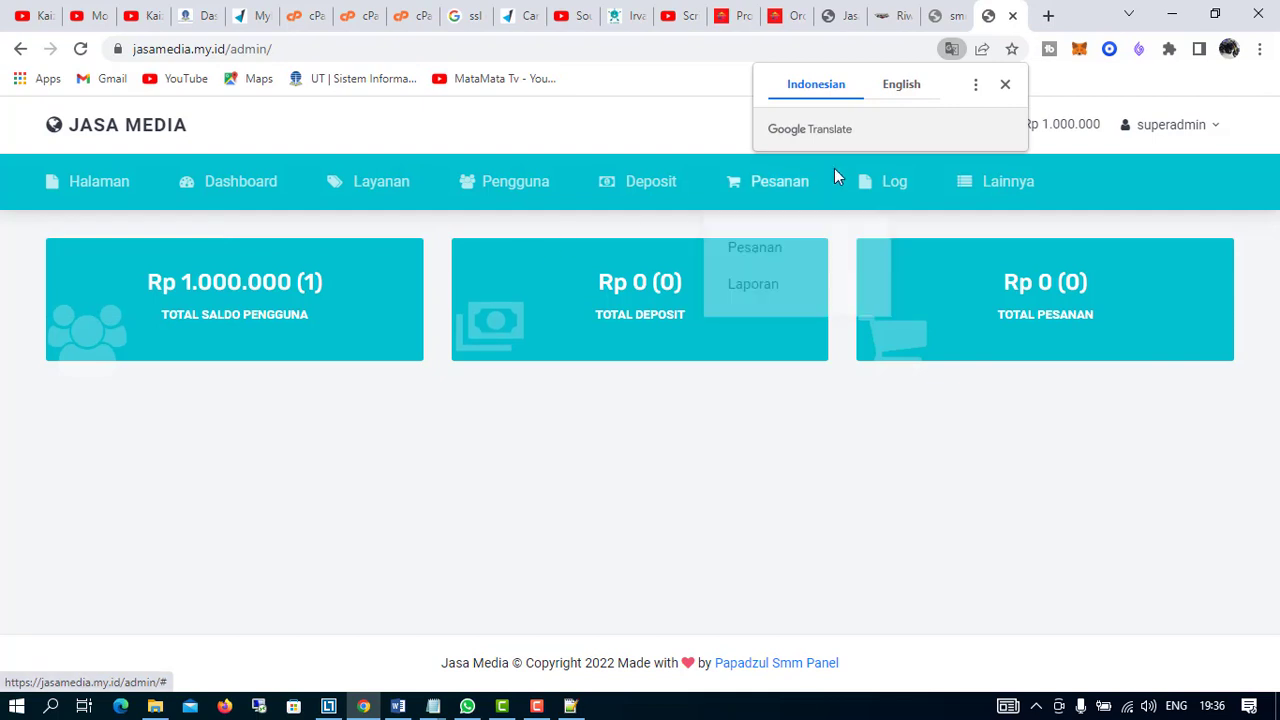
pyautogui.moveTo(1000, 186)
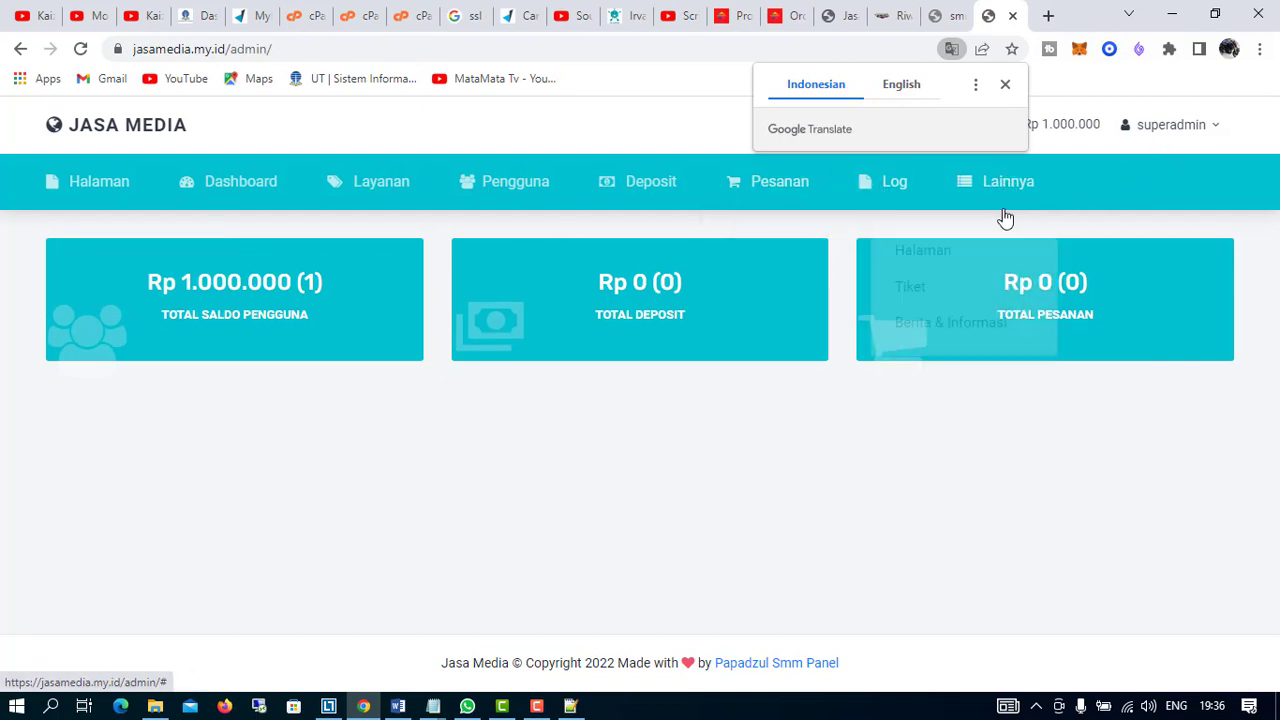
pyautogui.click(950, 247)
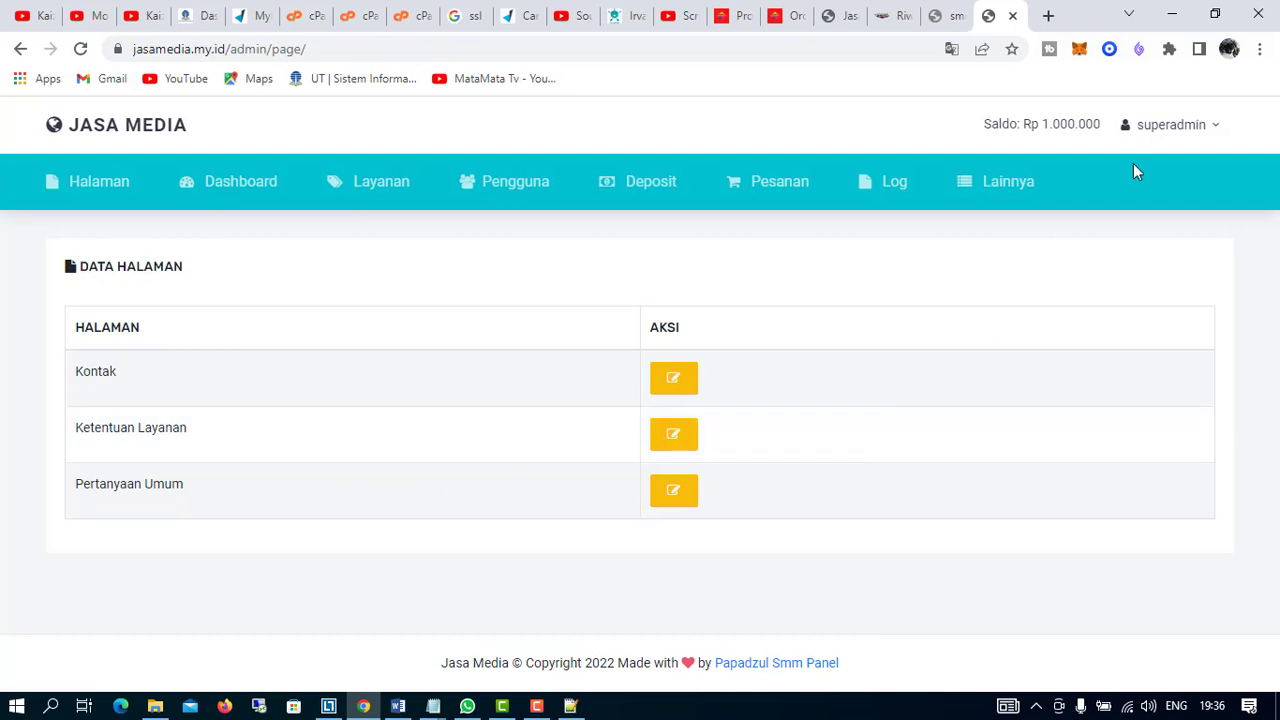
pyautogui.click(1020, 200)
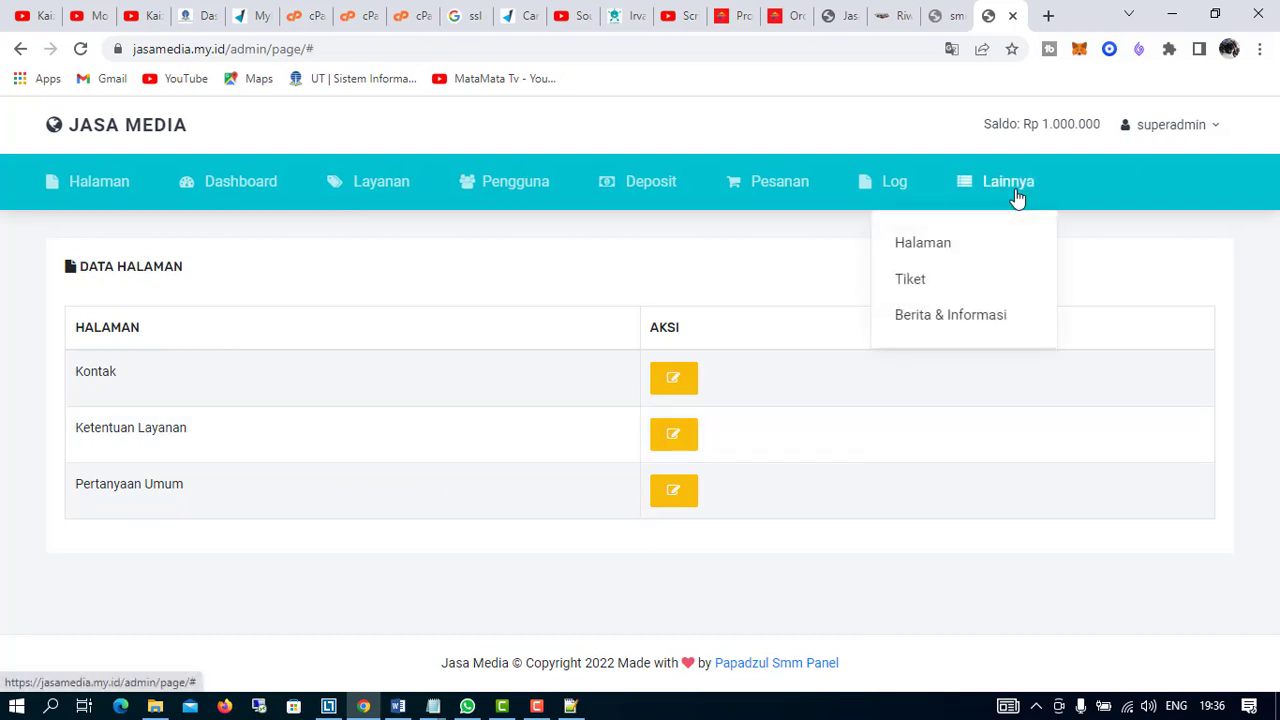
pyautogui.click(975, 322)
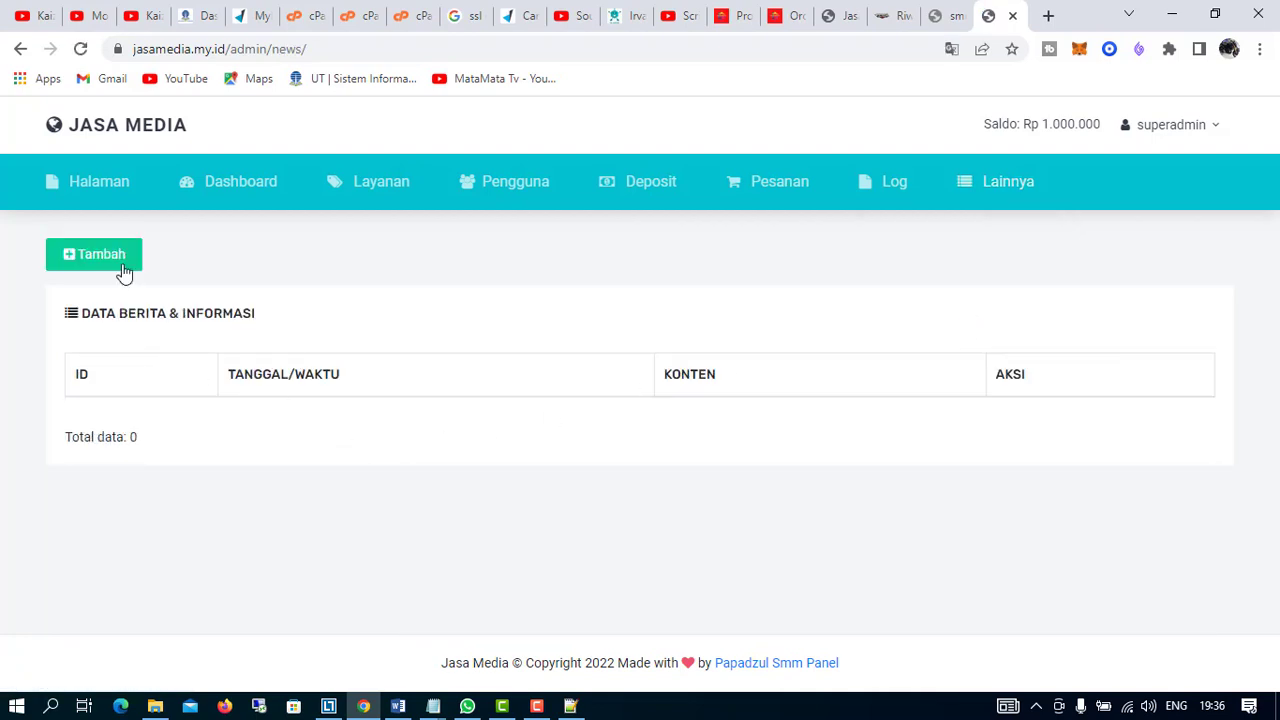
pyautogui.moveTo(1006, 180)
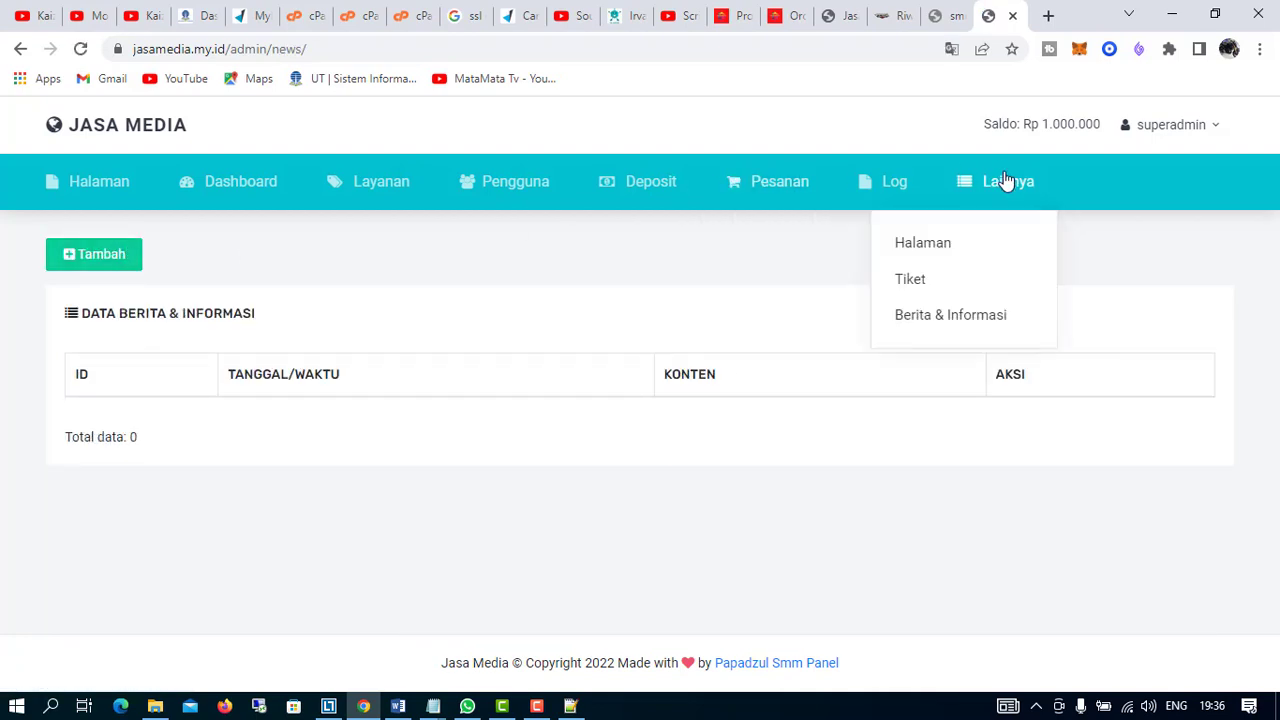
pyautogui.click(912, 280)
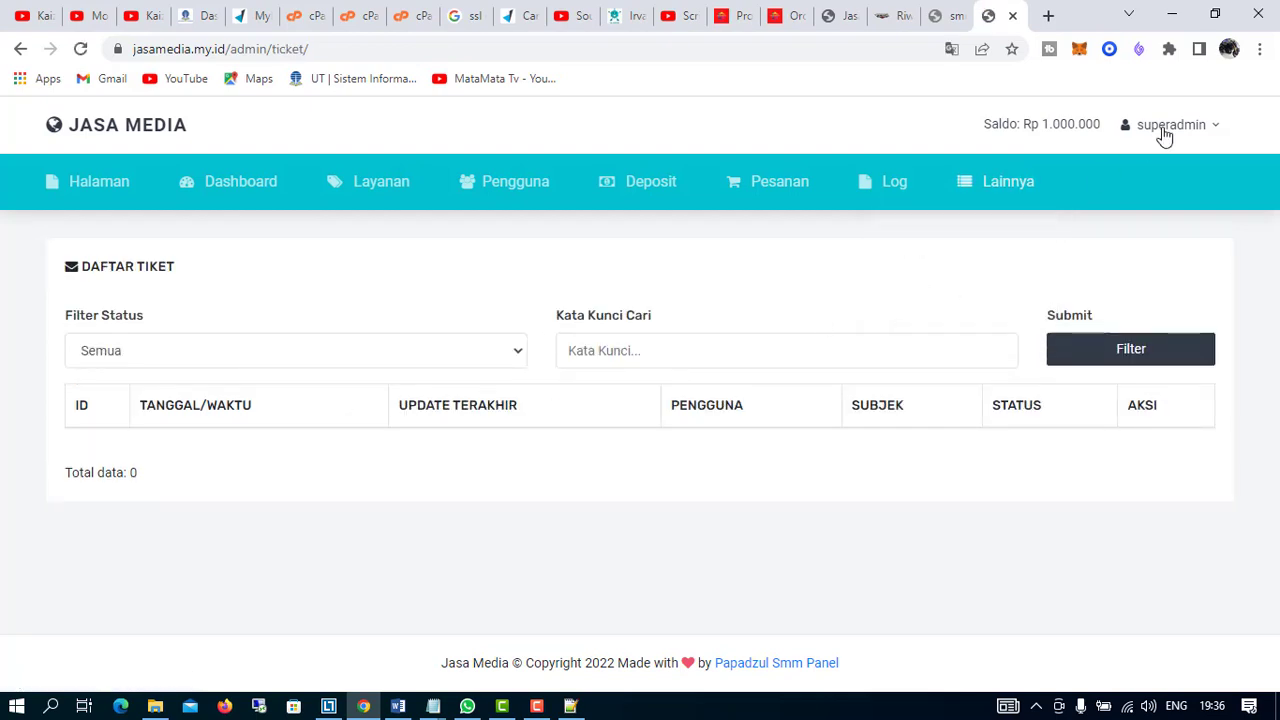
# Step: Go to Halaman > Pengguna to show the member dashboard with Rp 0 orders and deposits
pyautogui.moveTo(366, 193)
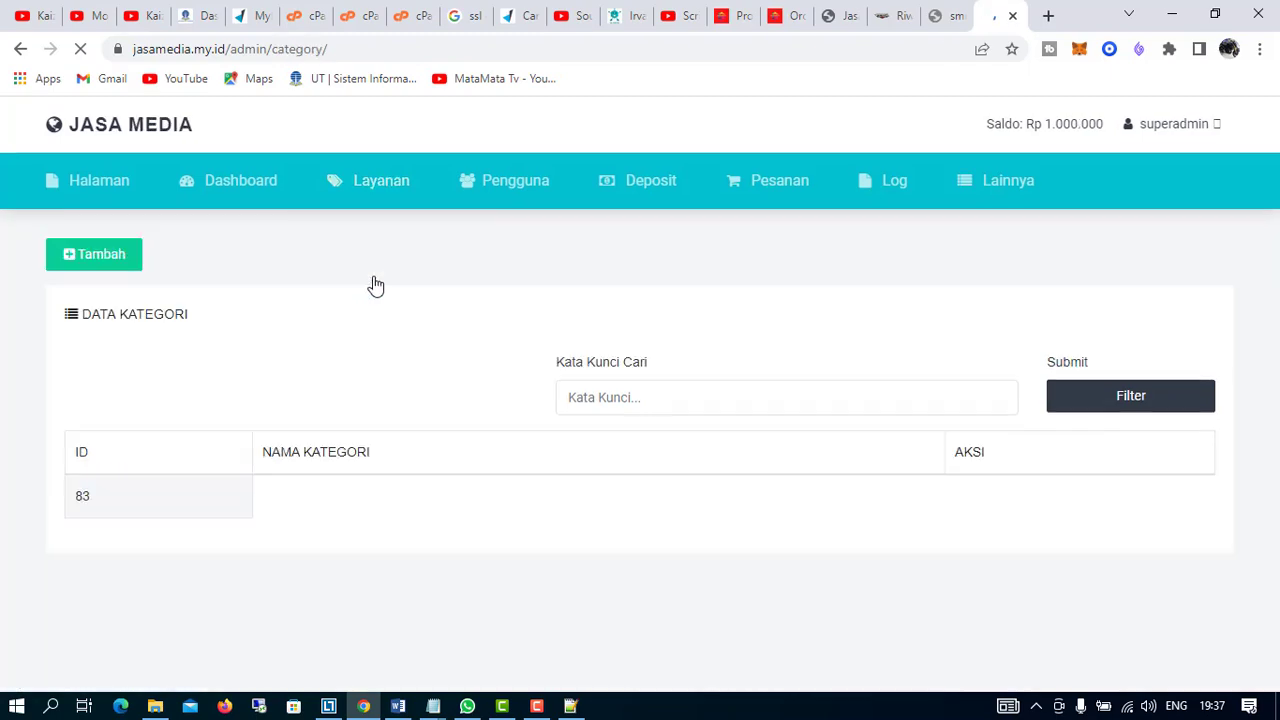
pyautogui.scroll(-5, 400, 410)
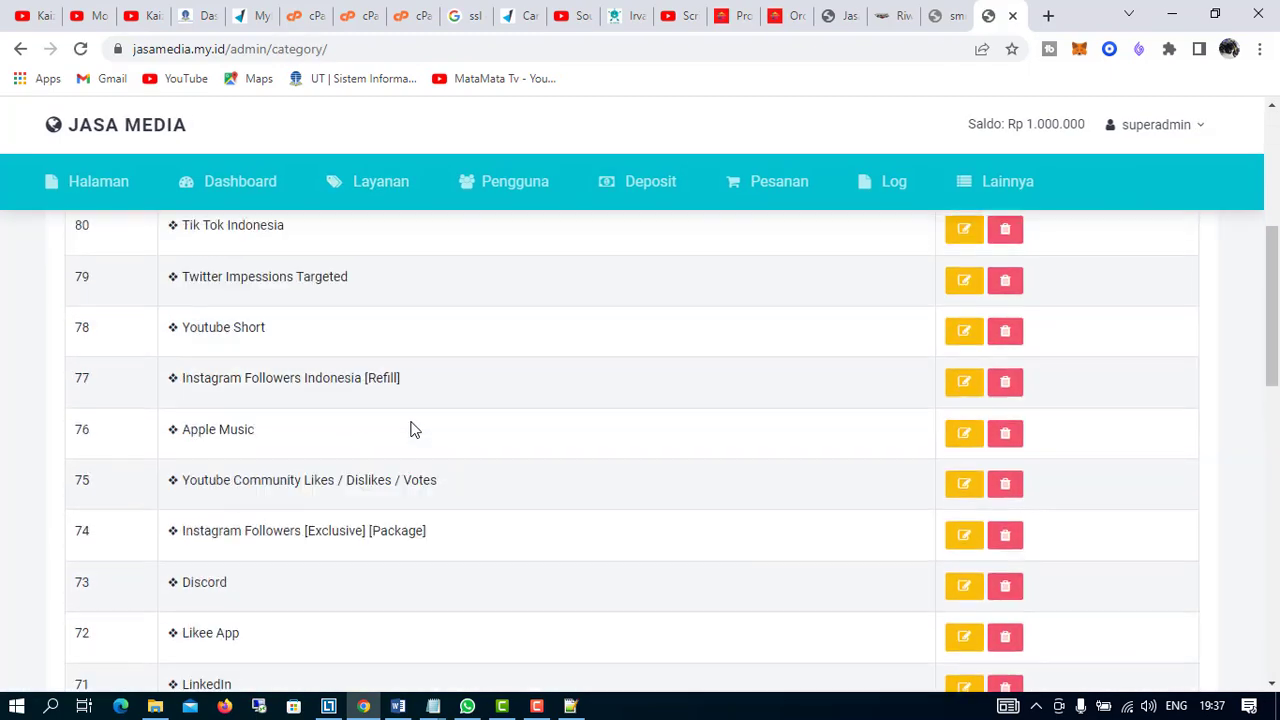
pyautogui.scroll(5, 410, 430)
pyautogui.click(94, 190)
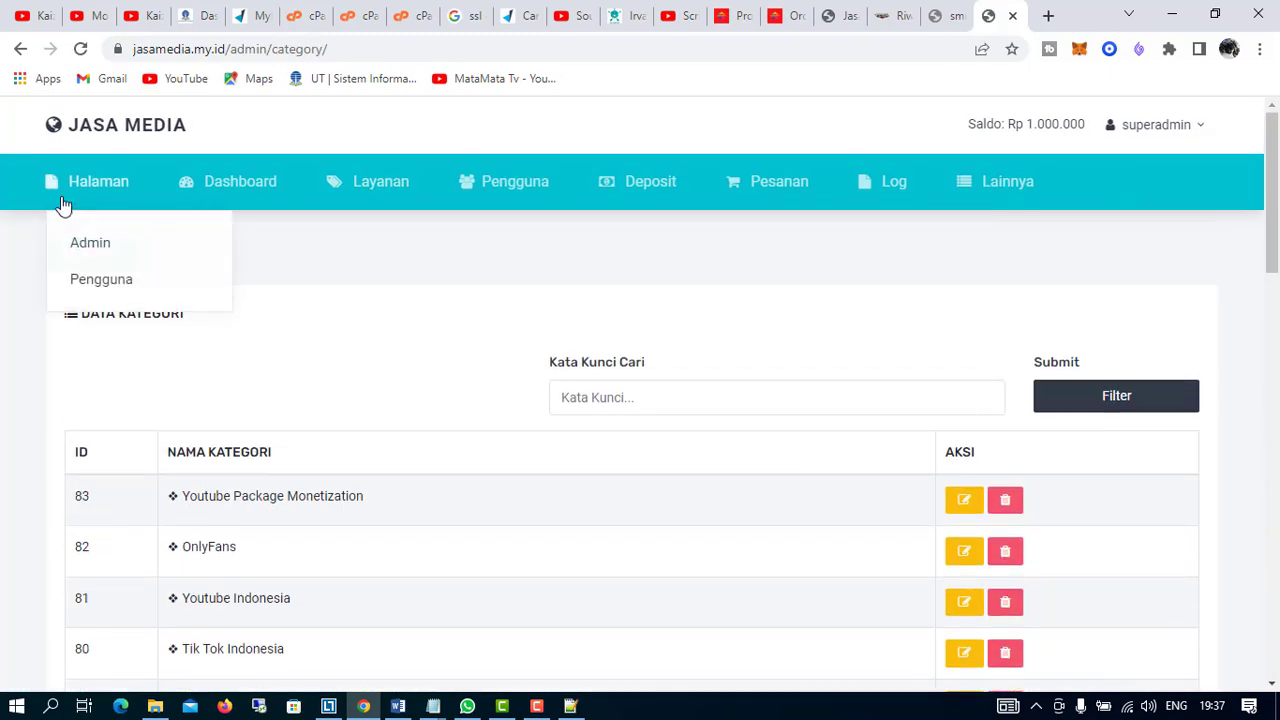
pyautogui.click(107, 283)
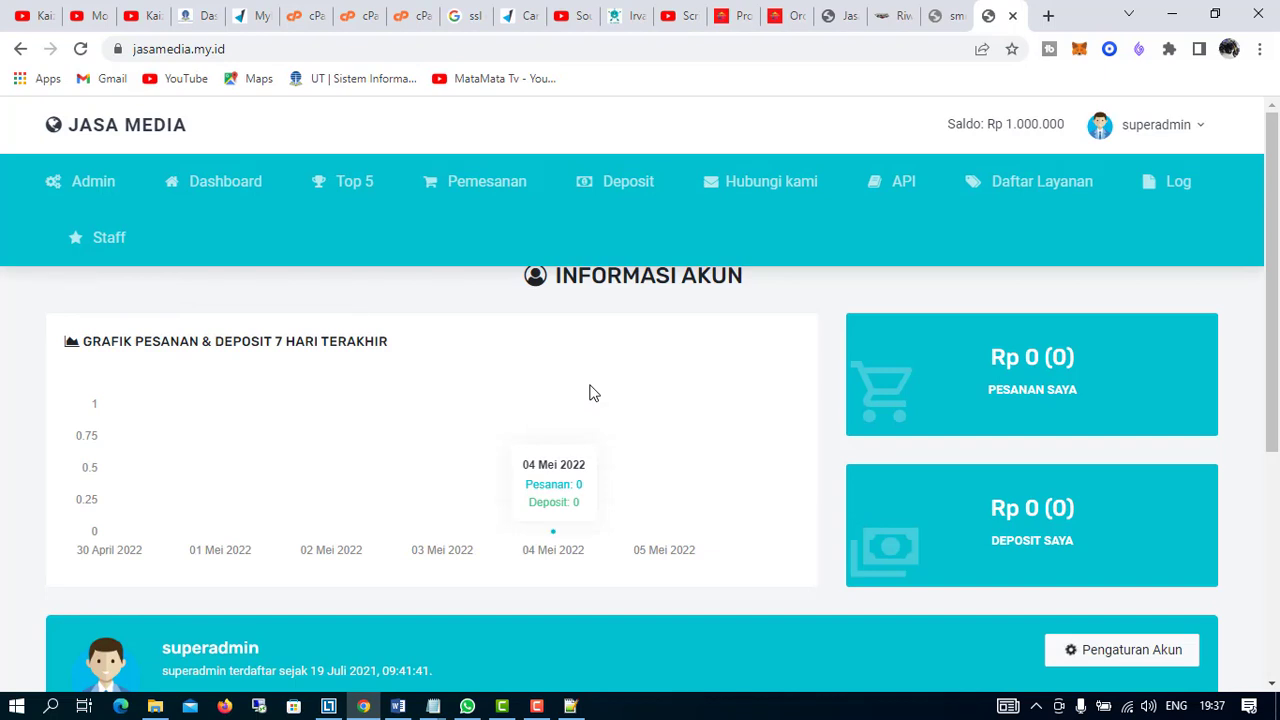
# Step: Start a Deposit Baru request with Transfer Bank payment and Otomatis confirmation
pyautogui.moveTo(628, 186)
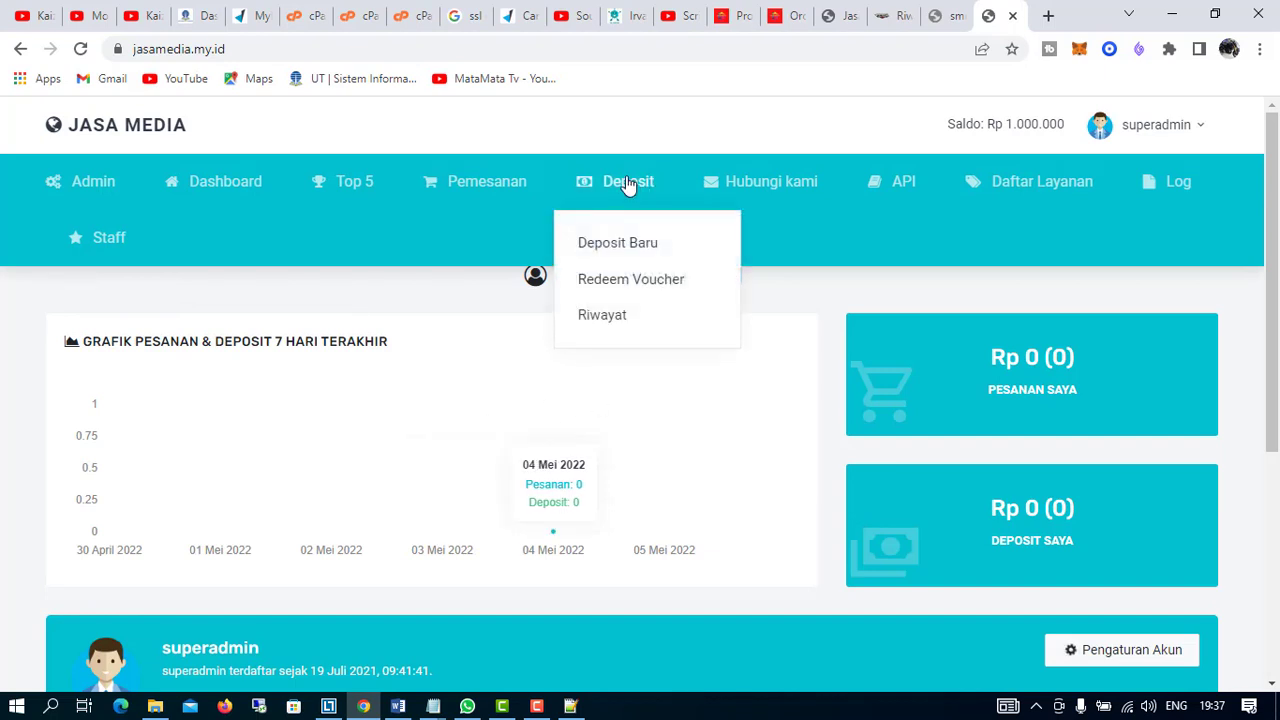
pyautogui.click(628, 255)
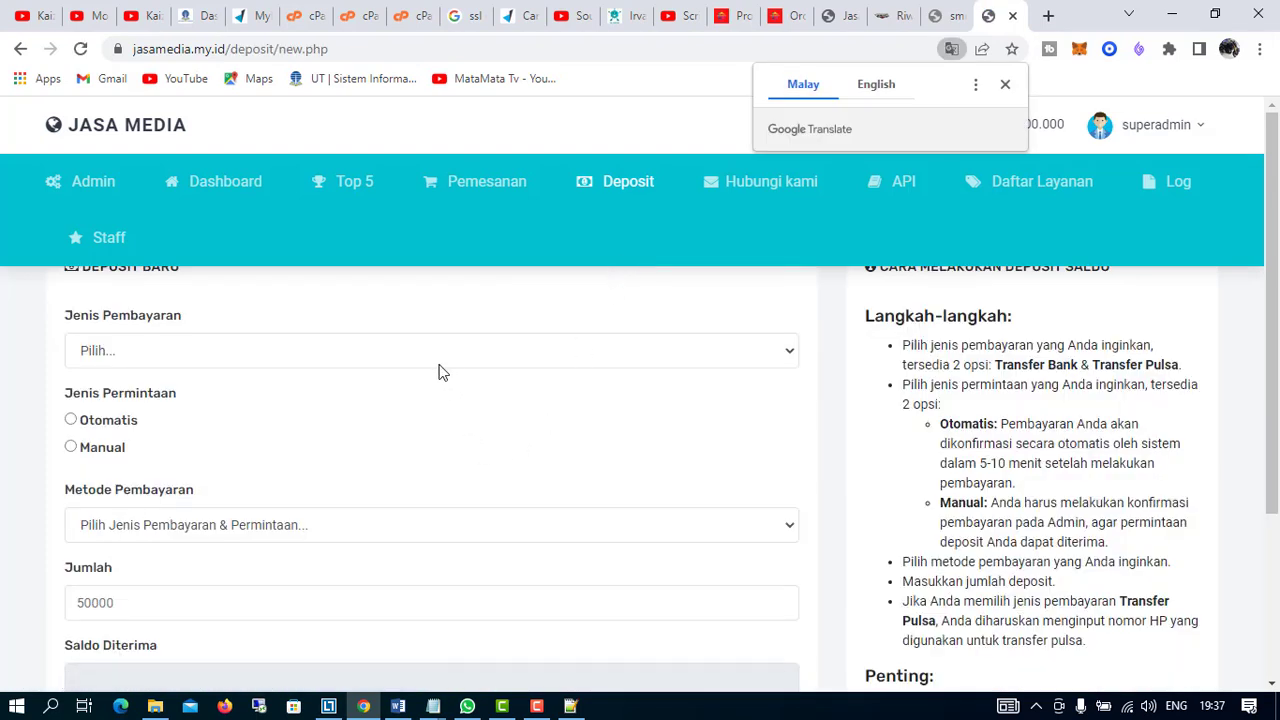
pyautogui.click(438, 360)
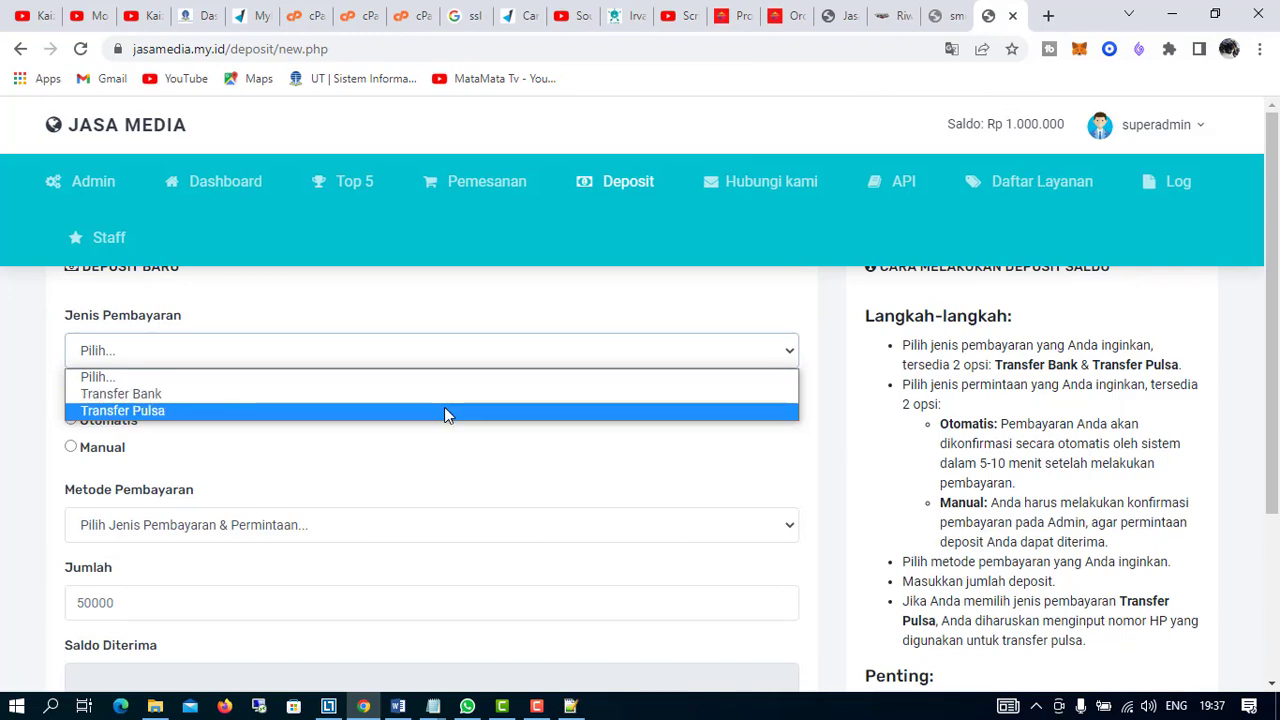
pyautogui.click(444, 405)
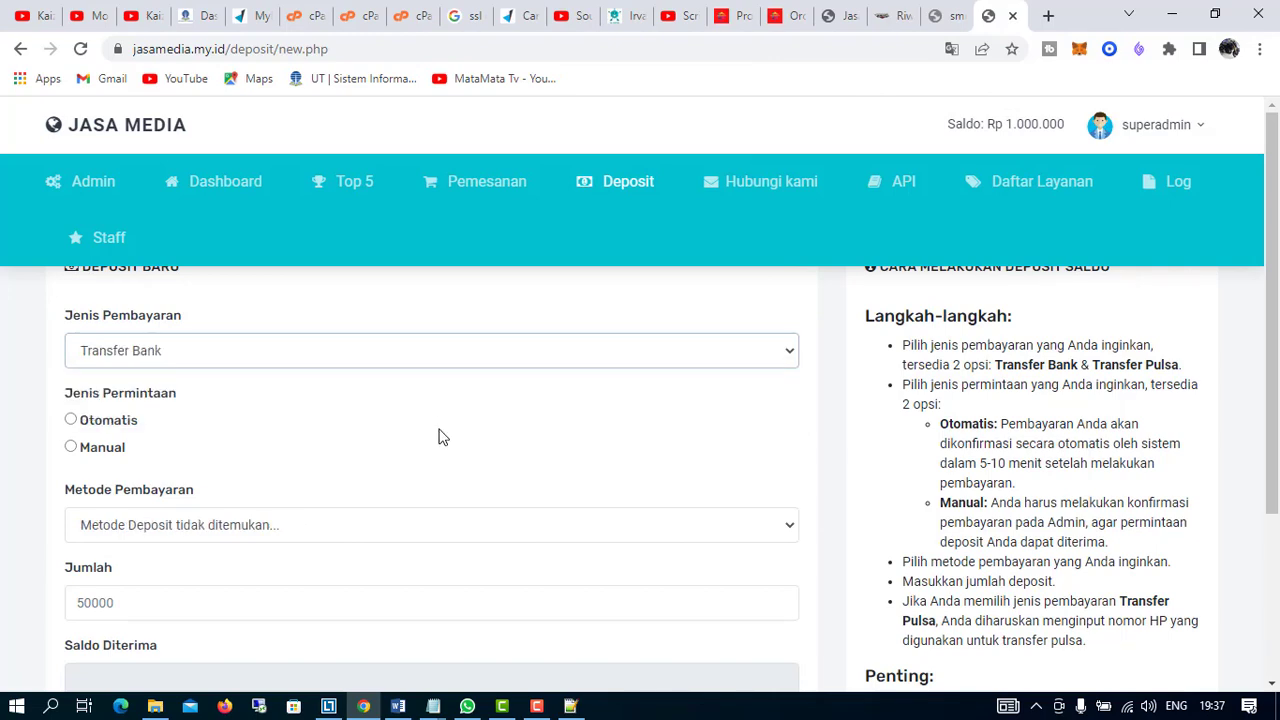
pyautogui.scroll(-2, 437, 434)
pyautogui.scroll(2, 441, 436)
pyautogui.click(71, 421)
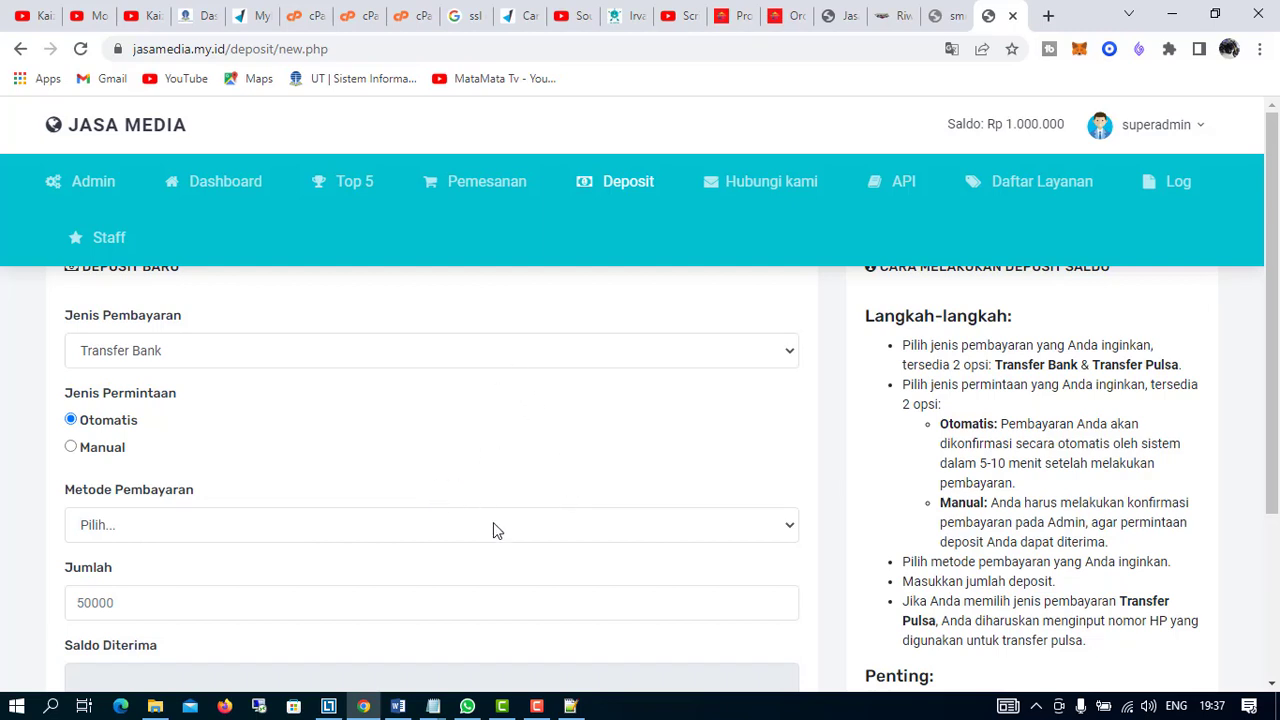
# Step: Switch to the OrchidMediaPanel tab, then to the Papadzul order history tab
pyautogui.moveTo(1272, 280); pyautogui.dragTo(1273, 395)
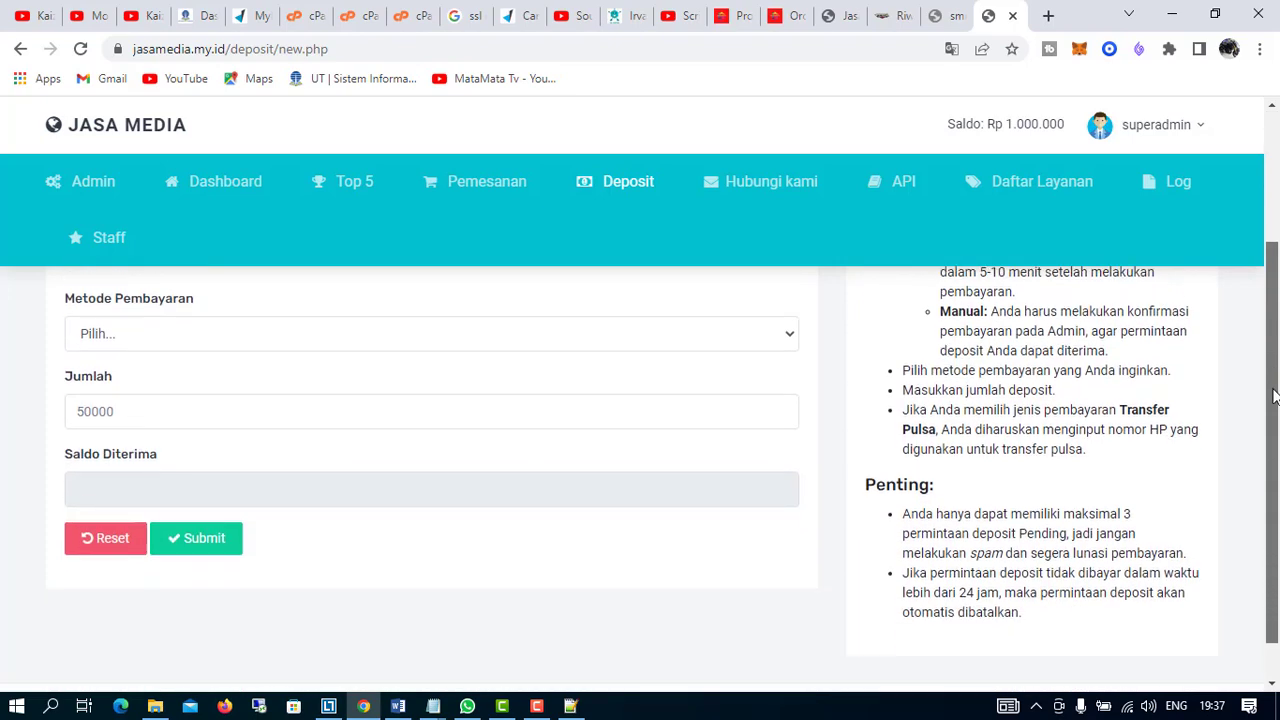
pyautogui.click(789, 25)
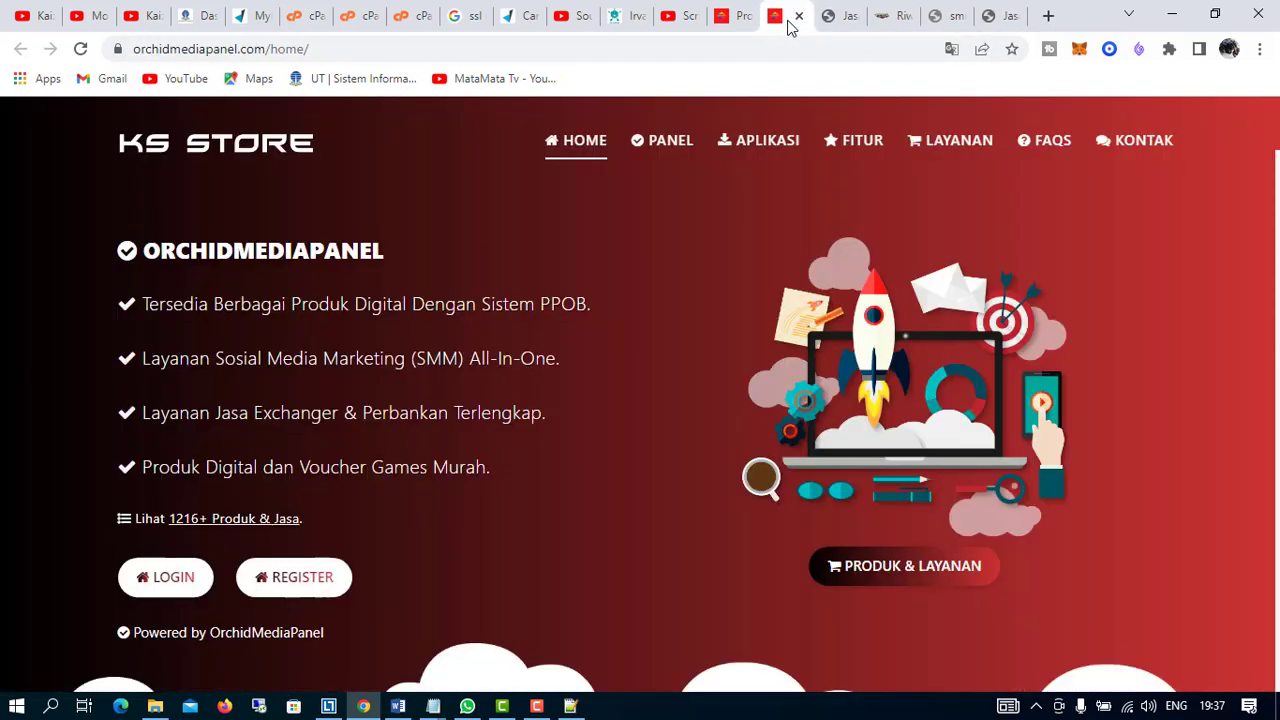
pyautogui.click(900, 16)
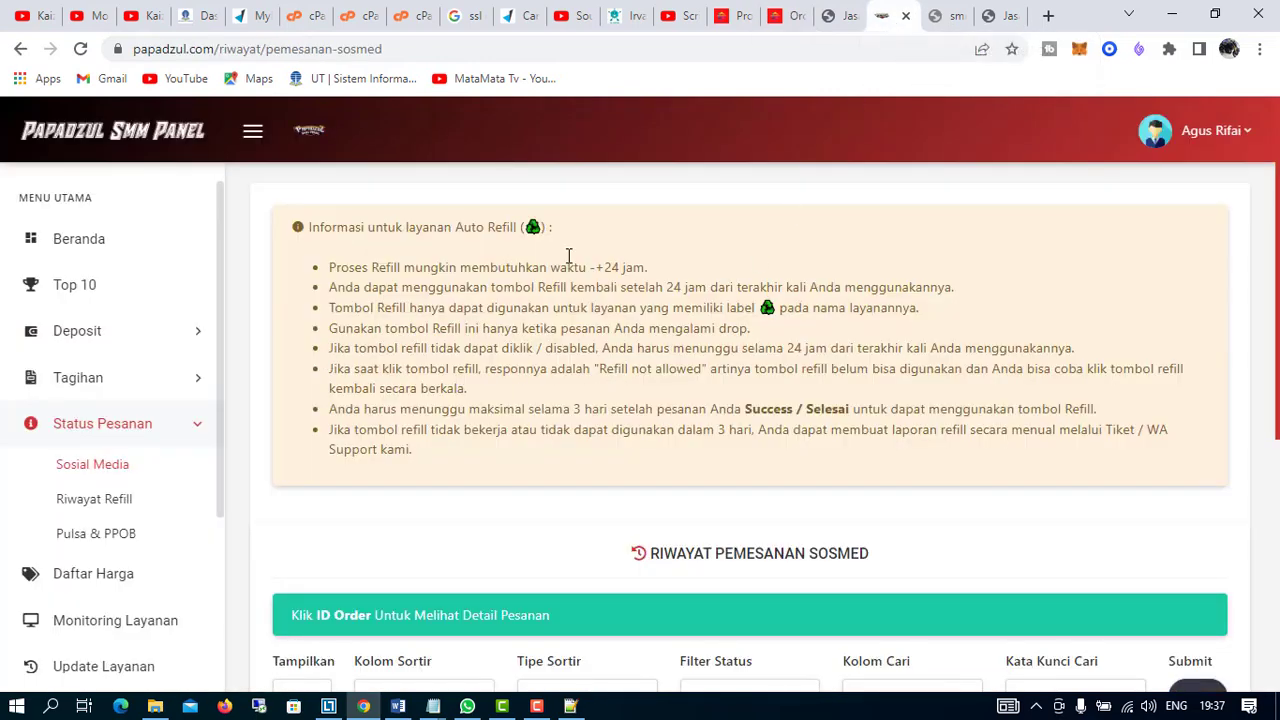
# Step: Compare the Jasa Media home page, smmmedia.my.id, and OrchidMediaPanel's home and products pages
pyautogui.click(1000, 16)
pyautogui.scroll(3, 625, 391)
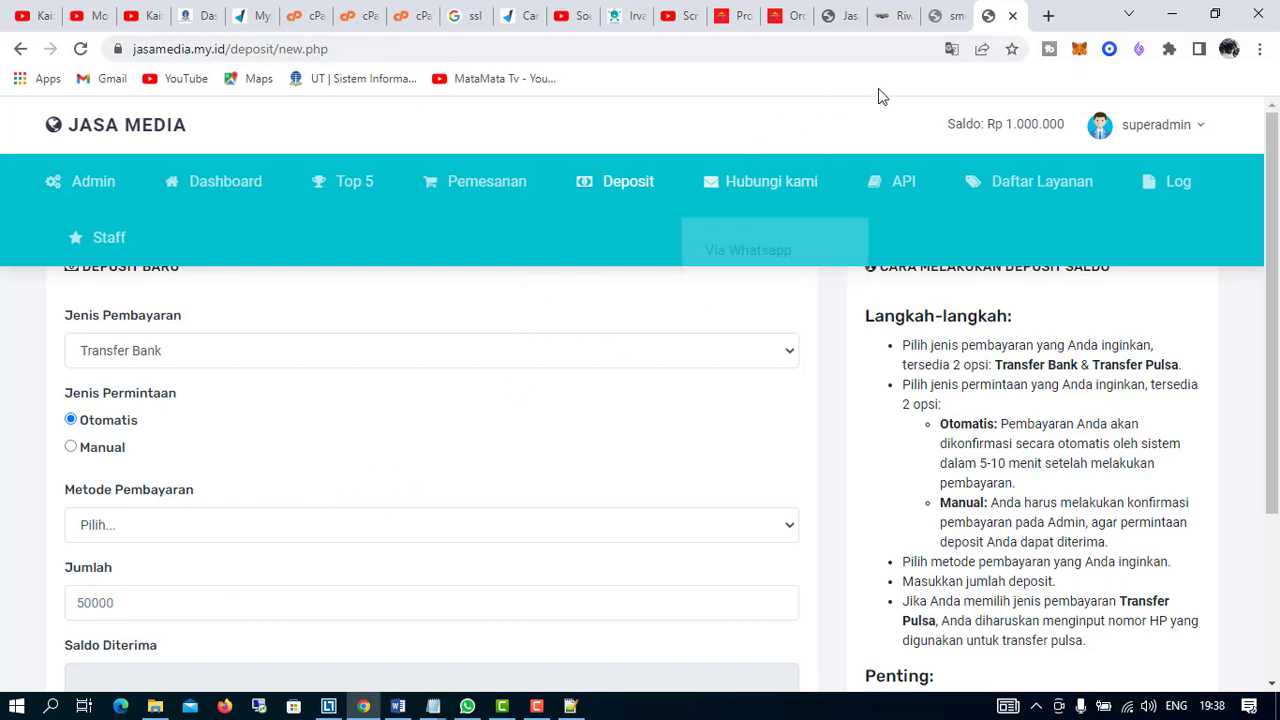
pyautogui.click(845, 16)
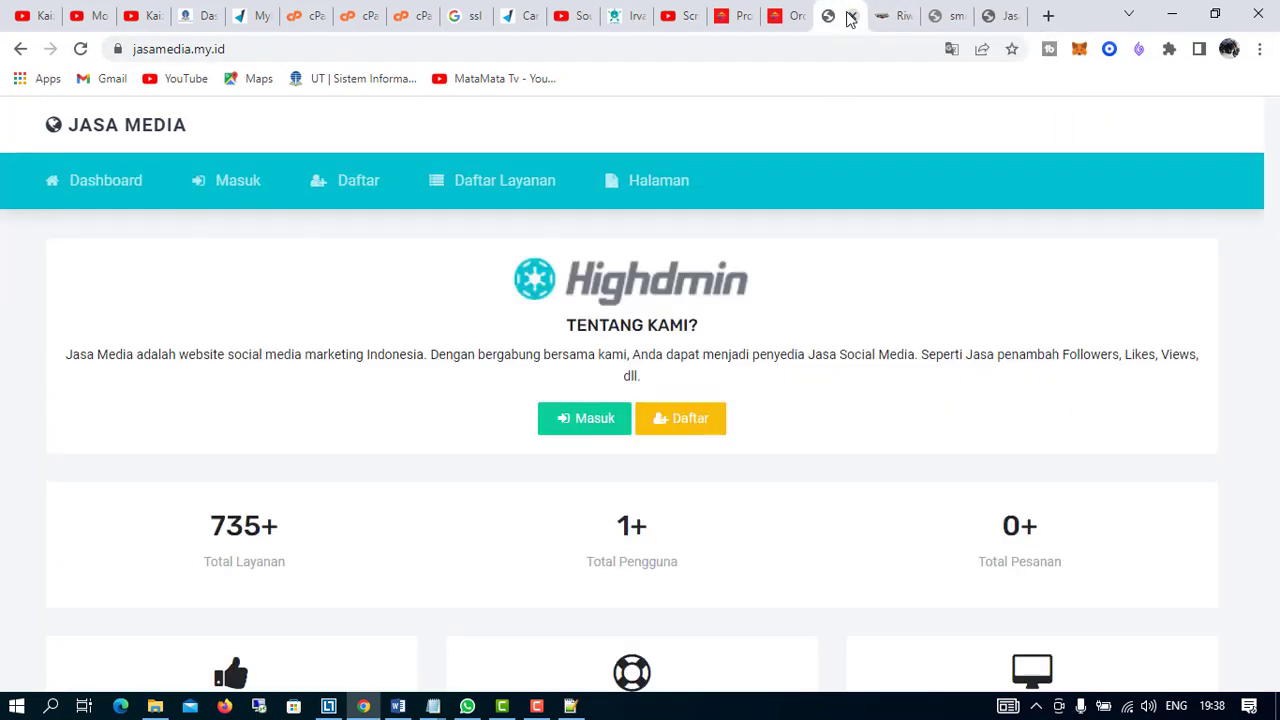
pyautogui.click(945, 16)
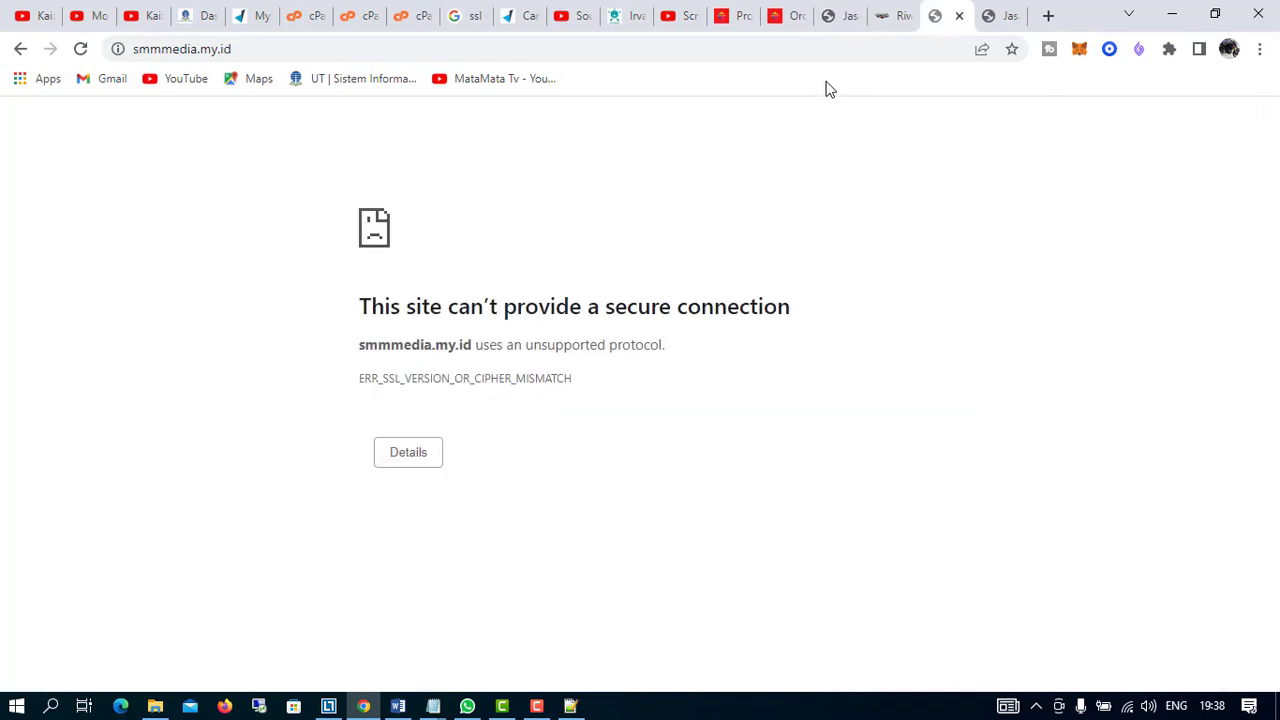
pyautogui.click(838, 18)
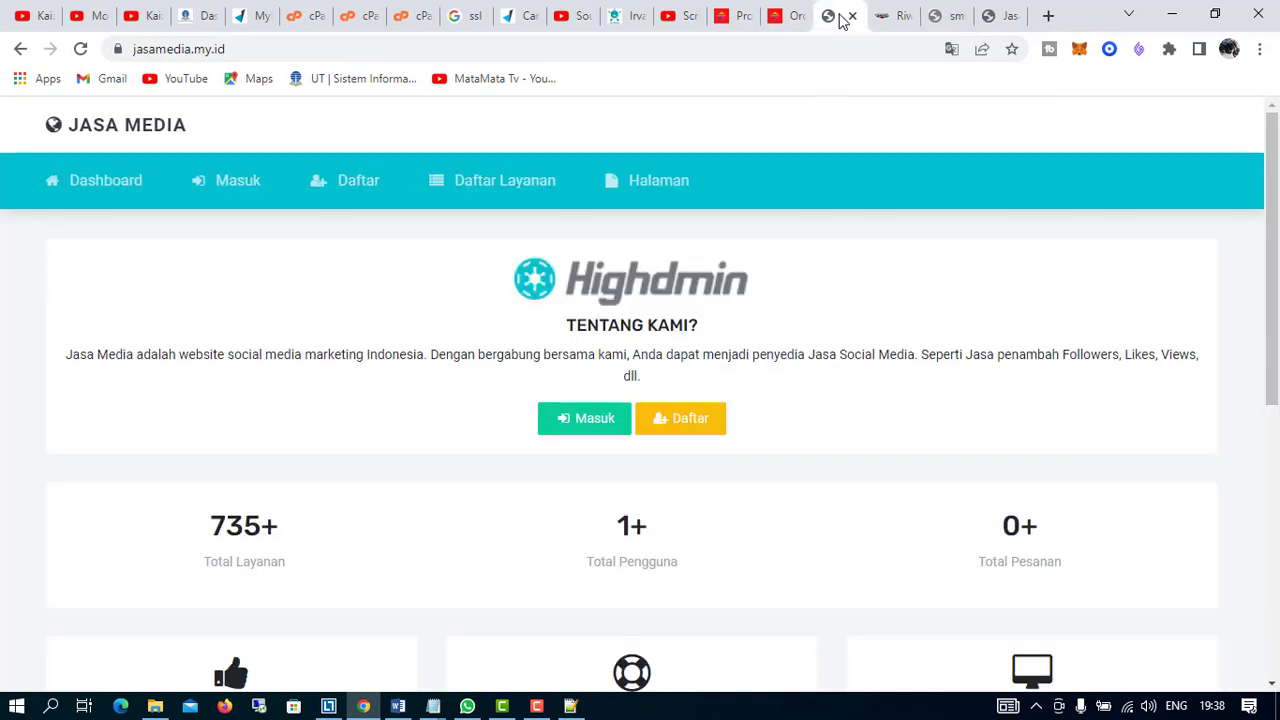
pyautogui.click(787, 24)
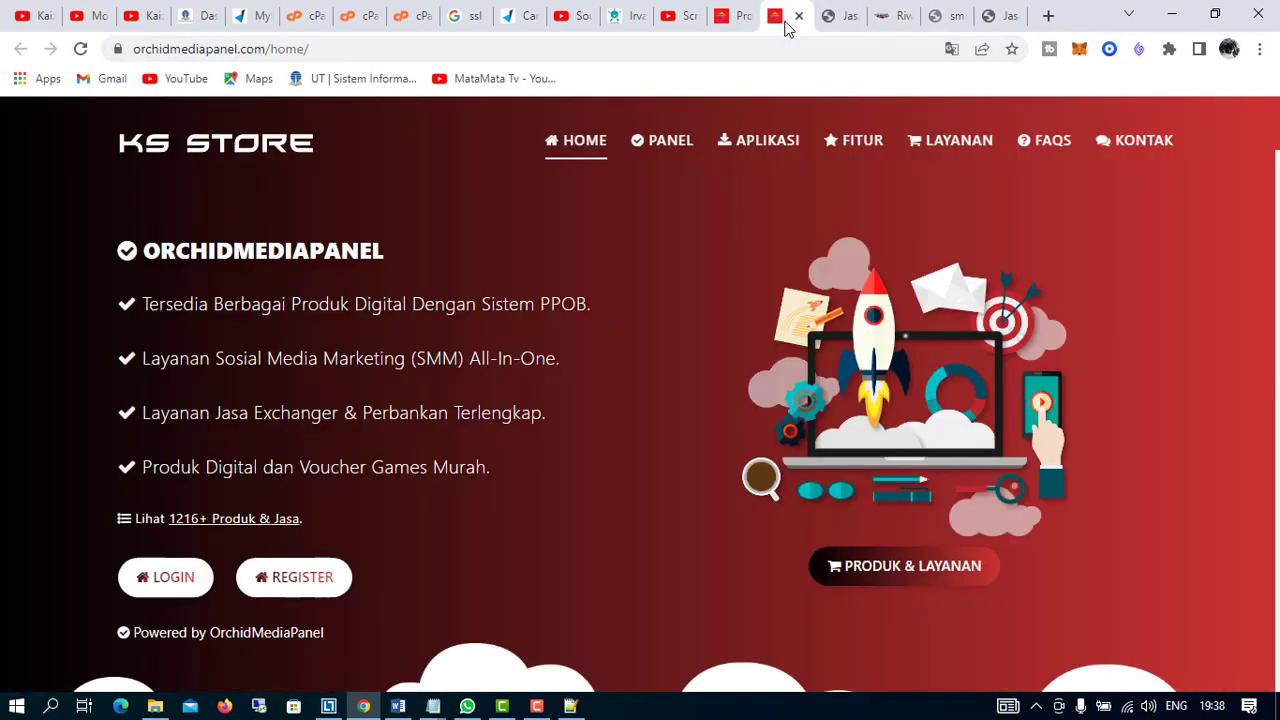
pyautogui.click(736, 20)
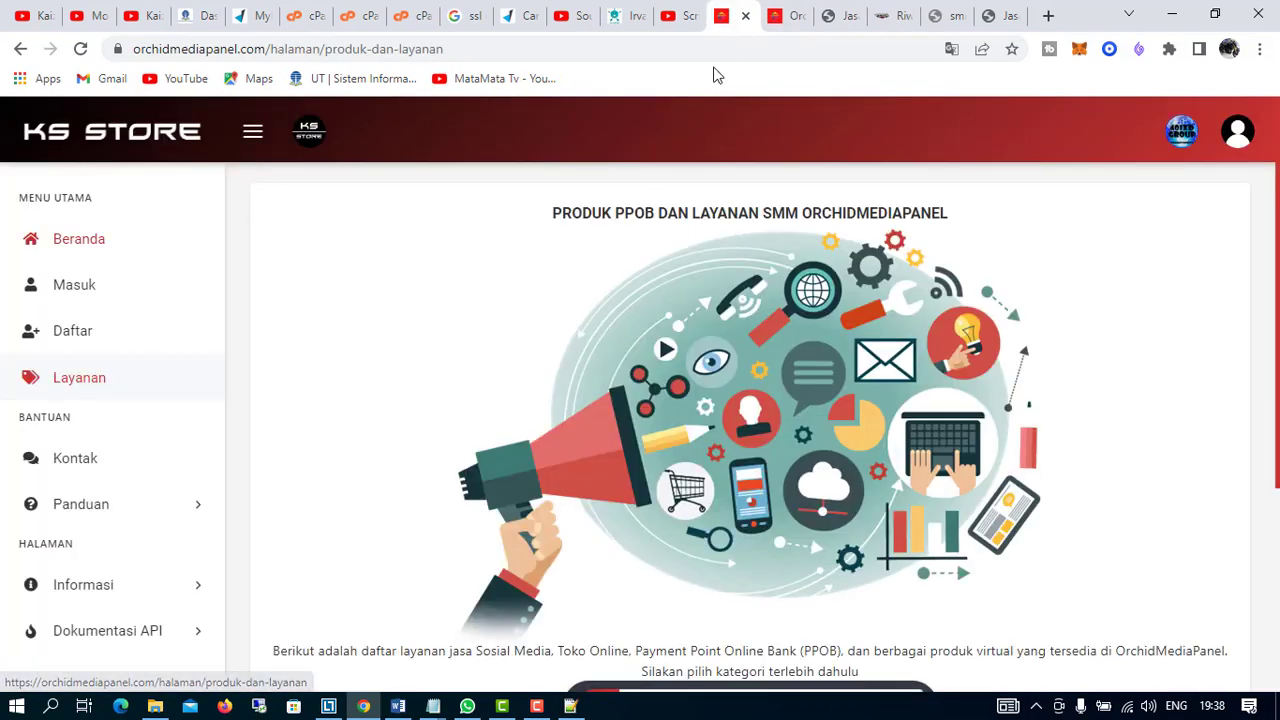
pyautogui.click(946, 16)
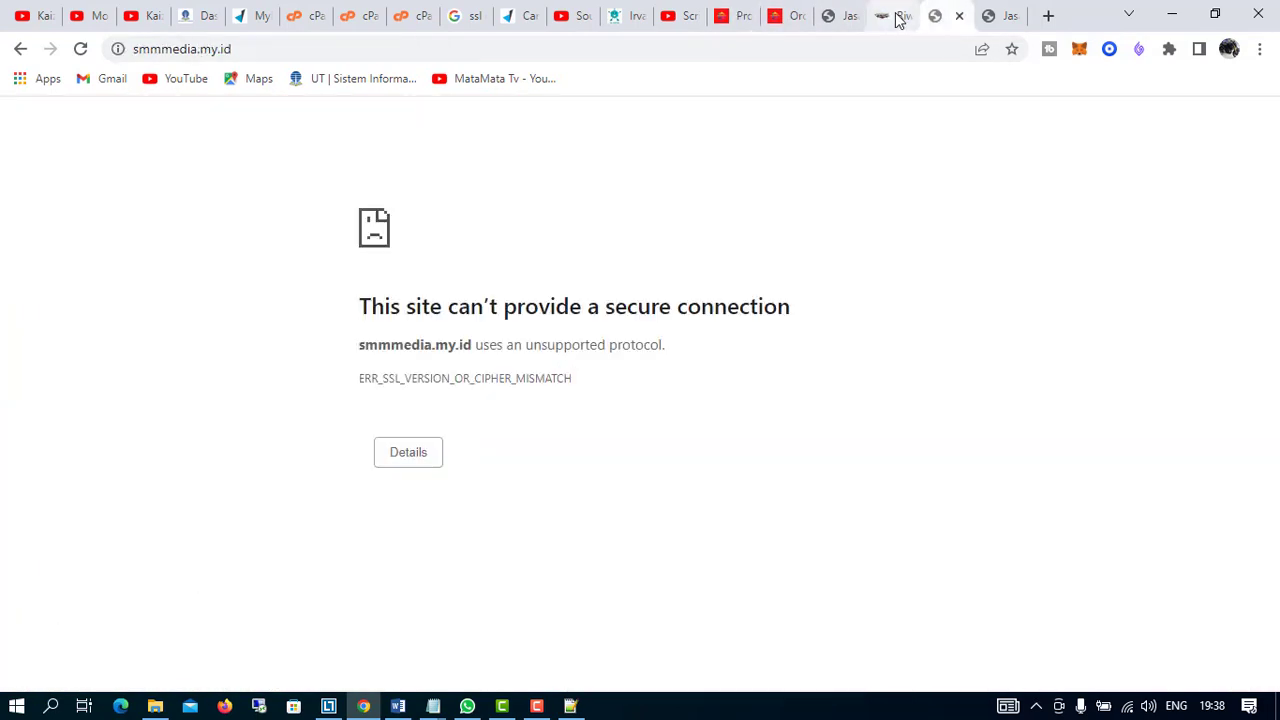
pyautogui.click(899, 20)
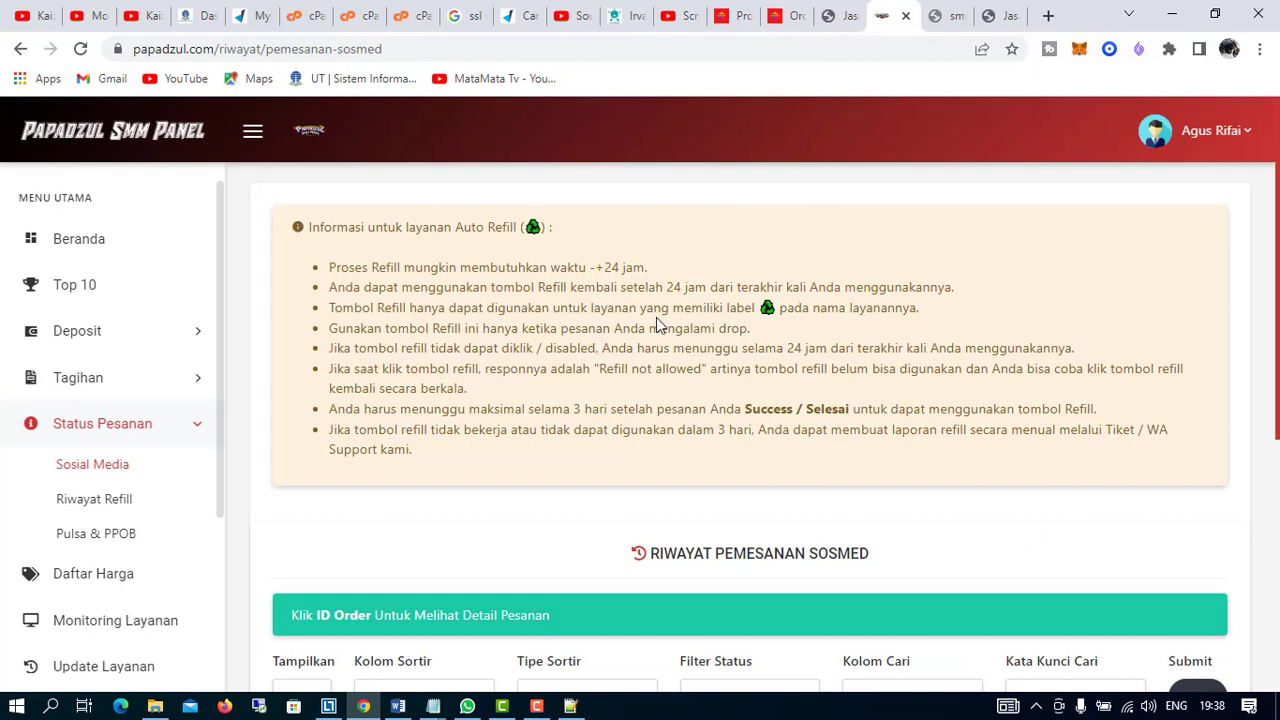
pyautogui.scroll(-2, 608, 350)
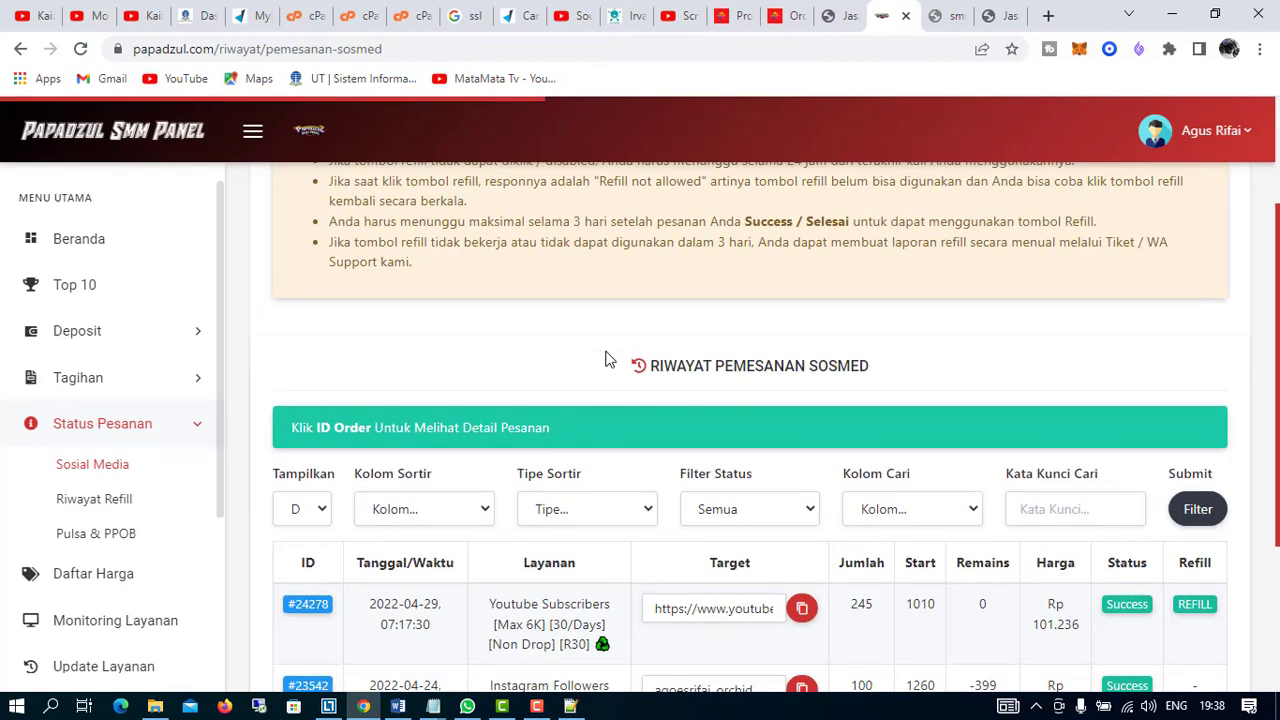
# Step: Go back and forth between the Jasa Media deposit form and Papadzul's order history
pyautogui.click(998, 18)
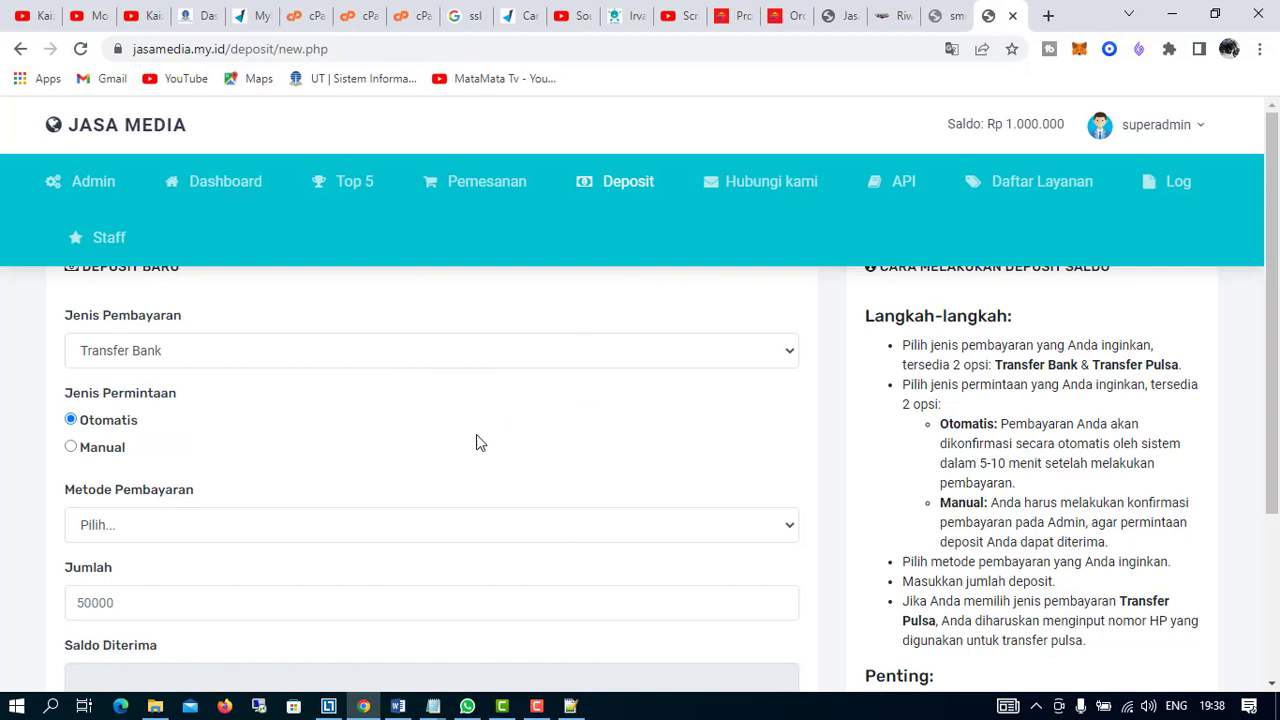
pyautogui.click(846, 22)
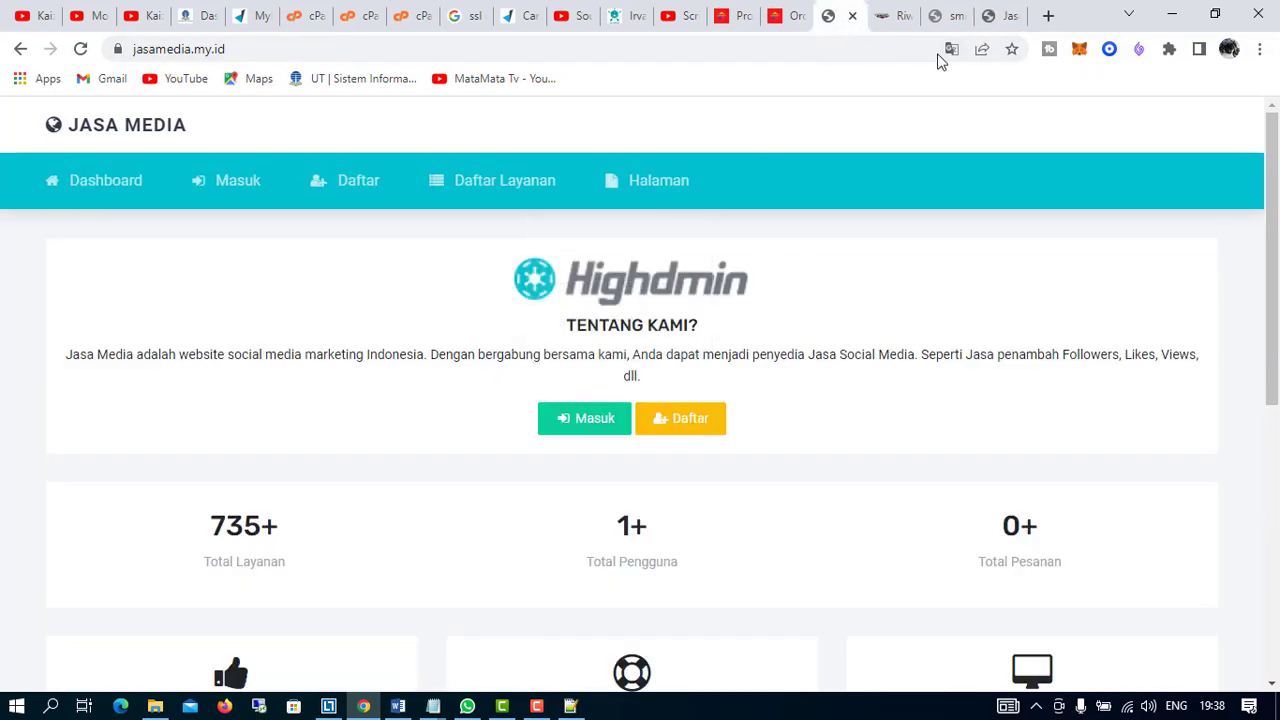
pyautogui.click(903, 19)
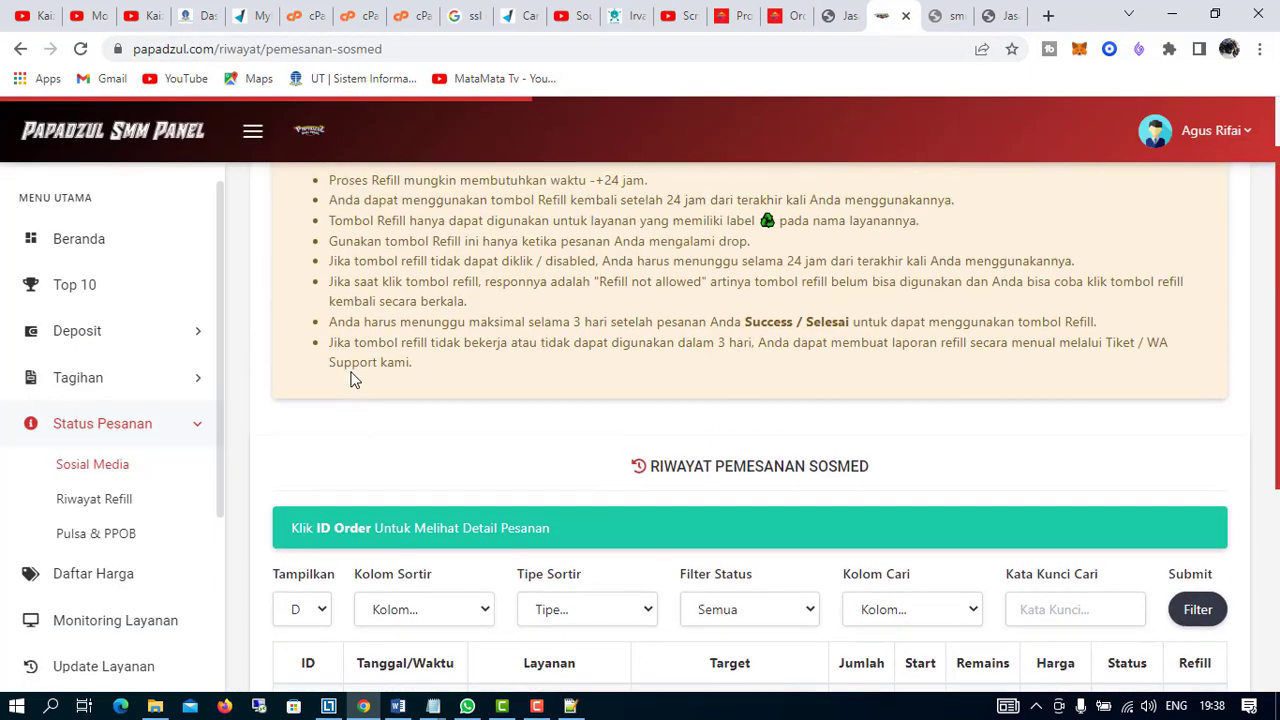
pyautogui.scroll(2, 352, 376)
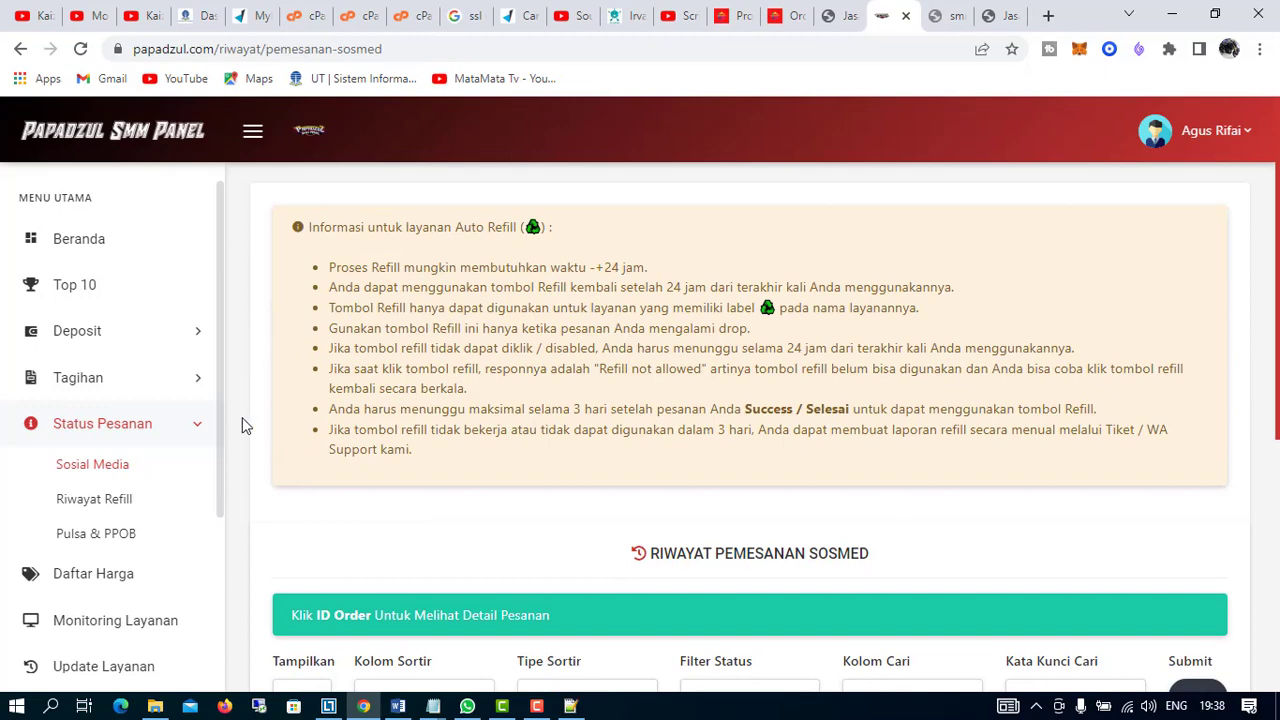
pyautogui.scroll(-2, 246, 423)
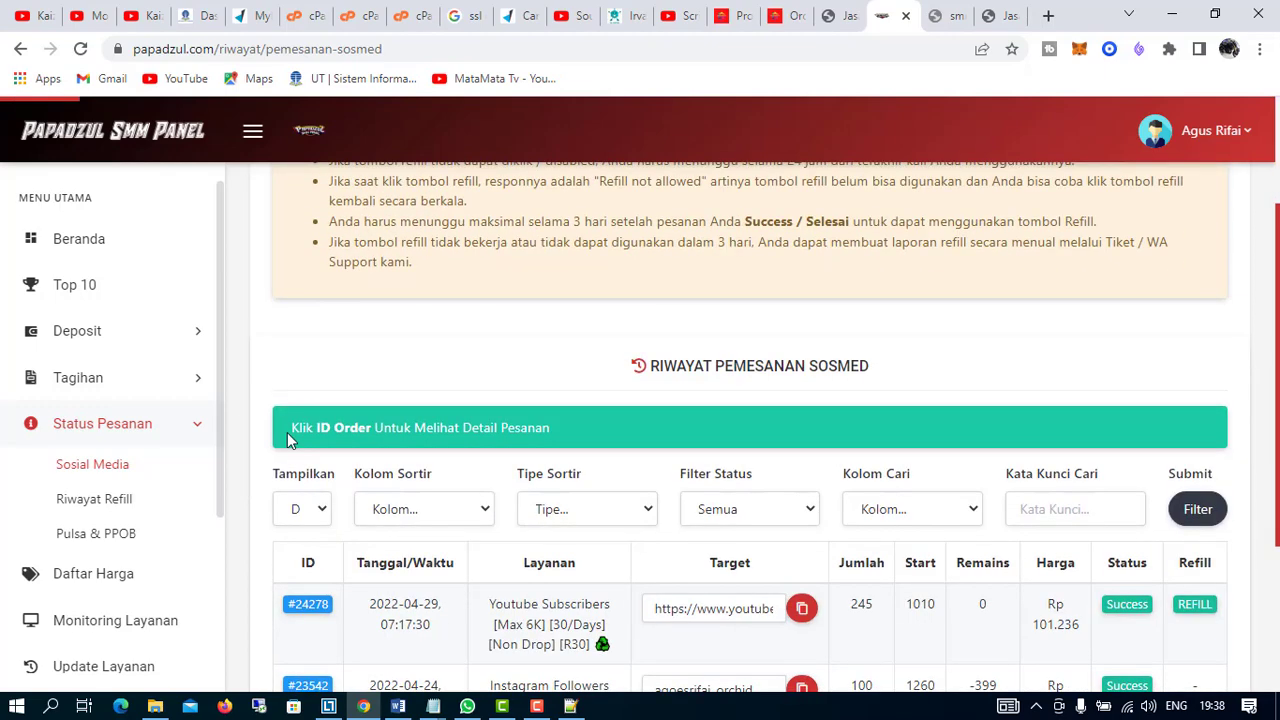
pyautogui.click(1010, 18)
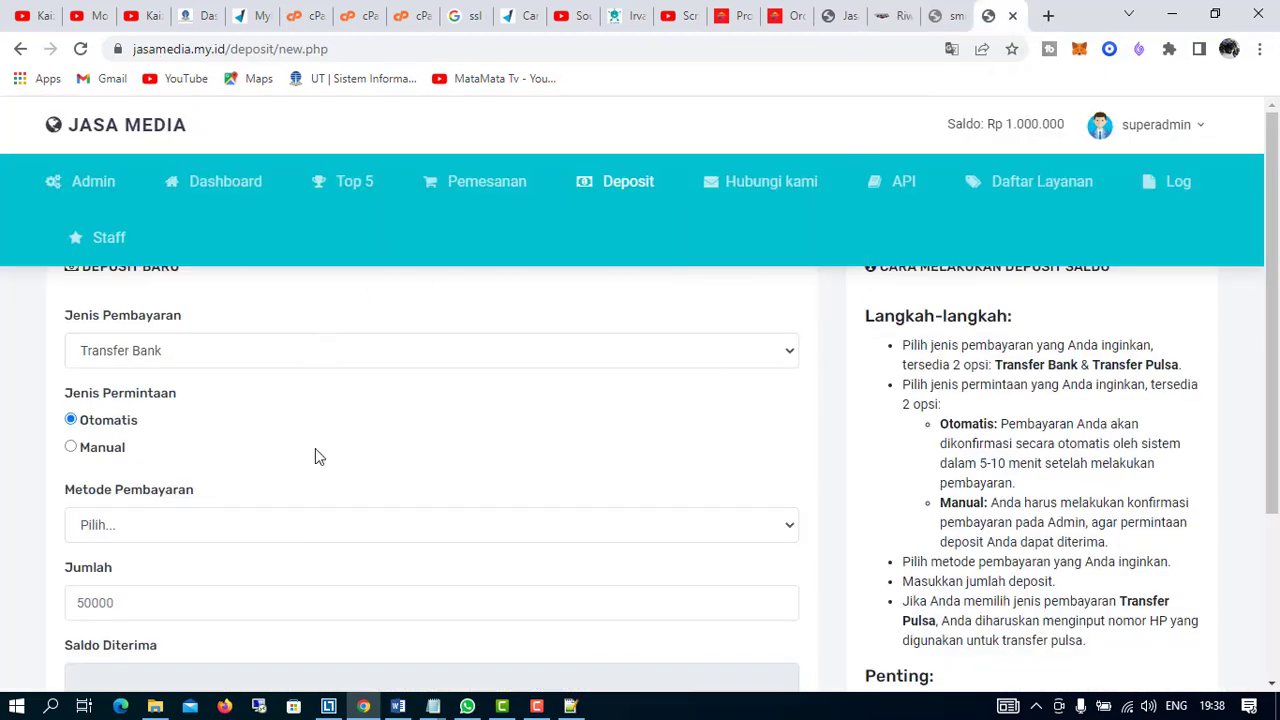
pyautogui.scroll(-3, 351, 420)
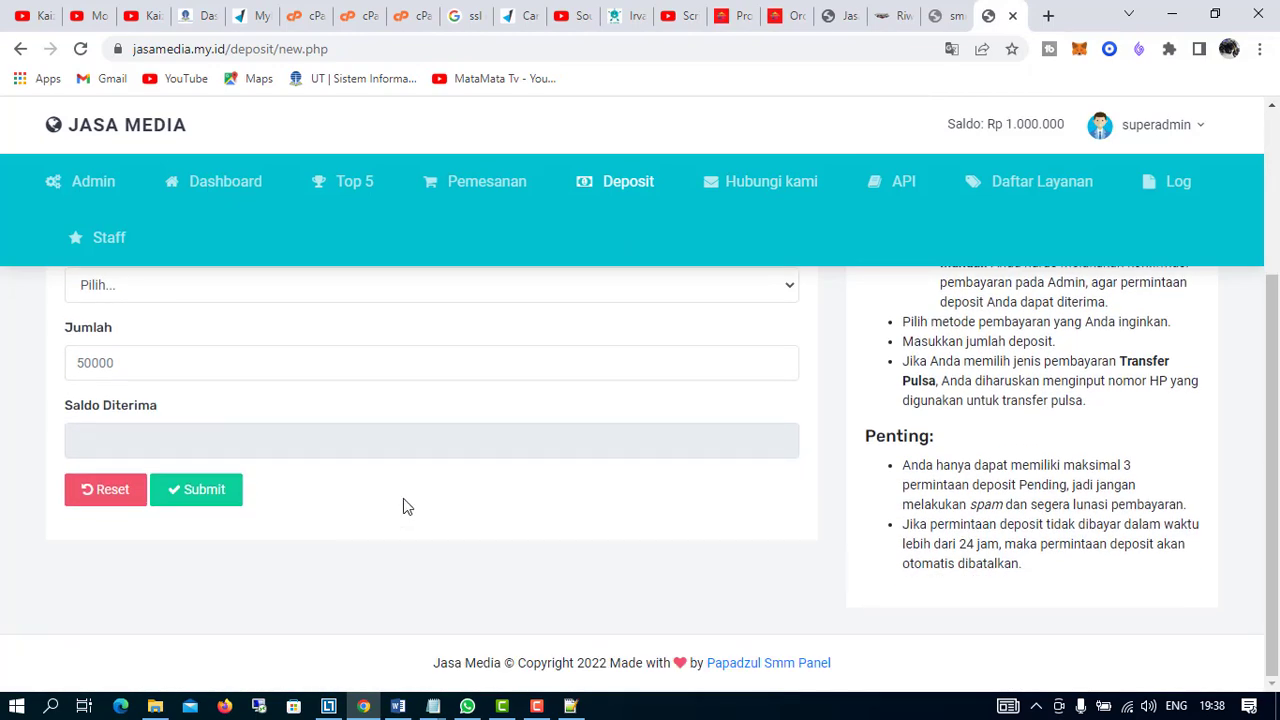
pyautogui.scroll(3, 460, 416)
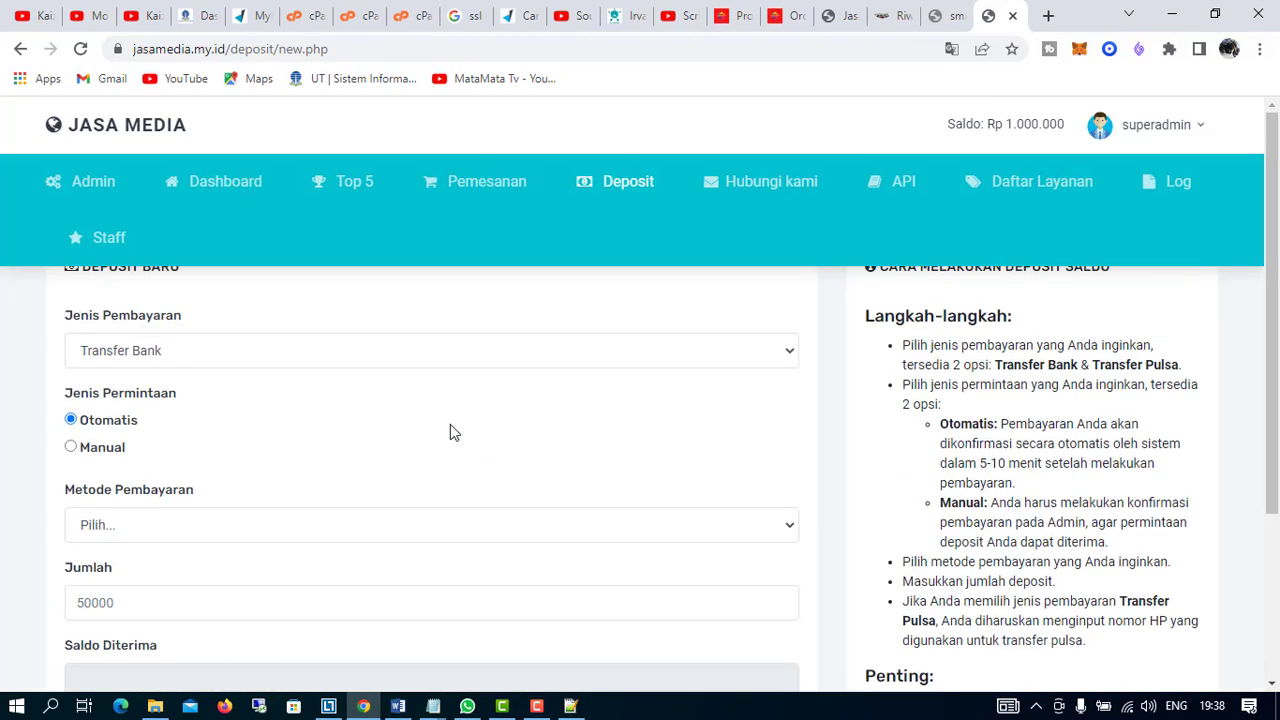
pyautogui.click(882, 20)
pyautogui.scroll(2, 455, 412)
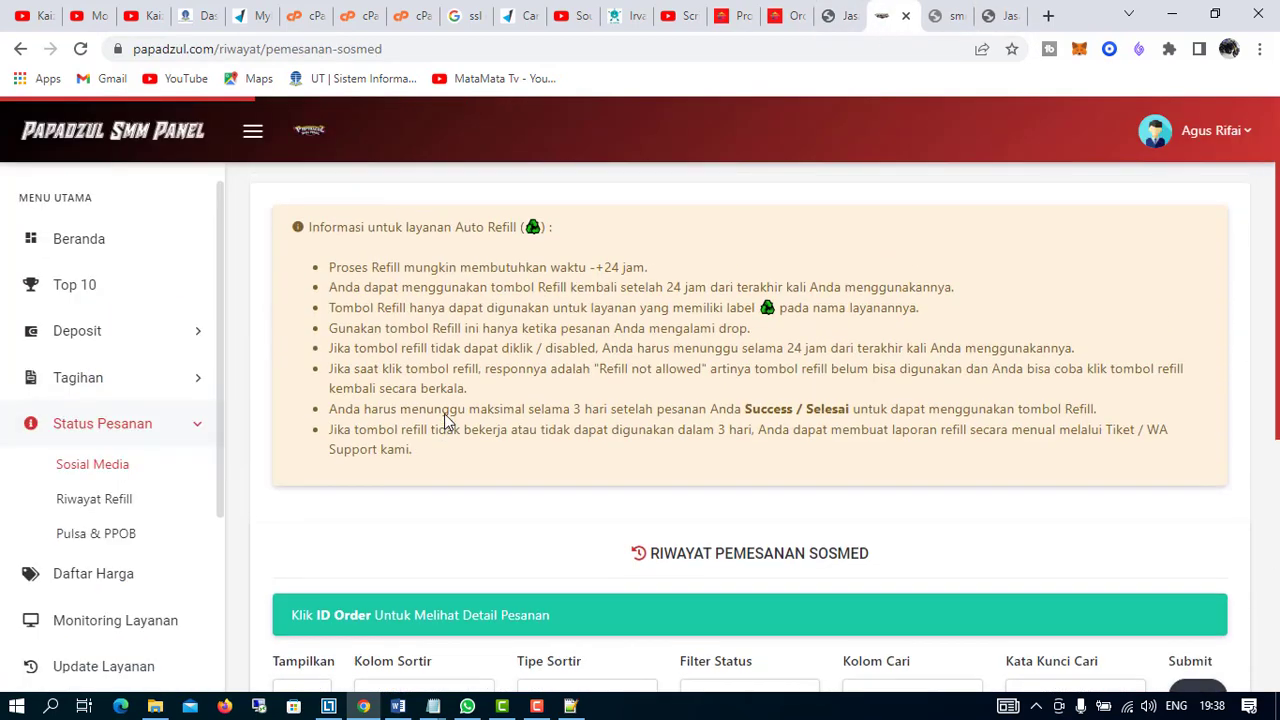
pyautogui.scroll(-2, 460, 520)
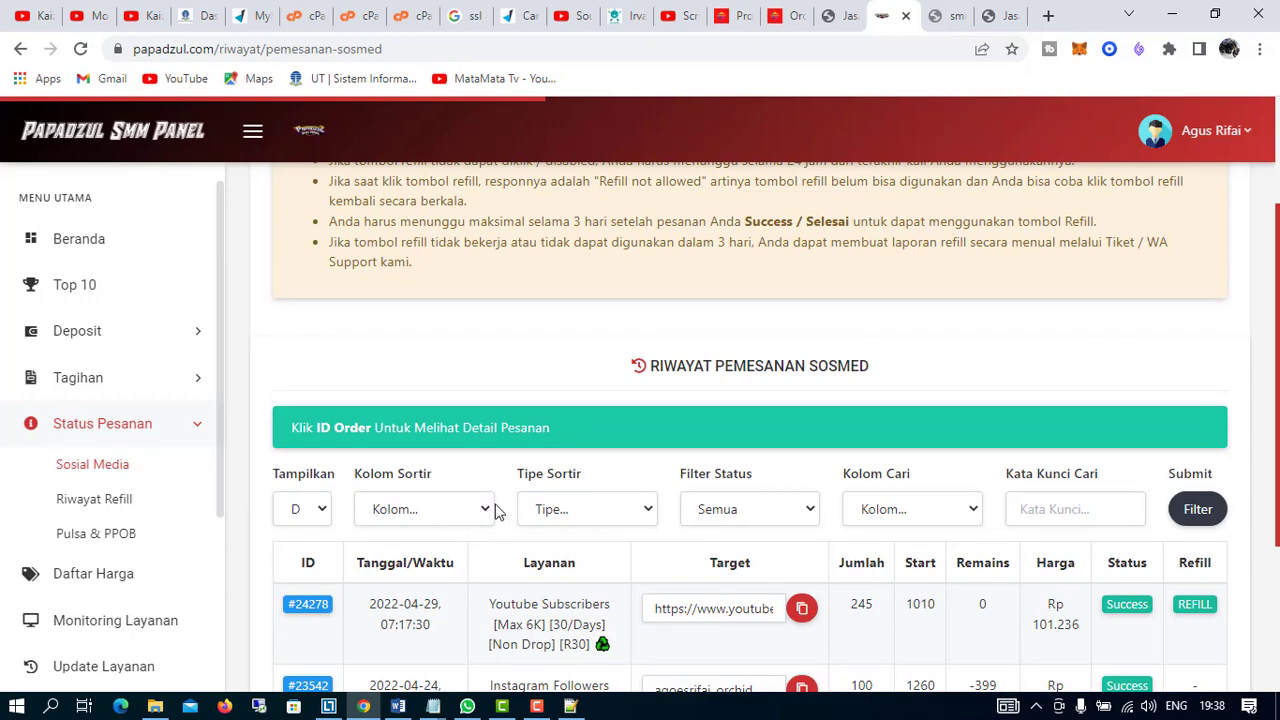
# Step: Open the Jasa Media user dashboard, then return to Papadzul's Riwayat Pemesanan Sosmed page
pyautogui.click(1000, 20)
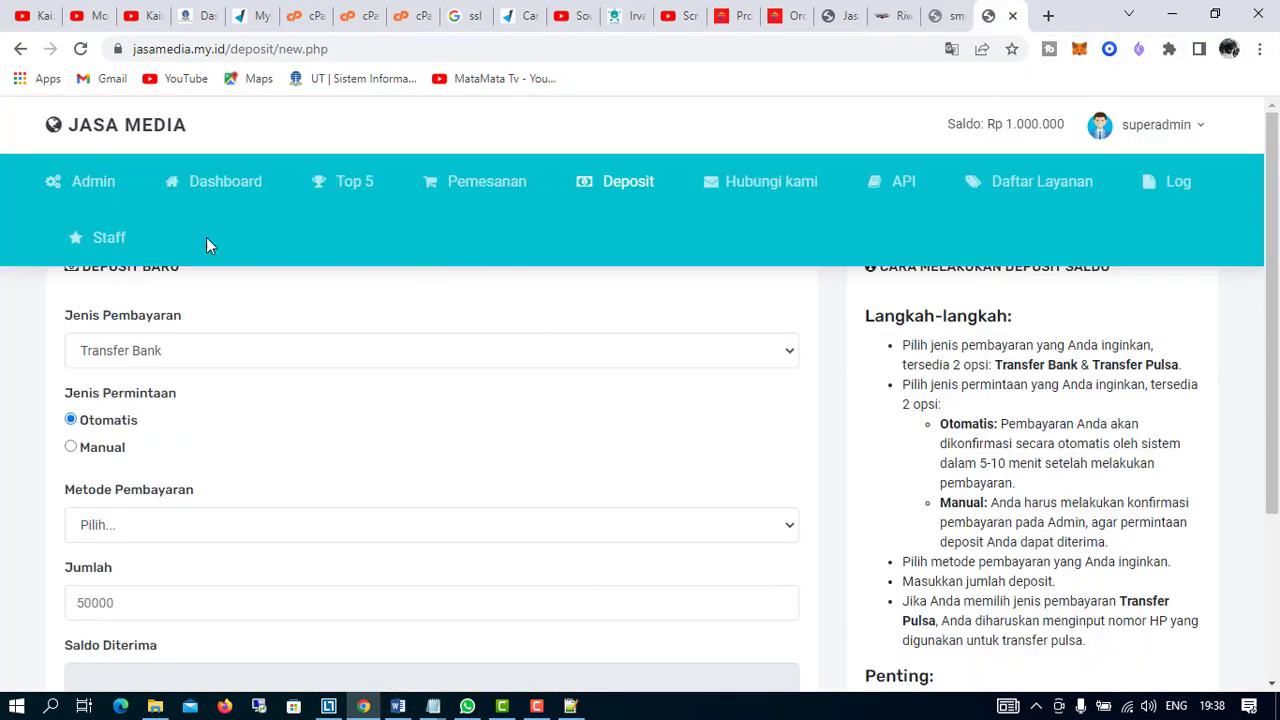
pyautogui.click(222, 197)
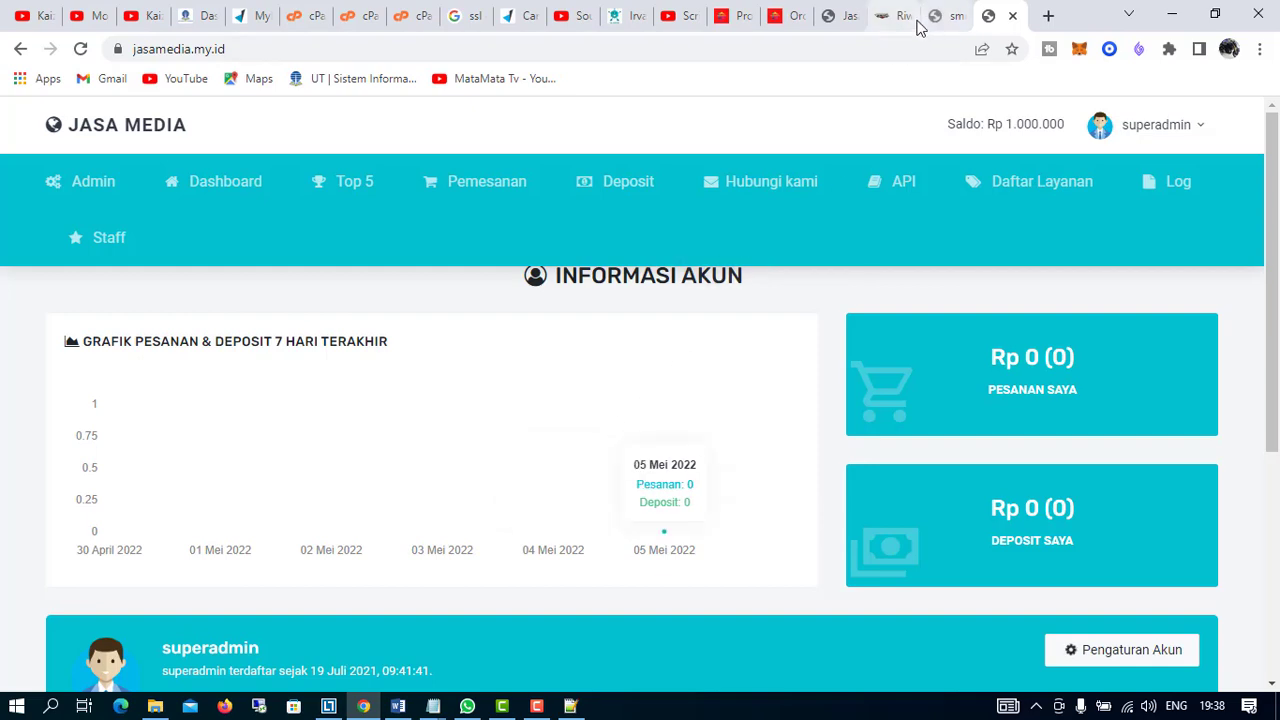
pyautogui.click(886, 17)
pyautogui.scroll(2, 480, 373)
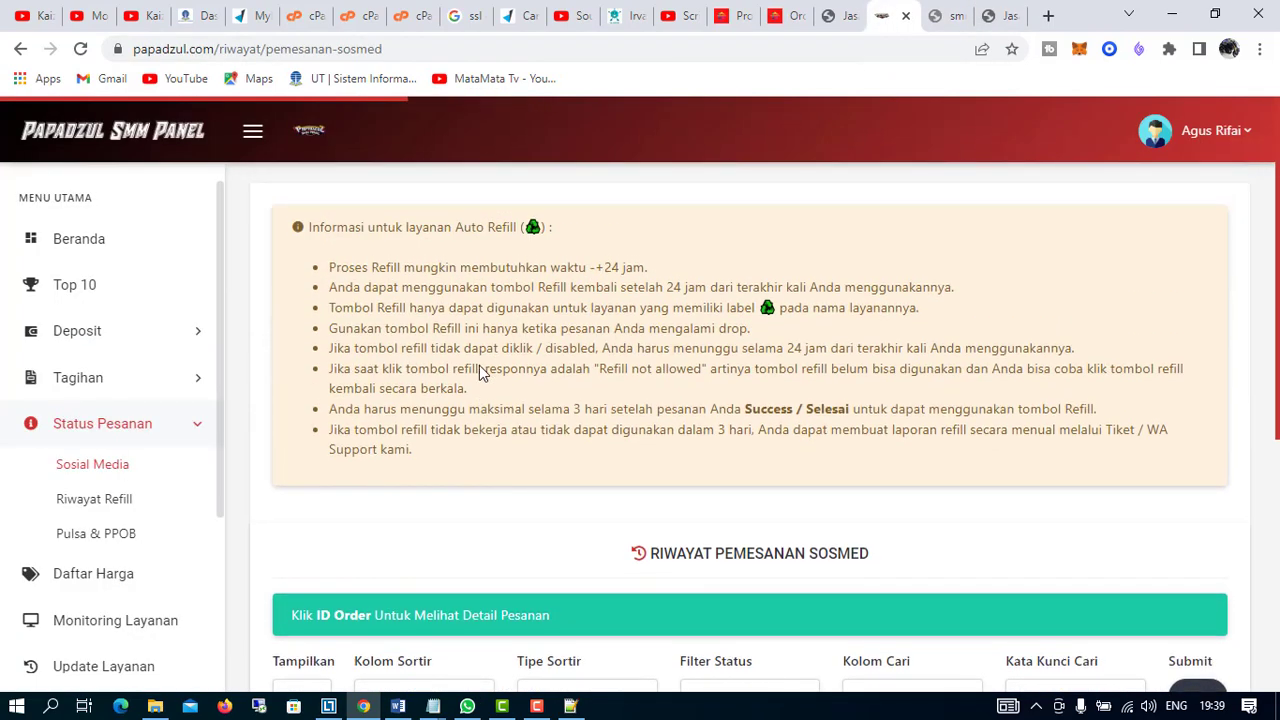
pyautogui.scroll(-3, 480, 373)
pyautogui.scroll(-2, 481, 400)
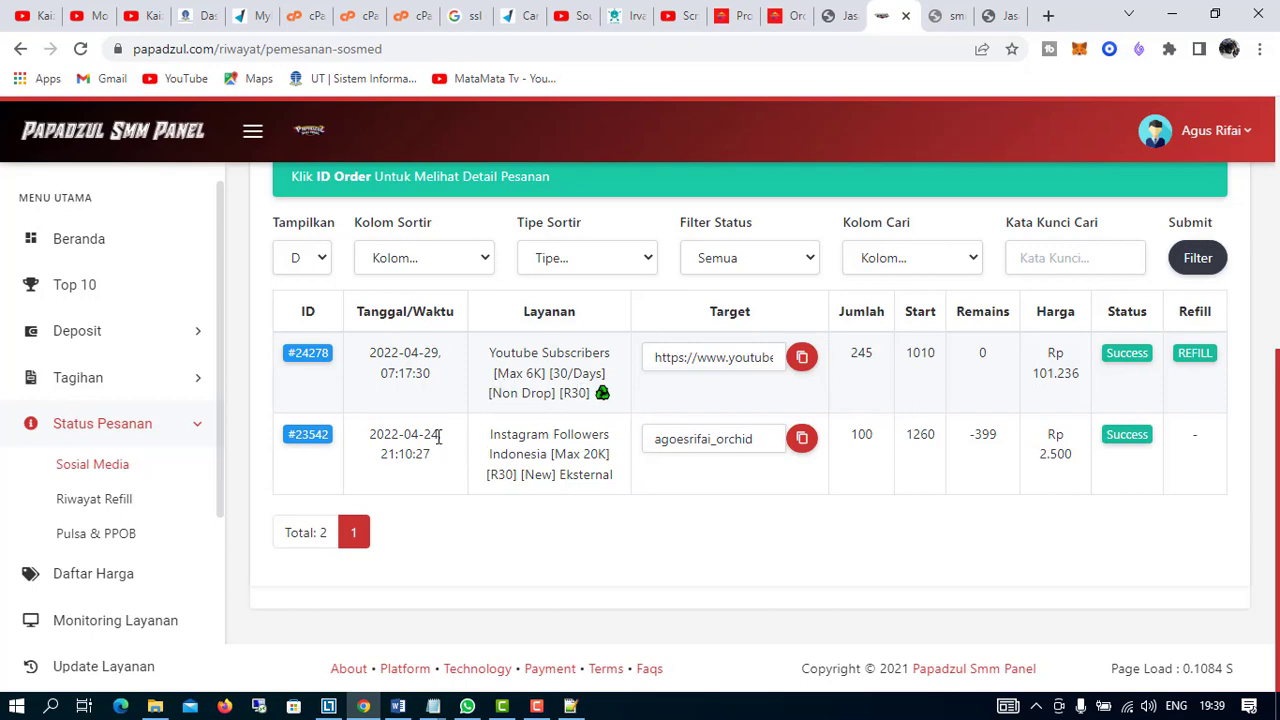
pyautogui.scroll(5, 459, 452)
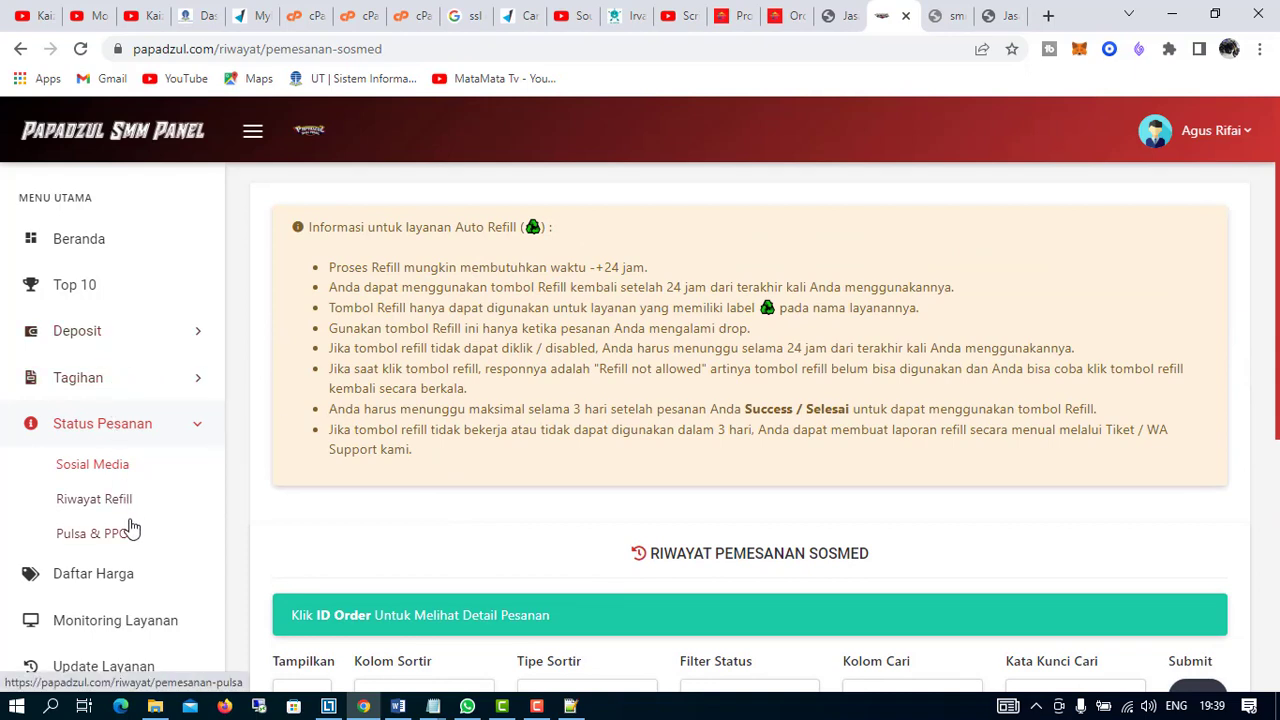
pyautogui.scroll(-1, 129, 528)
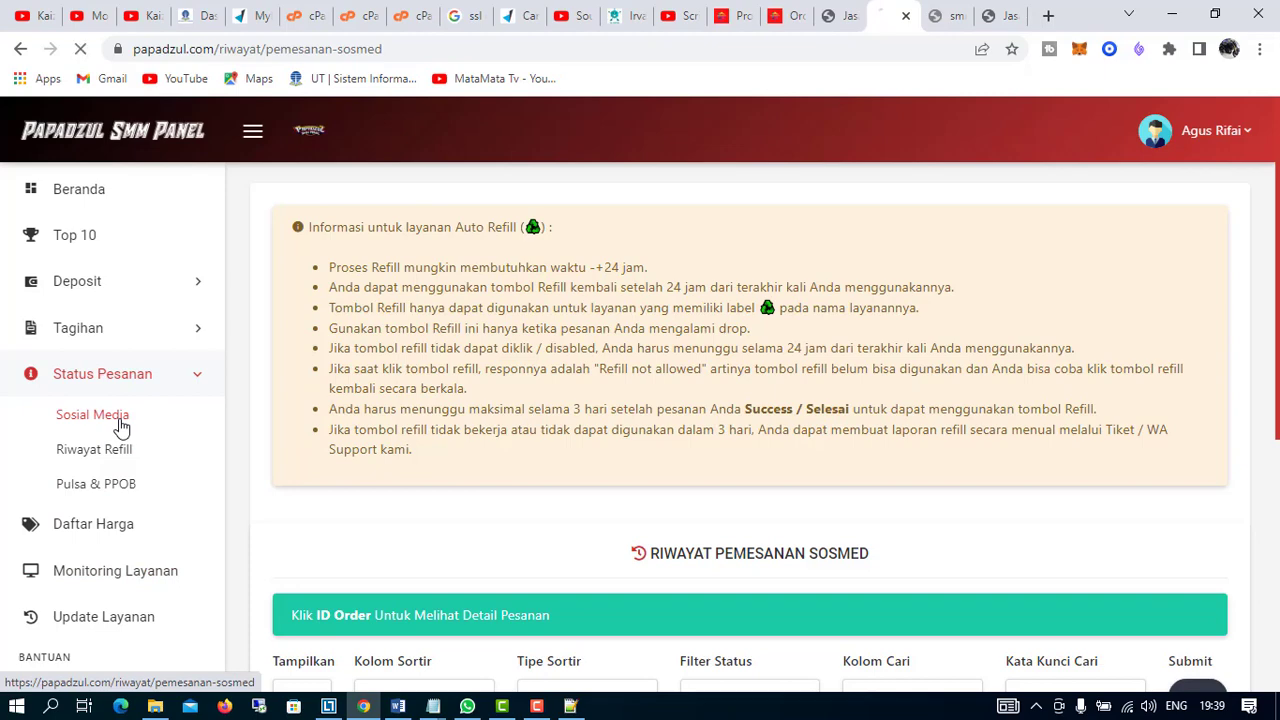
pyautogui.scroll(-2, 129, 400)
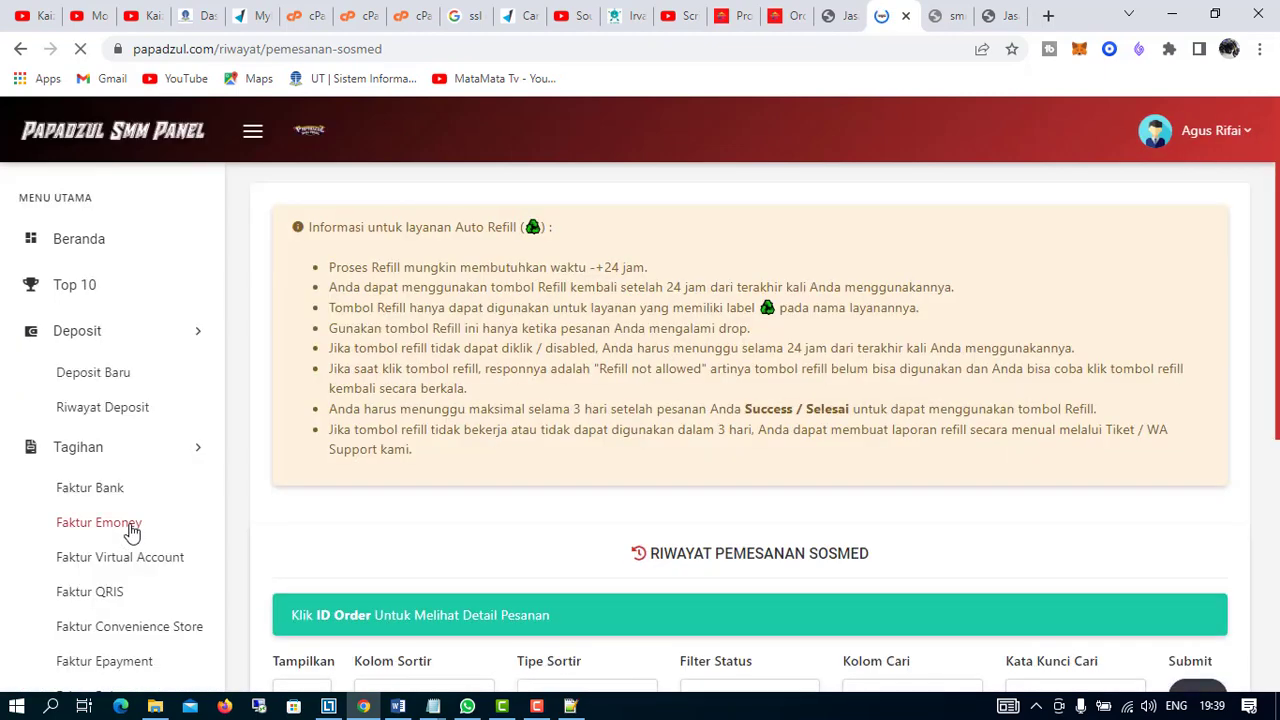
# Step: From Beranda, open Update Layanan to see recent changes such as service 825's price increase
pyautogui.click(78, 250)
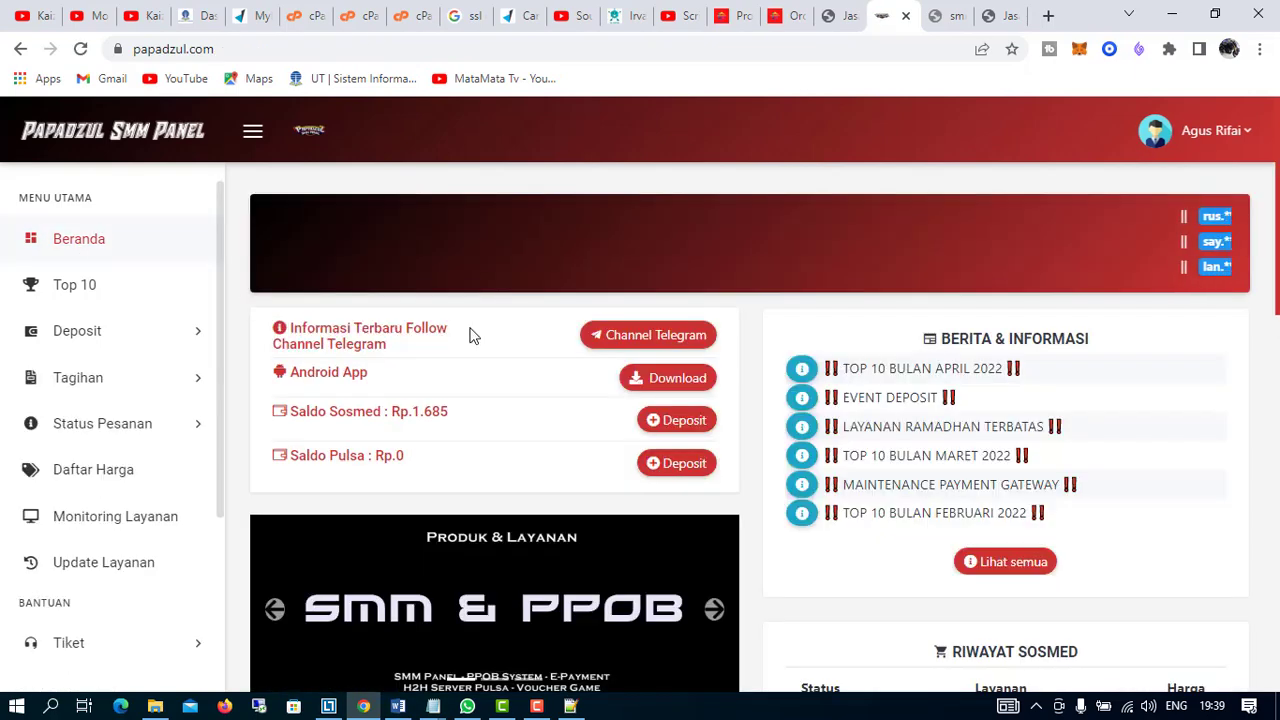
pyautogui.scroll(-1, 460, 342)
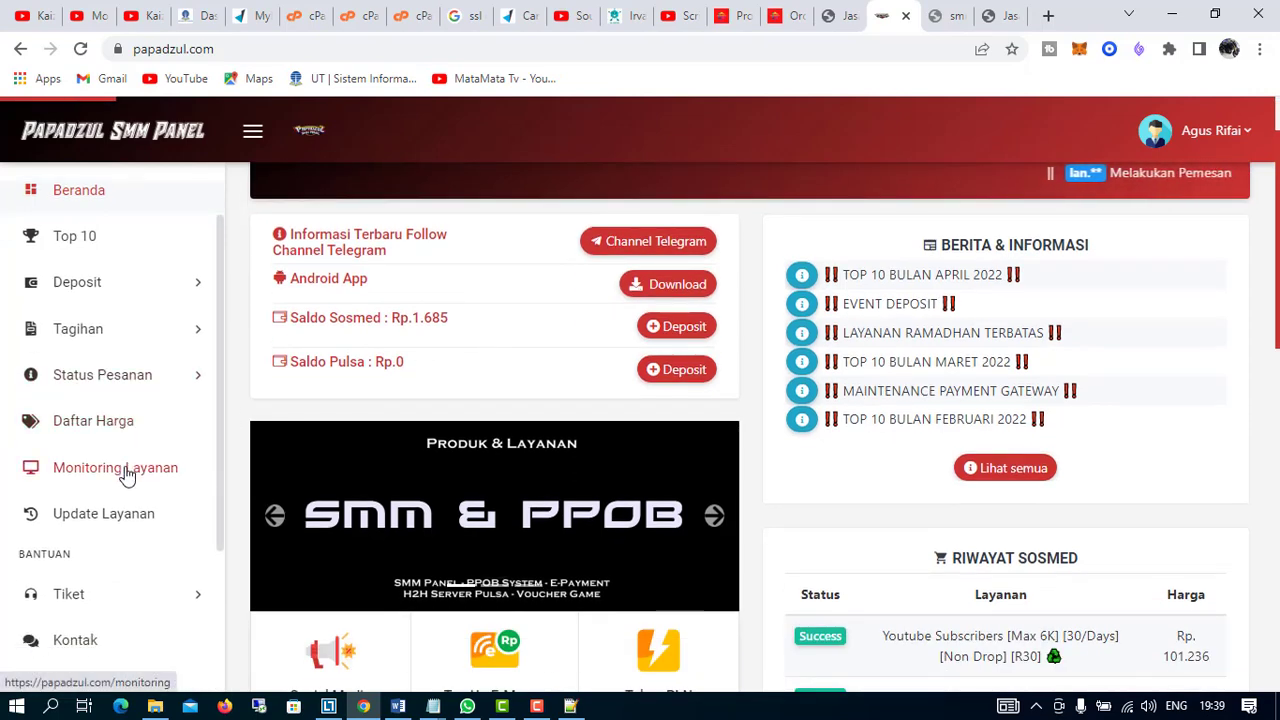
pyautogui.click(131, 518)
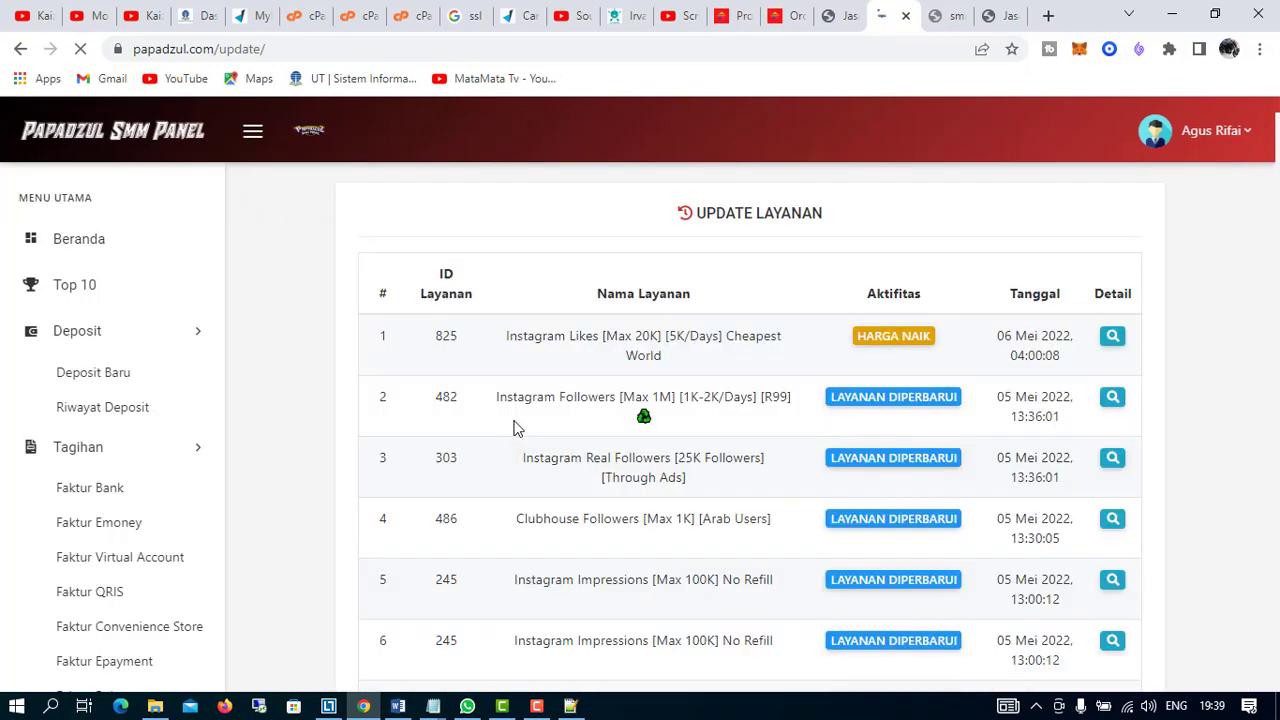
pyautogui.scroll(-1, 517, 428)
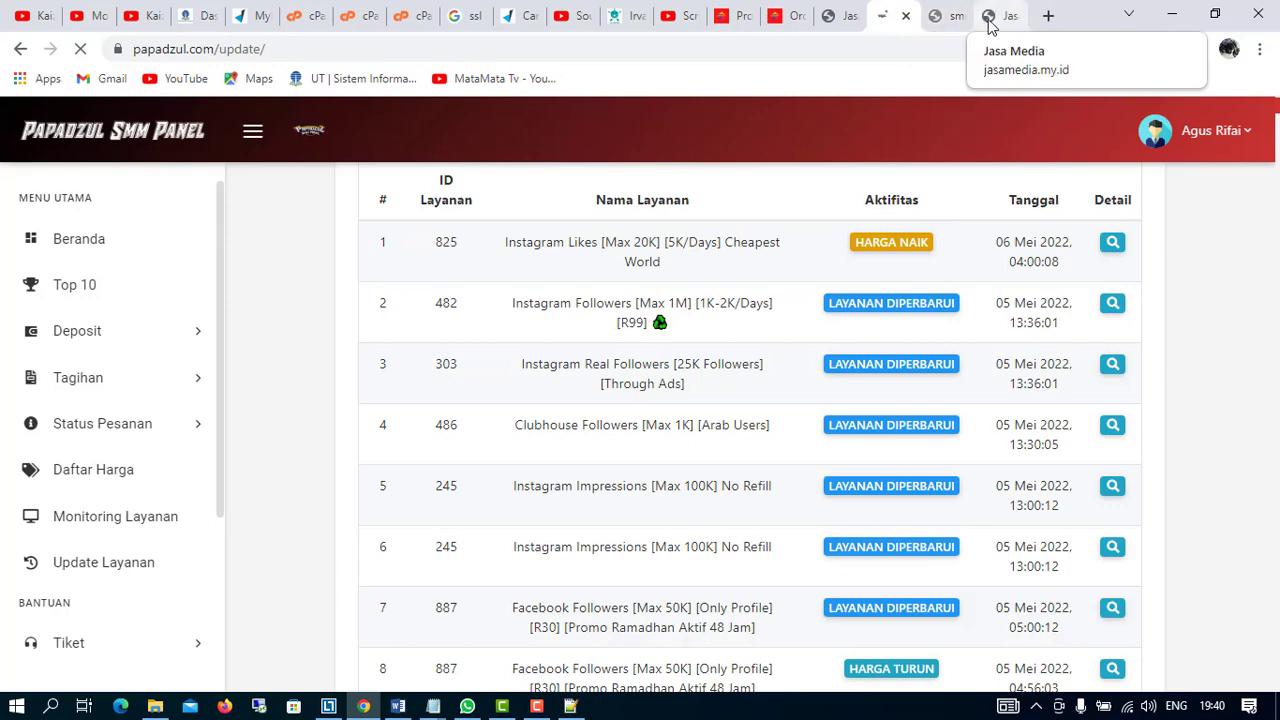
# Step: Compare the Jasa Media dashboard with Papadzul's service updates, also checking smmmedia.my.id
pyautogui.click(1000, 22)
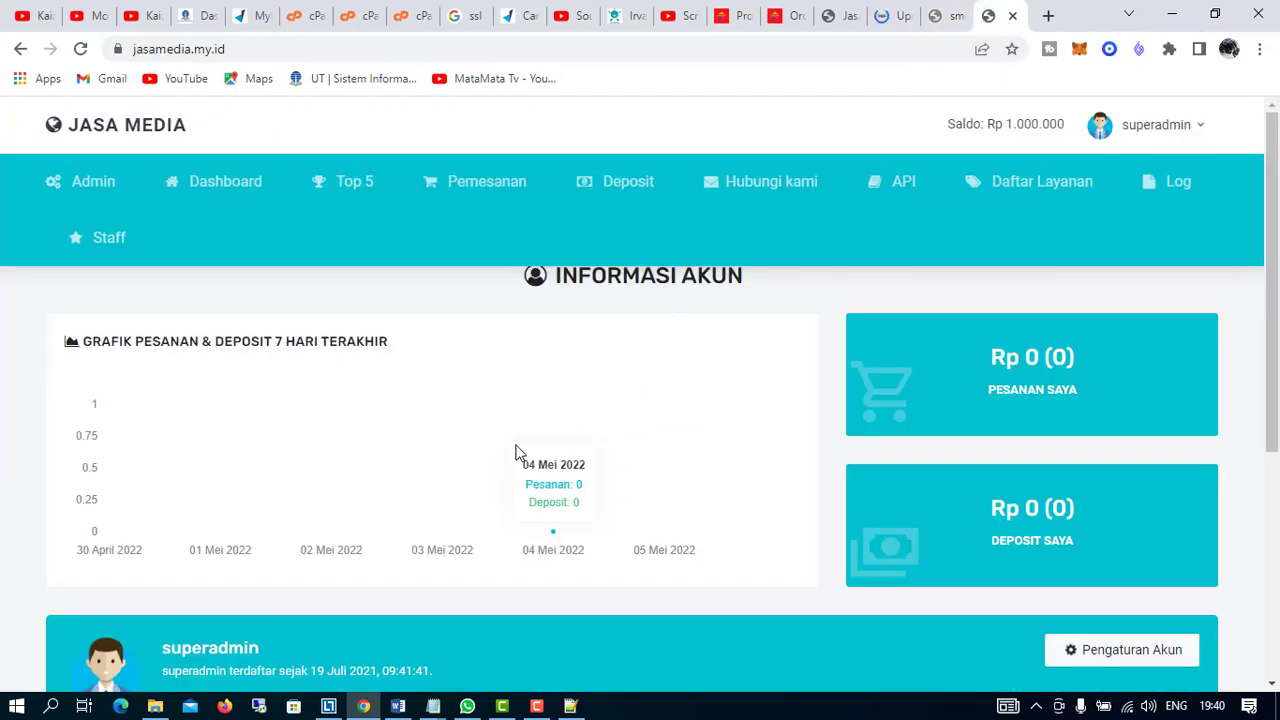
pyautogui.scroll(-2, 515, 450)
pyautogui.scroll(2, 510, 468)
pyautogui.click(894, 20)
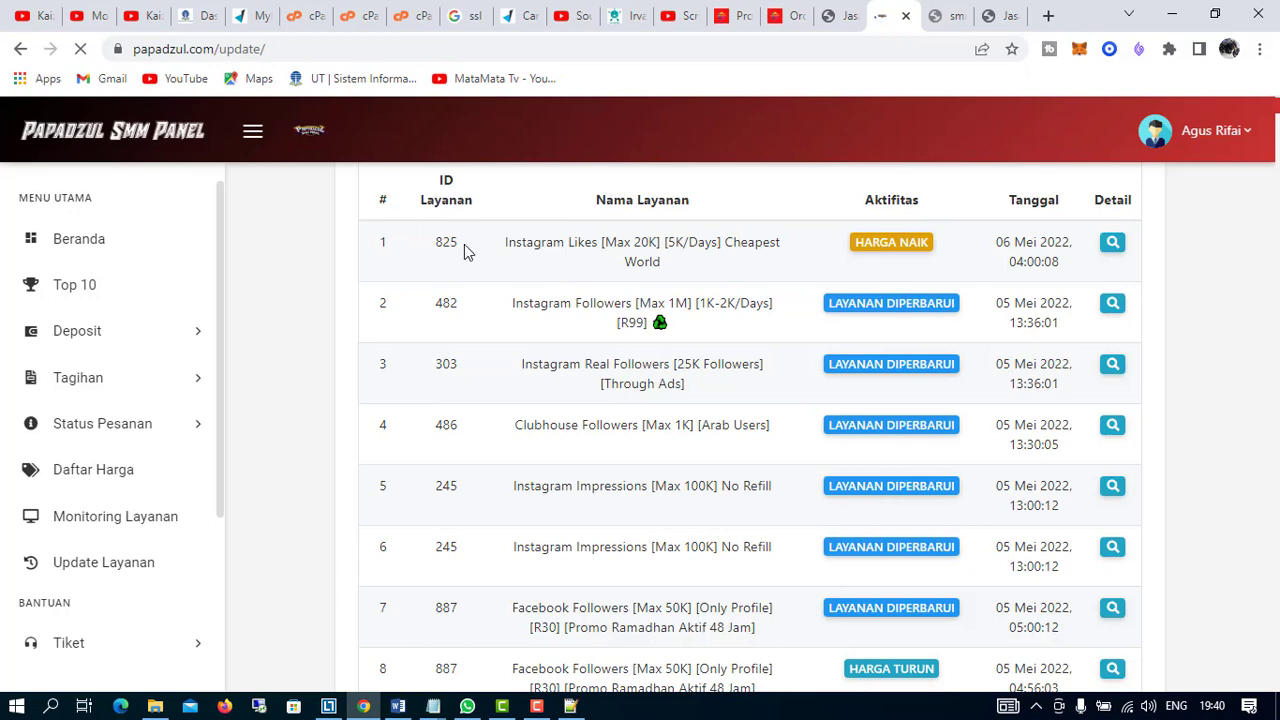
pyautogui.scroll(-2, 335, 380)
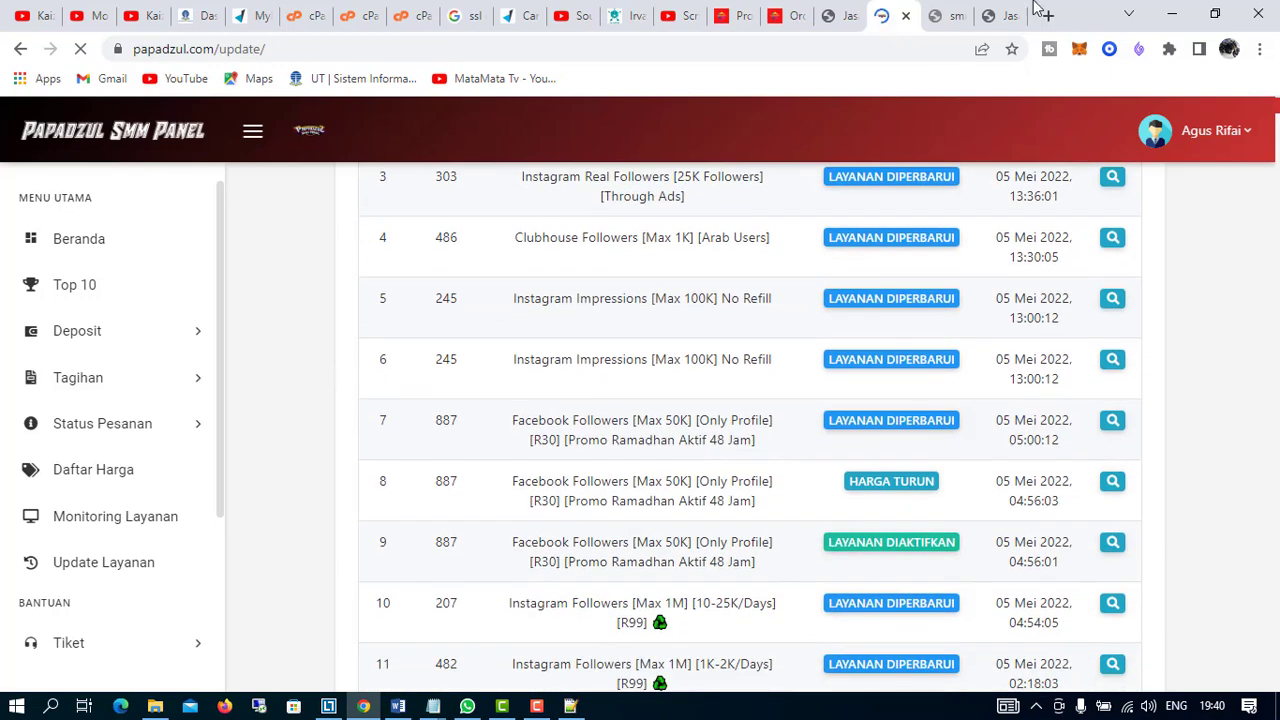
pyautogui.click(1000, 16)
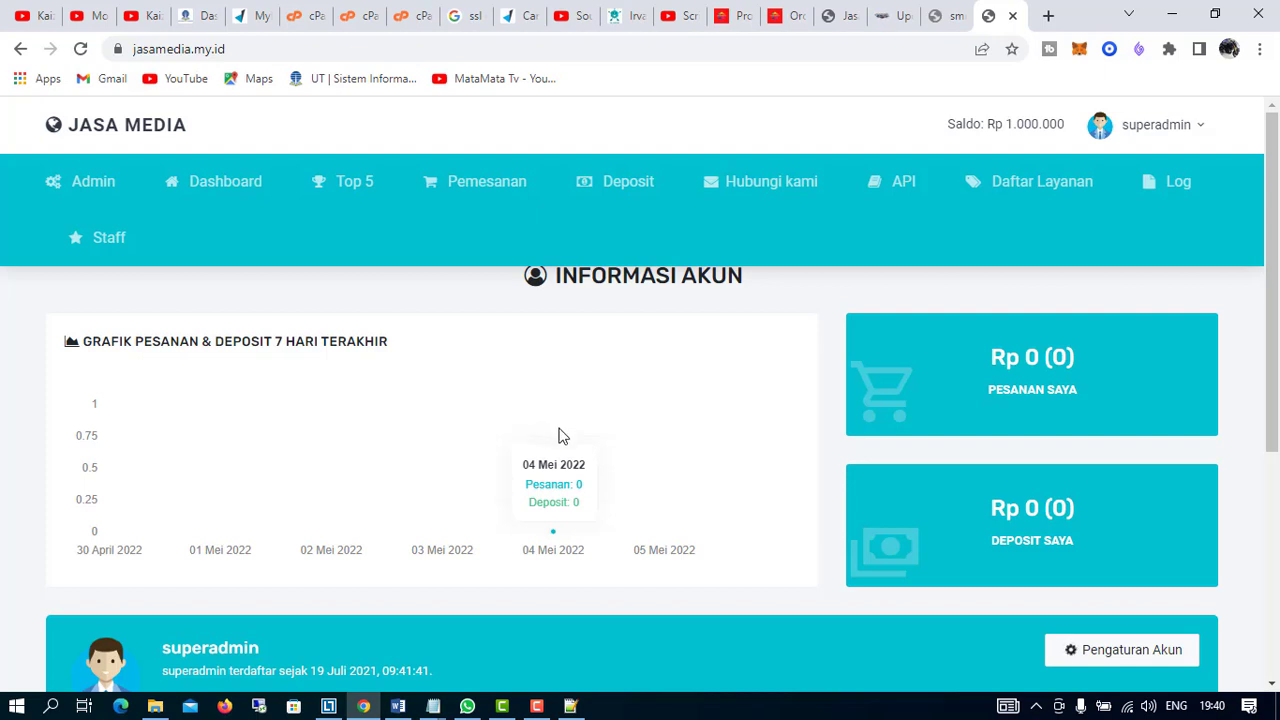
pyautogui.click(948, 25)
pyautogui.click(990, 25)
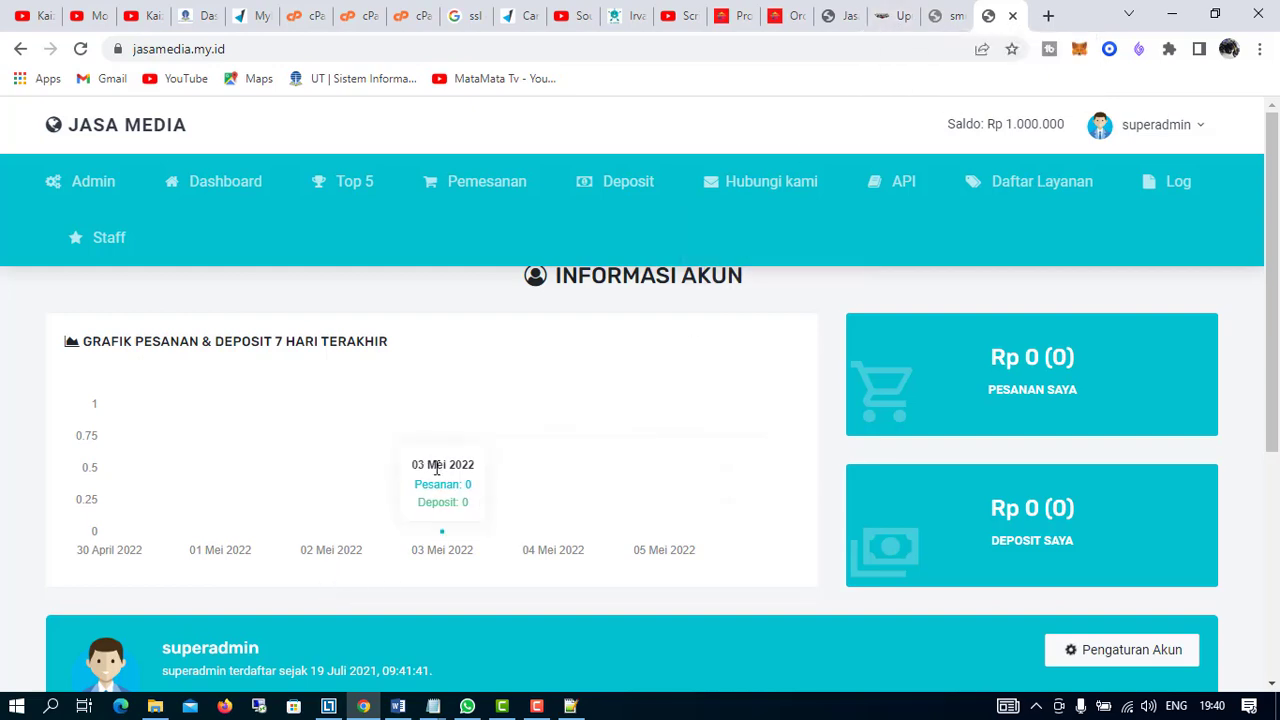
# Step: Look over Papadzul's updates once more, then bring up cPanel File Manager with the smmmedia.my.id folder
pyautogui.scroll(-2, 468, 520)
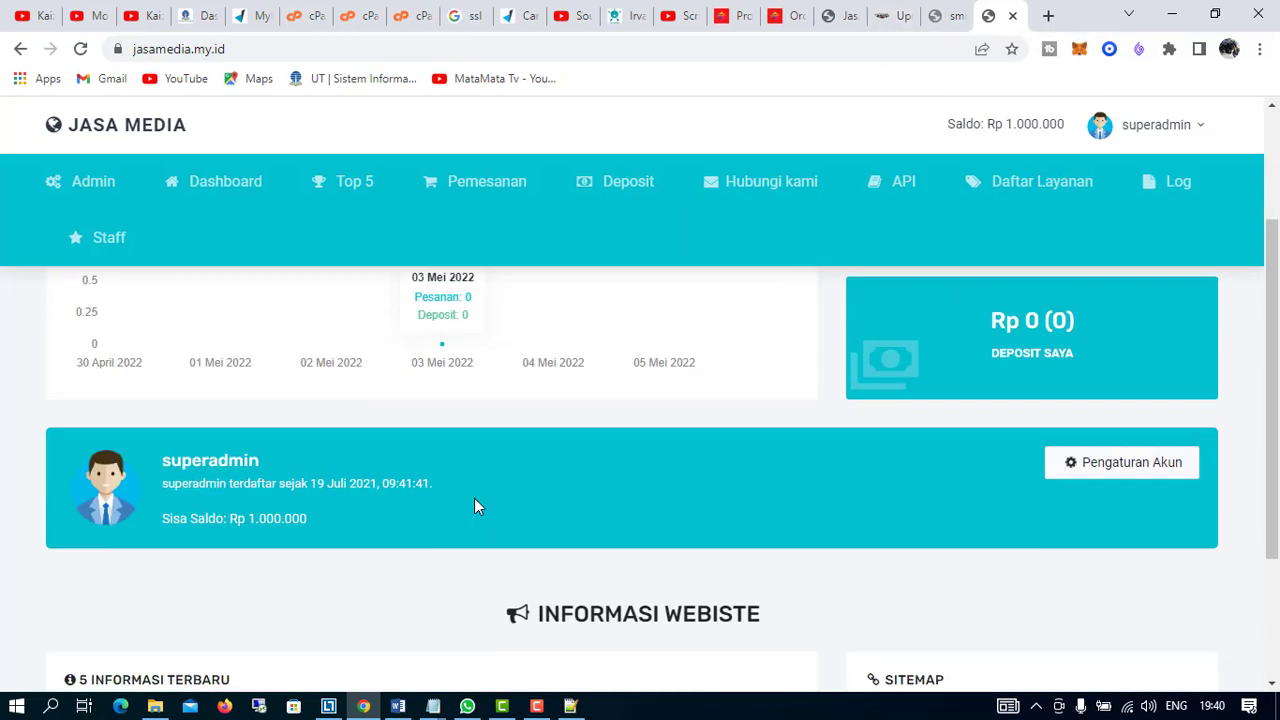
pyautogui.scroll(2, 477, 504)
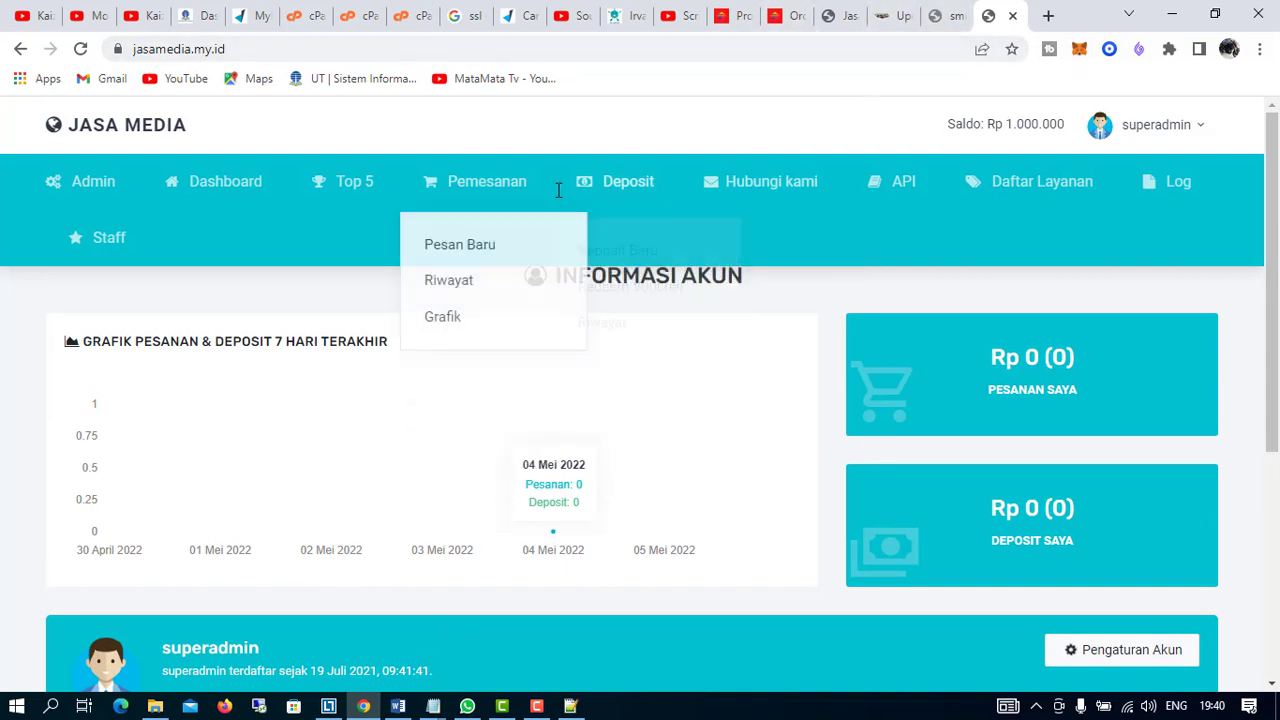
pyautogui.click(893, 22)
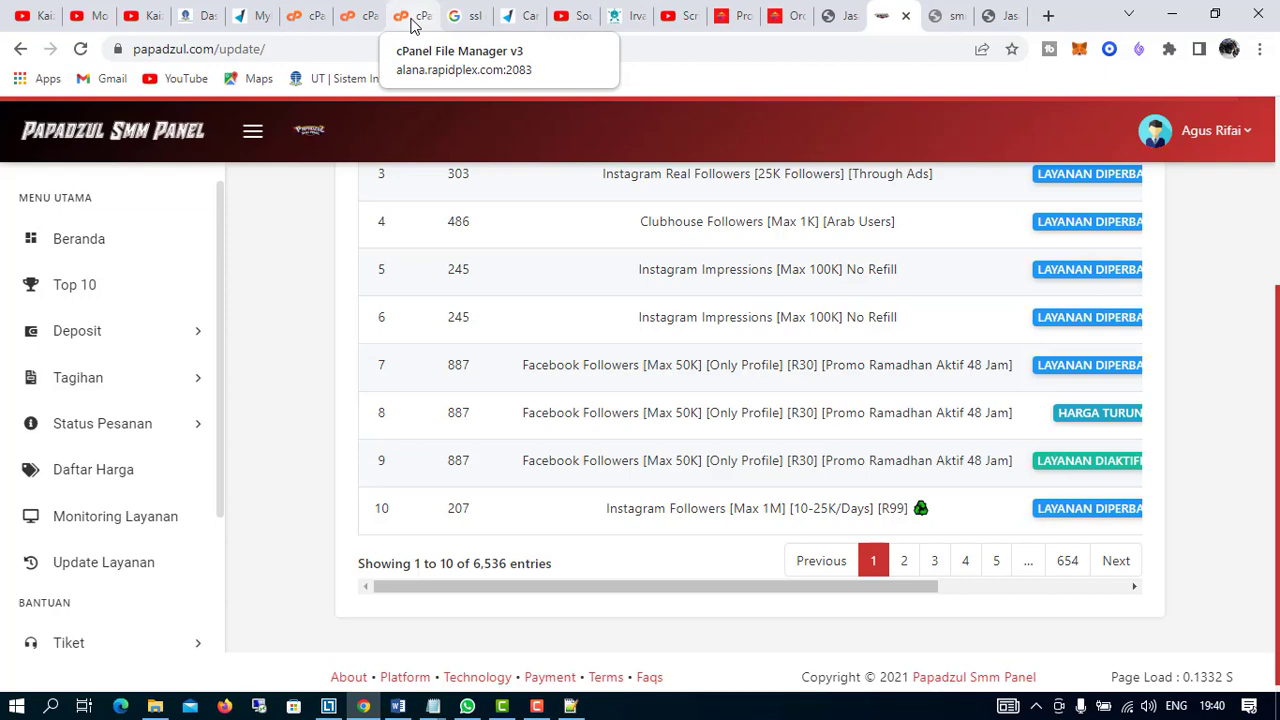
pyautogui.click(414, 24)
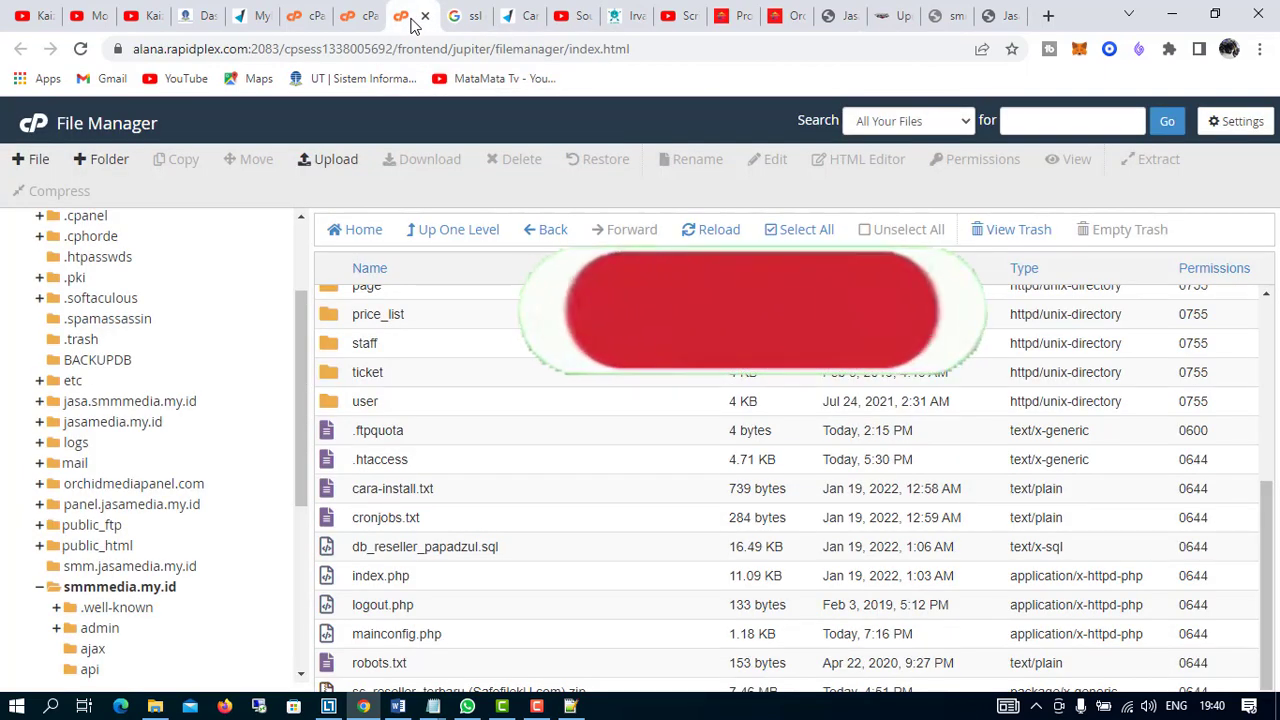
pyautogui.click(432, 706)
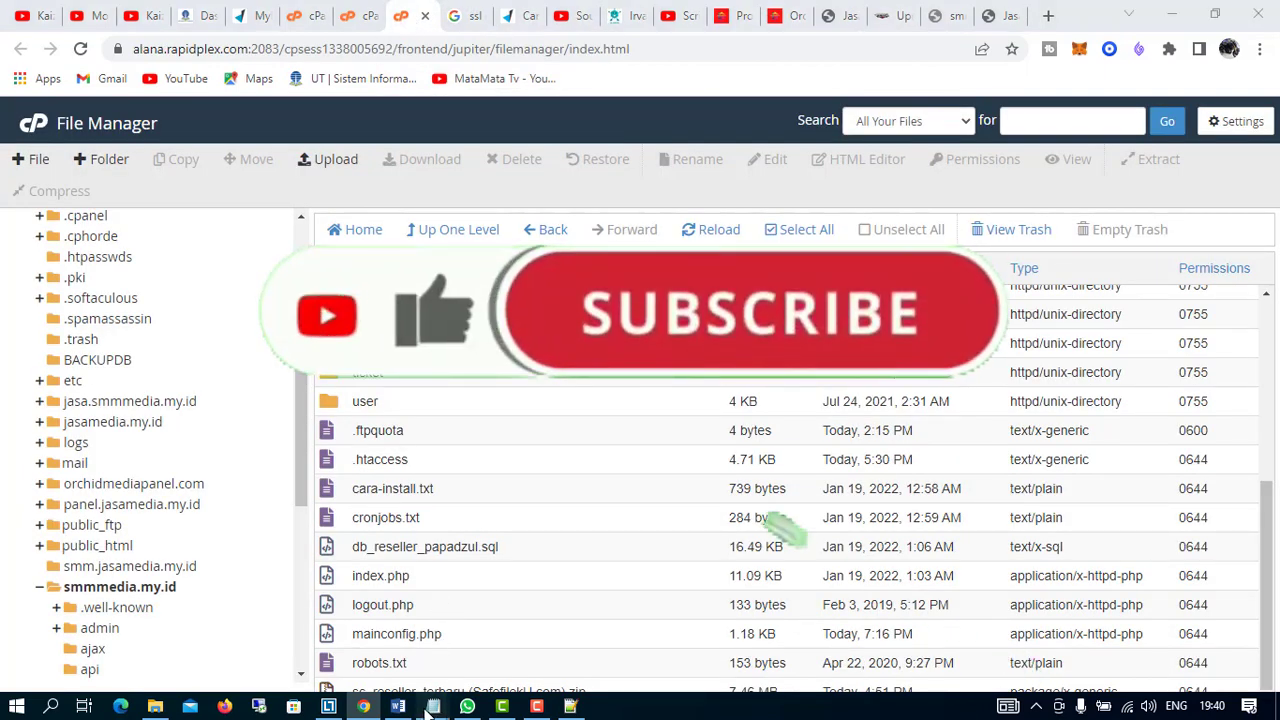
# Step: Bring the cara-install notes on database import, mainconfig.php and .htaccess to the front
pyautogui.click(250, 630)
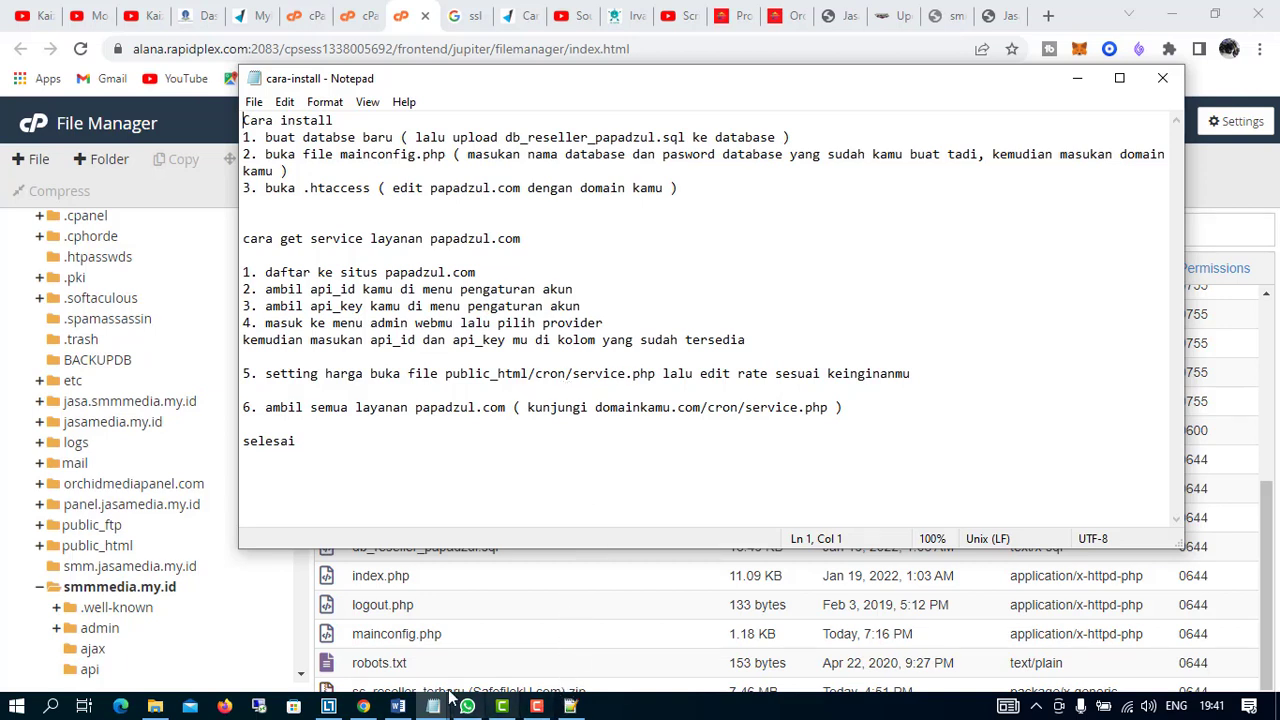
# Step: Show the smmmedia.my.id file listing in File Manager and select mainconfig.php
pyautogui.click(365, 20)
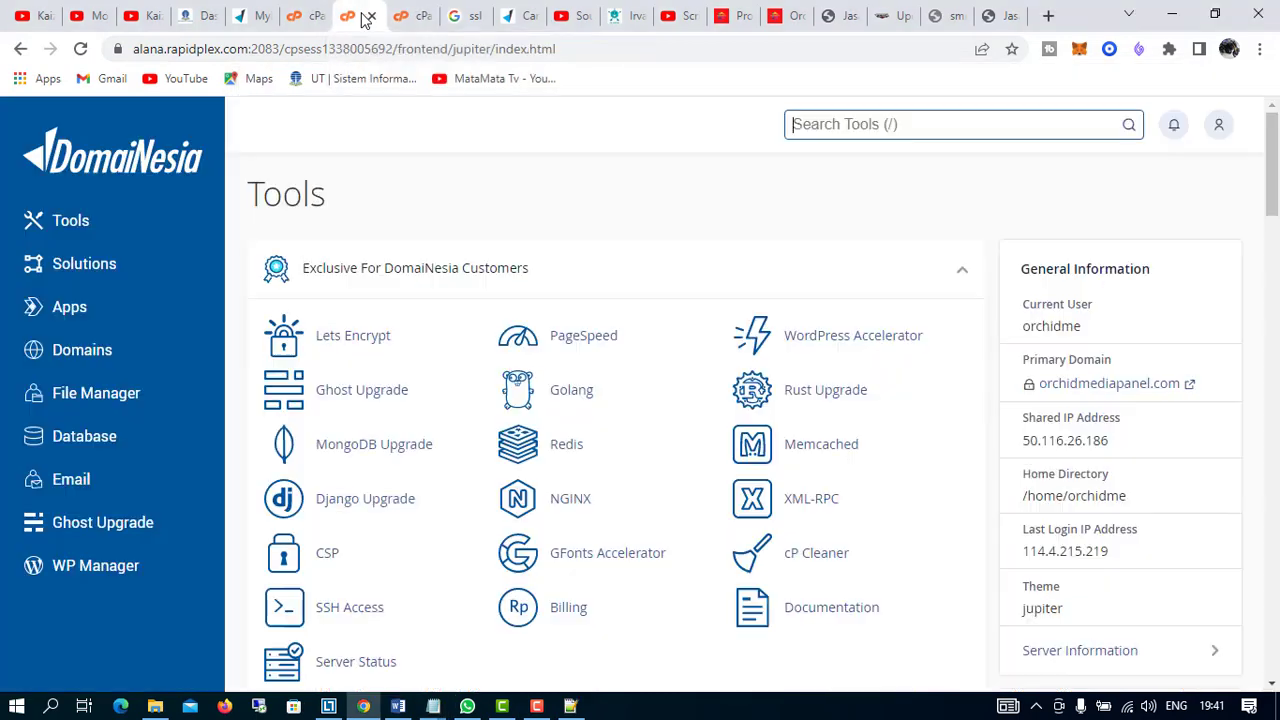
pyautogui.click(399, 20)
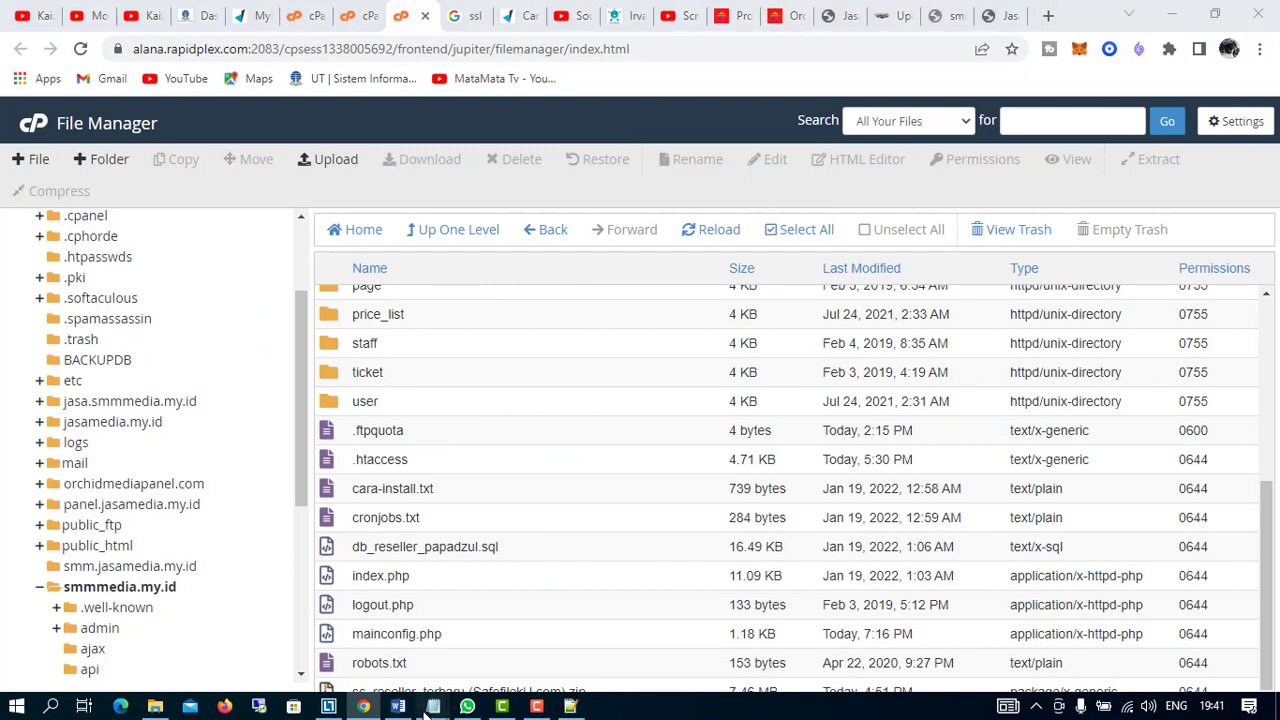
pyautogui.moveTo(433, 706)
pyautogui.click(269, 657)
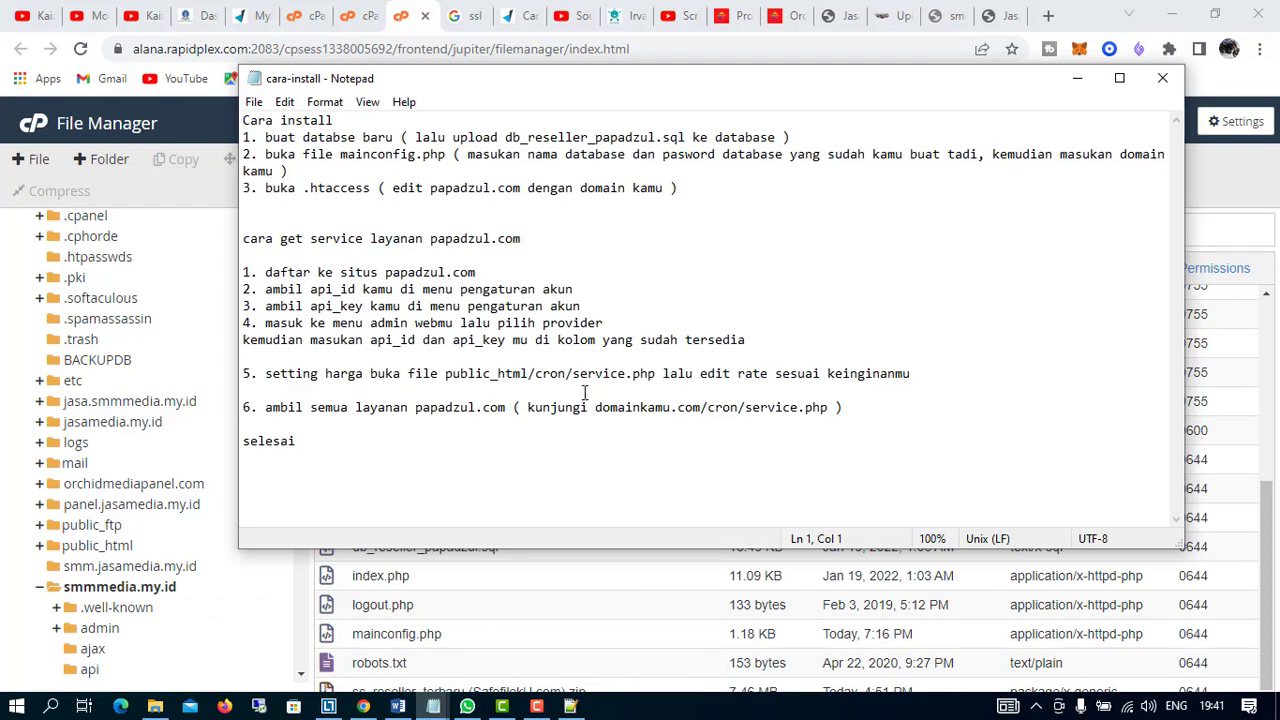
pyautogui.click(363, 706)
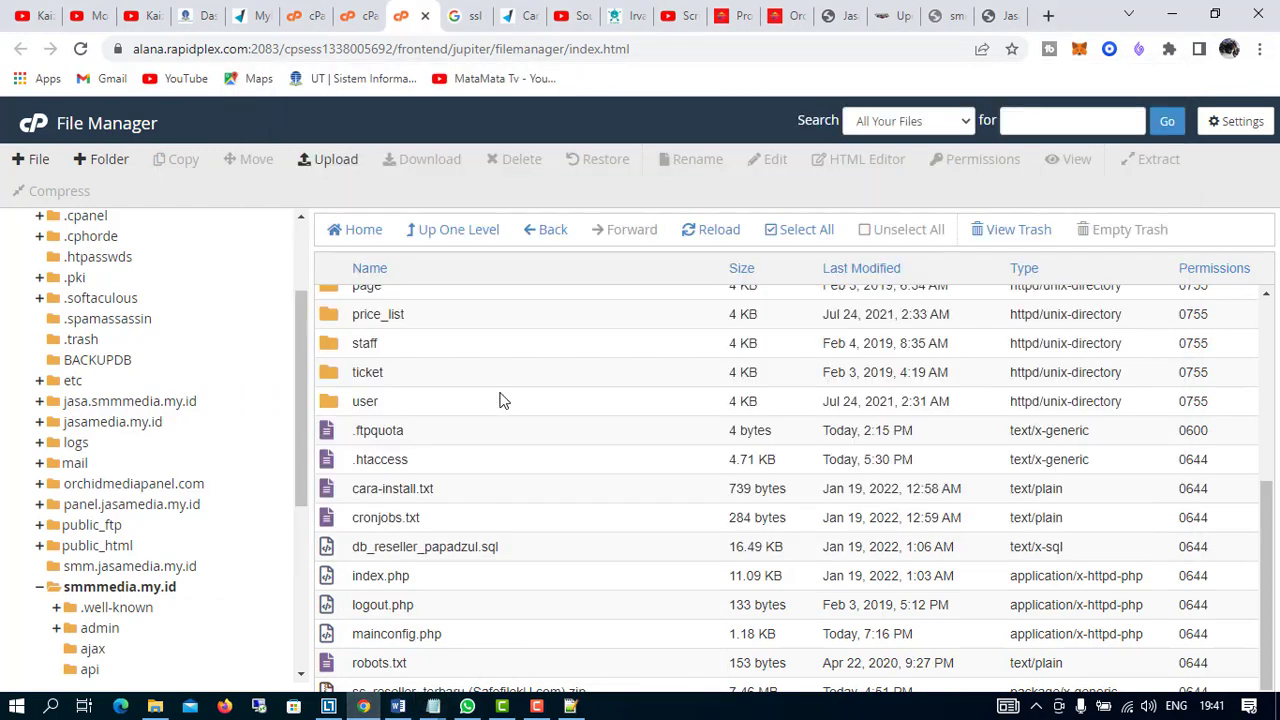
pyautogui.scroll(4, 460, 423)
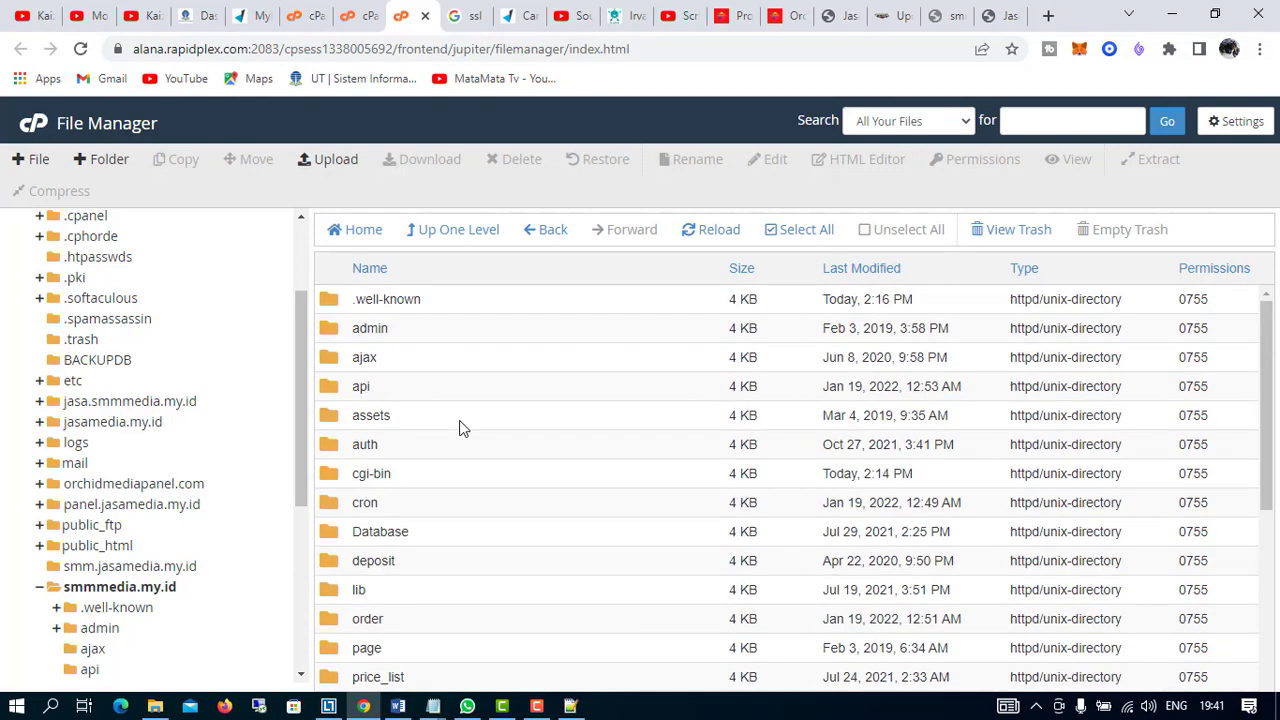
pyautogui.scroll(-4, 460, 425)
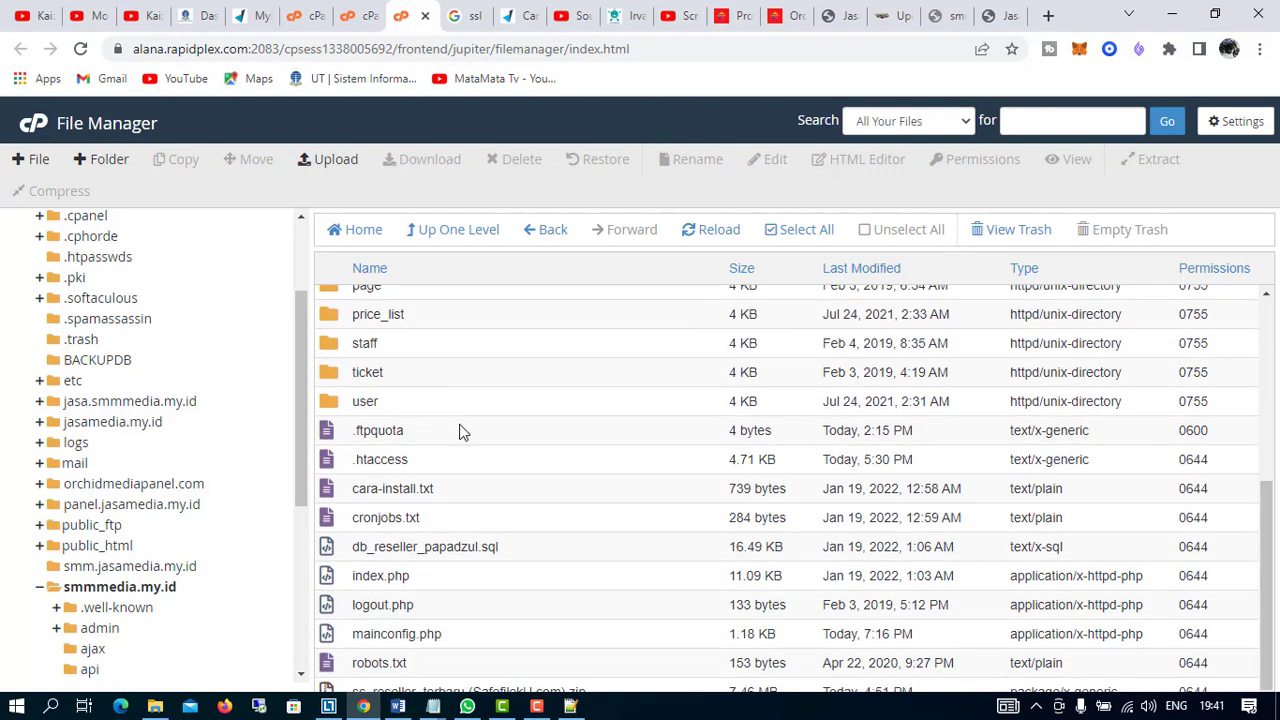
pyautogui.click(371, 630)
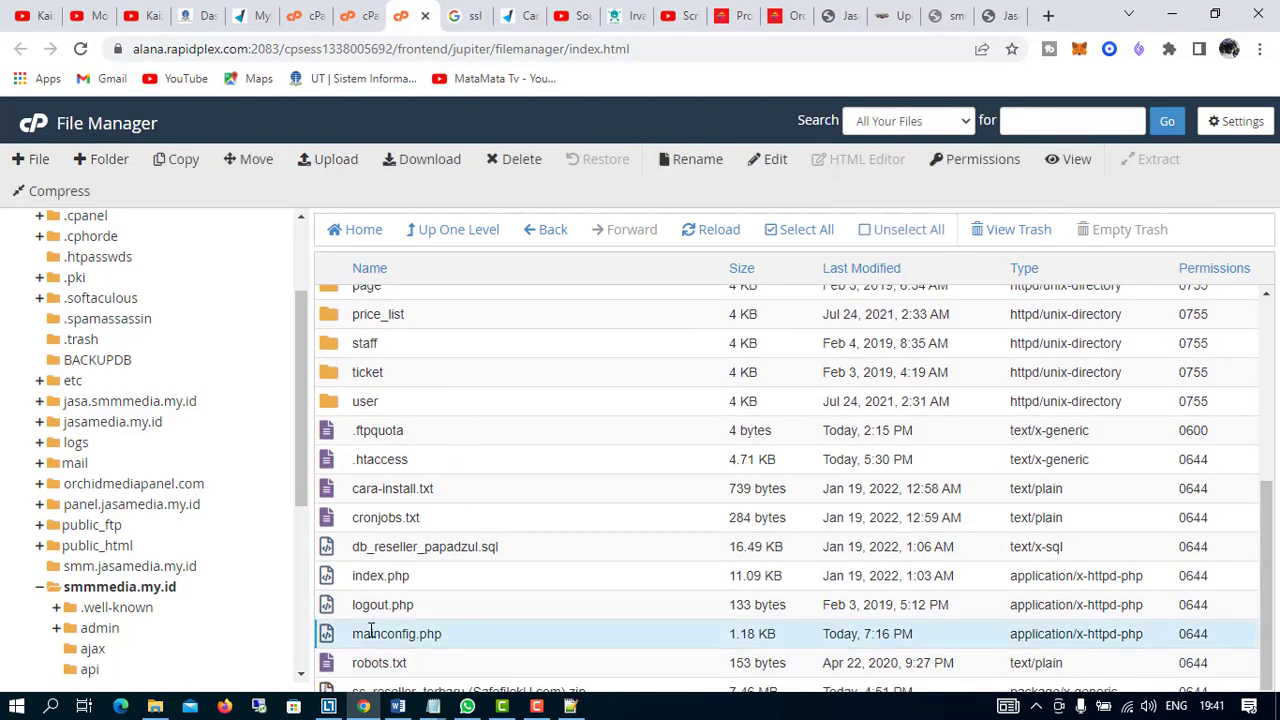
# Step: Open jasamedia.my.id's mainconfig.php in the File Manager editor
pyautogui.click(152, 422)
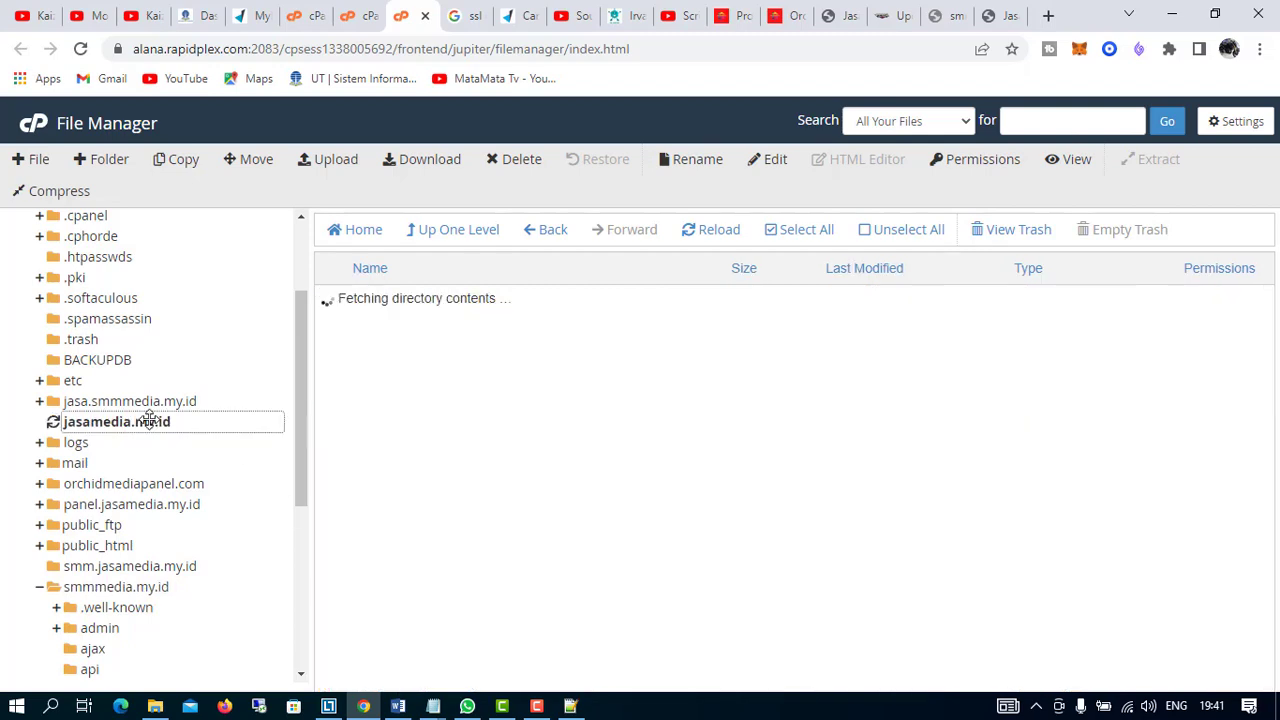
pyautogui.scroll(-3, 511, 486)
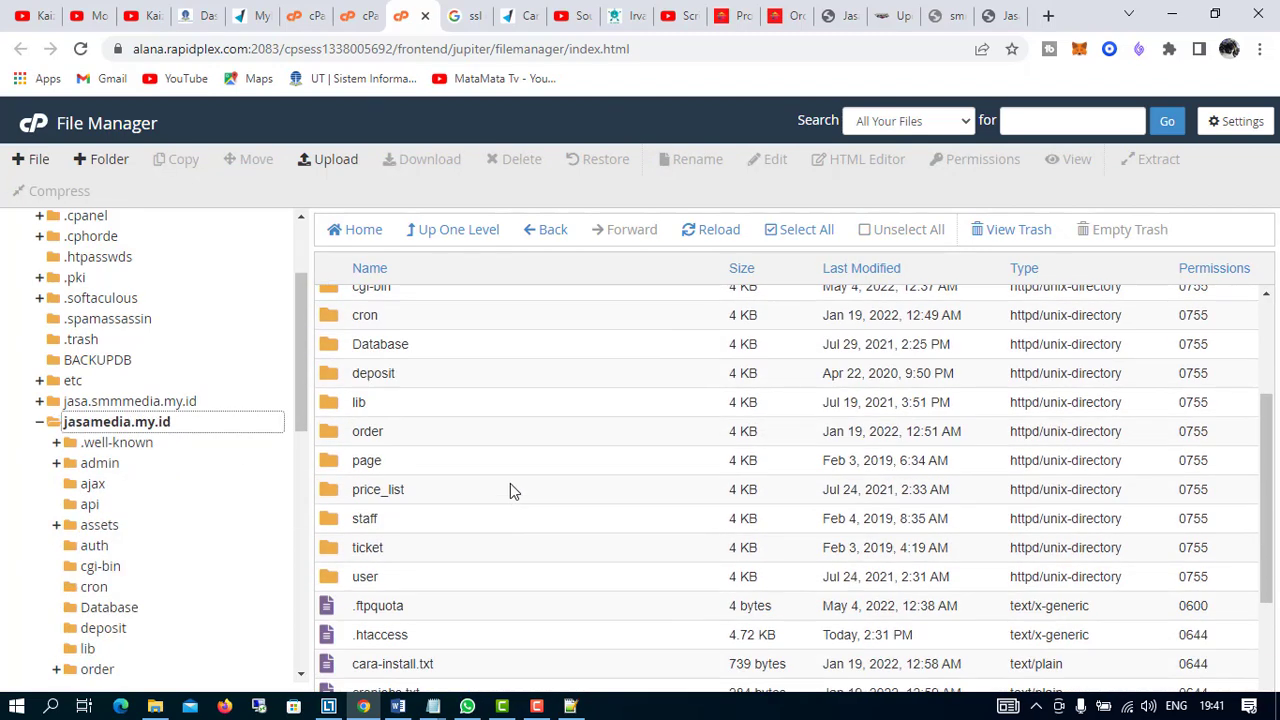
pyautogui.scroll(-2, 445, 562)
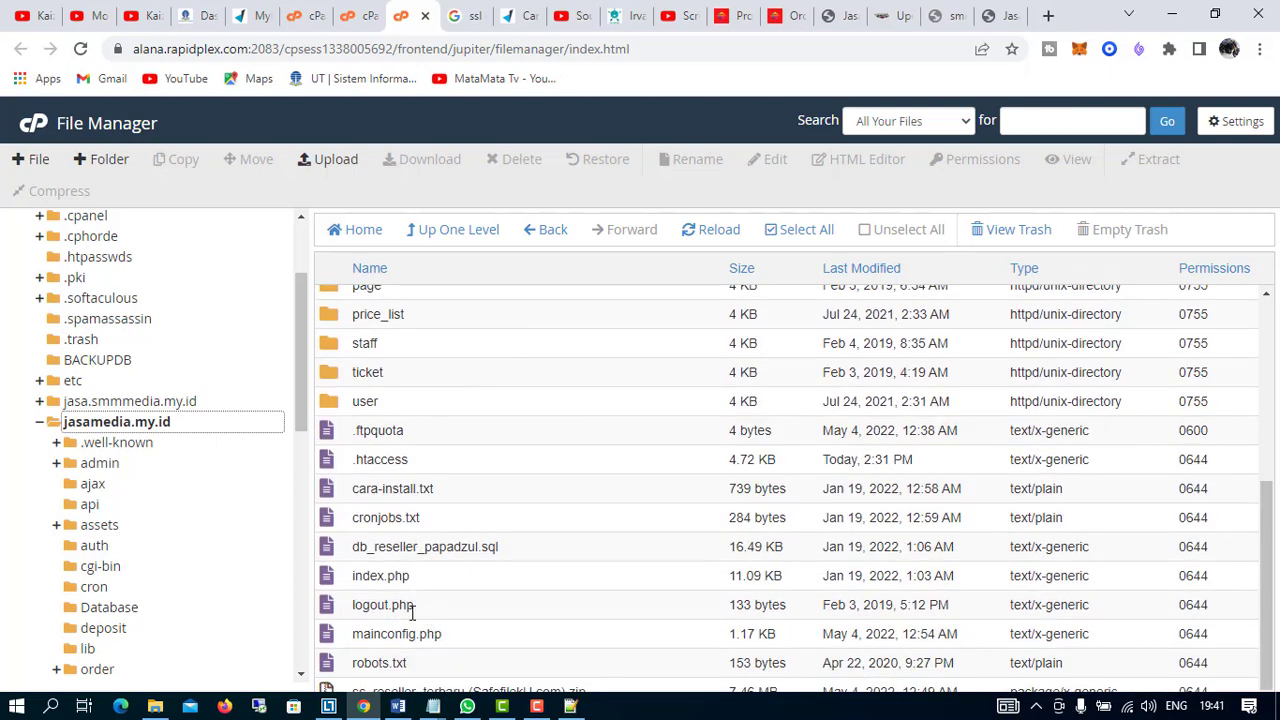
pyautogui.click(412, 634)
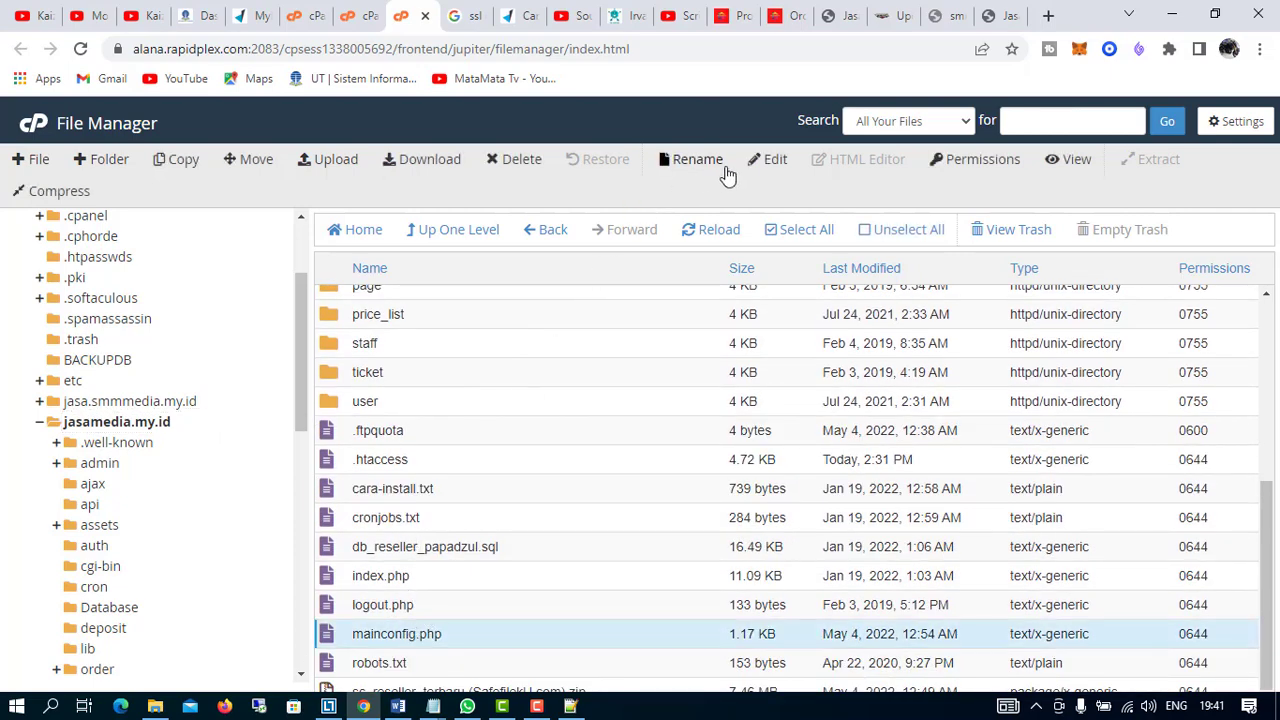
pyautogui.click(771, 162)
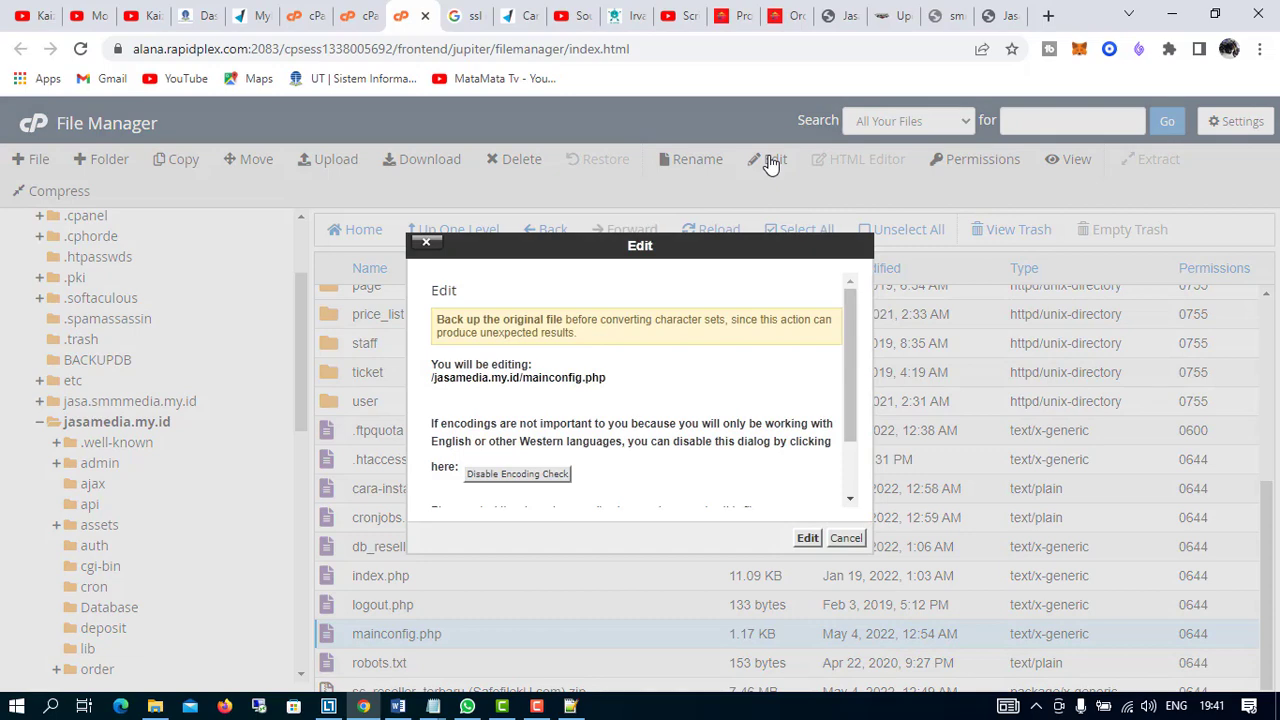
pyautogui.click(806, 538)
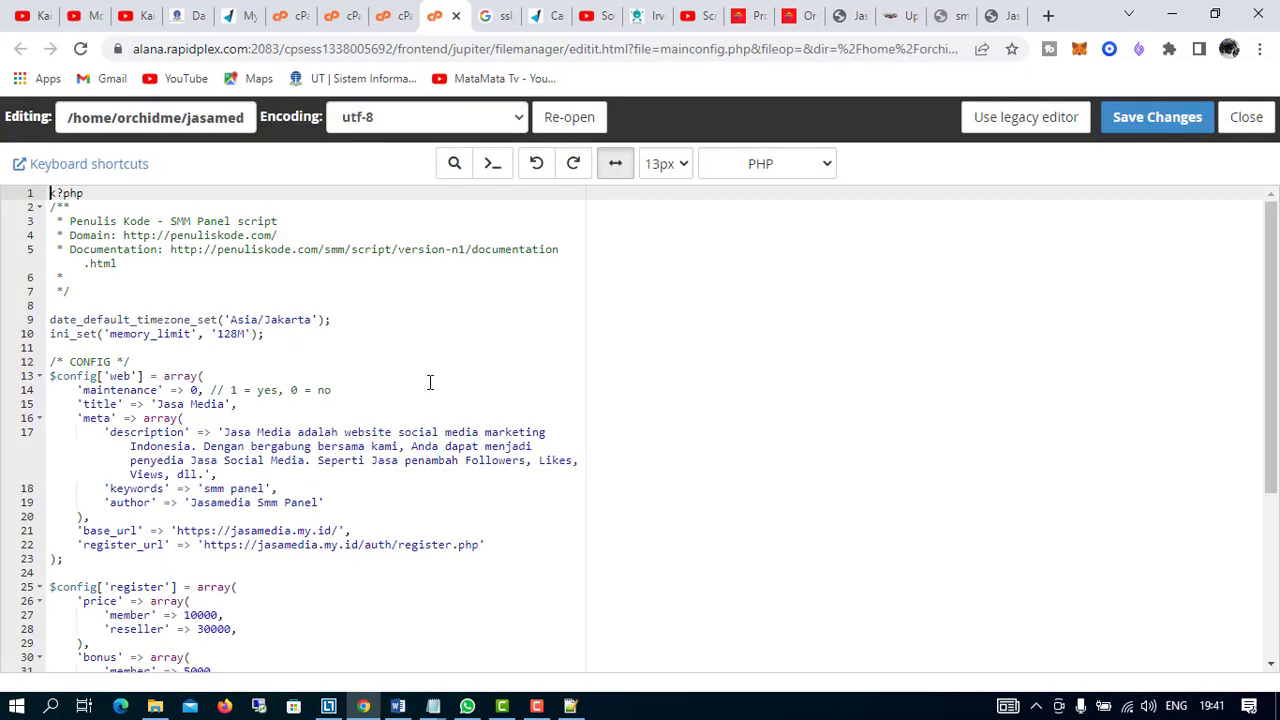
# Step: Check the member (10000) and reseller (30000) registration prices, then close without saving
pyautogui.scroll(-5, 366, 448)
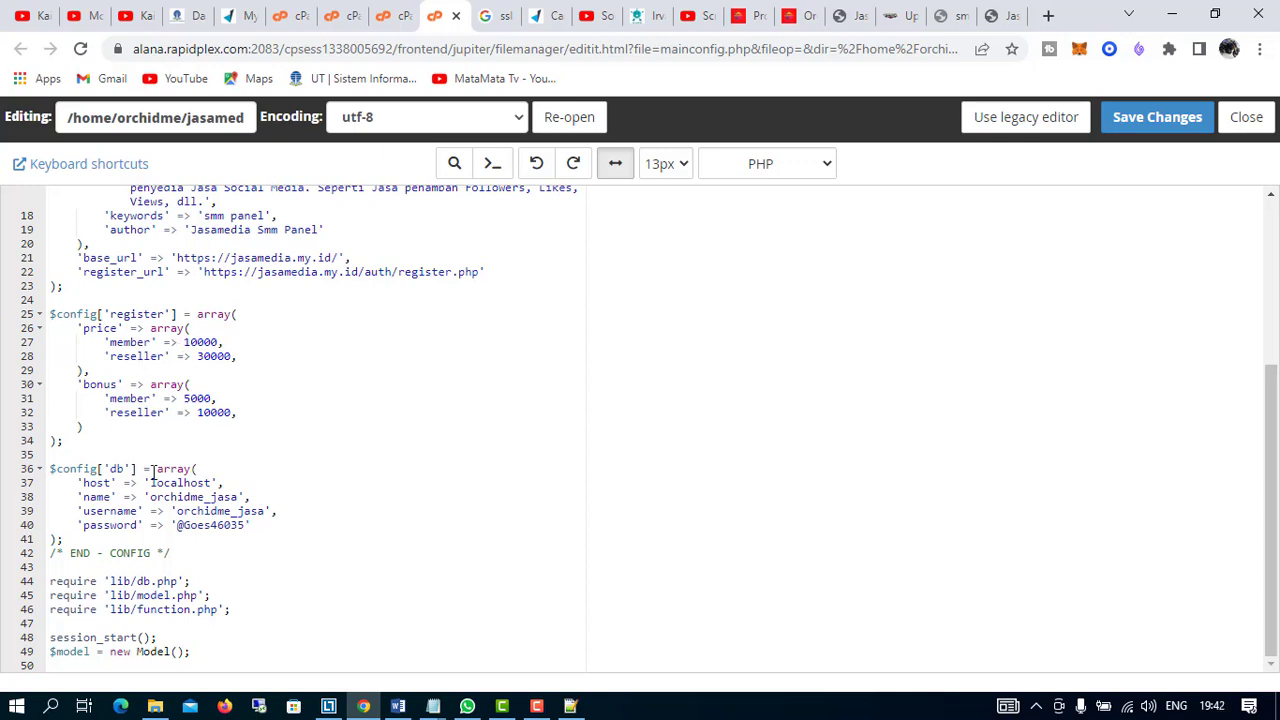
pyautogui.click(198, 342)
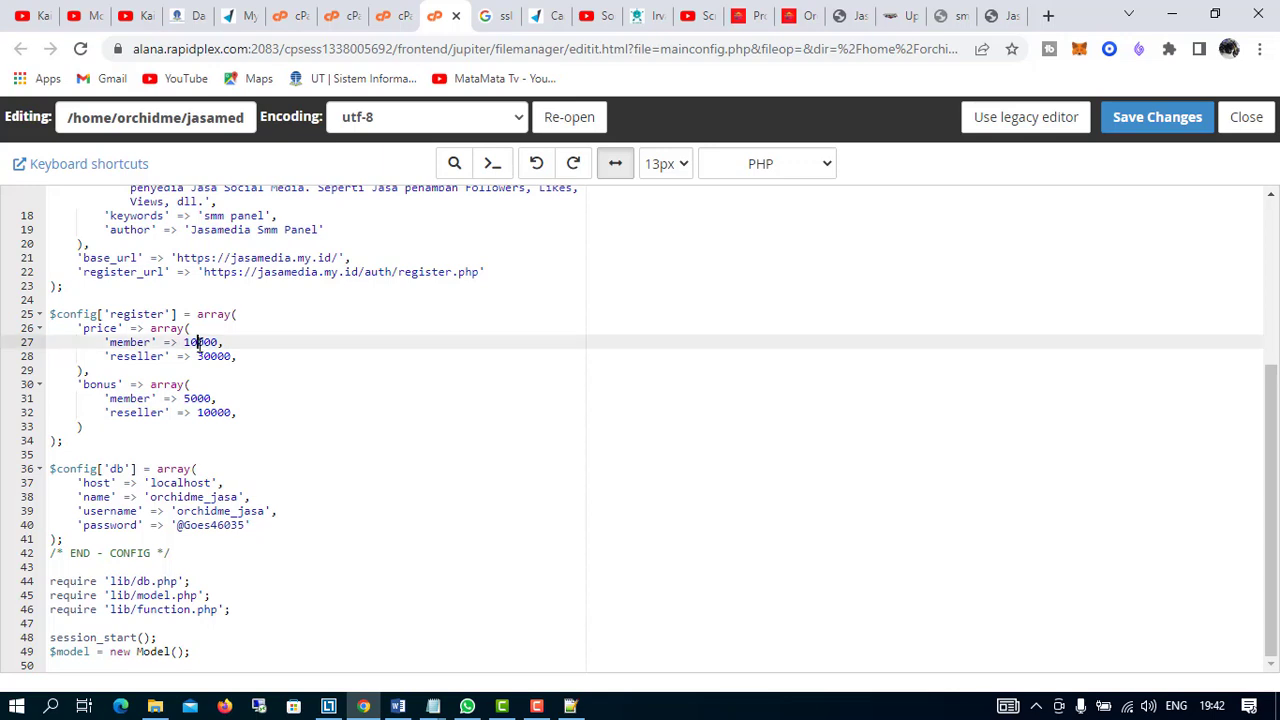
pyautogui.click(210, 356)
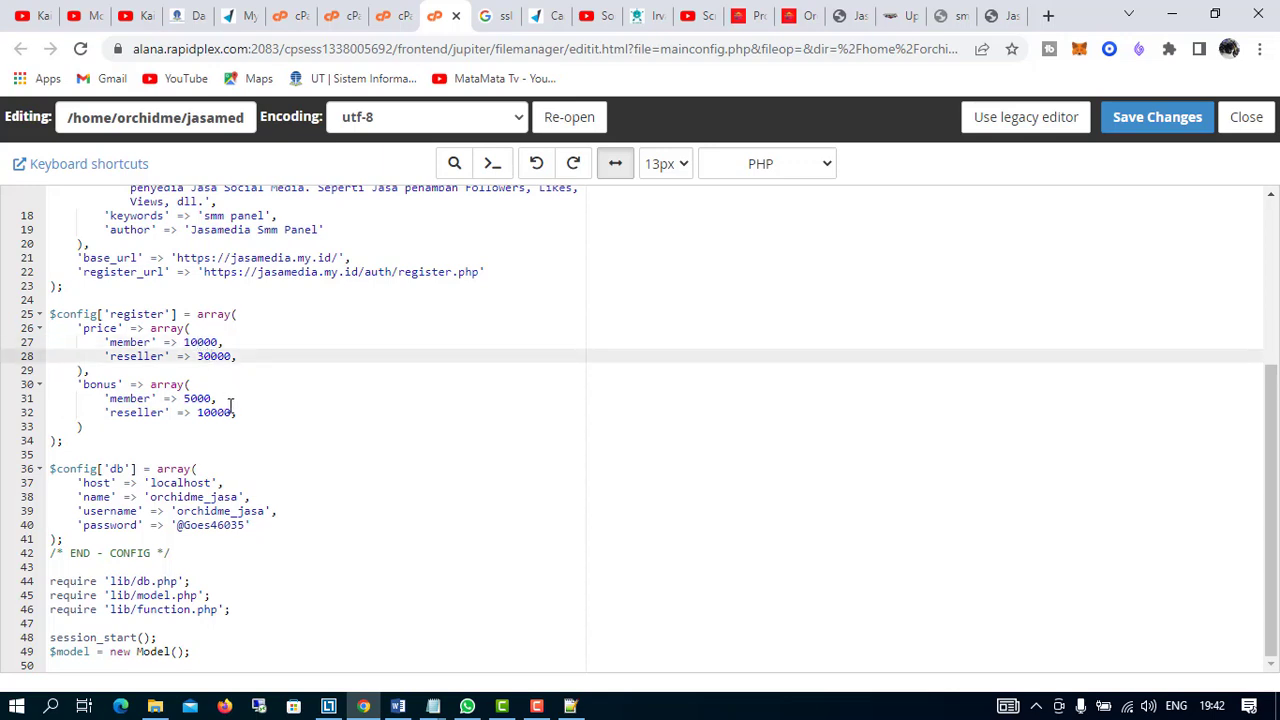
pyautogui.click(280, 366)
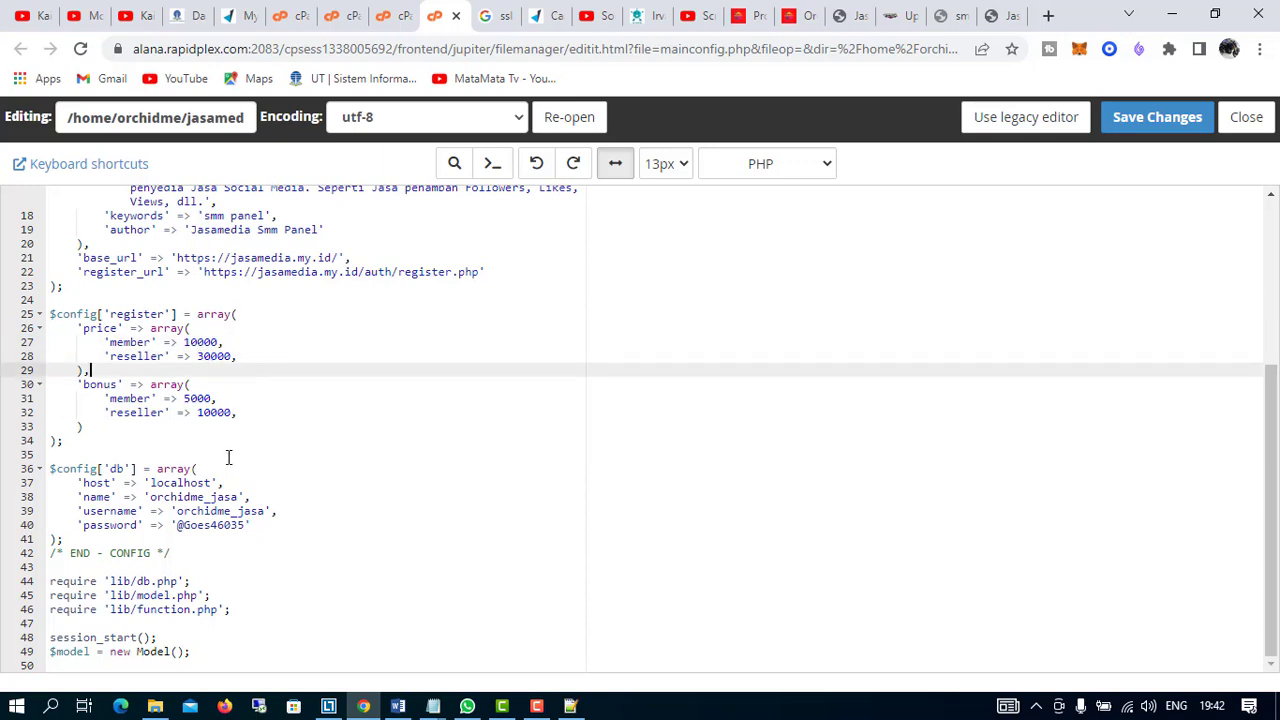
pyautogui.scroll(1, 200, 440)
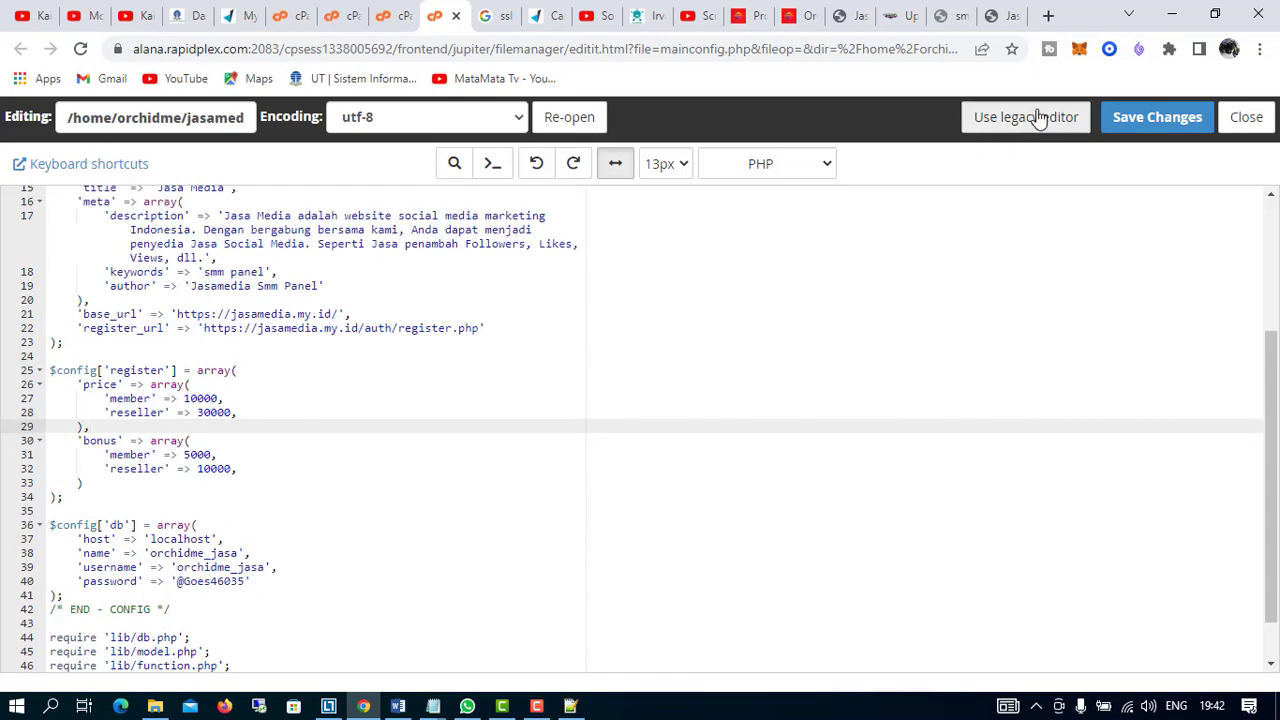
pyautogui.click(1243, 118)
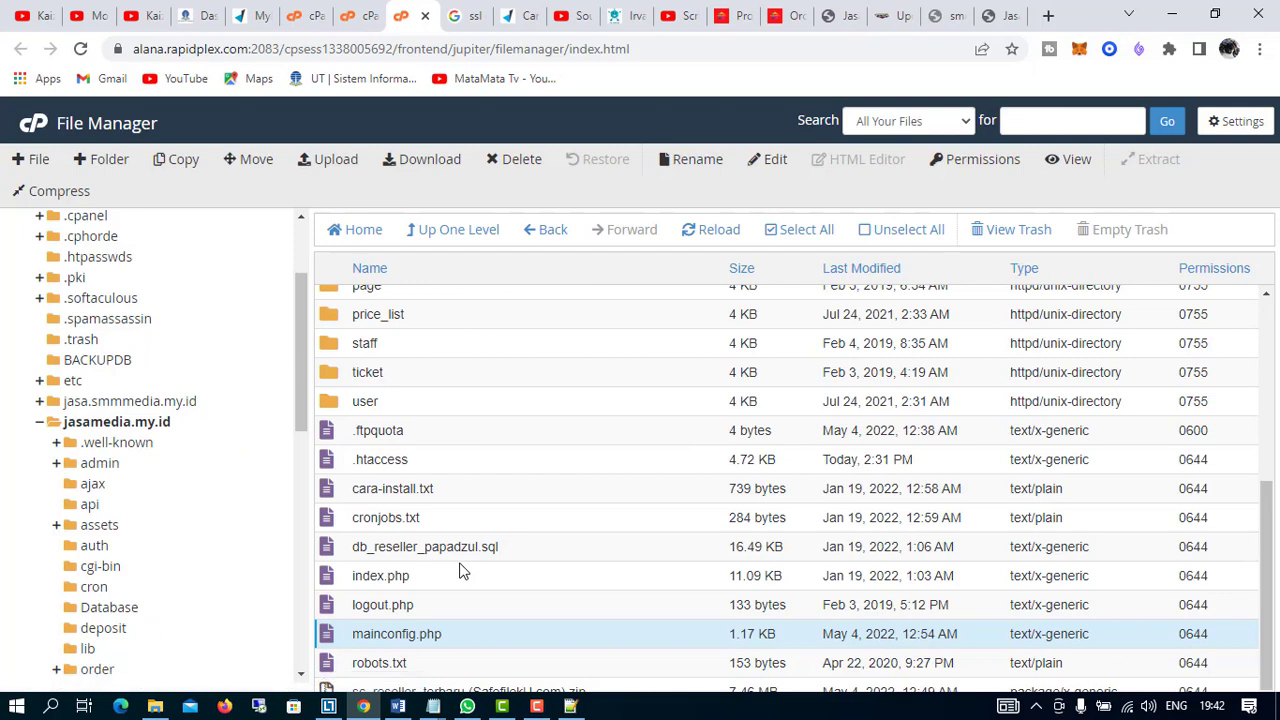
# Step: On the Jasa Media site, view the Admin area, the Pengguna user list, and Pengaturan Akun
pyautogui.click(1000, 17)
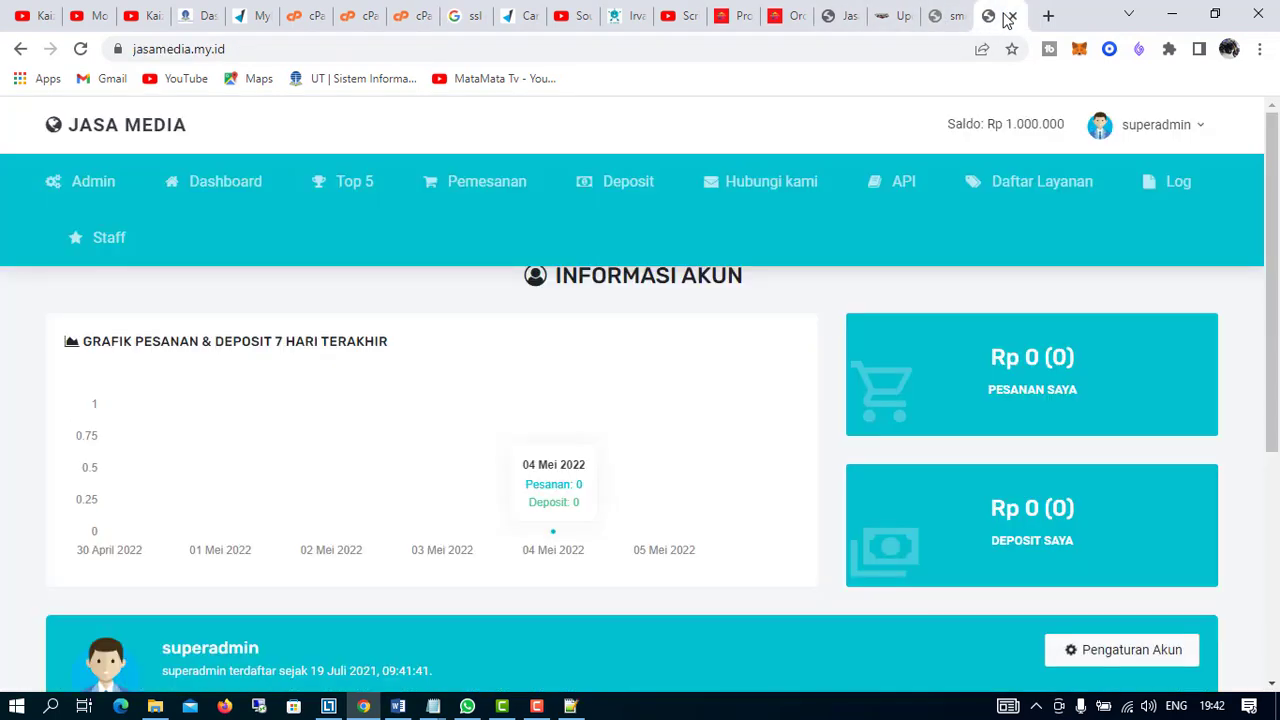
pyautogui.click(95, 190)
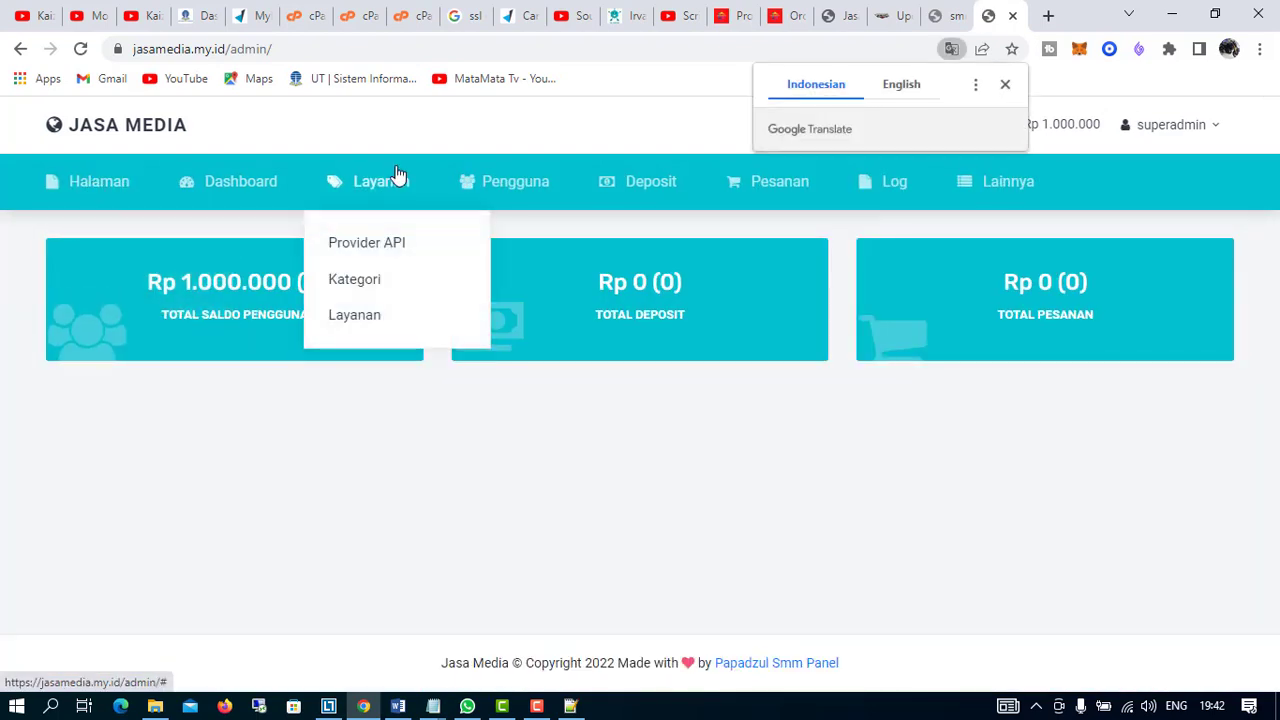
pyautogui.click(512, 188)
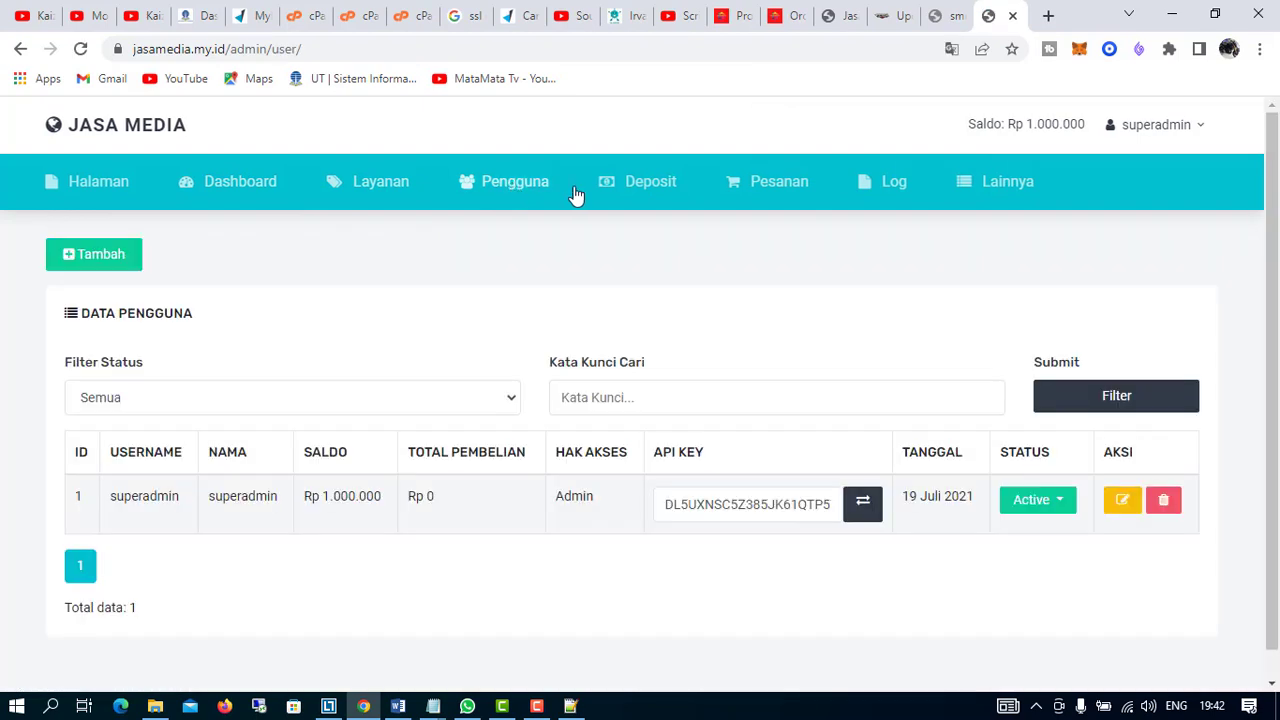
pyautogui.moveTo(1009, 168)
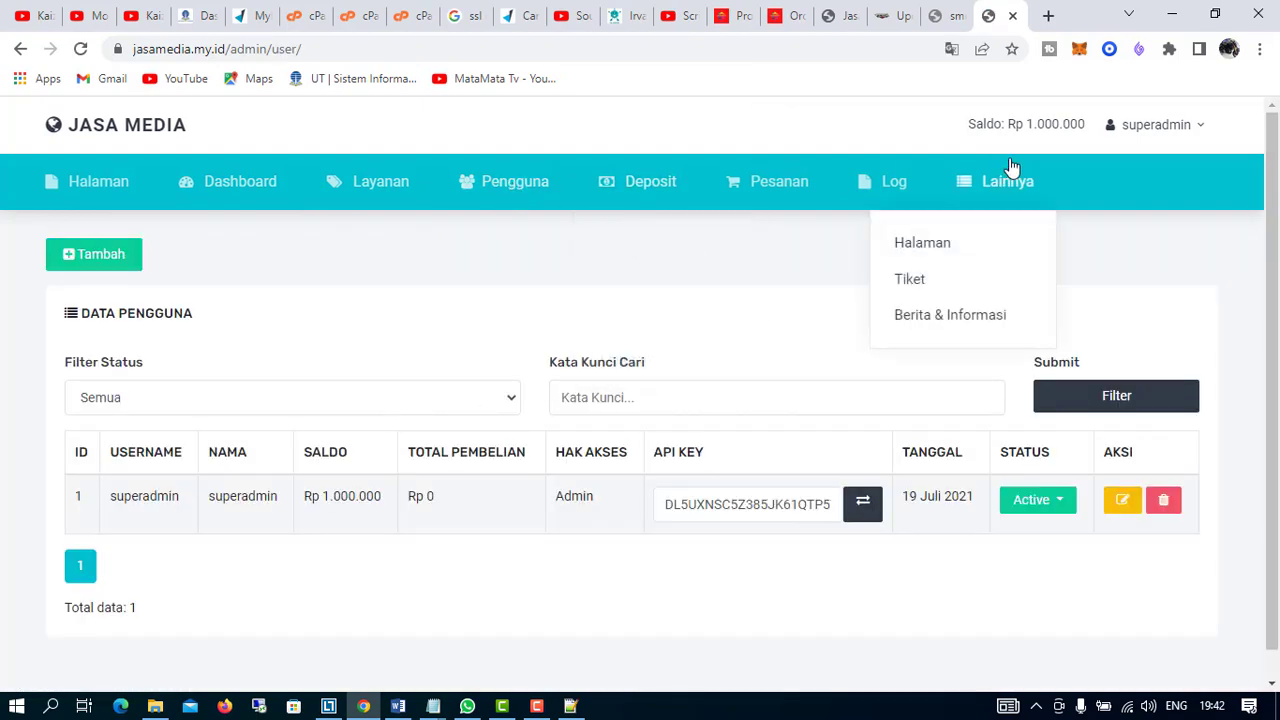
pyautogui.moveTo(1125, 132)
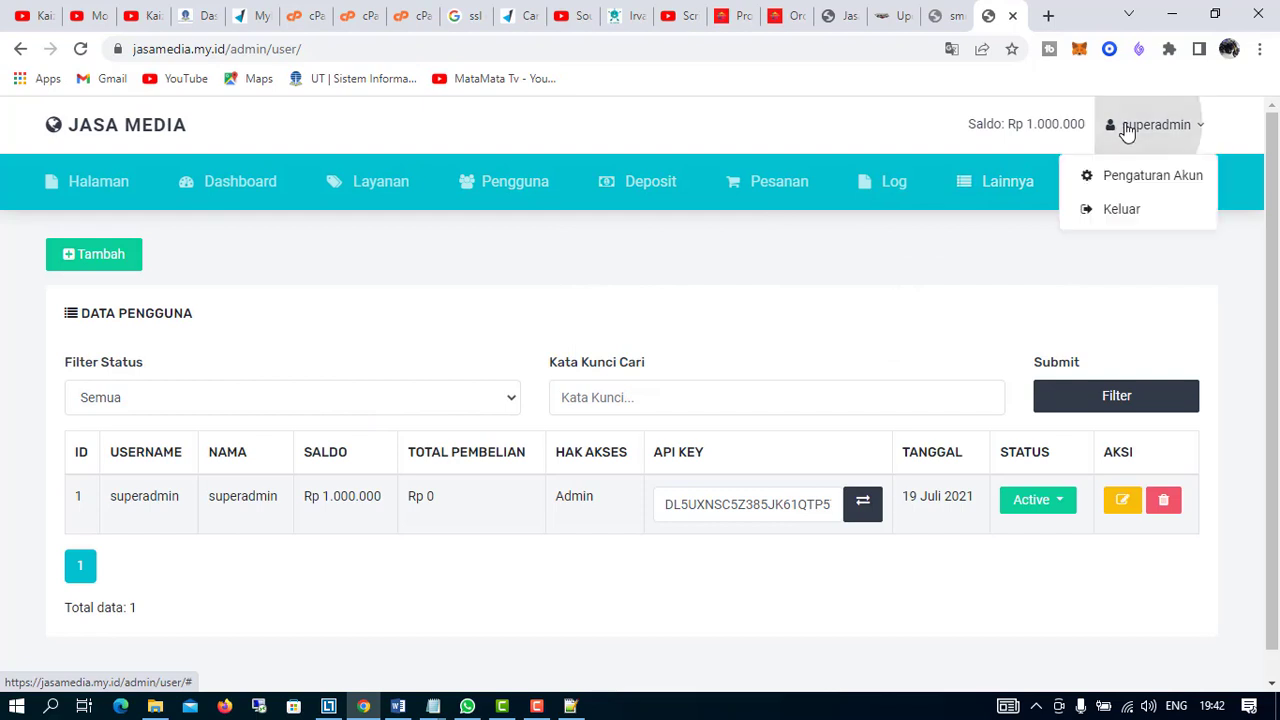
pyautogui.click(1137, 179)
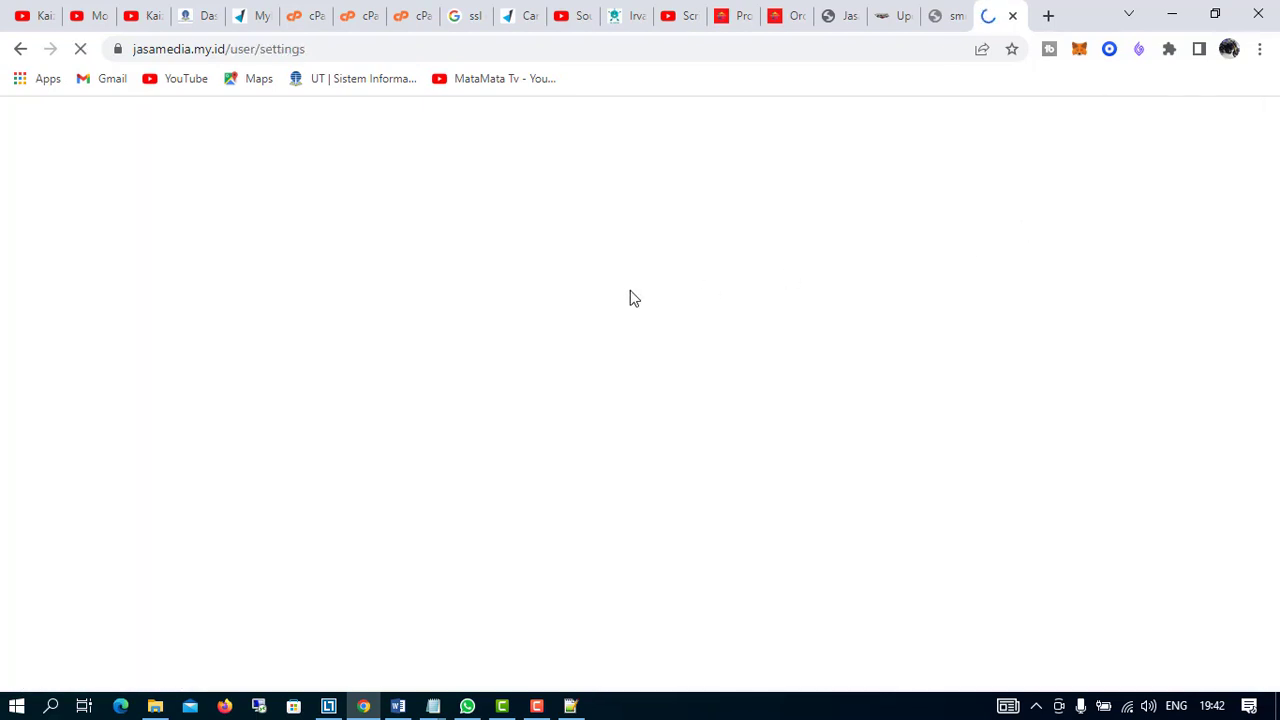
pyautogui.scroll(-2, 448, 340)
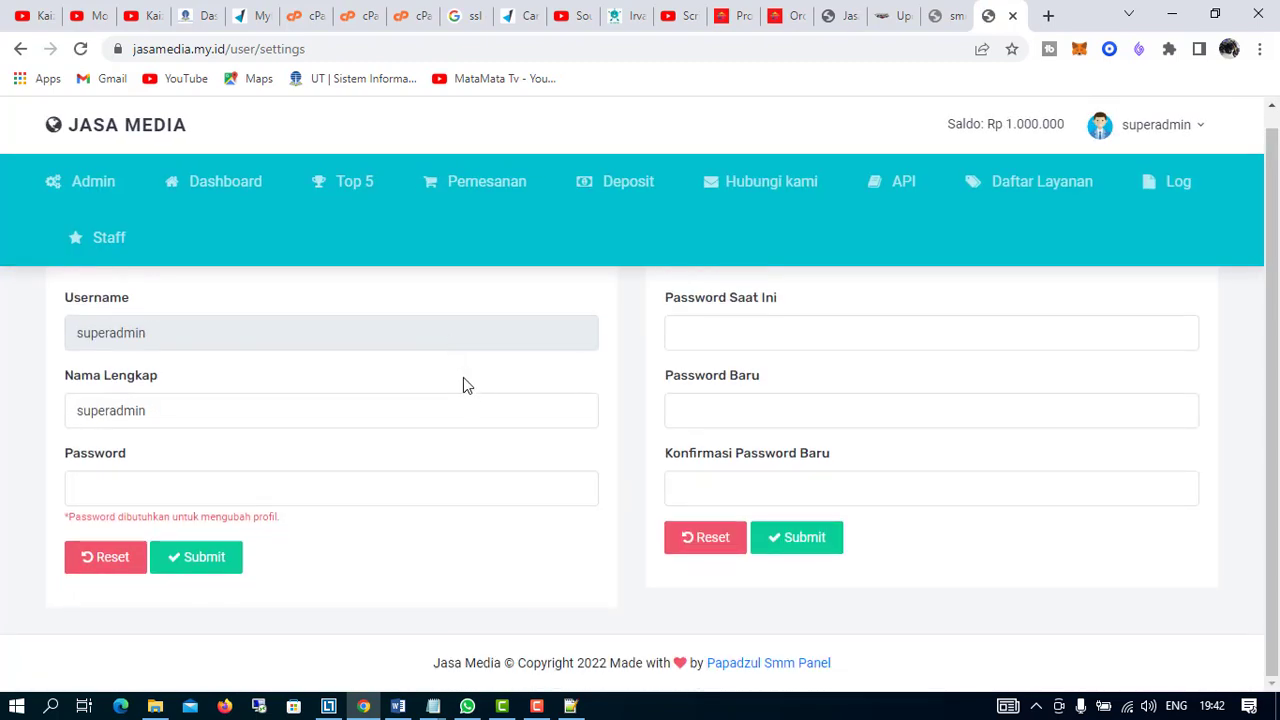
pyautogui.scroll(2, 467, 387)
pyautogui.scroll(-2, 490, 498)
# Step: Open Daftar Layanan and compare its YouTube and Tik Tok prices with Papadzul's updates
pyautogui.click(1035, 188)
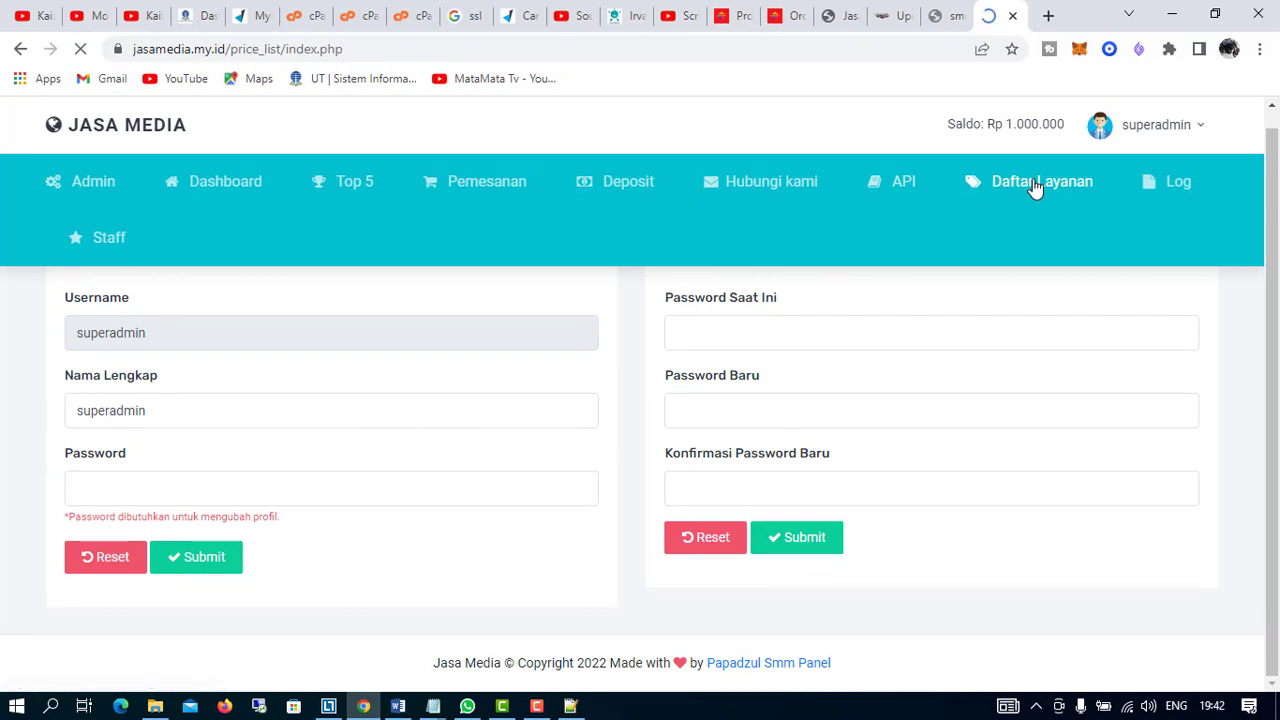
pyautogui.scroll(-3, 487, 494)
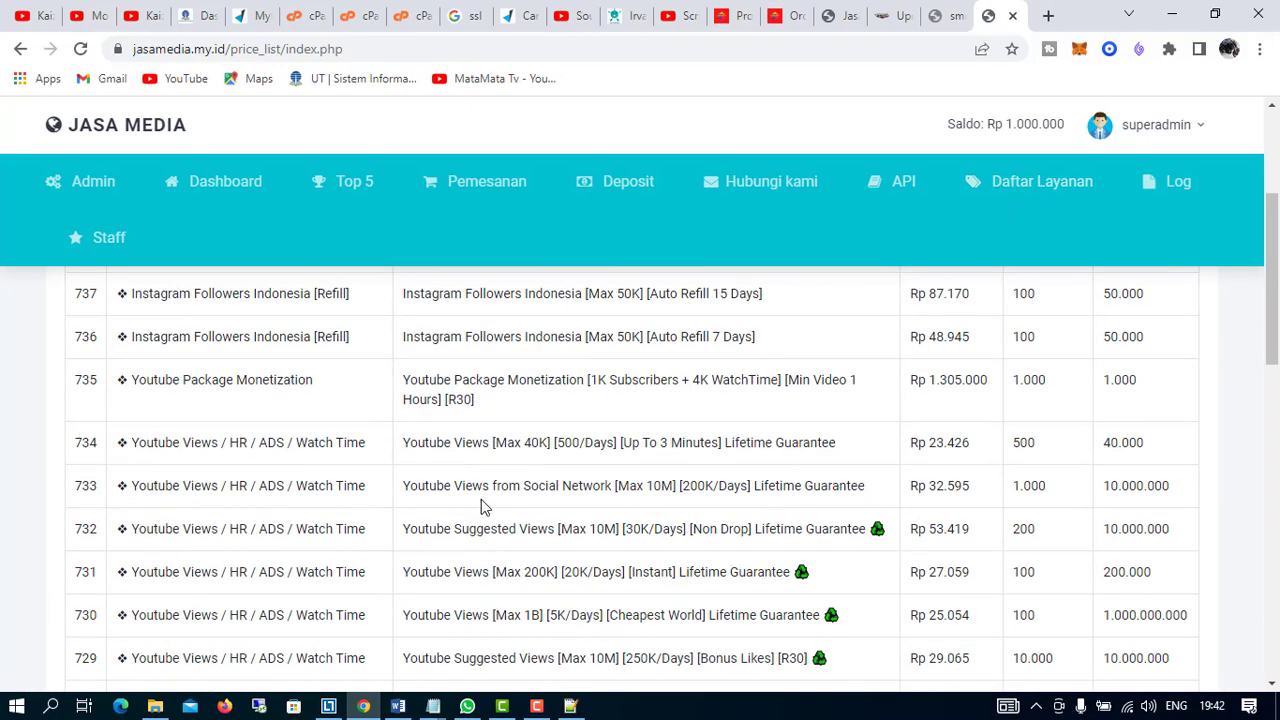
pyautogui.scroll(-10, 430, 447)
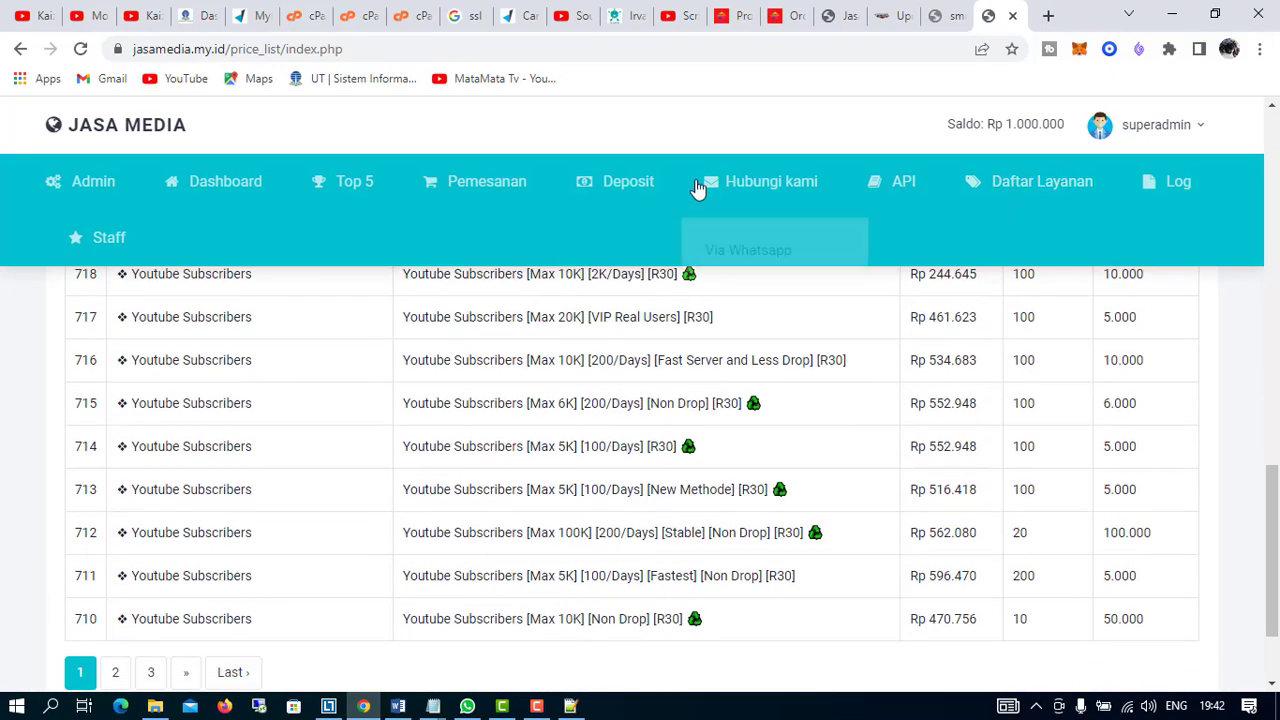
pyautogui.click(884, 16)
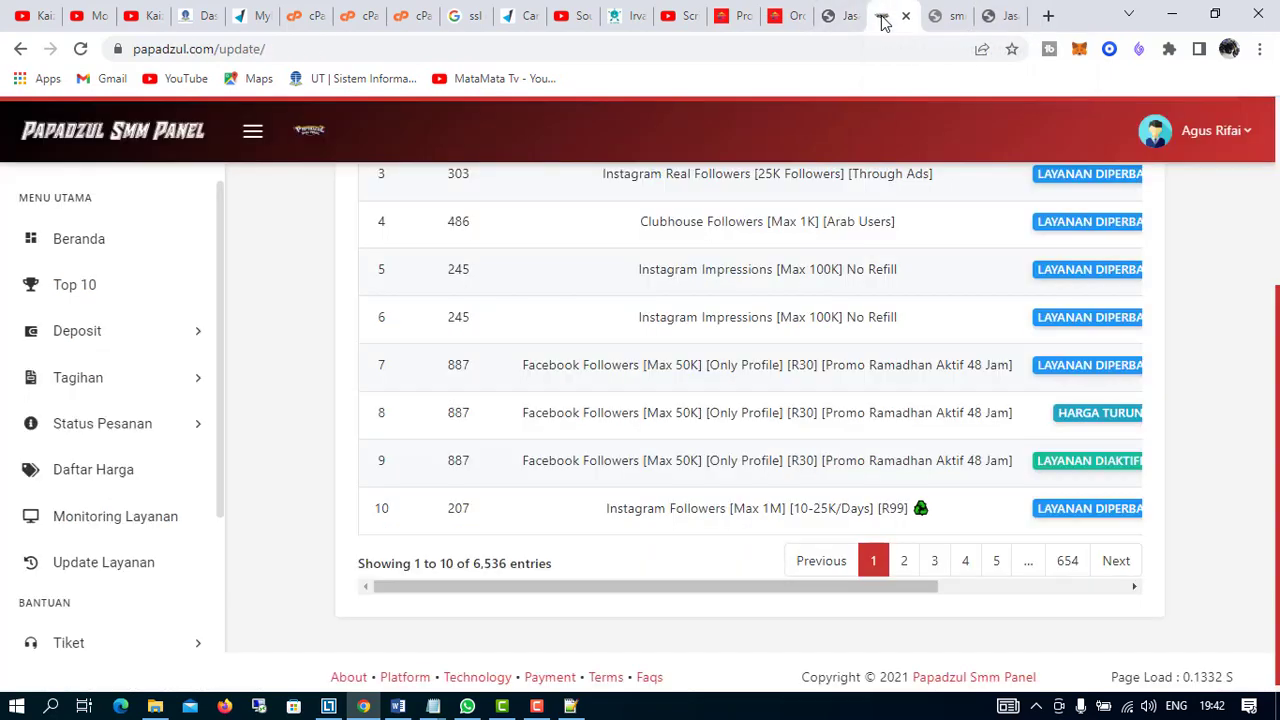
pyautogui.scroll(5, 433, 451)
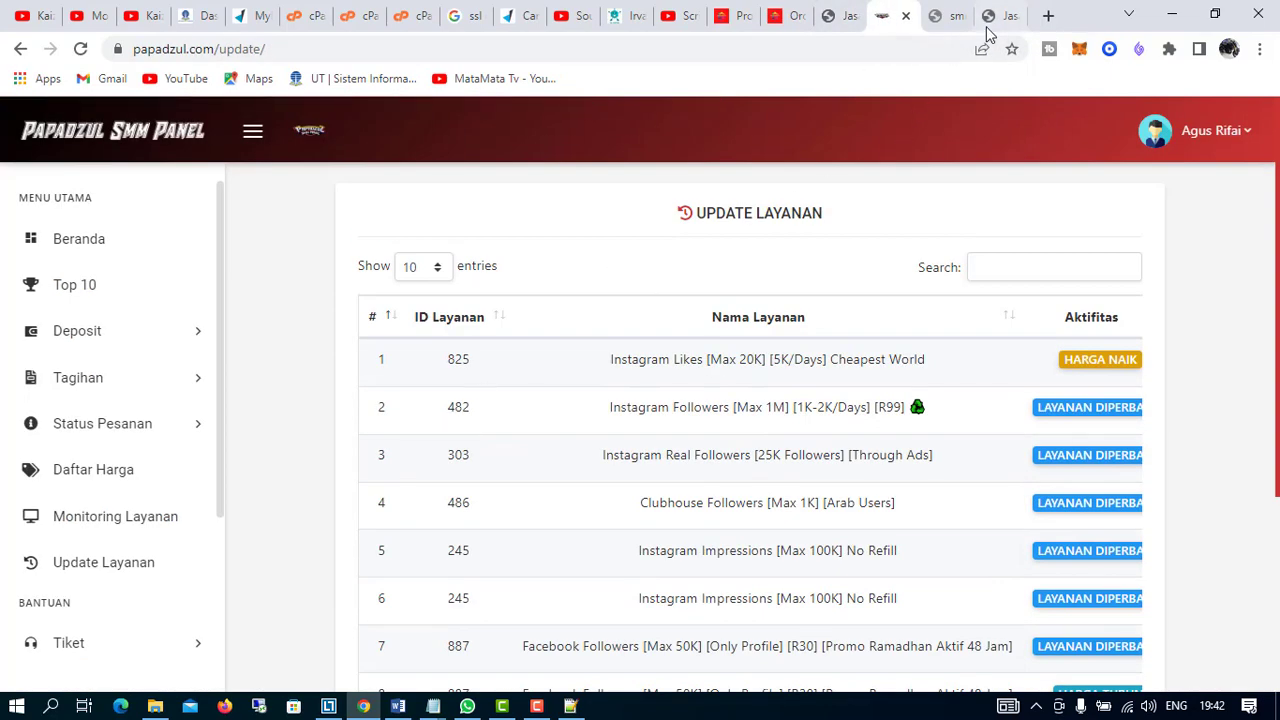
pyautogui.click(993, 20)
pyautogui.scroll(6, 451, 482)
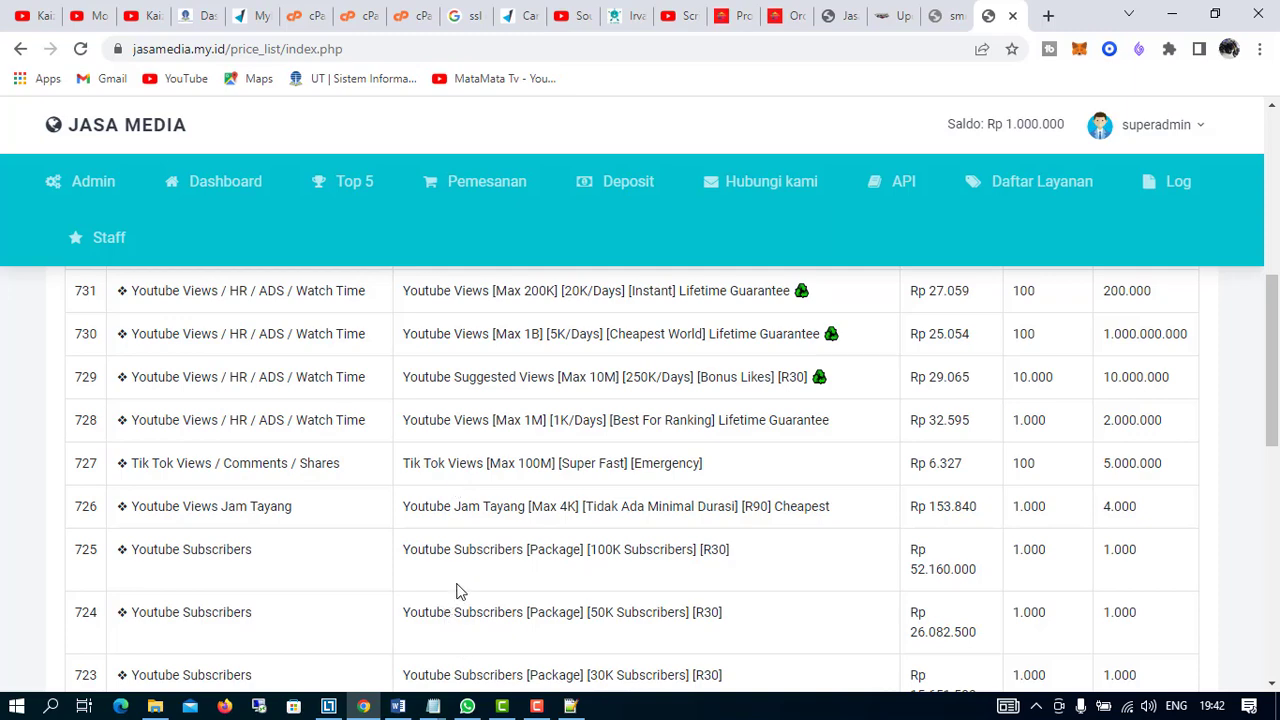
# Step: Review the cara-install notes, then the cronjobs file with refund.php, status.php and service.php commands
pyautogui.click(433, 706)
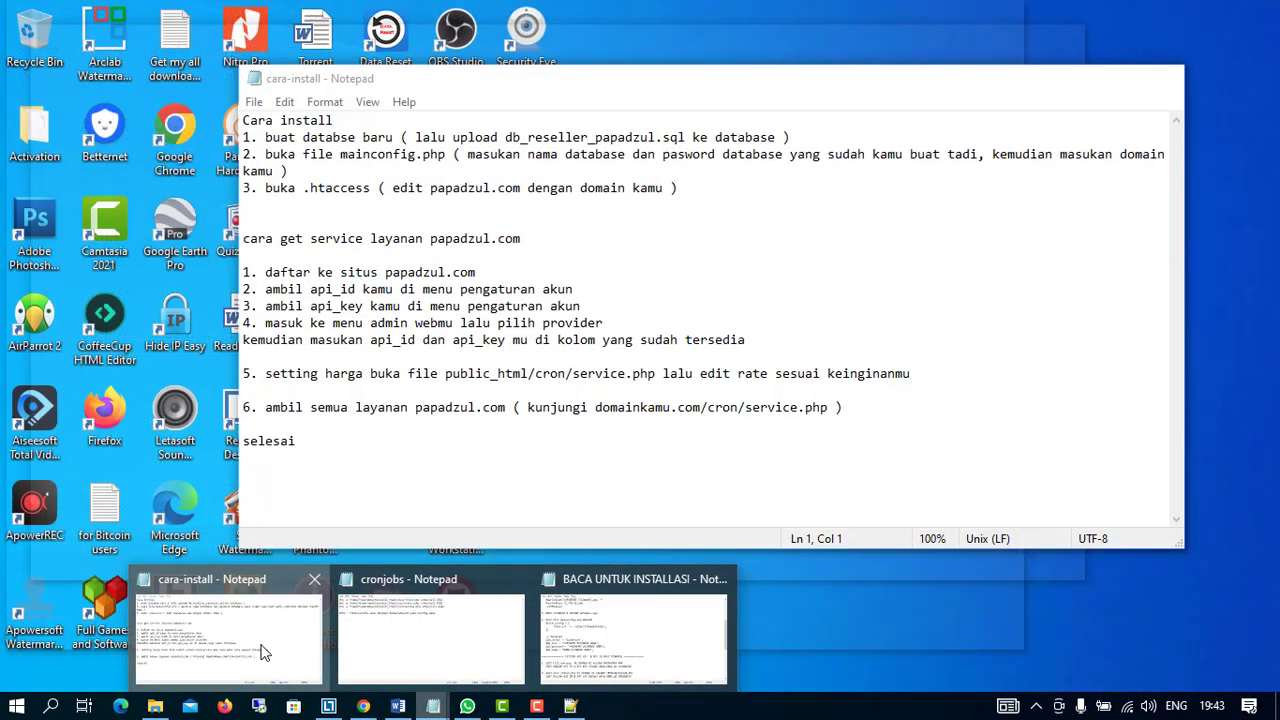
pyautogui.click(262, 652)
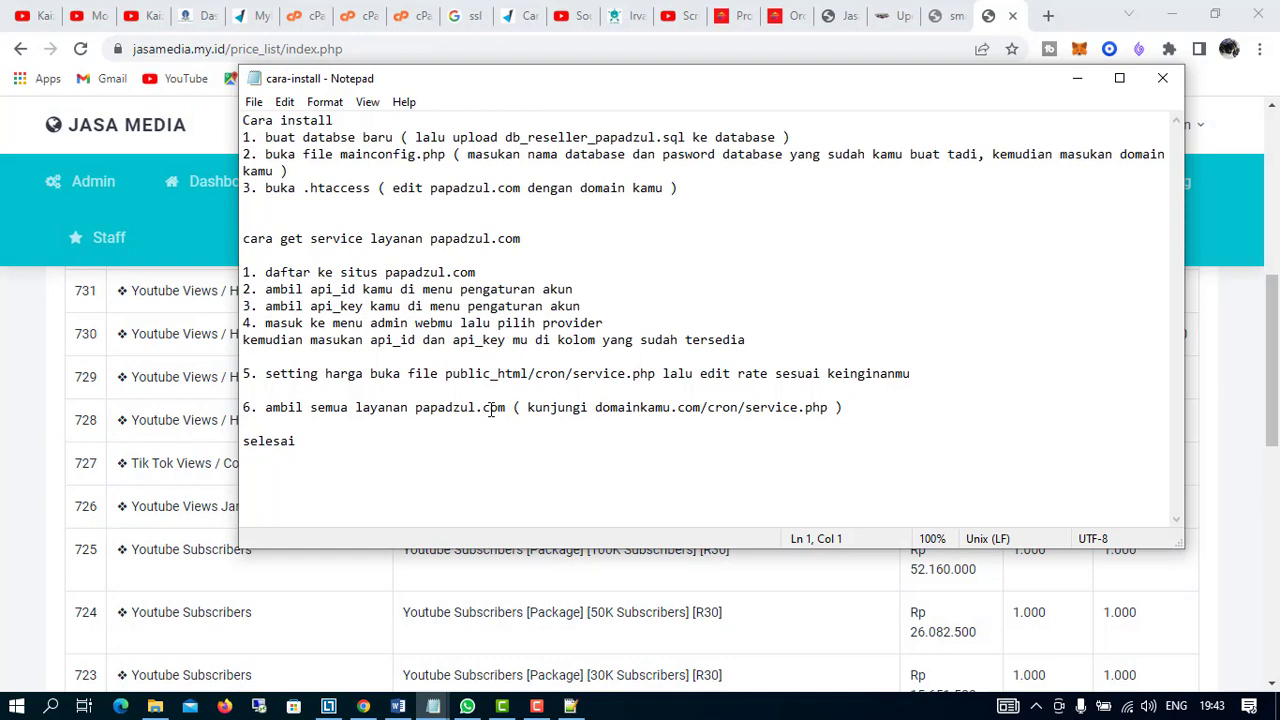
pyautogui.click(431, 706)
pyautogui.click(426, 680)
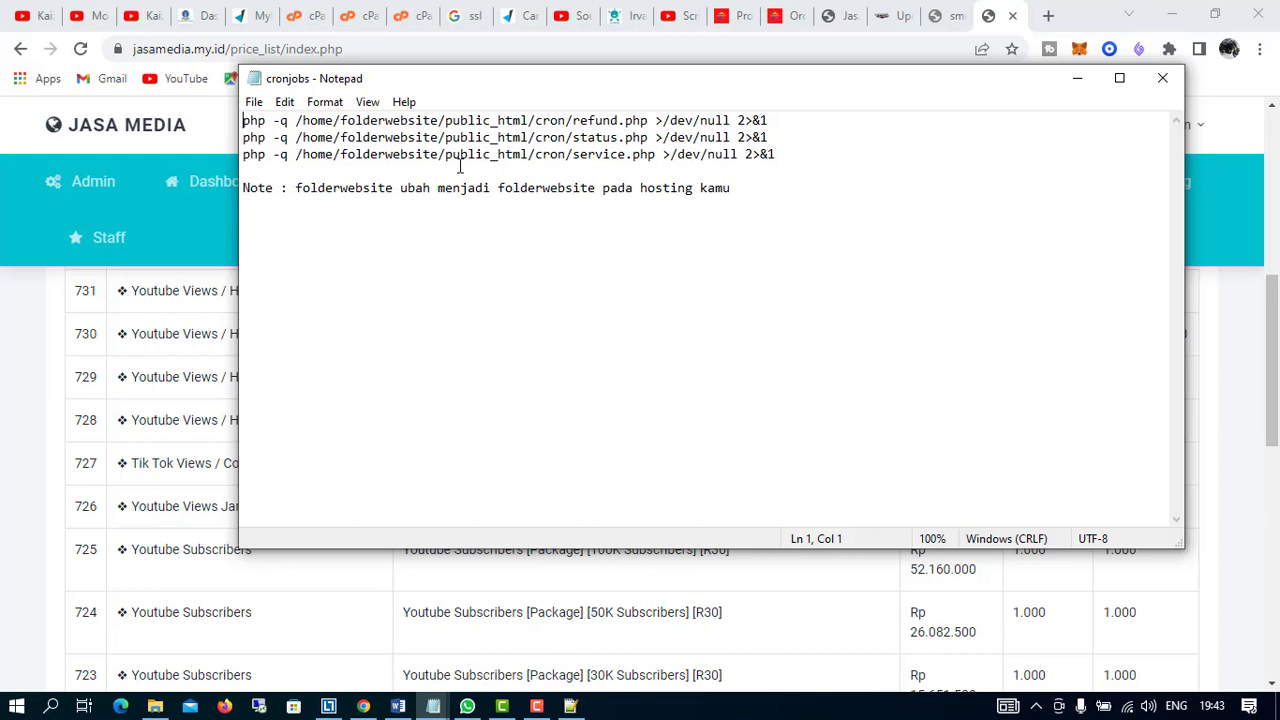
pyautogui.click(346, 18)
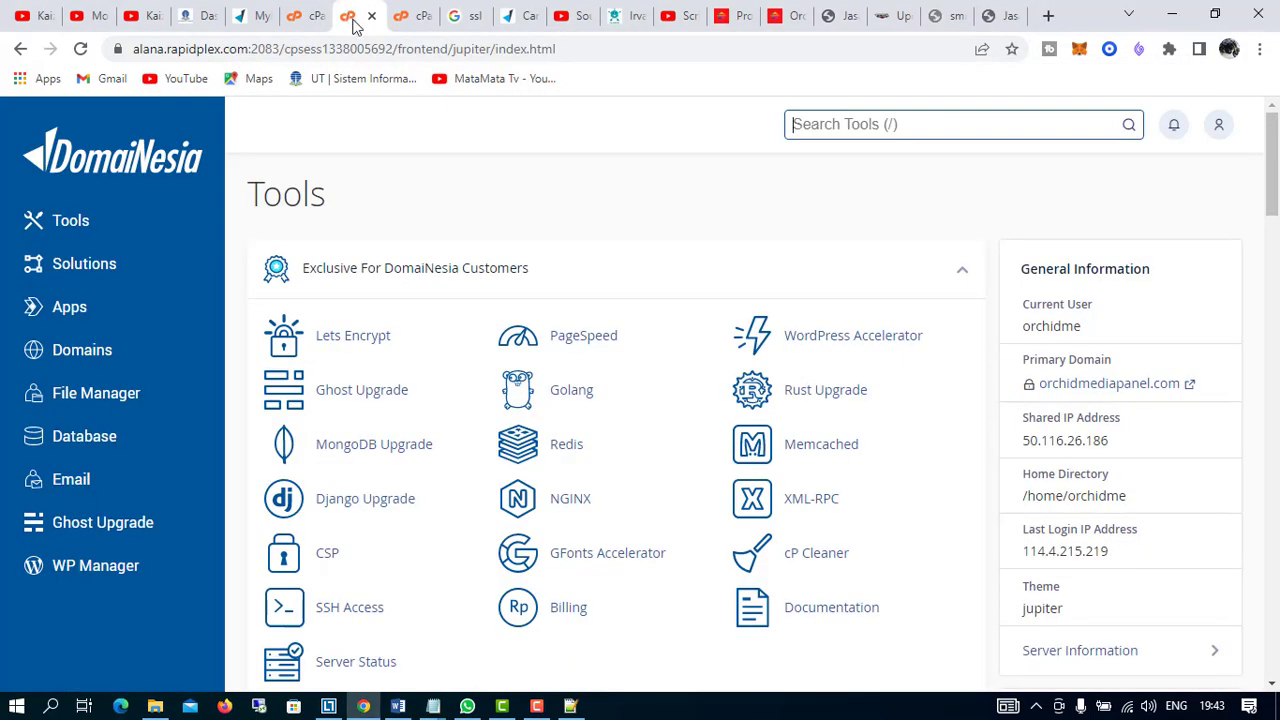
# Step: Open Cron Jobs from cPanel's Advanced section, showing the empty Add New Cron Job form
pyautogui.scroll(-4, 329, 491)
pyautogui.scroll(-10, 335, 501)
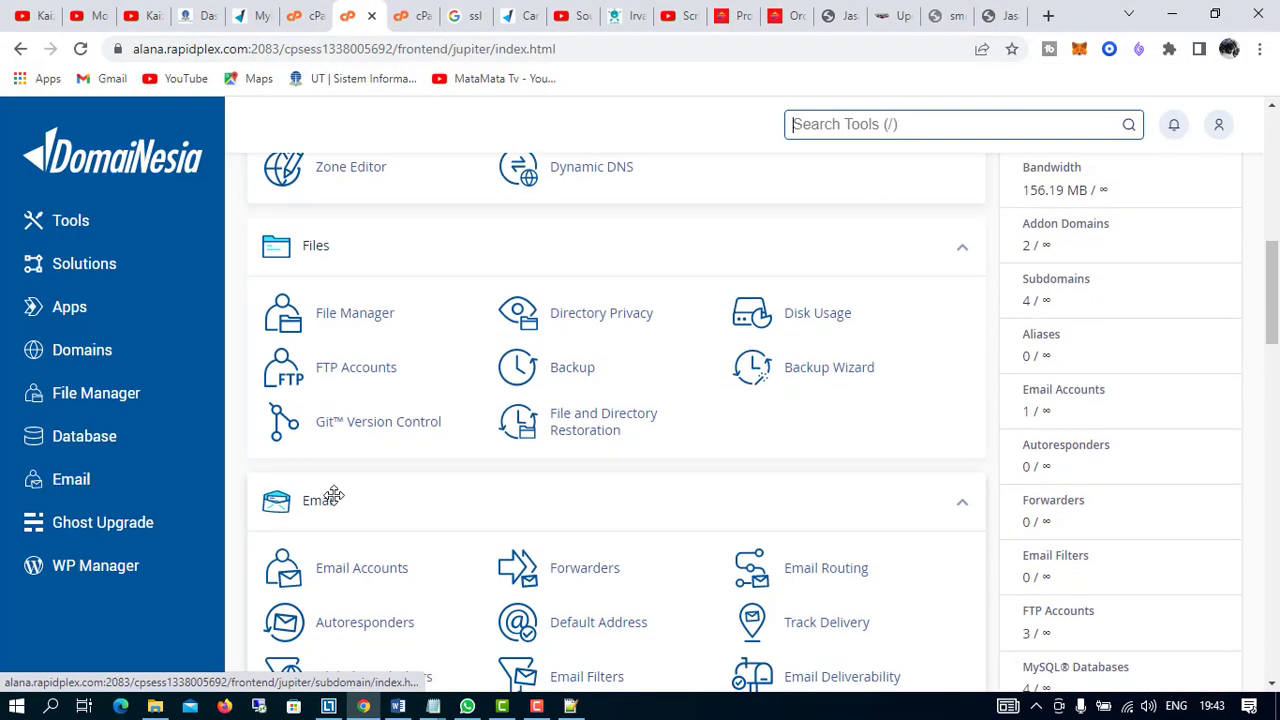
pyautogui.scroll(-3, 338, 504)
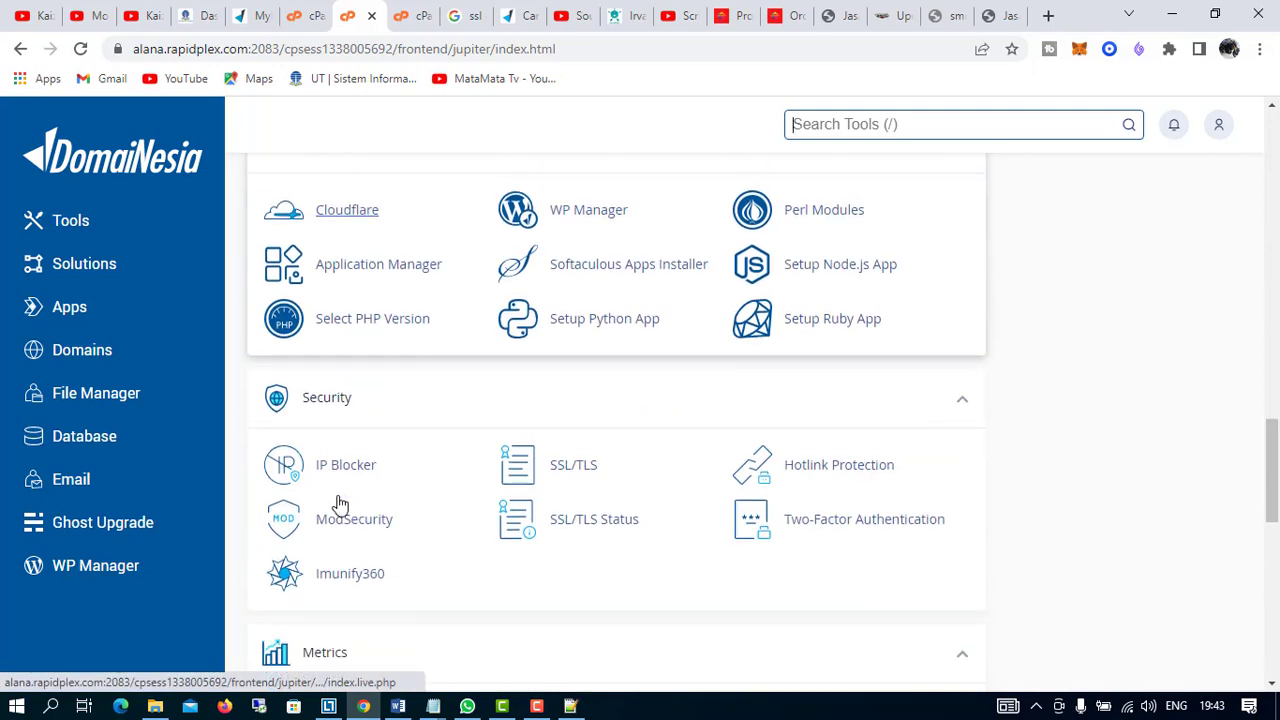
pyautogui.scroll(-3, 337, 503)
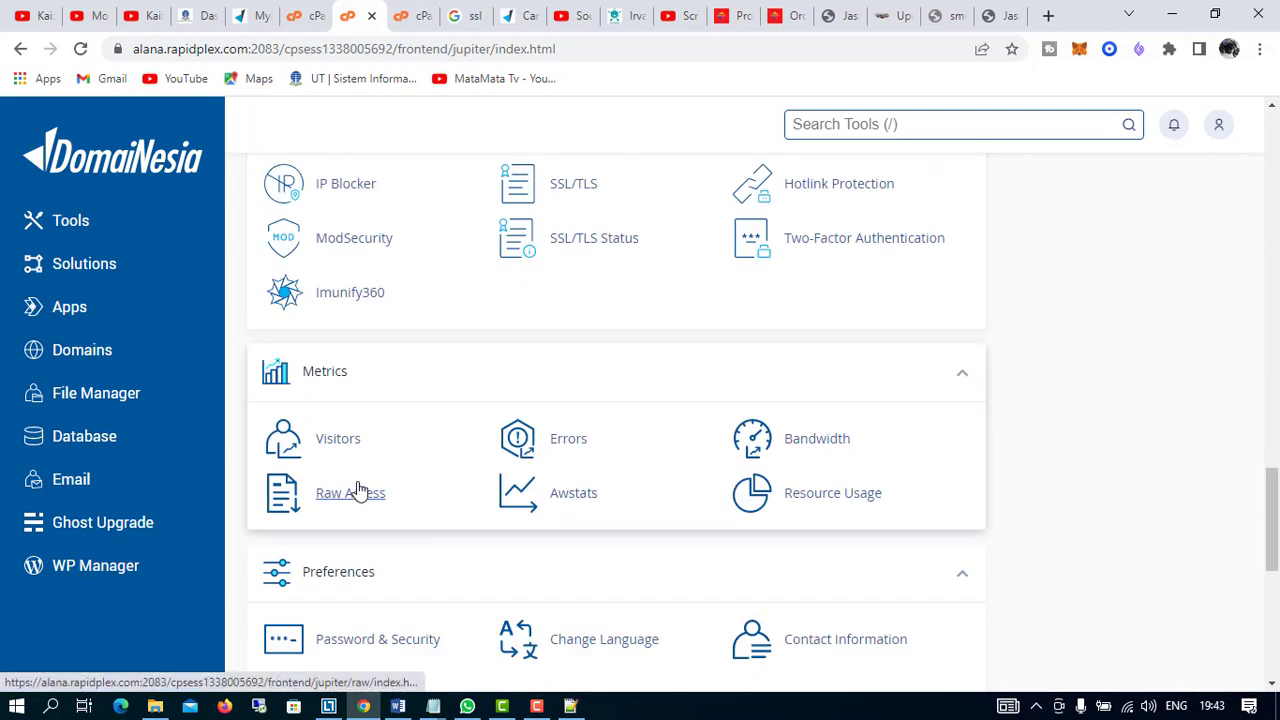
pyautogui.scroll(-3, 357, 491)
pyautogui.scroll(-2, 360, 475)
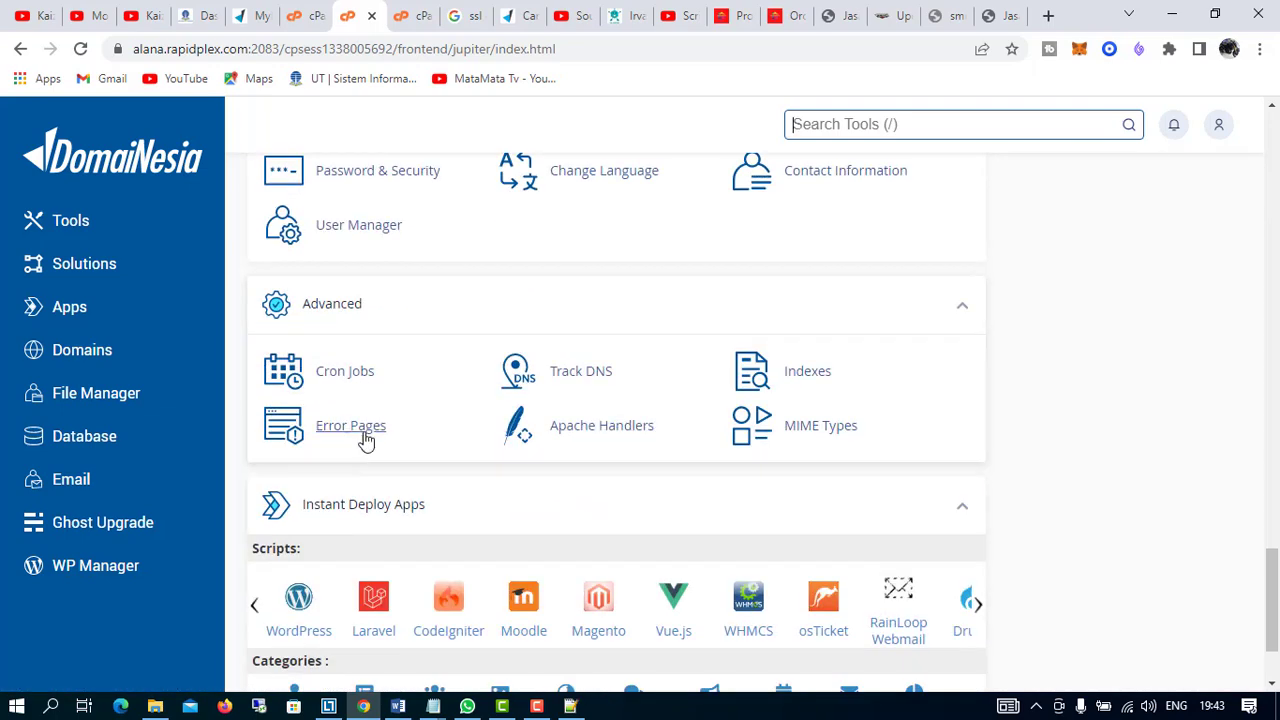
pyautogui.click(347, 383)
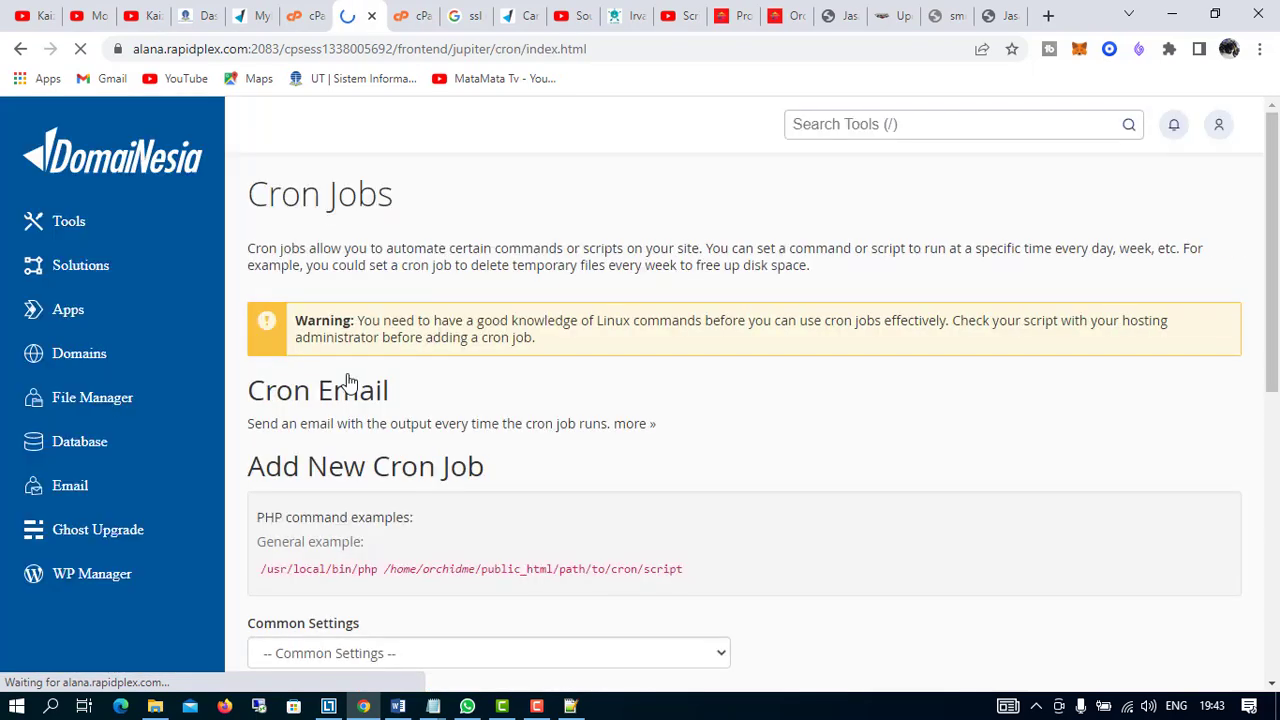
pyautogui.scroll(-2, 429, 423)
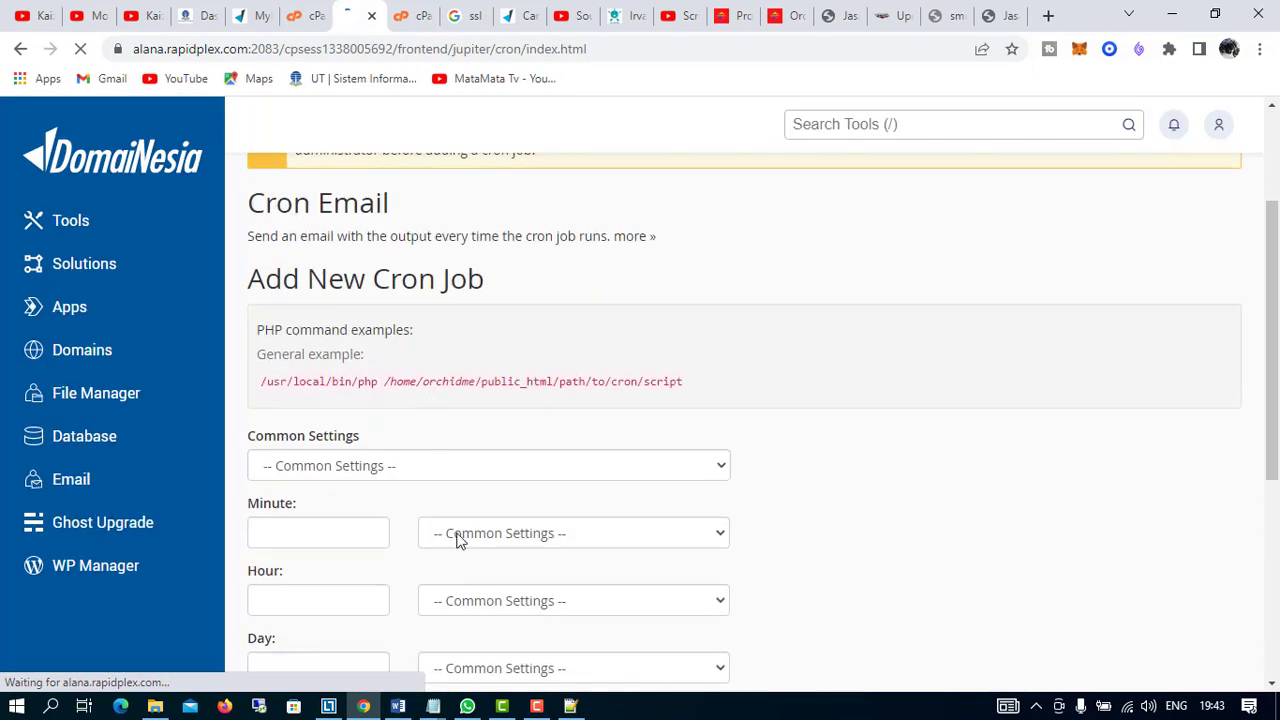
pyautogui.click(433, 706)
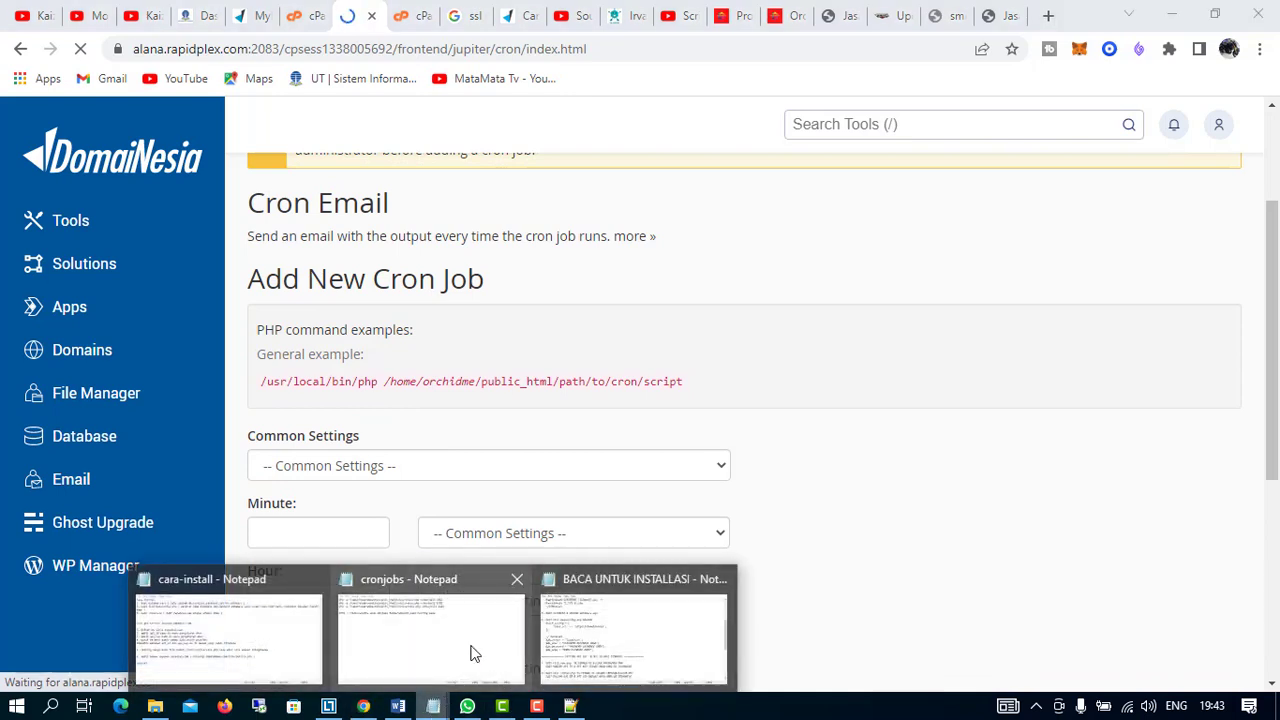
# Step: Copy the refund.php cron command from line 1 and paste it onto line 9 below the note
pyautogui.click(474, 653)
pyautogui.moveTo(797, 121); pyautogui.dragTo(242, 121)
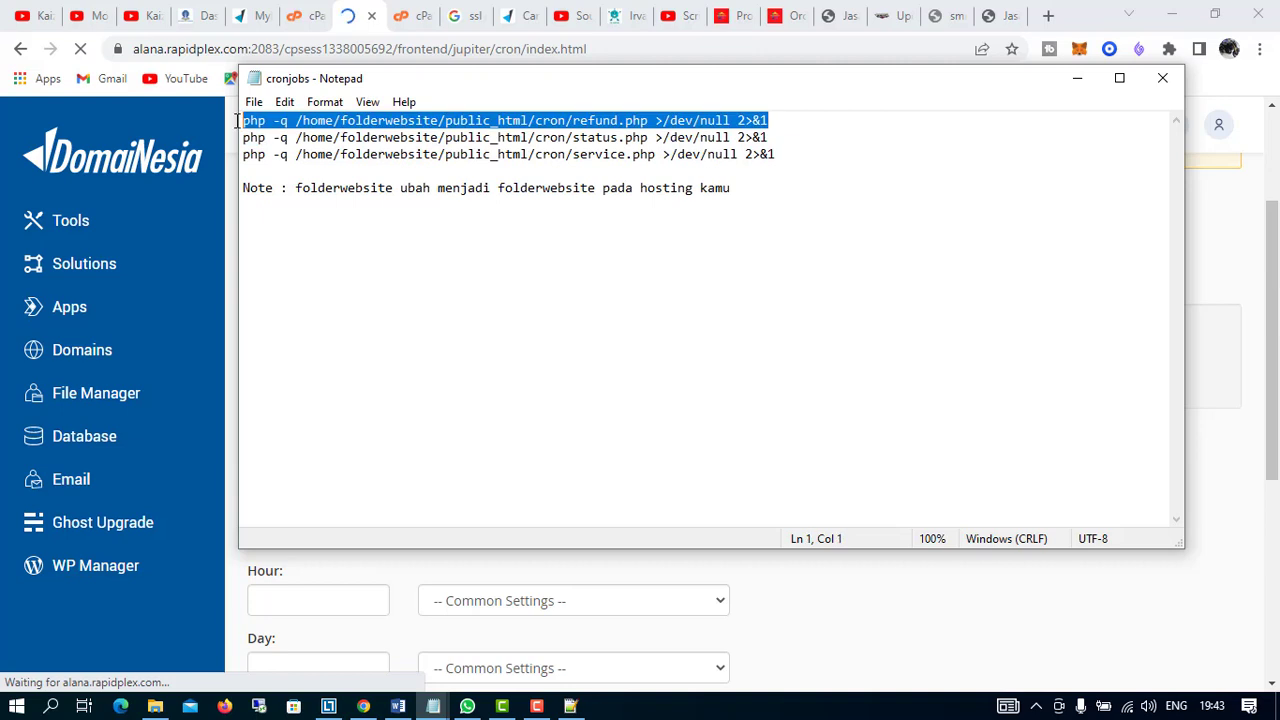
pyautogui.rightClick(278, 121)
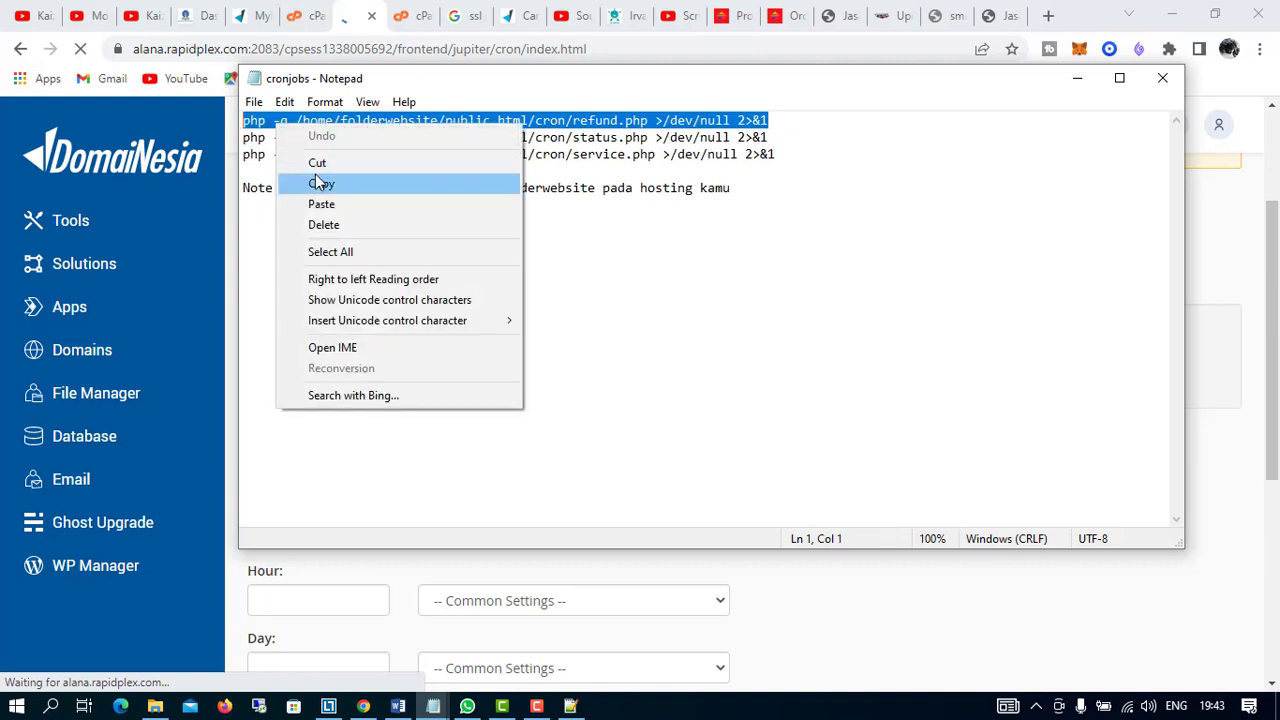
pyautogui.click(320, 185)
pyautogui.click(740, 190)
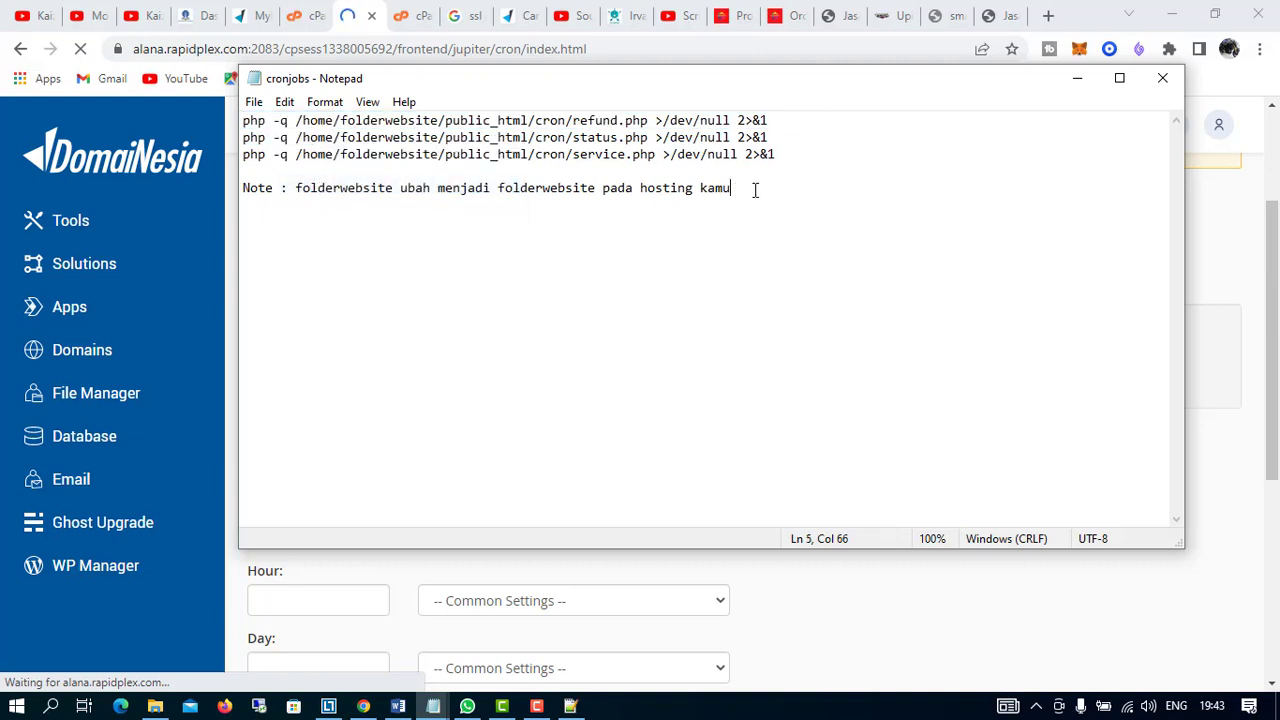
pyautogui.press('Return')
pyautogui.press('Return')
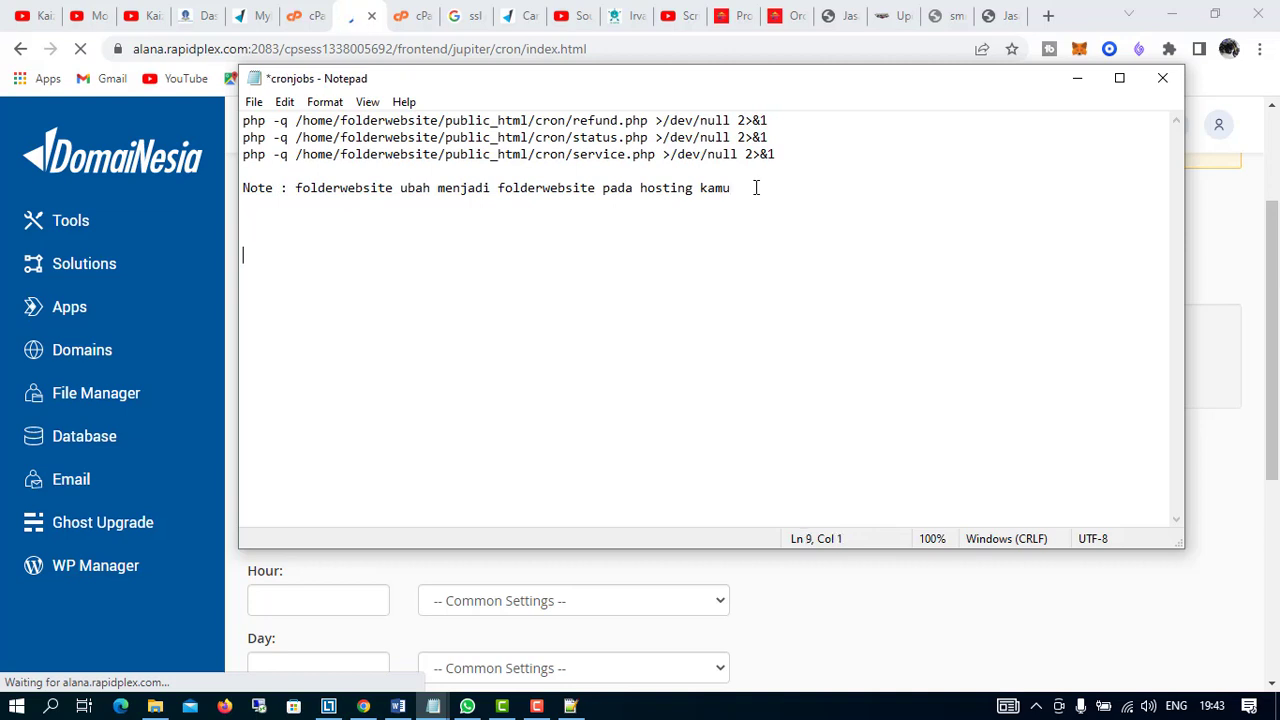
pyautogui.hotkey('ctrl', 'v')
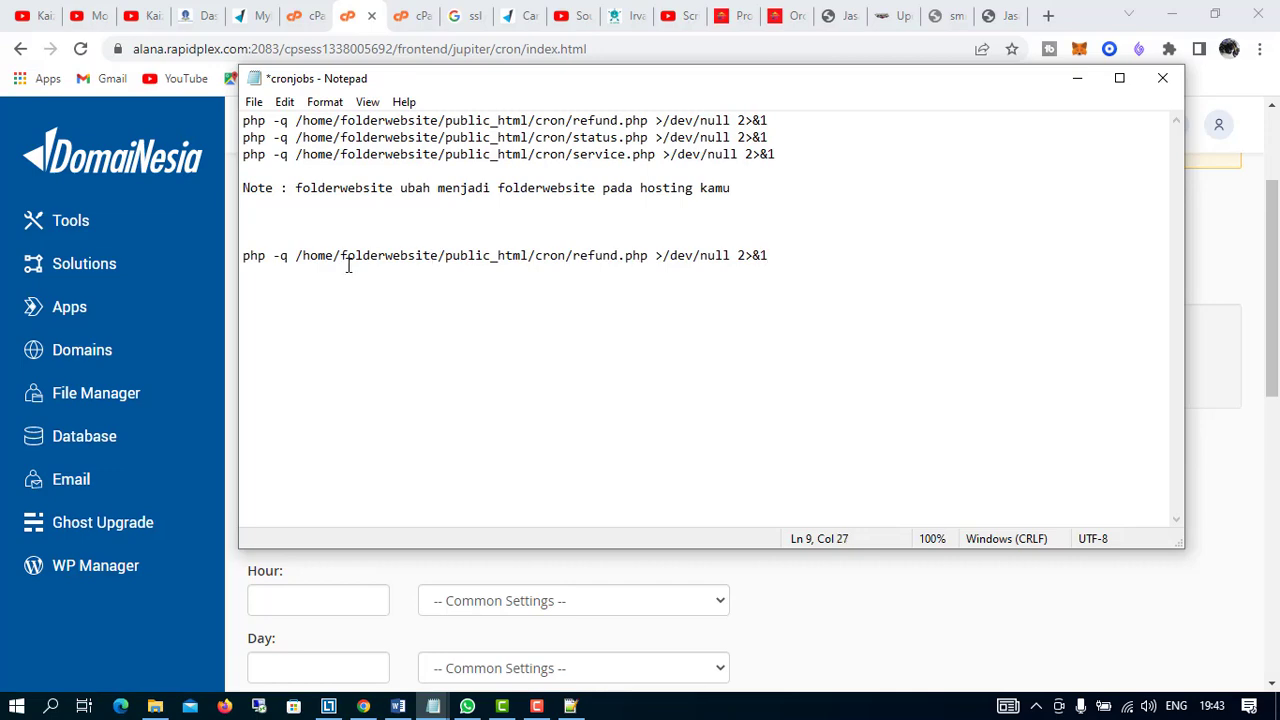
pyautogui.click(405, 16)
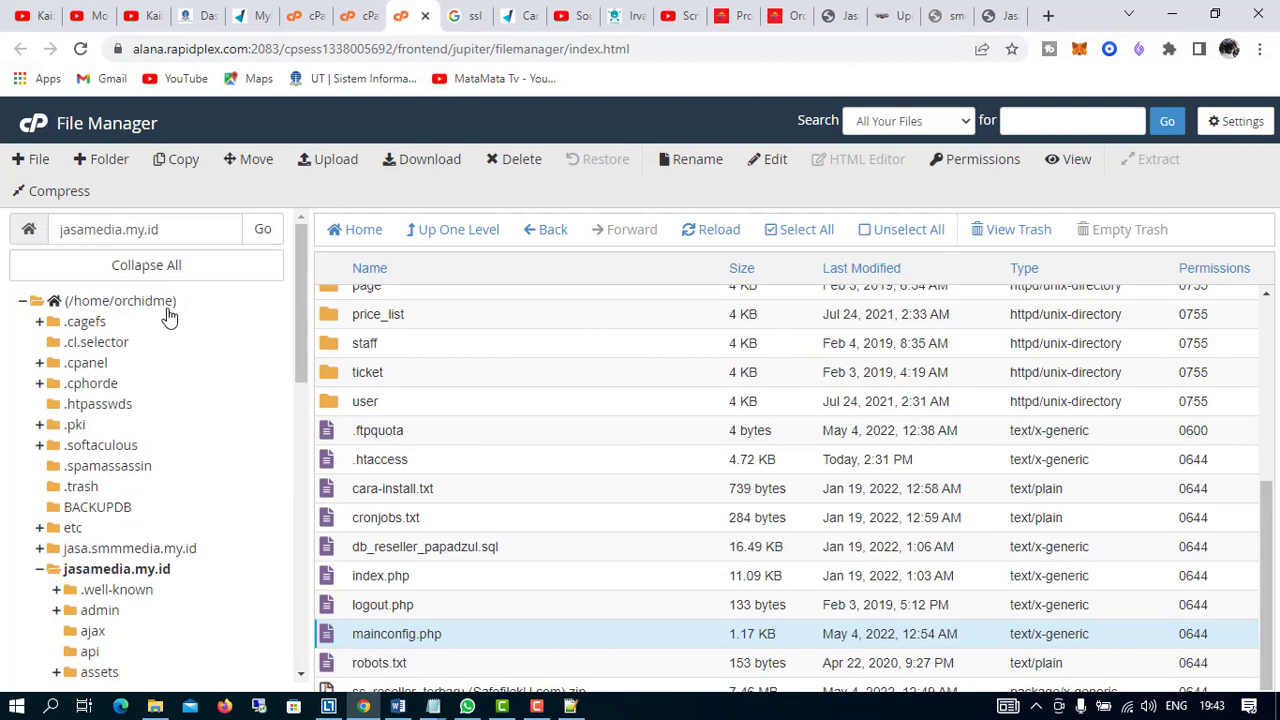
# Step: Replace the 'folderwebsite' placeholder in the pasted refund command with the account's home folder name
pyautogui.click(432, 707)
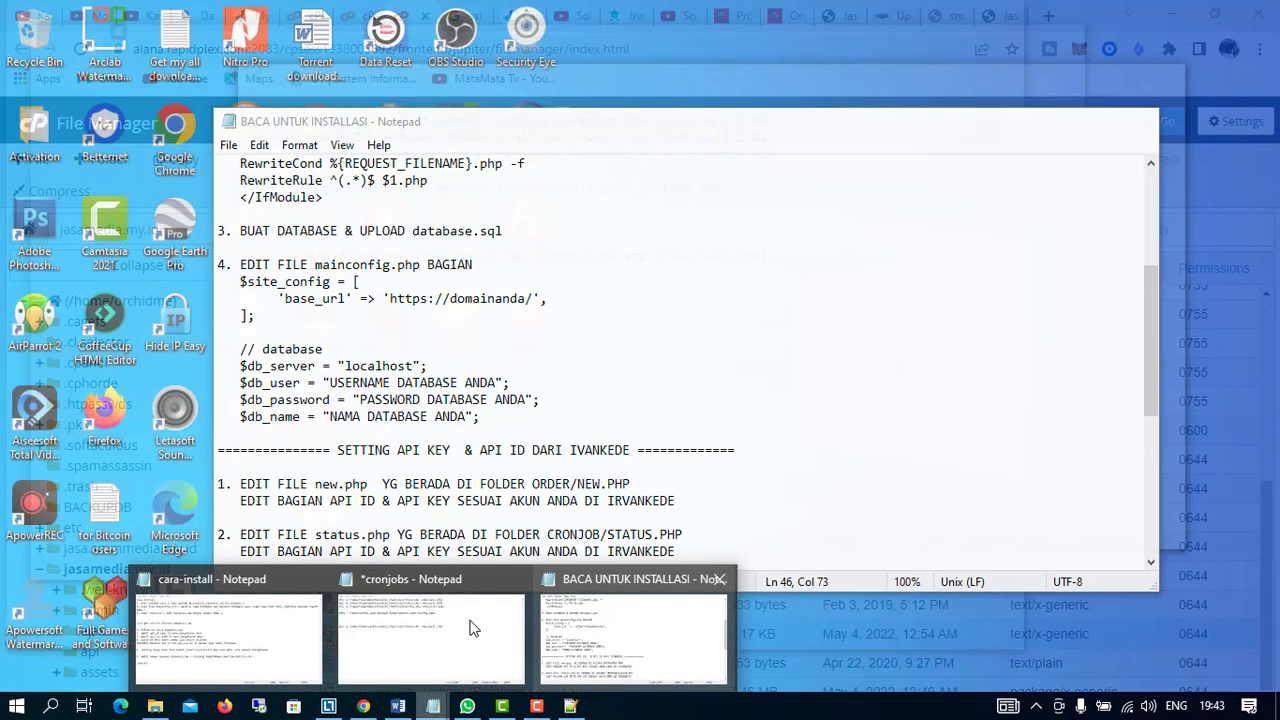
pyautogui.click(458, 619)
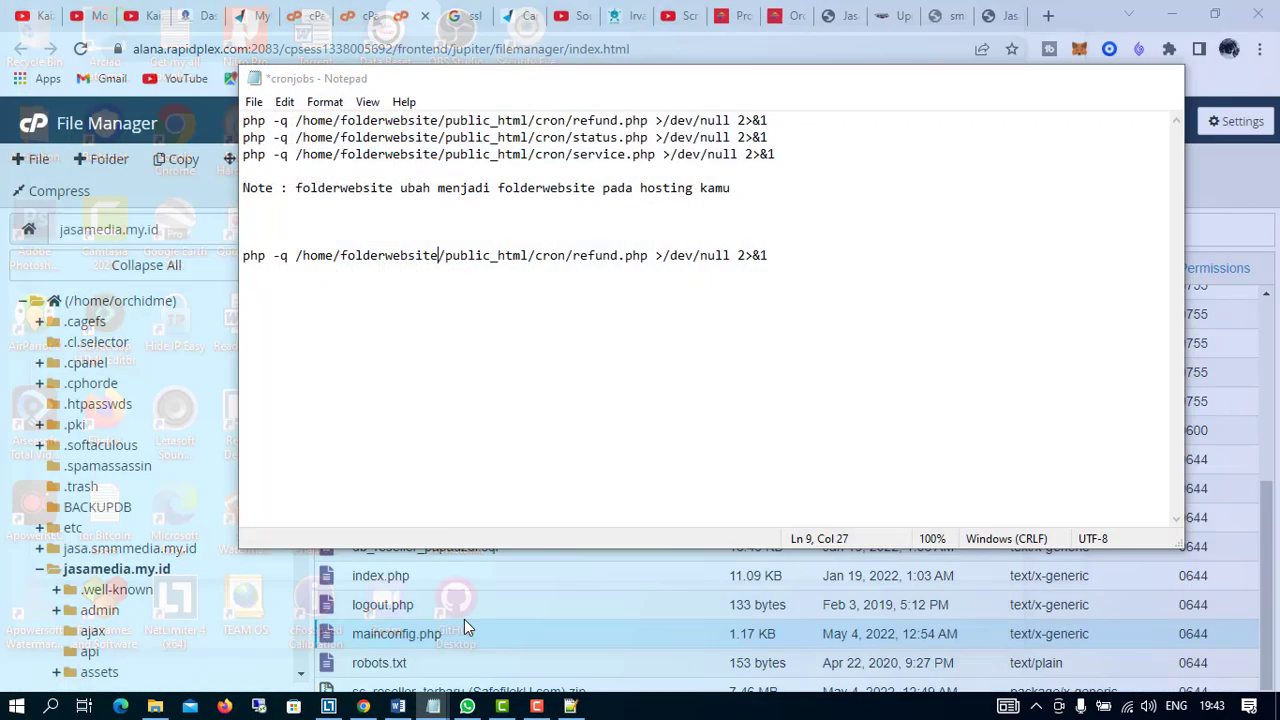
pyautogui.press('BackSpace')
pyautogui.press('BackSpace')
pyautogui.press('BackSpace')
pyautogui.press('BackSpace')
pyautogui.press('BackSpace')
pyautogui.press('BackSpace')
pyautogui.press('BackSpace')
pyautogui.press('BackSpace')
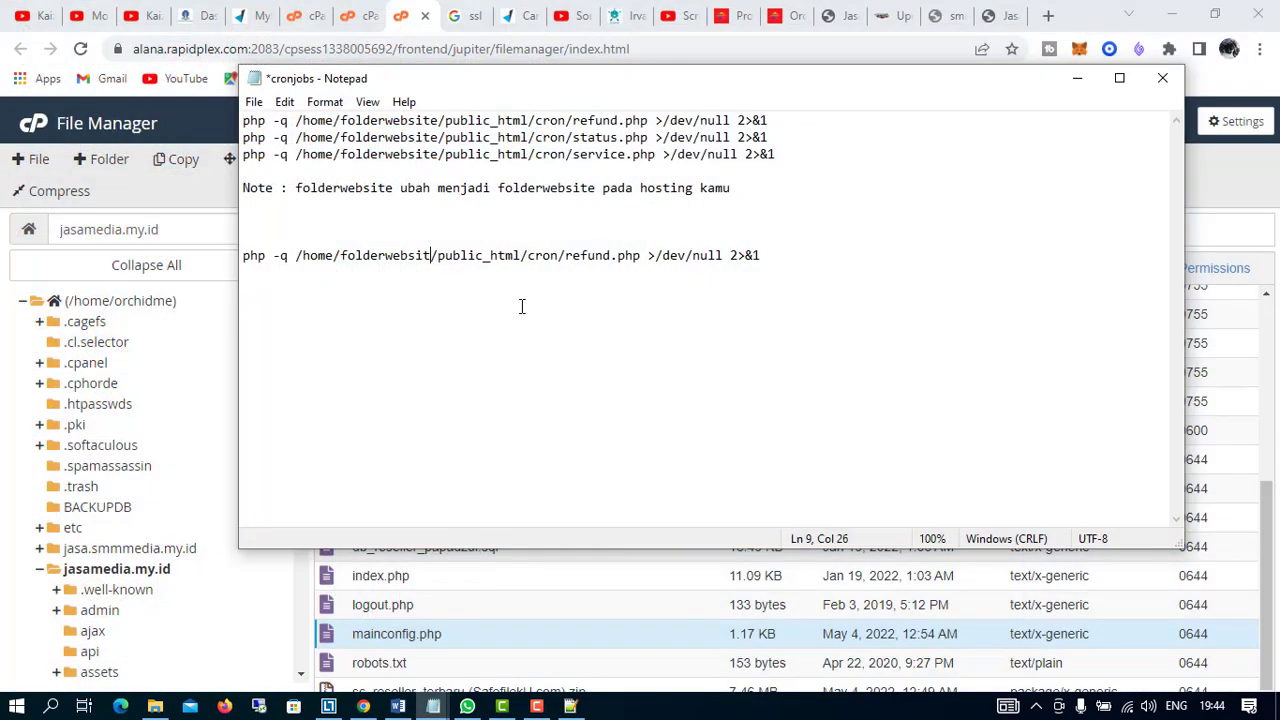
pyautogui.press('BackSpace')
pyautogui.press('BackSpace')
pyautogui.press('BackSpace')
pyautogui.press('BackSpace')
pyautogui.press('BackSpace')
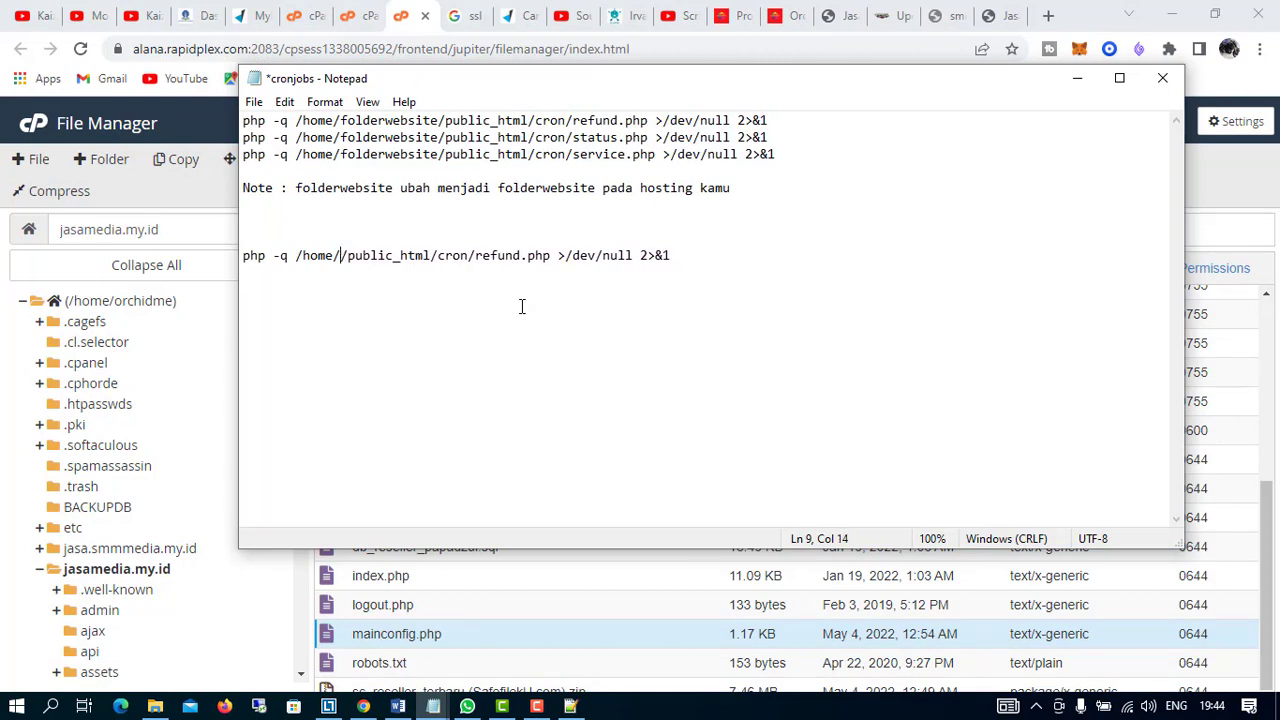
pyautogui.write('o')
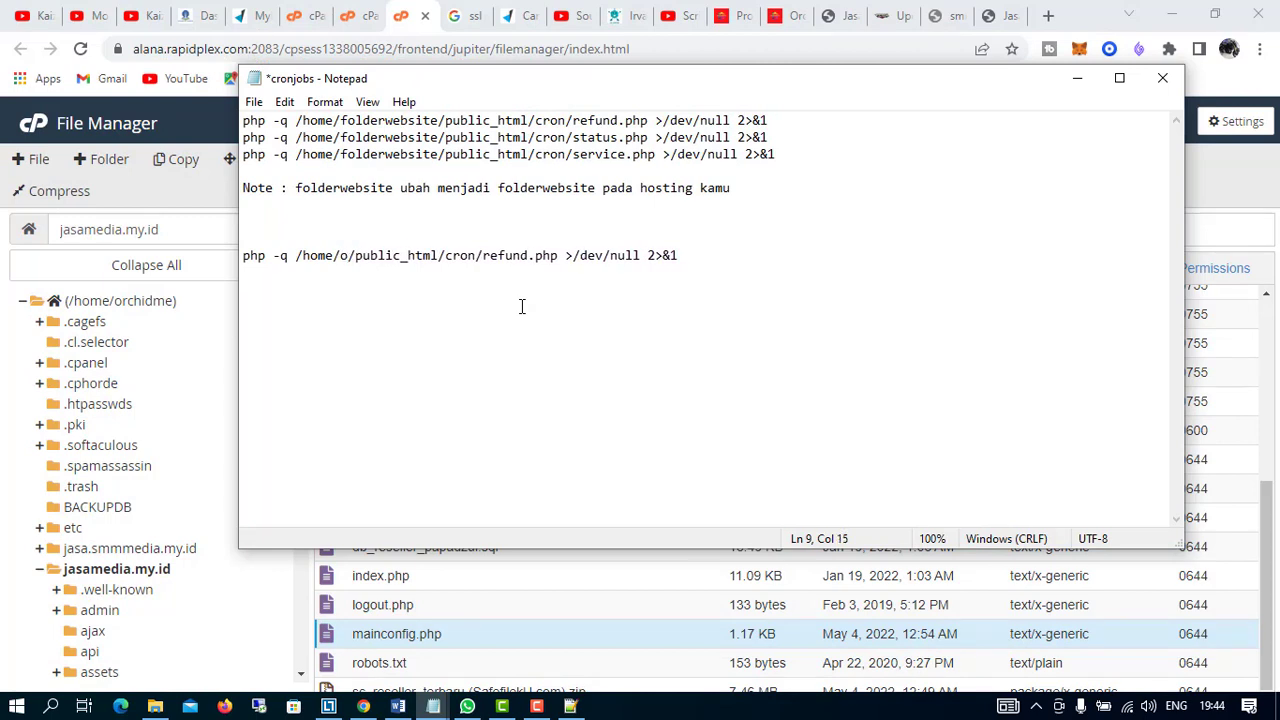
pyautogui.write('rch')
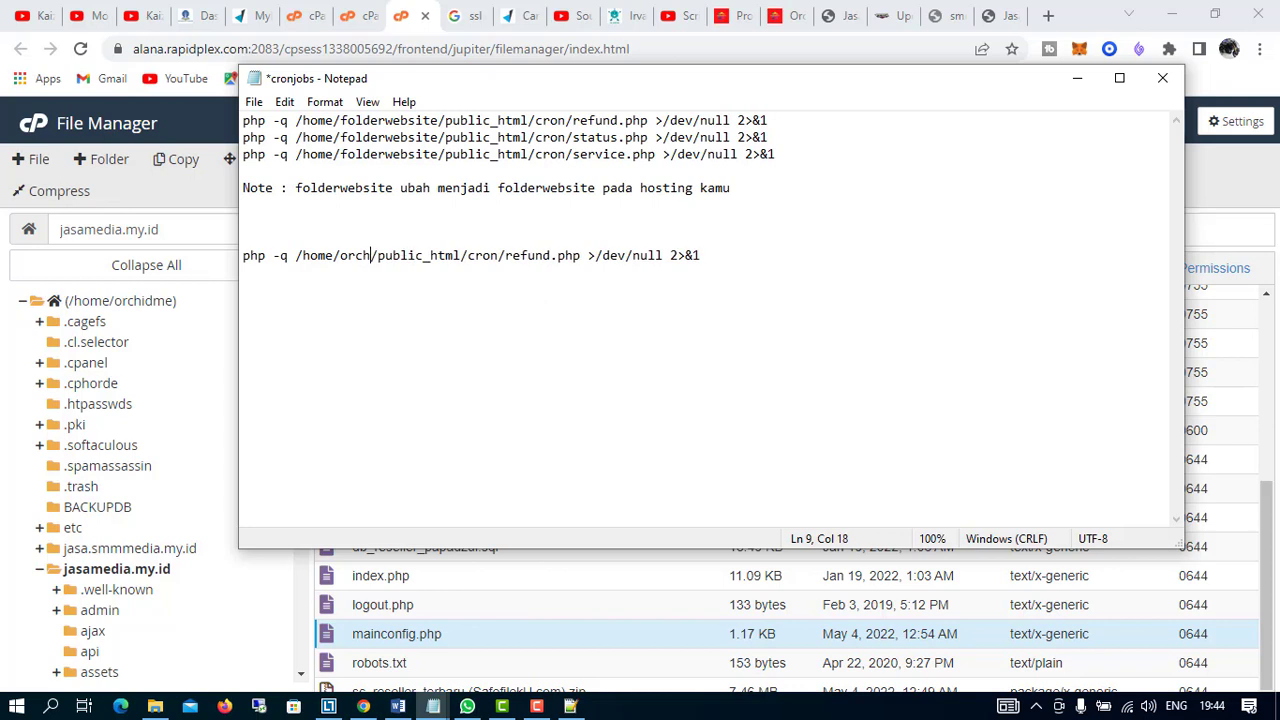
pyautogui.write('i')
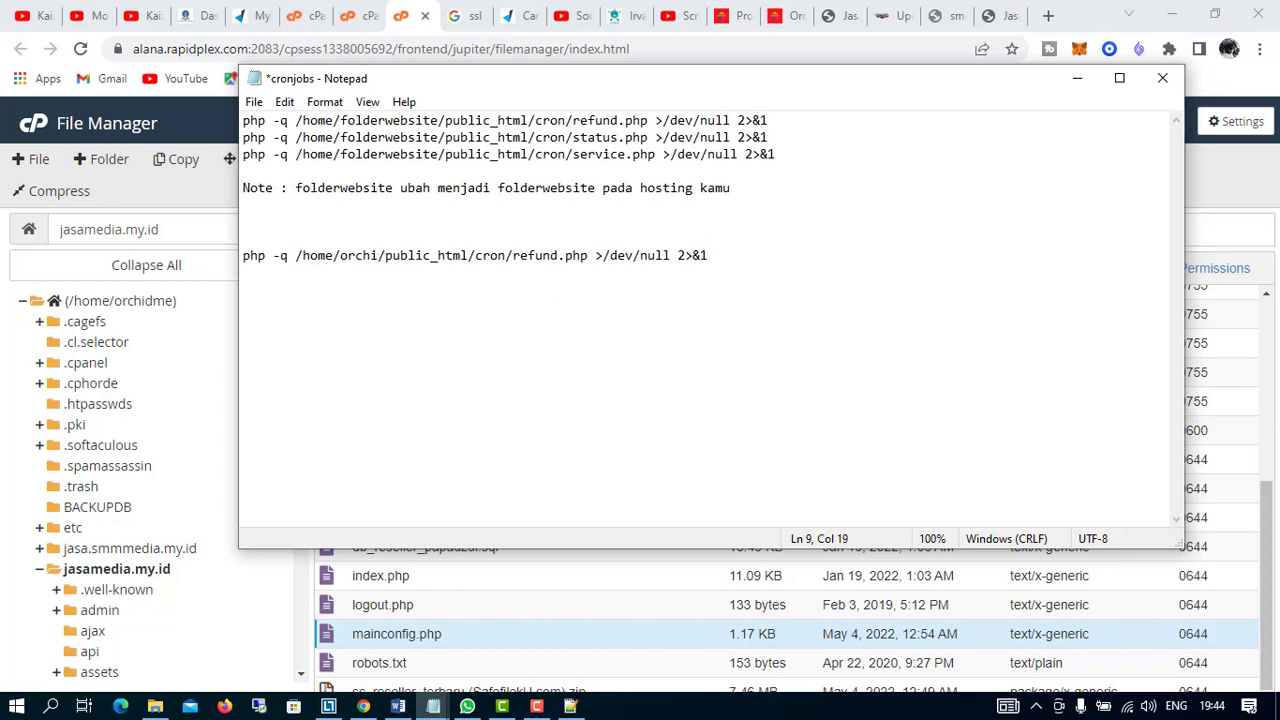
pyautogui.write('dme')
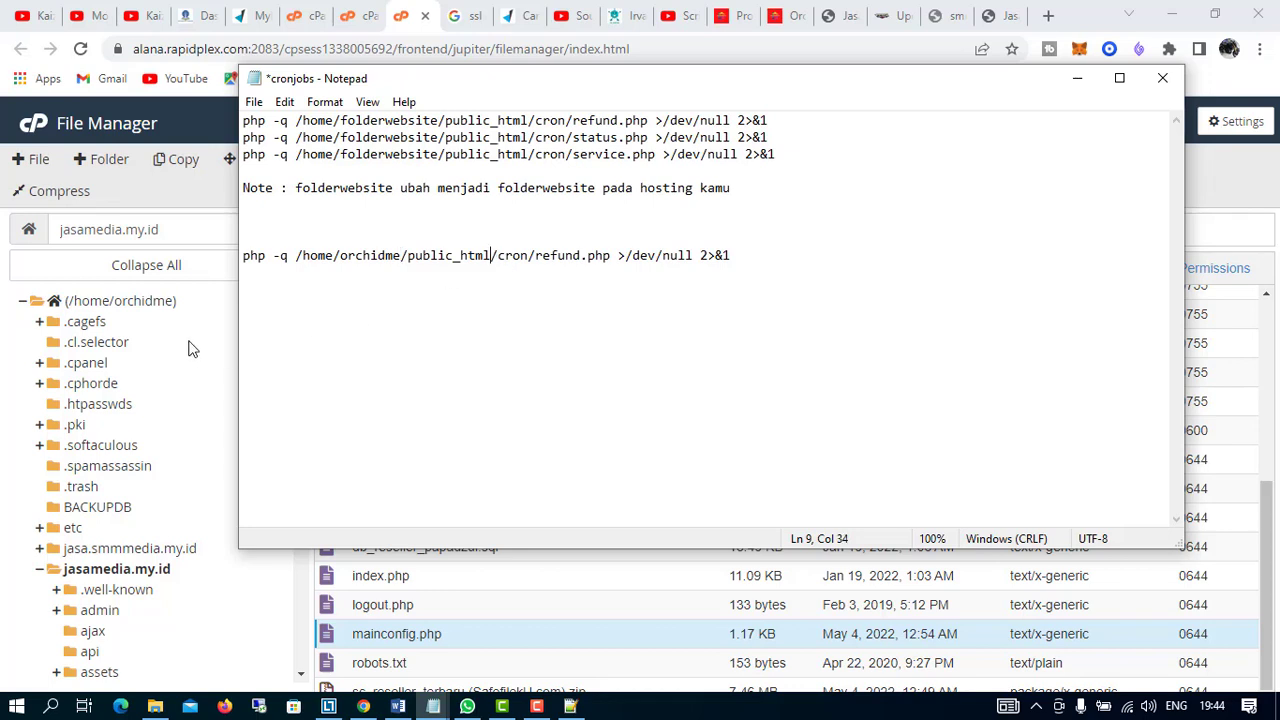
# Step: Open the jasamedia.my.id folder in File Manager to check its subfolder names
pyautogui.click(297, 579)
pyautogui.scroll(3, 268, 465)
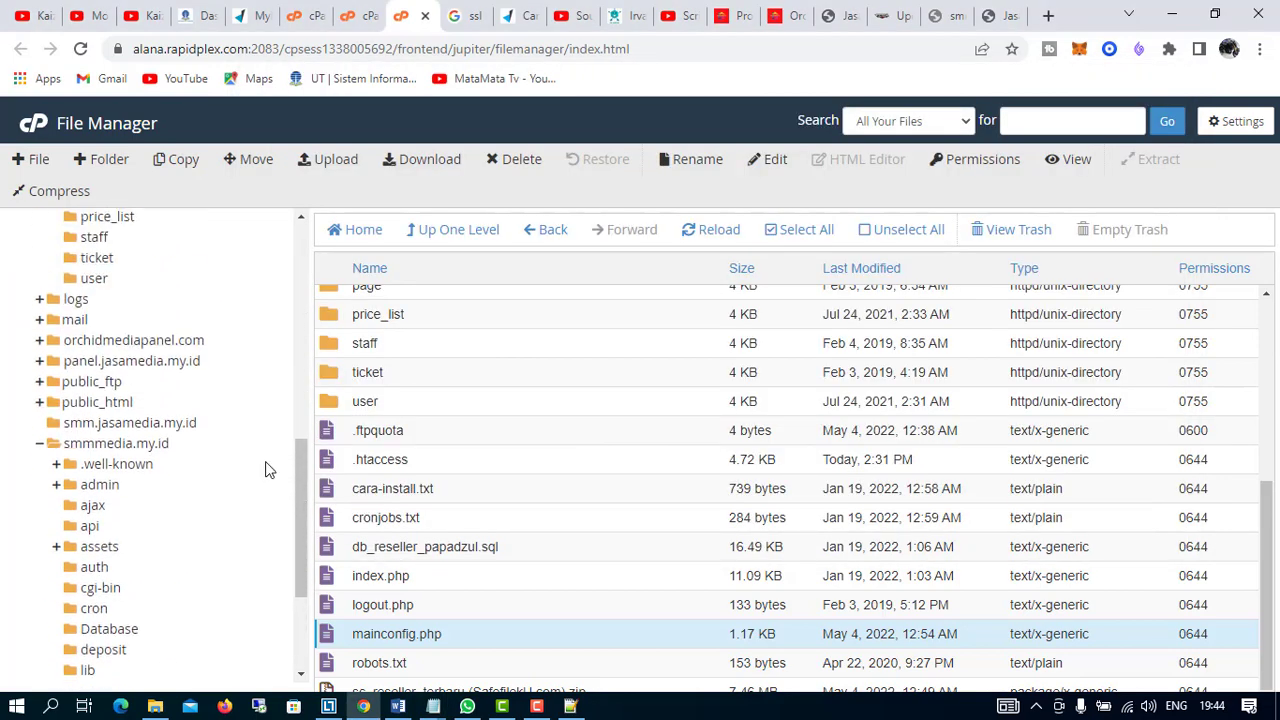
pyautogui.scroll(8, 268, 465)
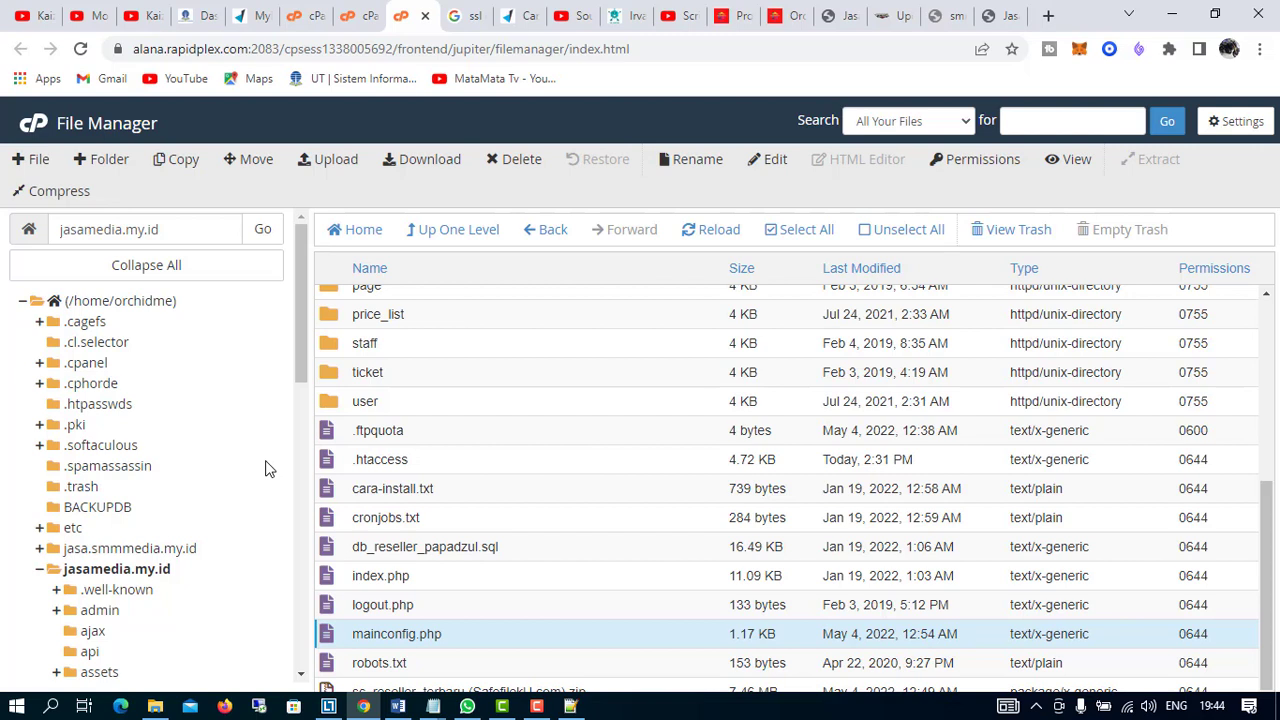
pyautogui.scroll(-3, 265, 468)
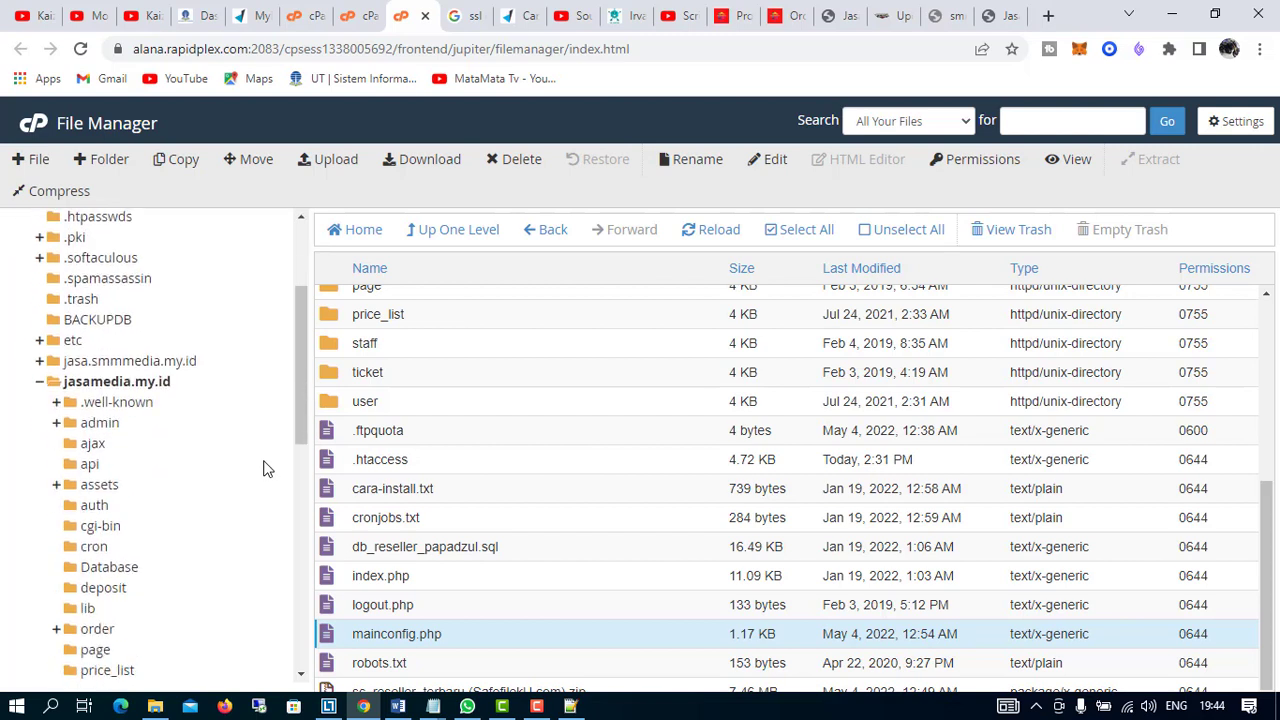
pyautogui.click(137, 389)
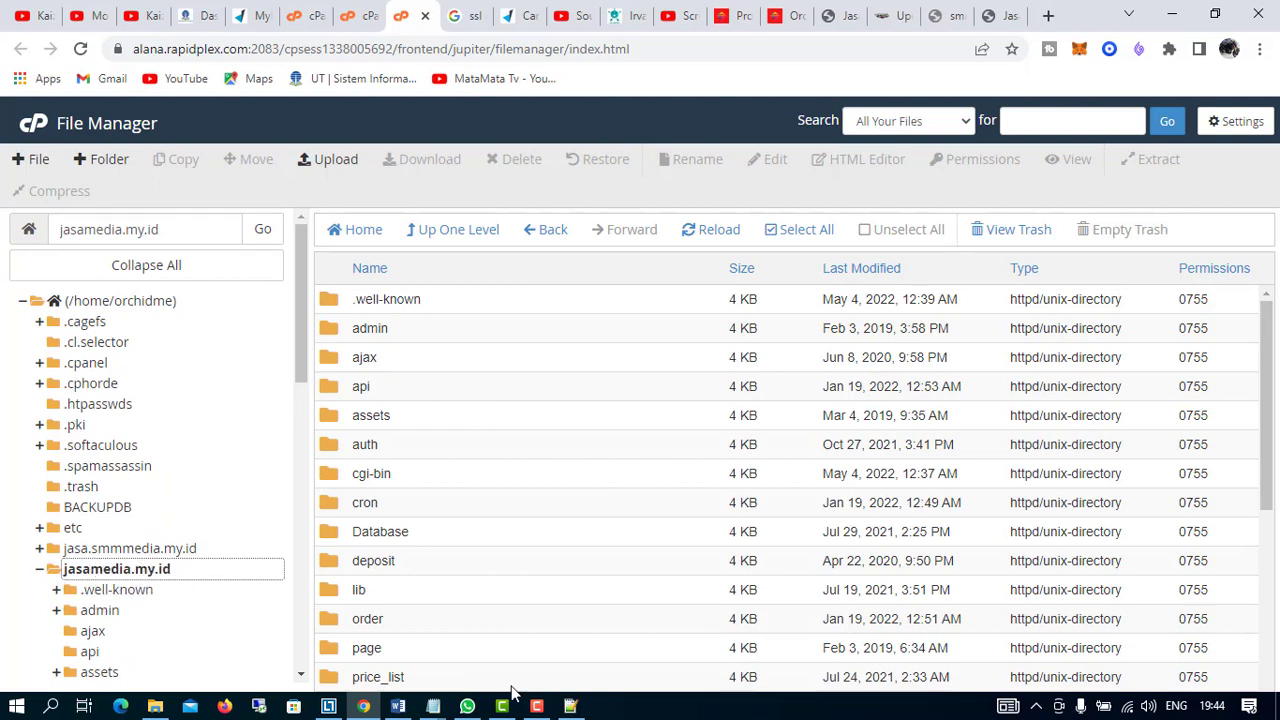
pyautogui.click(433, 706)
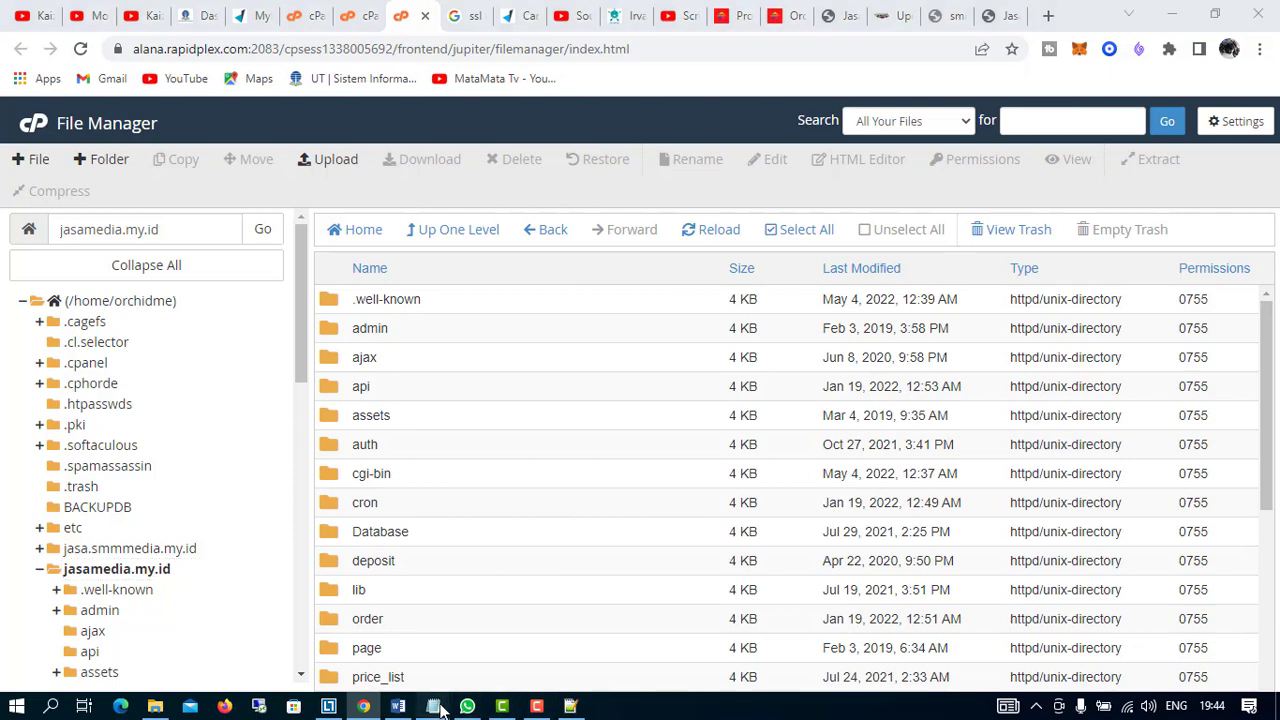
# Step: Point the refund cron command at jasamedia.my.id/cron/refund.php and copy the whole line
pyautogui.click(457, 642)
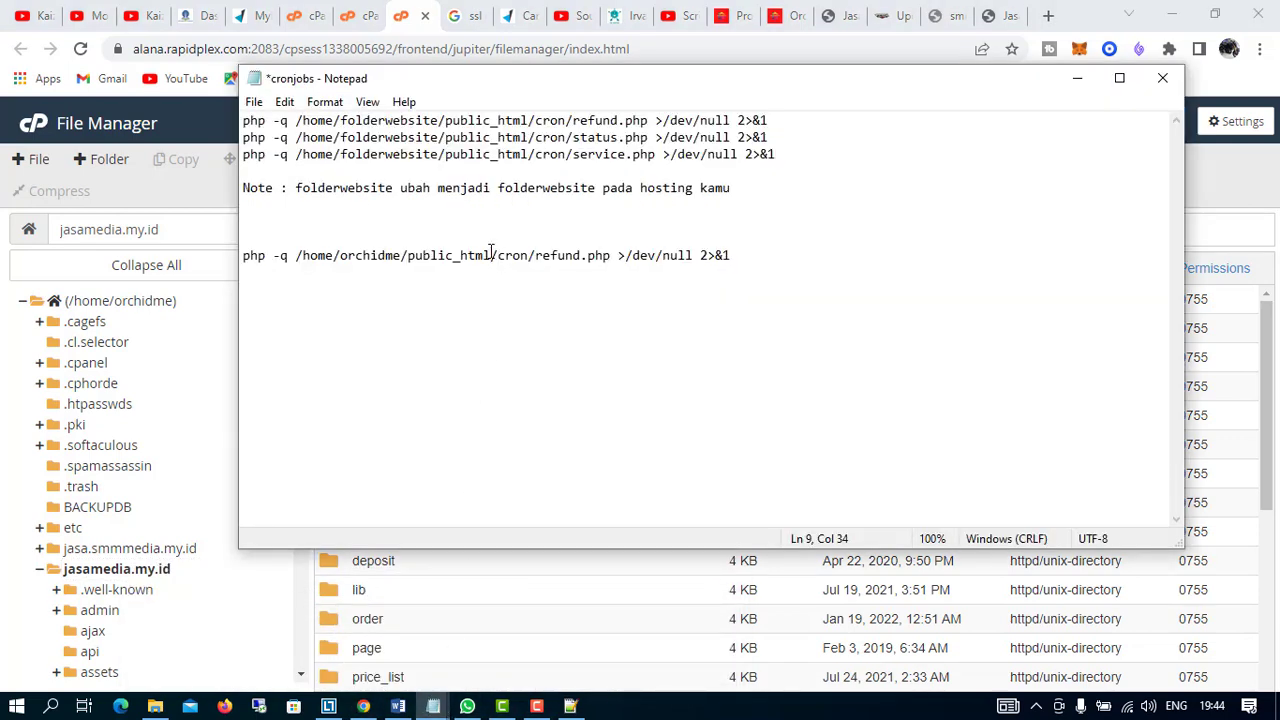
pyautogui.press('BackSpace')
pyautogui.press('BackSpace')
pyautogui.press('BackSpace')
pyautogui.press('BackSpace')
pyautogui.press('BackSpace')
pyautogui.press('BackSpace')
pyautogui.press('BackSpace')
pyautogui.press('BackSpace')
pyautogui.press('BackSpace')
pyautogui.press('BackSpace')
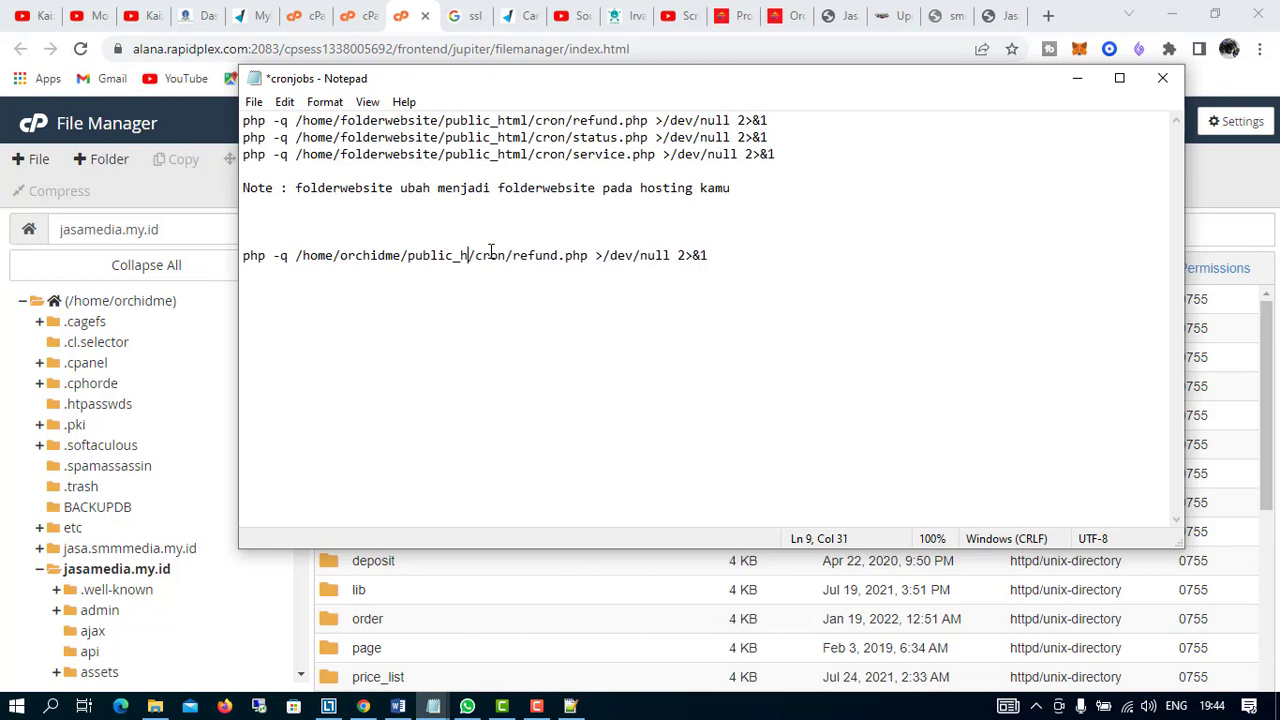
pyautogui.press('BackSpace')
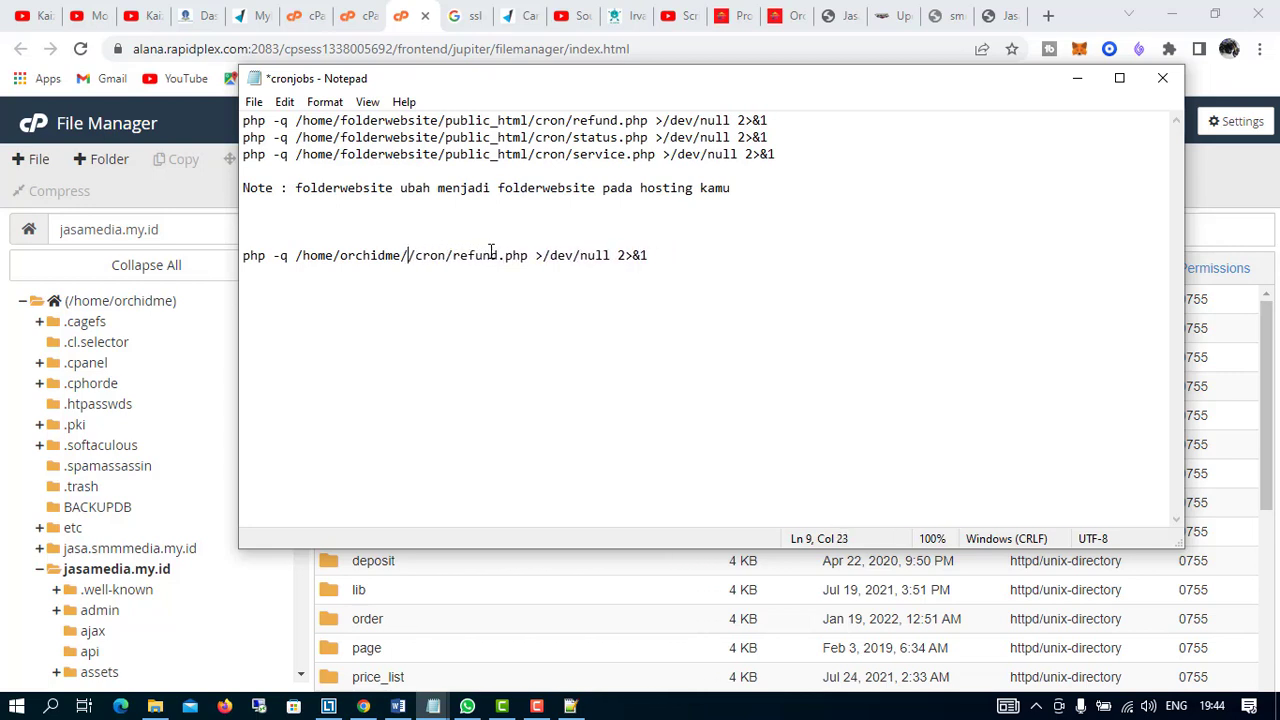
pyautogui.write('j')
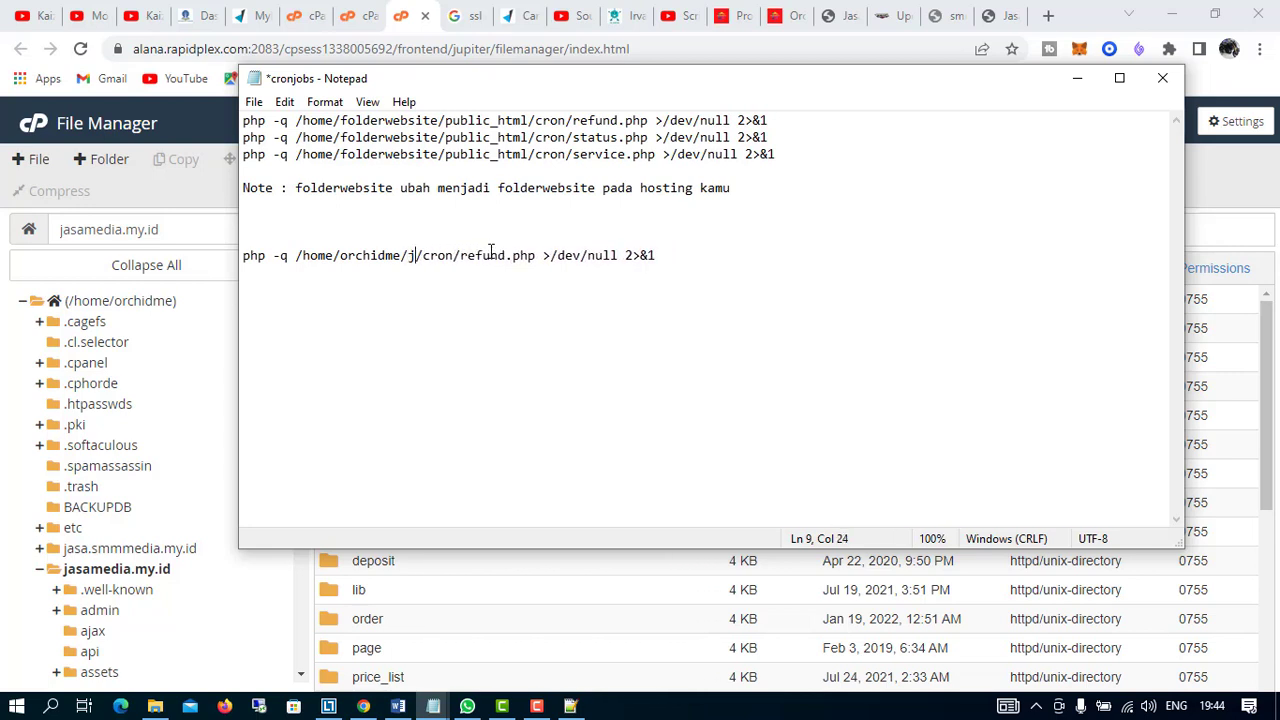
pyautogui.write('asa')
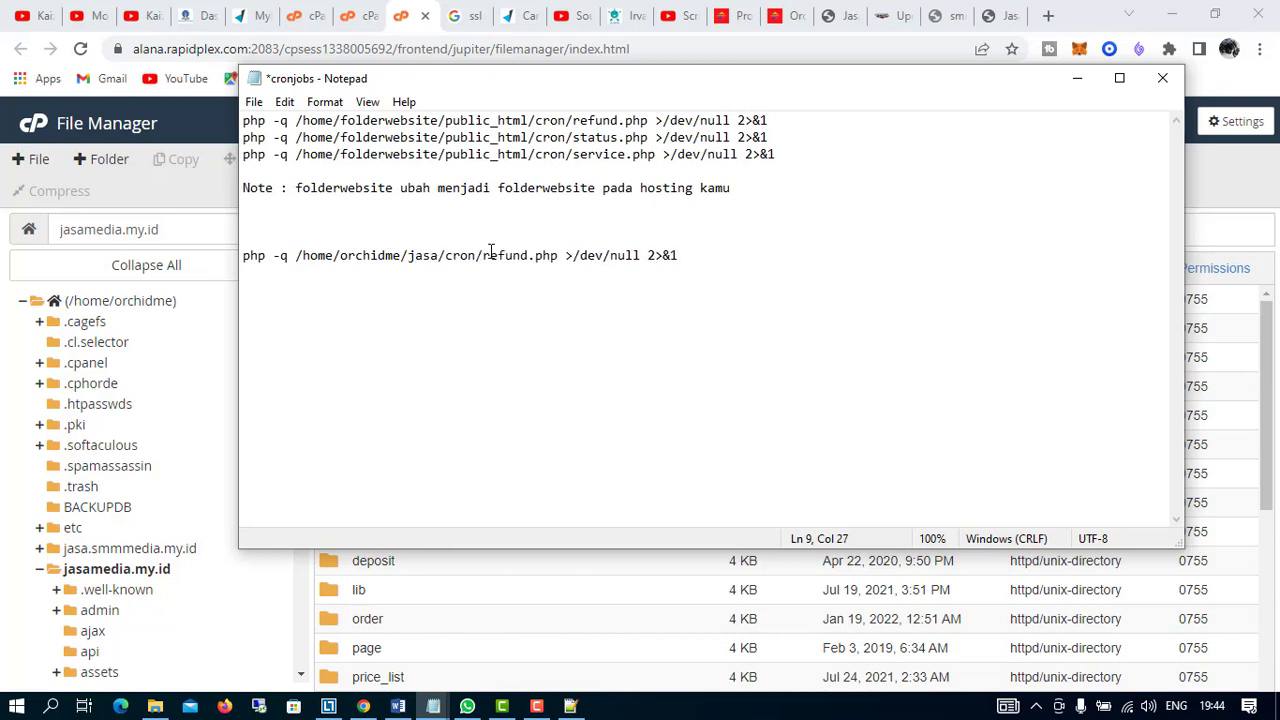
pyautogui.write('m')
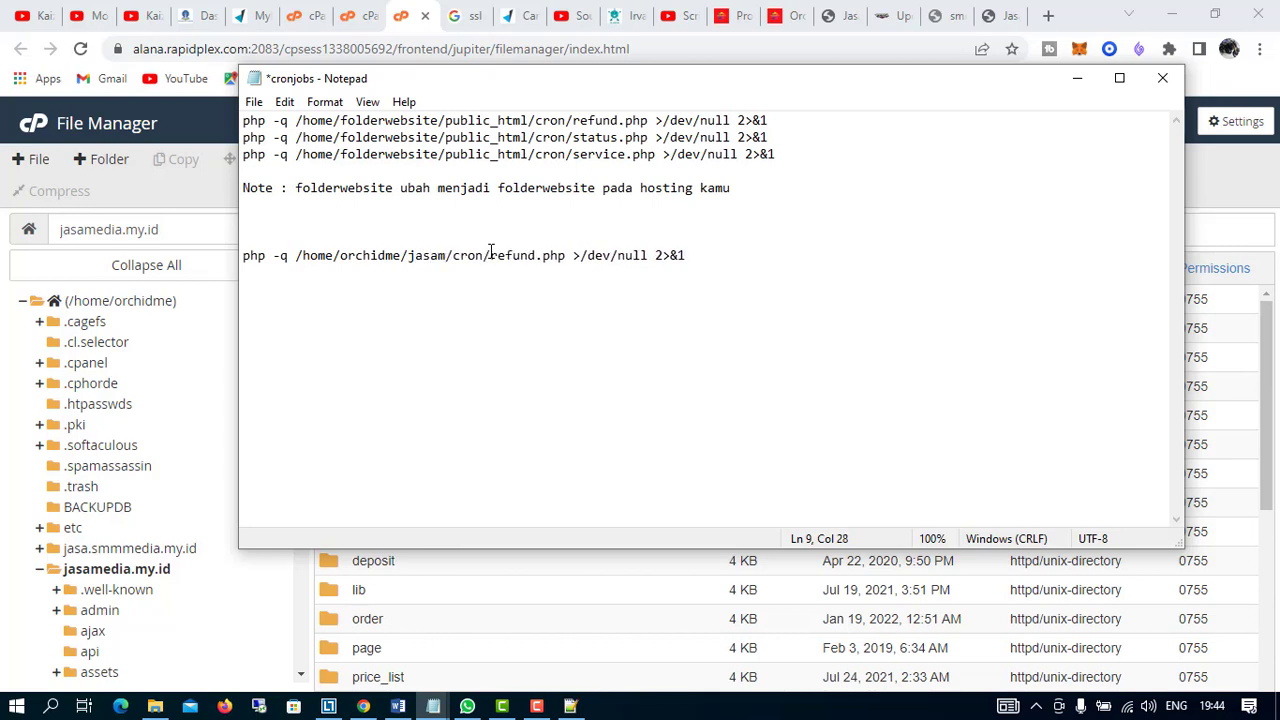
pyautogui.write('edi')
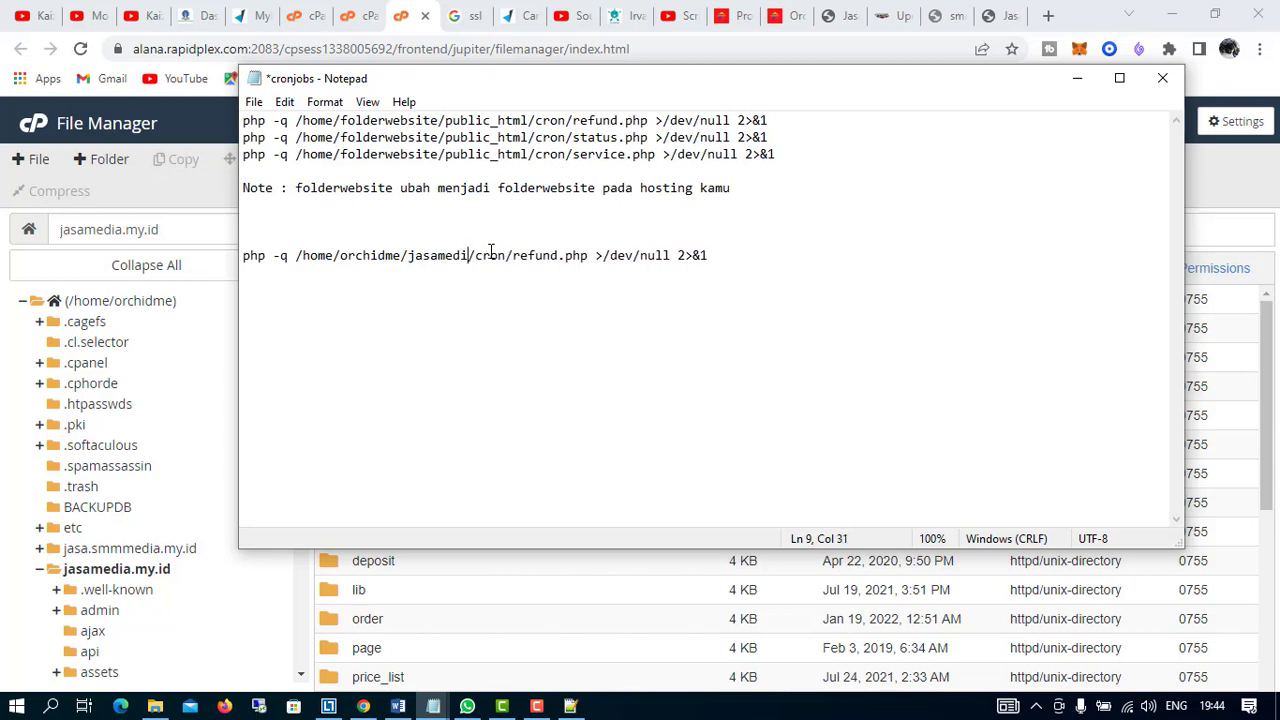
pyautogui.write('a.')
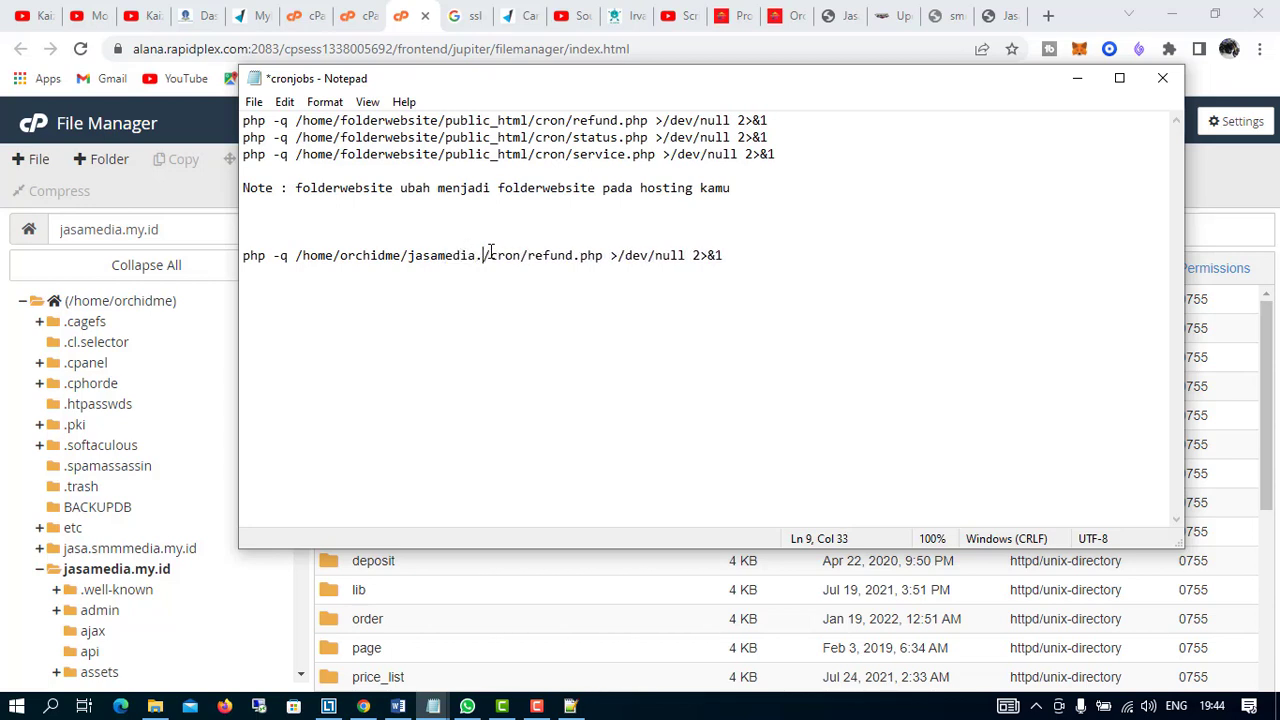
pyautogui.write('my')
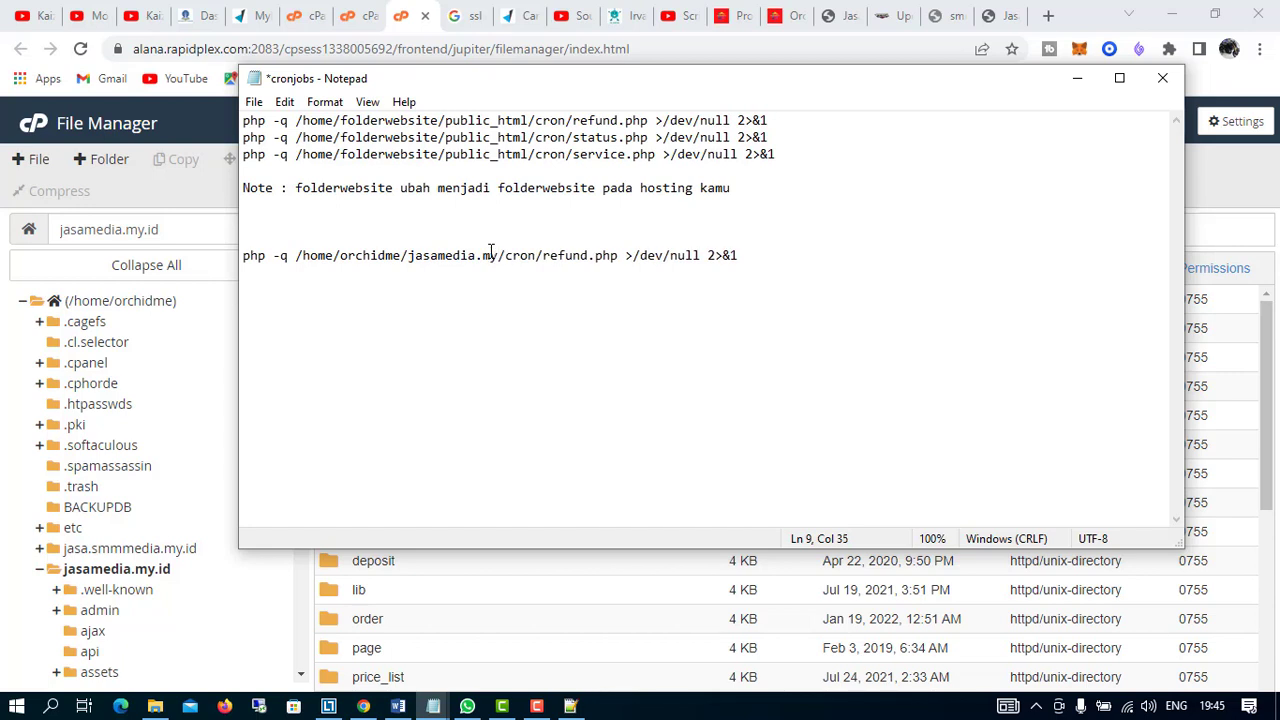
pyautogui.write('.i')
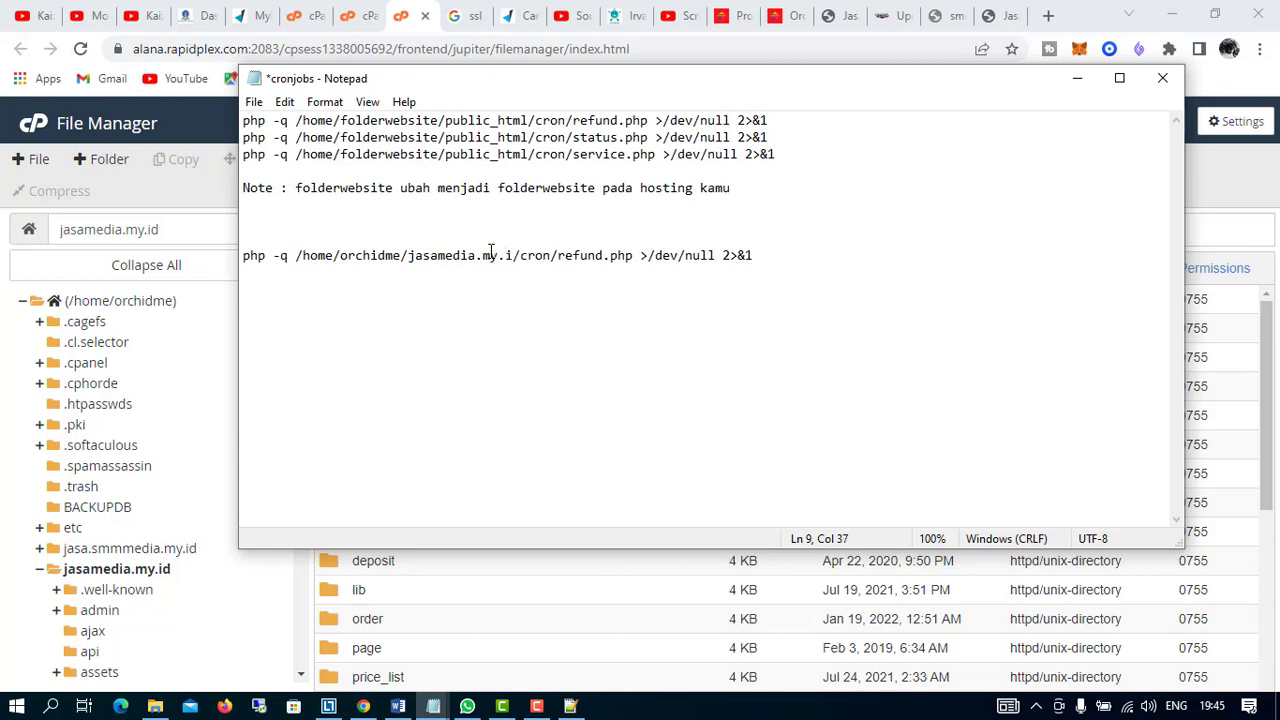
pyautogui.write('d')
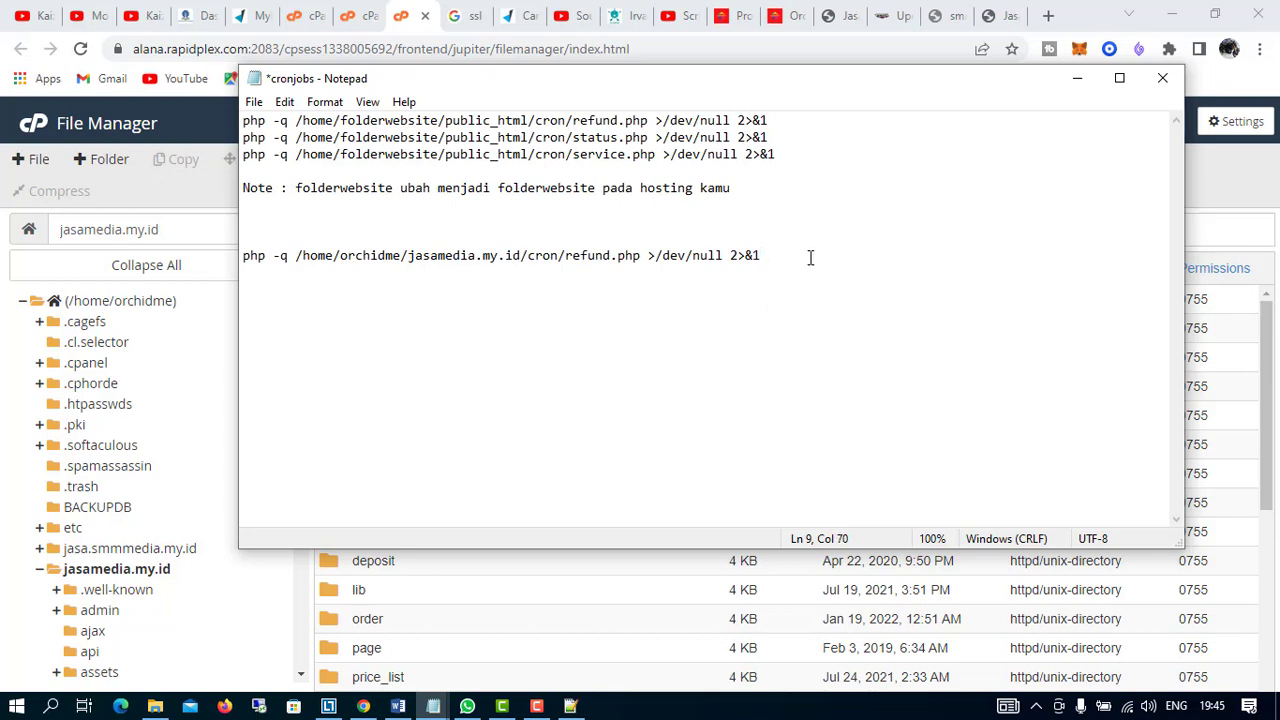
pyautogui.moveTo(808, 257); pyautogui.dragTo(232, 291)
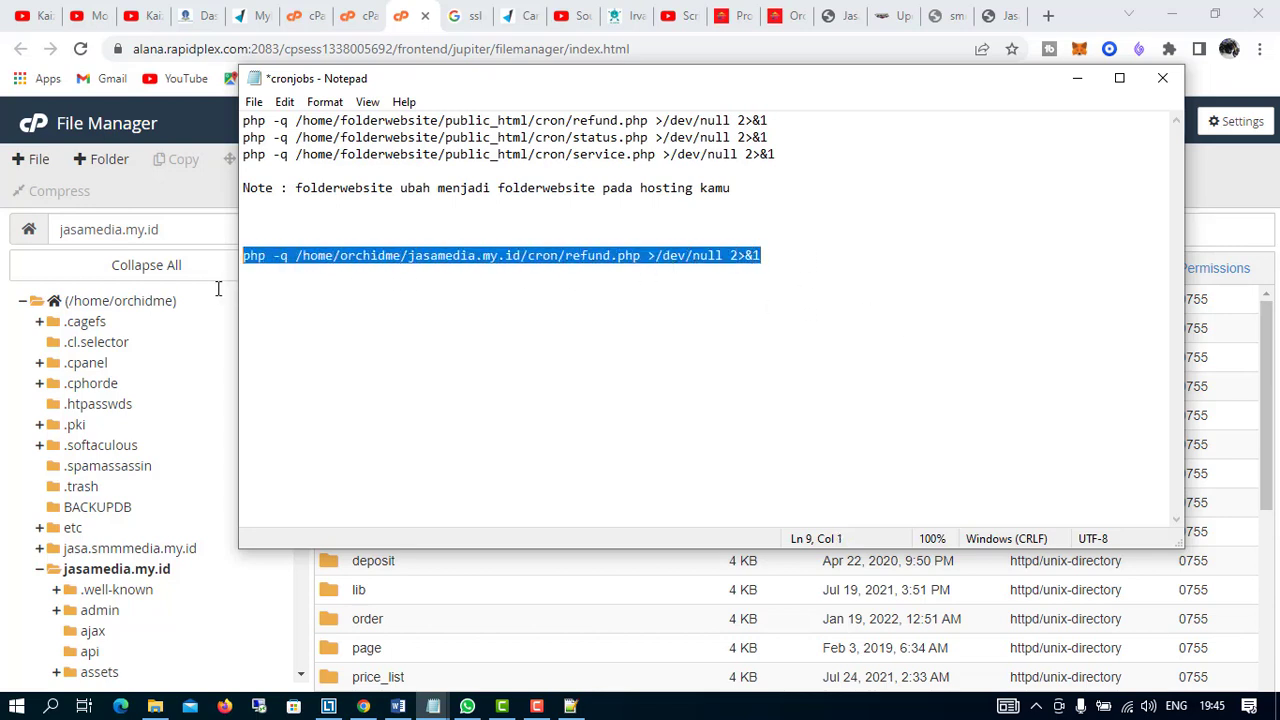
pyautogui.rightClick(277, 256)
pyautogui.click(336, 315)
# Step: On the cPanel Cron Jobs page, choose the 'Once Per Five Minutes' common setting
pyautogui.click(262, 18)
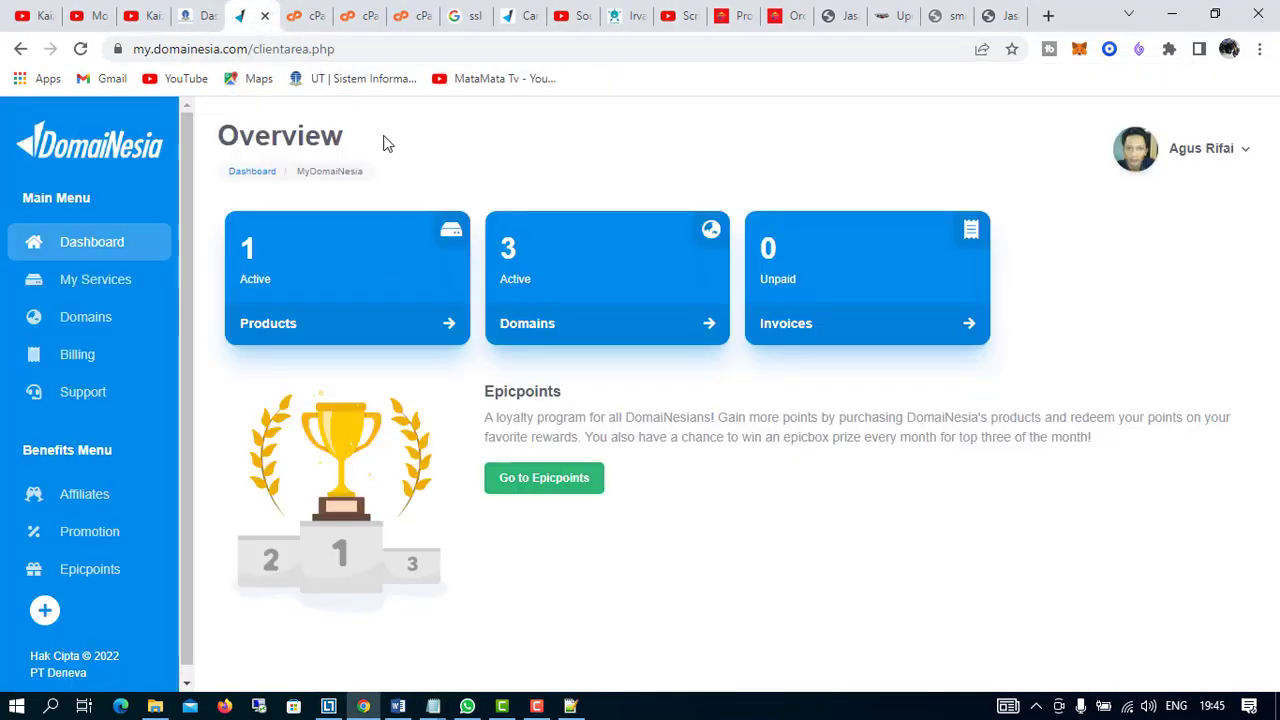
pyautogui.click(310, 18)
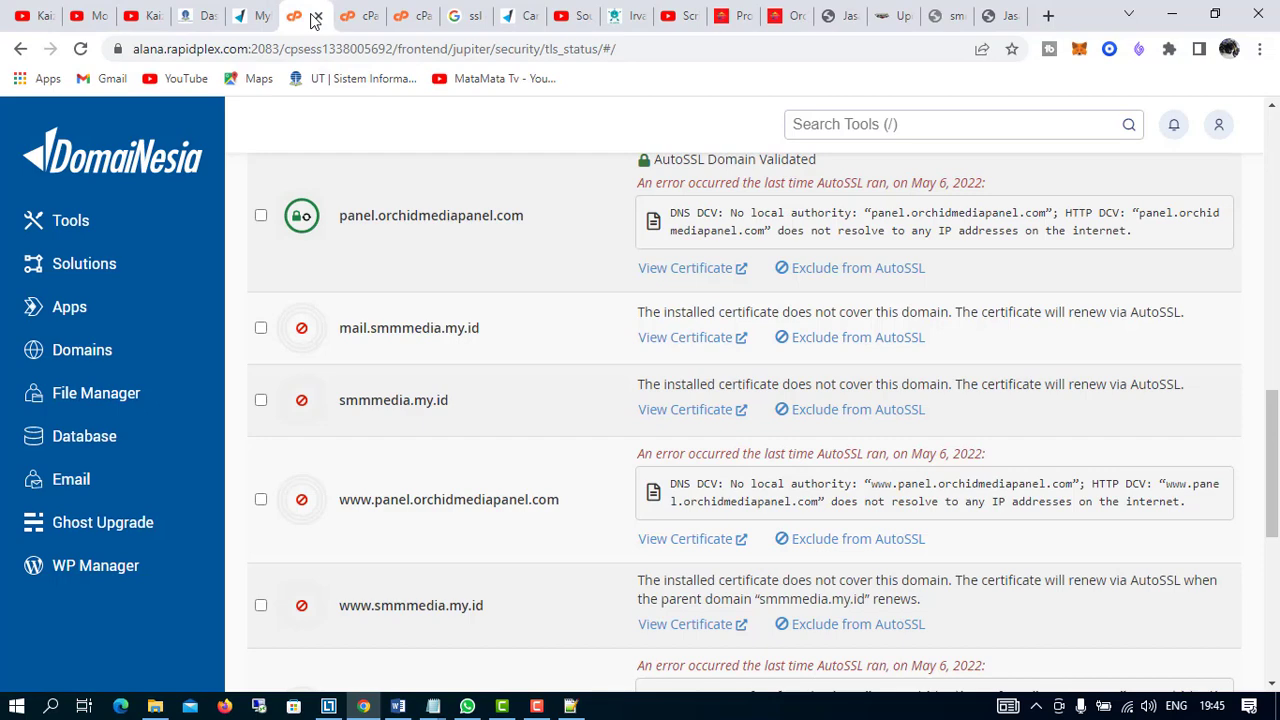
pyautogui.click(365, 20)
pyautogui.scroll(-2, 337, 451)
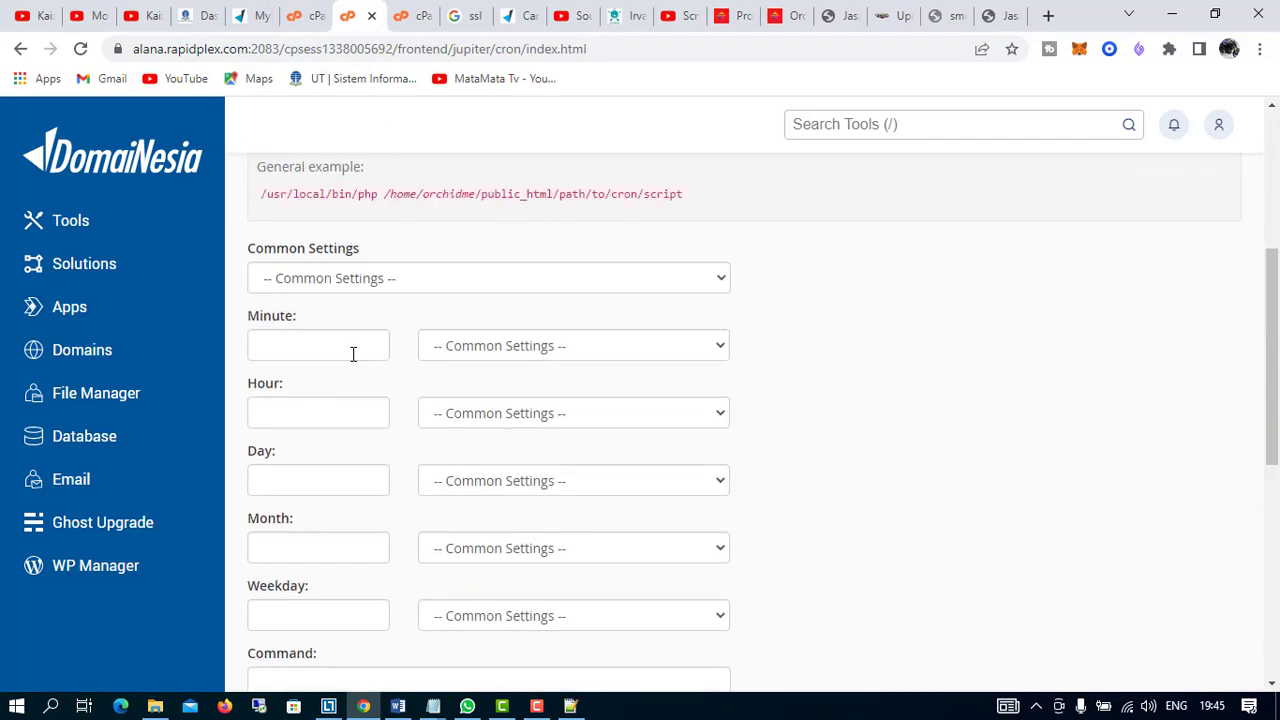
pyautogui.click(360, 280)
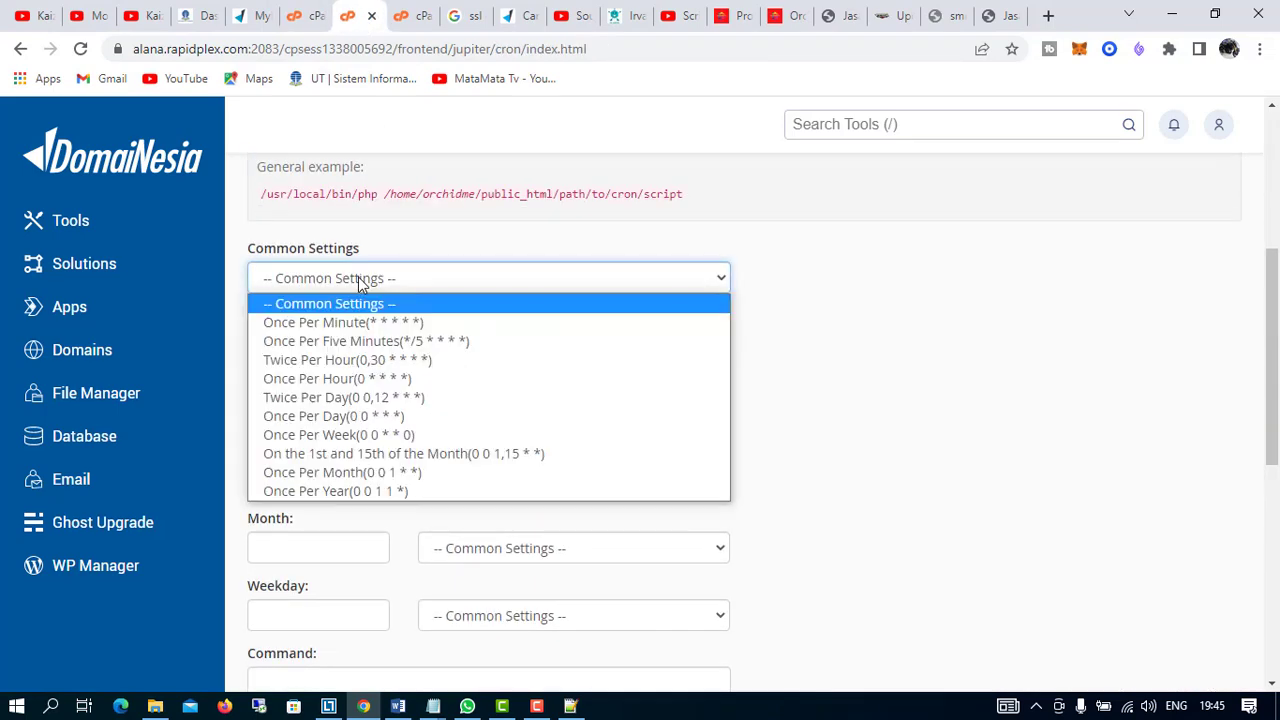
pyautogui.click(375, 341)
# Step: Paste the refund.php command into the Command field and add the cron job
pyautogui.scroll(-3, 374, 350)
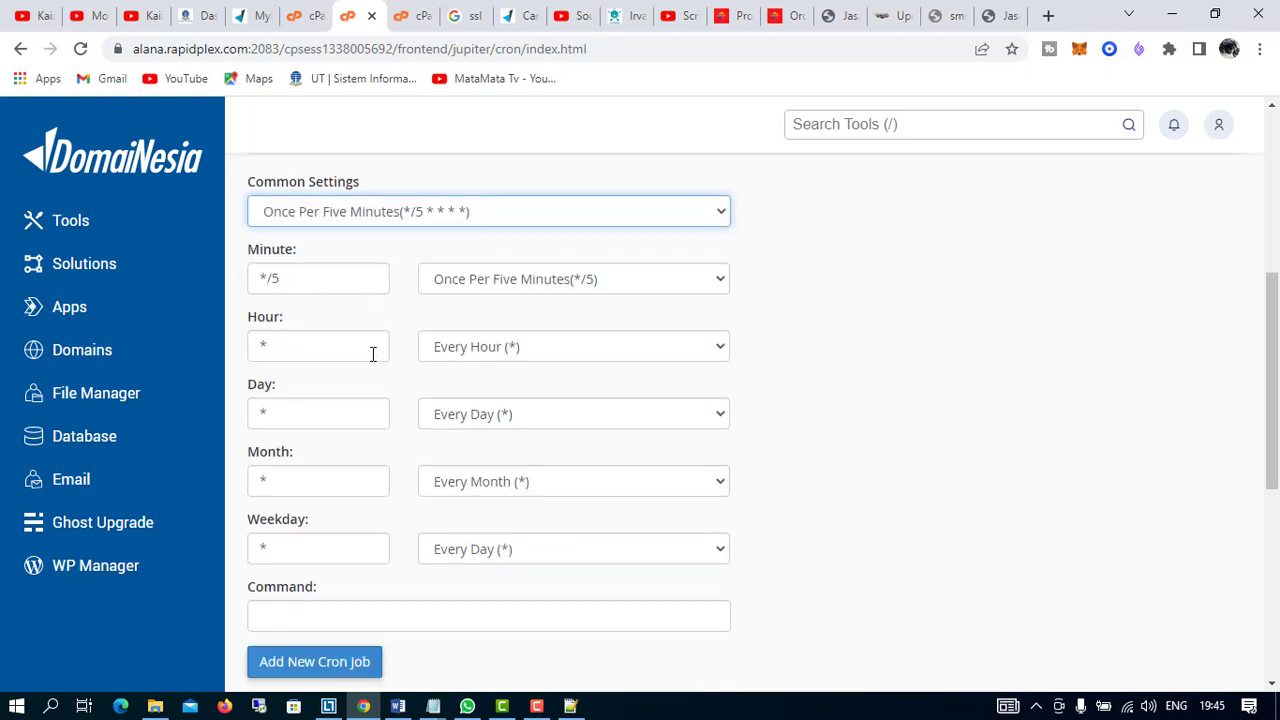
pyautogui.click(280, 405)
pyautogui.rightClick(280, 405)
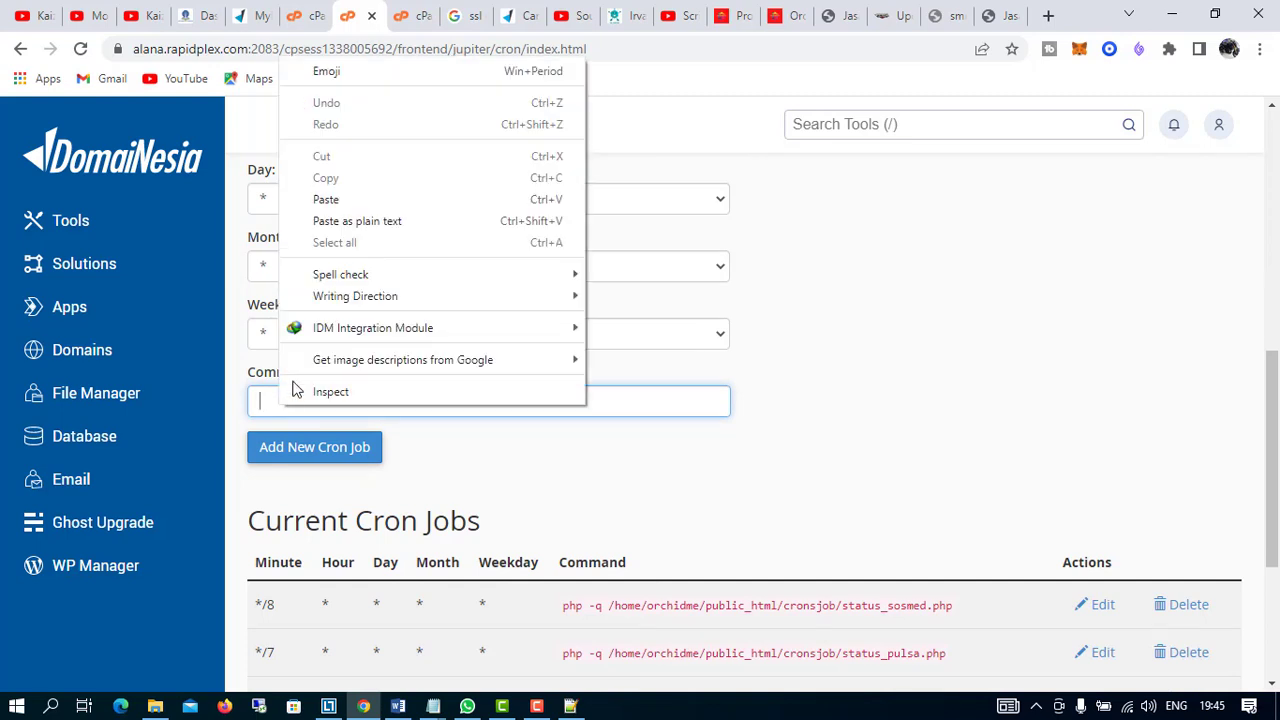
pyautogui.click(374, 203)
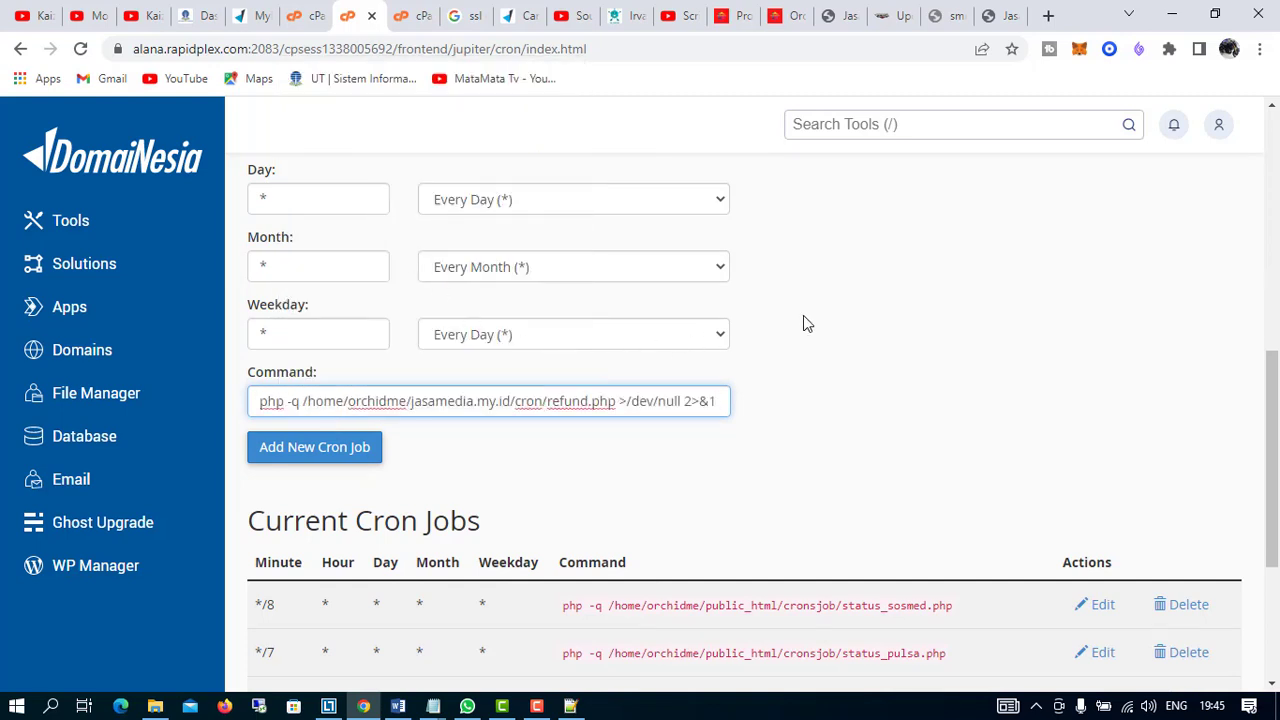
pyautogui.scroll(-1, 803, 315)
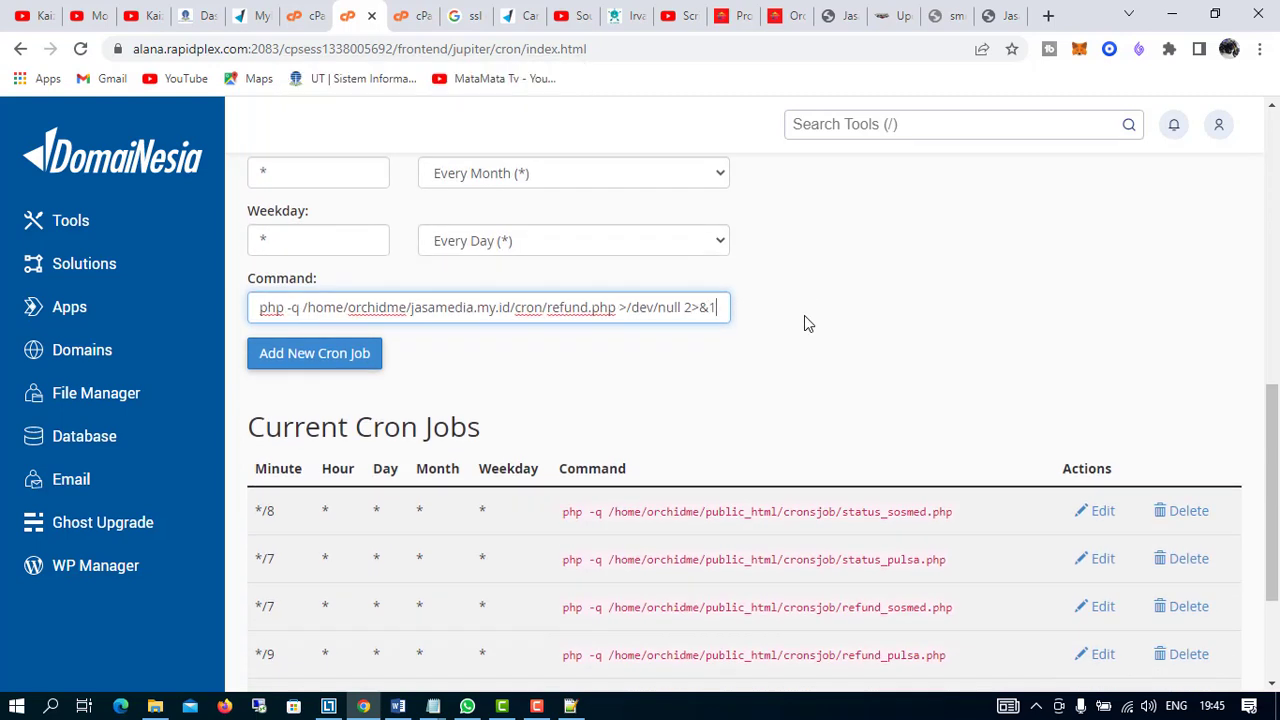
pyautogui.click(333, 372)
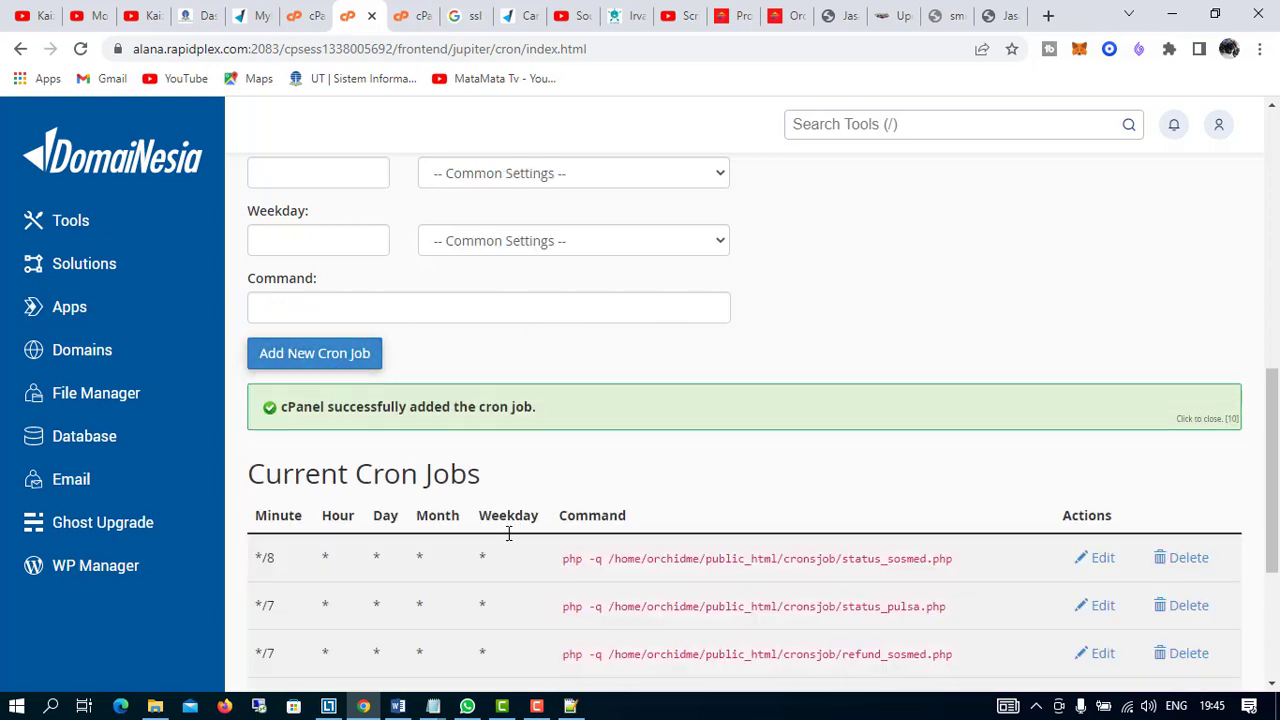
pyautogui.click(433, 706)
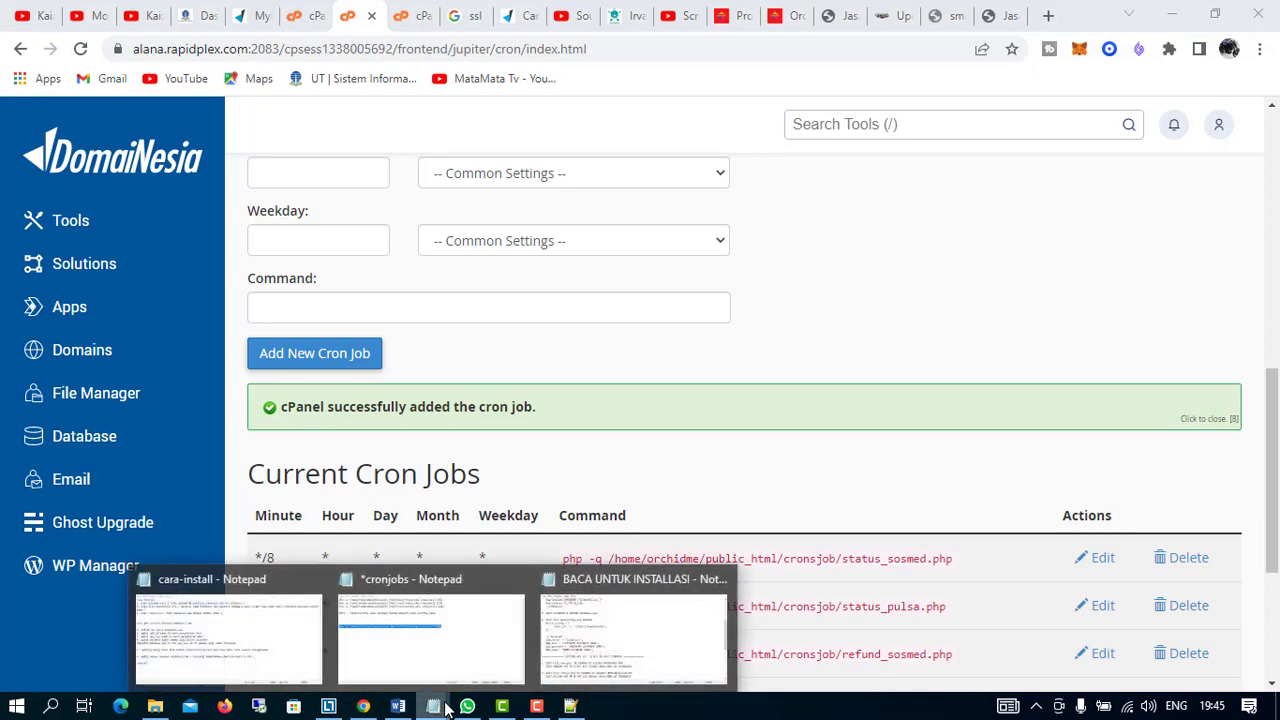
# Step: Change 'refund' to 'status' in the cron command line and copy the status.php line
pyautogui.click(461, 648)
pyautogui.click(888, 262)
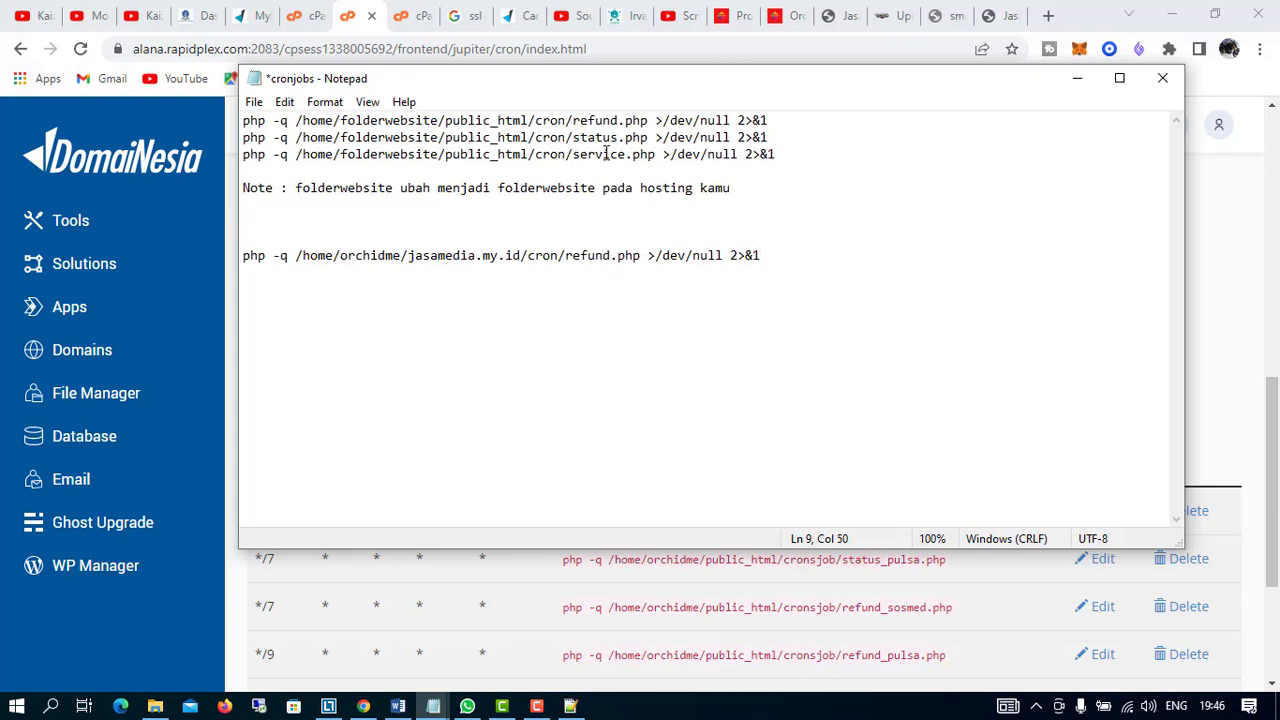
pyautogui.press('BackSpace')
pyautogui.press('BackSpace')
pyautogui.press('BackSpace')
pyautogui.press('BackSpace')
pyautogui.press('BackSpace')
pyautogui.press('BackSpace')
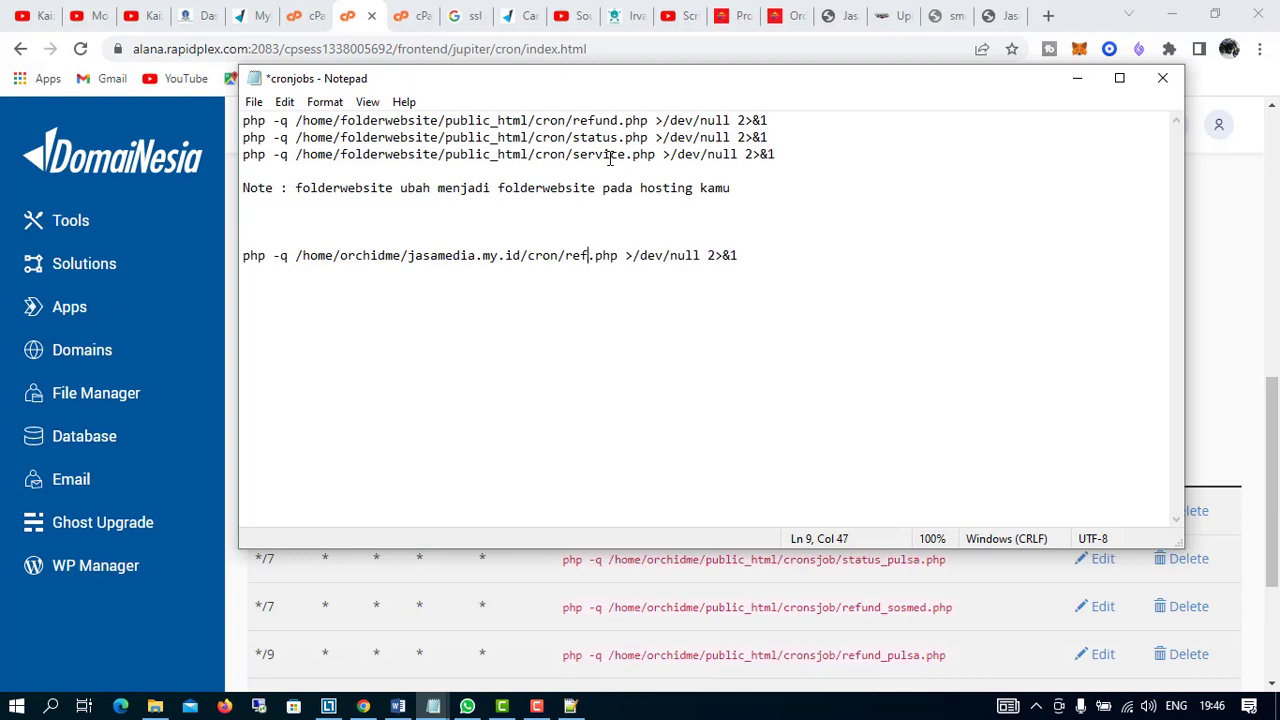
pyautogui.write('st')
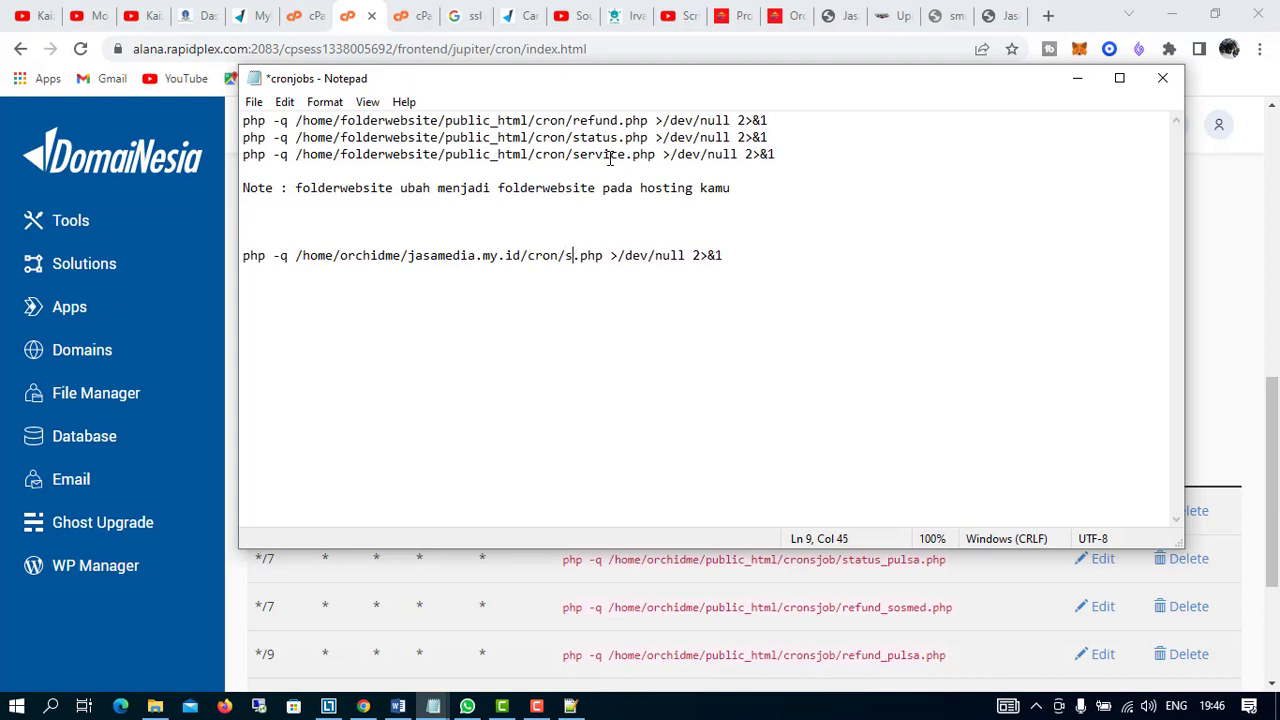
pyautogui.write('a')
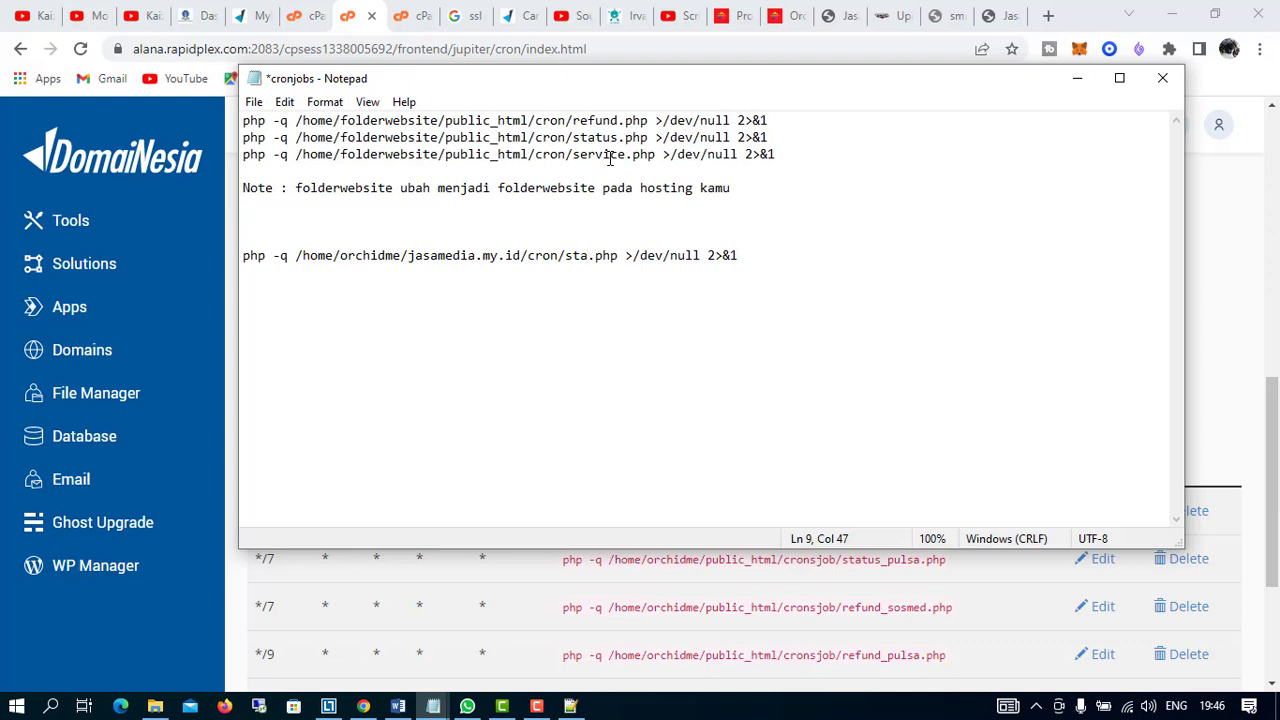
pyautogui.write('tus')
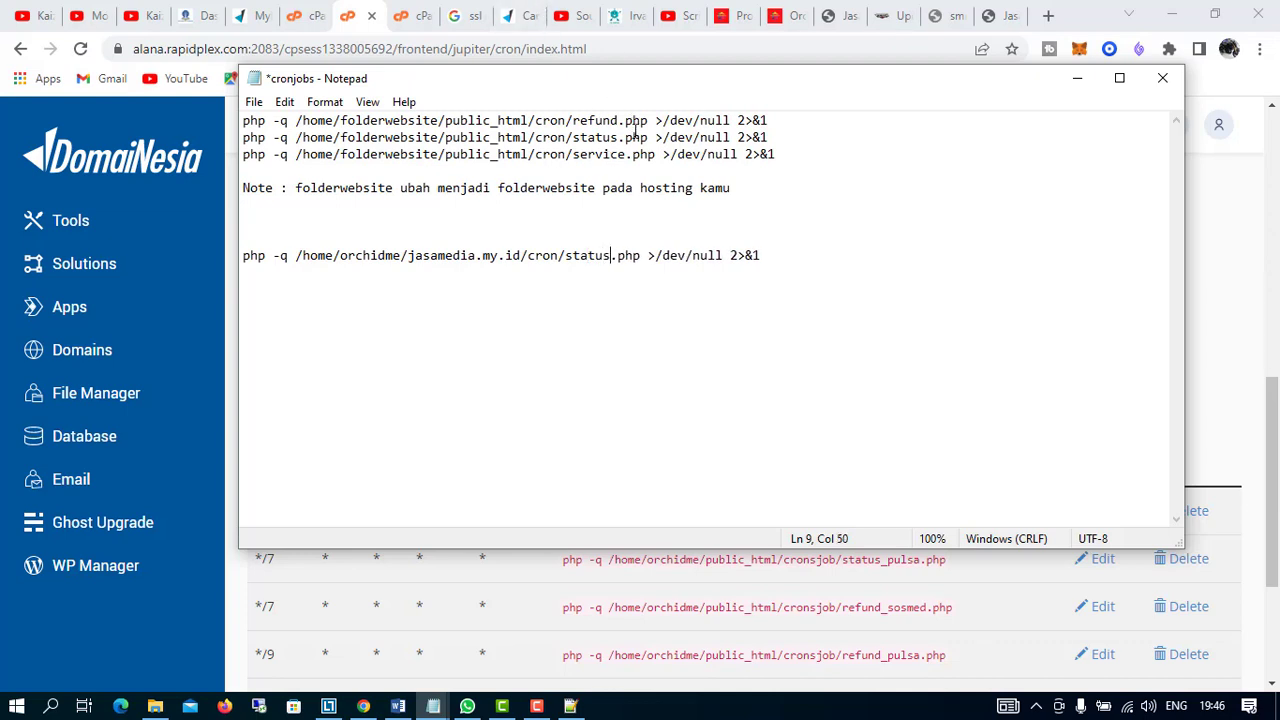
pyautogui.click(646, 138)
pyautogui.moveTo(789, 266); pyautogui.dragTo(206, 261)
pyautogui.rightClick(275, 261)
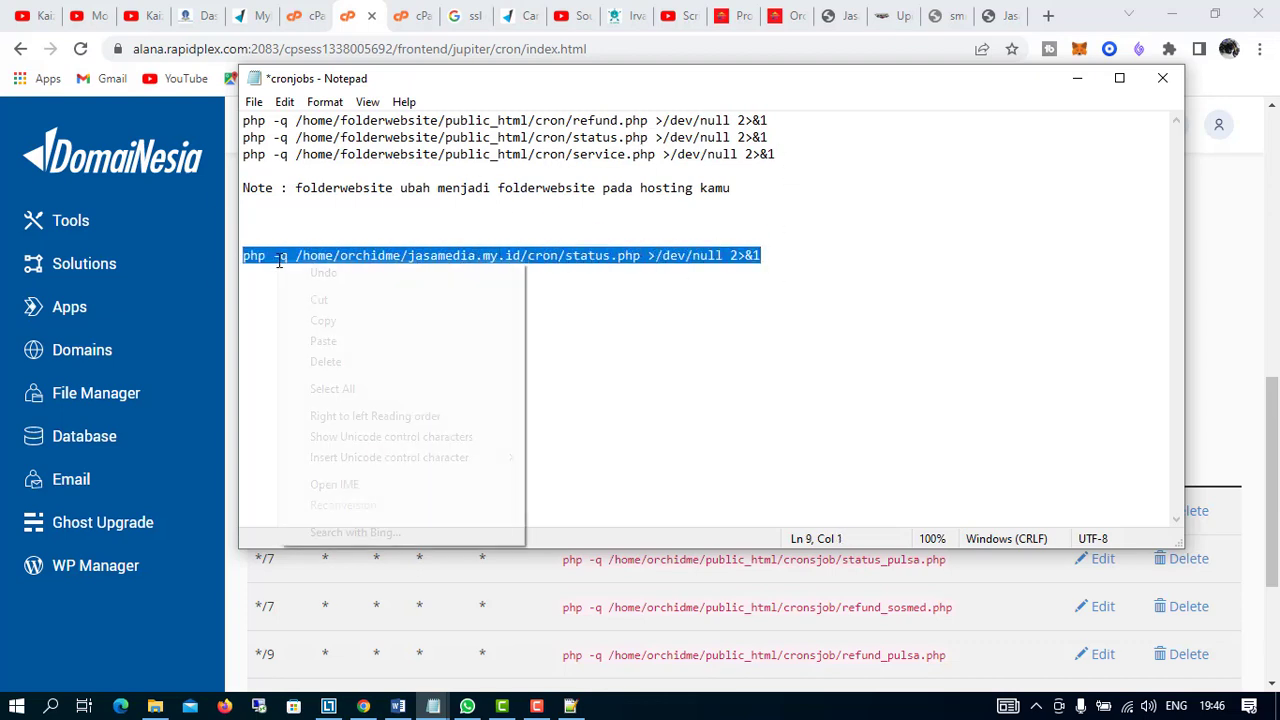
pyautogui.click(320, 318)
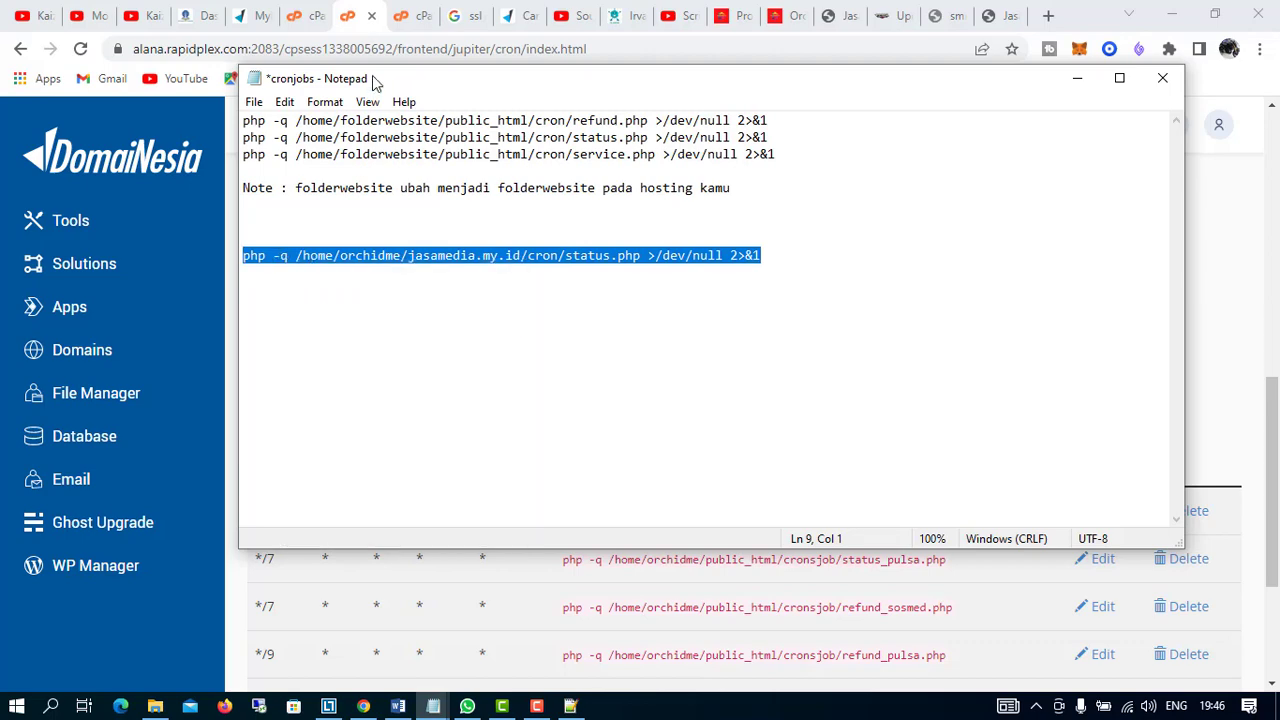
# Step: Add a 'Once Per Five Minutes' cron job with the pasted jasamedia.my.id/cron/status.php command
pyautogui.click(375, 591)
pyautogui.scroll(6, 368, 537)
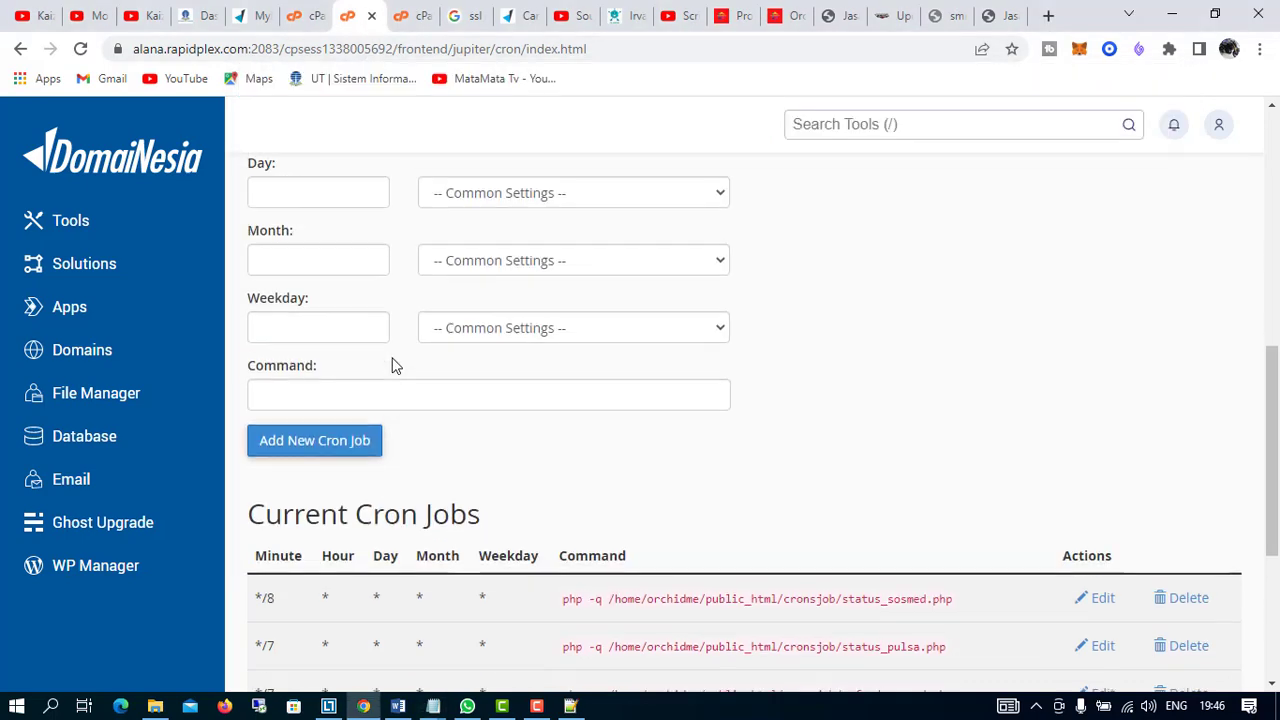
pyautogui.scroll(-1, 323, 455)
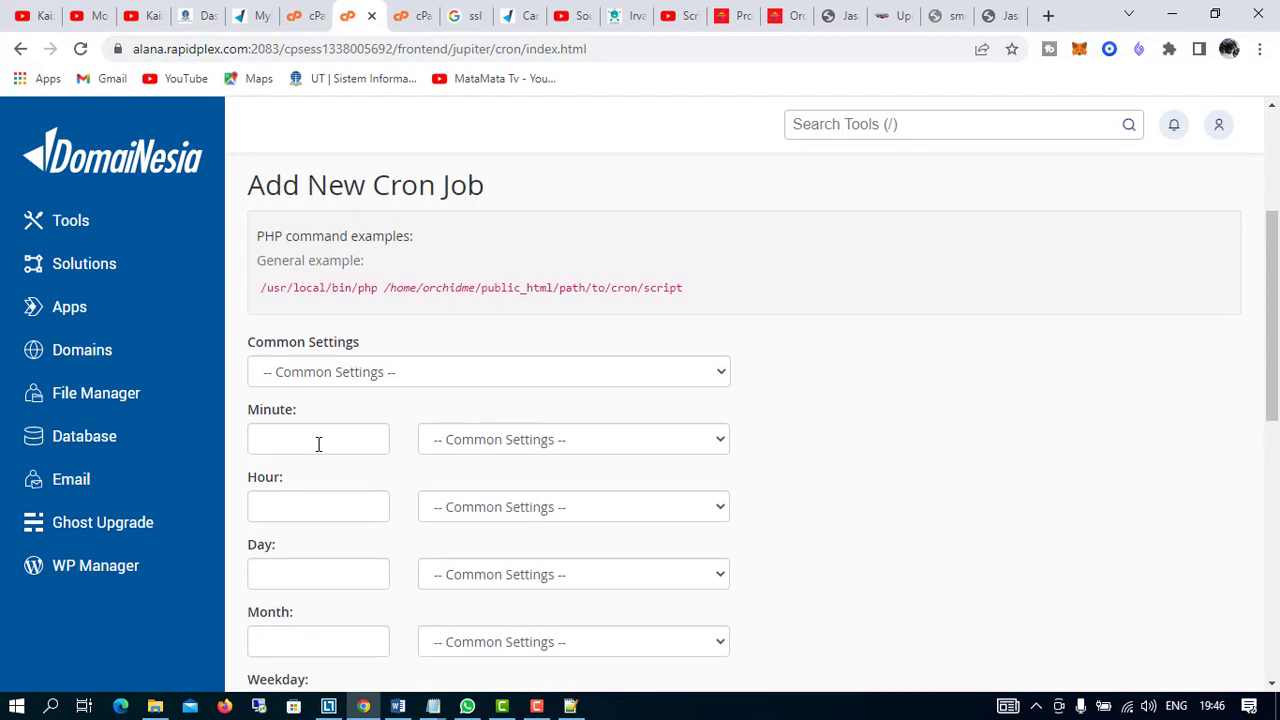
pyautogui.click(352, 375)
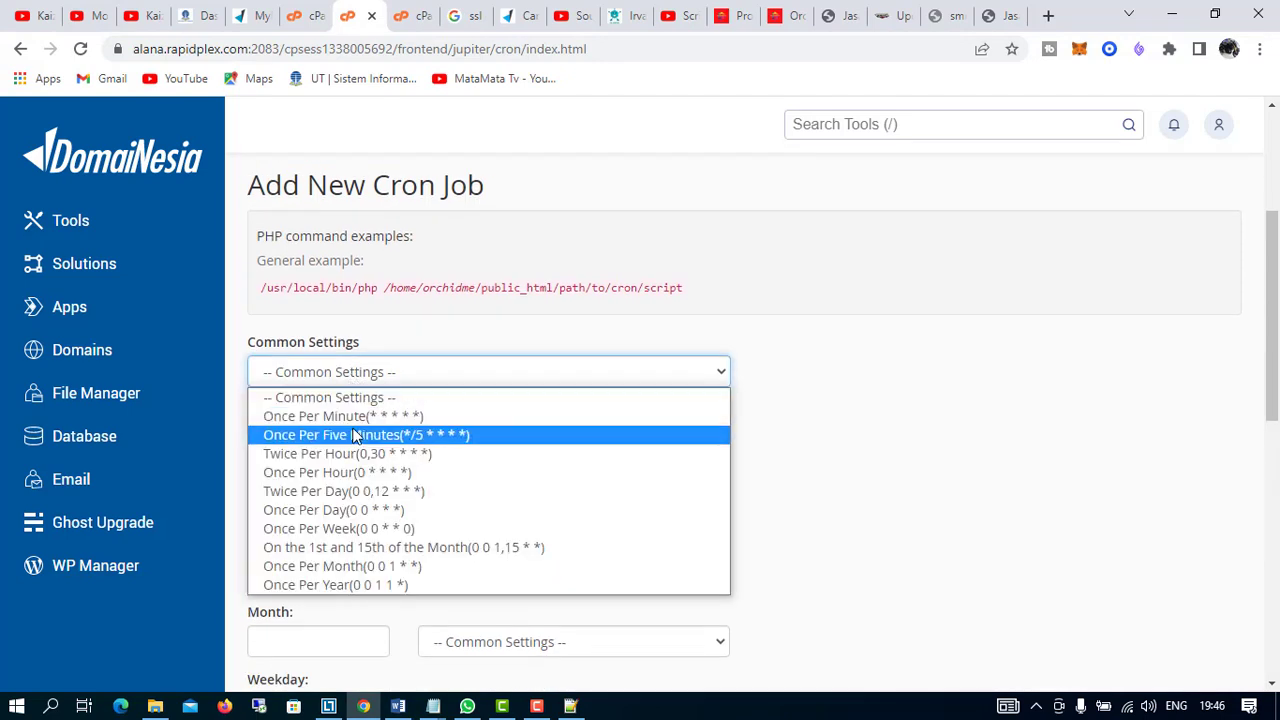
pyautogui.click(352, 435)
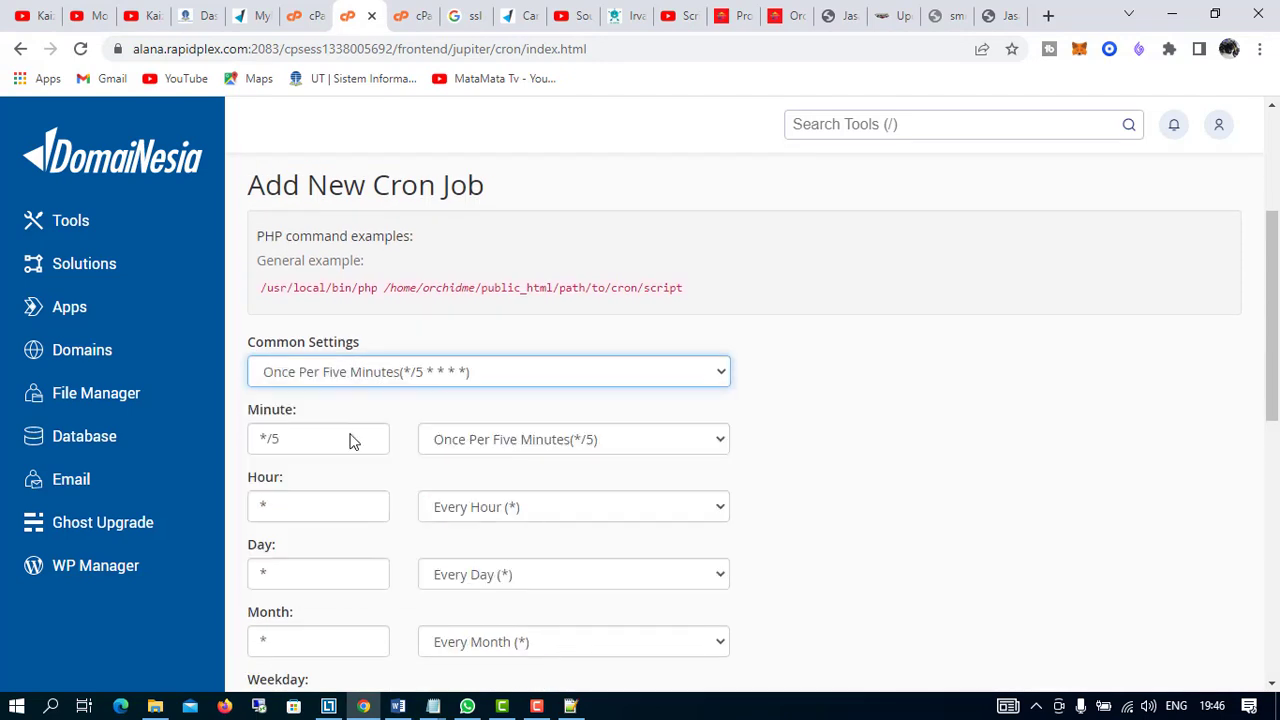
pyautogui.scroll(-3, 350, 434)
pyautogui.click(280, 495)
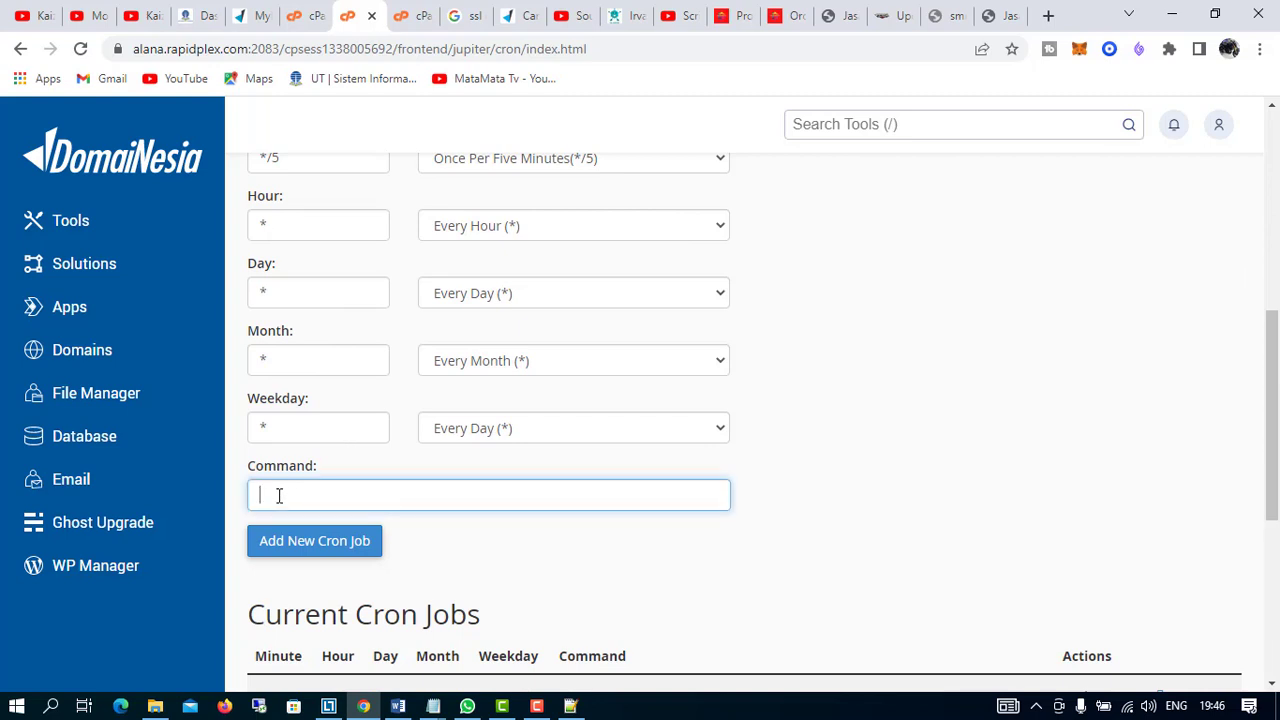
pyautogui.rightClick(280, 495)
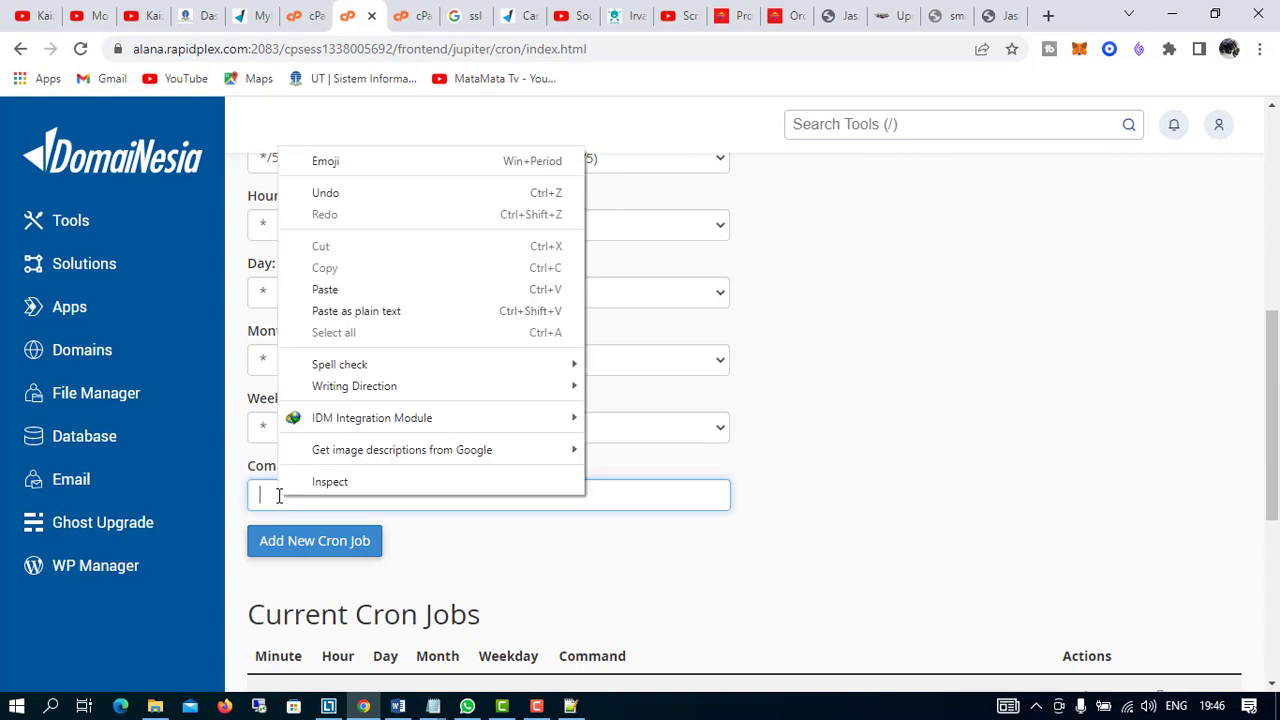
pyautogui.click(352, 289)
pyautogui.click(337, 541)
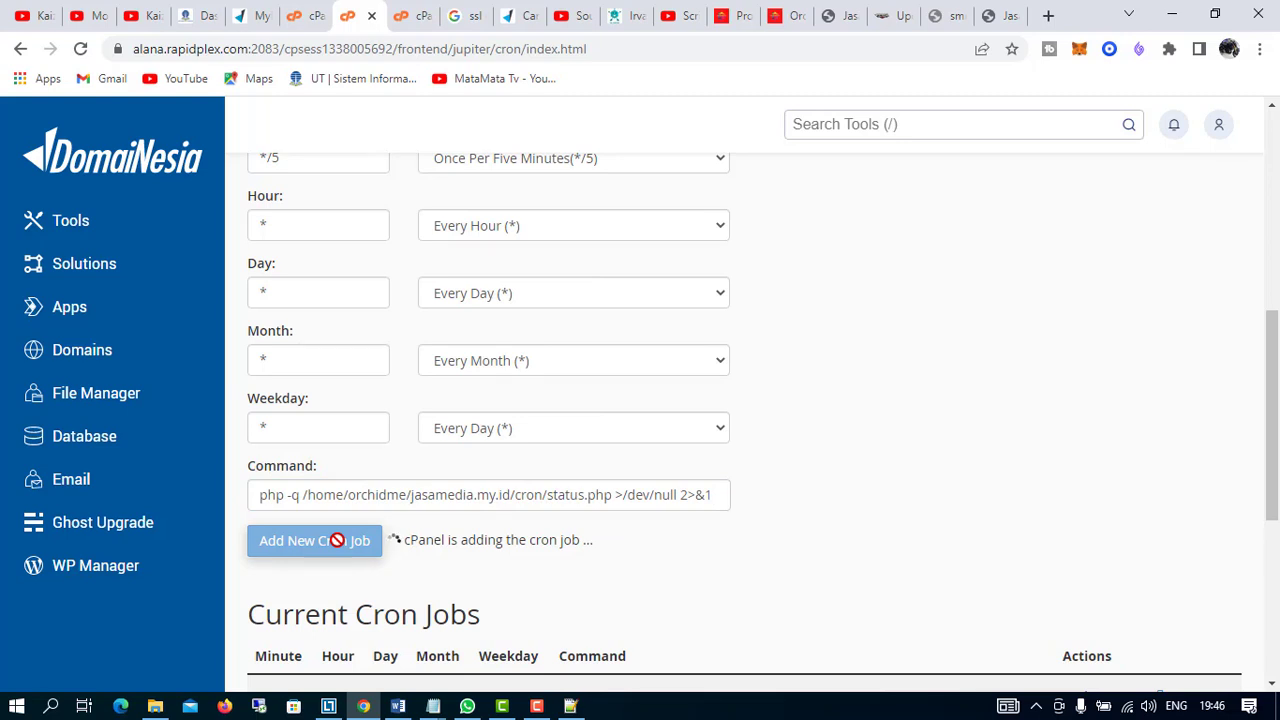
pyautogui.scroll(-2, 509, 600)
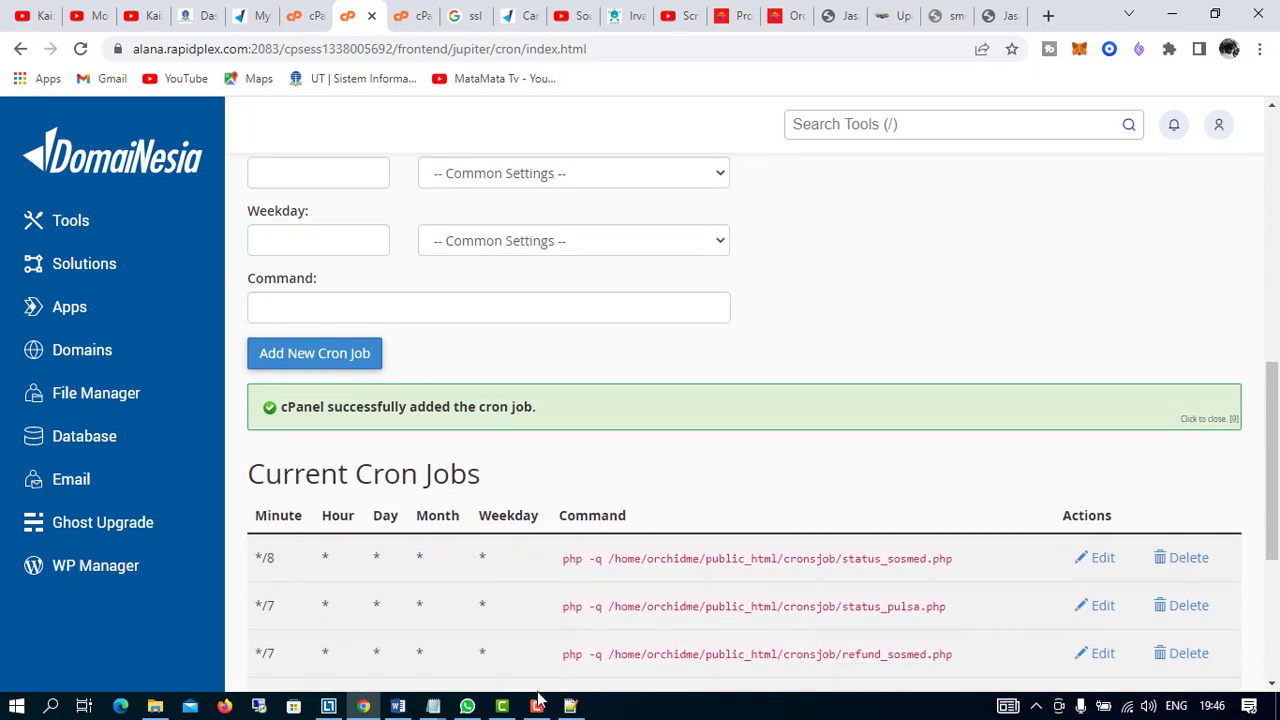
pyautogui.click(438, 706)
# Step: Change status.php to service.php on line 9 of the cronjobs notes and copy the line
pyautogui.click(429, 654)
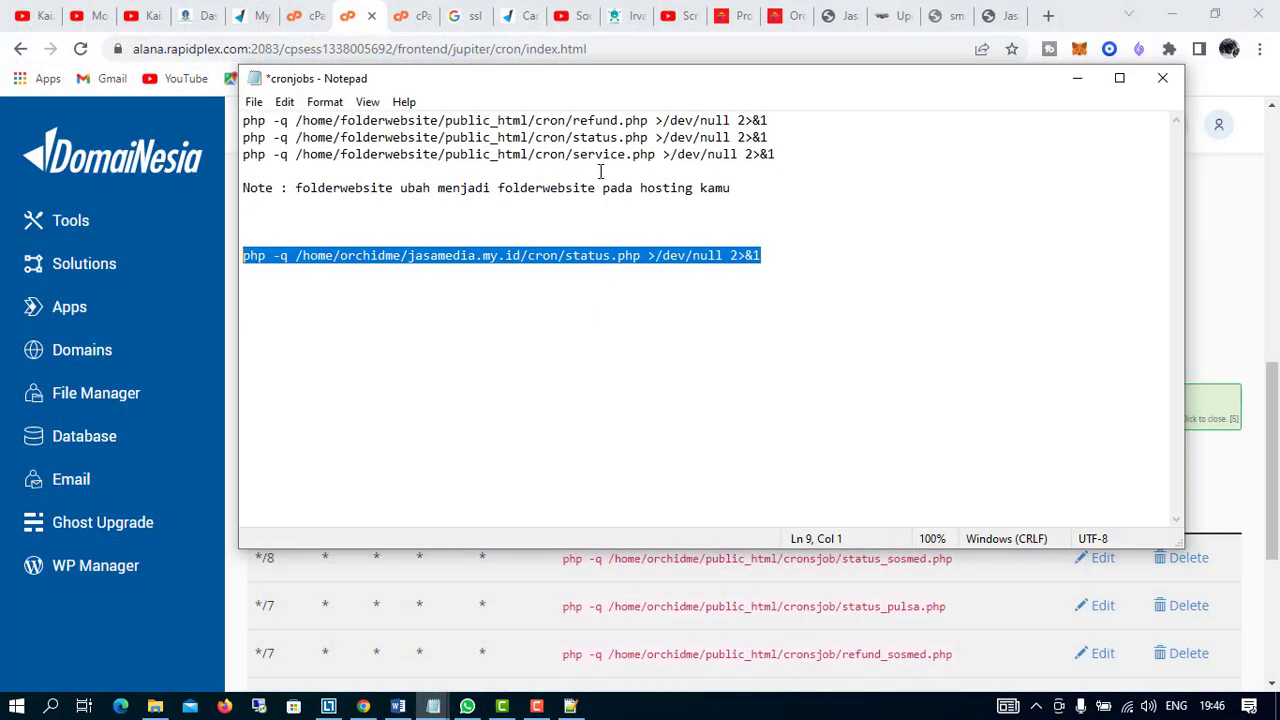
pyautogui.click(605, 255)
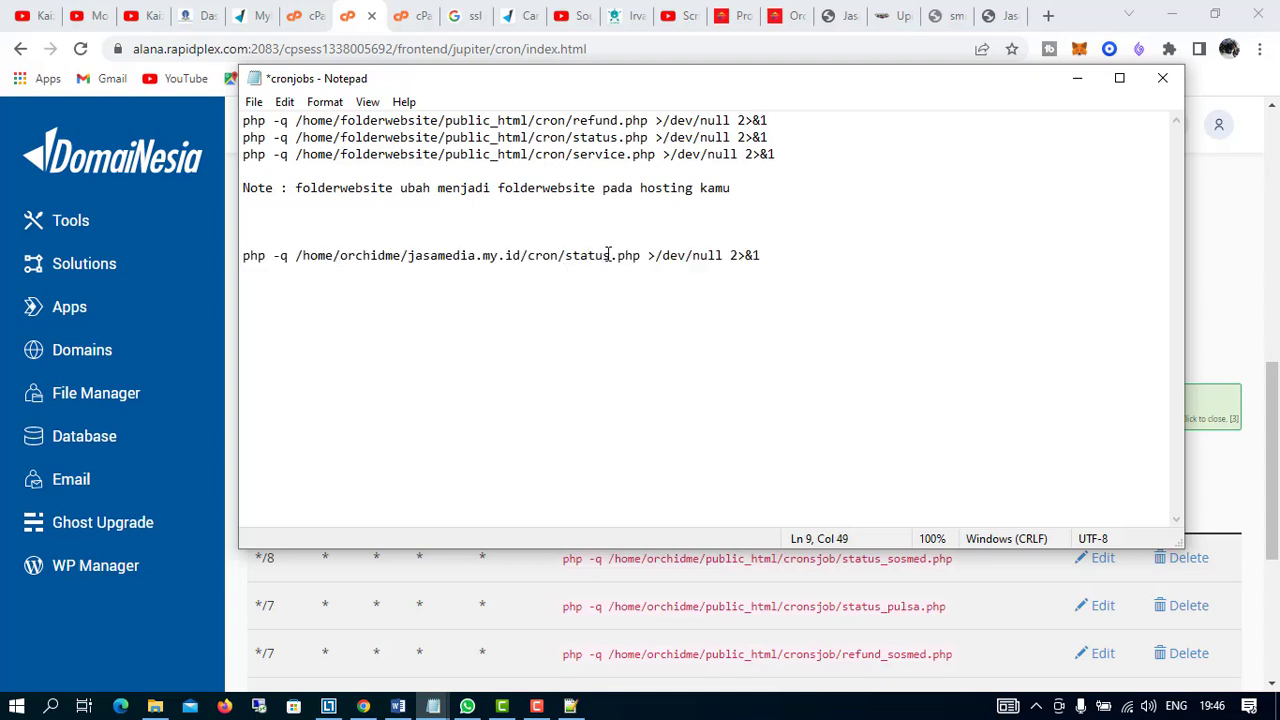
pyautogui.press('Right')
pyautogui.press('BackSpace')
pyautogui.press('BackSpace')
pyautogui.press('BackSpace')
pyautogui.press('BackSpace')
pyautogui.press('BackSpace')
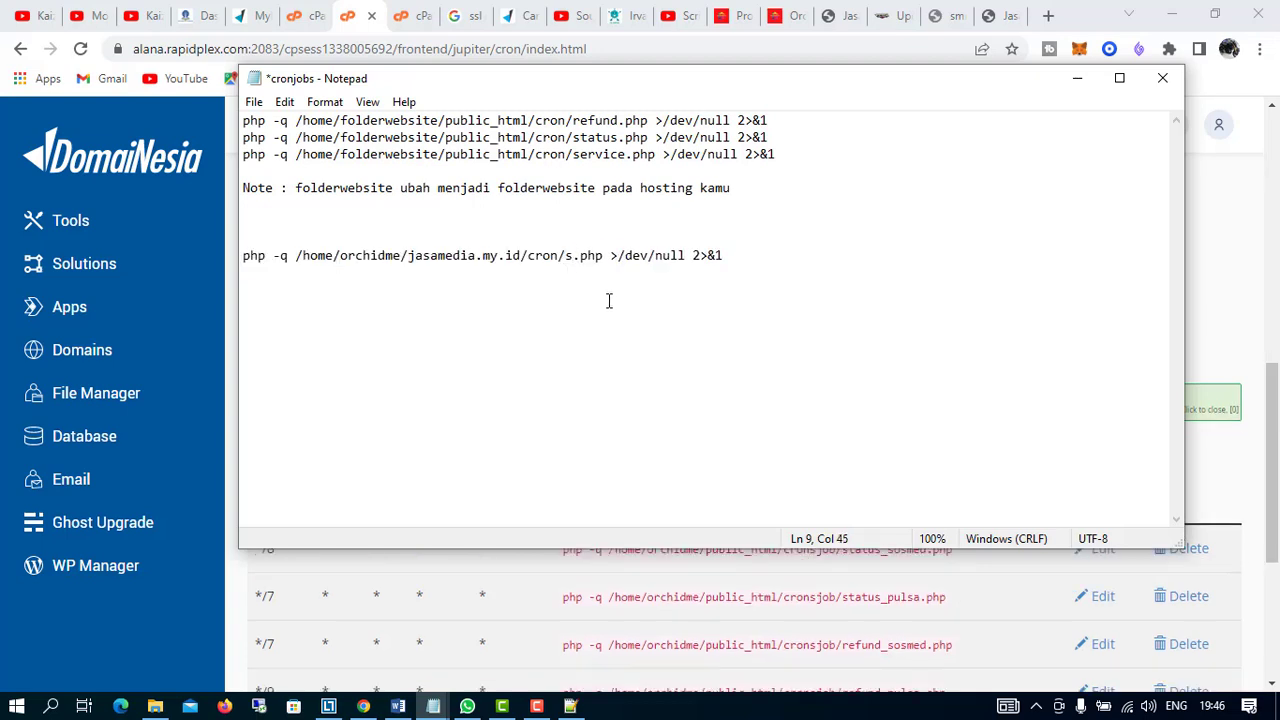
pyautogui.write('er')
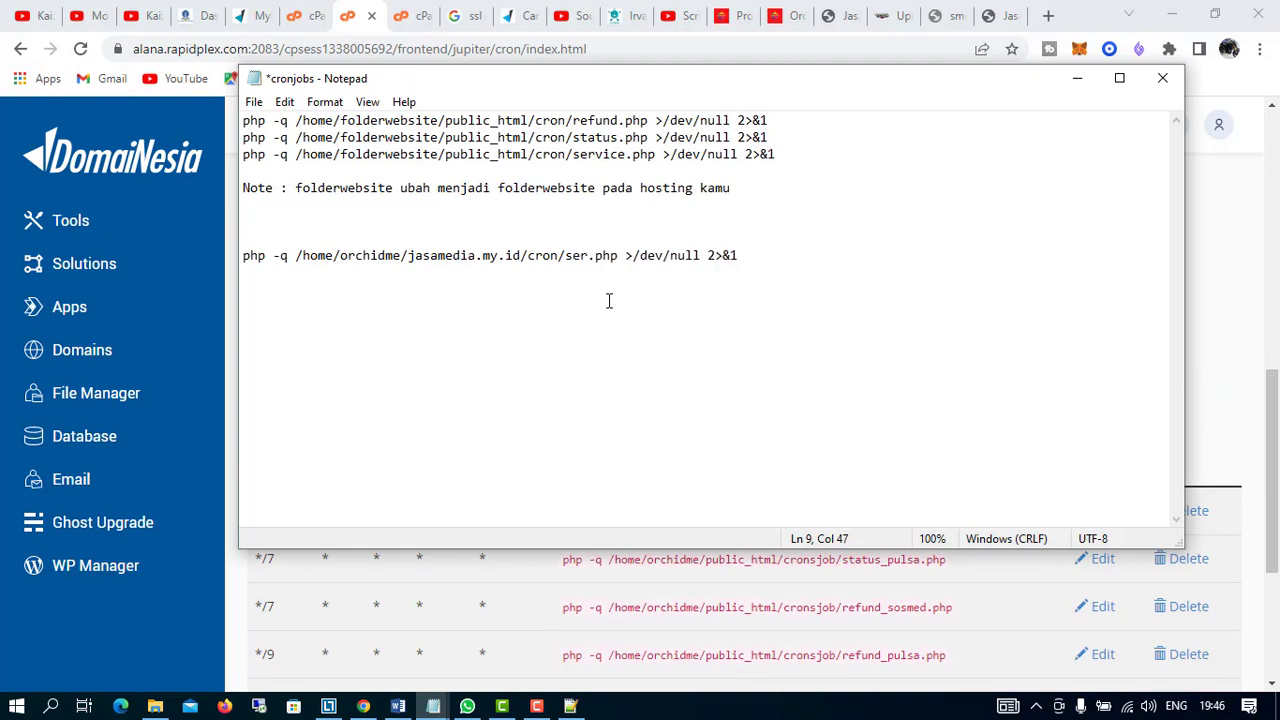
pyautogui.write('vi')
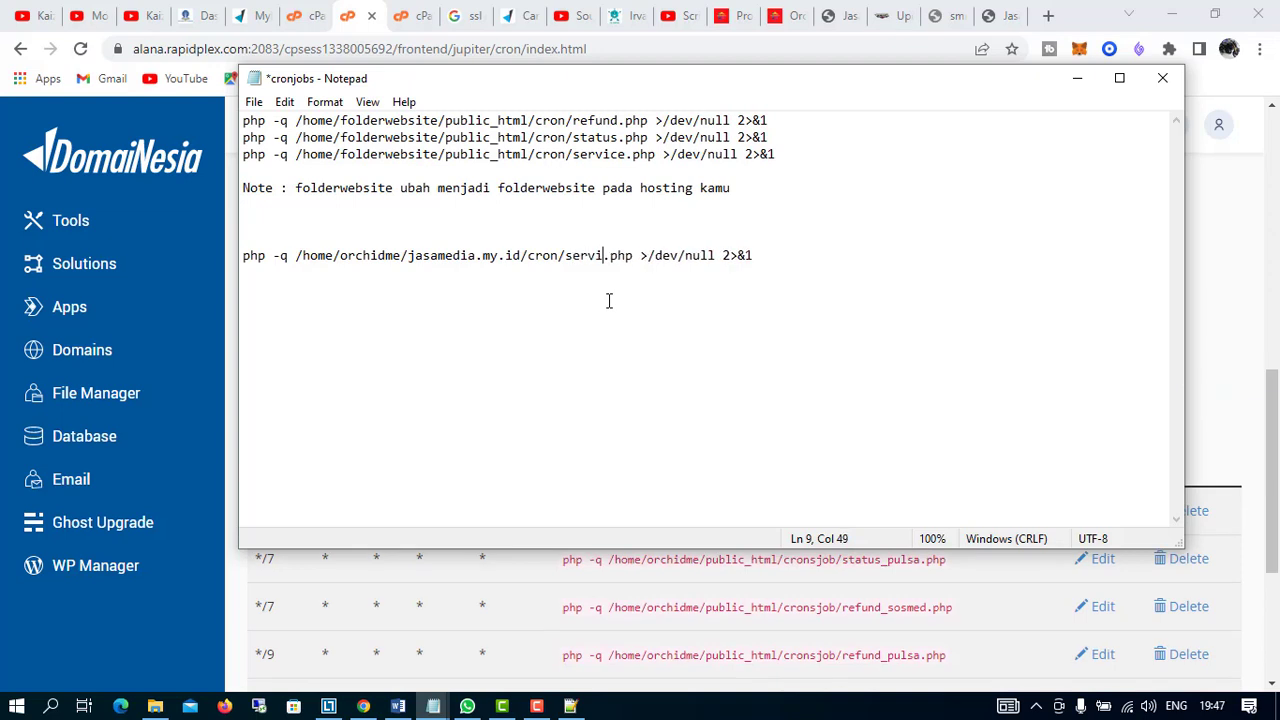
pyautogui.write('ce')
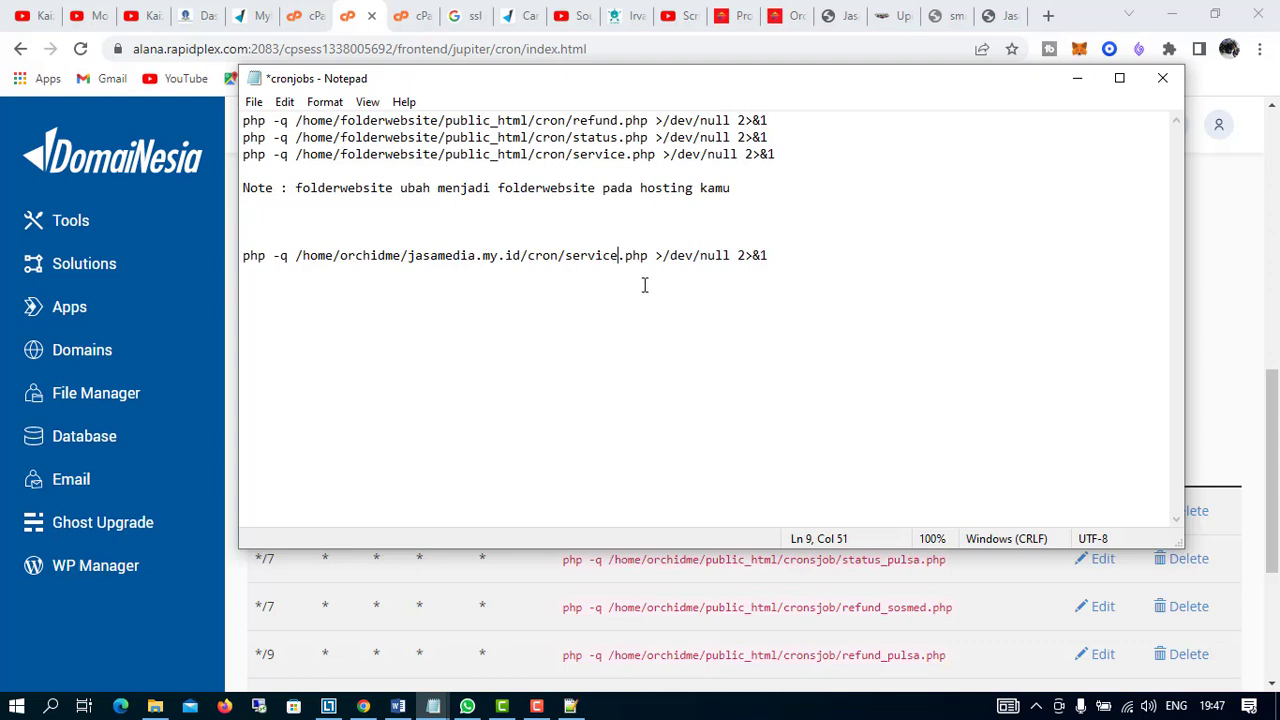
pyautogui.click(807, 254)
pyautogui.moveTo(807, 254); pyautogui.dragTo(240, 254)
pyautogui.rightClick(274, 259)
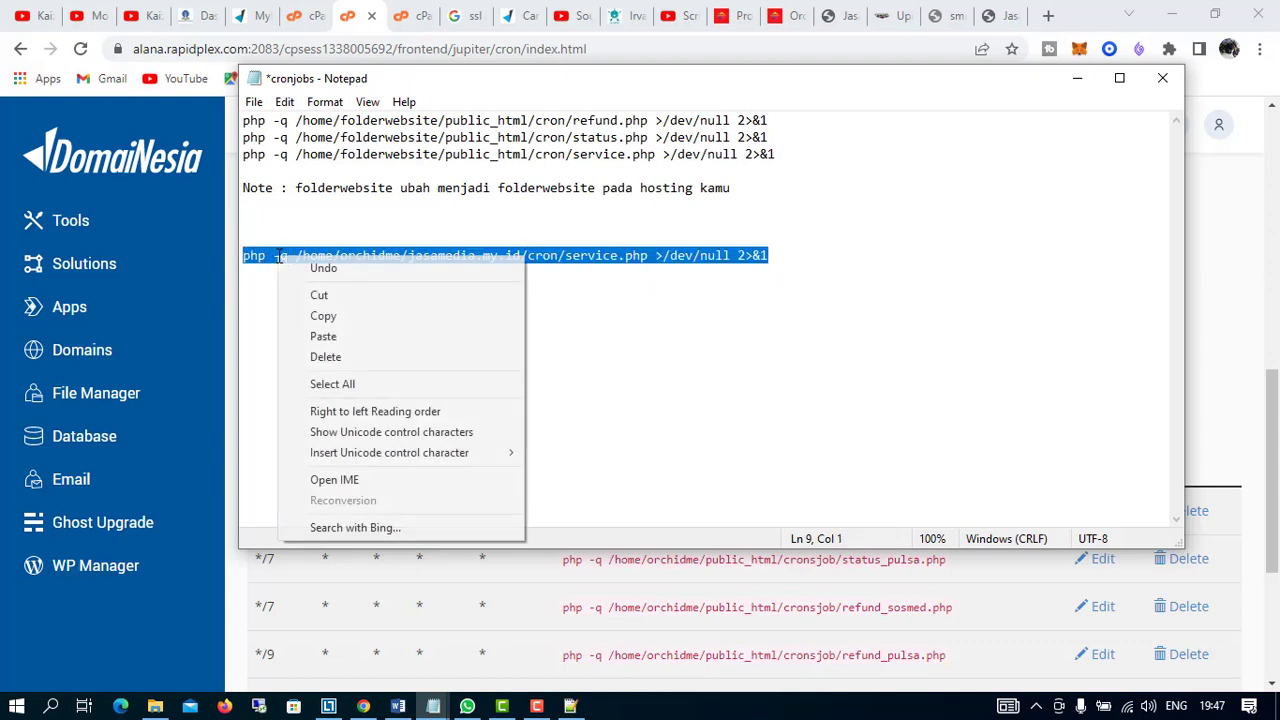
pyautogui.click(318, 318)
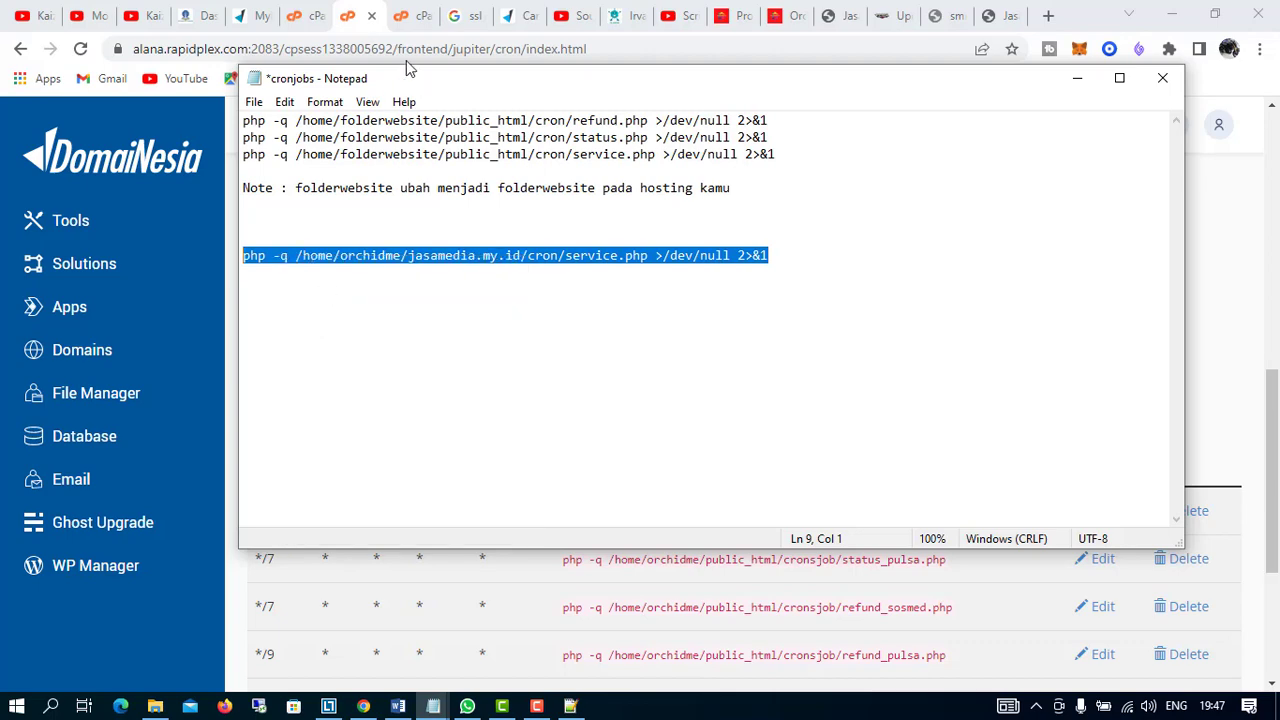
pyautogui.click(358, 18)
# Step: Choose the 'Once Per Five Minutes' common setting for a new cron job
pyautogui.scroll(4, 360, 328)
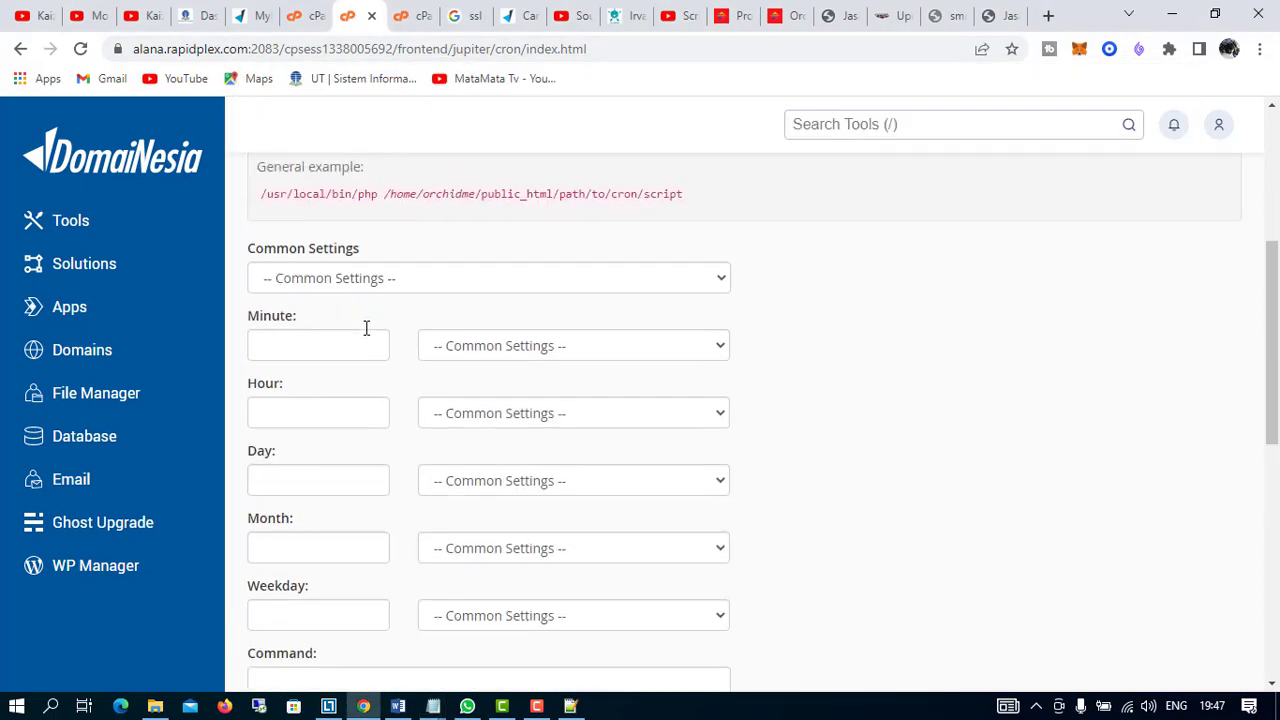
pyautogui.click(370, 279)
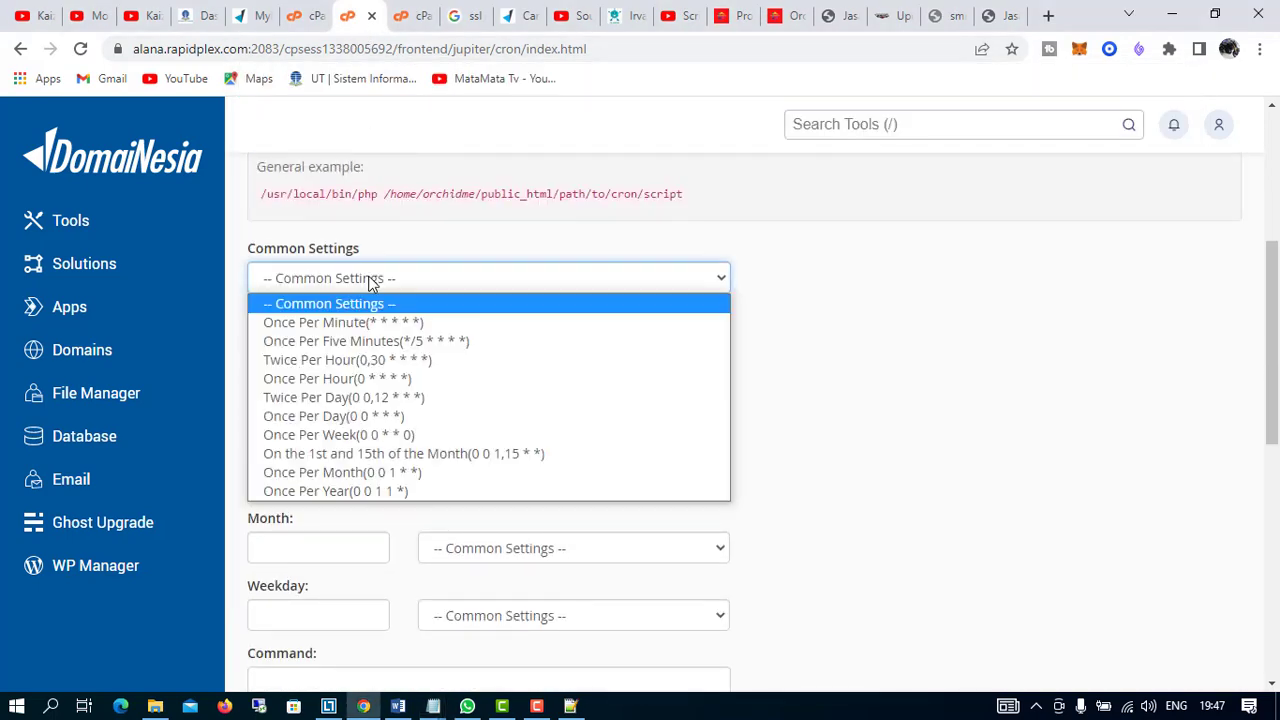
pyautogui.click(373, 342)
pyautogui.scroll(-3, 314, 440)
# Step: Paste the service.php command into the Command field and add the cron job
pyautogui.click(280, 398)
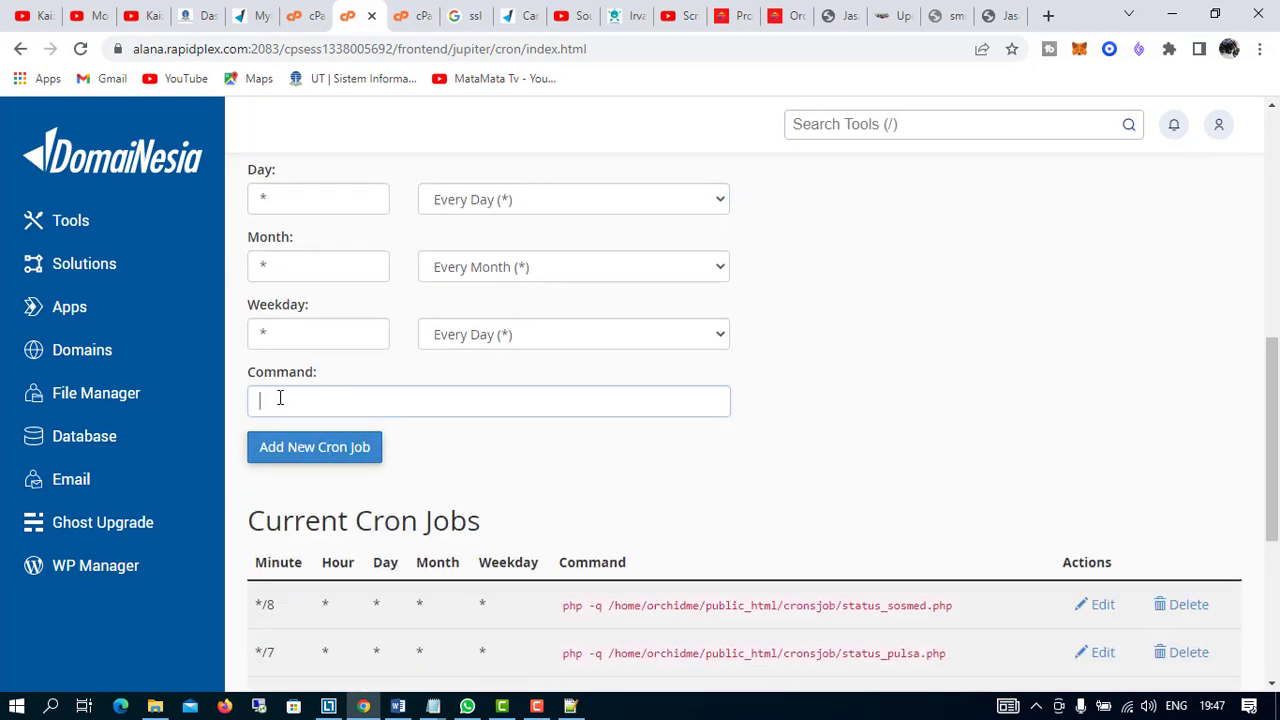
pyautogui.rightClick(280, 398)
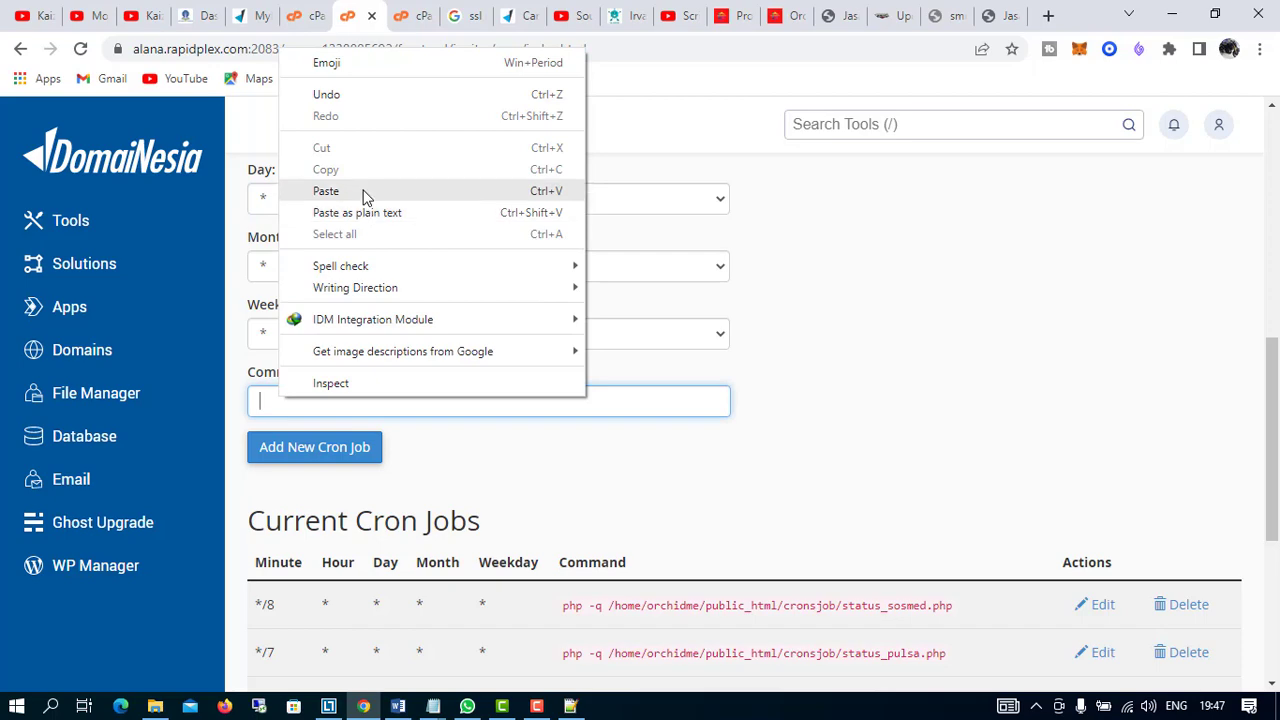
pyautogui.click(326, 191)
pyautogui.click(322, 450)
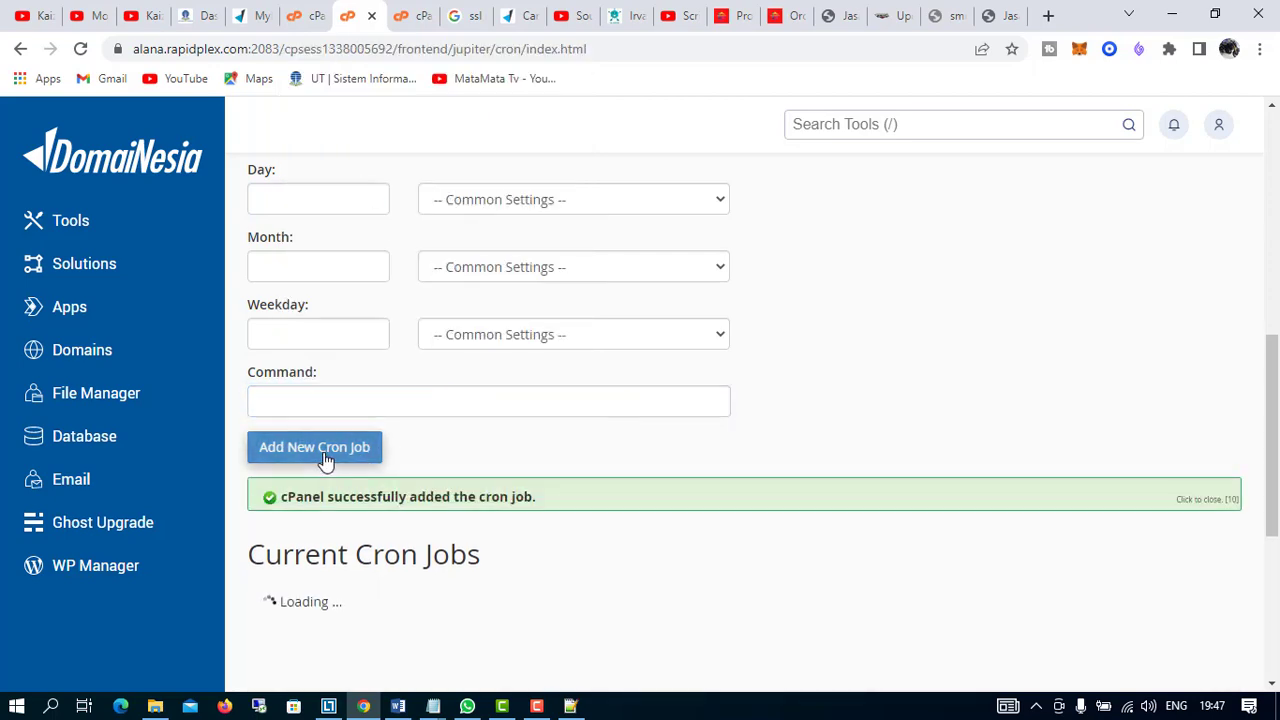
pyautogui.scroll(-2, 537, 569)
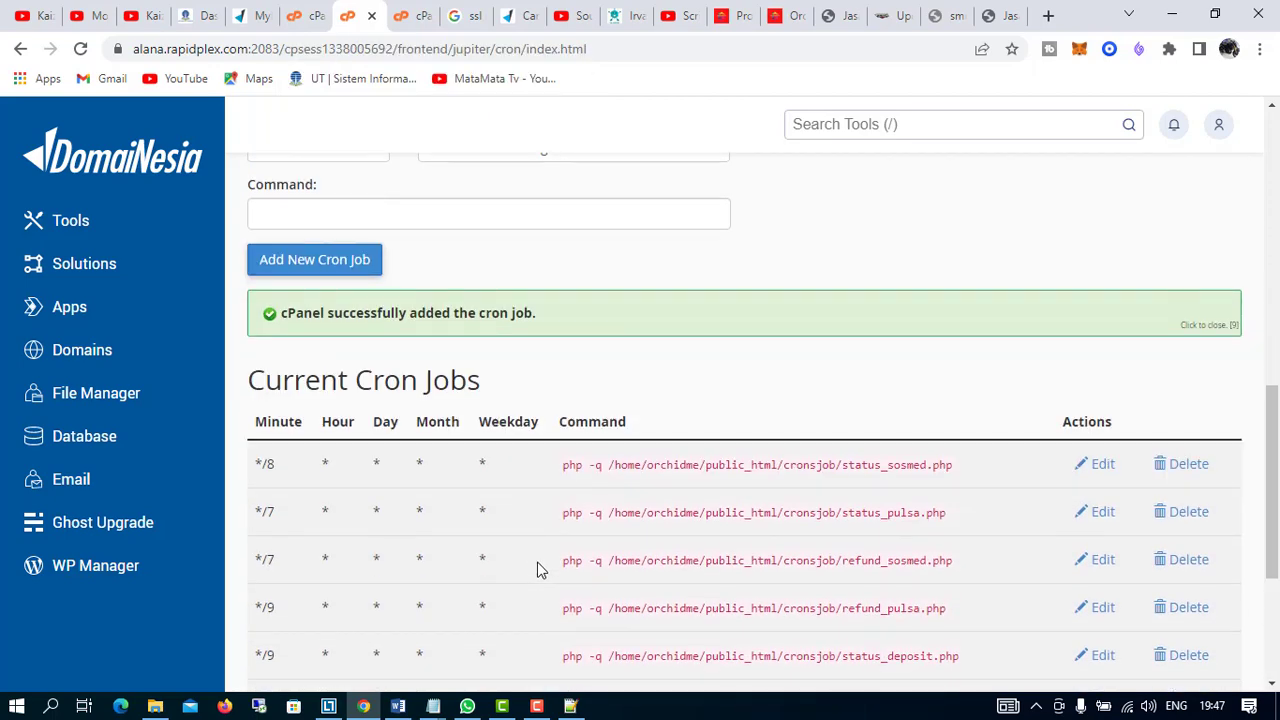
pyautogui.scroll(-3, 537, 569)
pyautogui.scroll(3, 537, 563)
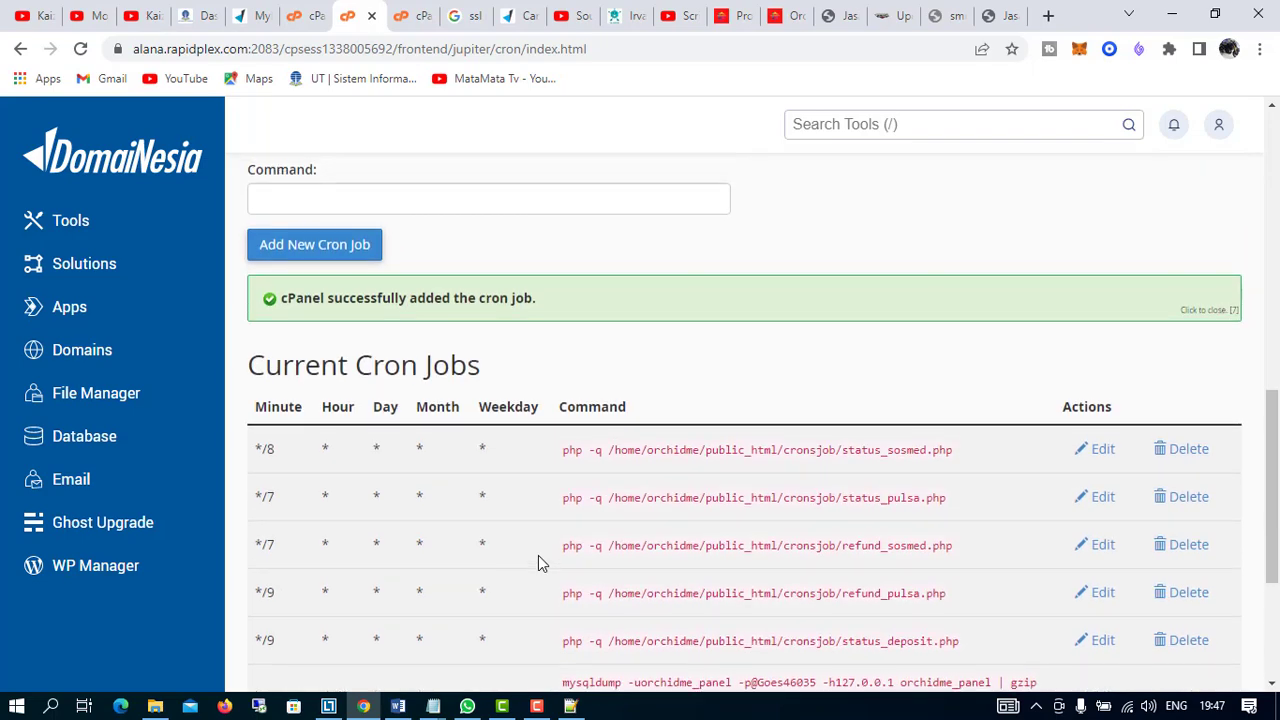
pyautogui.scroll(3, 538, 555)
pyautogui.scroll(-3, 538, 554)
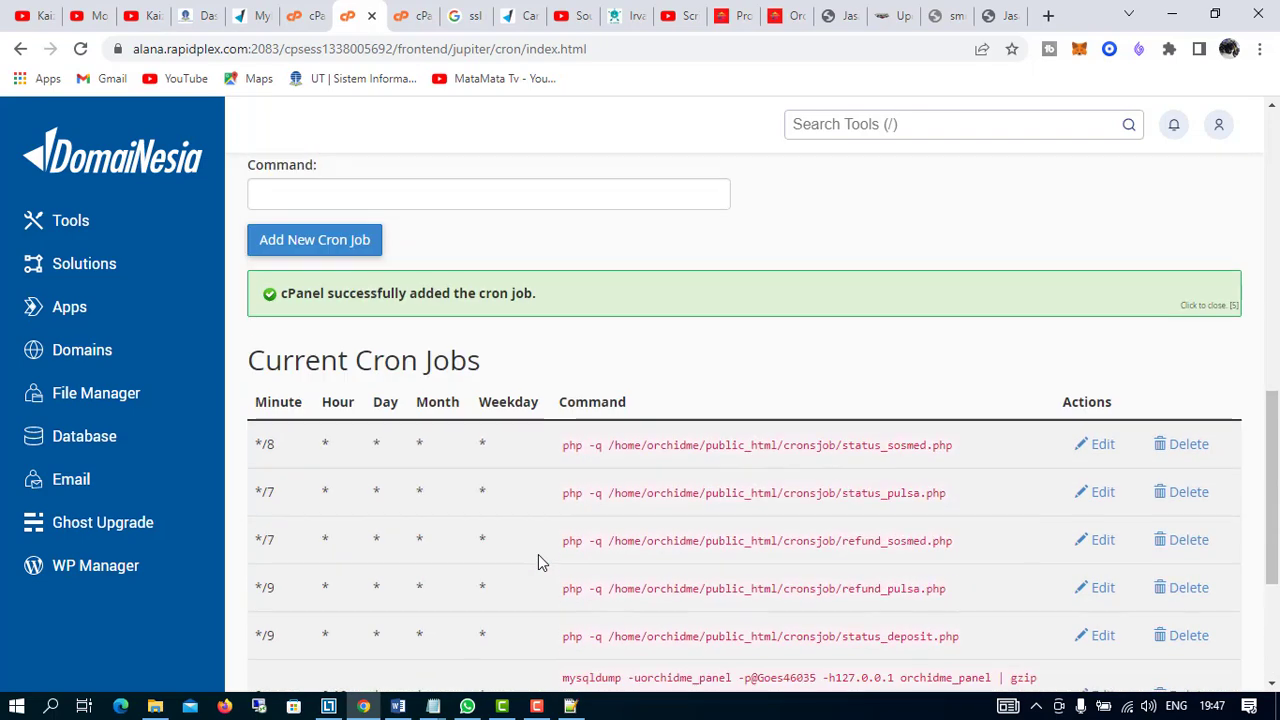
pyautogui.scroll(3, 538, 554)
pyautogui.click(433, 706)
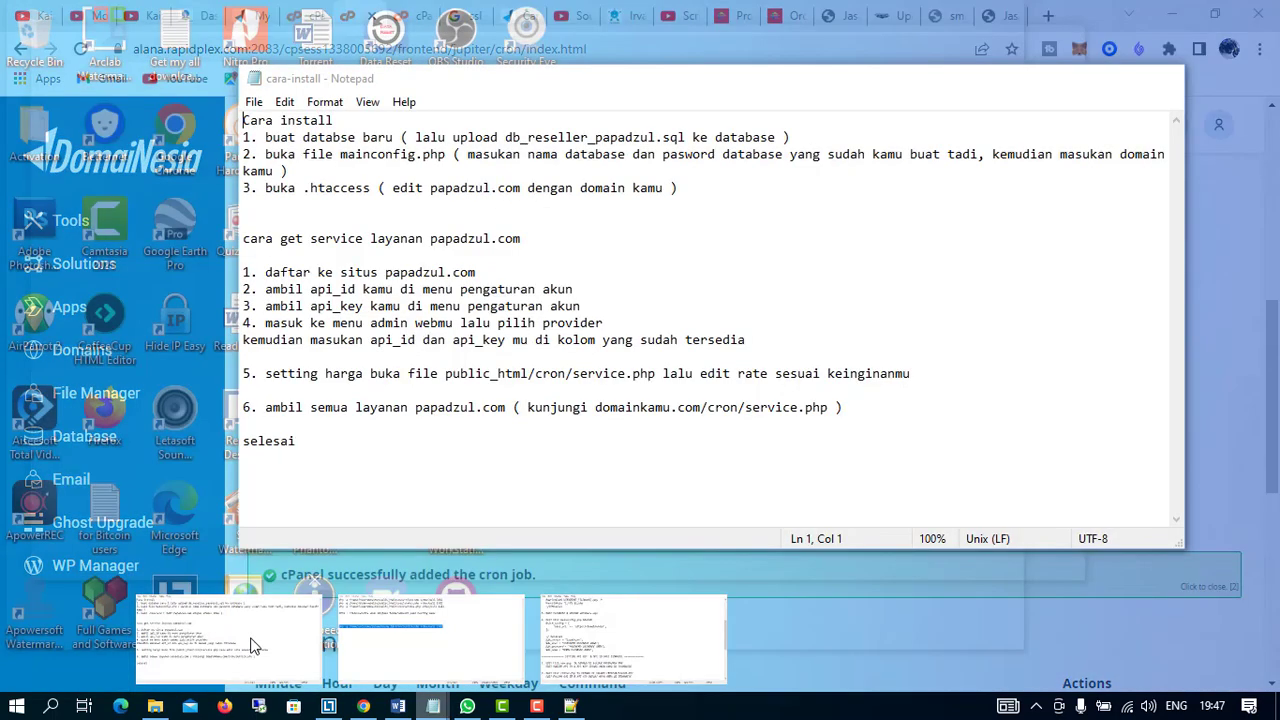
# Step: Scroll through the Jasa Media price list to check the imported services and their prices
pyautogui.click(280, 650)
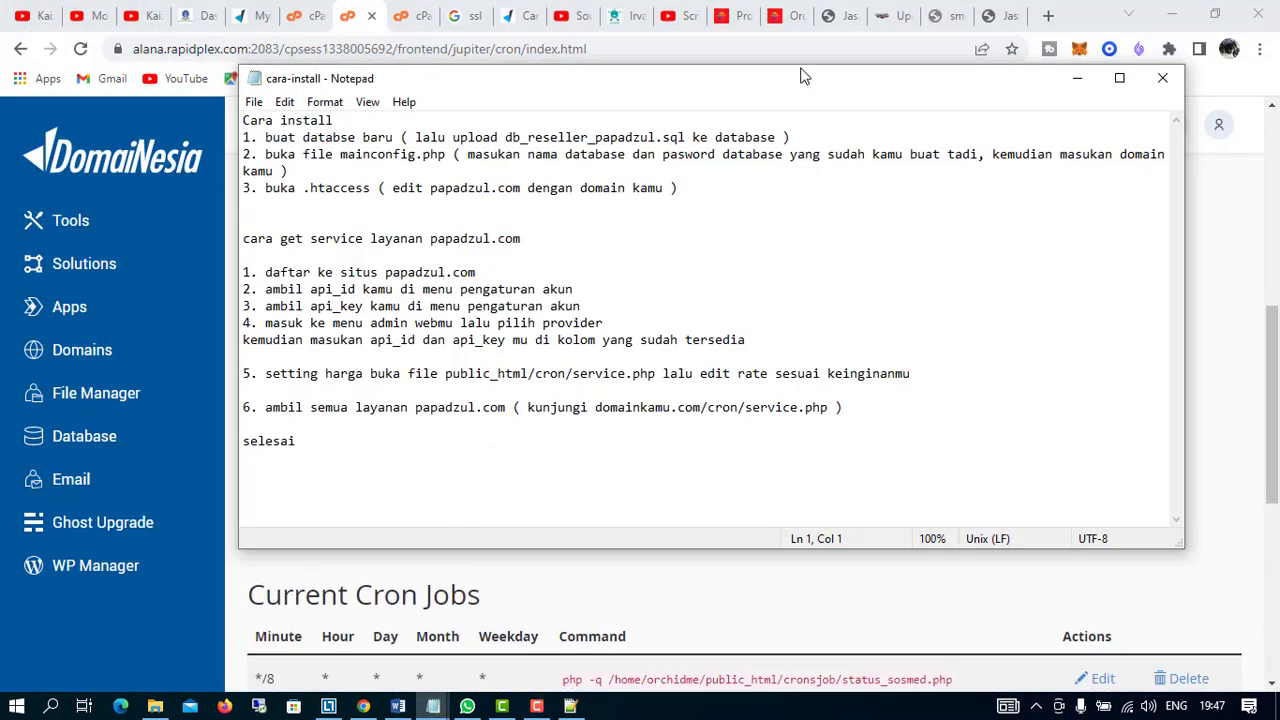
pyautogui.click(990, 22)
pyautogui.scroll(3, 490, 445)
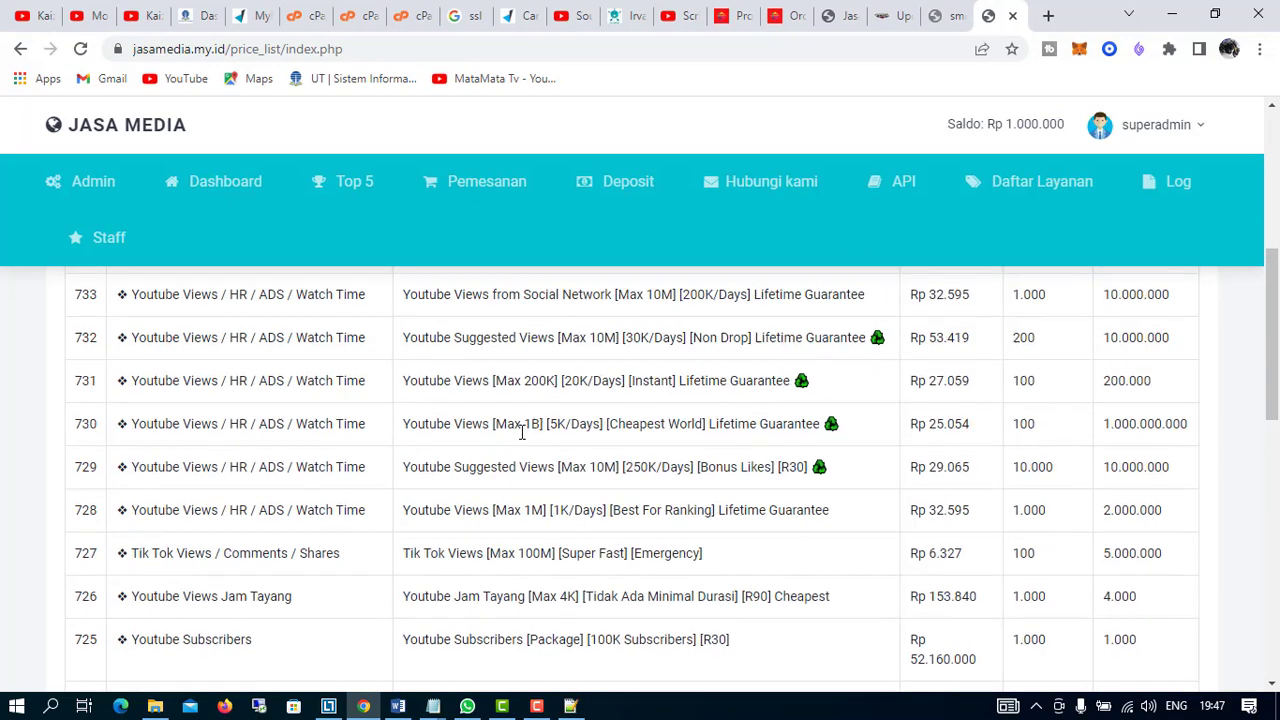
pyautogui.scroll(4, 490, 445)
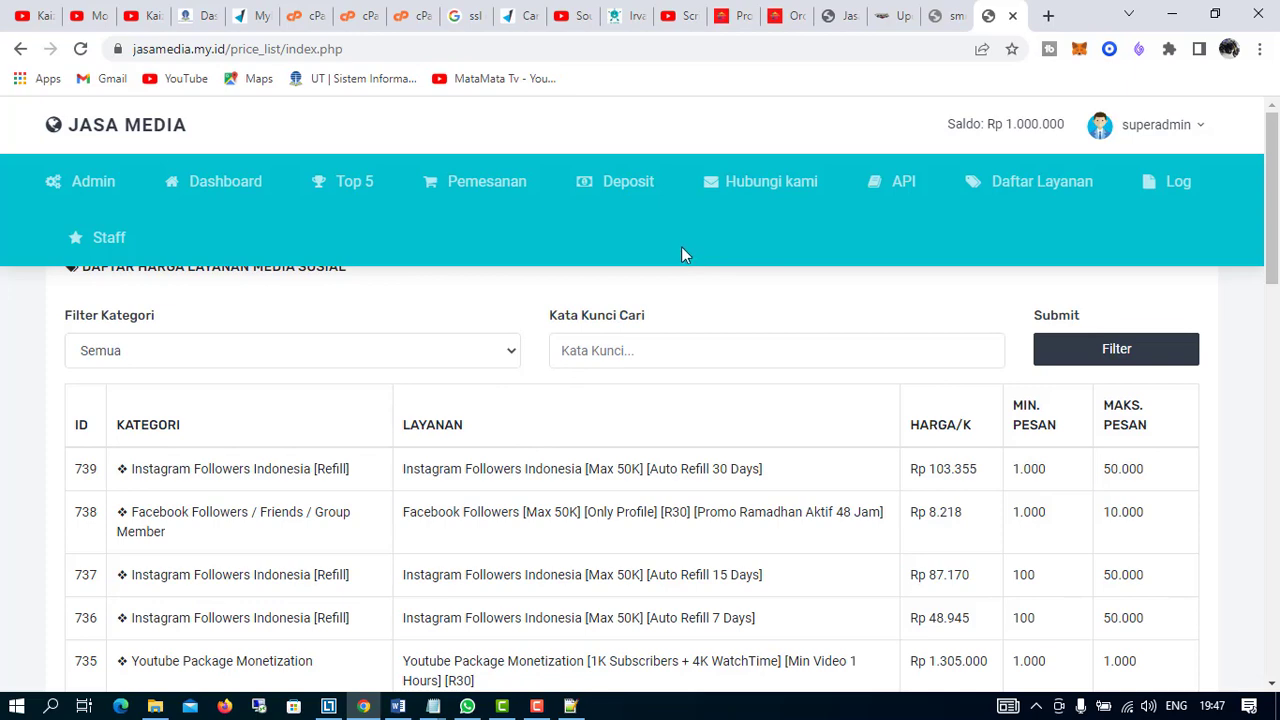
pyautogui.scroll(-3, 570, 345)
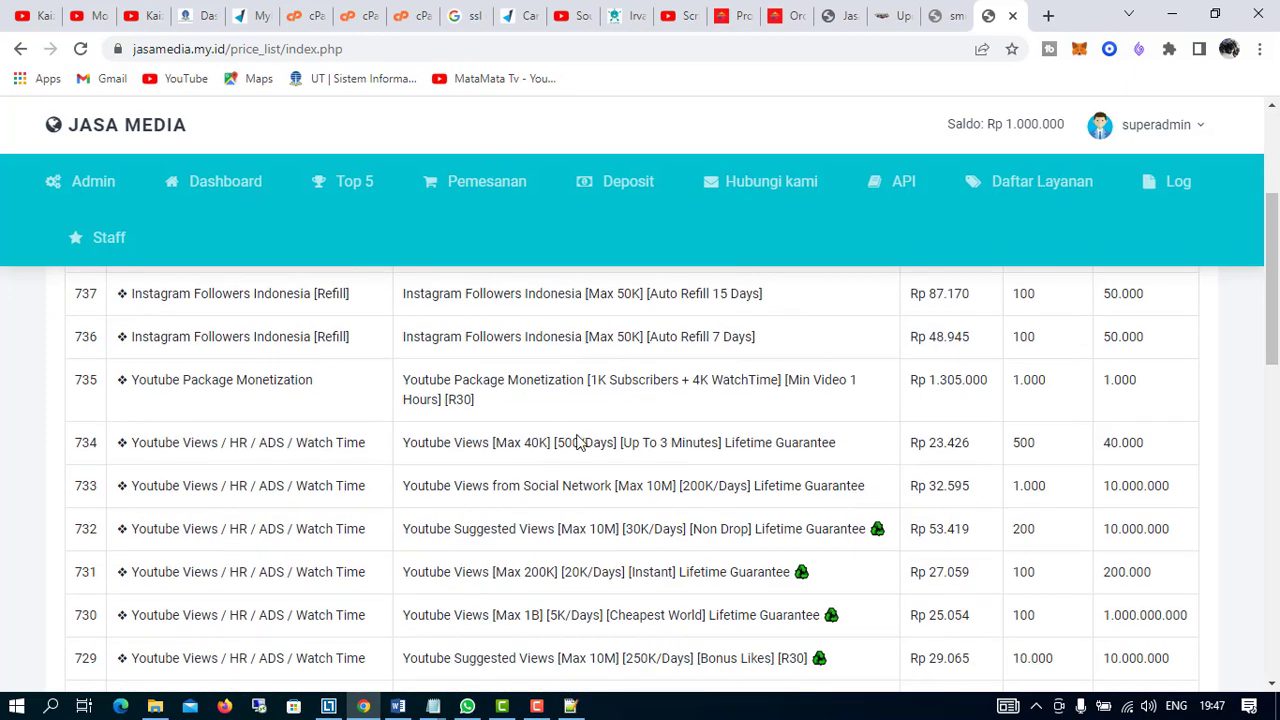
pyautogui.scroll(3, 577, 443)
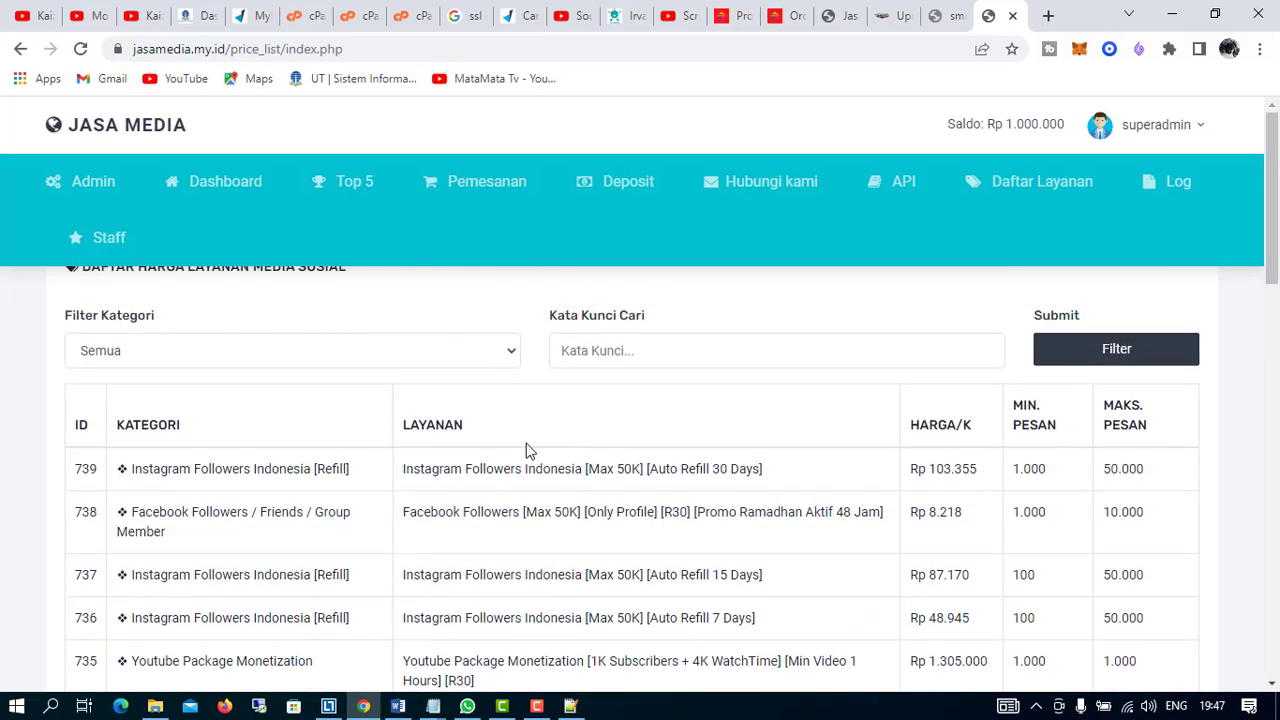
pyautogui.scroll(-2, 531, 491)
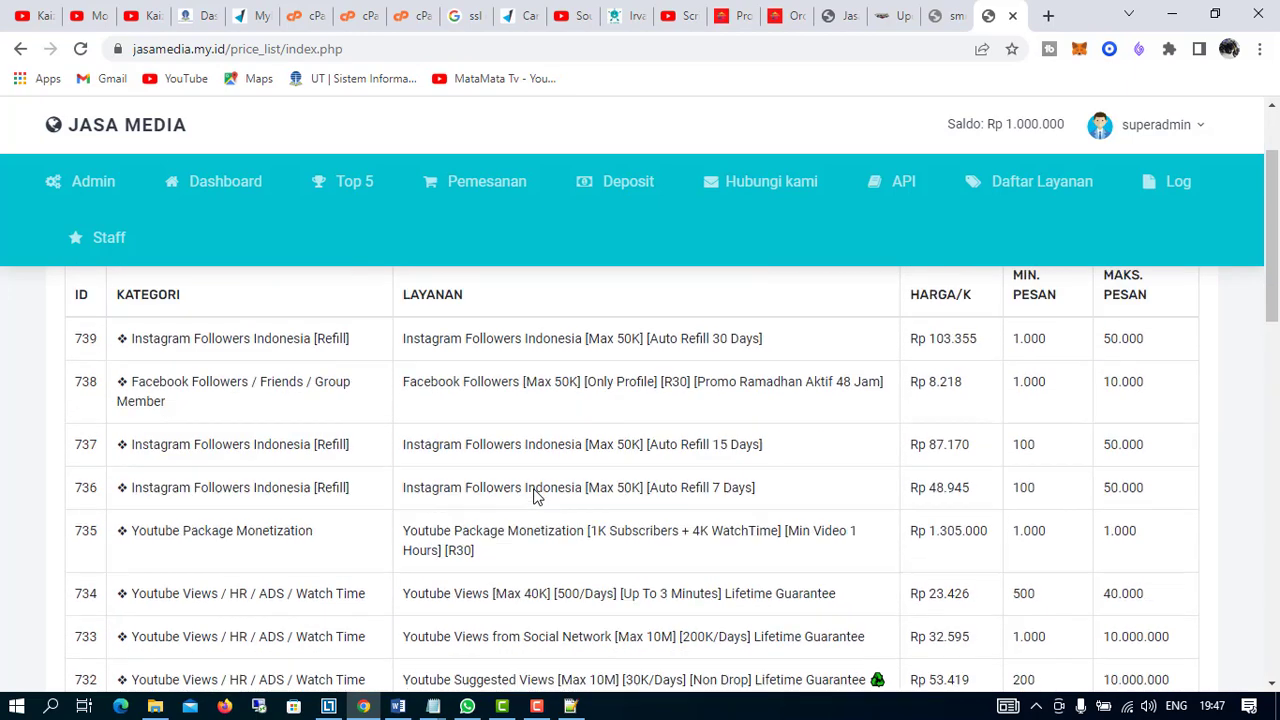
pyautogui.scroll(2, 534, 251)
pyautogui.click(88, 189)
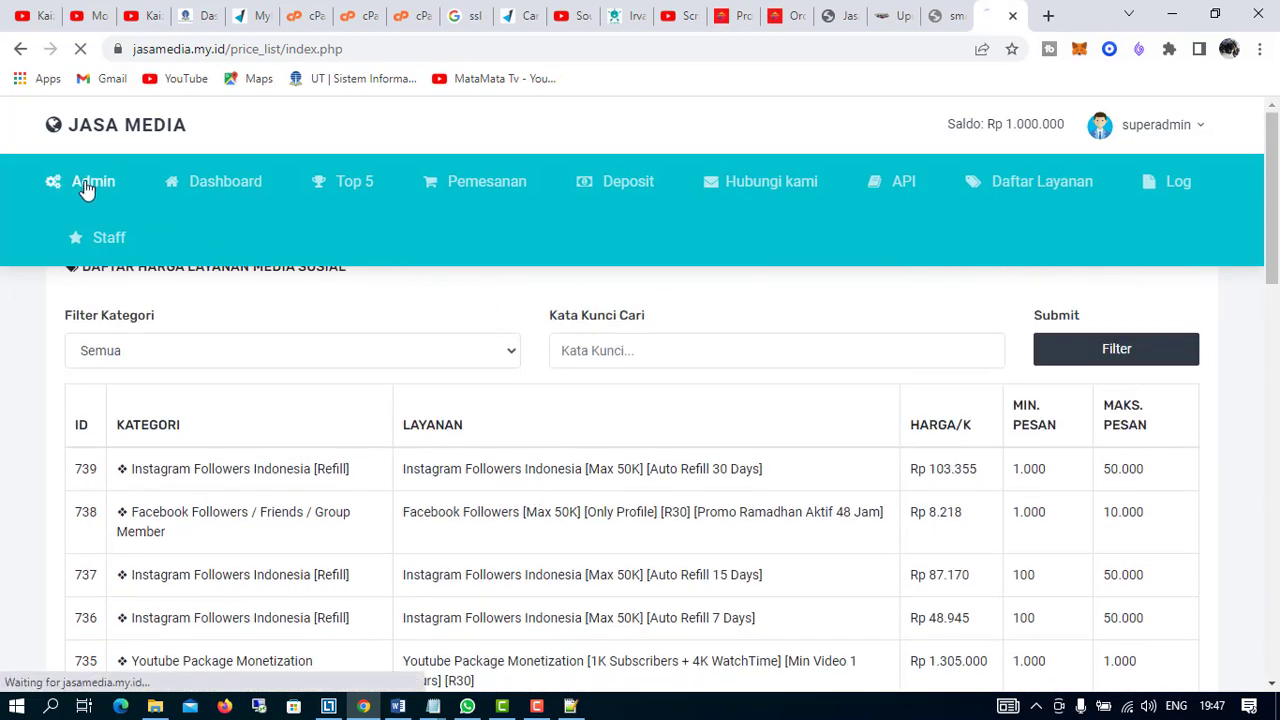
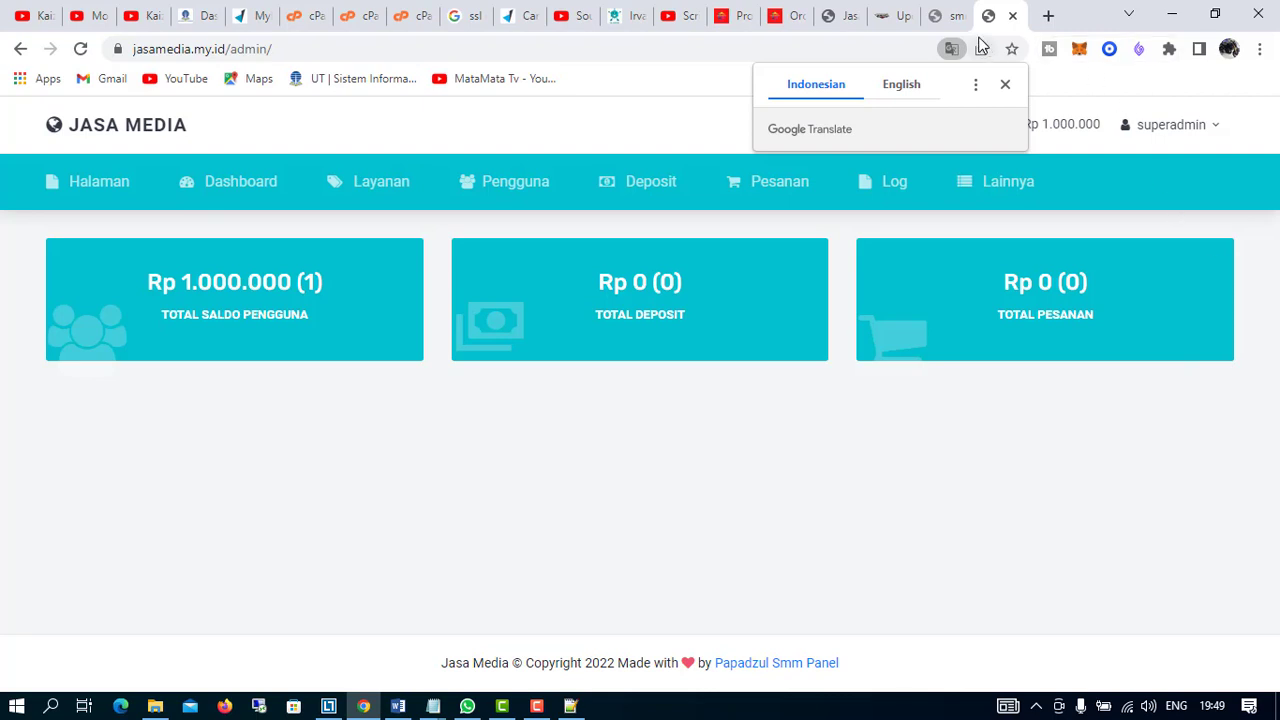
# Step: Check the smmmedia site tab and the Papadzul service update list
pyautogui.click(946, 18)
pyautogui.click(897, 22)
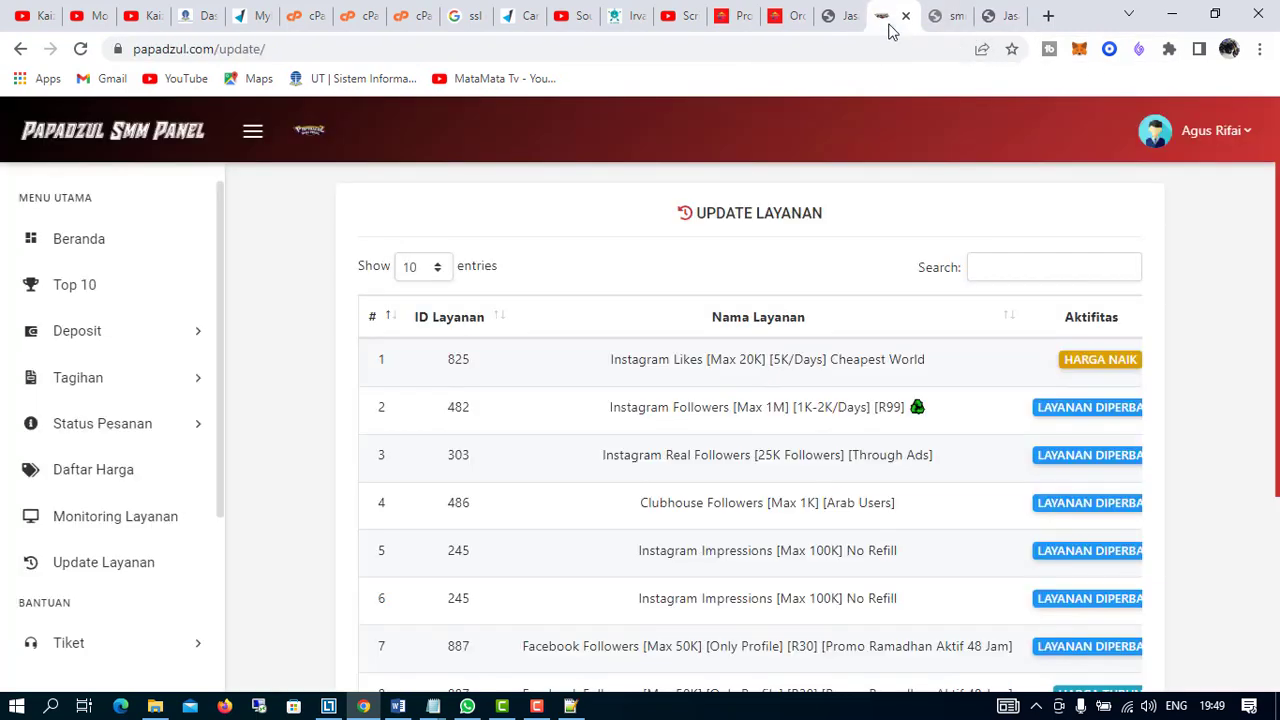
pyautogui.scroll(-3, 600, 310)
pyautogui.scroll(3, 585, 318)
# Step: Reload the Jasa Media admin dashboard and bring up the Deposit menu
pyautogui.click(995, 17)
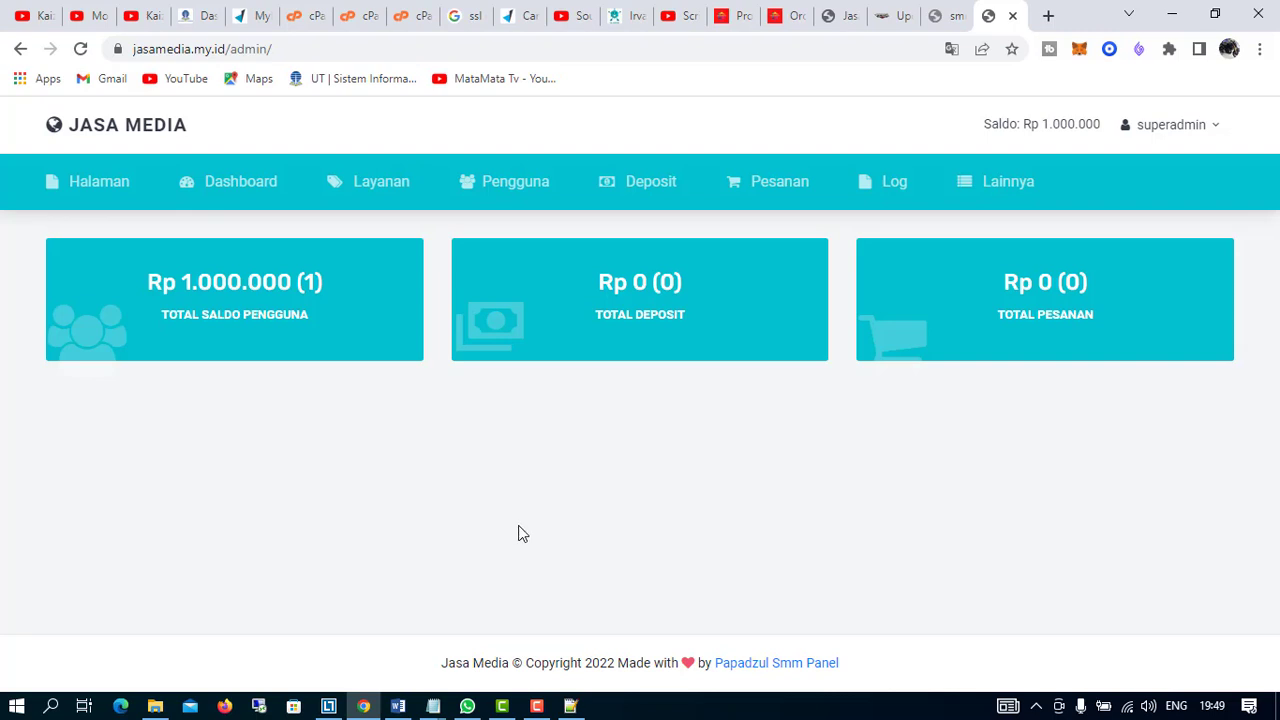
pyautogui.click(228, 191)
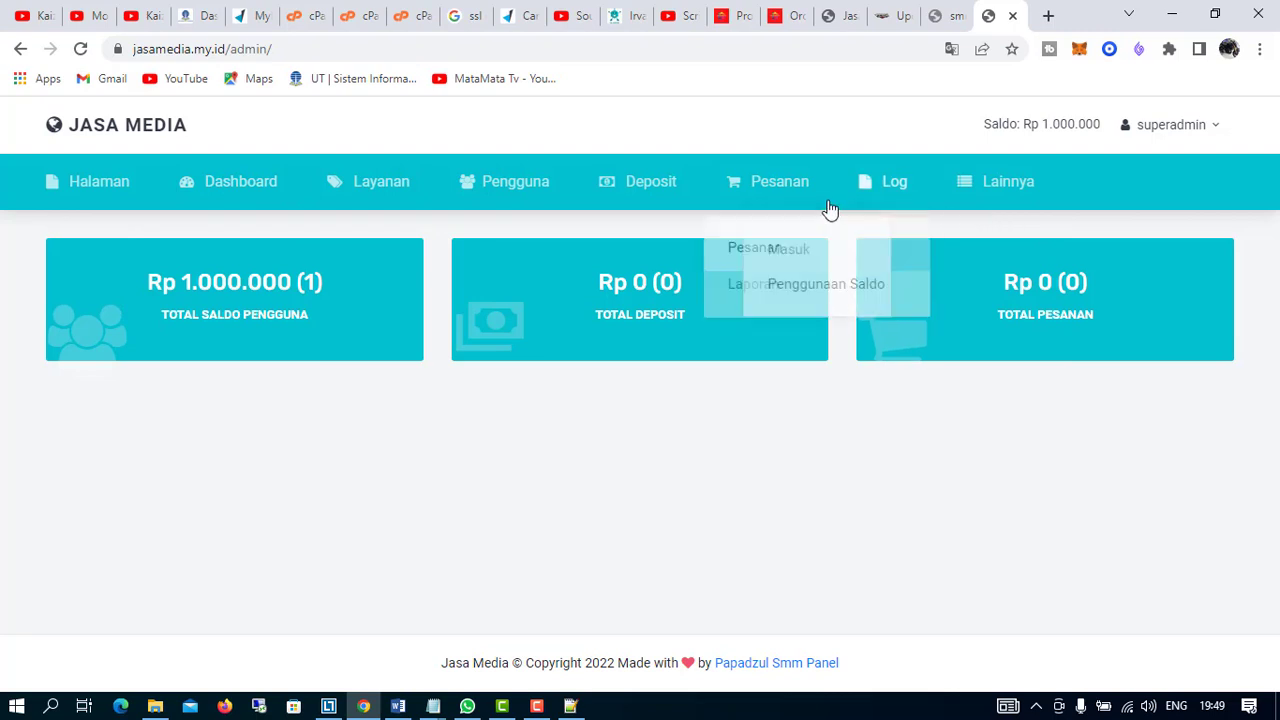
pyautogui.moveTo(660, 196)
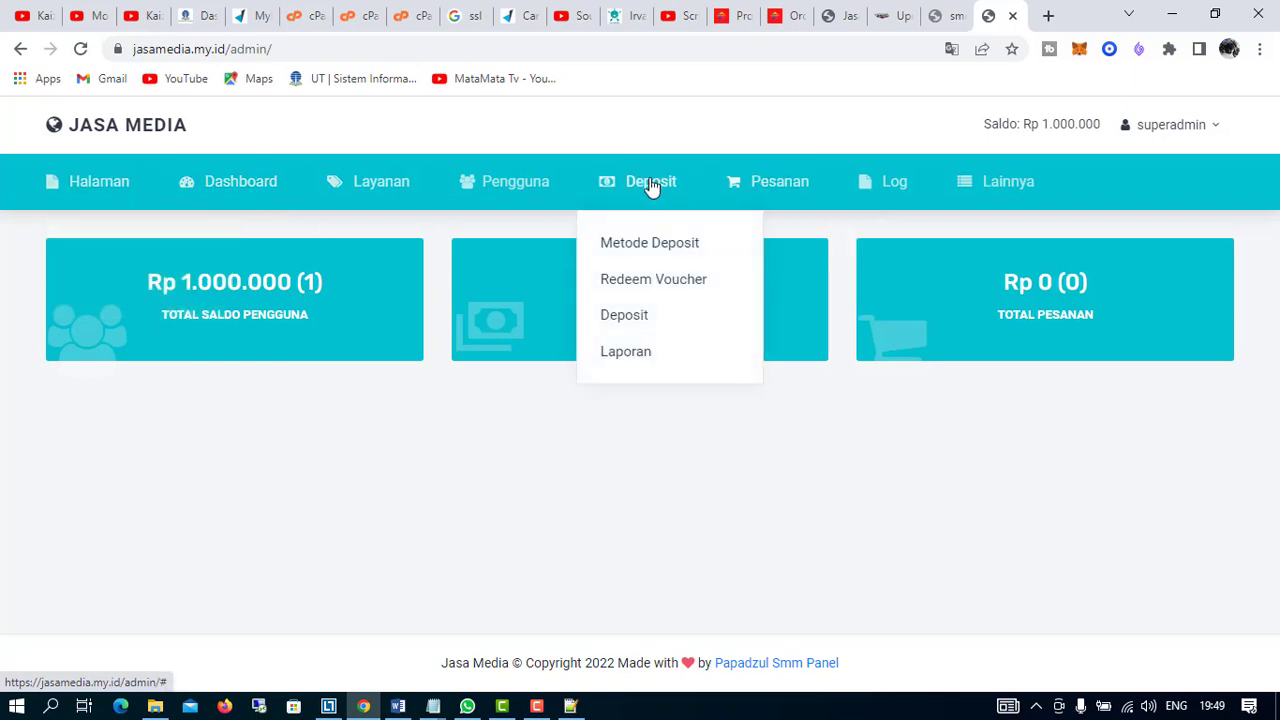
# Step: Open Metode Deposit and inspect the MANDIRI bank transfer row with minimum deposit 10000
pyautogui.click(632, 250)
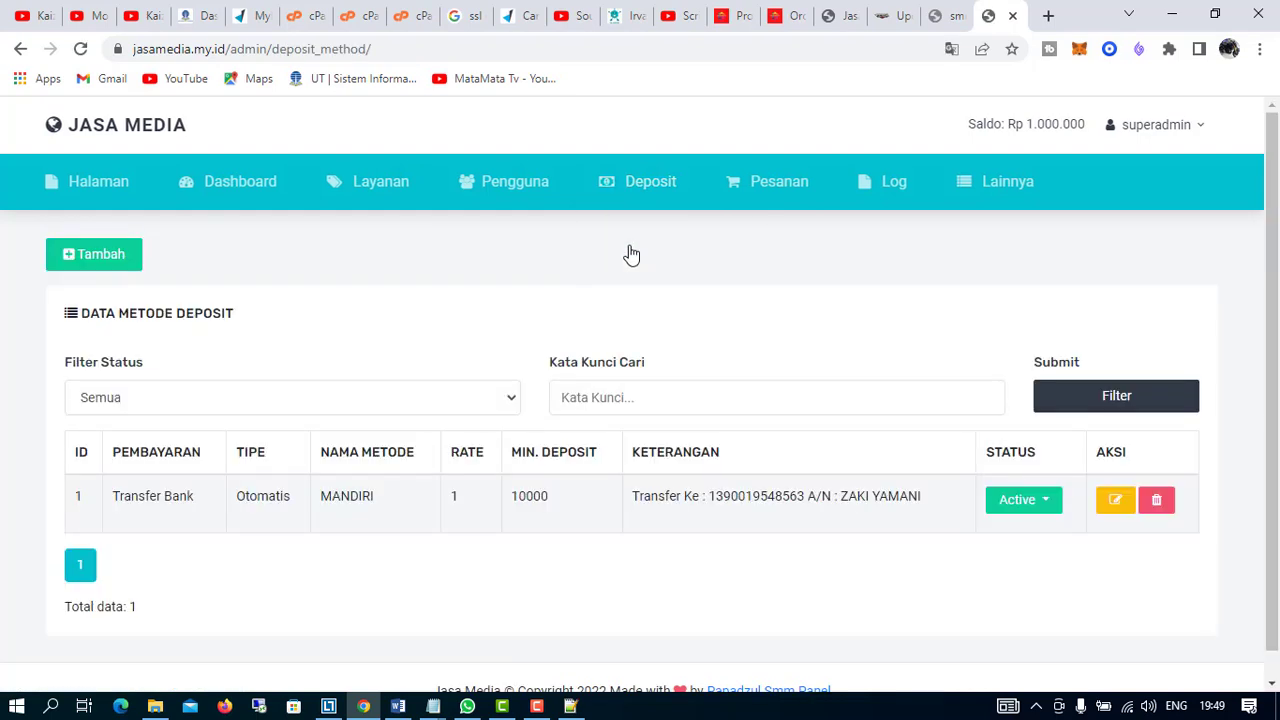
pyautogui.scroll(-1, 575, 380)
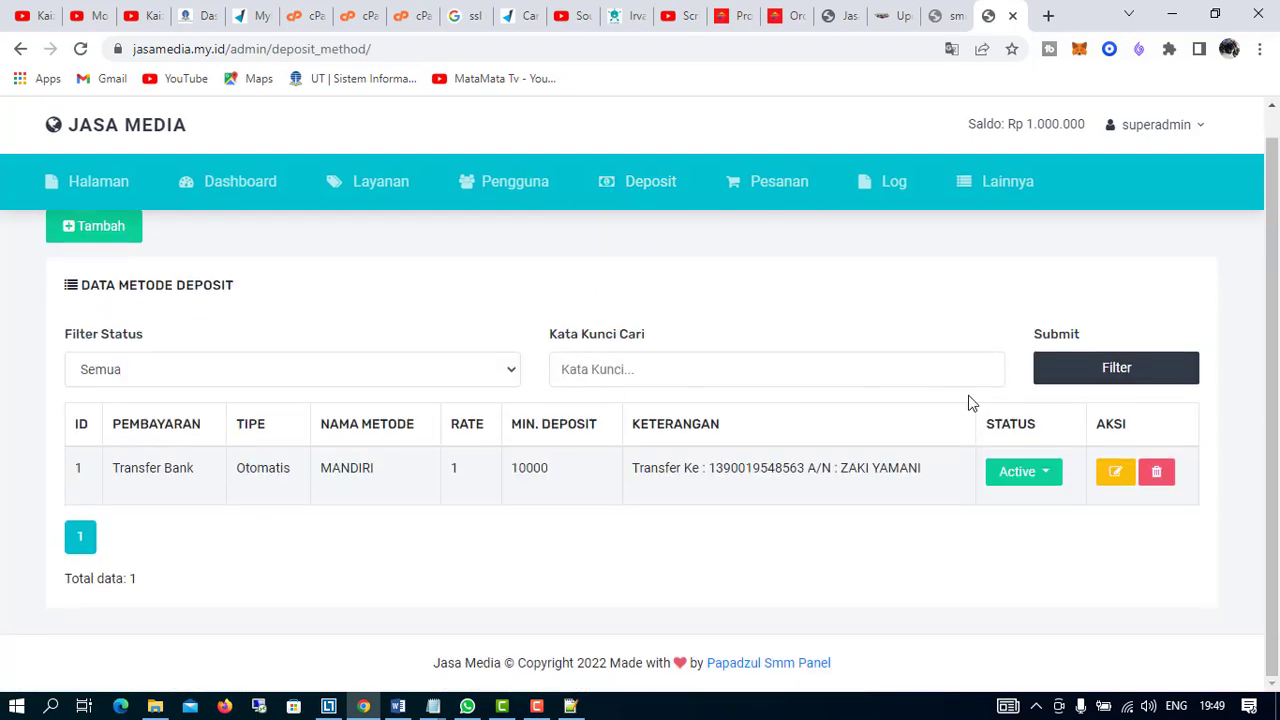
pyautogui.moveTo(963, 431); pyautogui.dragTo(993, 428)
pyautogui.click(930, 337)
pyautogui.click(987, 423)
pyautogui.press('F9')
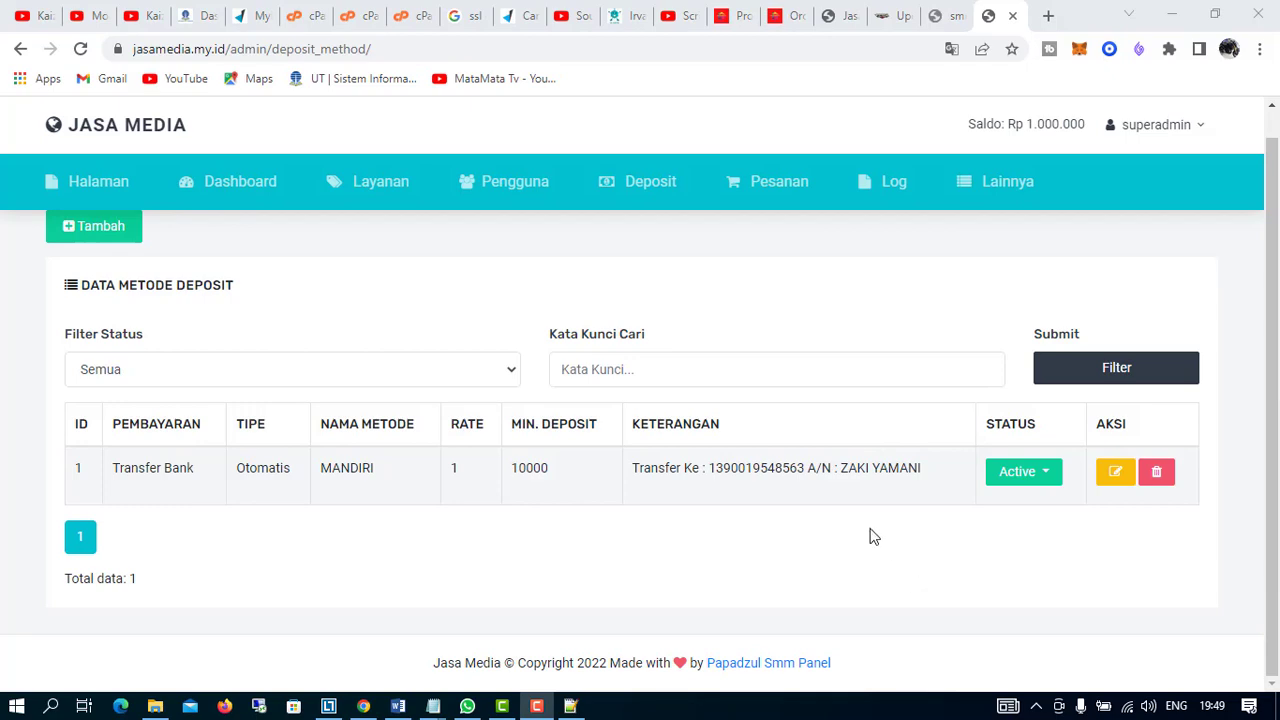
# Step: Open the MANDIRI deposit method's edit form and review its fields
pyautogui.click(1116, 476)
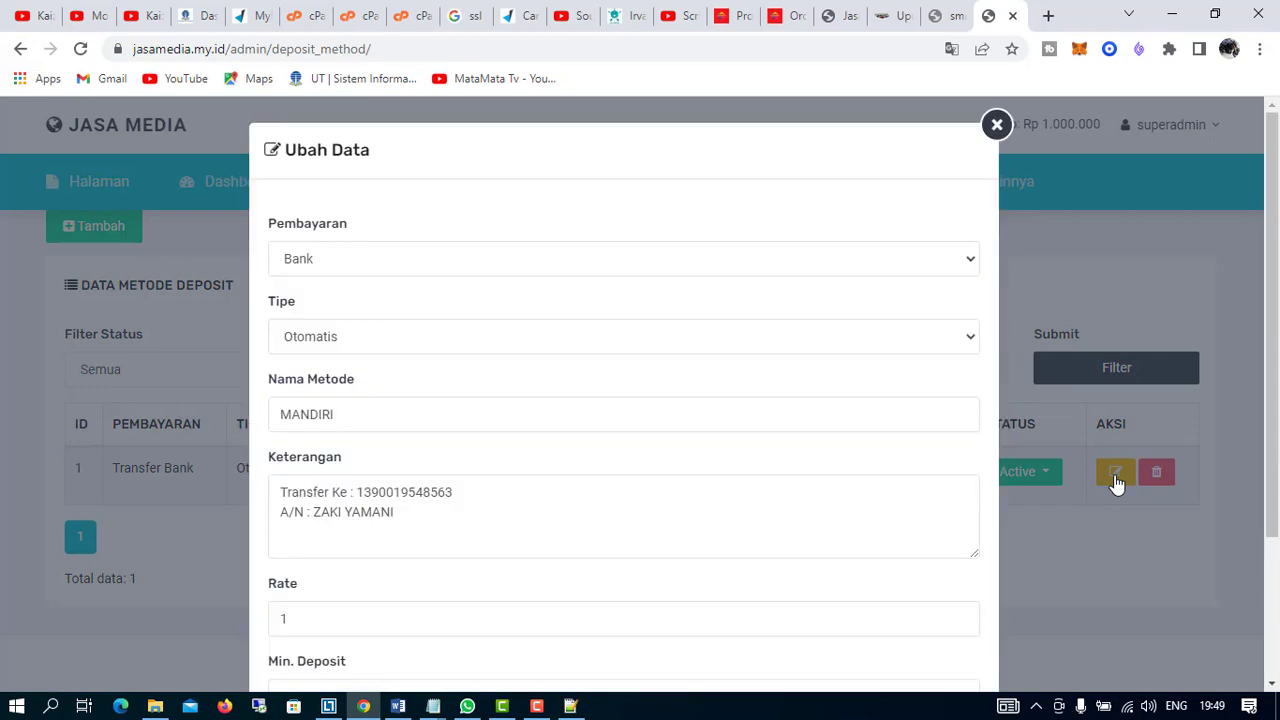
pyautogui.scroll(-3, 569, 402)
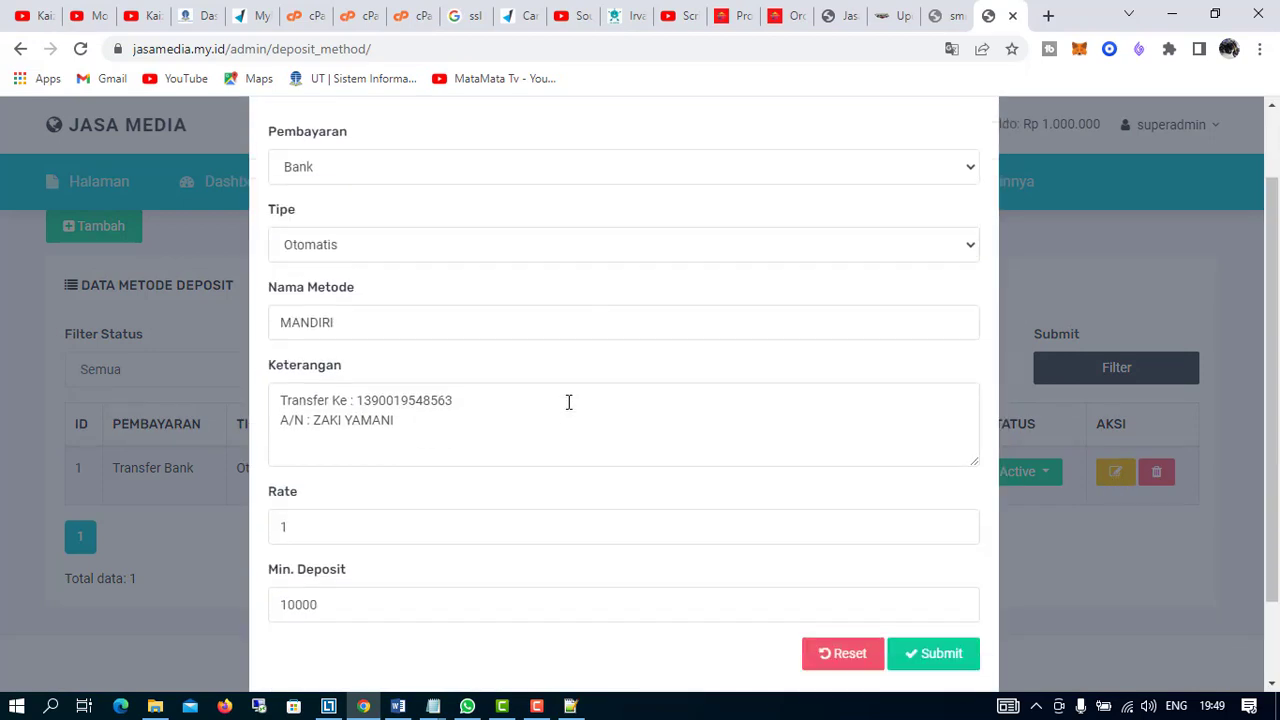
pyautogui.scroll(3, 569, 402)
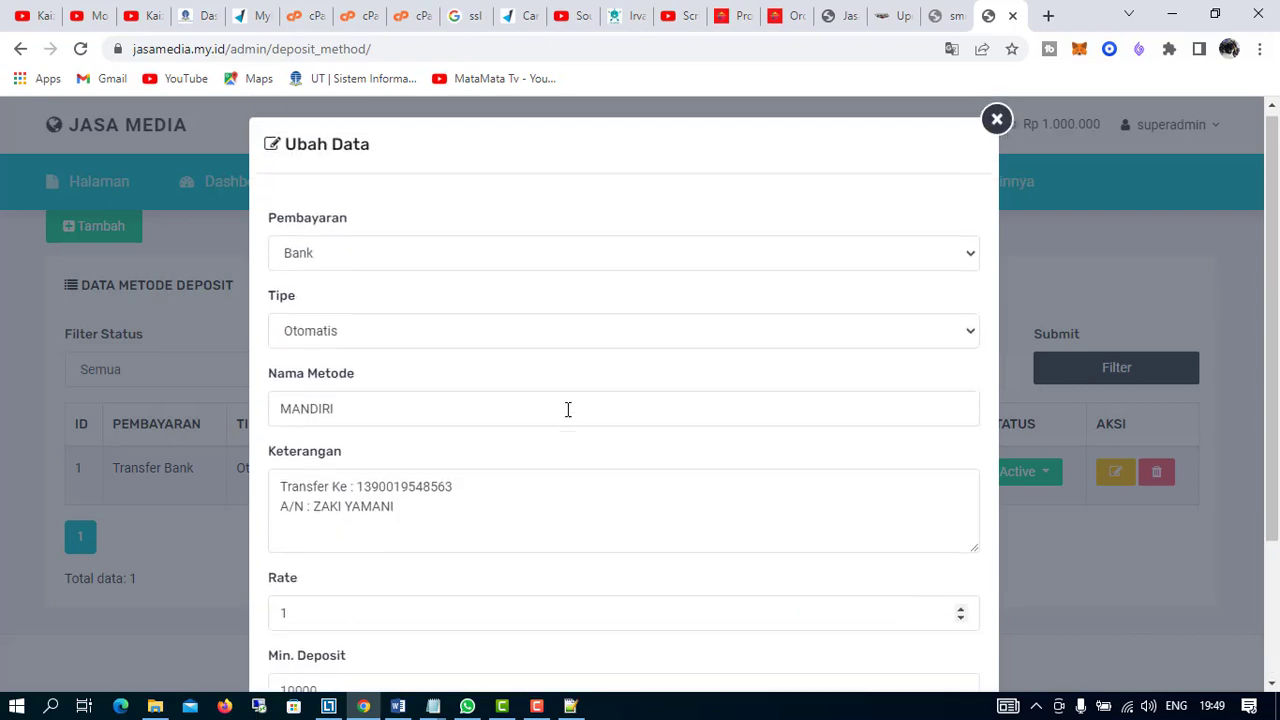
pyautogui.scroll(-3, 568, 410)
pyautogui.scroll(3, 568, 410)
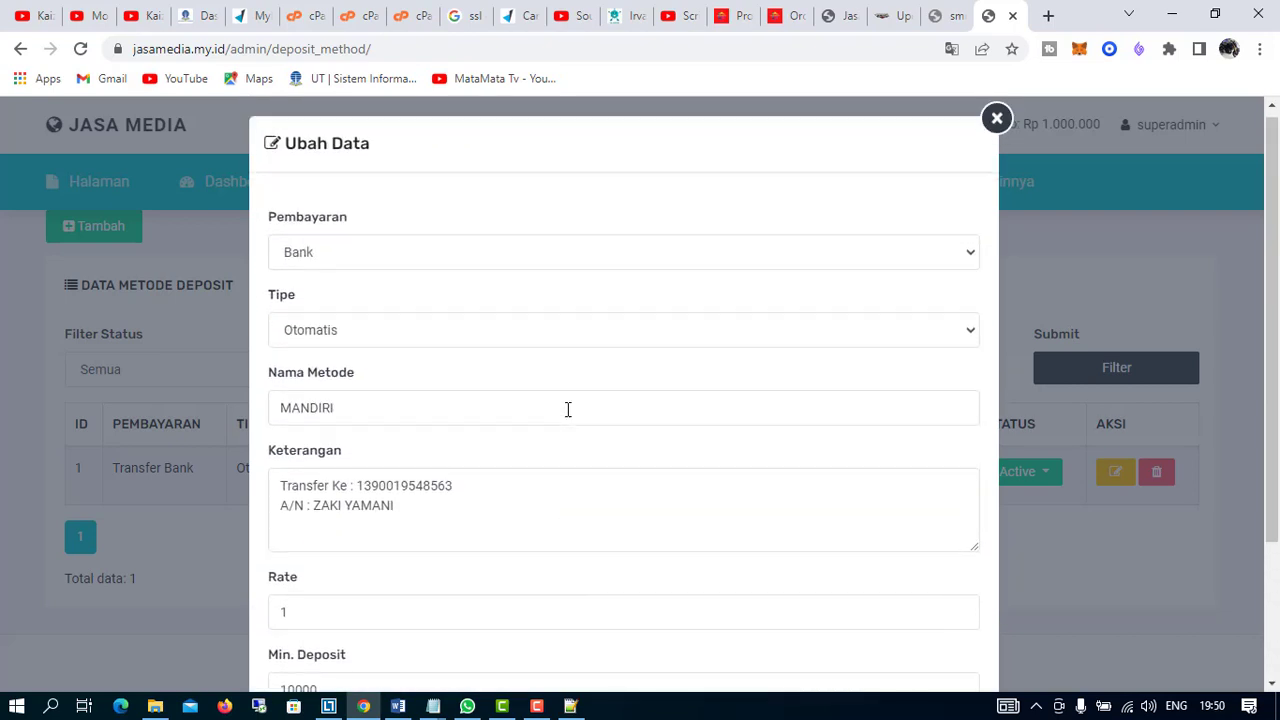
# Step: Try Pulsa as the payment type, then set it back to Bank
pyautogui.click(461, 256)
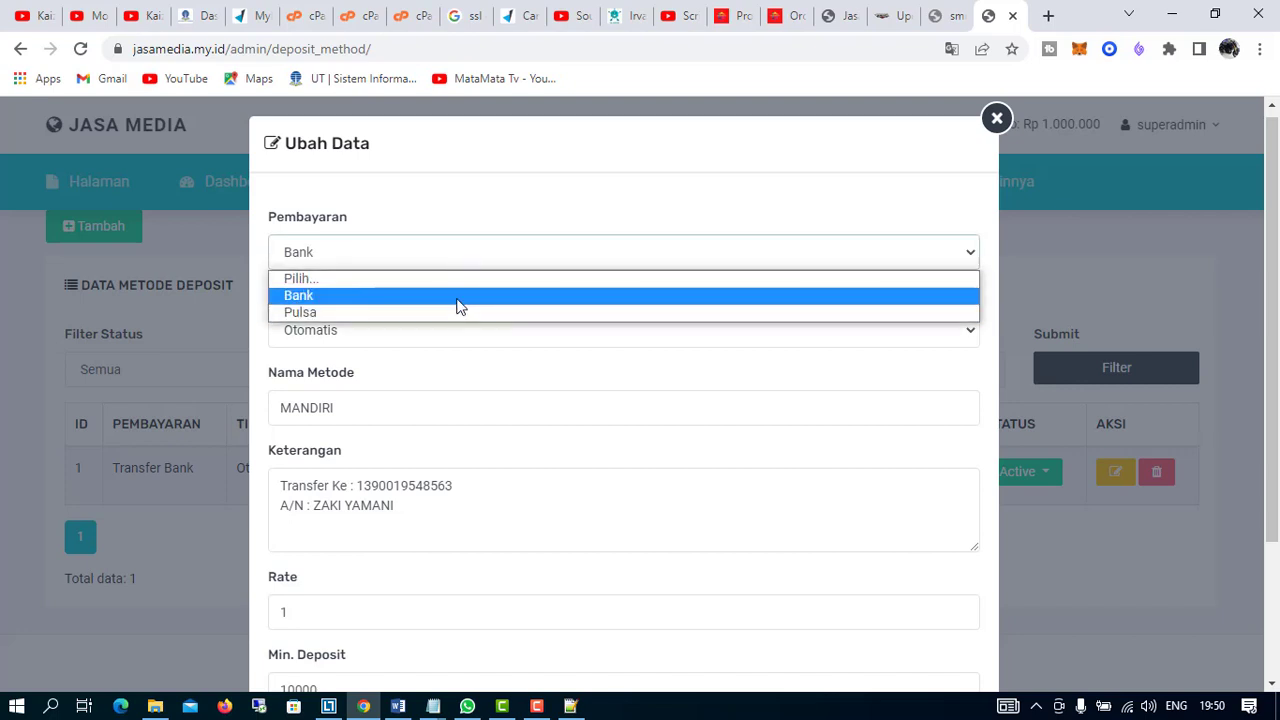
pyautogui.click(460, 297)
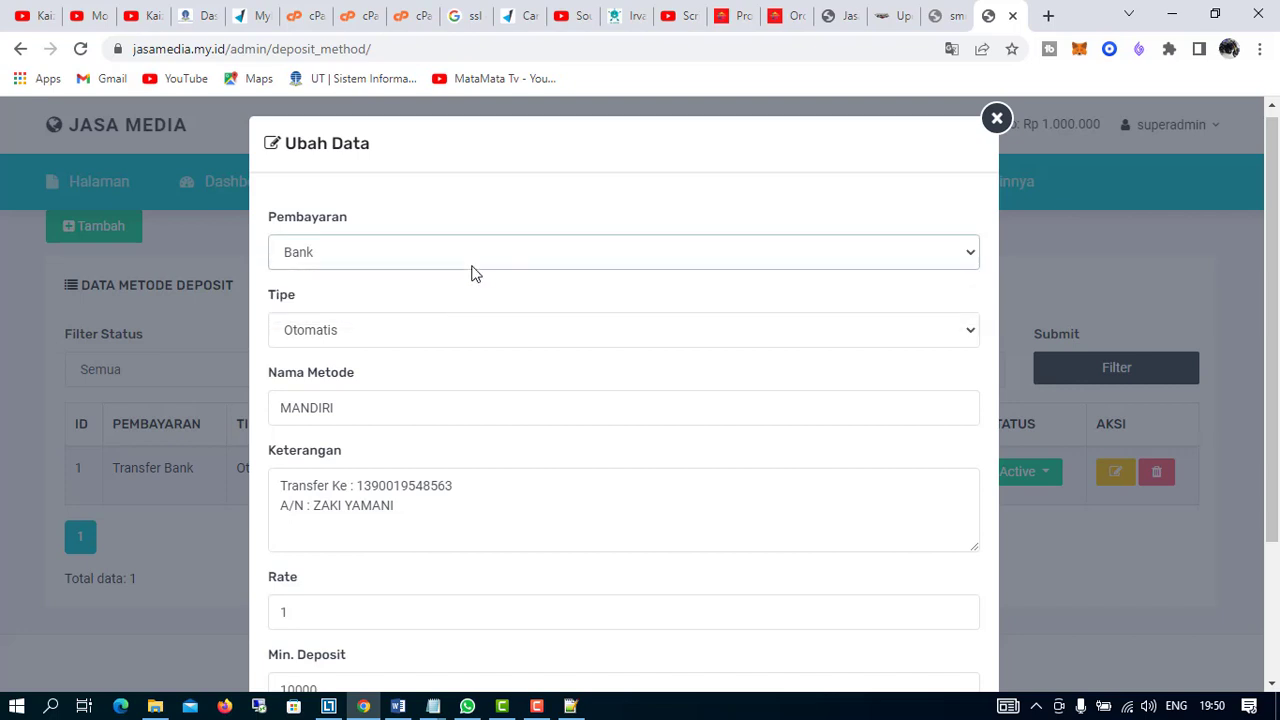
pyautogui.click(459, 263)
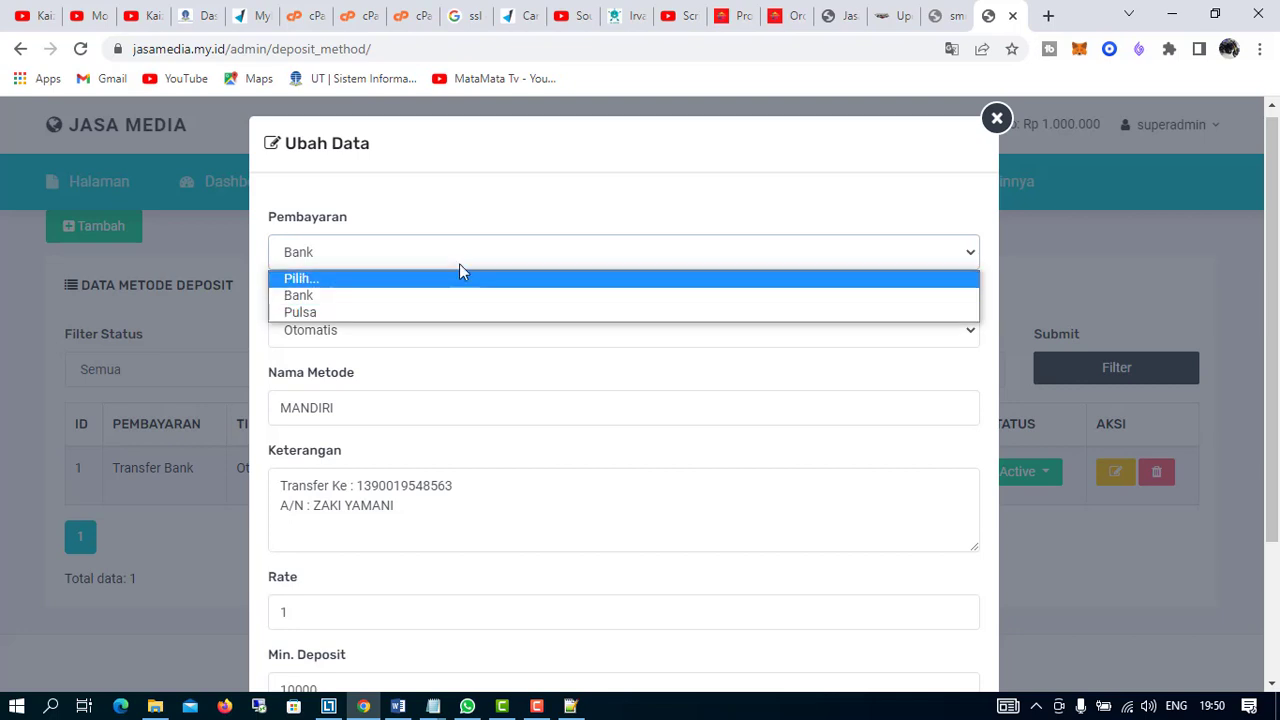
pyautogui.click(473, 318)
pyautogui.click(484, 258)
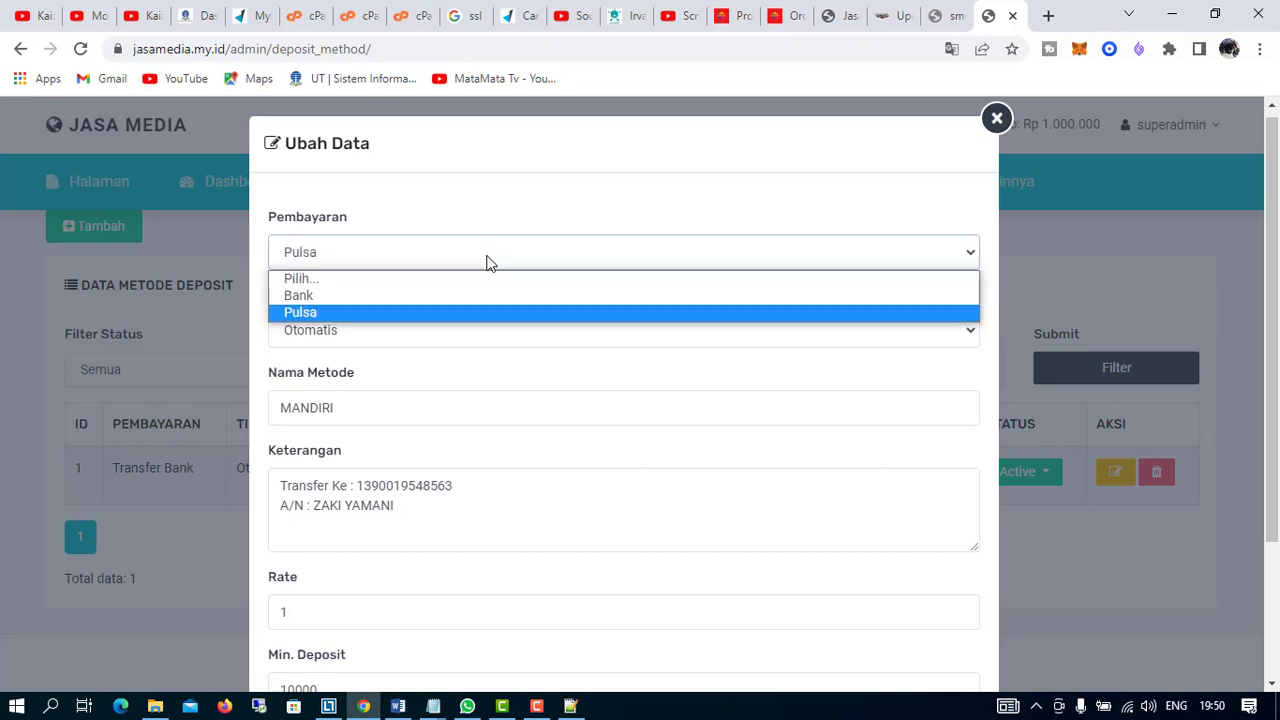
pyautogui.click(497, 298)
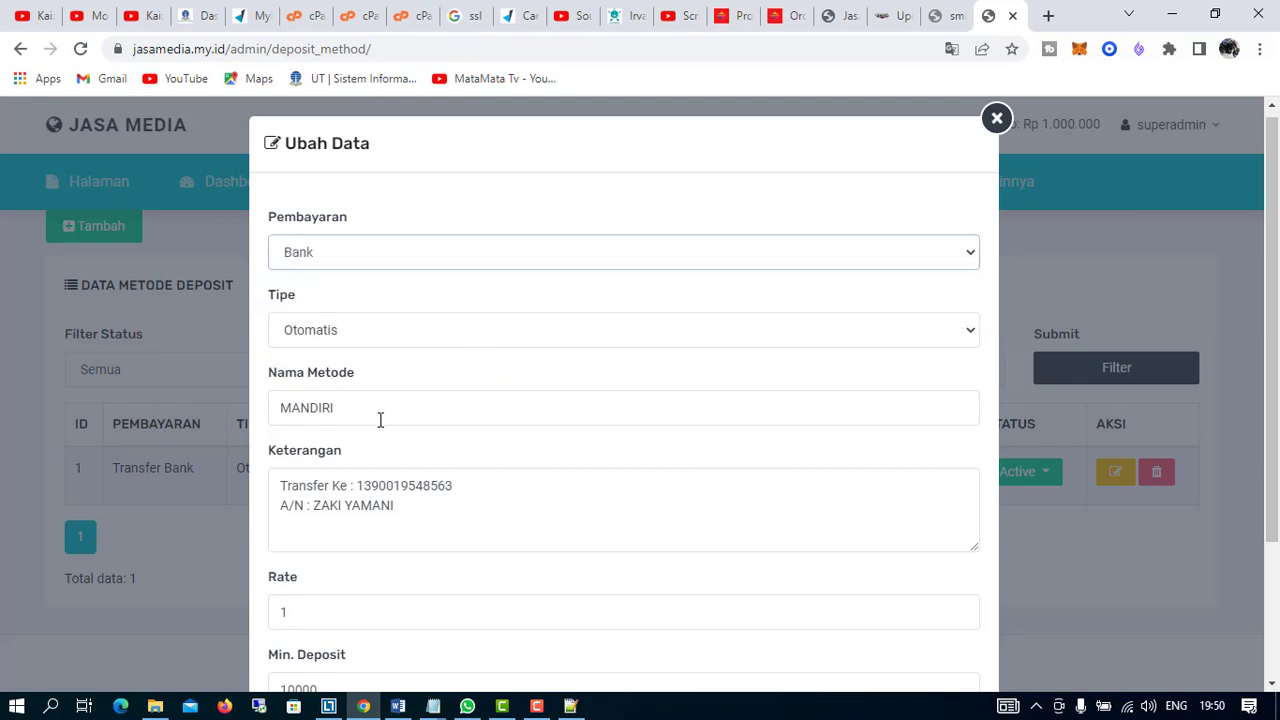
# Step: Check the minimum deposit amount and submit the MANDIRI method
pyautogui.scroll(-1, 380, 420)
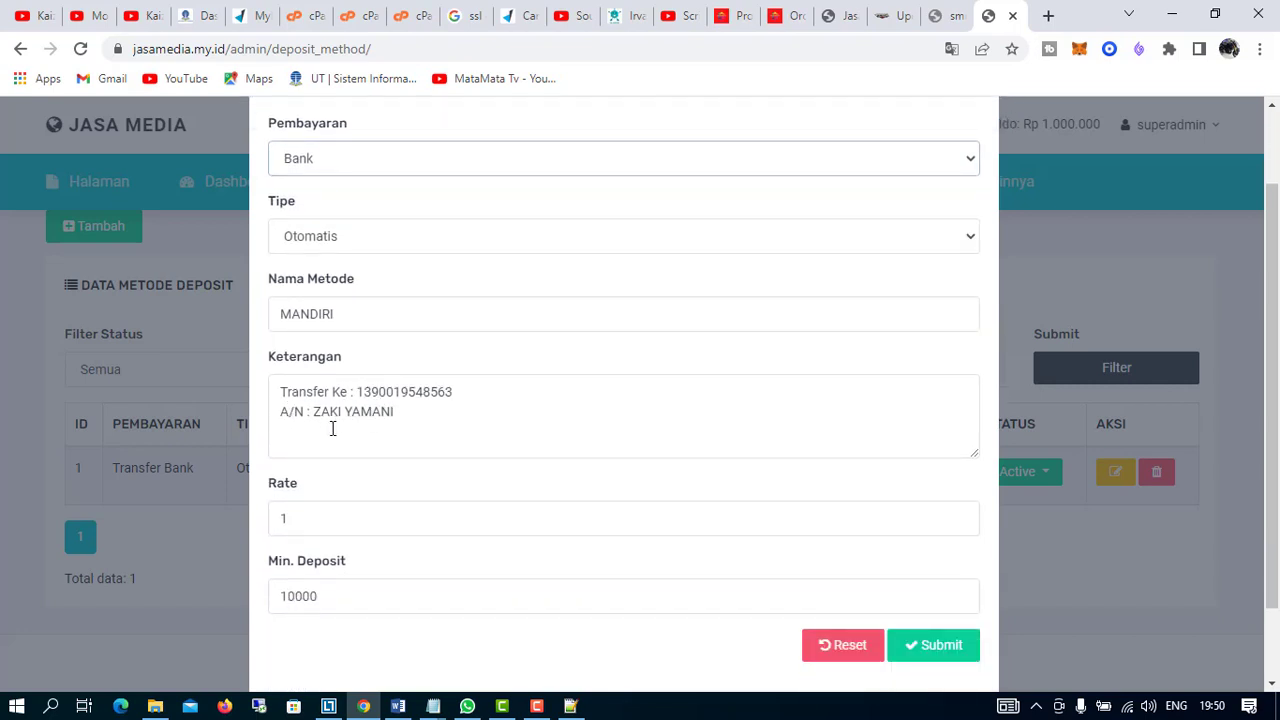
pyautogui.scroll(-1, 465, 427)
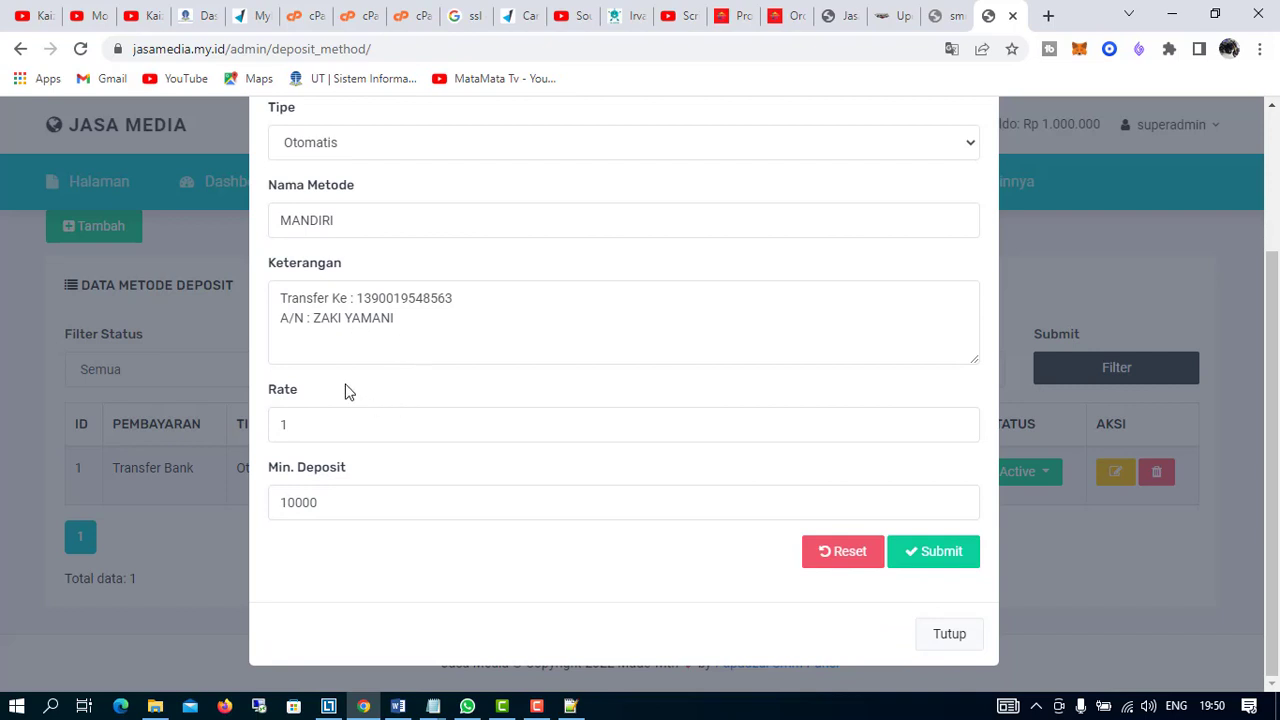
pyautogui.click(343, 503)
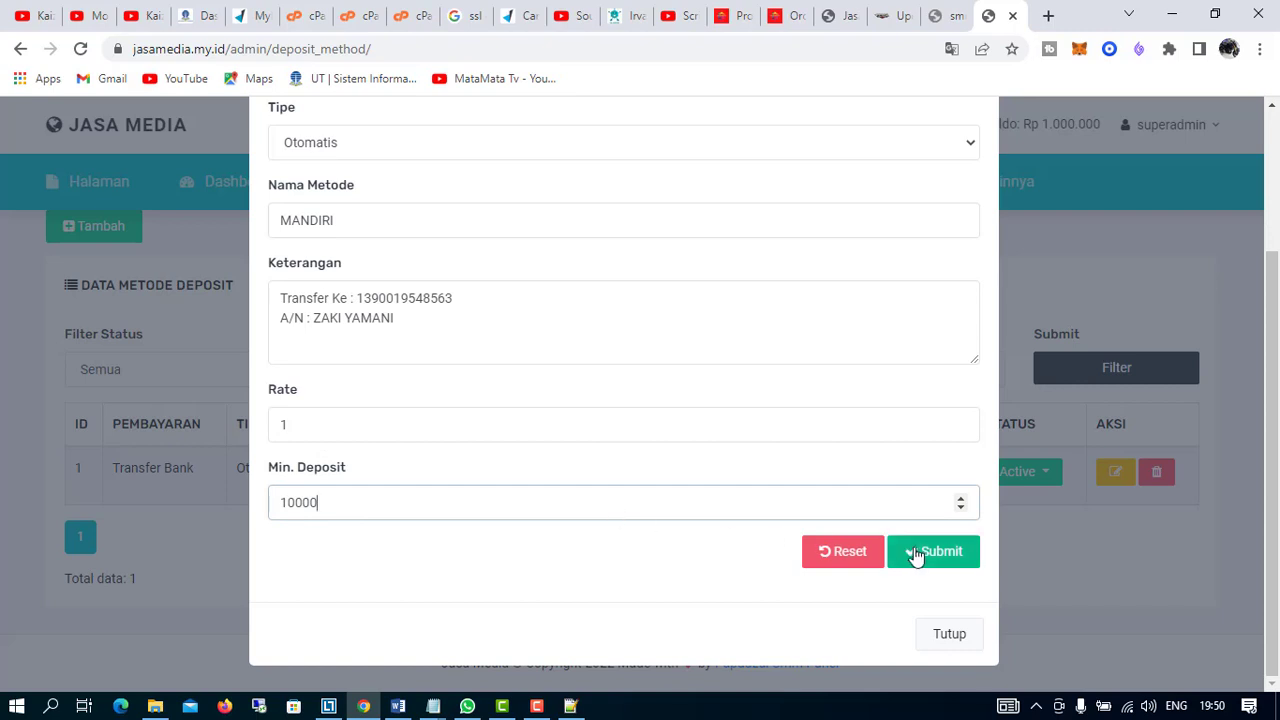
pyautogui.click(968, 638)
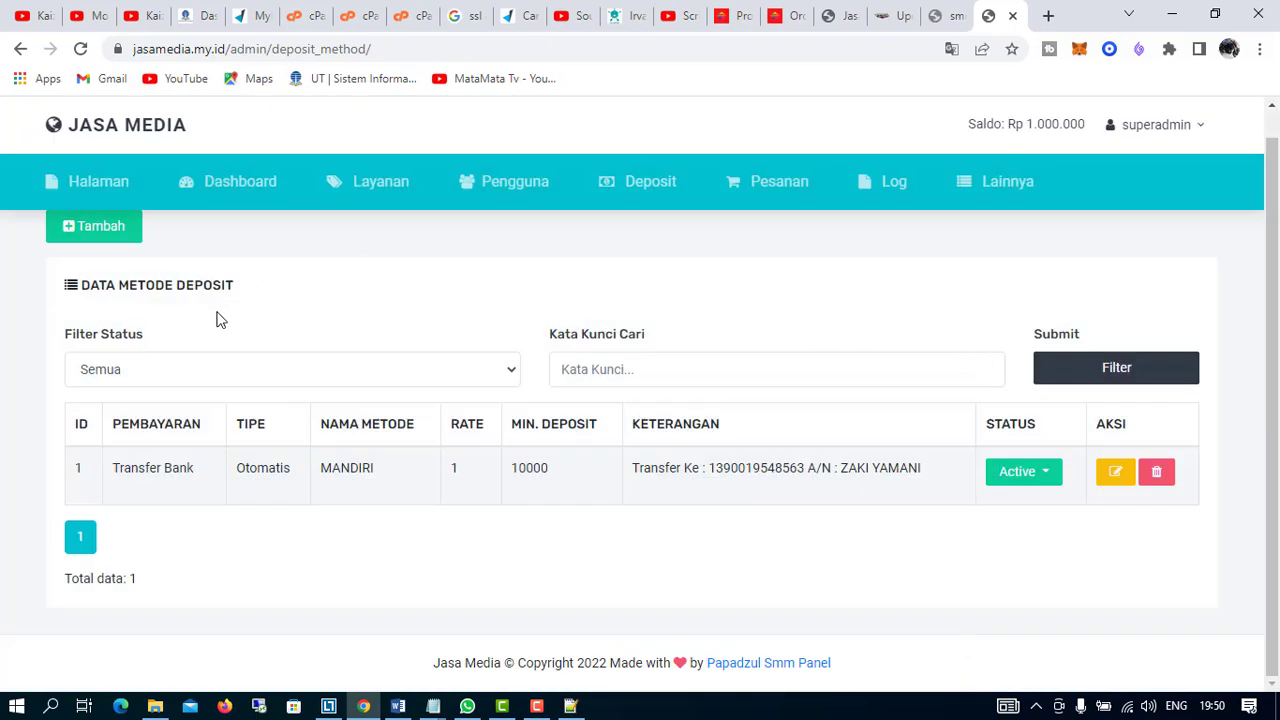
pyautogui.click(665, 184)
pyautogui.moveTo(840, 202)
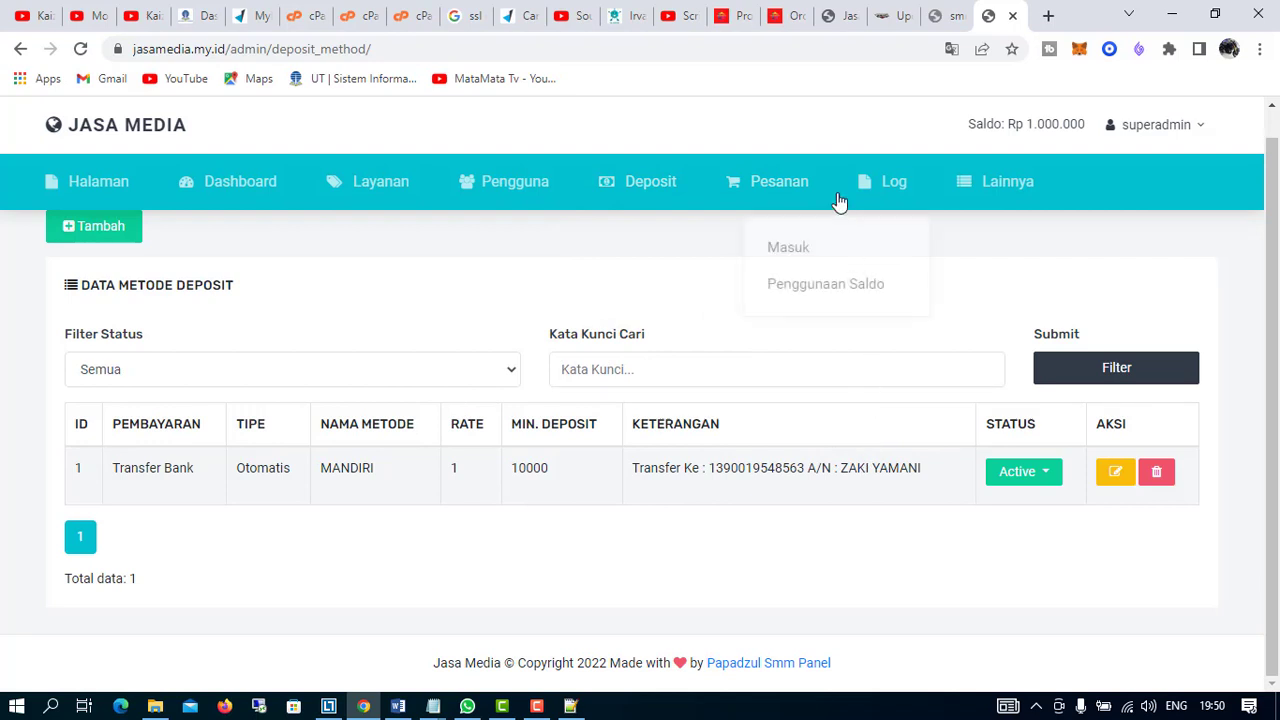
pyautogui.moveTo(805, 214)
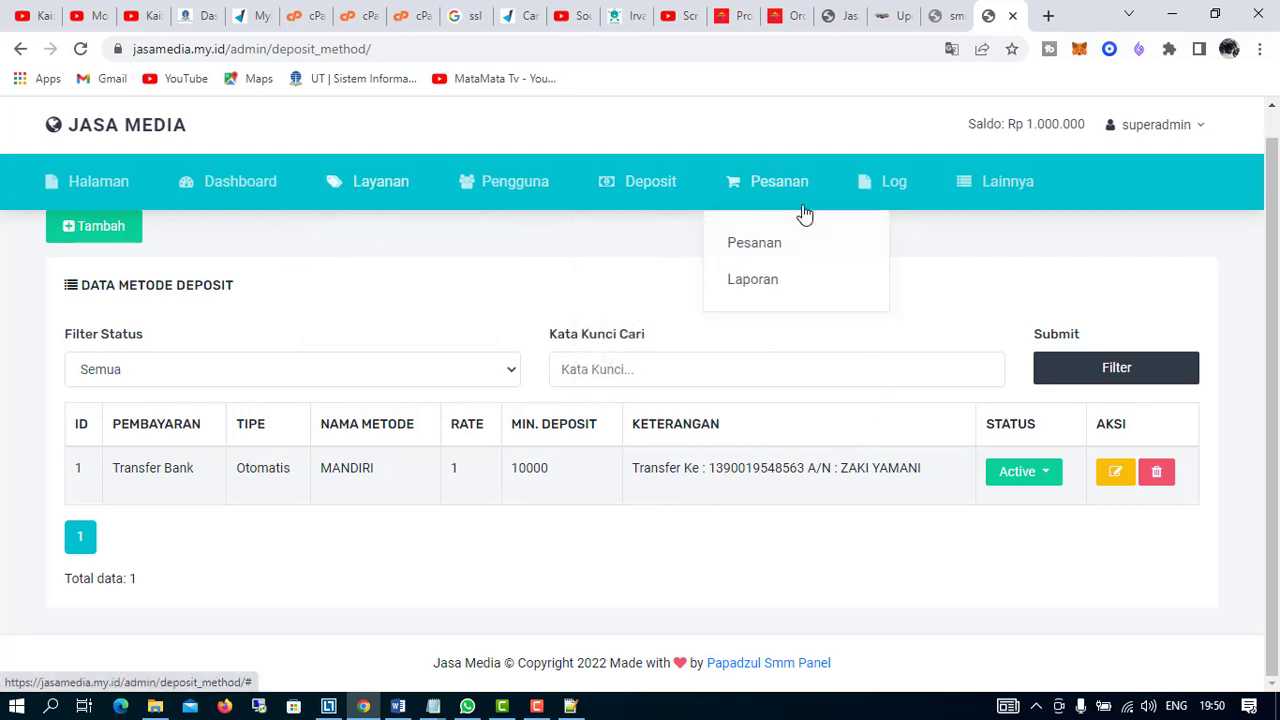
pyautogui.moveTo(613, 181)
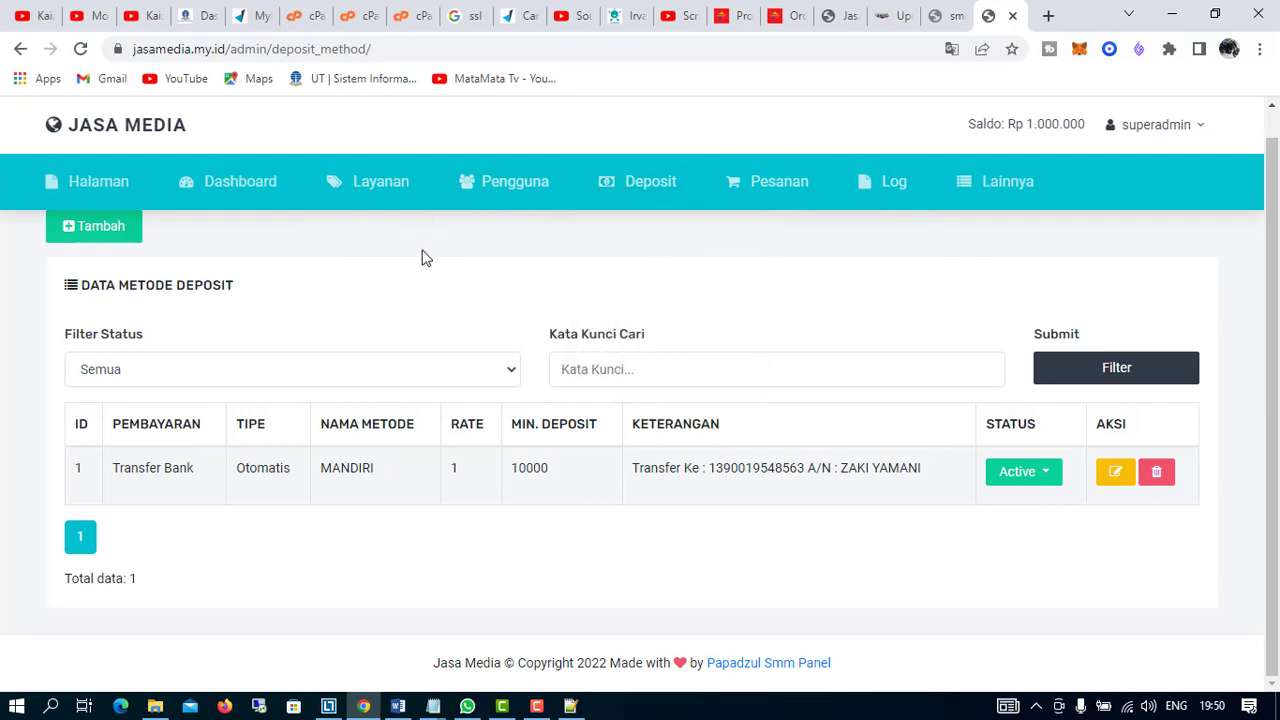
pyautogui.click(782, 17)
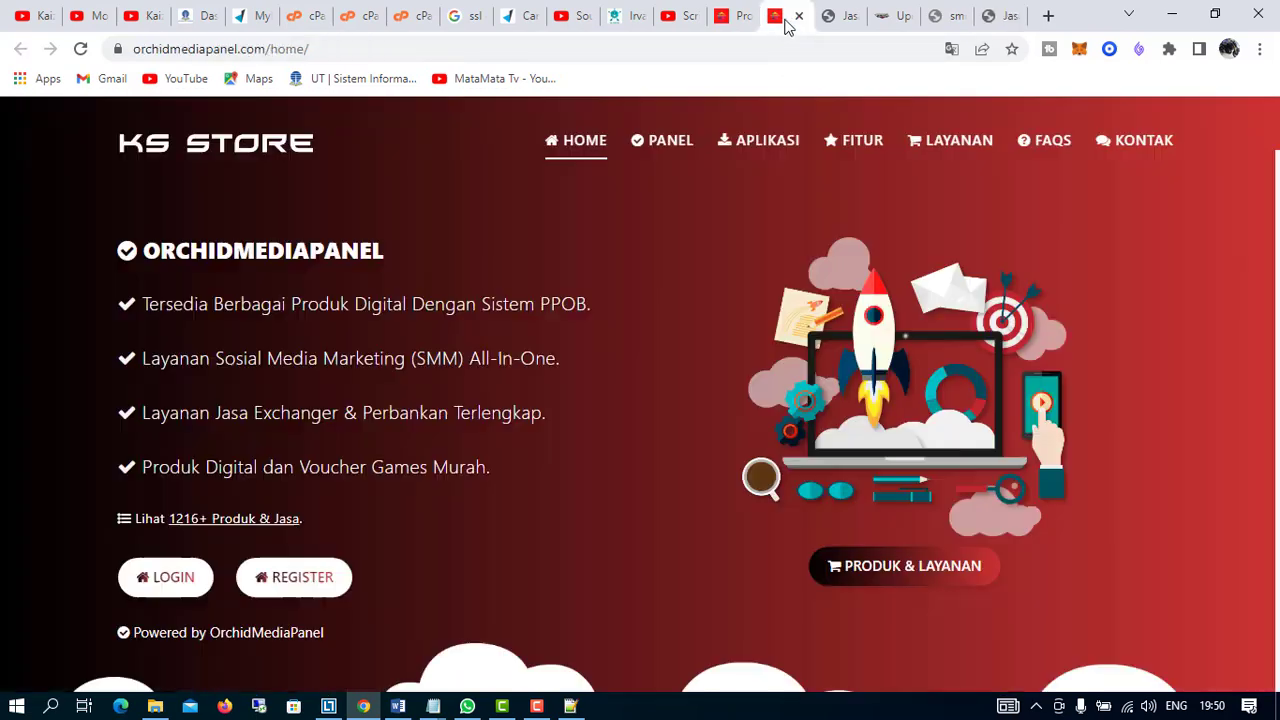
pyautogui.click(893, 17)
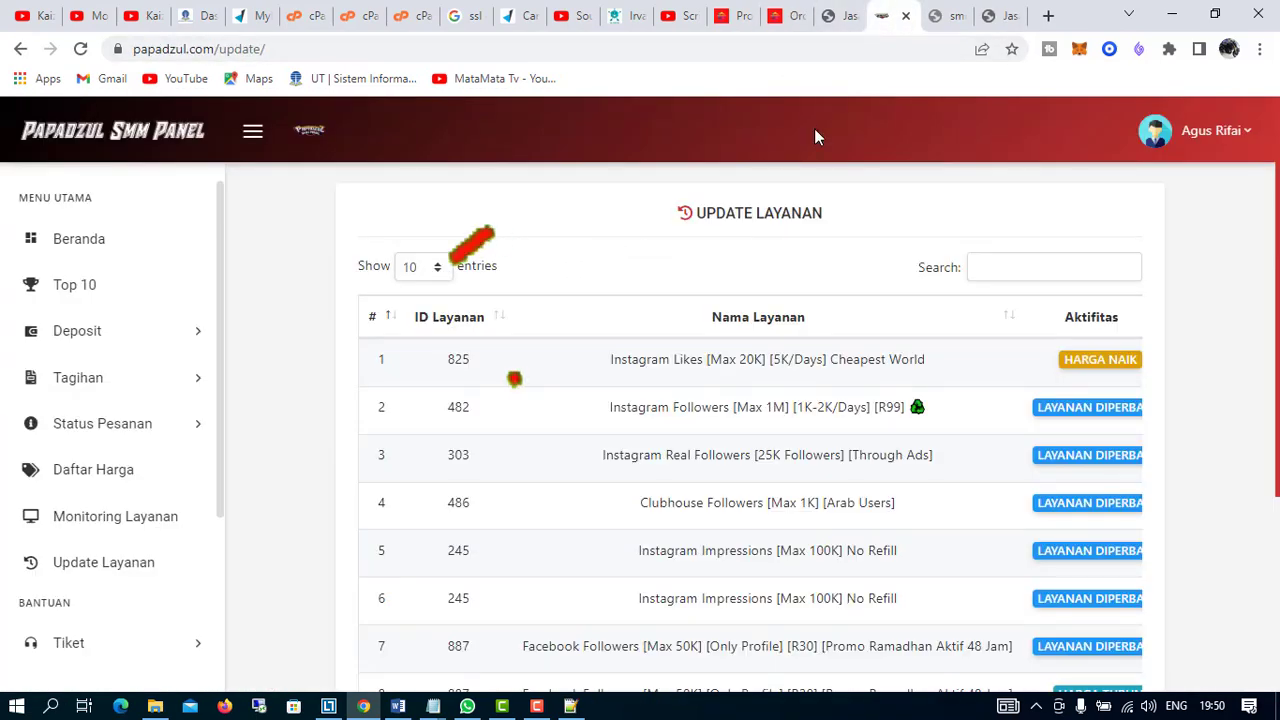
pyautogui.click(990, 18)
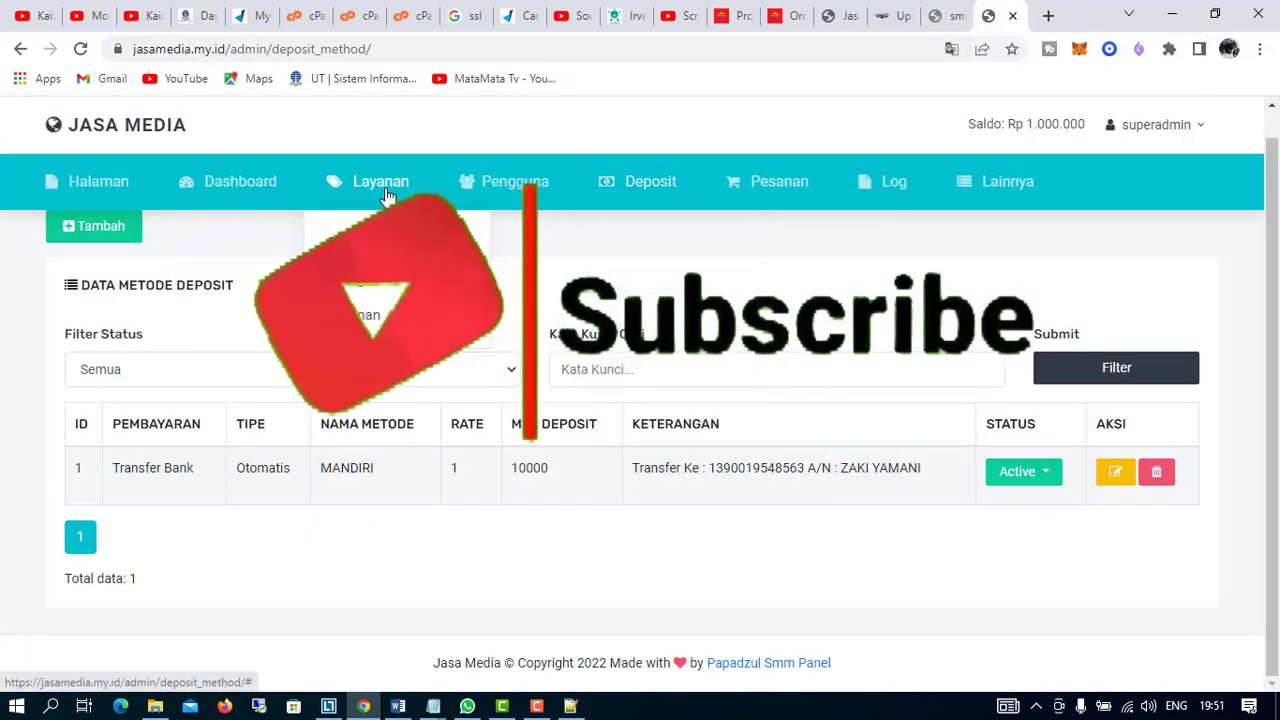
pyautogui.moveTo(373, 195)
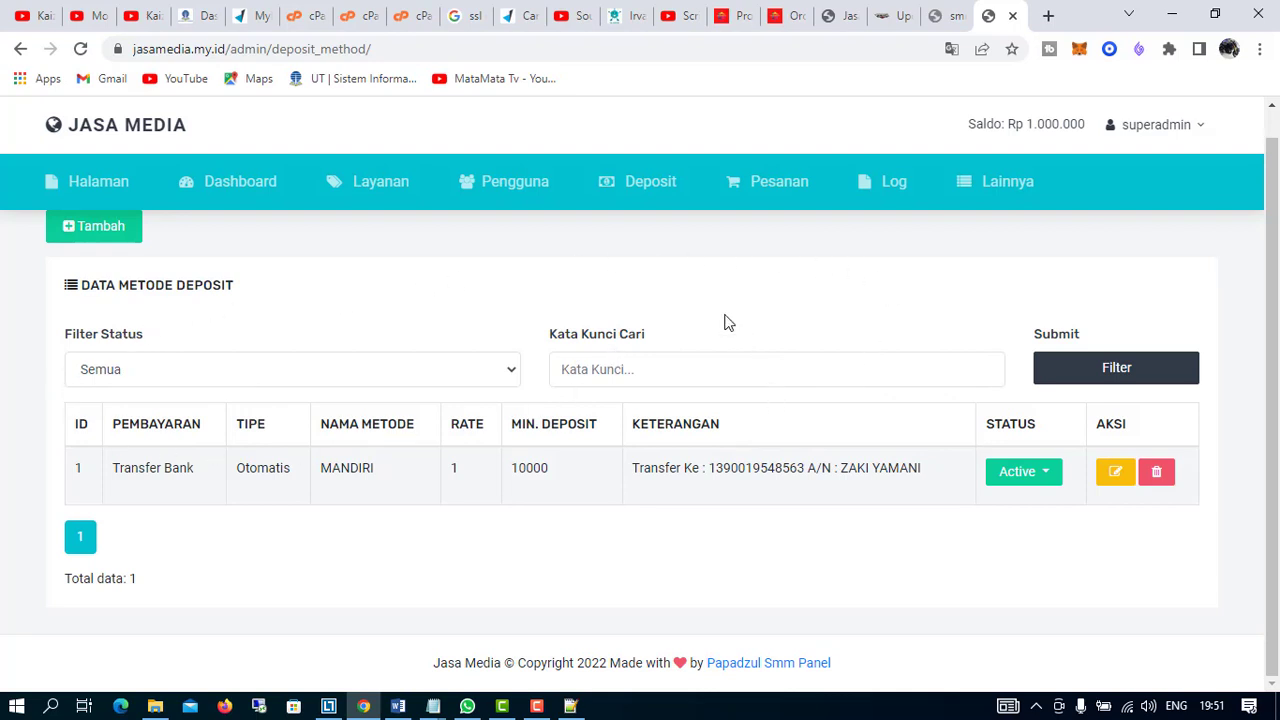
pyautogui.click(946, 22)
pyautogui.click(884, 24)
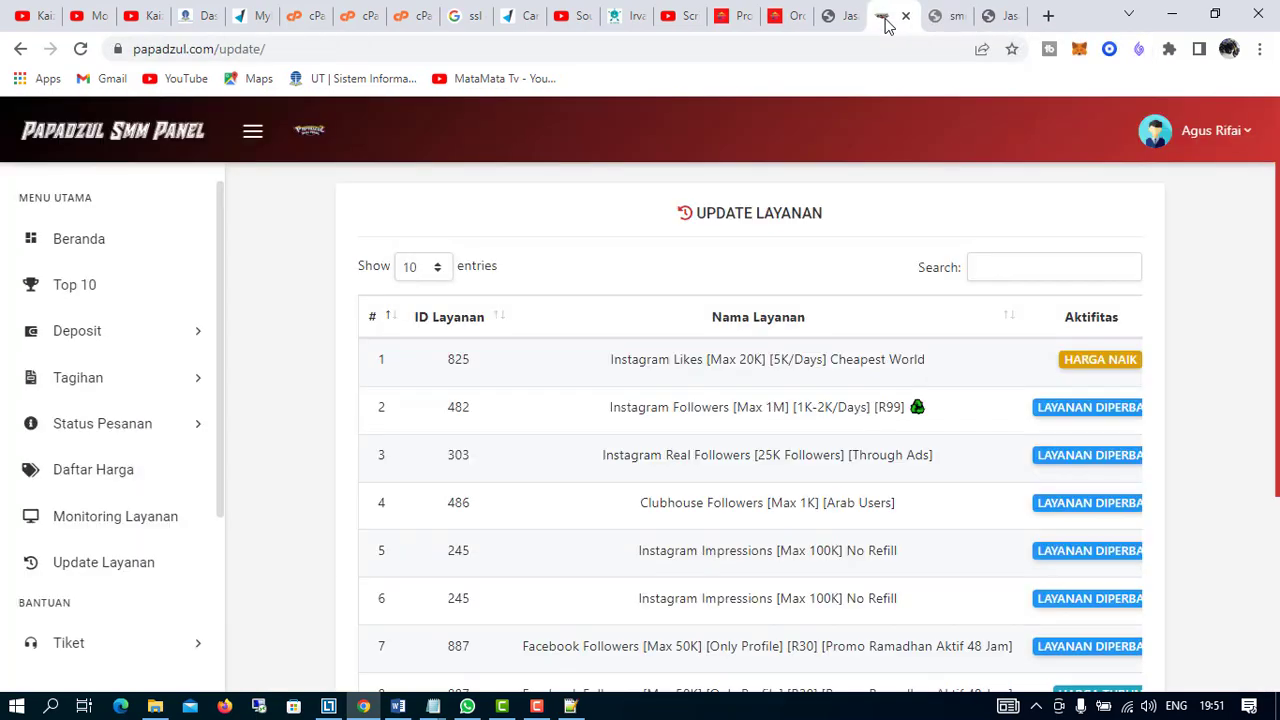
pyautogui.click(1000, 20)
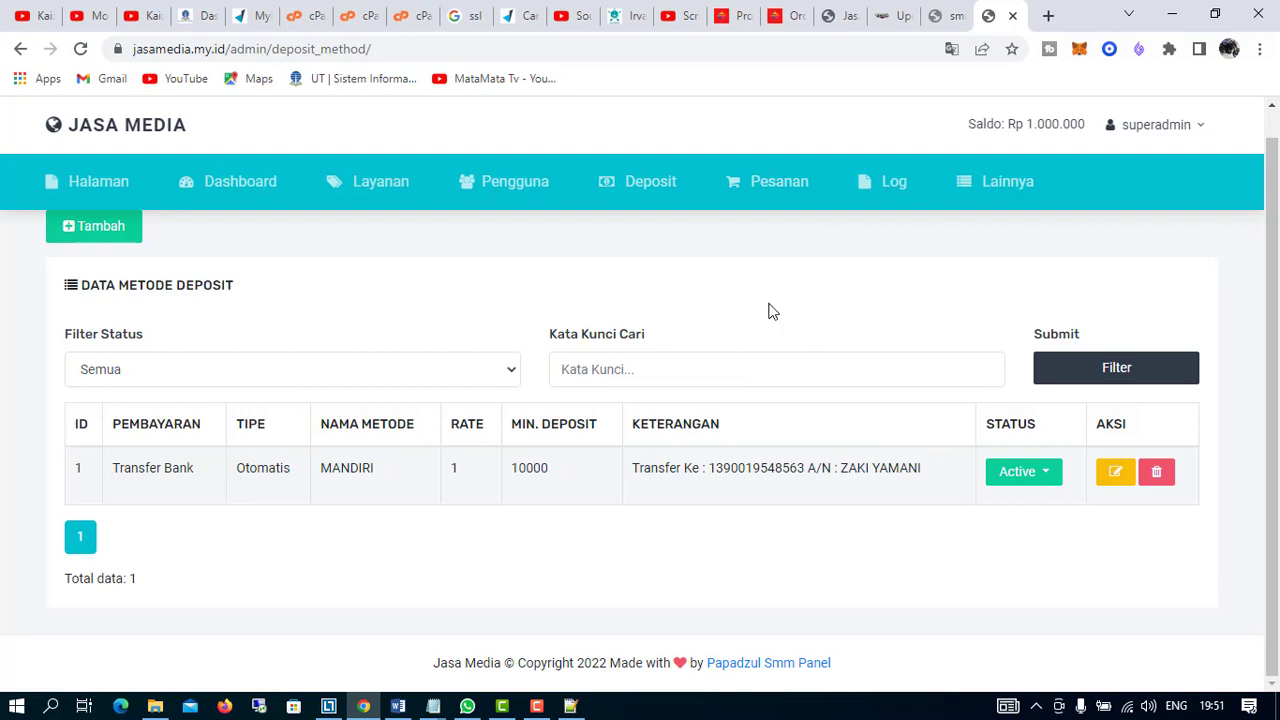
pyautogui.click(893, 17)
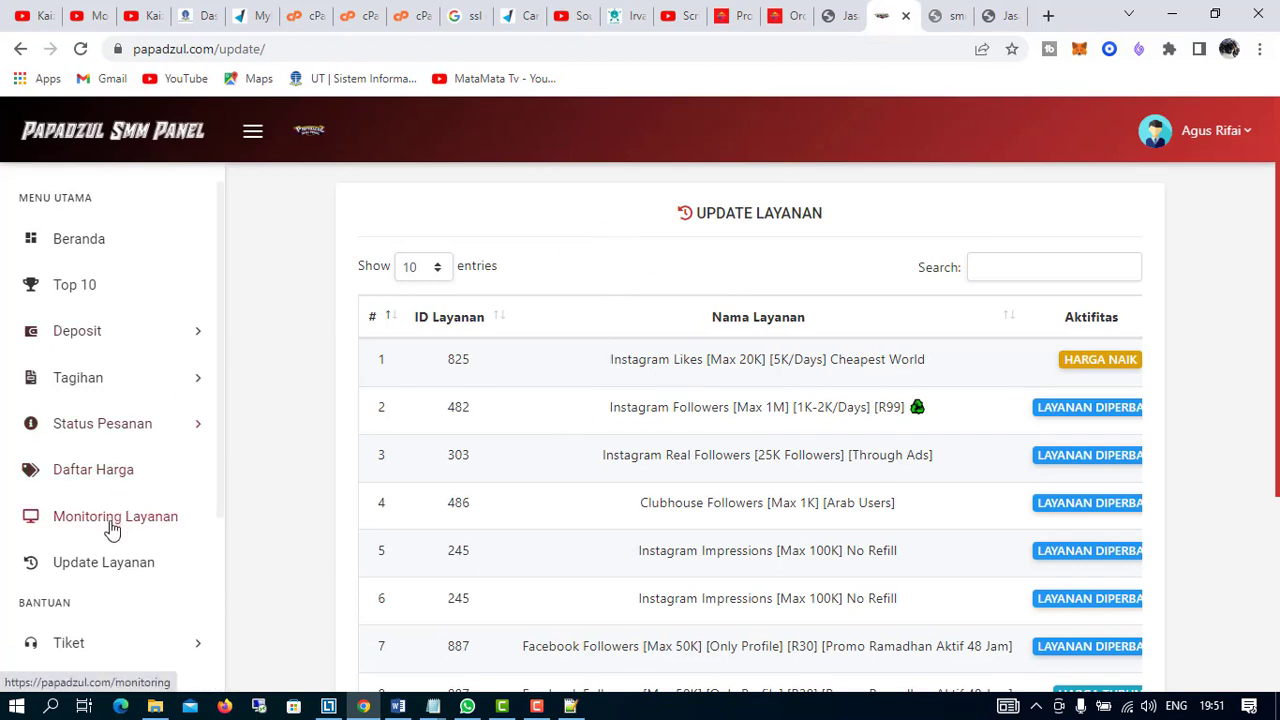
pyautogui.scroll(-1, 149, 517)
pyautogui.scroll(1, 149, 538)
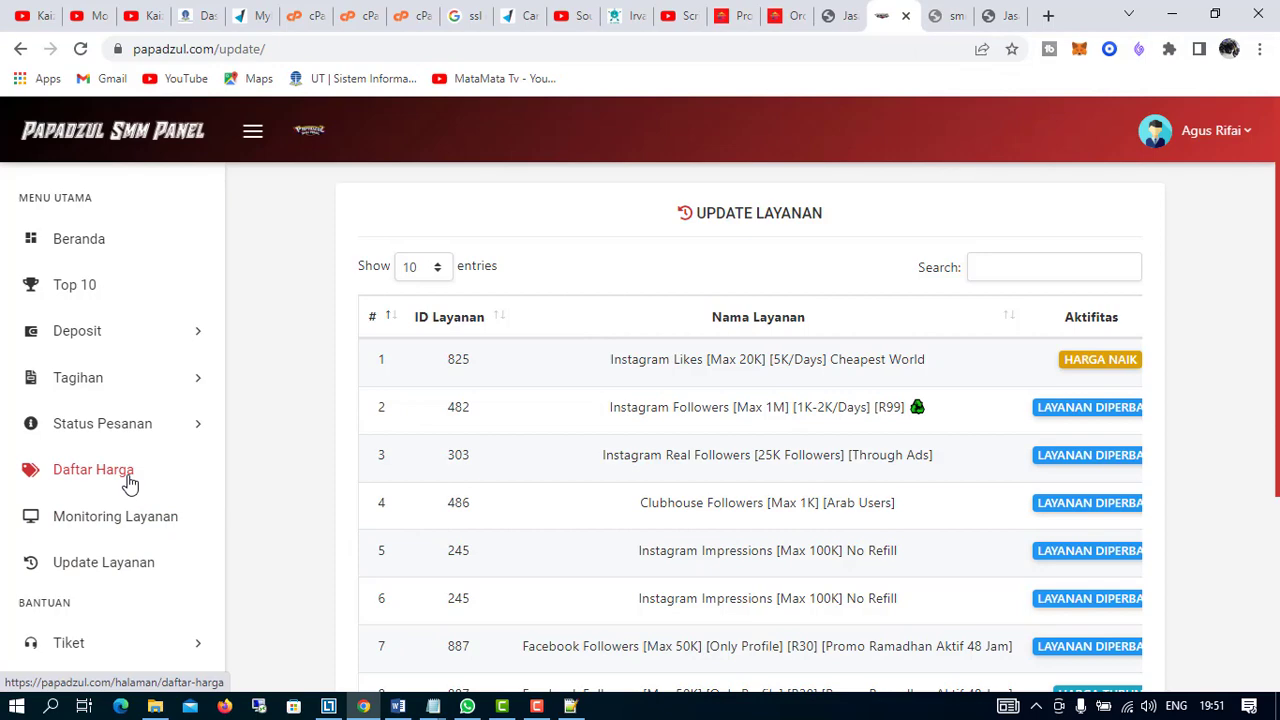
pyautogui.scroll(-2, 98, 560)
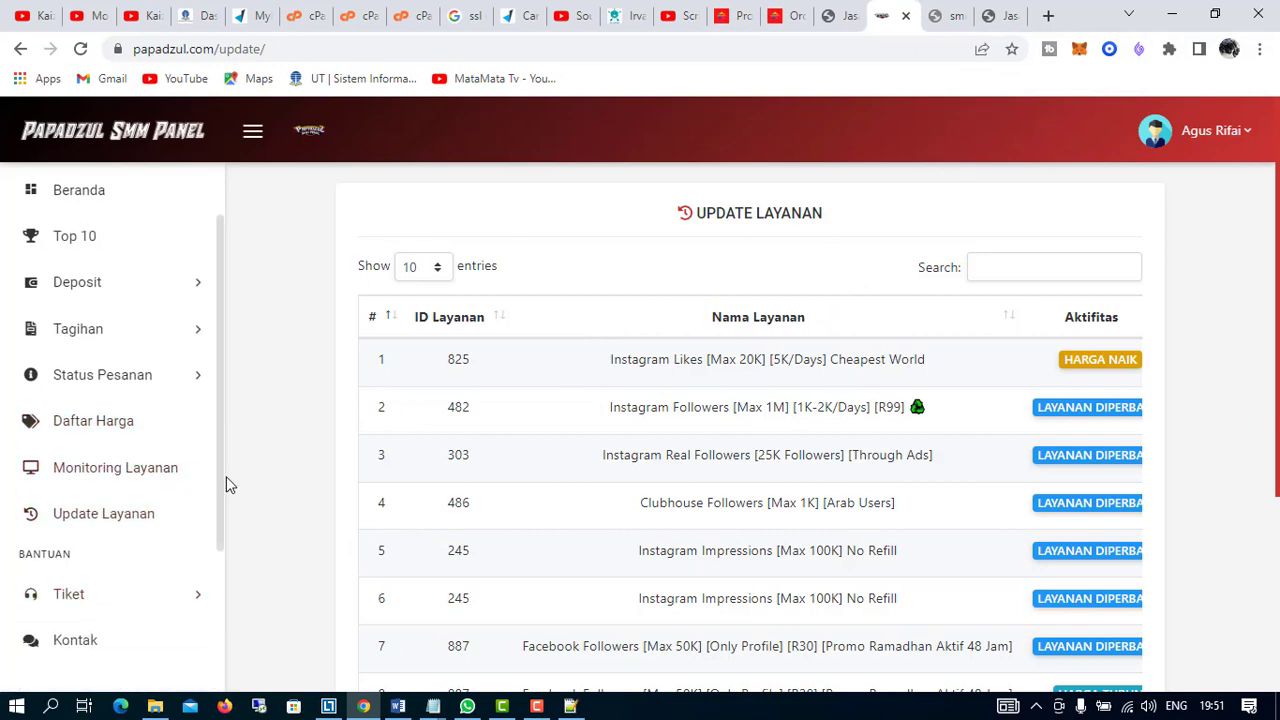
pyautogui.scroll(-1, 226, 476)
pyautogui.scroll(1, 227, 505)
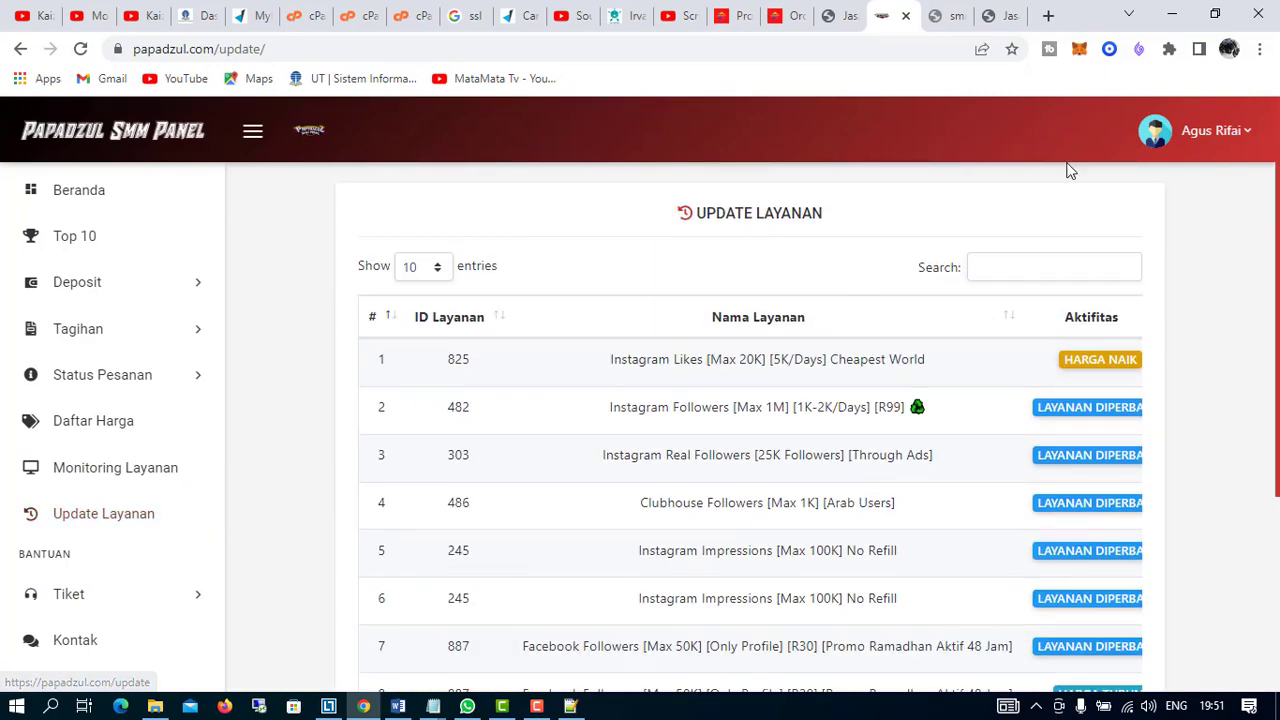
pyautogui.click(1002, 17)
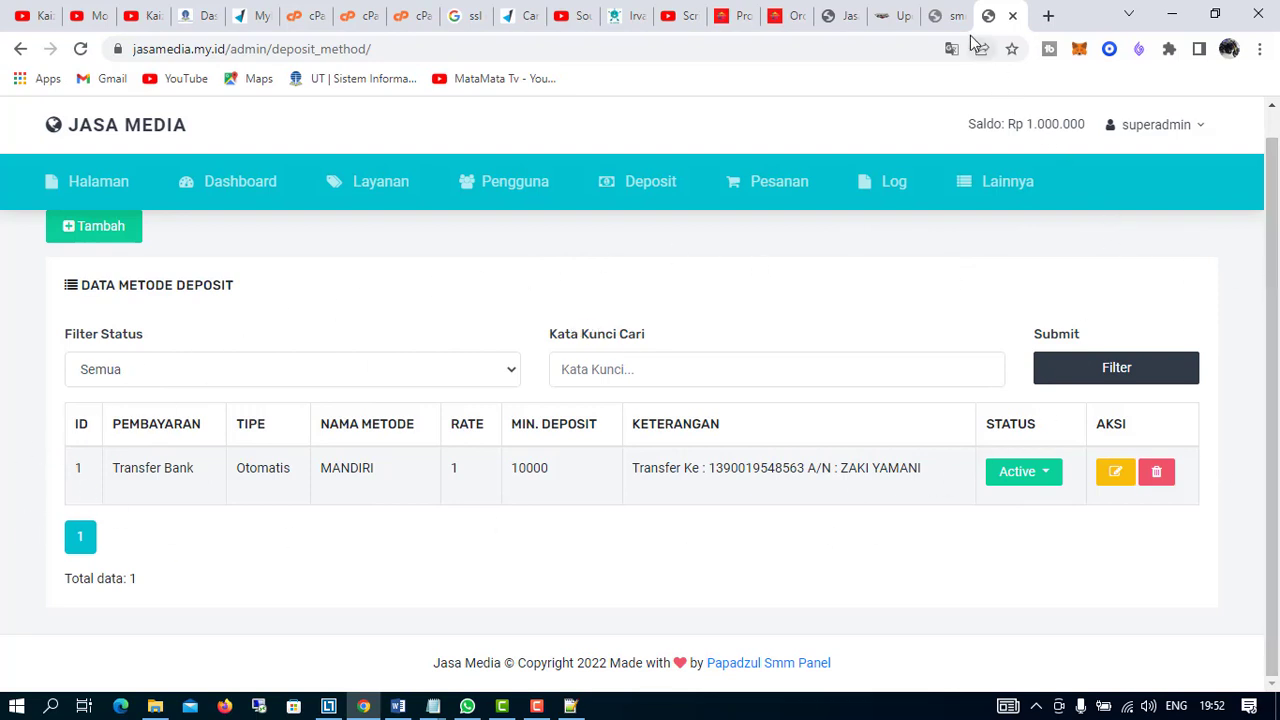
pyautogui.click(940, 16)
pyautogui.click(908, 22)
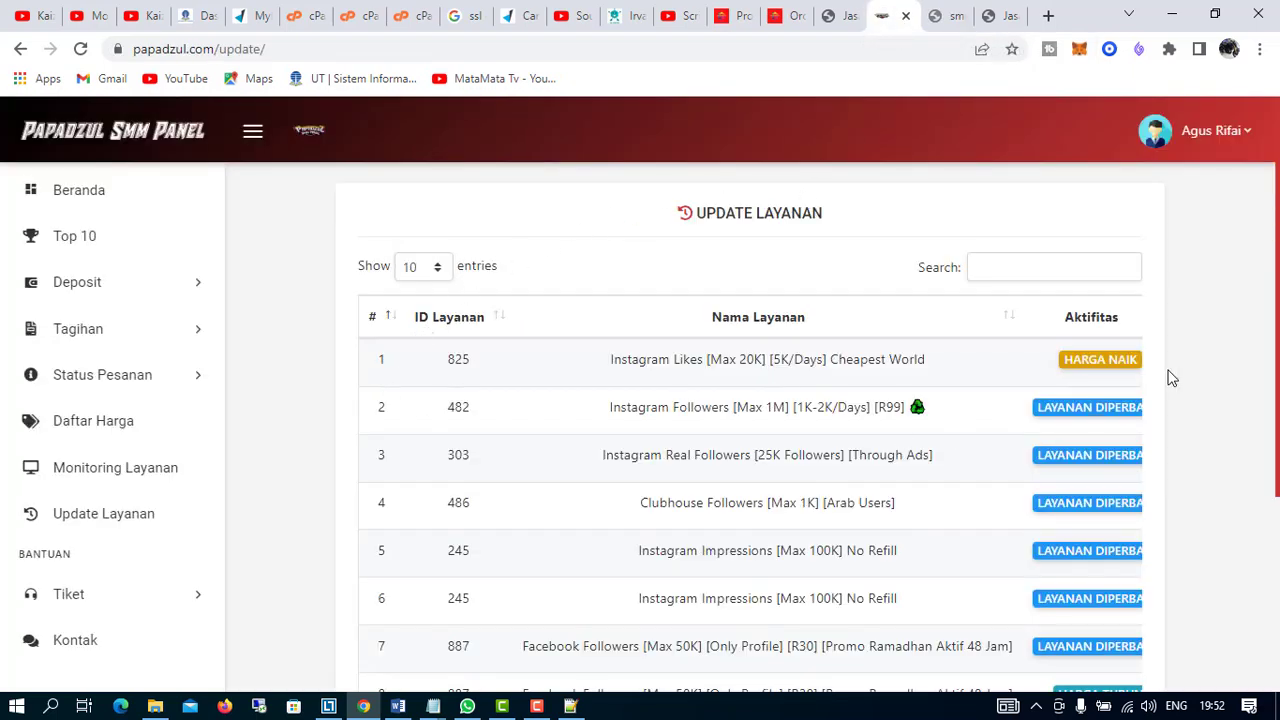
pyautogui.click(1000, 16)
pyautogui.scroll(1, 263, 300)
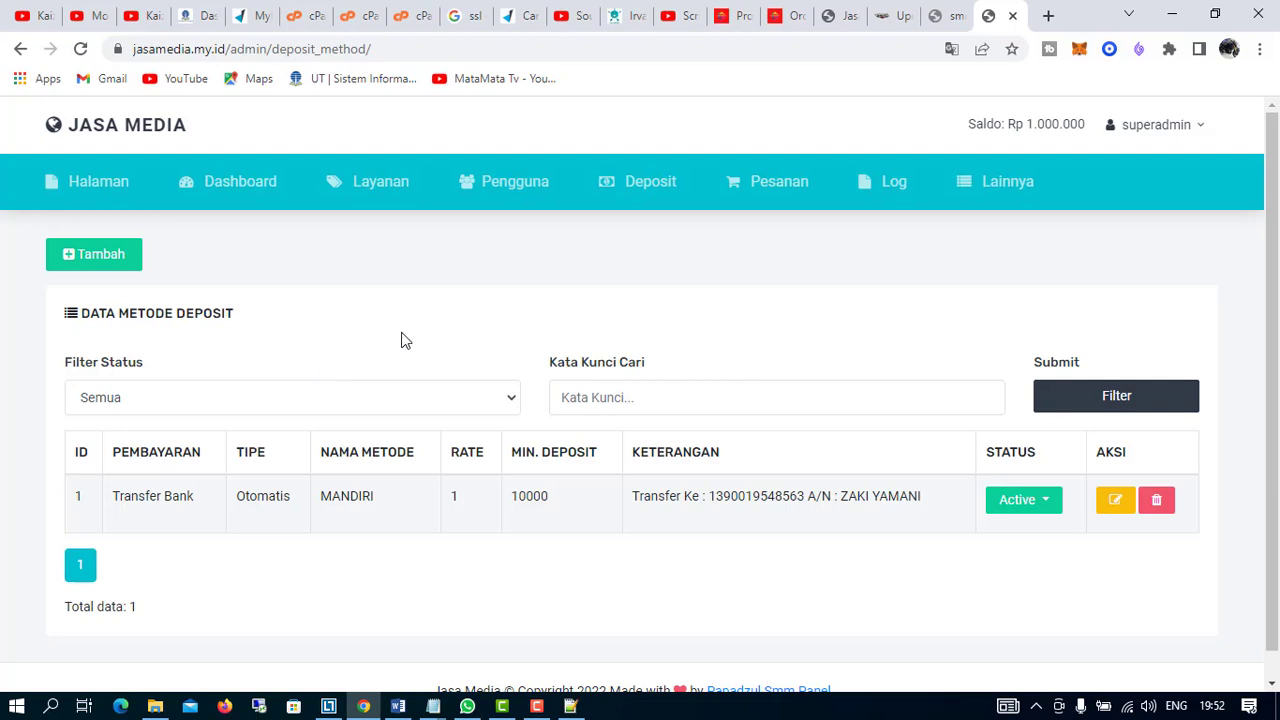
pyautogui.scroll(-1, 399, 341)
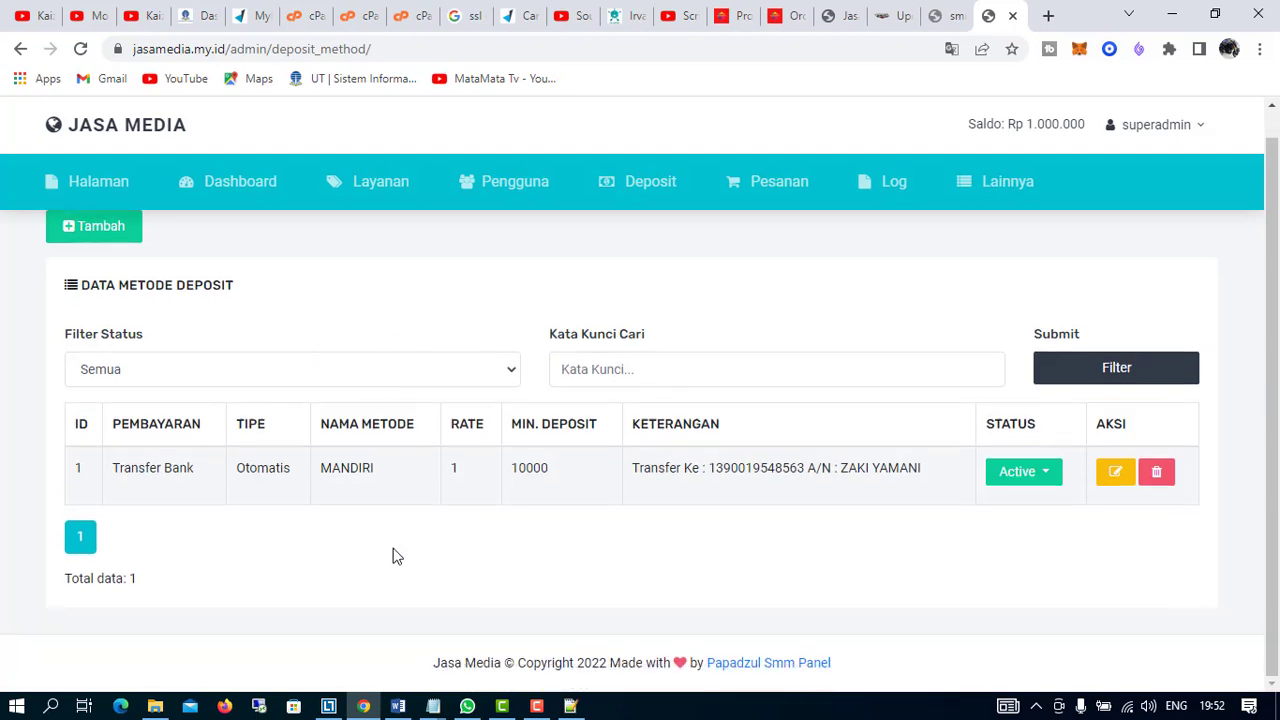
pyautogui.scroll(1, 397, 557)
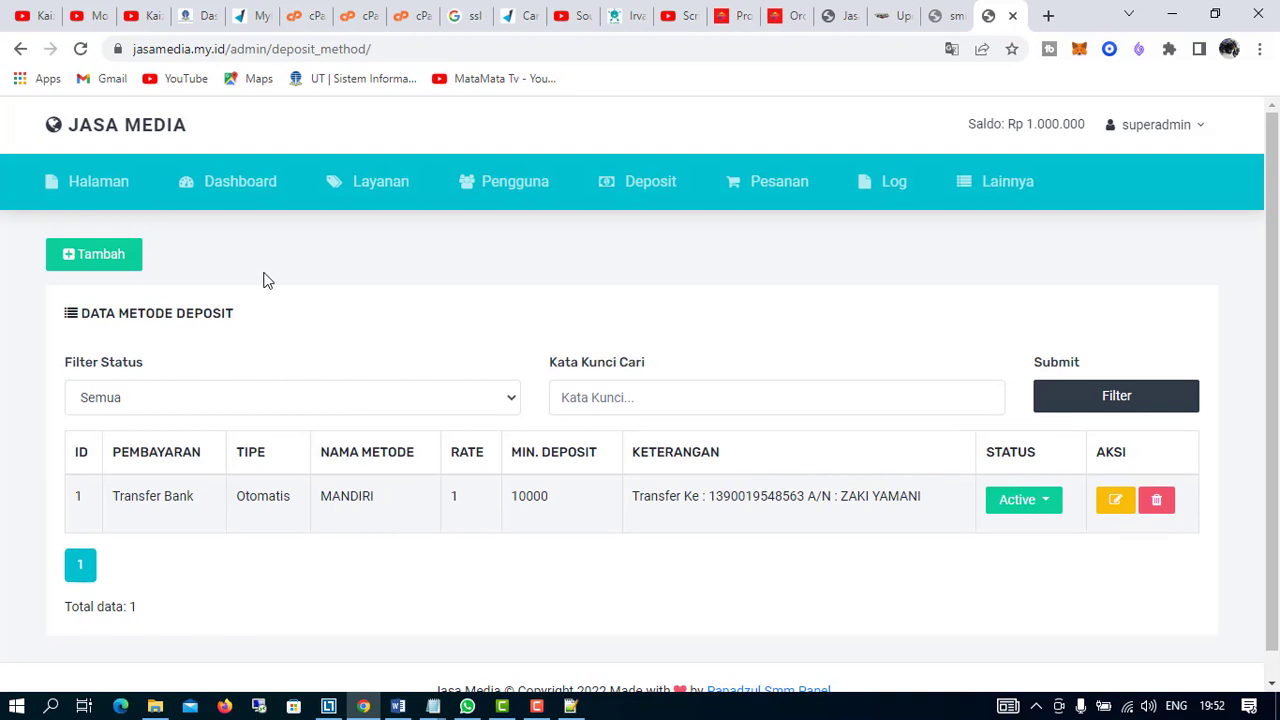
pyautogui.scroll(-1, 383, 494)
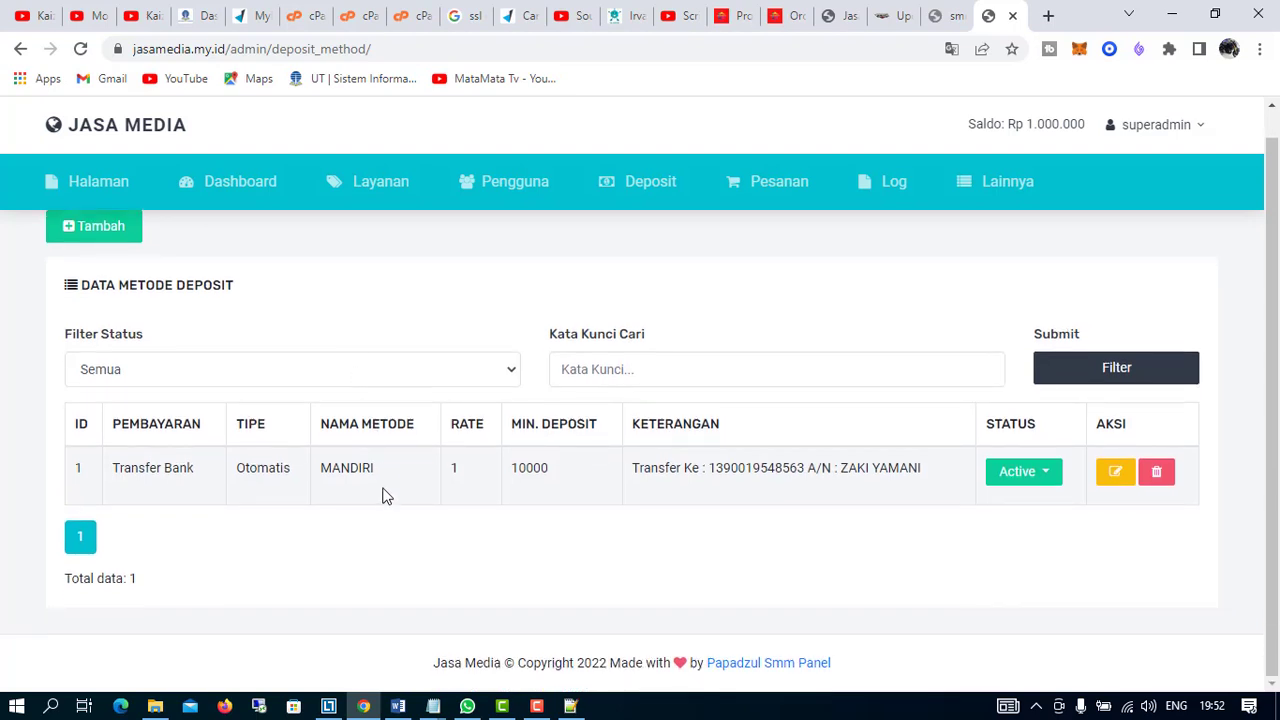
pyautogui.scroll(1, 383, 500)
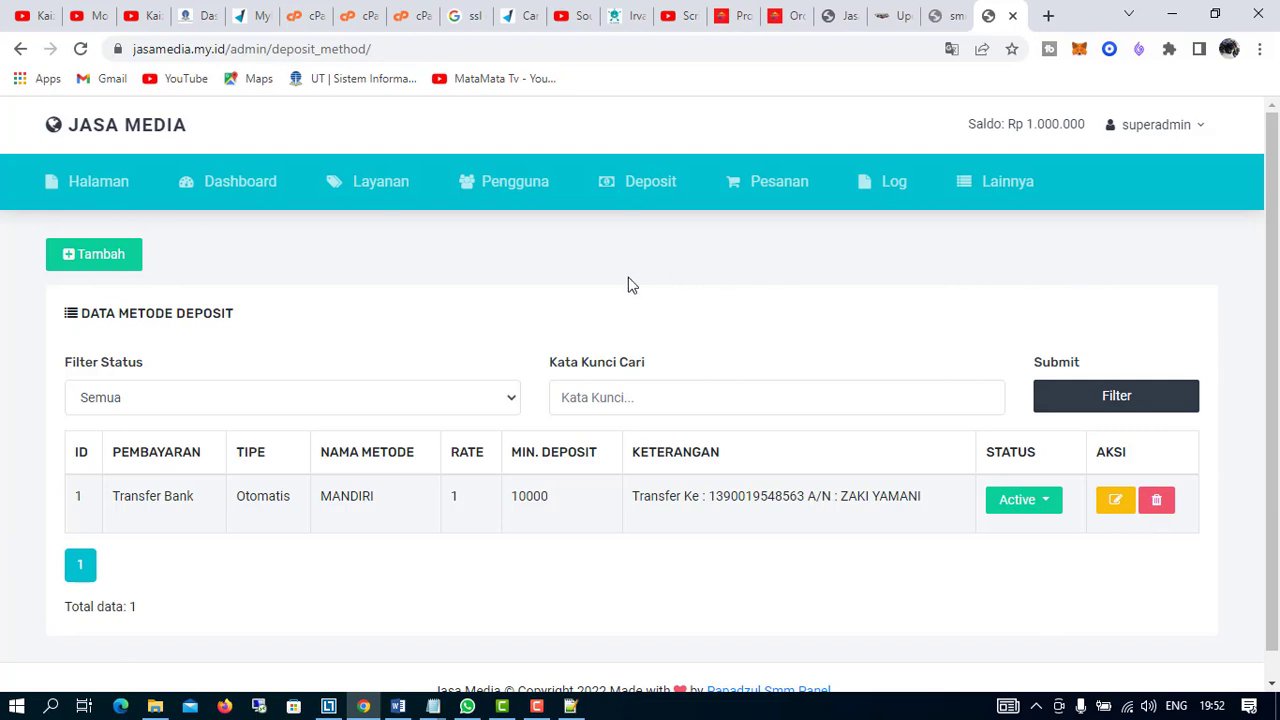
pyautogui.scroll(-1, 497, 417)
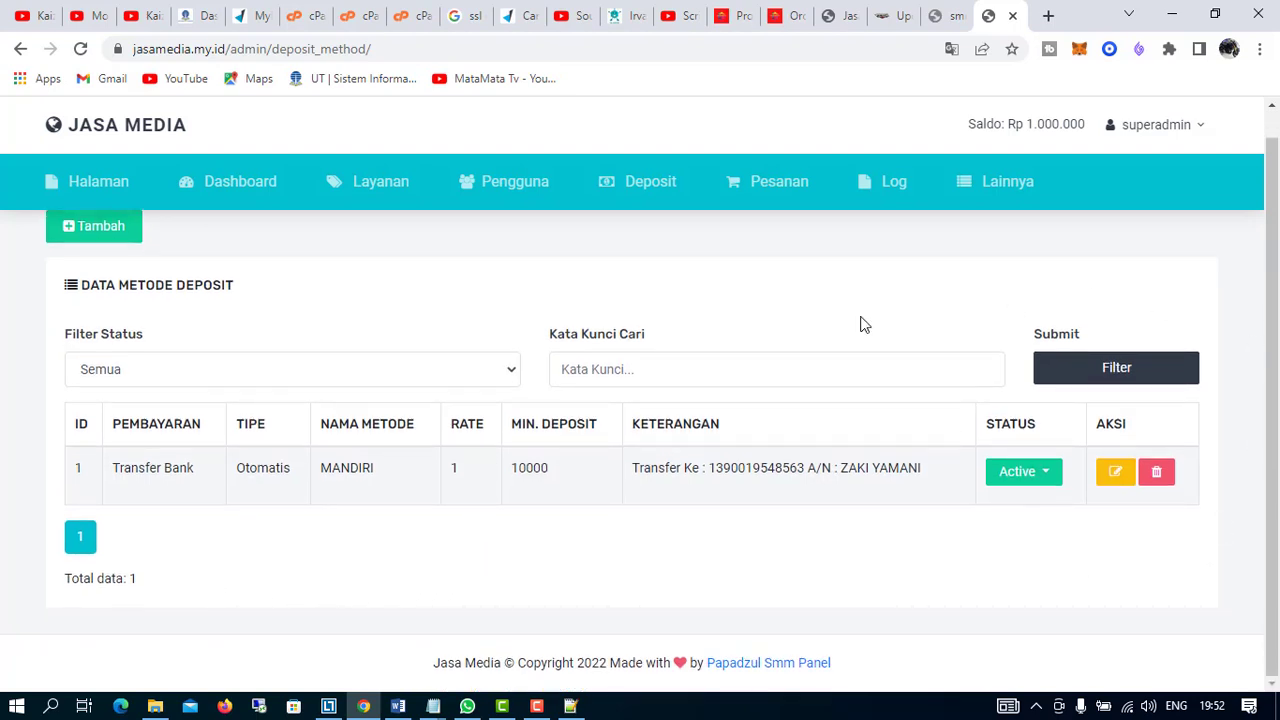
pyautogui.scroll(1, 490, 450)
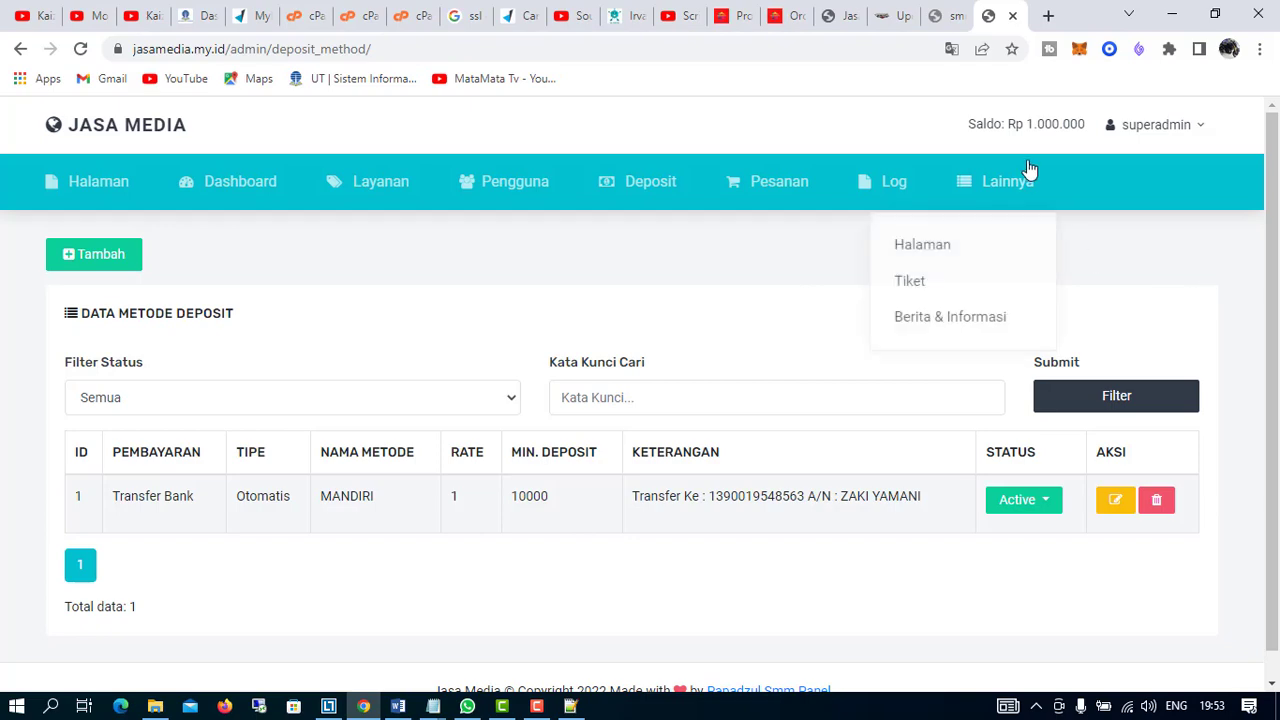
pyautogui.click(730, 18)
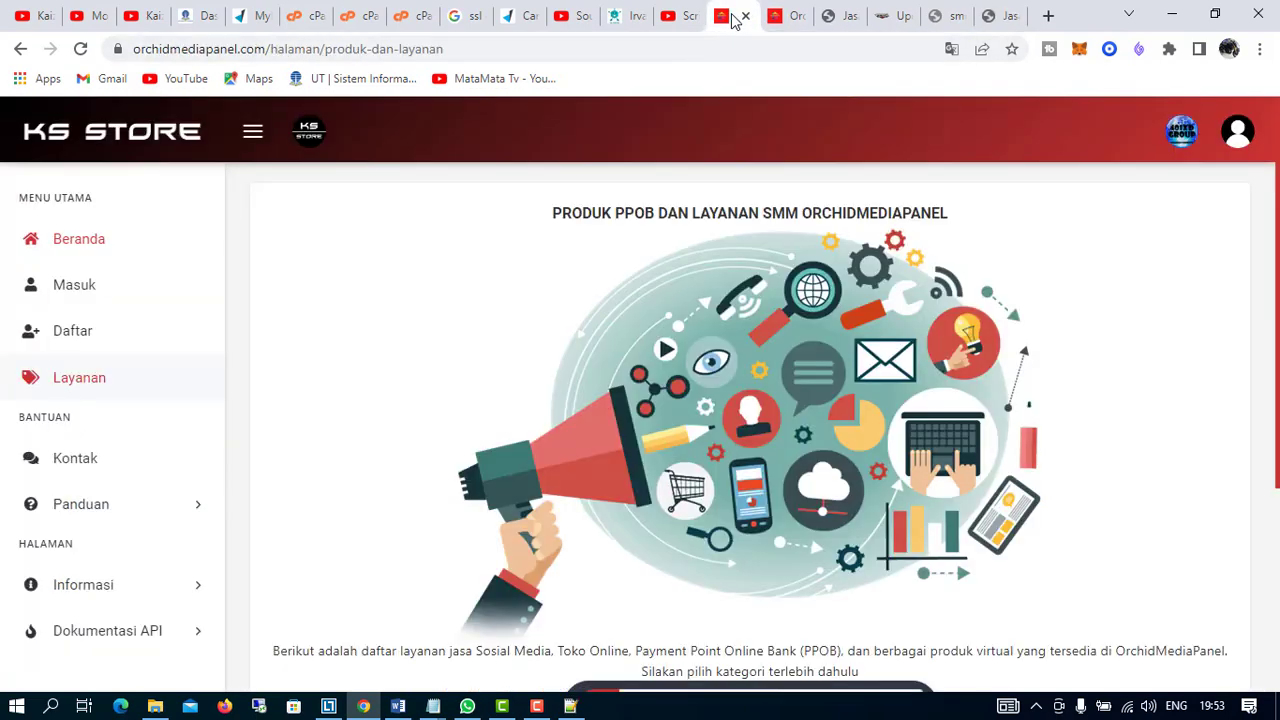
# Step: Browse the KS Store home page, then return to the Jasa Media admin dashboard
pyautogui.click(788, 16)
pyautogui.scroll(-3, 506, 372)
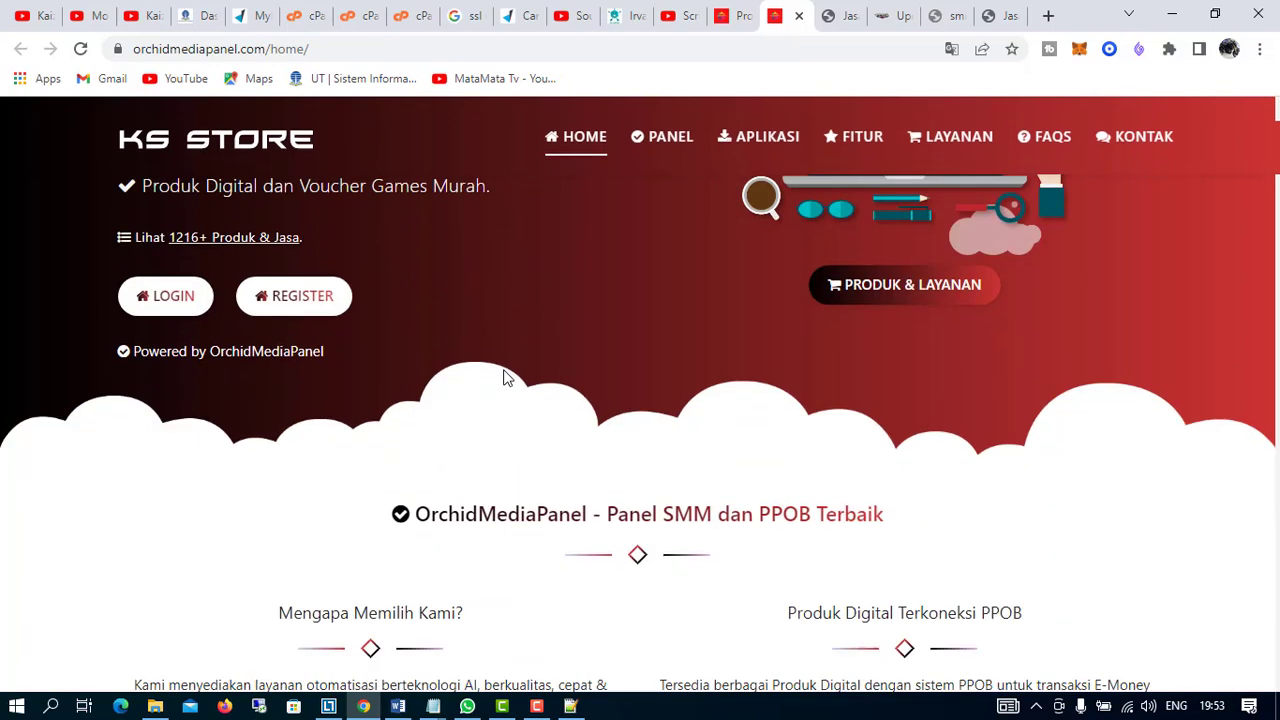
pyautogui.scroll(3, 504, 365)
pyautogui.scroll(-3, 506, 372)
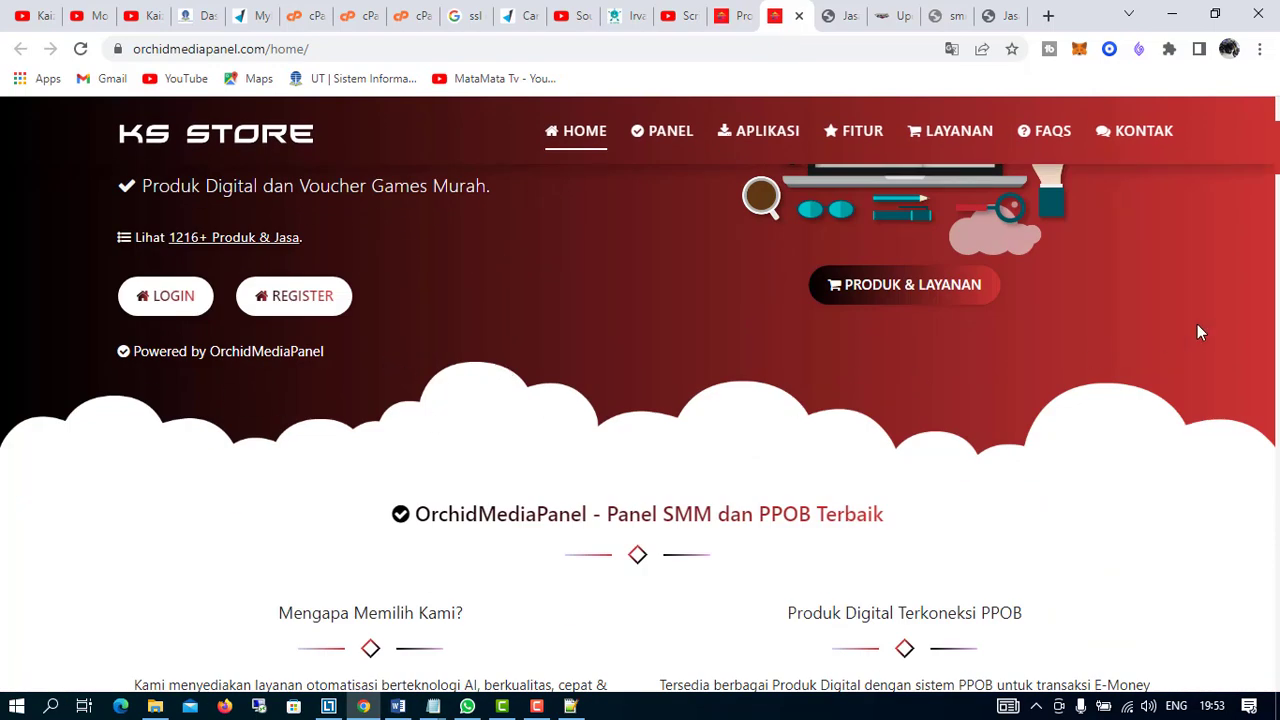
pyautogui.scroll(3, 1197, 324)
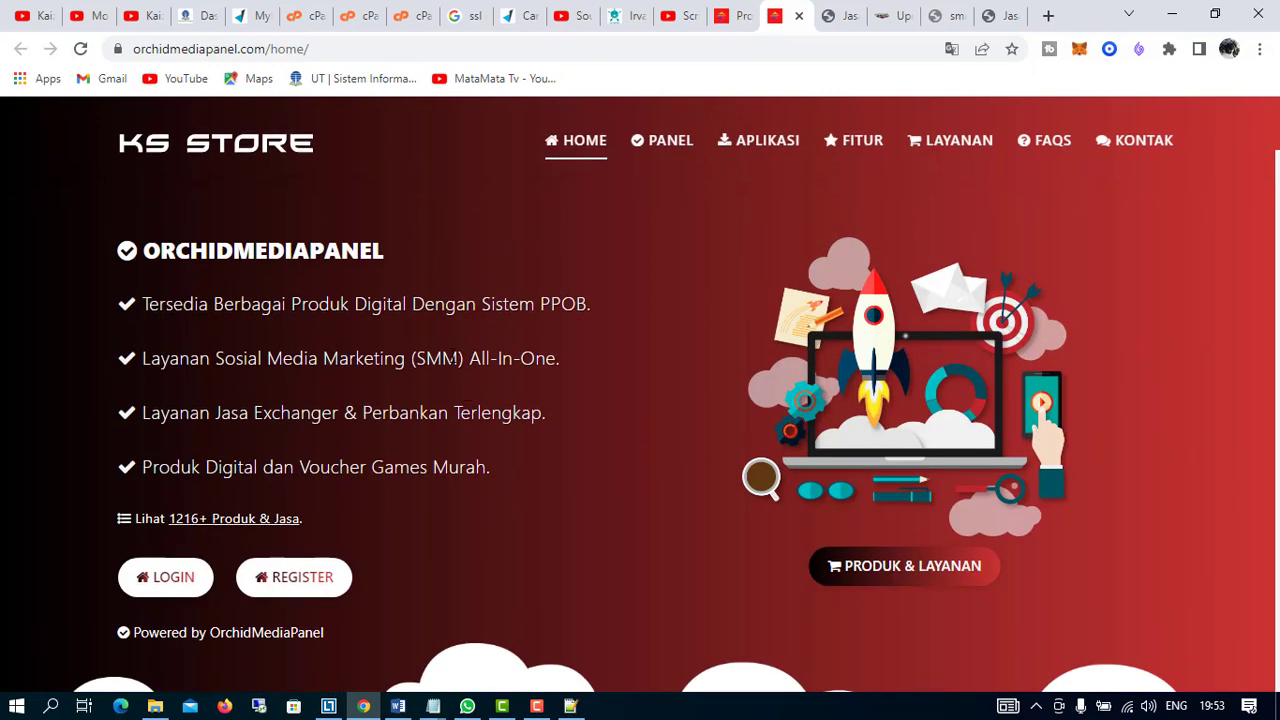
pyautogui.scroll(-2, 385, 402)
pyautogui.scroll(2, 385, 404)
pyautogui.click(1000, 22)
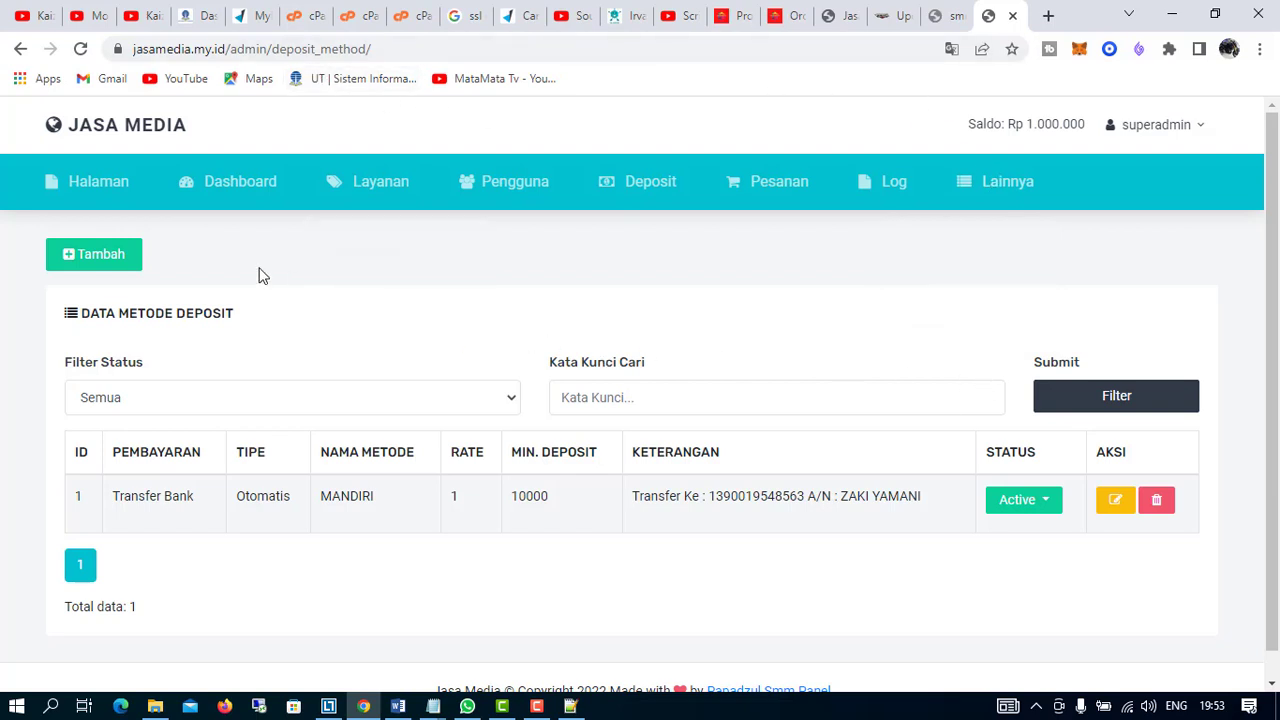
pyautogui.click(108, 131)
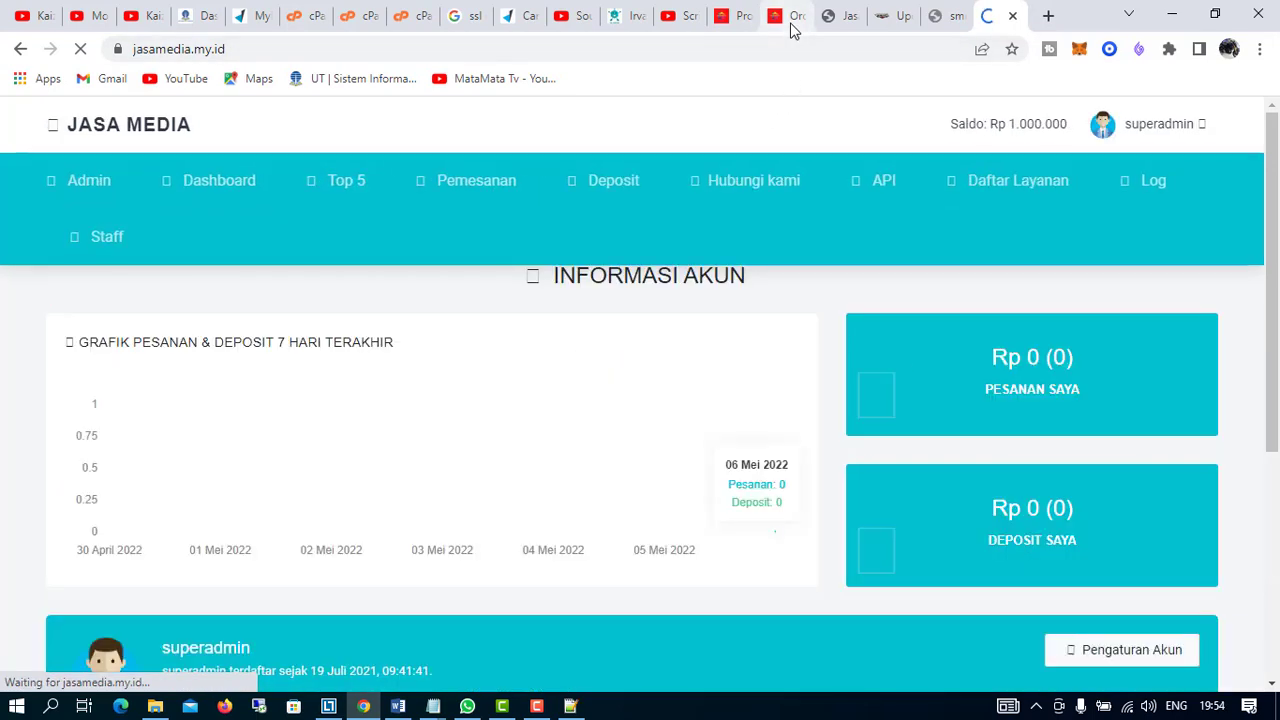
# Step: Go to the OrchidMediaPanel panel overview and open the KS Store login page
pyautogui.click(792, 22)
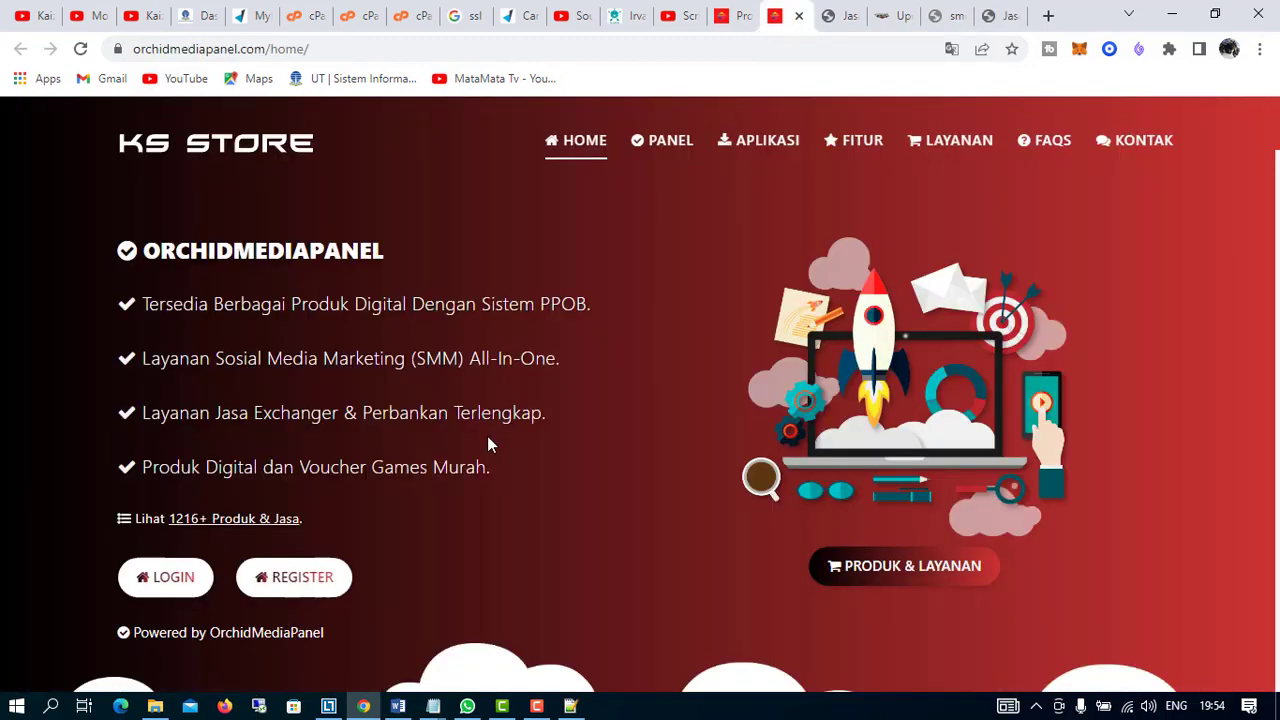
pyautogui.click(670, 164)
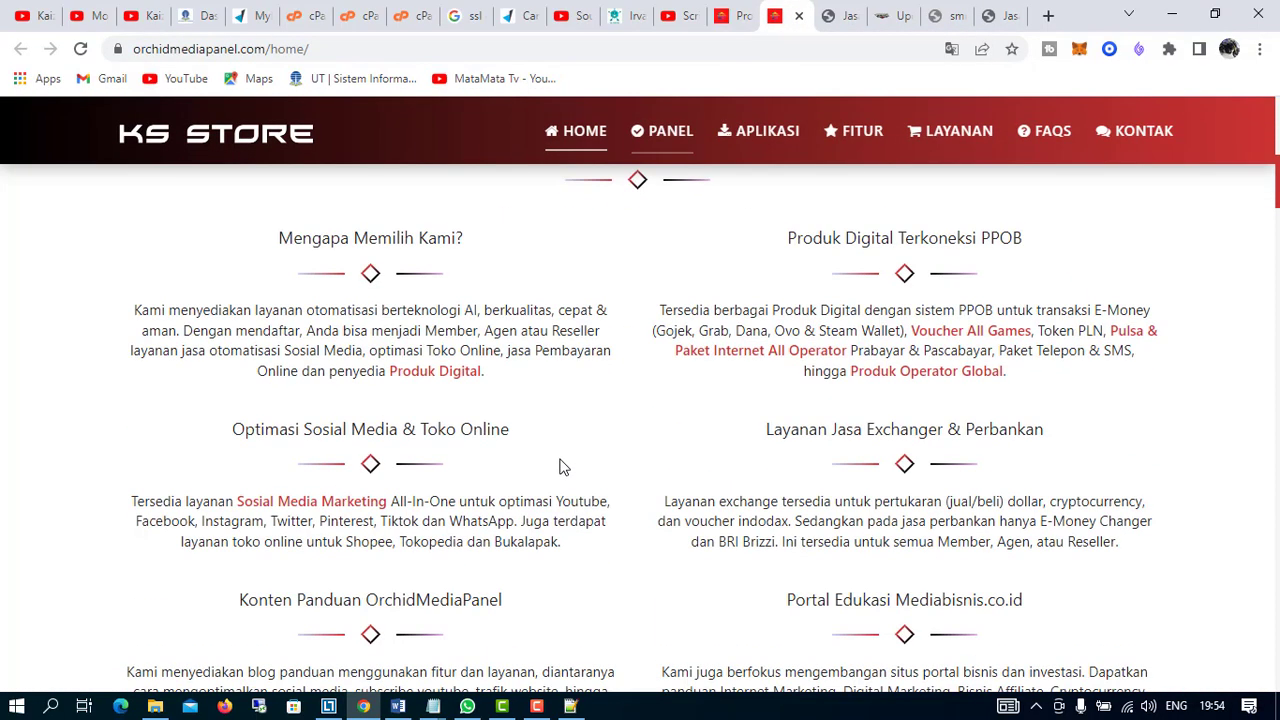
pyautogui.scroll(5, 560, 466)
pyautogui.scroll(-2, 560, 466)
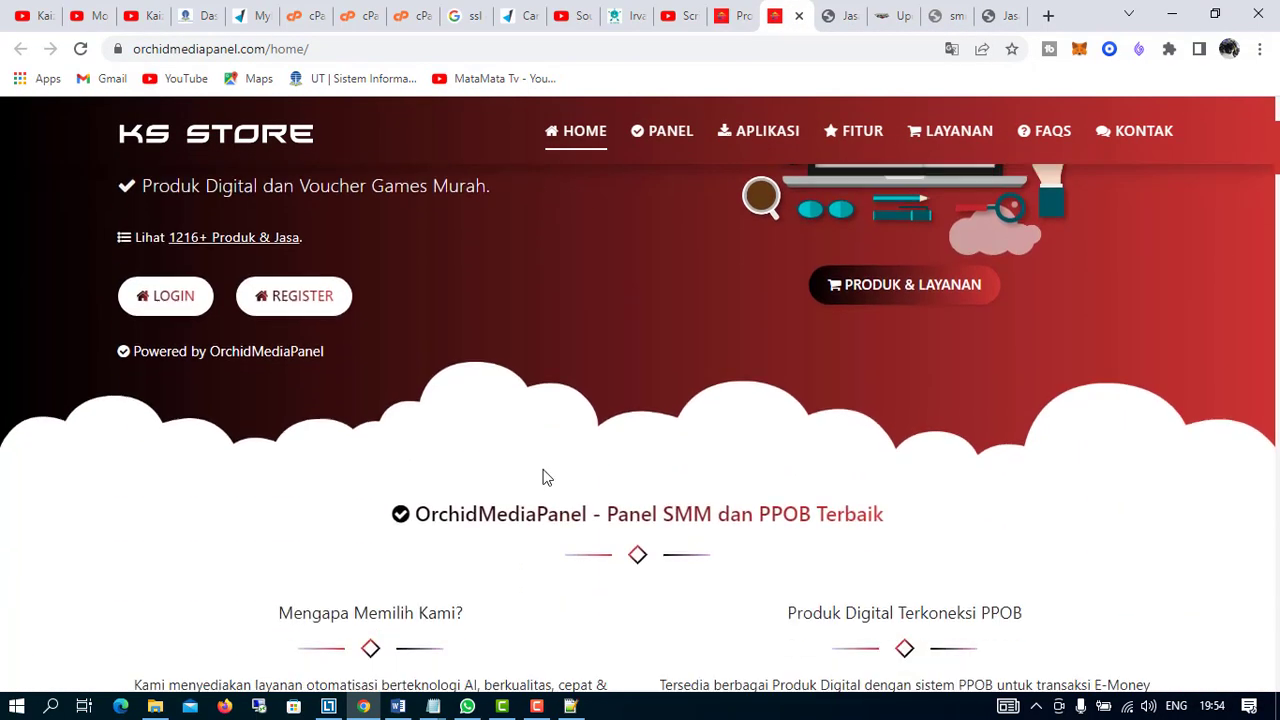
pyautogui.click(150, 310)
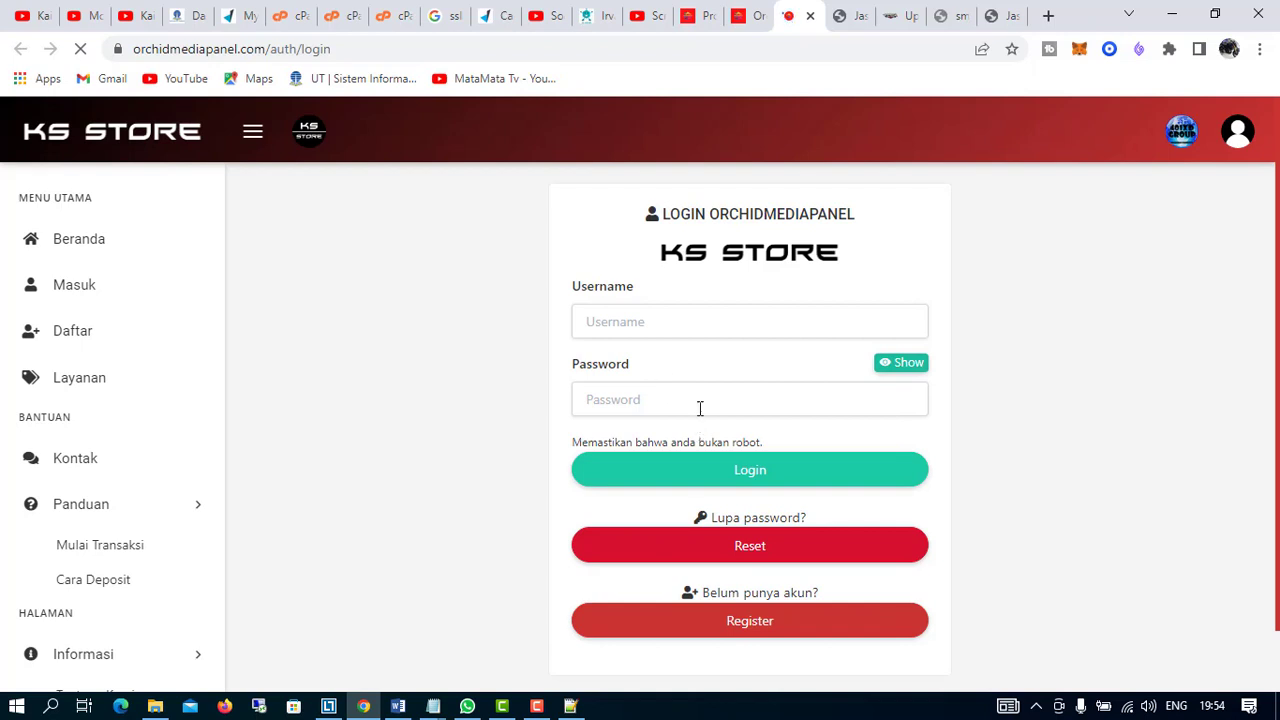
# Step: Autofill the saved login credentials and select the mountain images in the reCAPTCHA
pyautogui.click(687, 326)
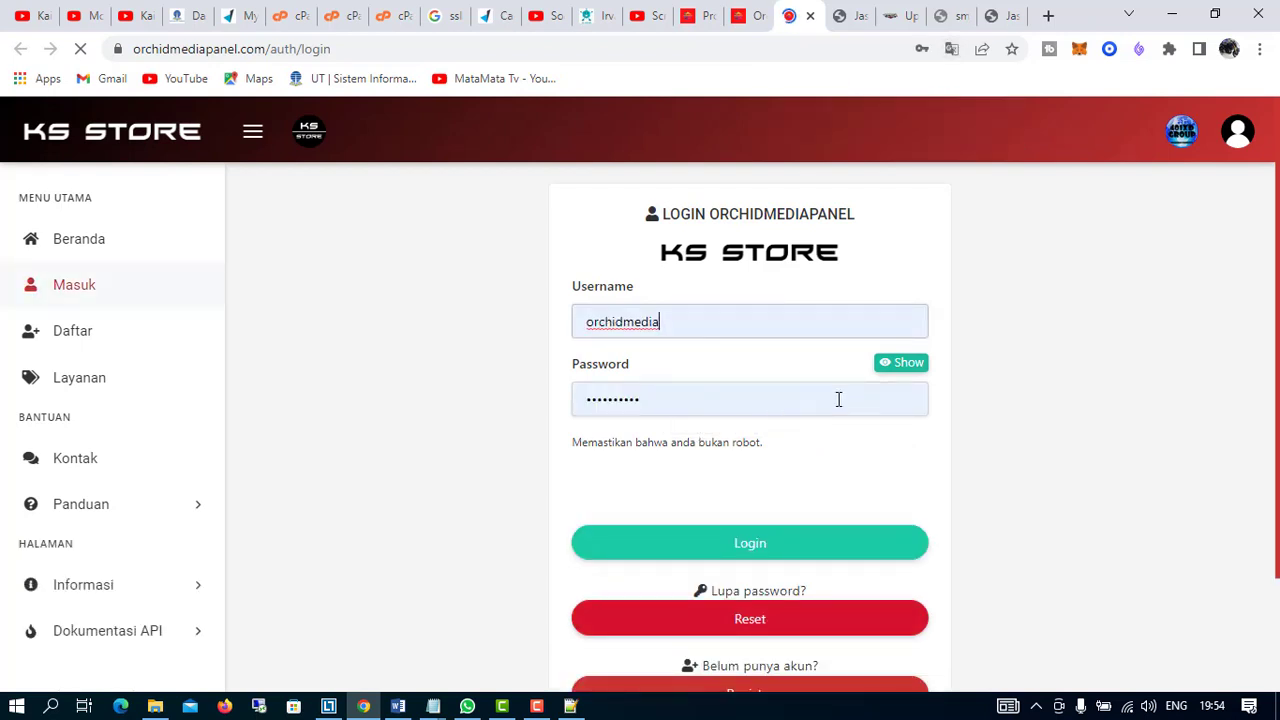
pyautogui.scroll(-1, 691, 502)
pyautogui.click(601, 397)
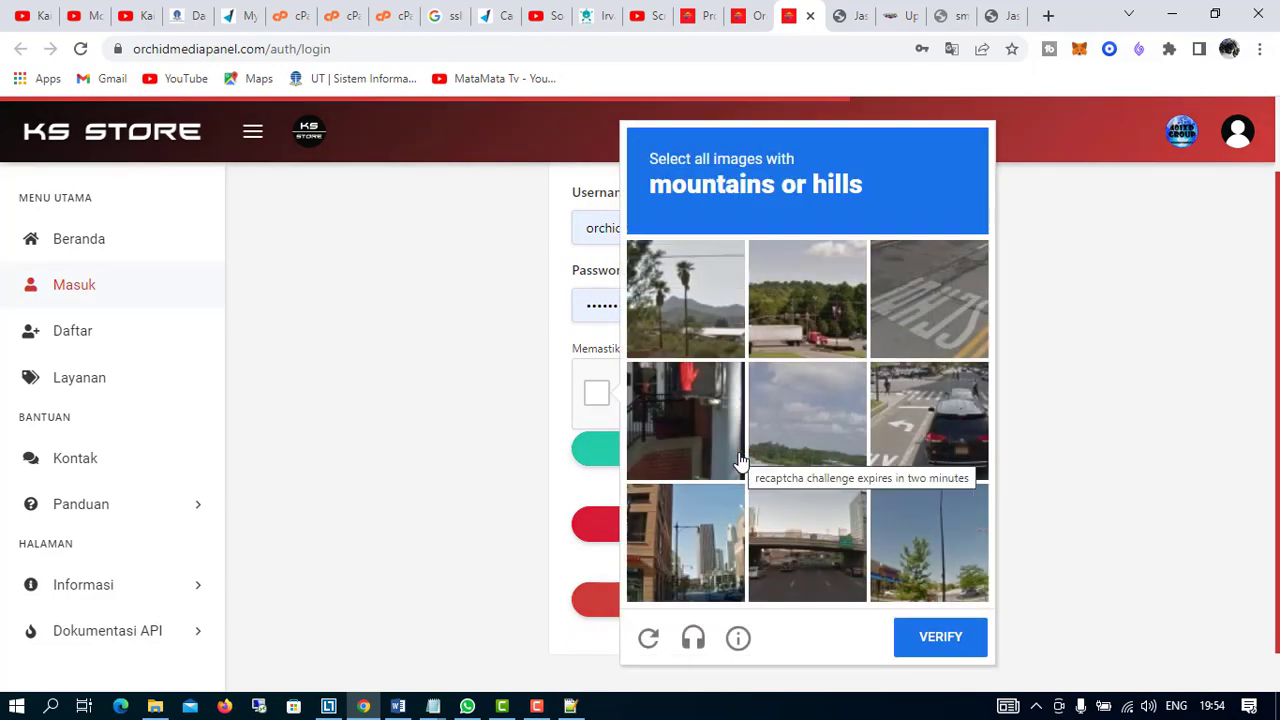
pyautogui.click(811, 287)
pyautogui.click(700, 320)
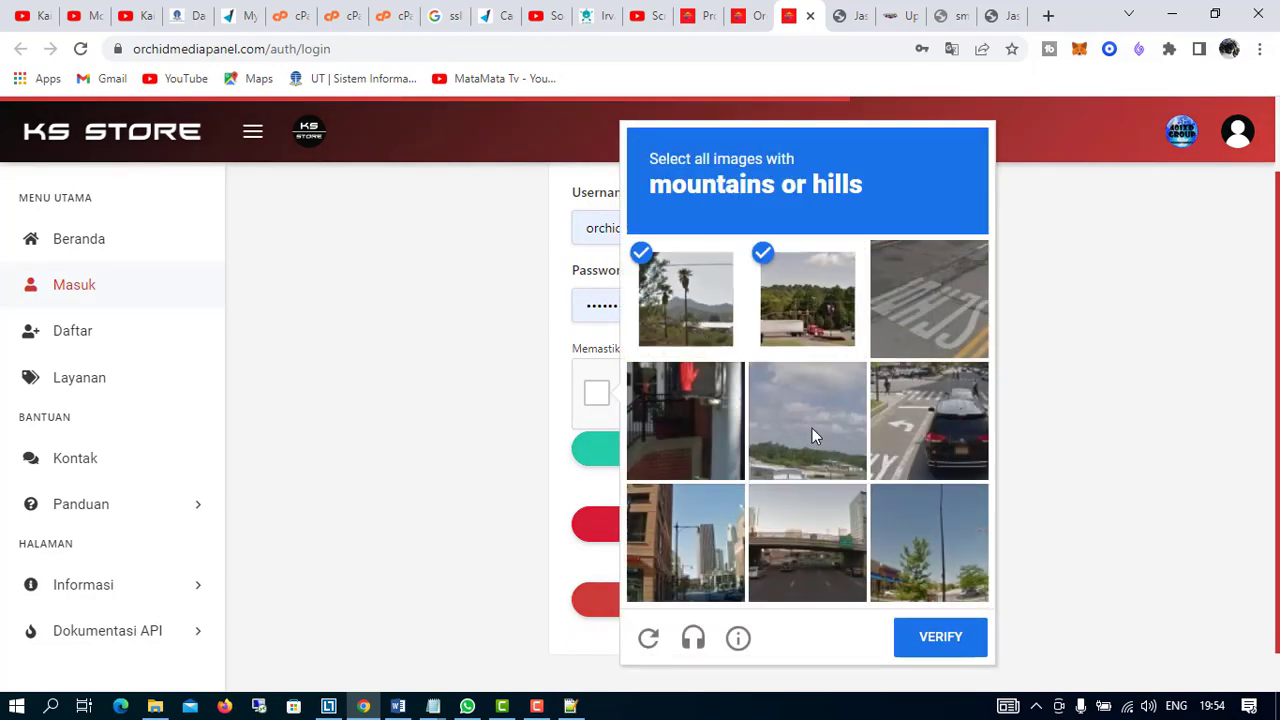
pyautogui.click(812, 435)
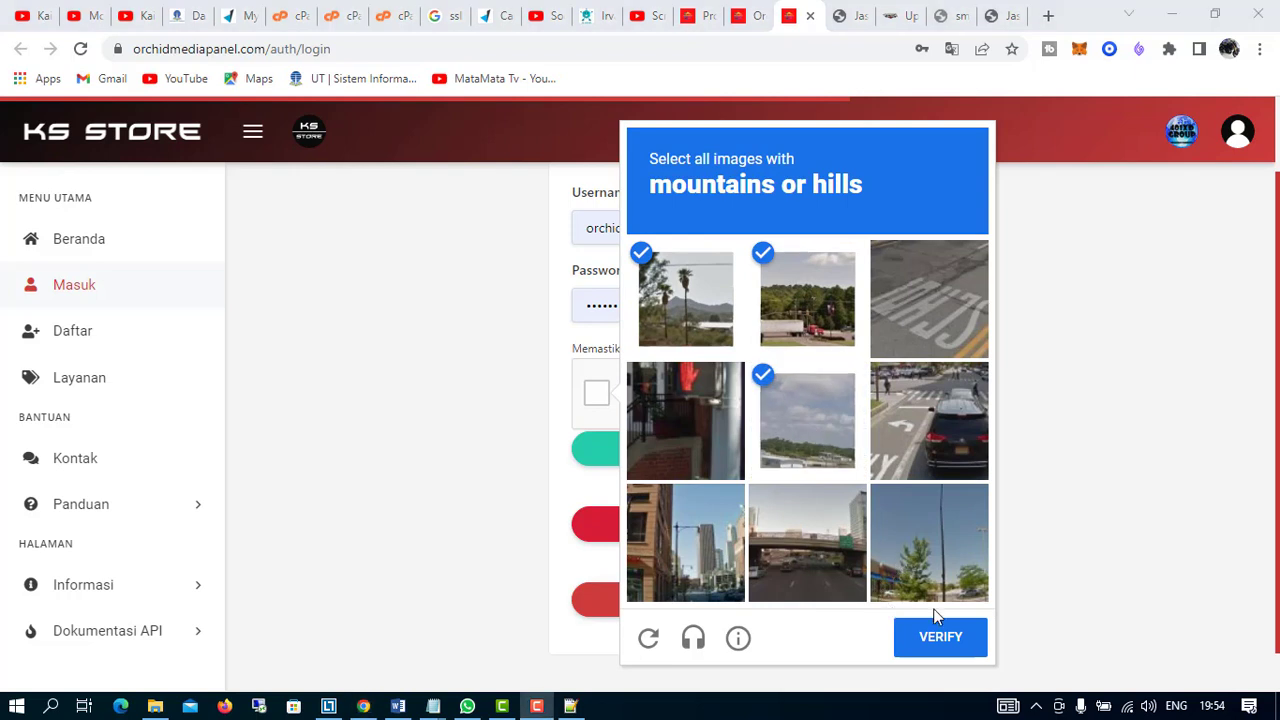
pyautogui.click(1018, 619)
pyautogui.click(1099, 530)
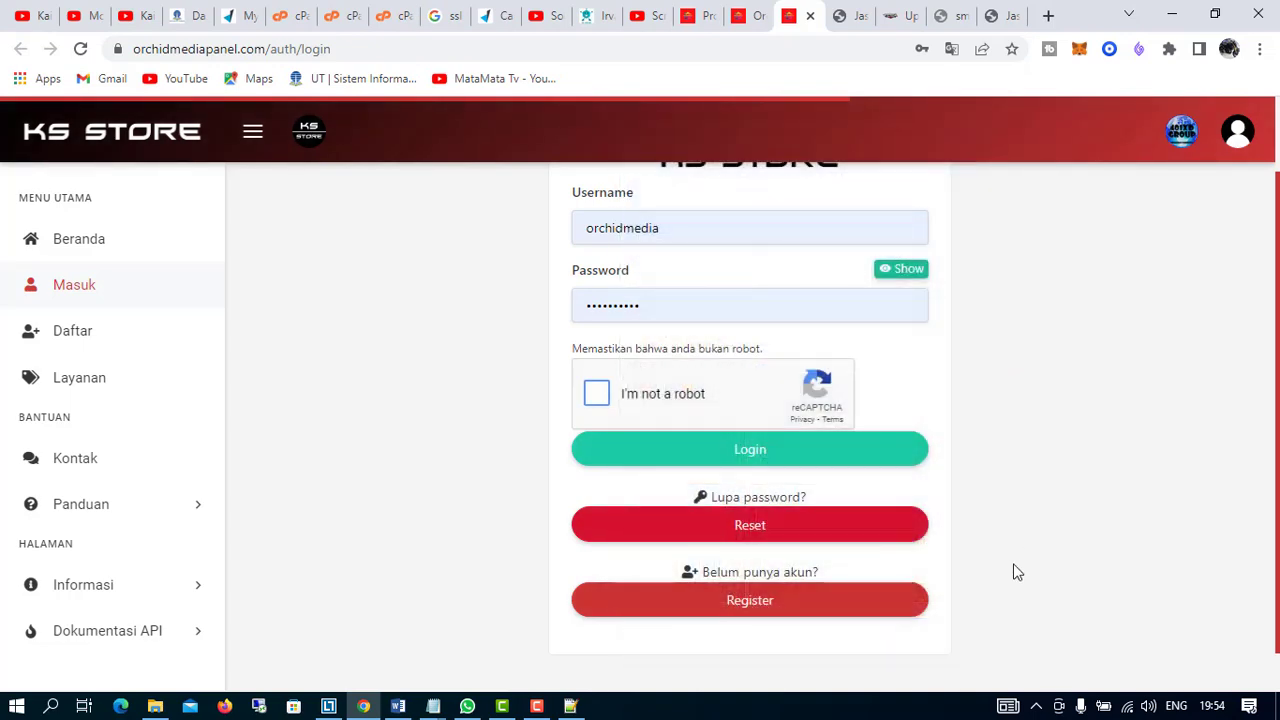
# Step: Redo the robot check and log in to the KS Store account
pyautogui.click(607, 398)
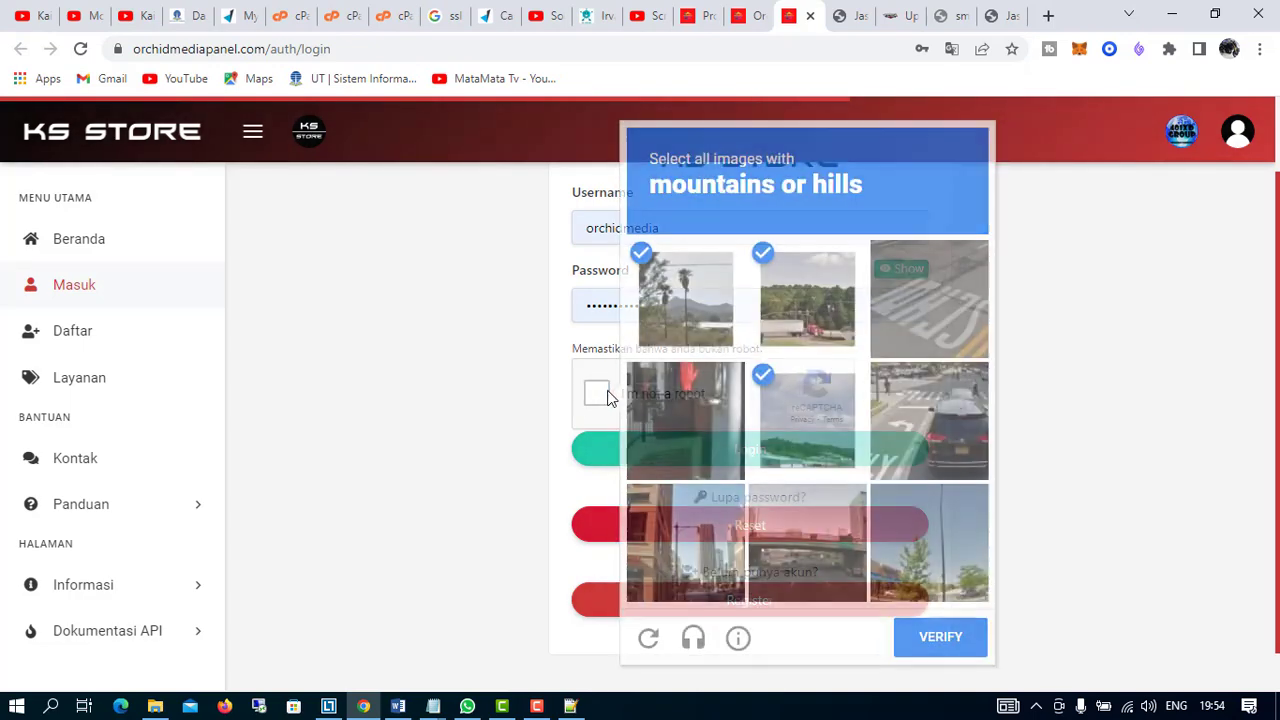
pyautogui.click(930, 625)
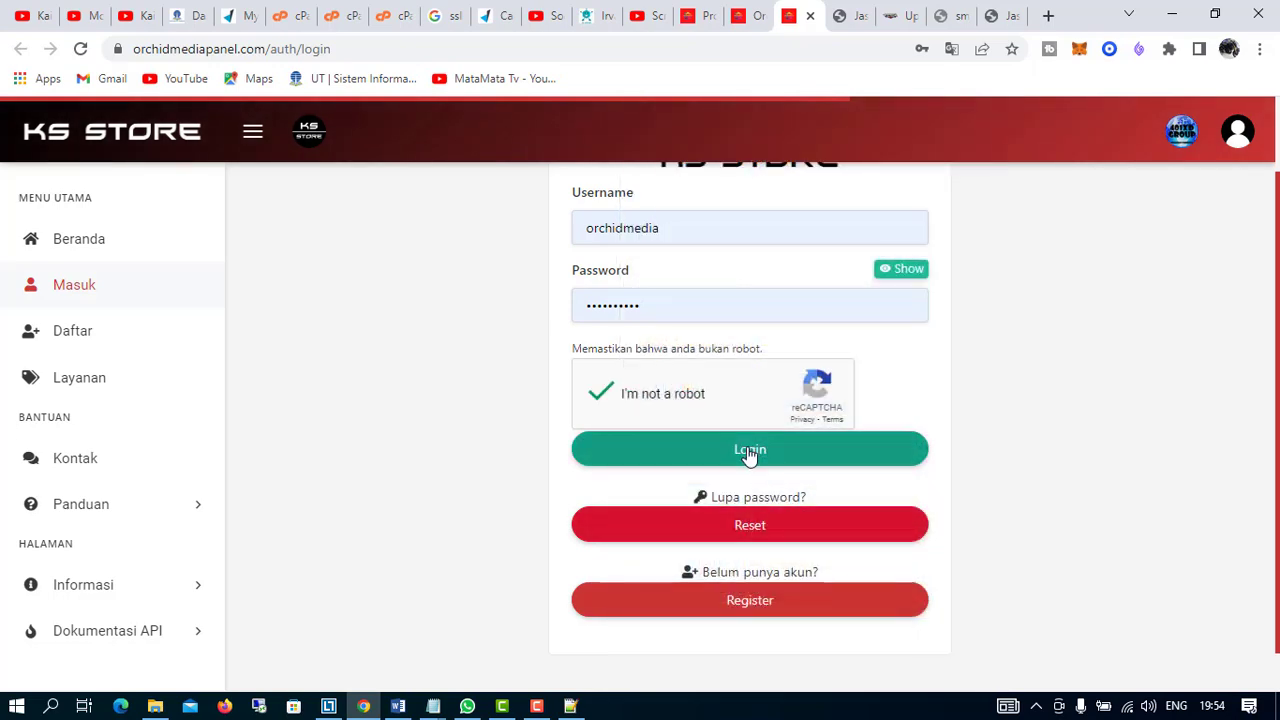
pyautogui.click(750, 450)
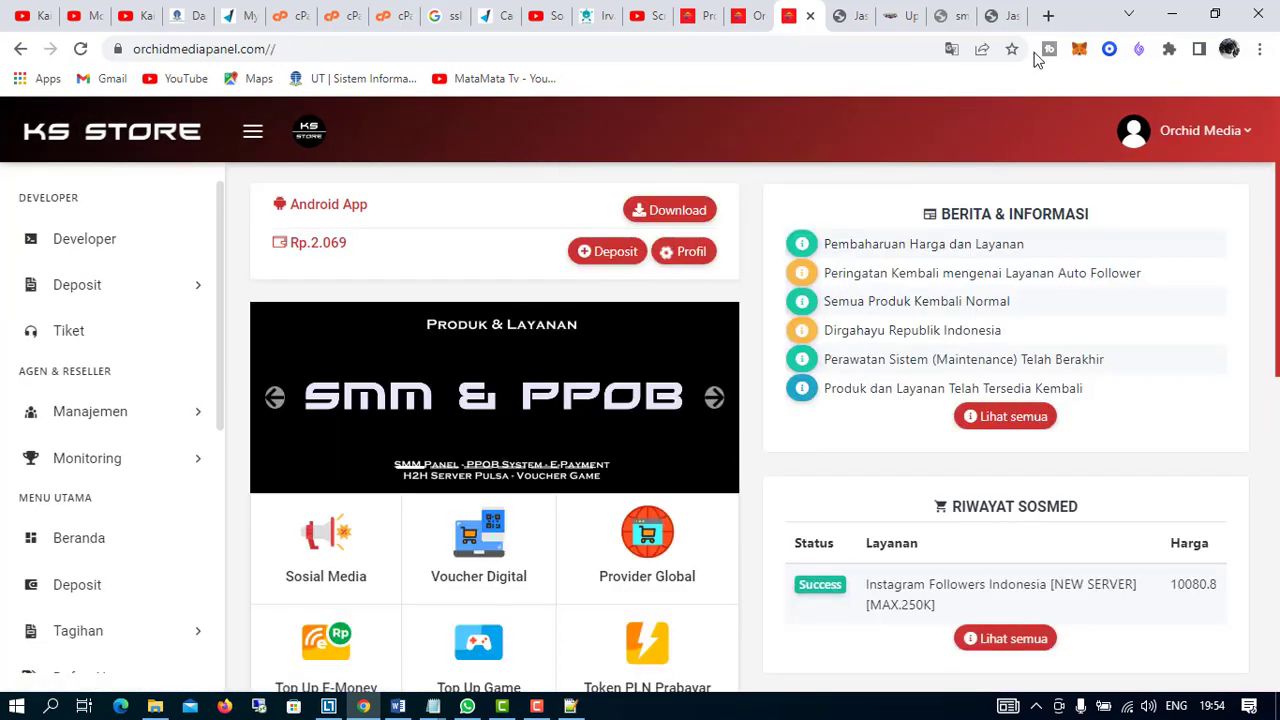
pyautogui.click(1012, 16)
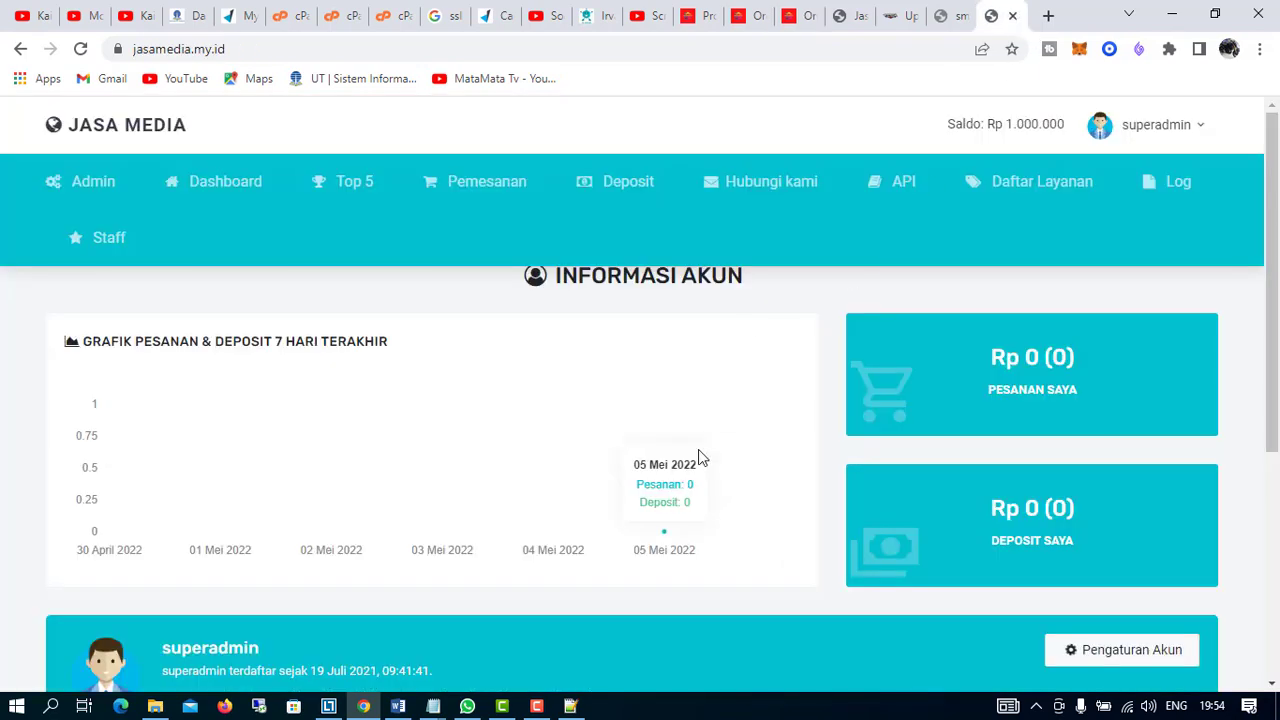
pyautogui.scroll(-5, 600, 440)
pyautogui.scroll(5, 620, 455)
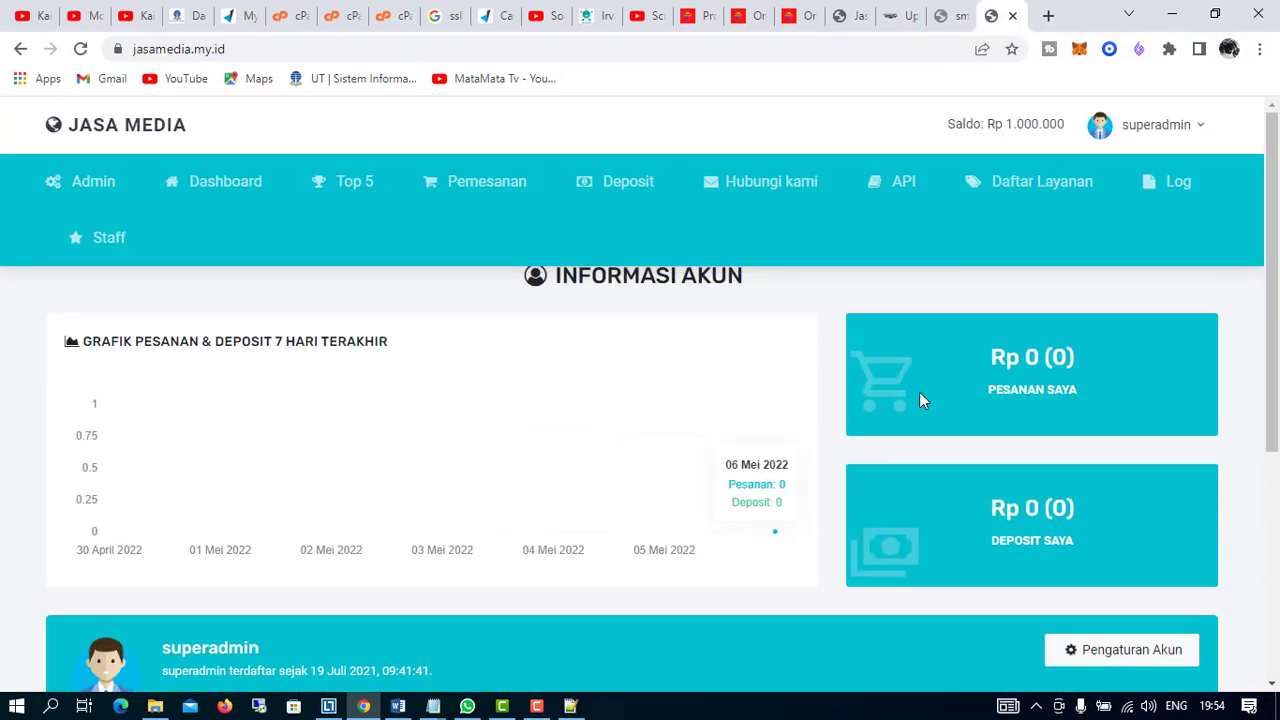
pyautogui.click(803, 17)
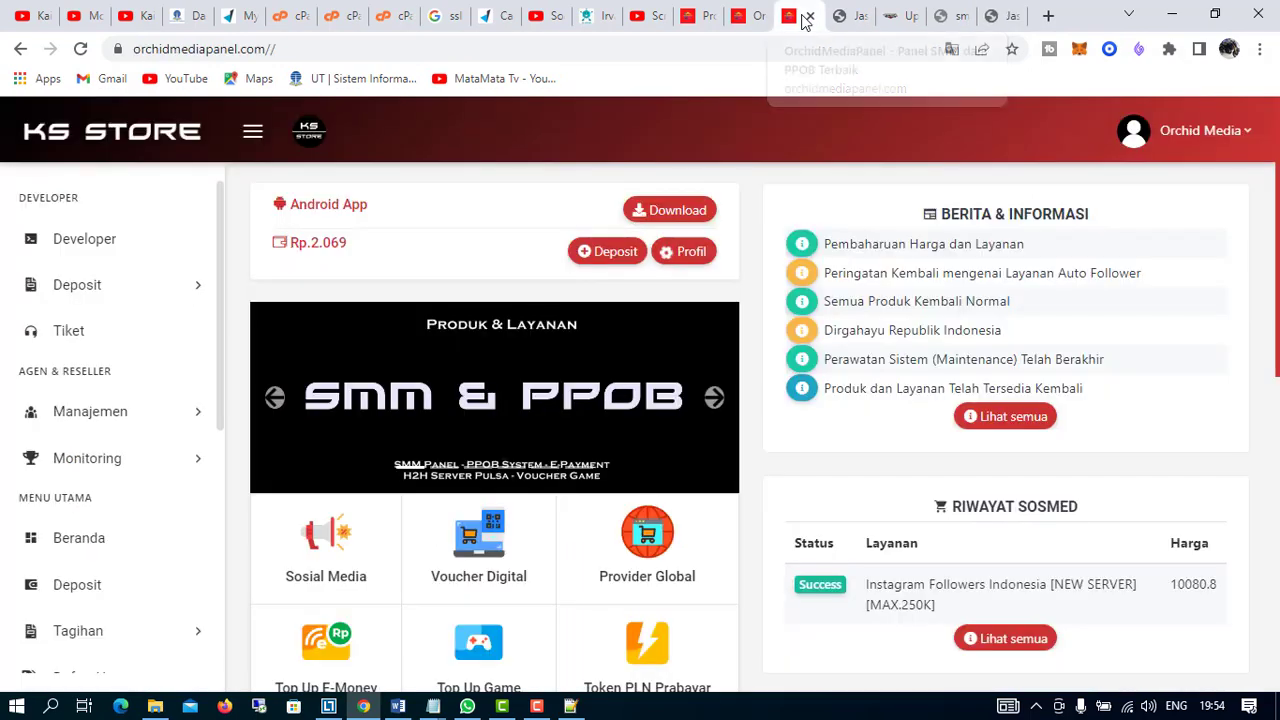
pyautogui.scroll(-8, 620, 408)
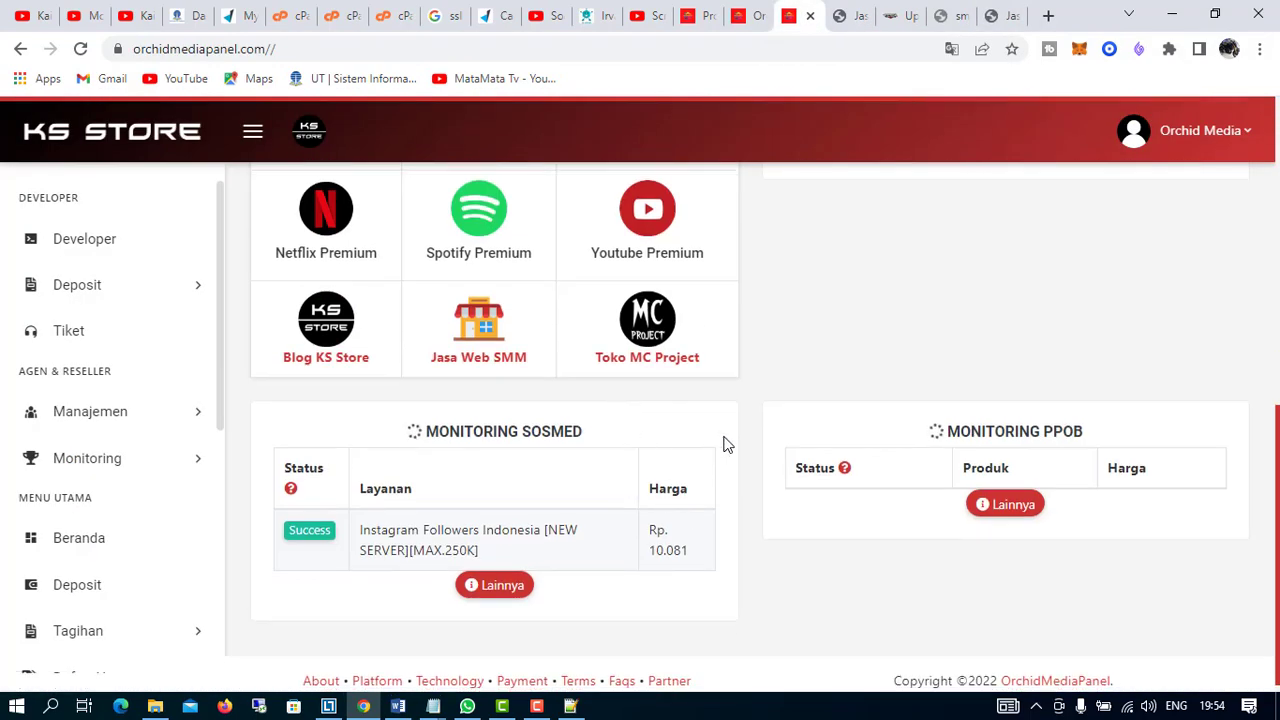
pyautogui.scroll(5, 723, 443)
pyautogui.scroll(2, 723, 443)
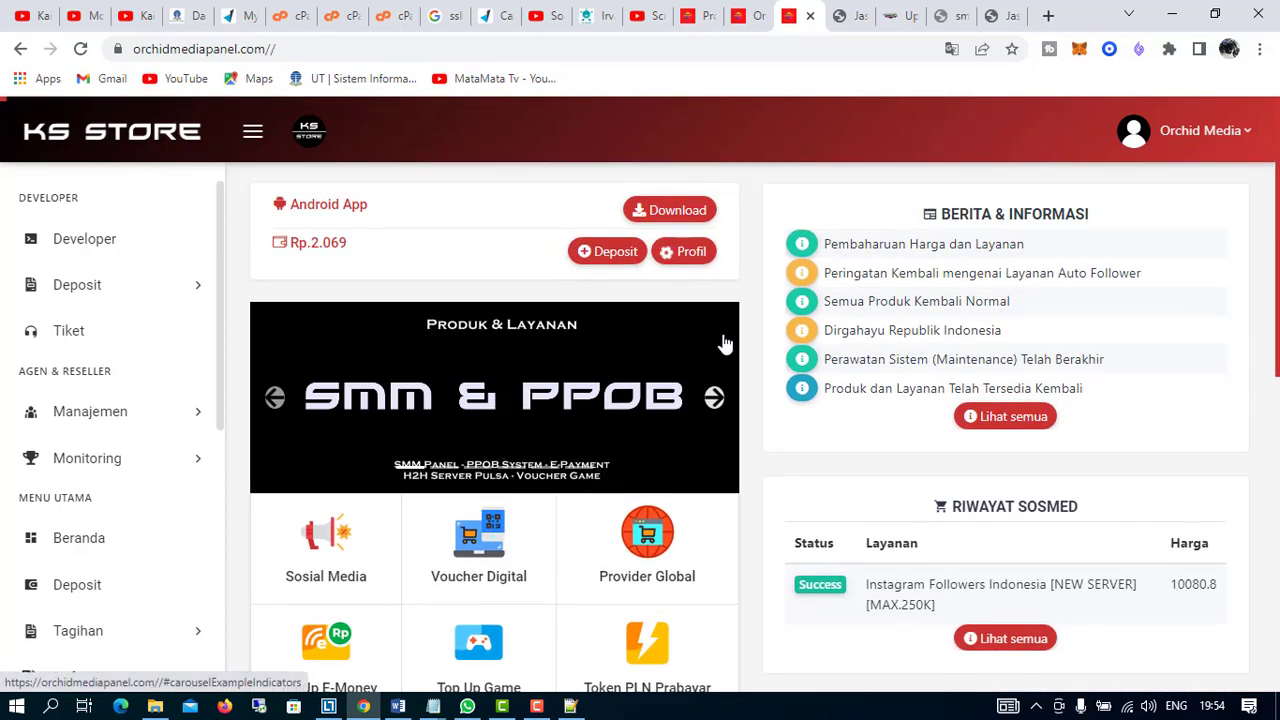
pyautogui.scroll(-1, 100, 440)
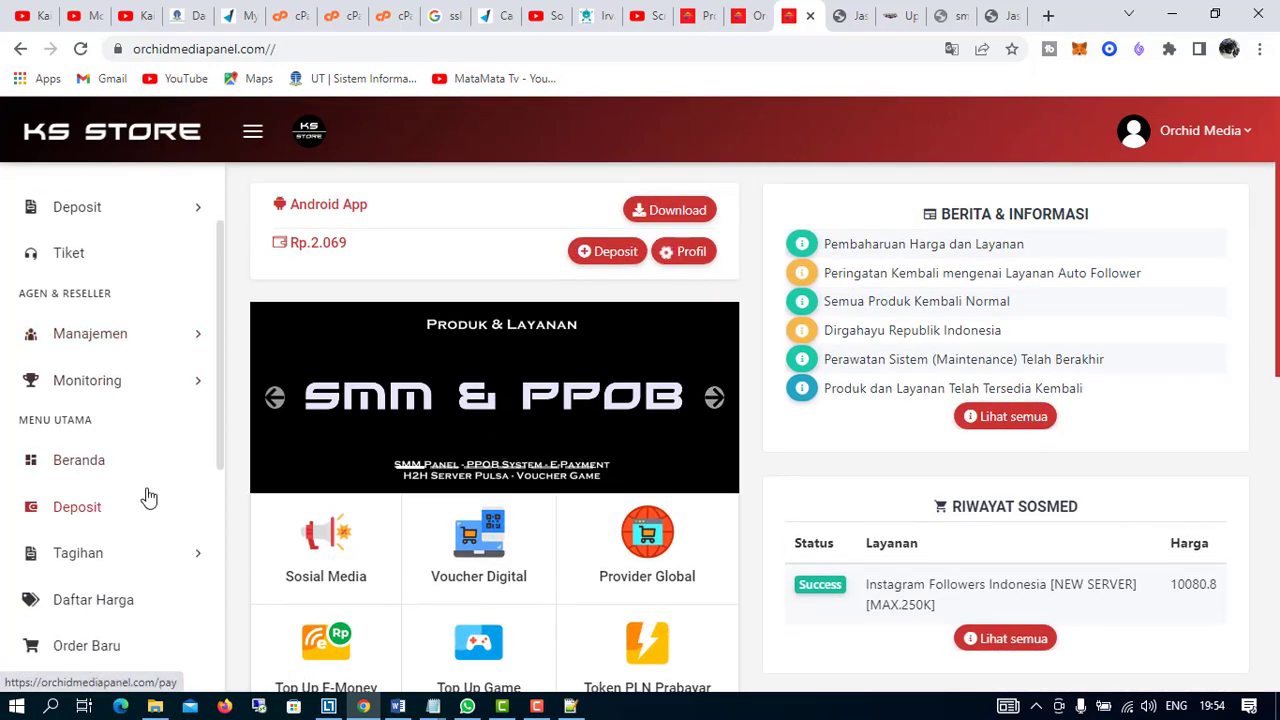
pyautogui.scroll(1, 149, 485)
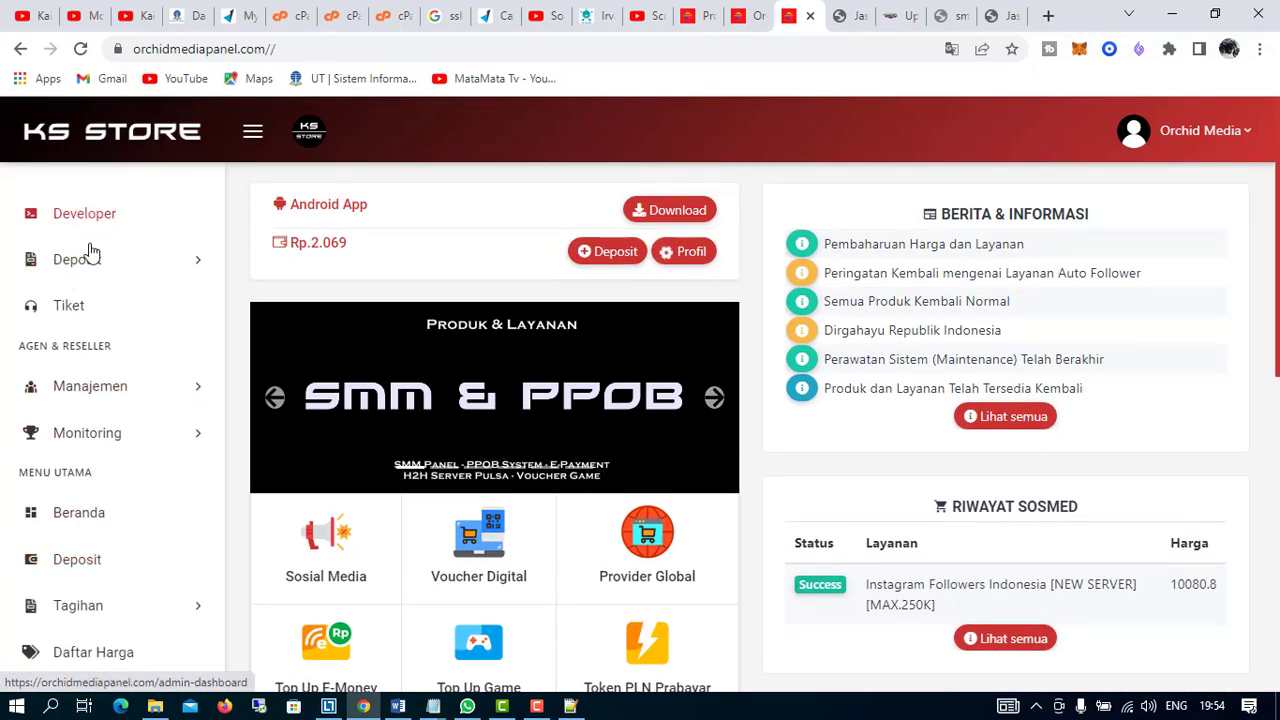
pyautogui.scroll(-1, 113, 437)
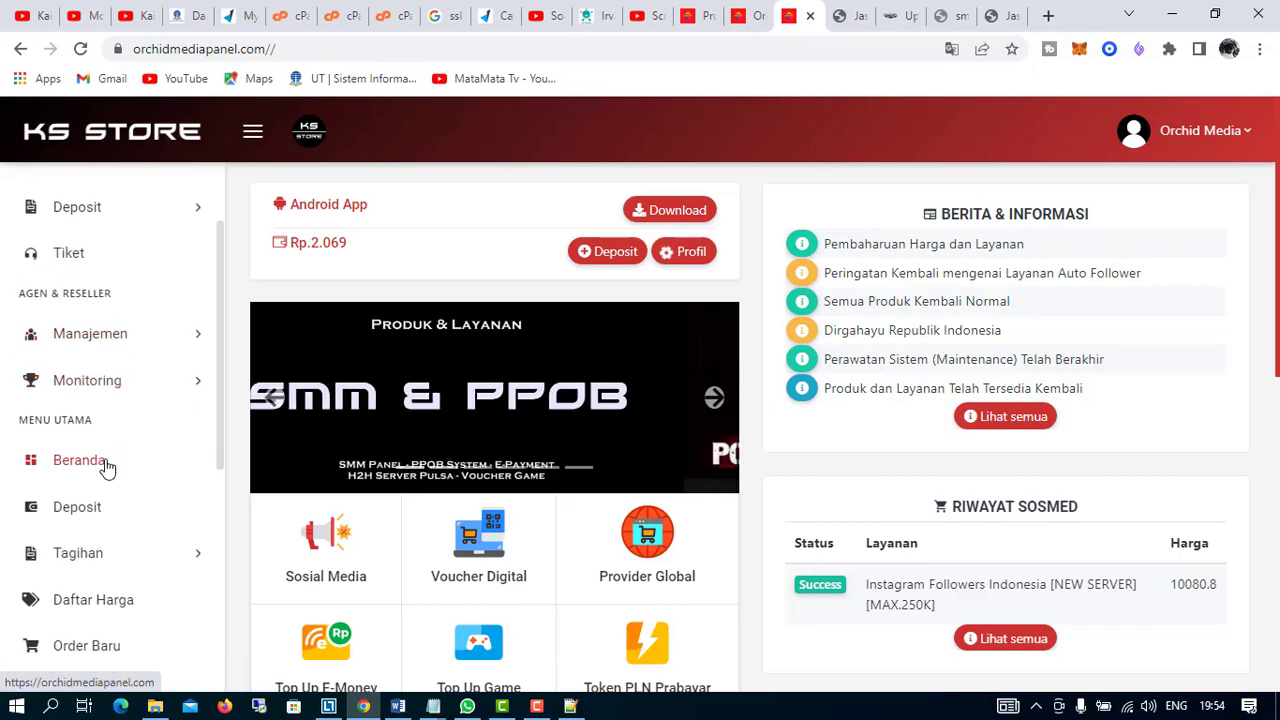
pyautogui.click(100, 466)
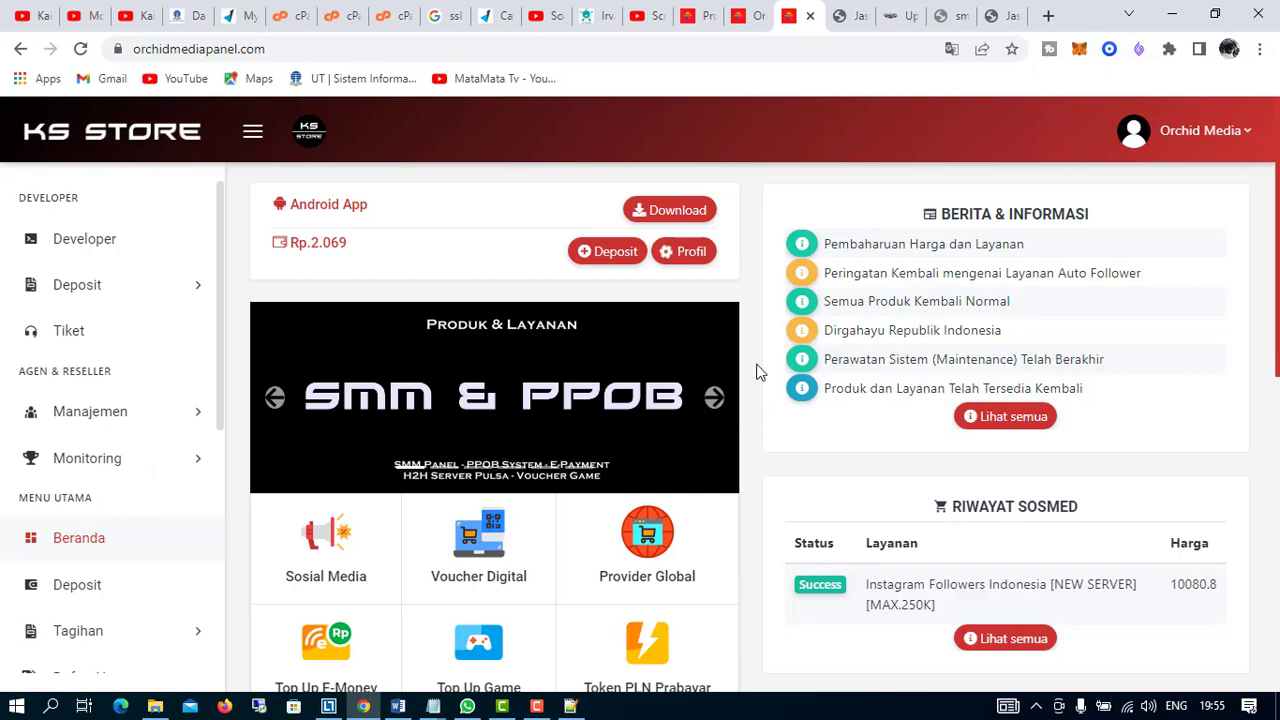
pyautogui.scroll(-4, 755, 370)
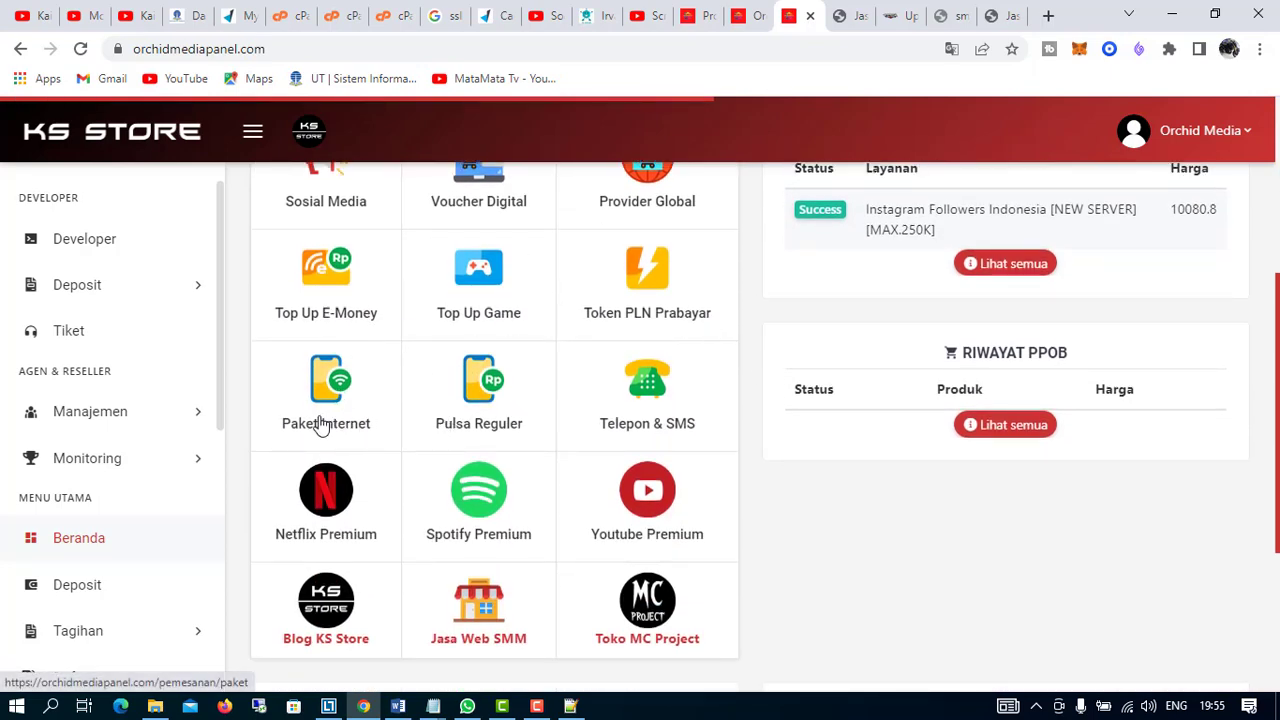
pyautogui.scroll(-2, 471, 420)
pyautogui.scroll(2, 471, 425)
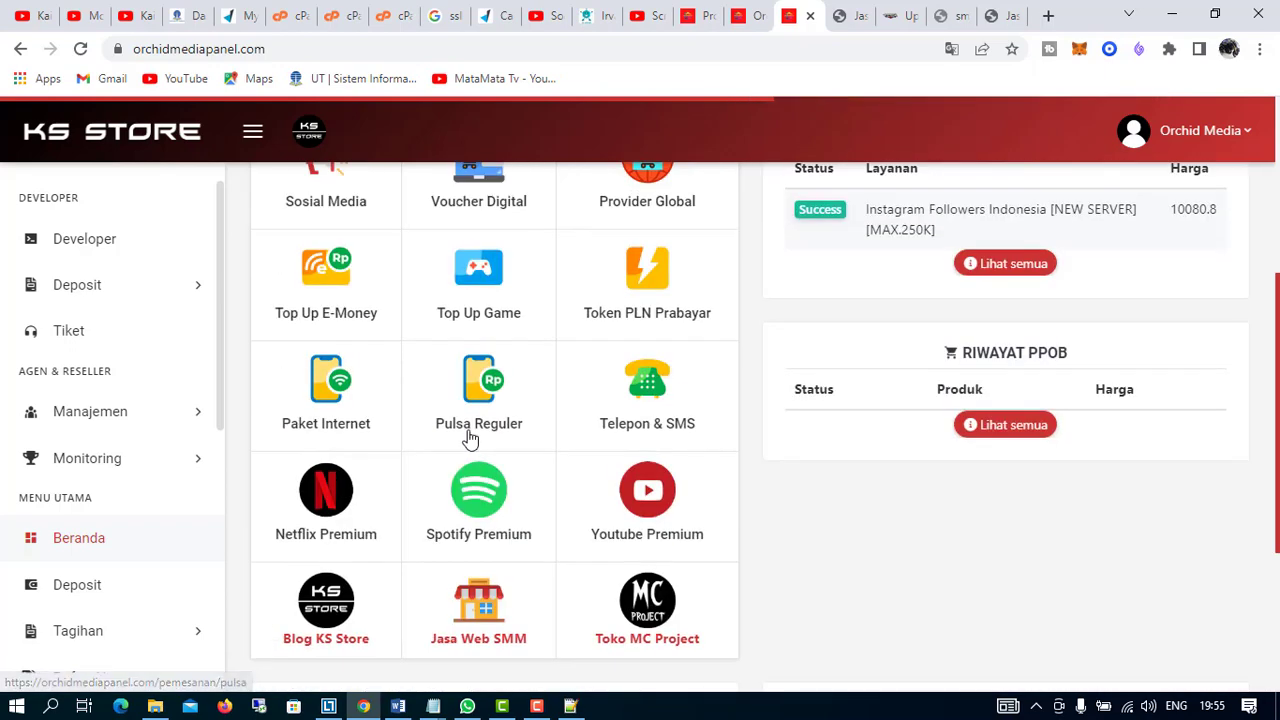
pyautogui.scroll(2, 470, 437)
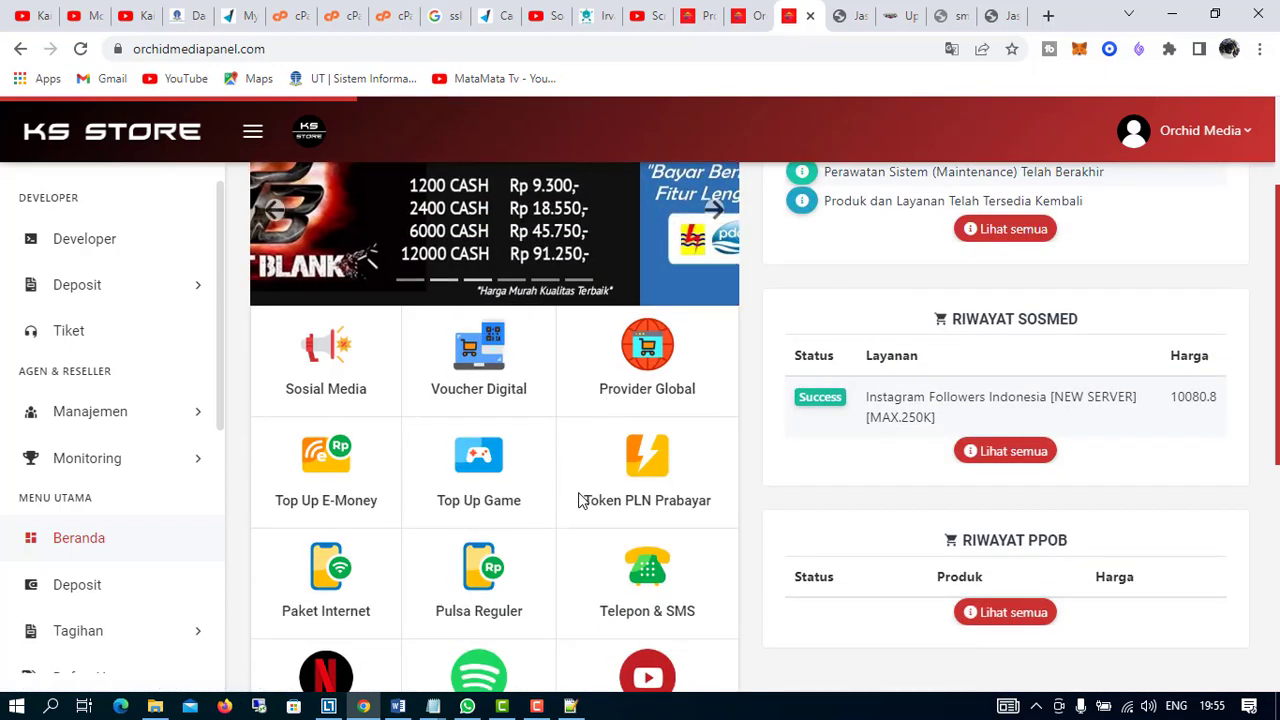
pyautogui.scroll(2, 710, 532)
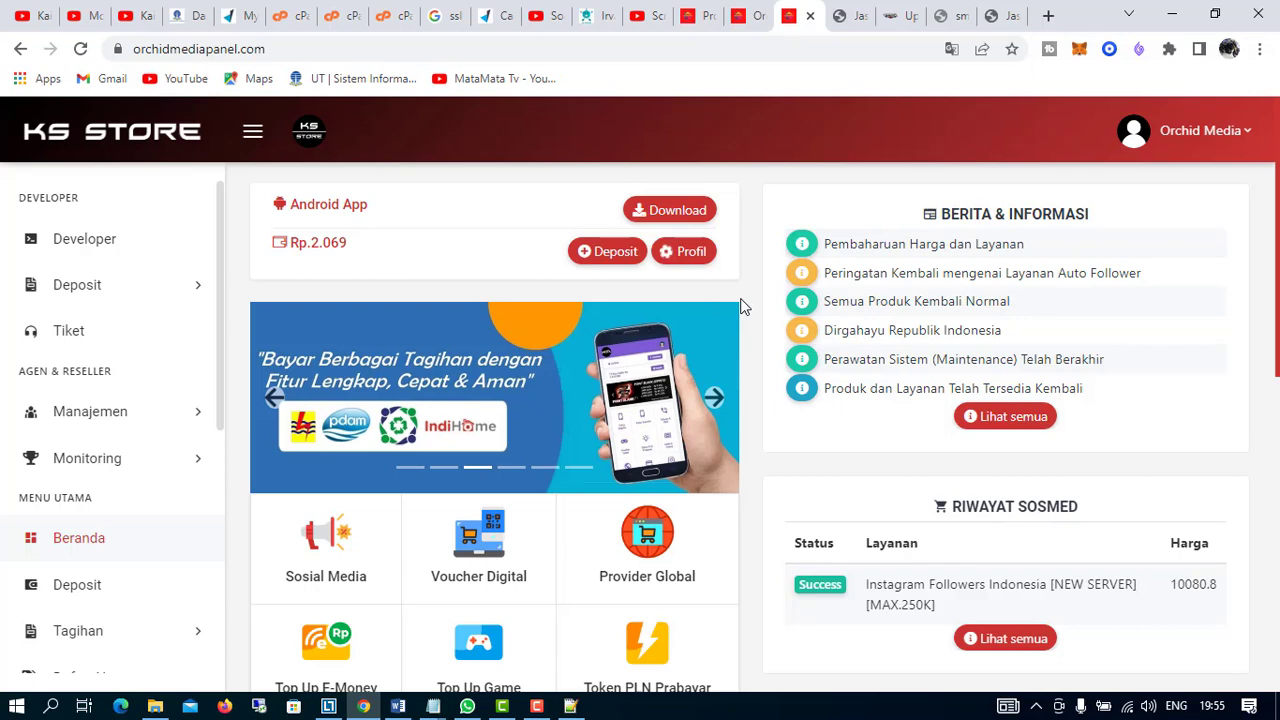
pyautogui.scroll(-2, 200, 514)
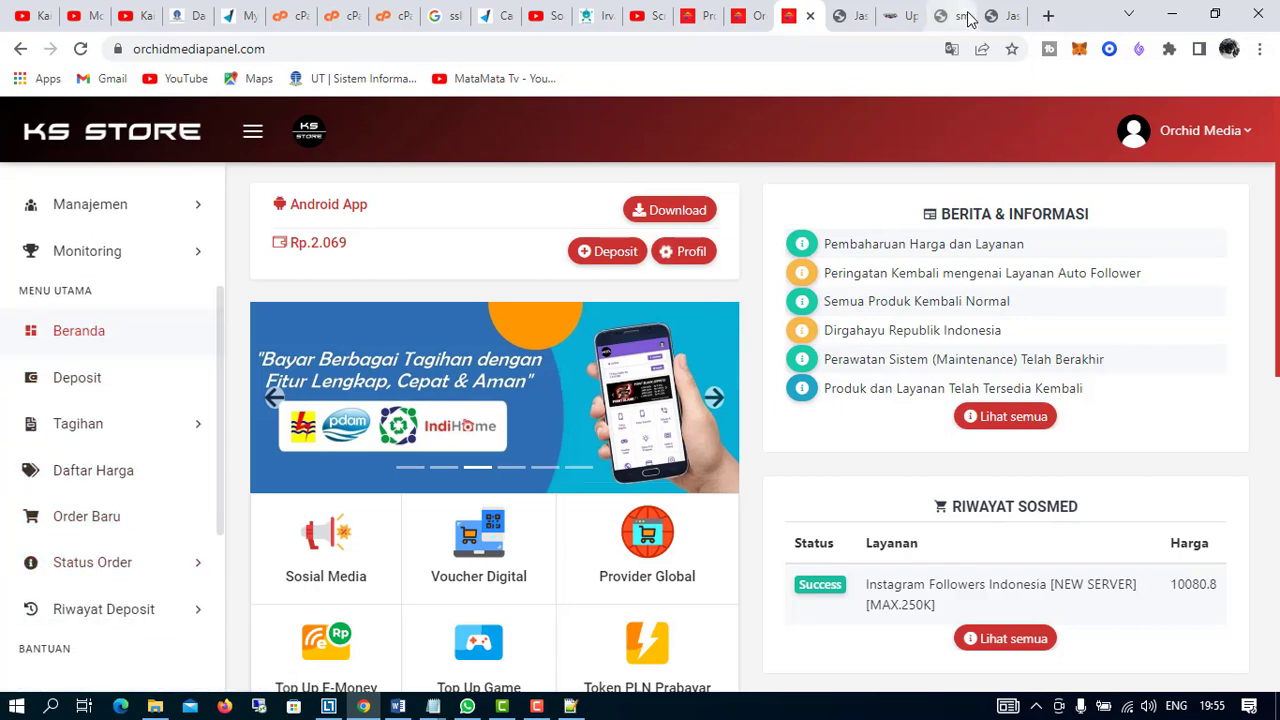
pyautogui.click(1000, 15)
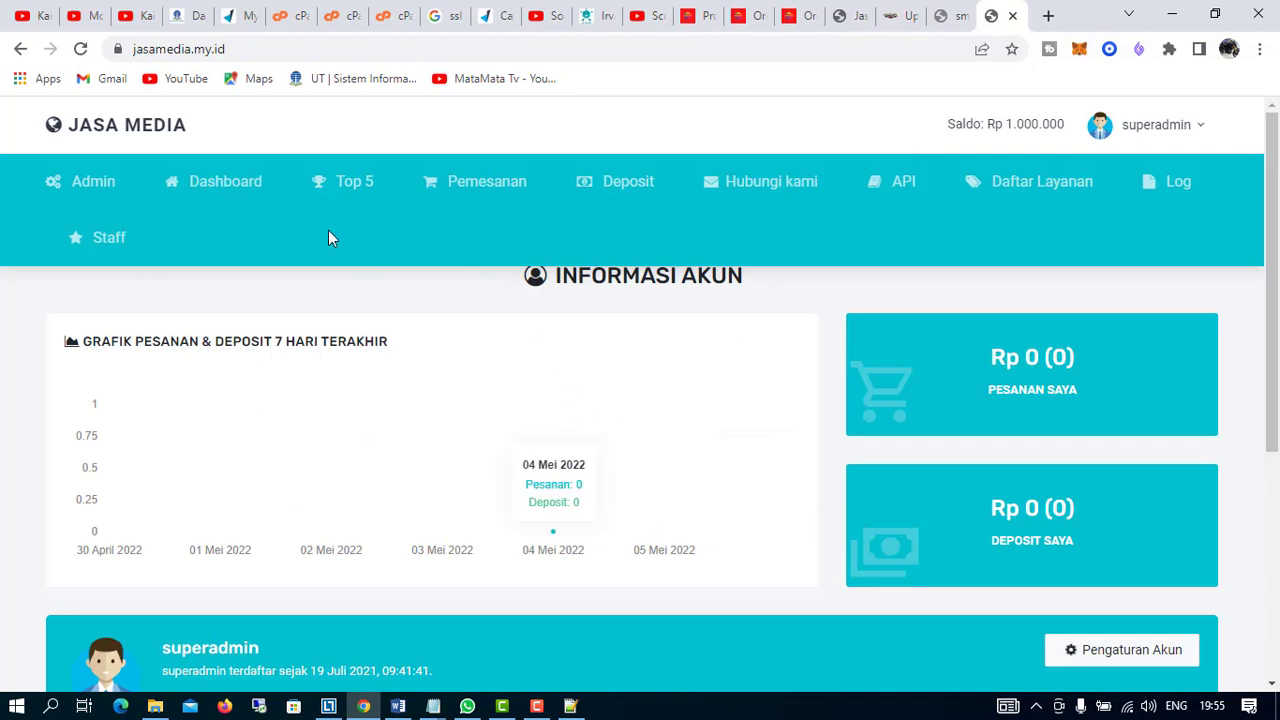
# Step: Enter the Jasa Media admin area and go to Layanan > Provider API
pyautogui.click(100, 192)
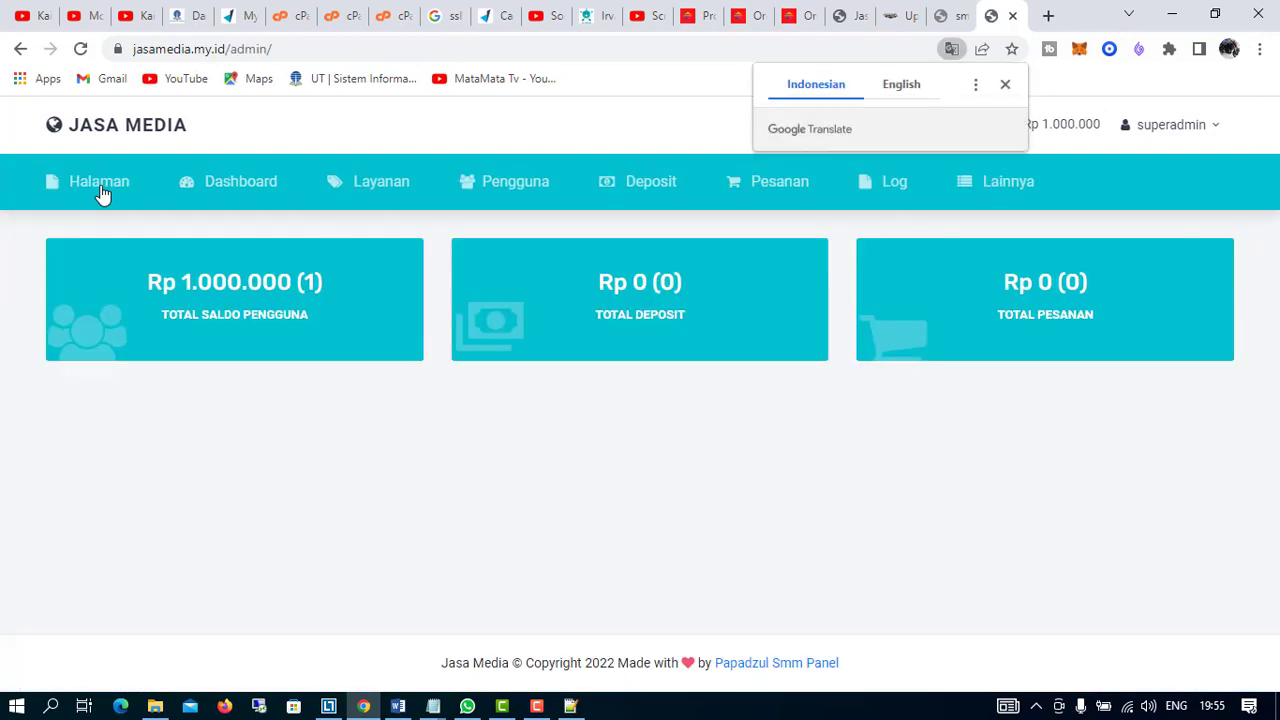
pyautogui.moveTo(378, 200)
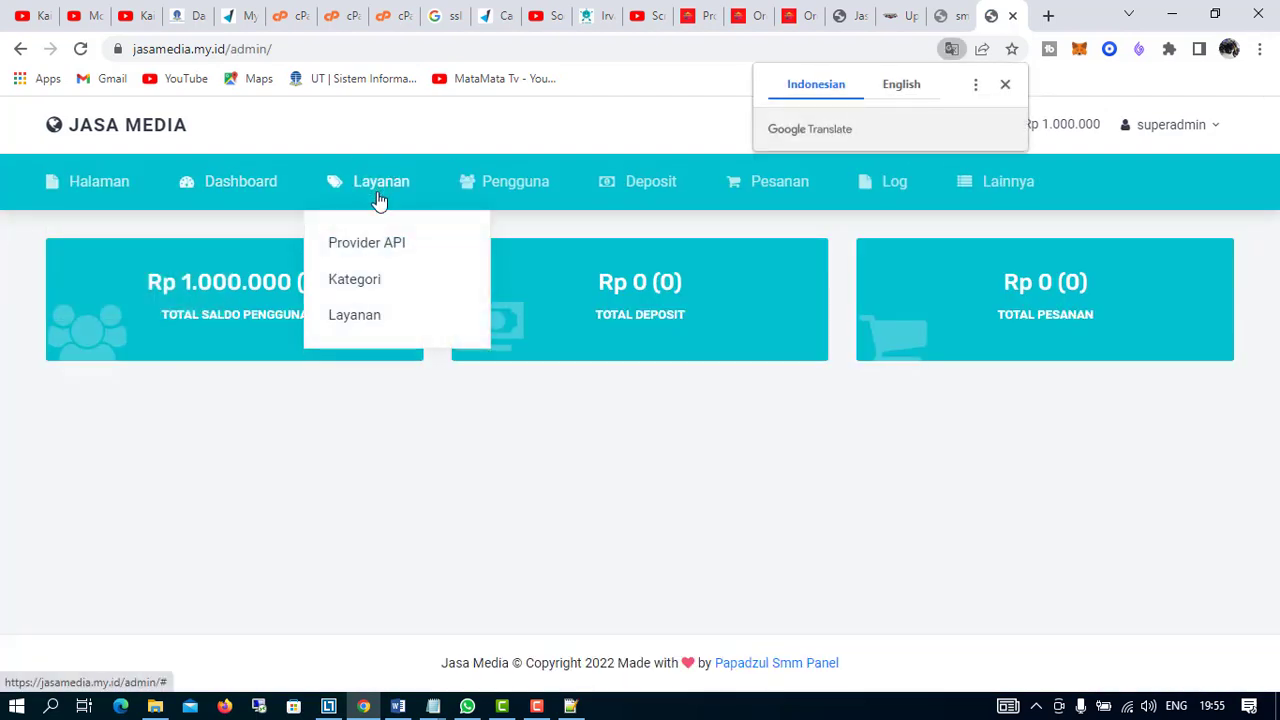
pyautogui.click(371, 257)
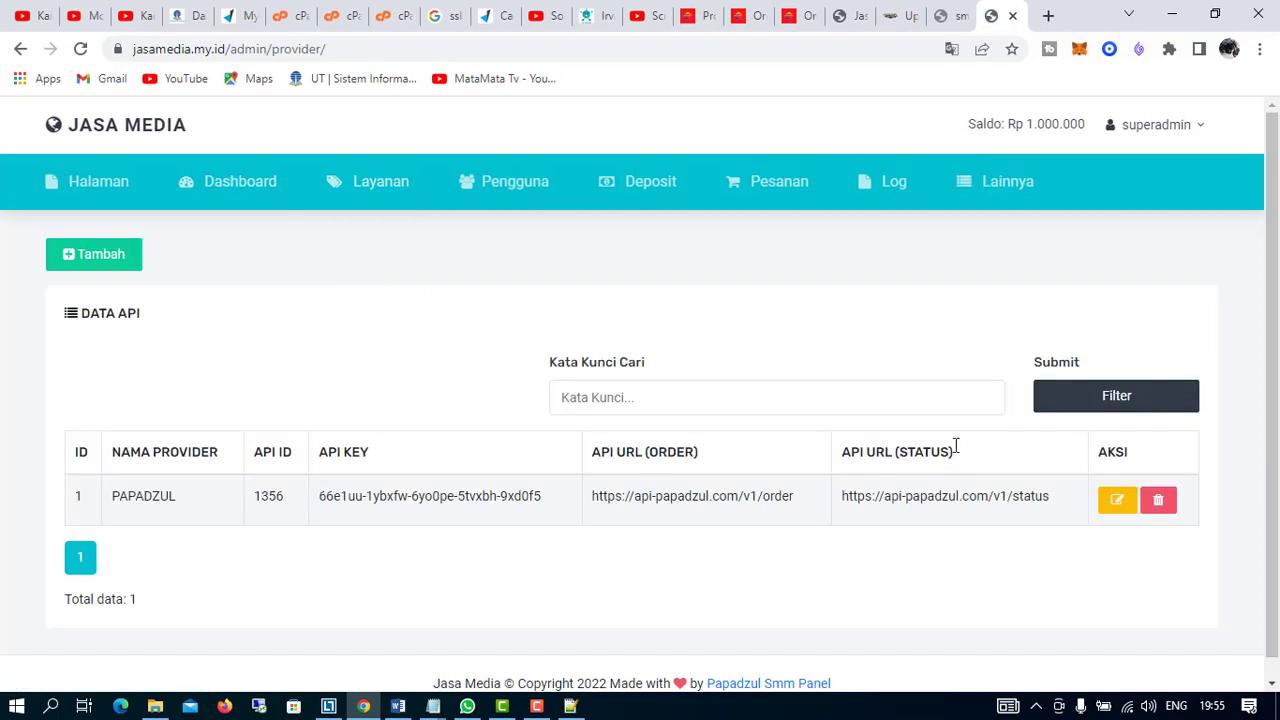
# Step: Switch to KS Store and expand the Dokumentasi API sidebar section
pyautogui.click(795, 16)
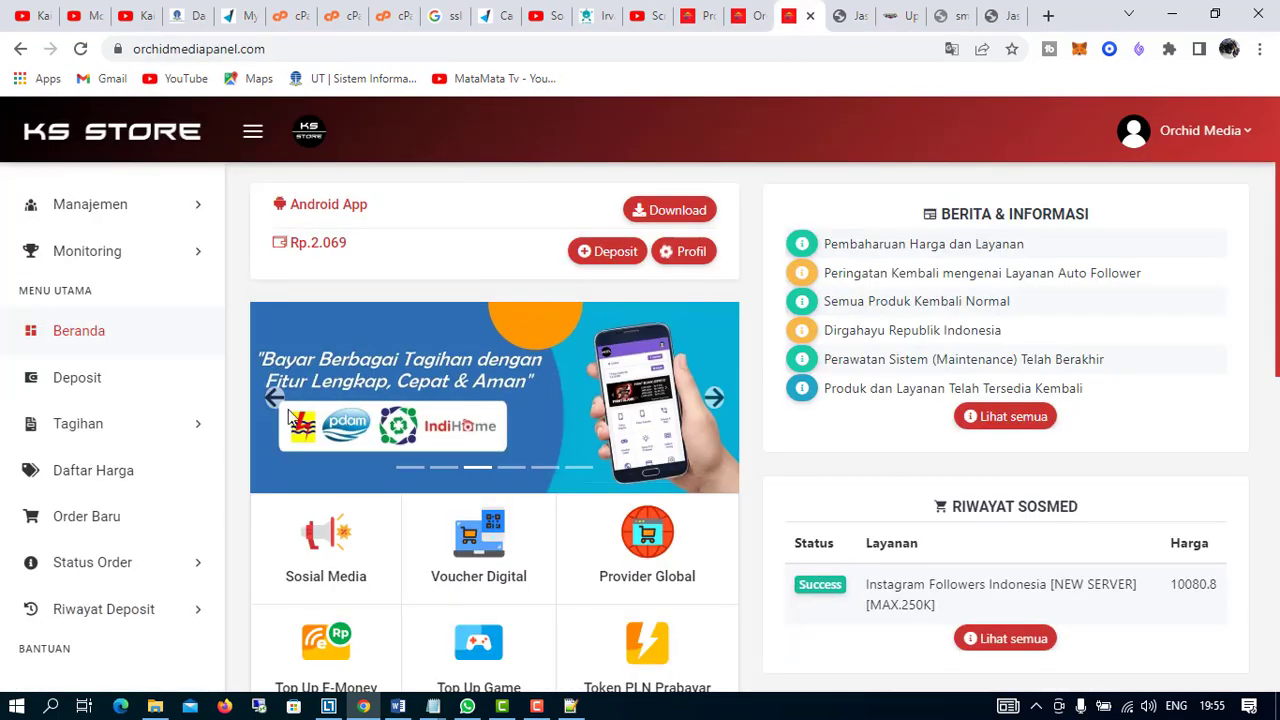
pyautogui.scroll(-6, 225, 426)
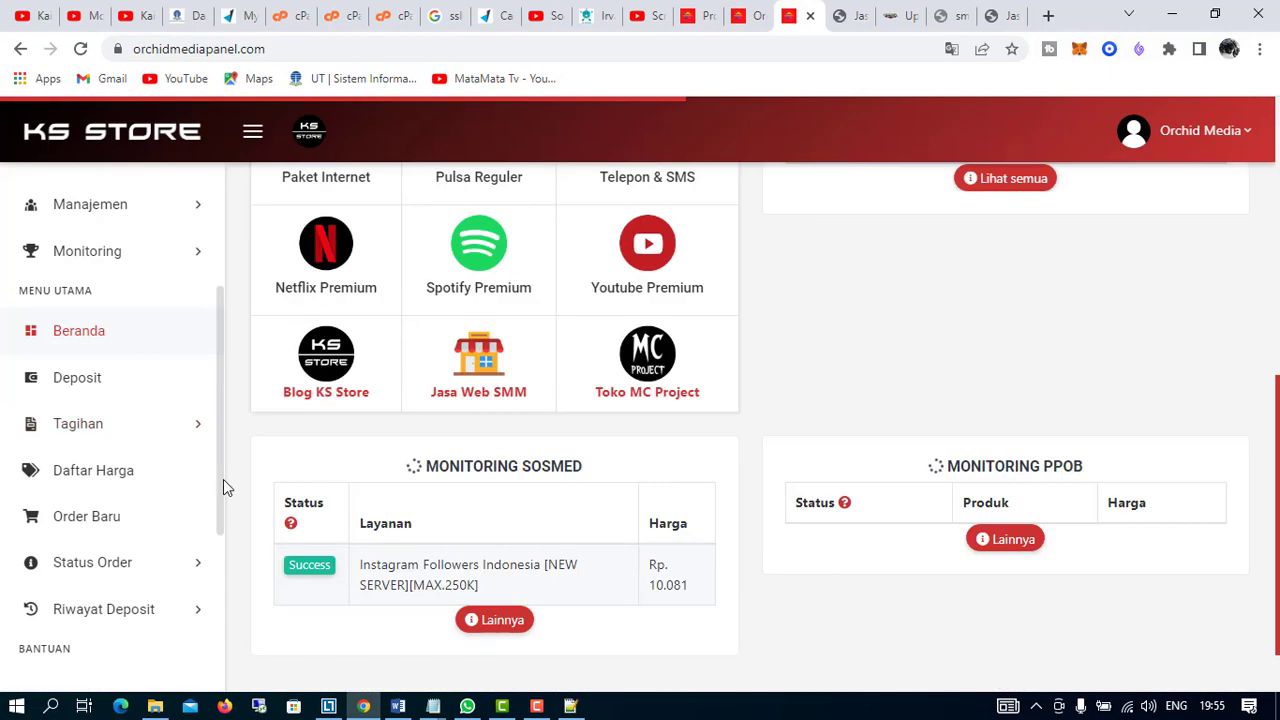
pyautogui.scroll(-3, 163, 514)
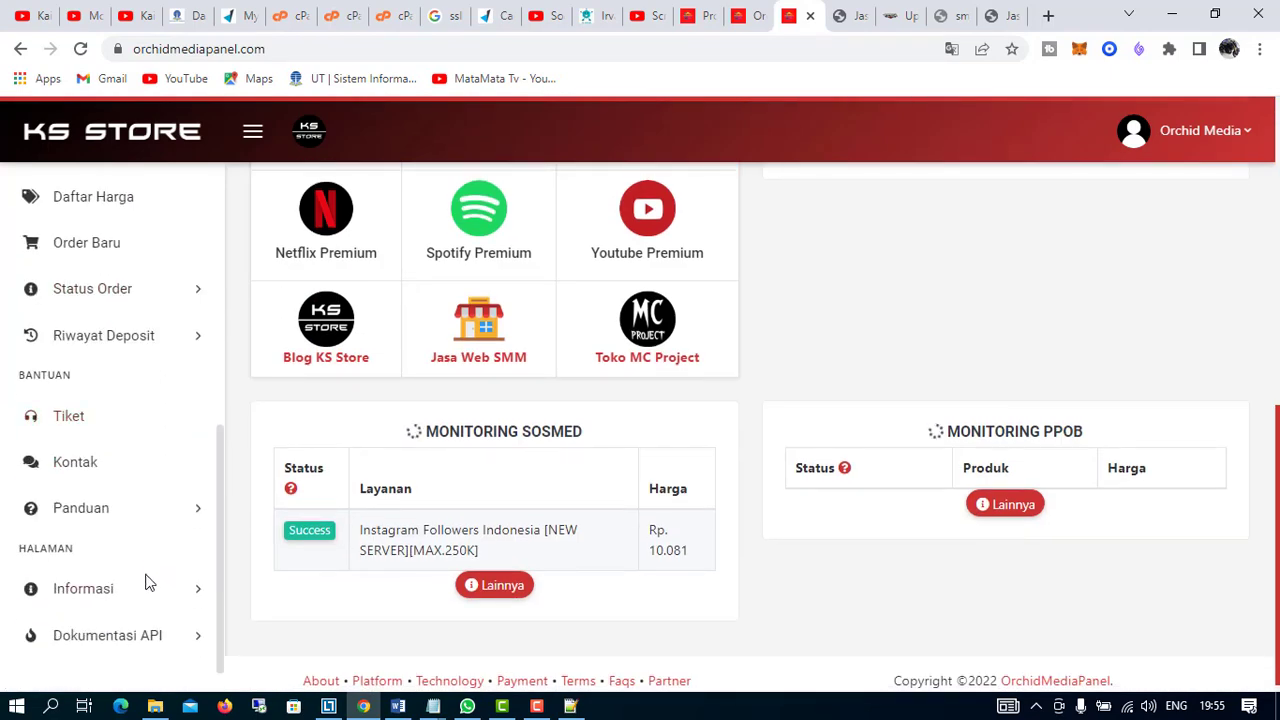
pyautogui.click(135, 638)
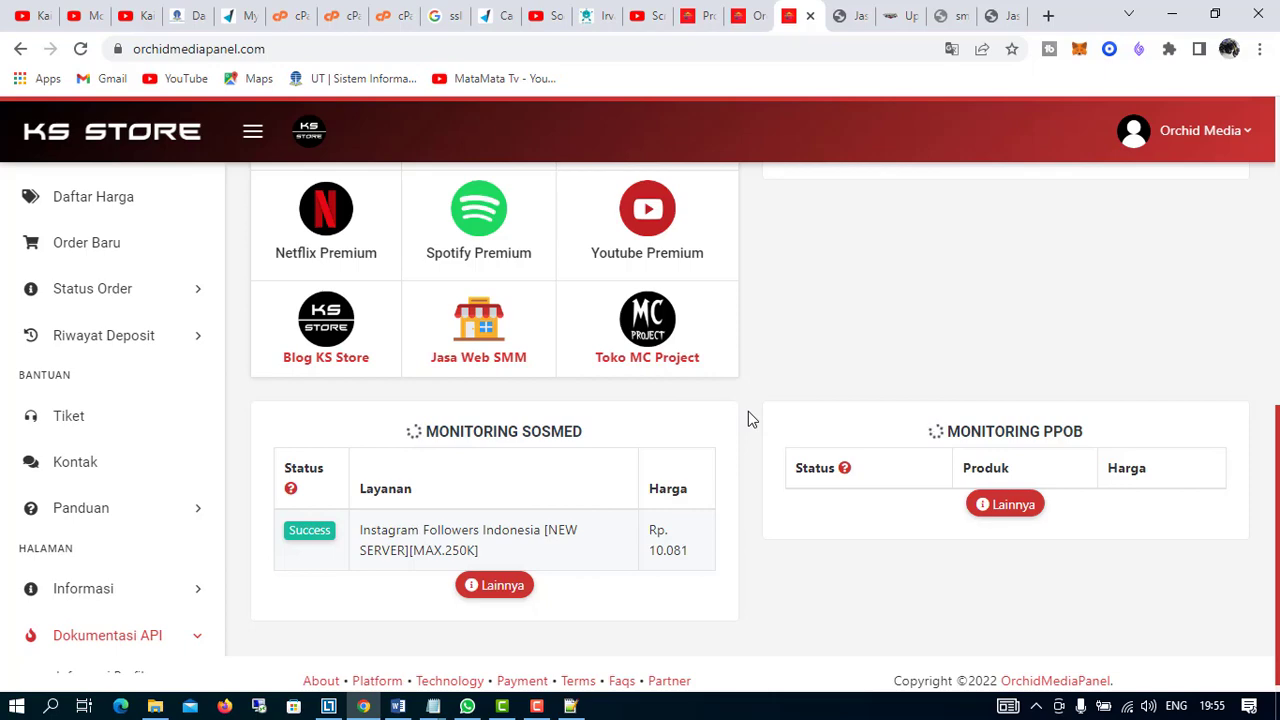
# Step: Read through the KS Store API documentation, then return to Jasa Media's provider API list
pyautogui.scroll(-1, 752, 418)
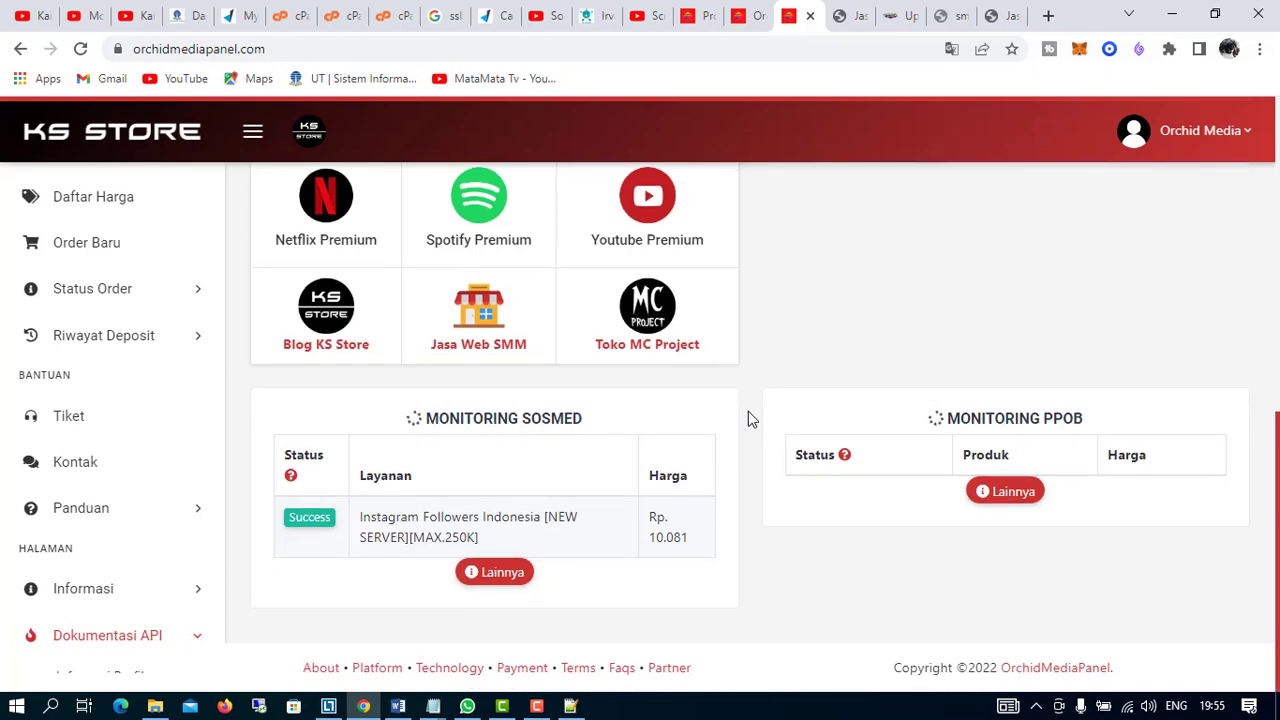
pyautogui.scroll(5, 752, 418)
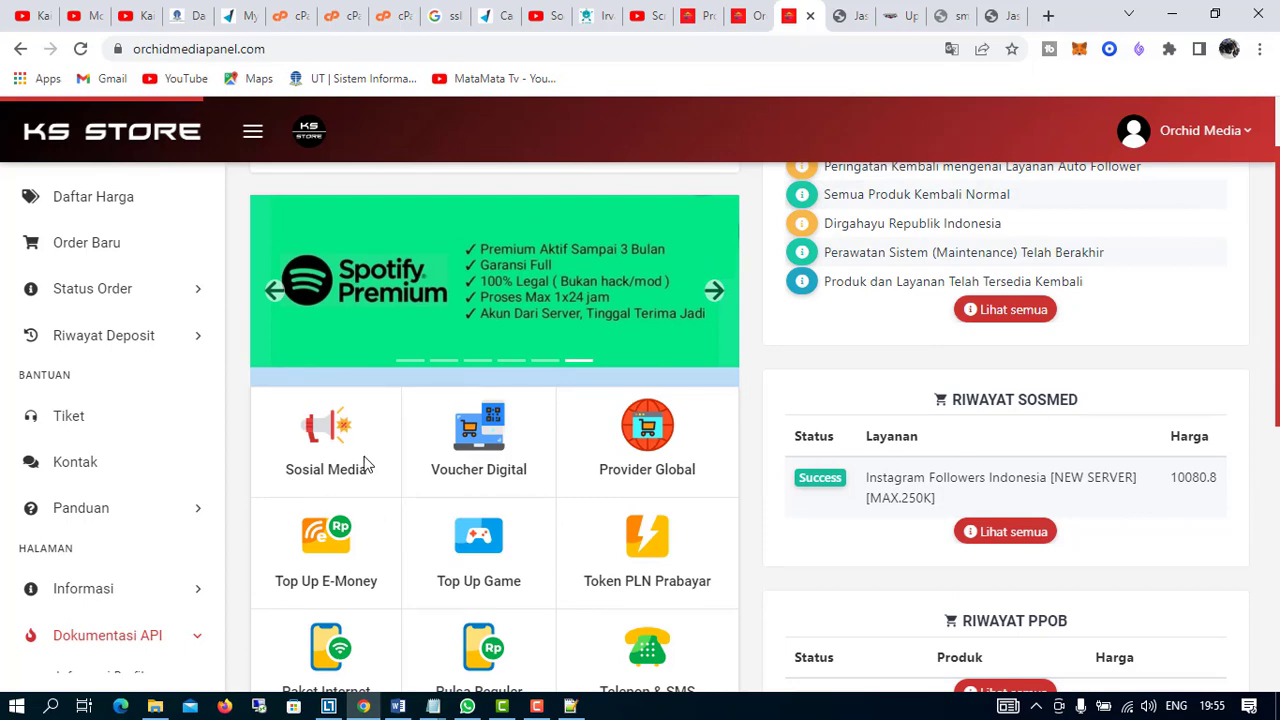
pyautogui.scroll(-2, 700, 480)
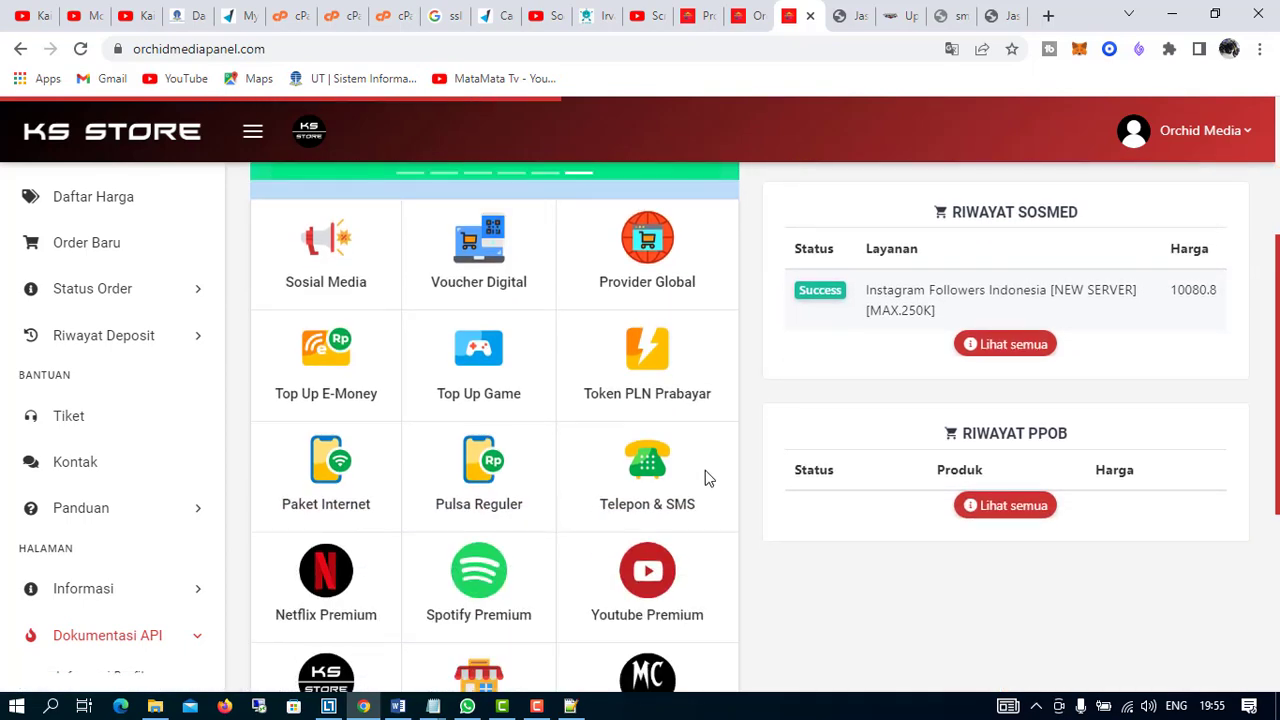
pyautogui.scroll(-4, 705, 472)
pyautogui.scroll(7, 705, 472)
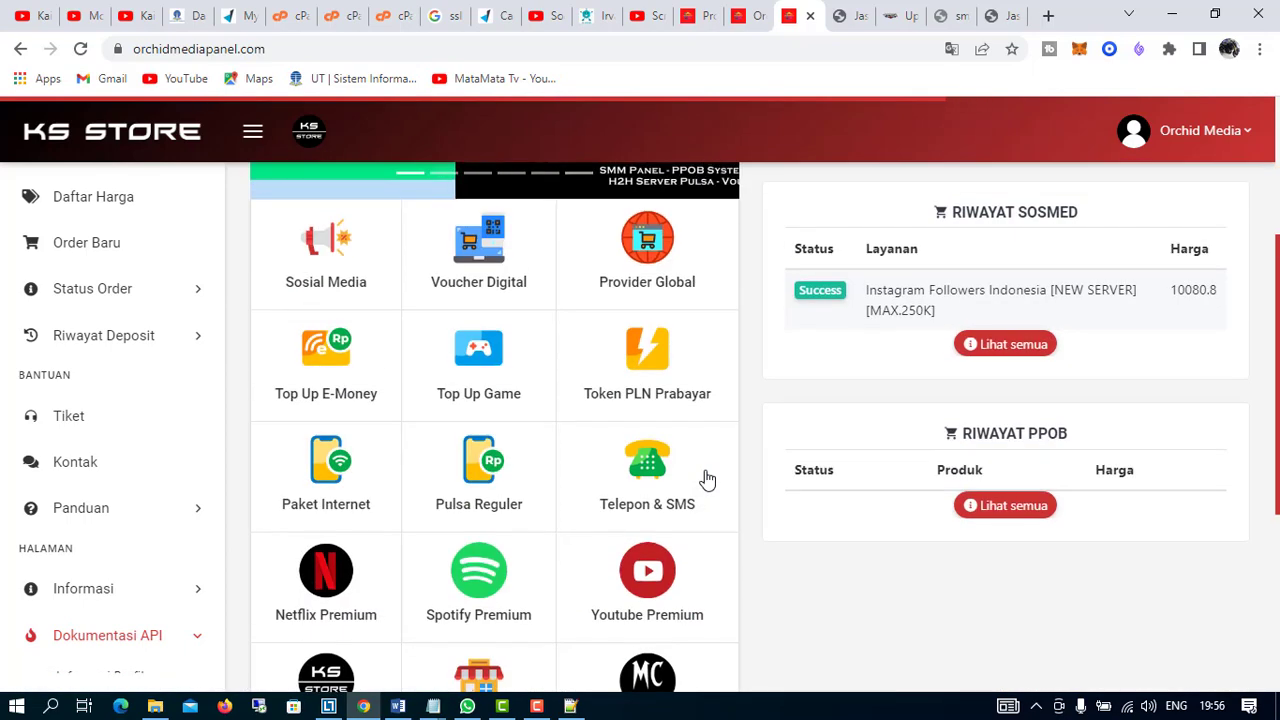
pyautogui.scroll(1, 707, 474)
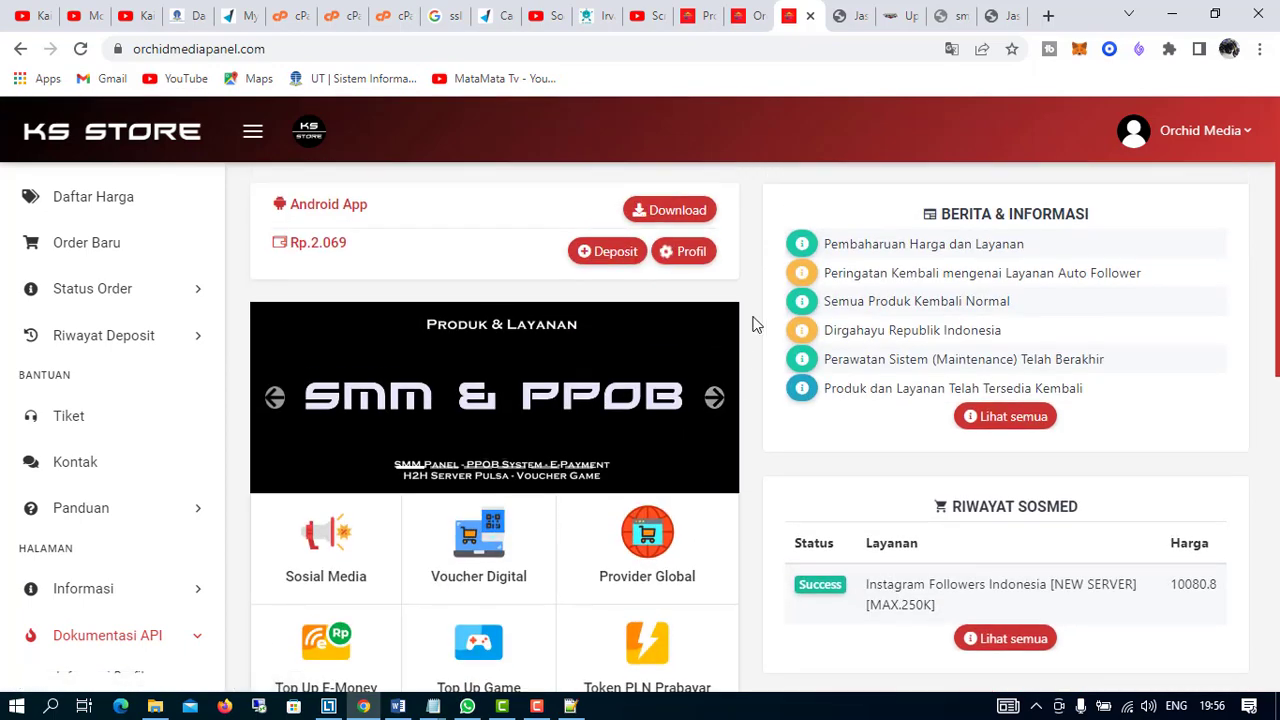
pyautogui.scroll(-4, 754, 323)
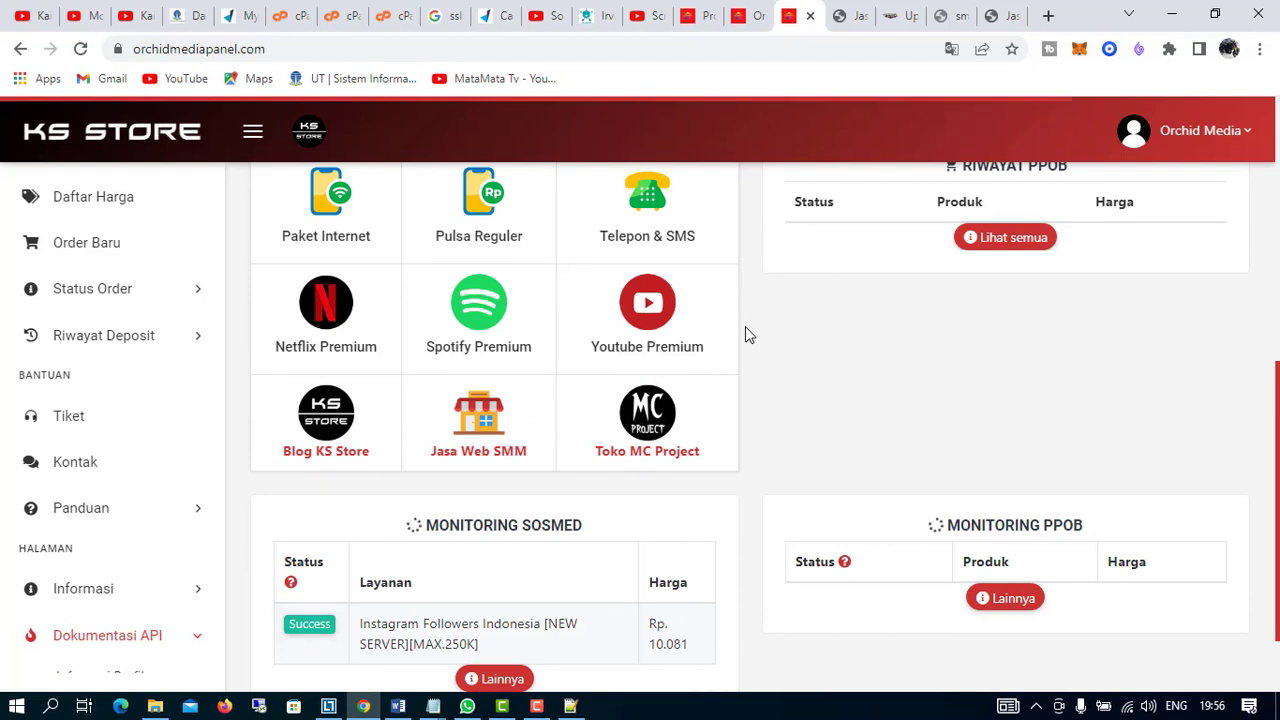
pyautogui.scroll(-1, 745, 327)
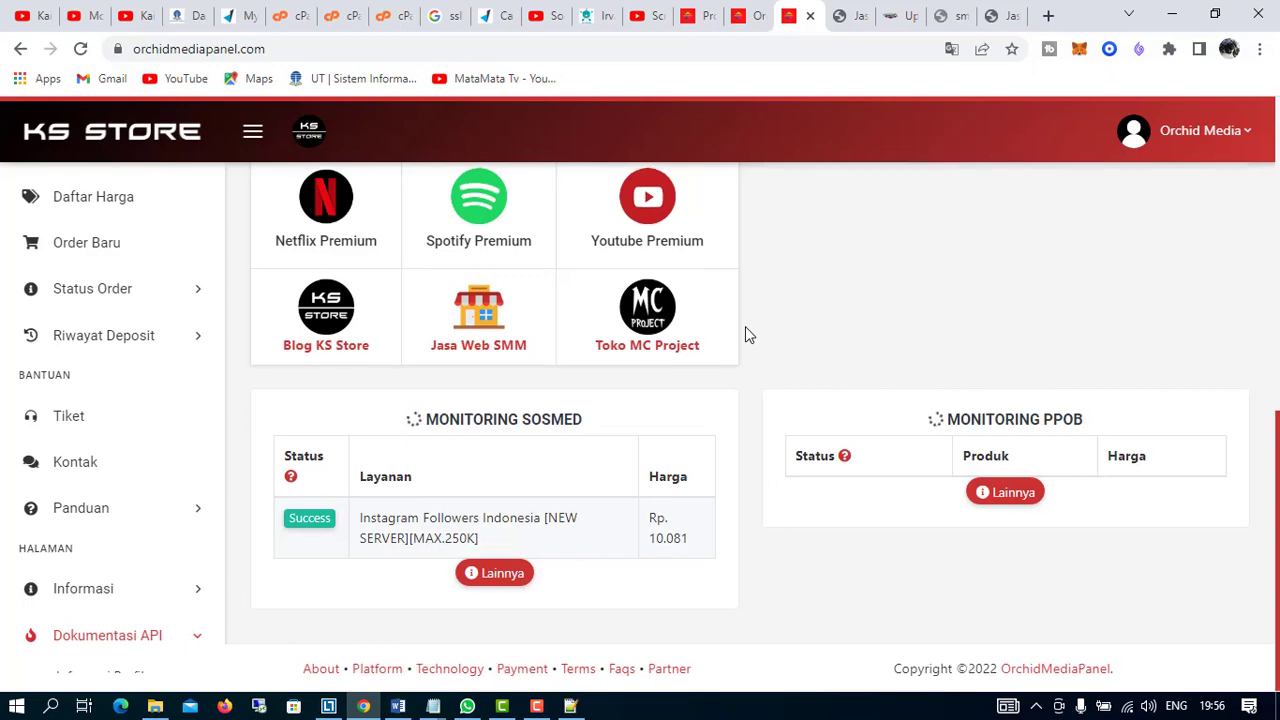
pyautogui.scroll(5, 745, 326)
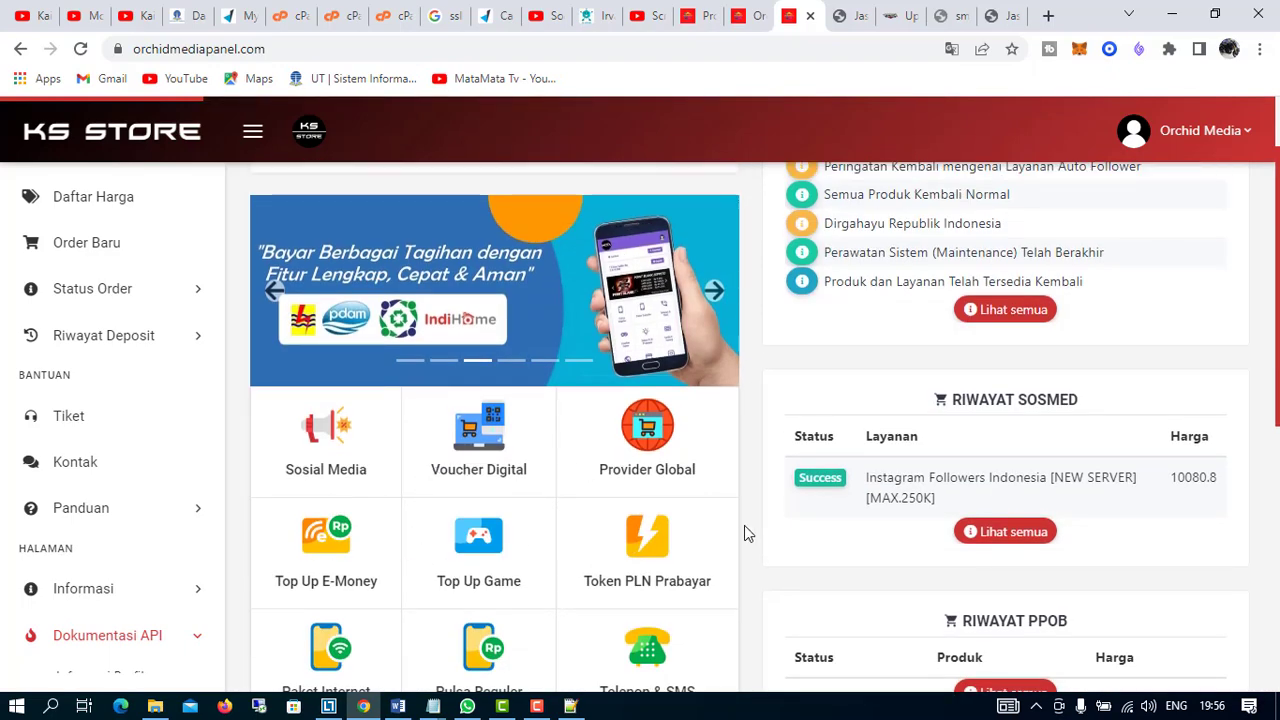
pyautogui.scroll(-1, 117, 402)
pyautogui.scroll(1, 117, 402)
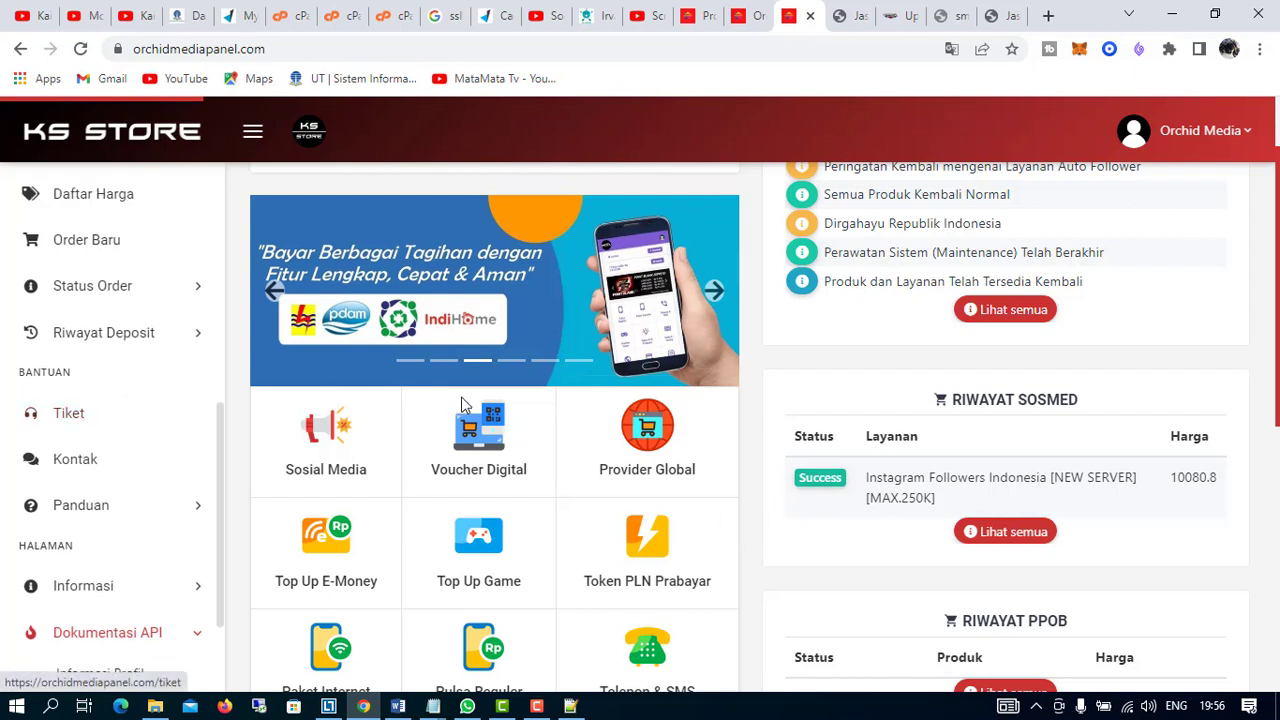
pyautogui.scroll(1, 748, 453)
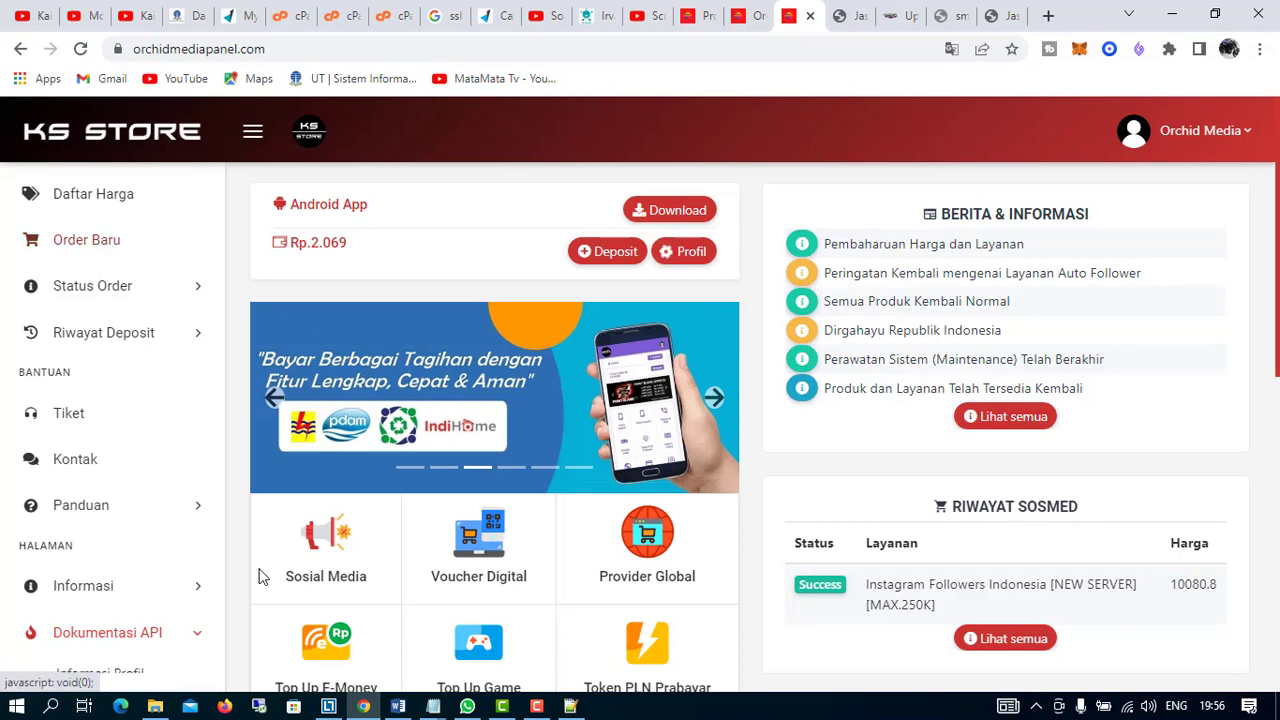
pyautogui.scroll(-3, 360, 557)
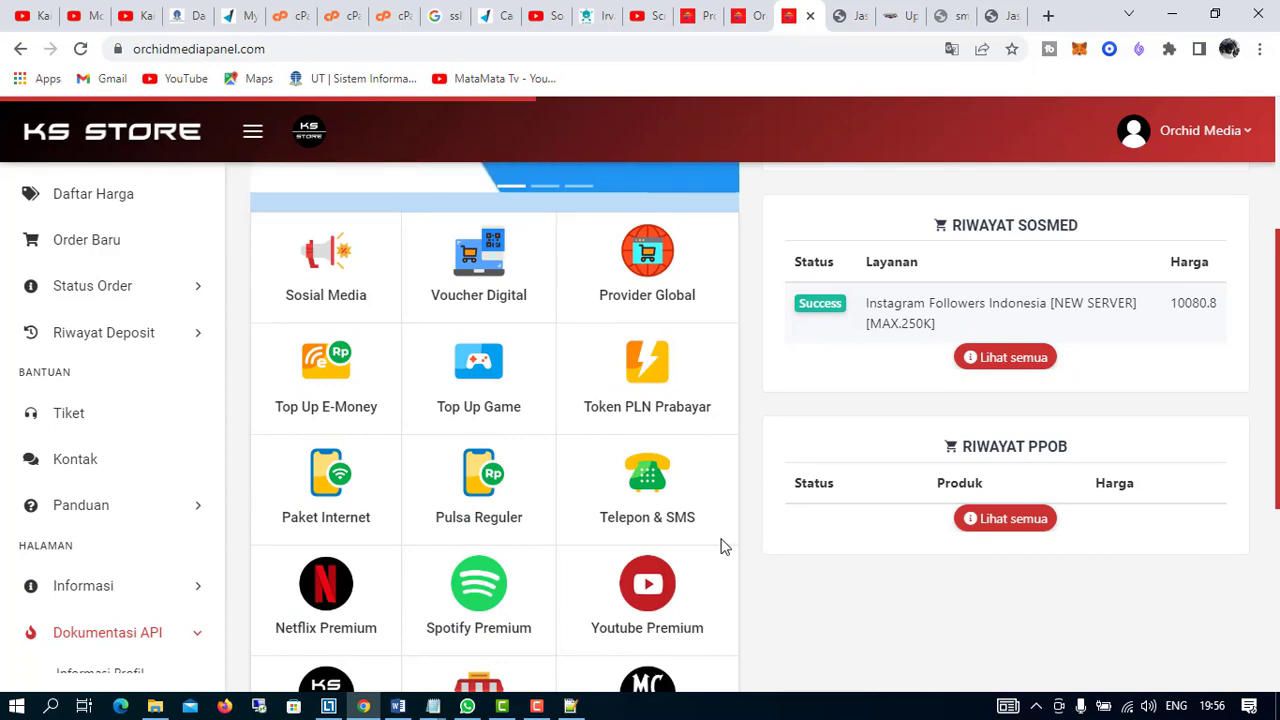
pyautogui.scroll(3, 725, 547)
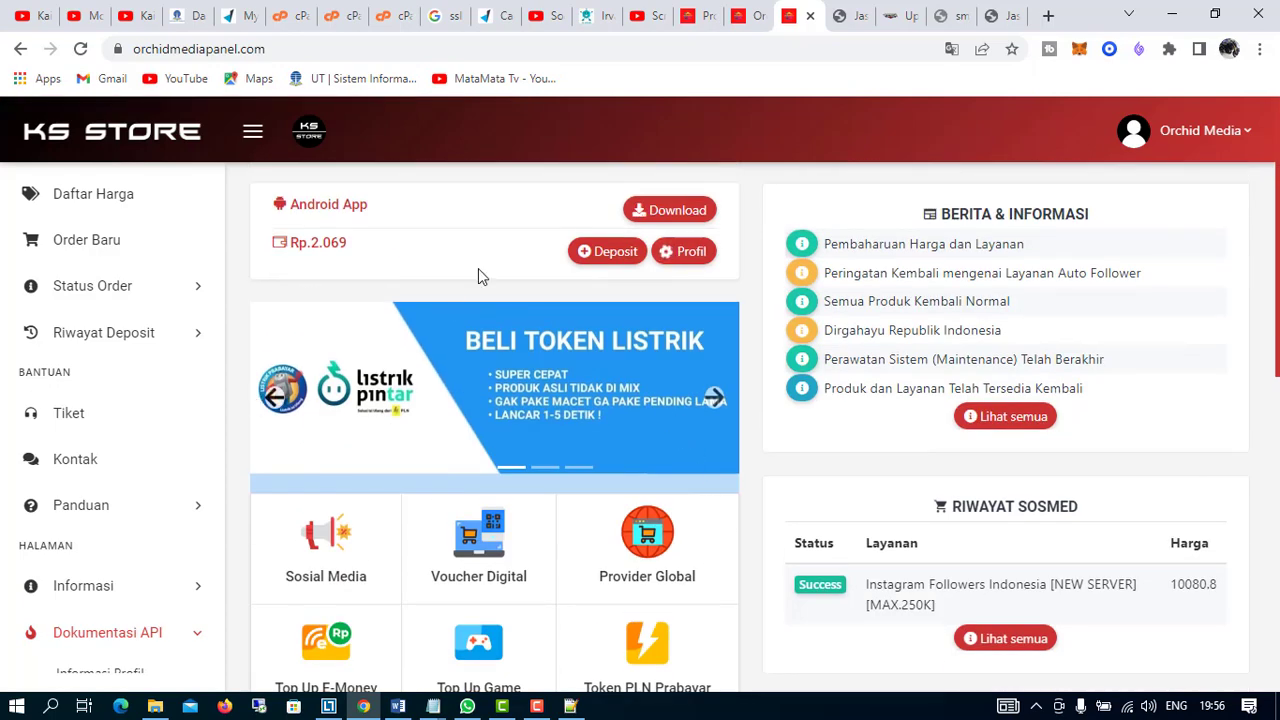
pyautogui.click(1005, 16)
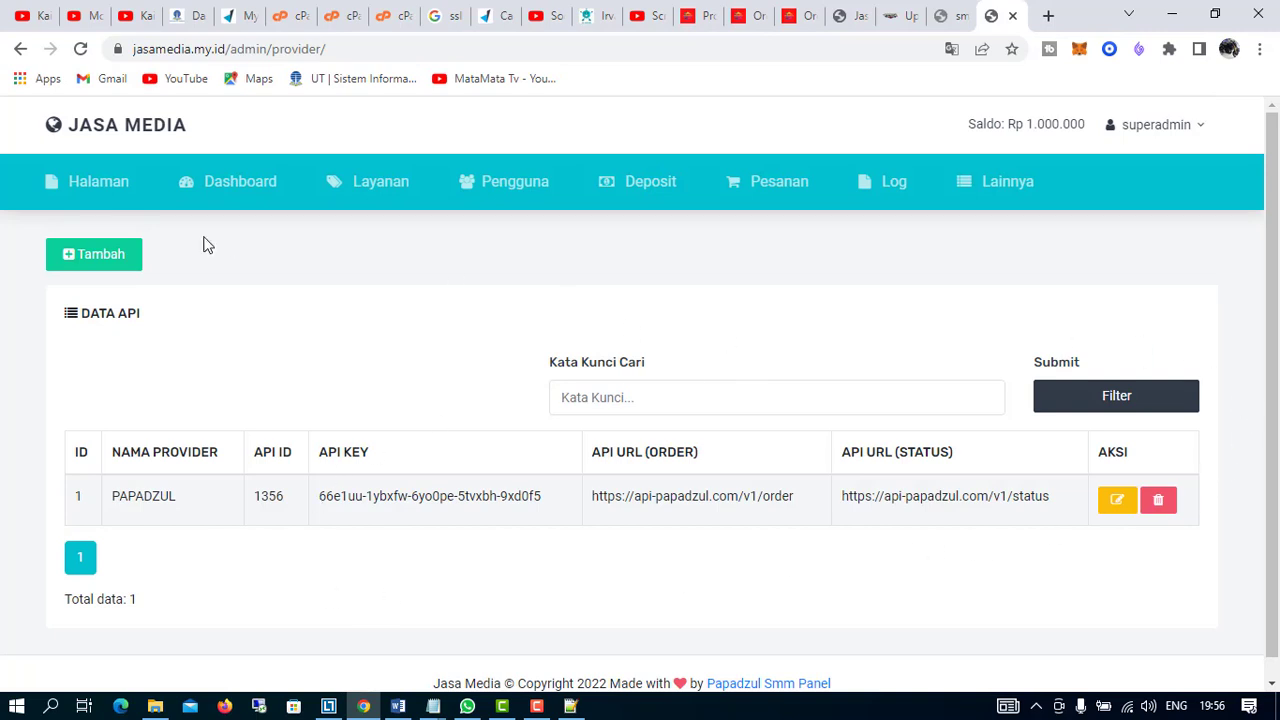
# Step: Go to the Jasa Media member dashboard via the JASA MEDIA logo
pyautogui.click(116, 136)
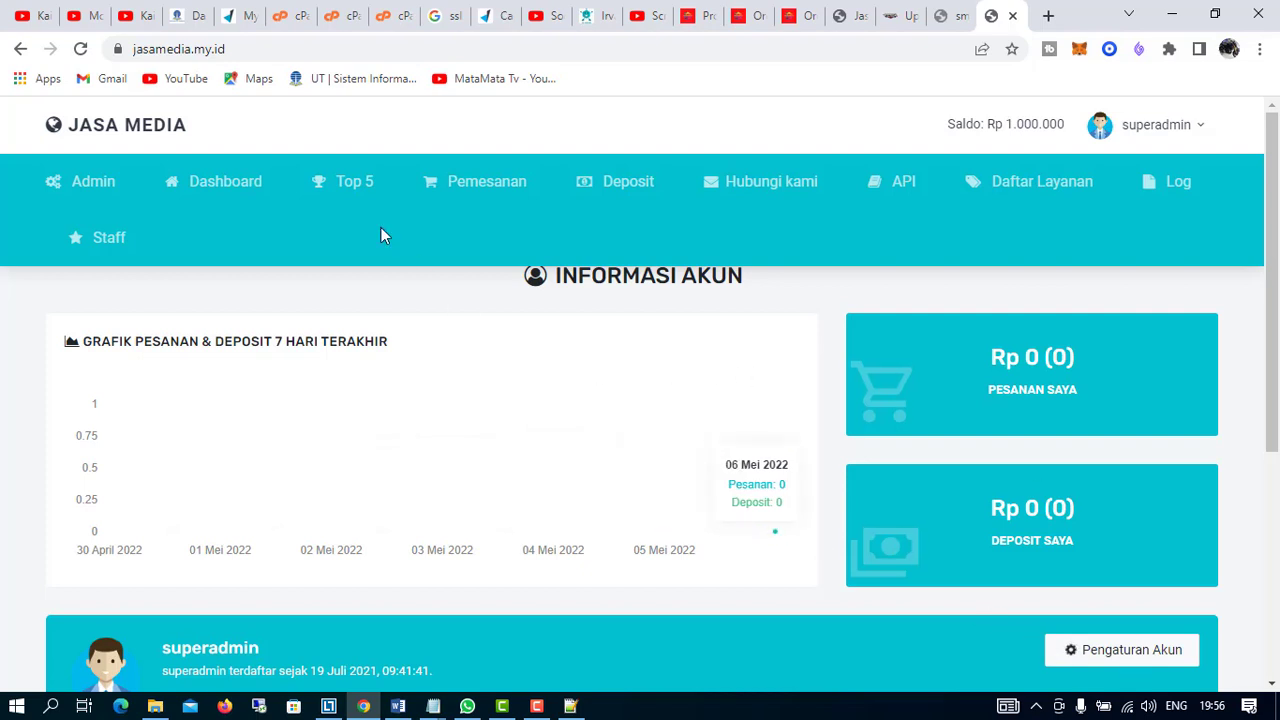
# Step: View KS Store's Order Baru service categories, then return to the Jasa Media dashboard
pyautogui.click(790, 15)
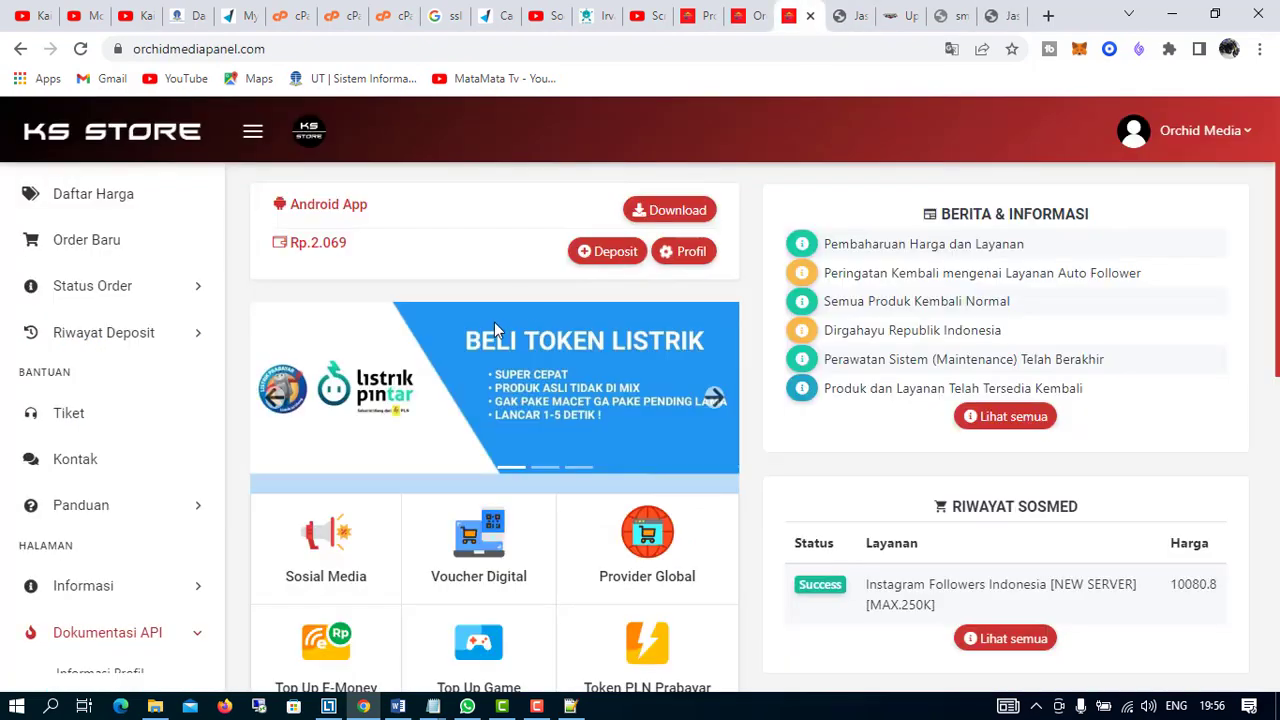
pyautogui.click(96, 250)
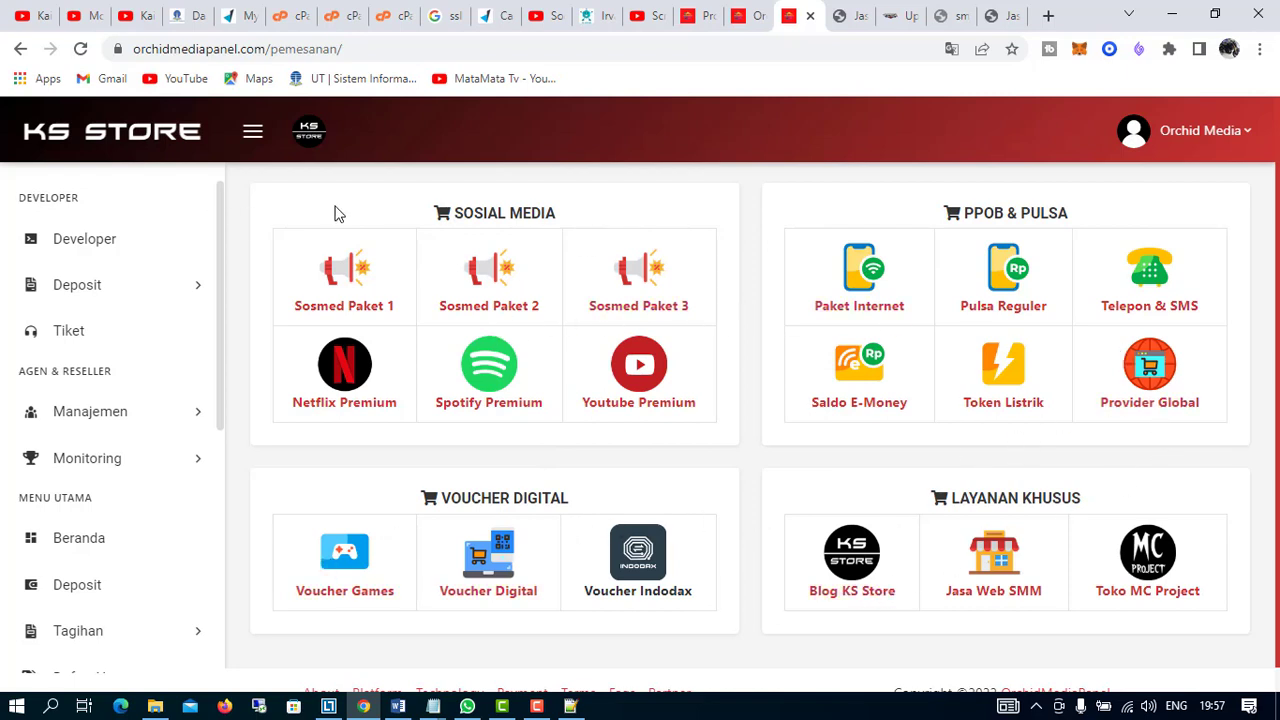
pyautogui.click(1000, 16)
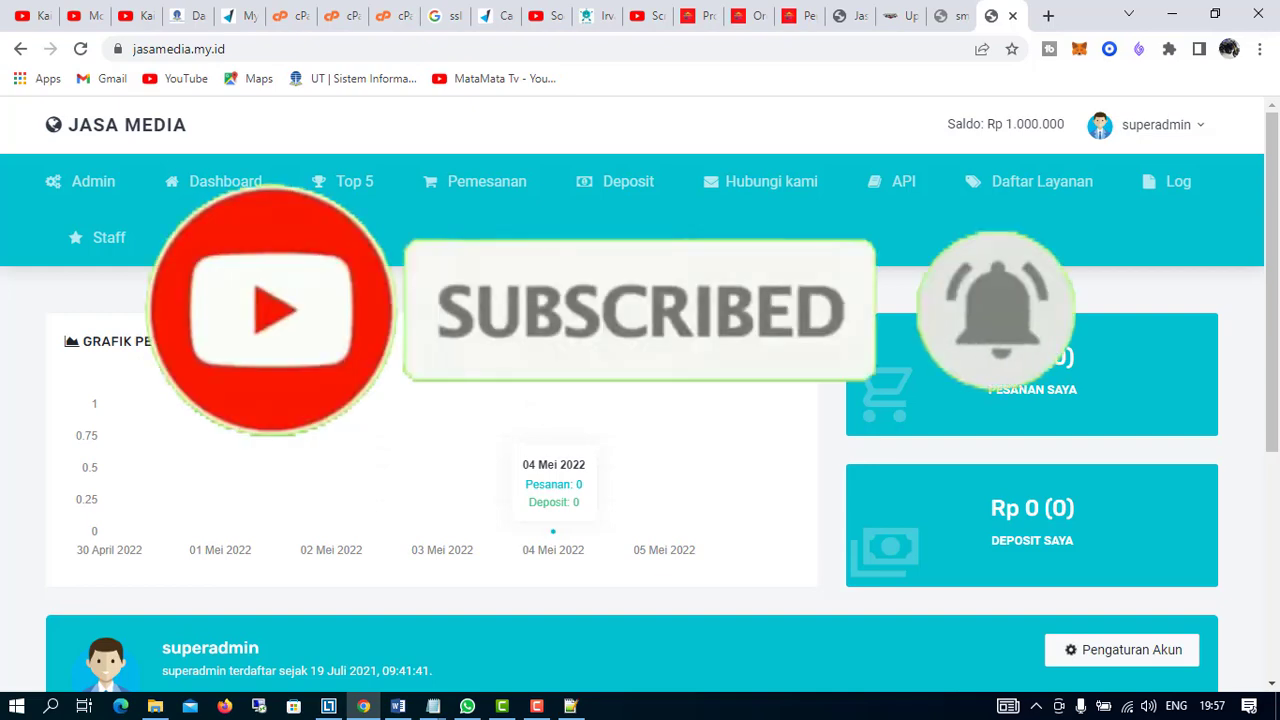
pyautogui.scroll(-2, 420, 400)
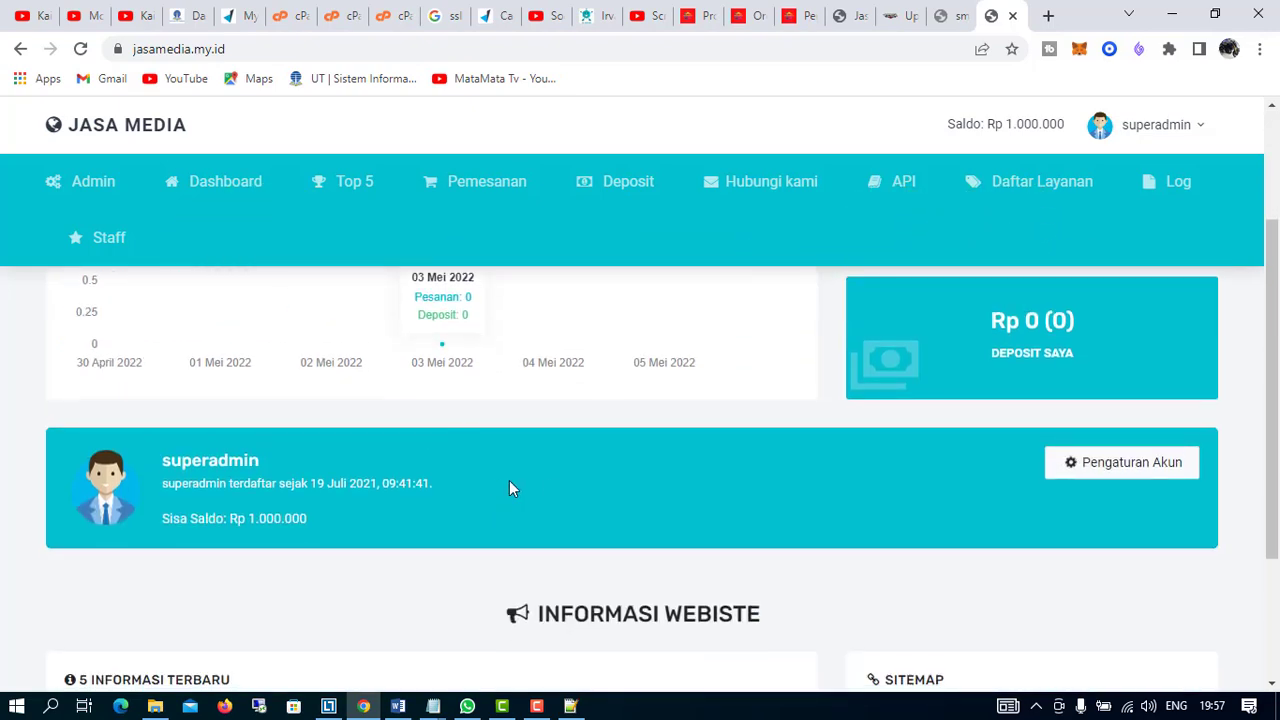
pyautogui.scroll(-2, 520, 495)
pyautogui.scroll(3, 445, 520)
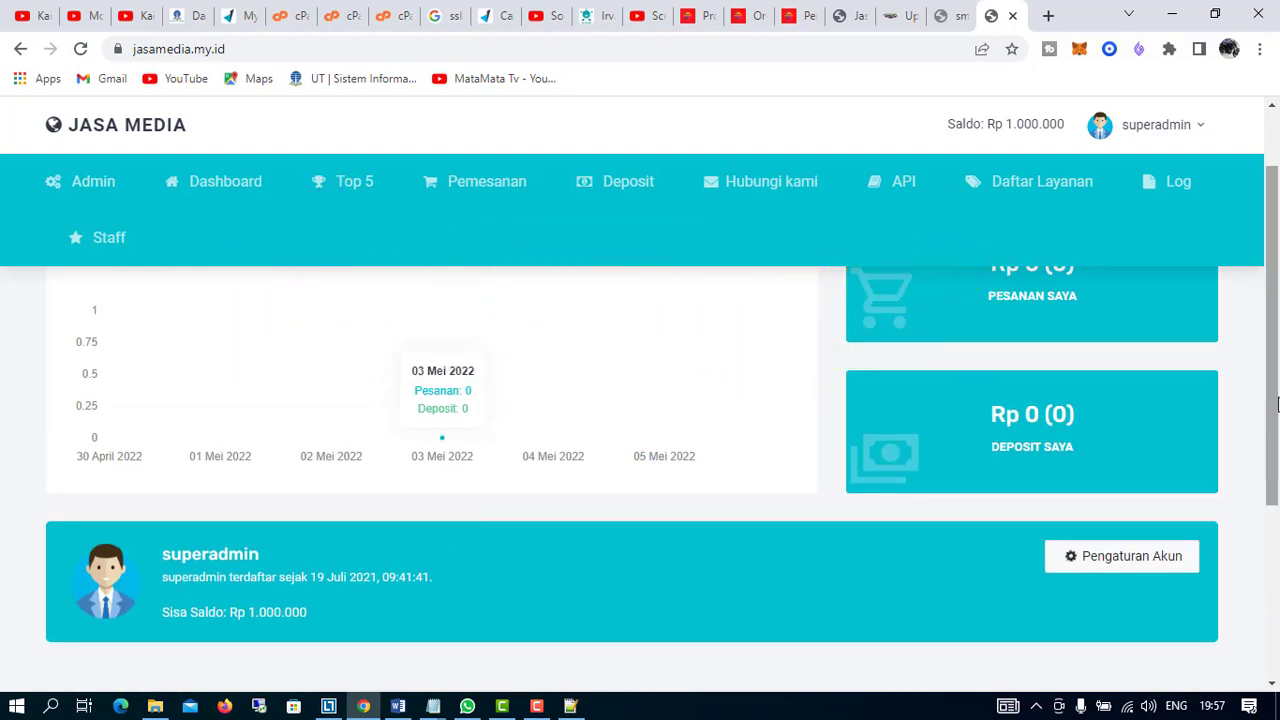
pyautogui.moveTo(1274, 400); pyautogui.dragTo(1278, 330)
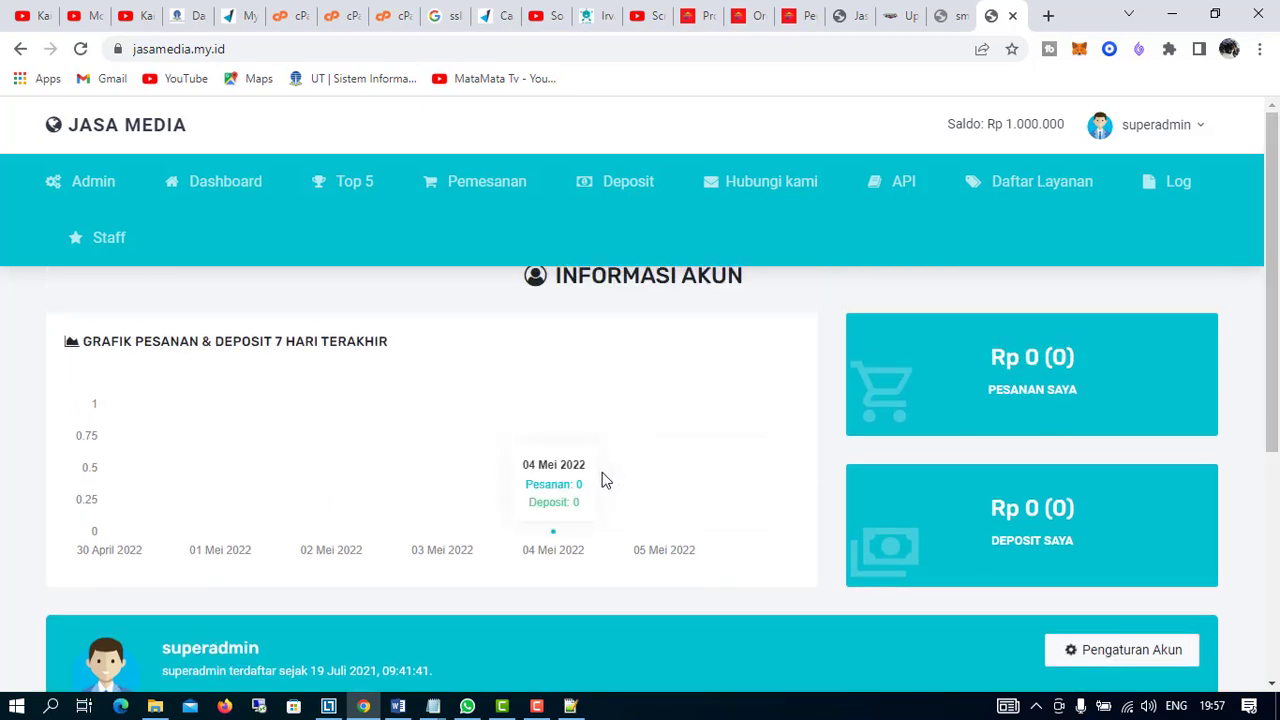
pyautogui.scroll(-2, 610, 586)
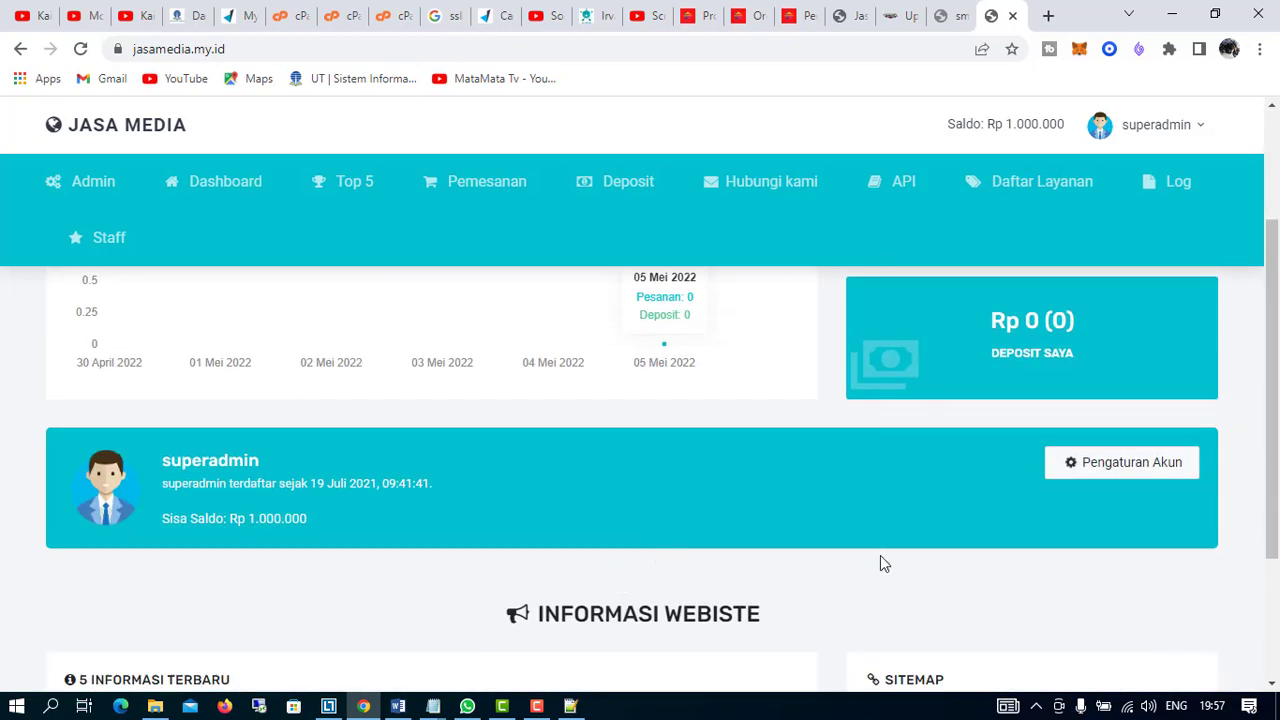
pyautogui.scroll(-2, 880, 565)
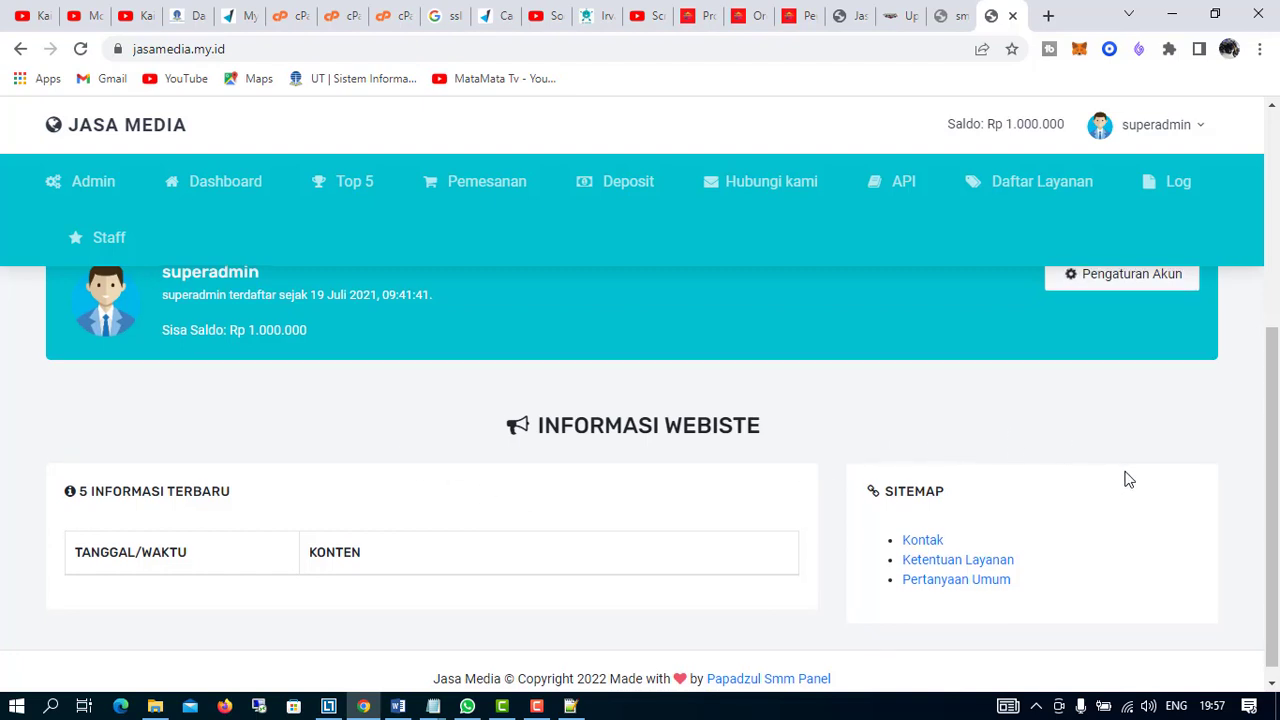
pyautogui.scroll(2, 1125, 474)
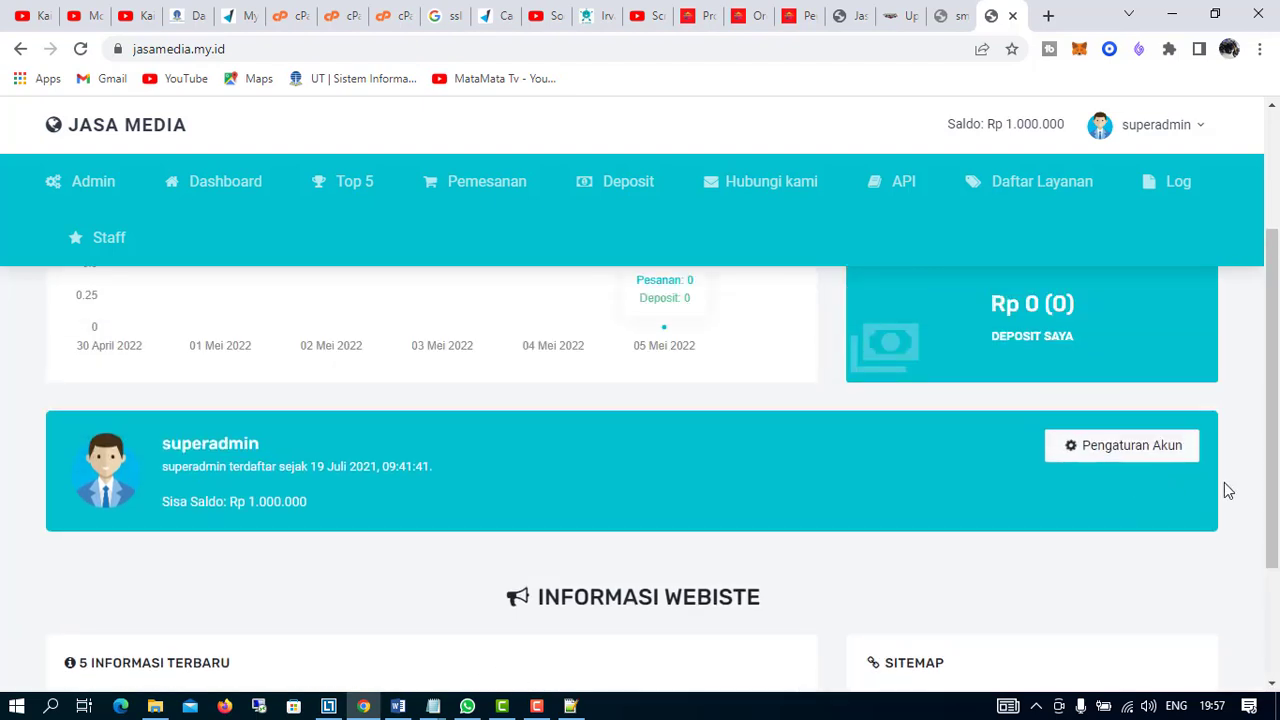
pyautogui.scroll(2, 1237, 485)
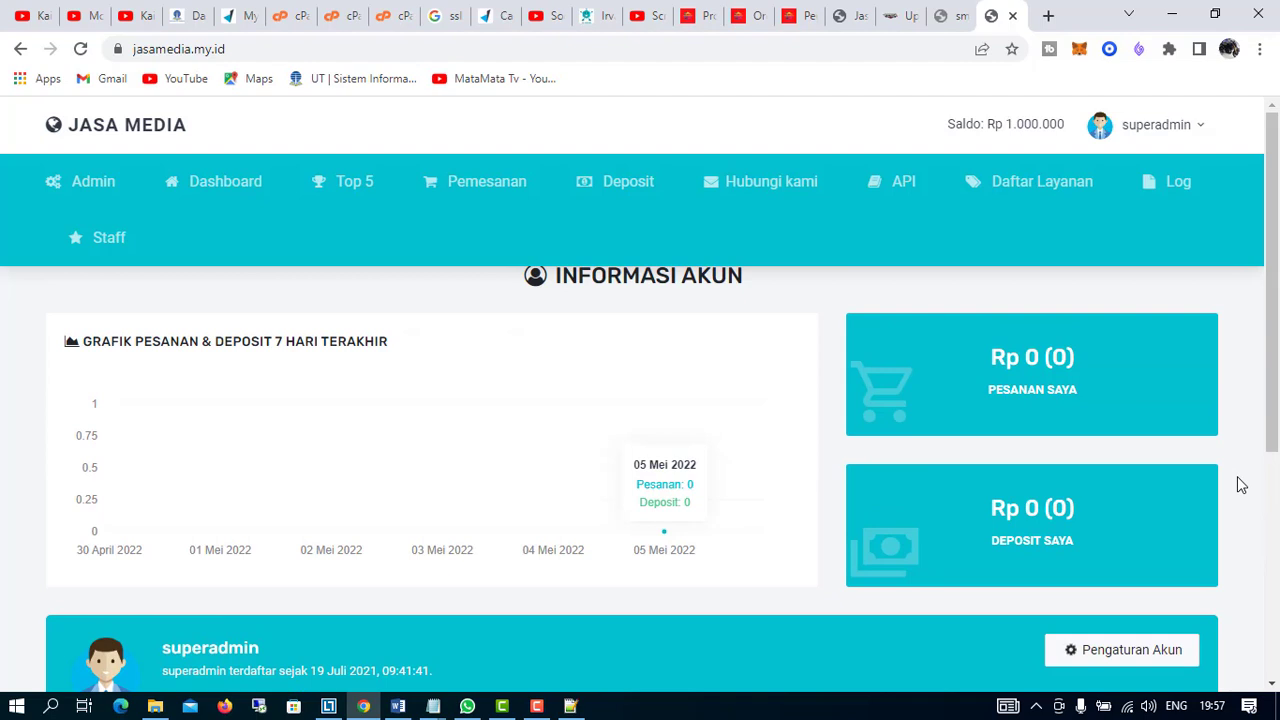